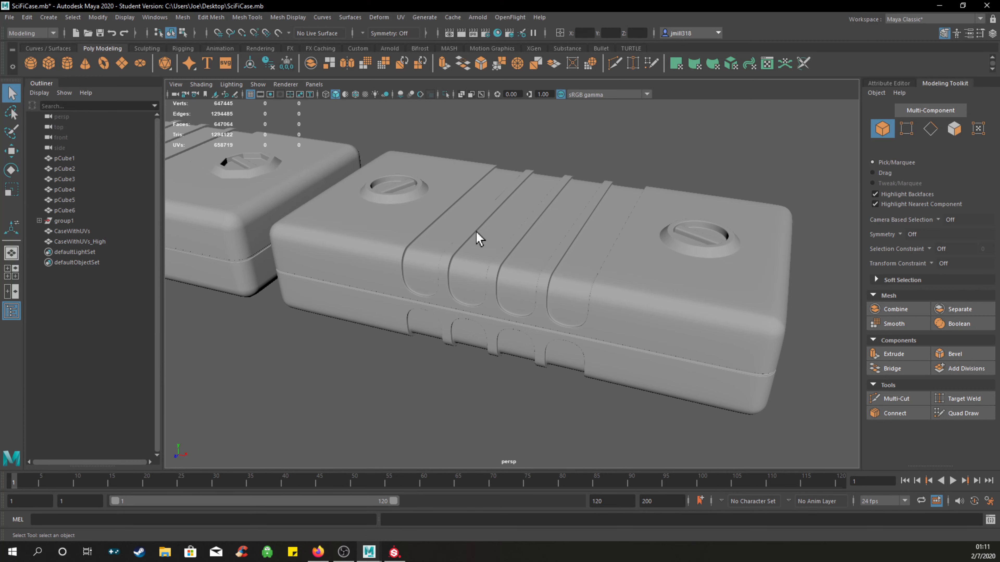
Examine the row of case models from the detailed case back to the plain starting boxes.
scroll(525, 231, "down", 5)
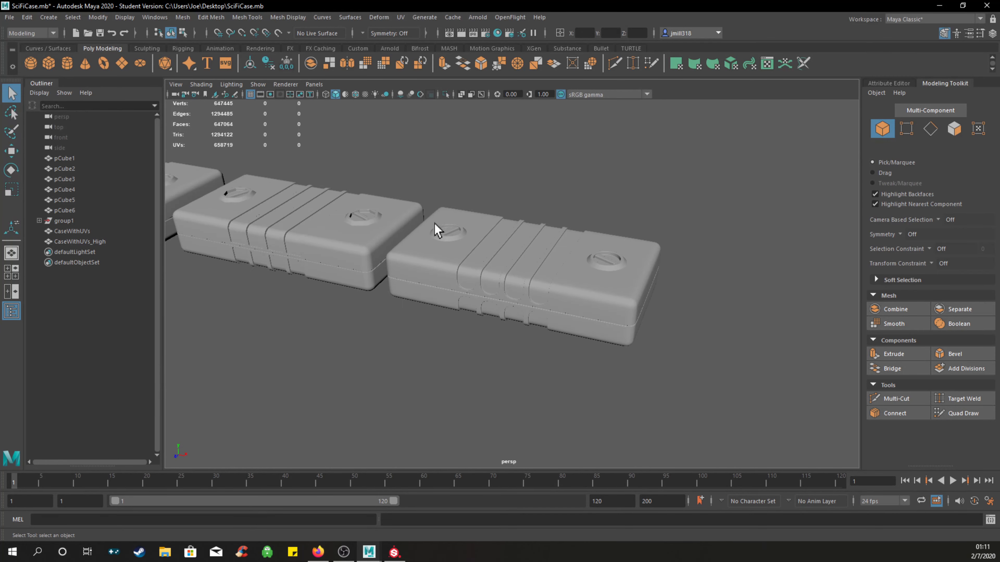
middle_click_drag(435, 230, 605, 280, "alt")
middle_click_drag(430, 251, 663, 295, "alt")
scroll(450, 248, "up", 4)
scroll(450, 248, "up", 3)
middle_click_drag(494, 228, 462, 311, "alt")
scroll(456, 248, "up", 2)
scroll(457, 241, "up", 2)
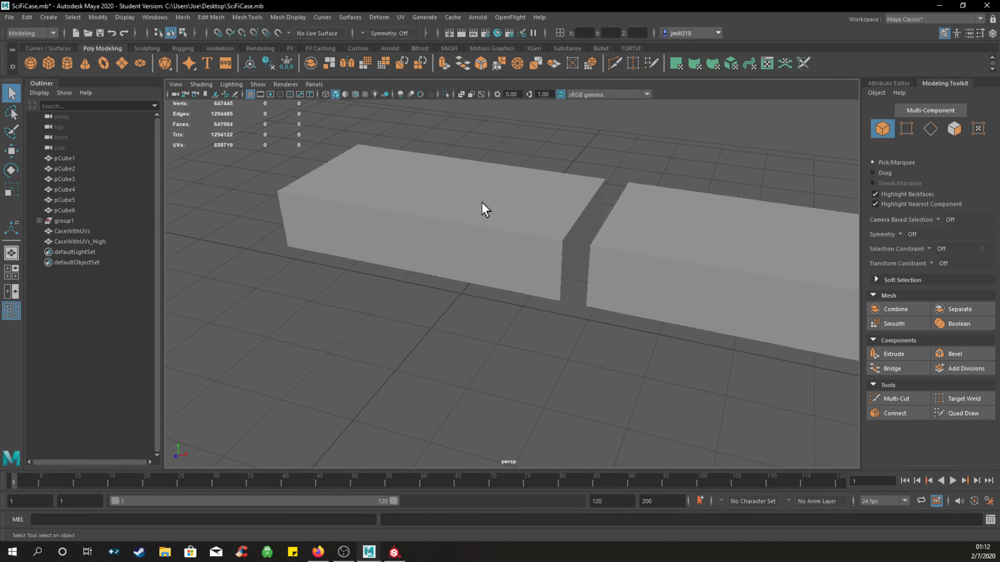
middle_click_drag(482, 208, 464, 306, "alt")
middle_click_drag(477, 240, 487, 276, "alt")
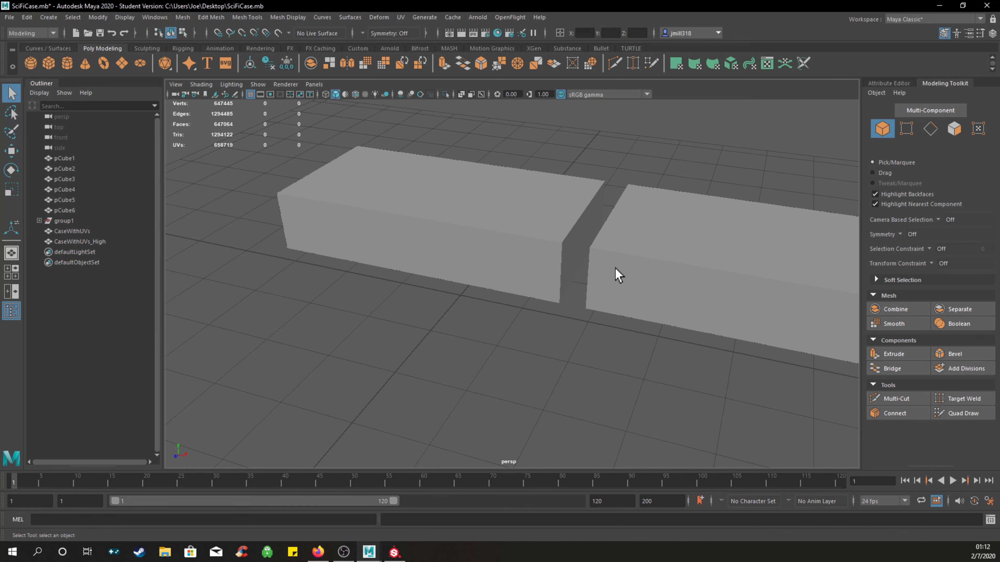
Examine the finished cases at the far end of the row, up close and together with the preceding stages.
scroll(615, 272, "down", 8)
middle_click_drag(703, 319, 471, 260, "alt")
middle_click_drag(739, 295, 461, 265, "alt")
middle_click_drag(743, 317, 465, 264, "alt")
middle_click_drag(587, 293, 572, 275, "alt")
scroll(544, 268, "up", 5)
scroll(494, 250, "down", 8)
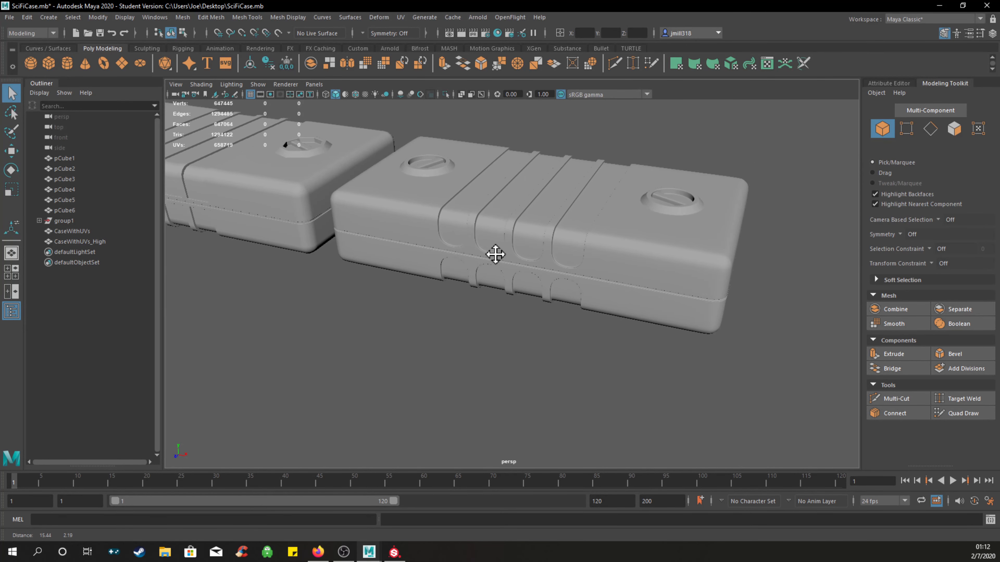
middle_click_drag(453, 229, 413, 239, "alt")
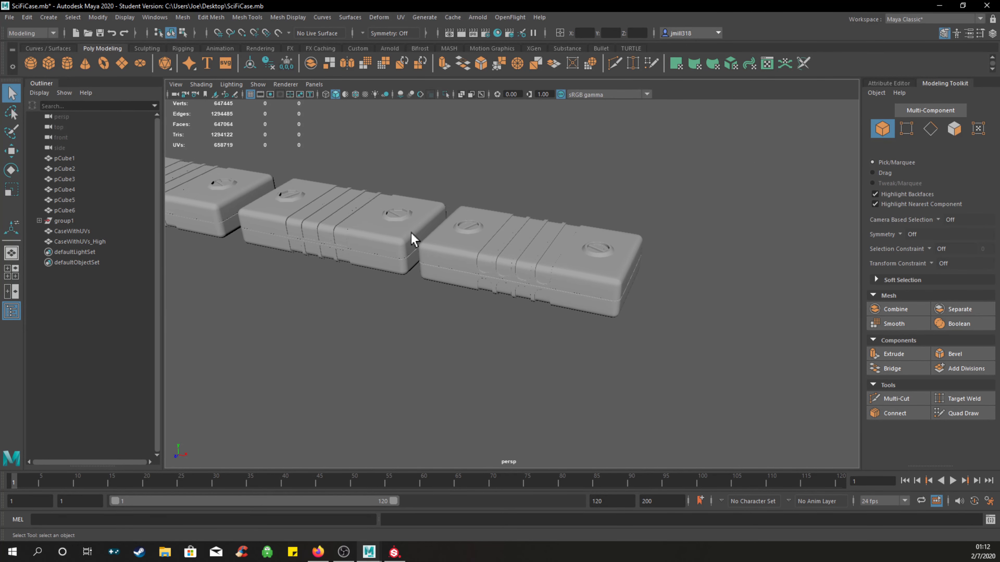
scroll(595, 269, "up", 5)
scroll(606, 257, "down", 10)
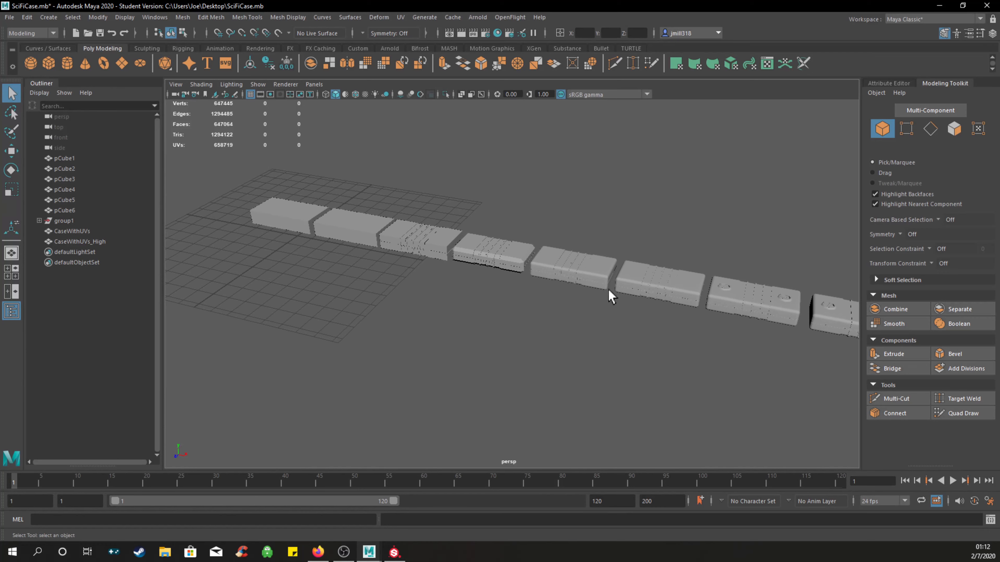
Inspect individual modelling stages by highlighting them, comparing the early boxes with the last two cases, CaseWithUVs and CaseWithUVs_High.
left_click(311, 211)
left_click(340, 227)
left_click(406, 241)
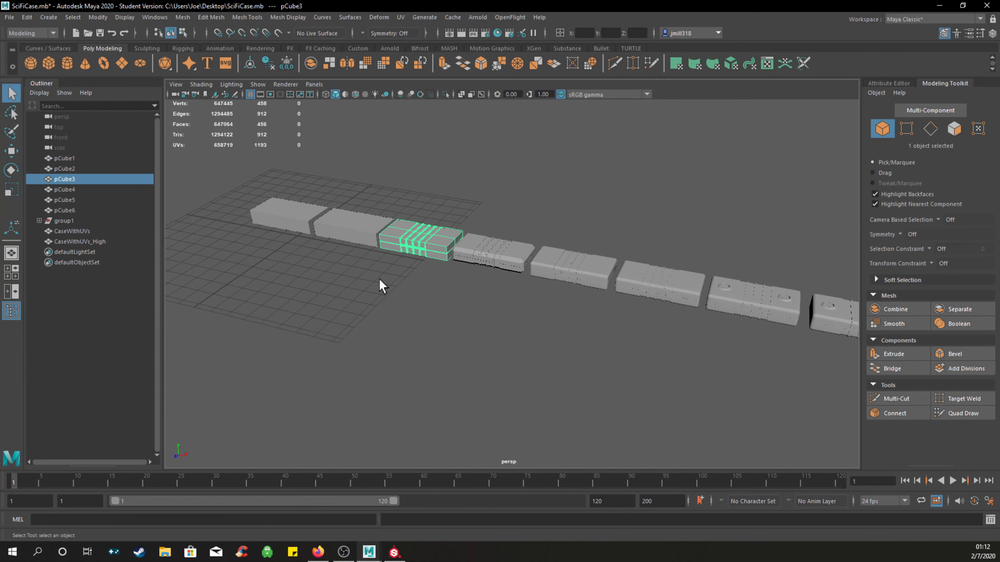
left_click(383, 287)
middle_click_drag(648, 330, 323, 246, "alt")
left_click(636, 263)
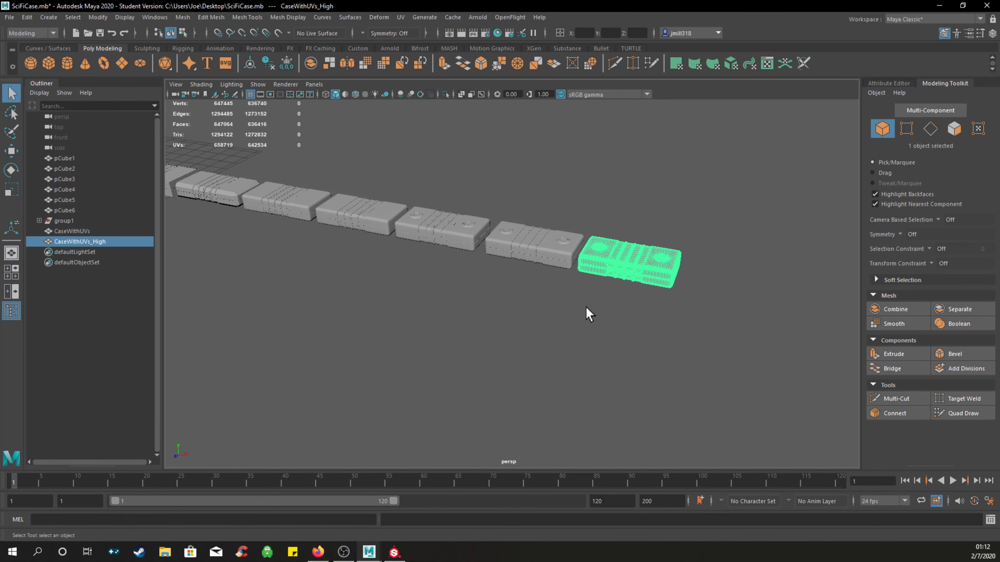
left_click(571, 306)
left_click(542, 261)
left_click(644, 258)
left_click(540, 252)
left_click(592, 268)
left_click(545, 364)
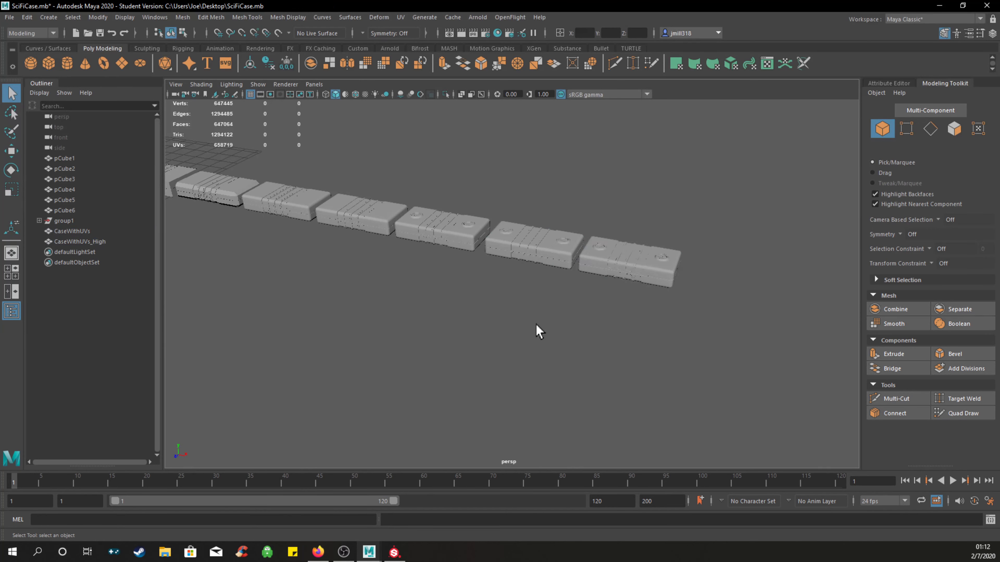
Inspect the dense mesh of CaseWithUVs_High up close beside the low-poly case, and clear the selection.
scroll(536, 325, "up", 6)
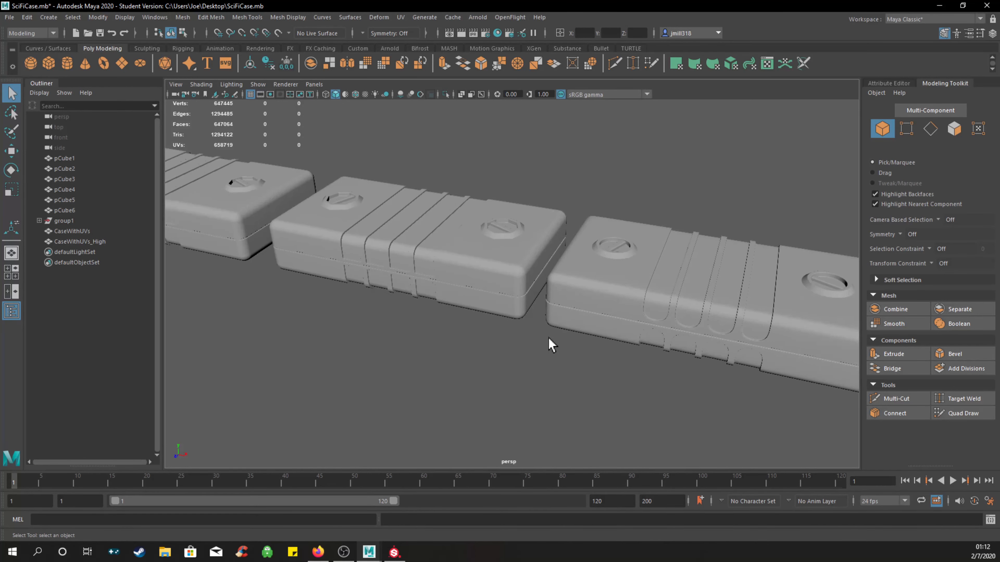
middle_click_drag(562, 335, 529, 335, "alt")
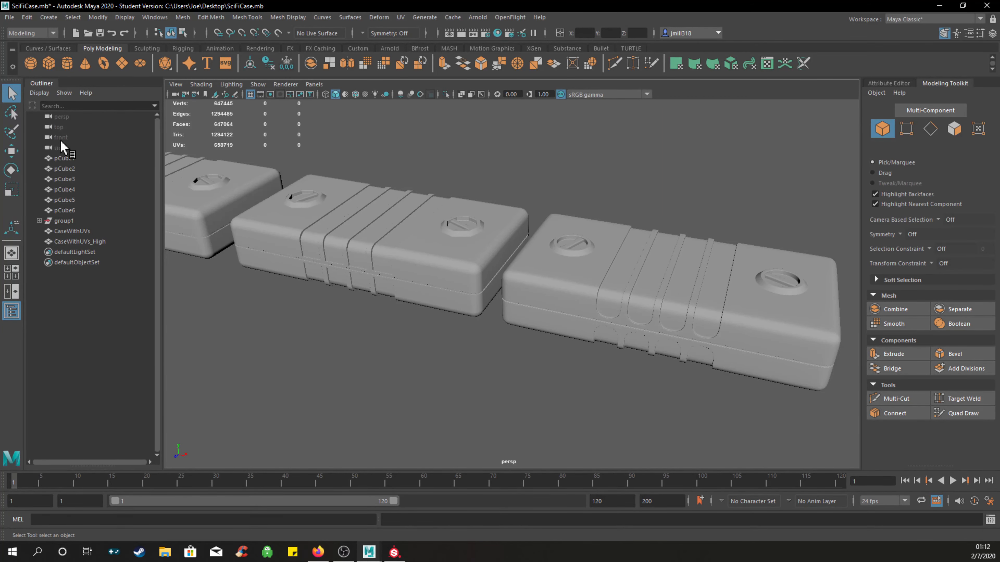
left_click(330, 236)
left_click(566, 287)
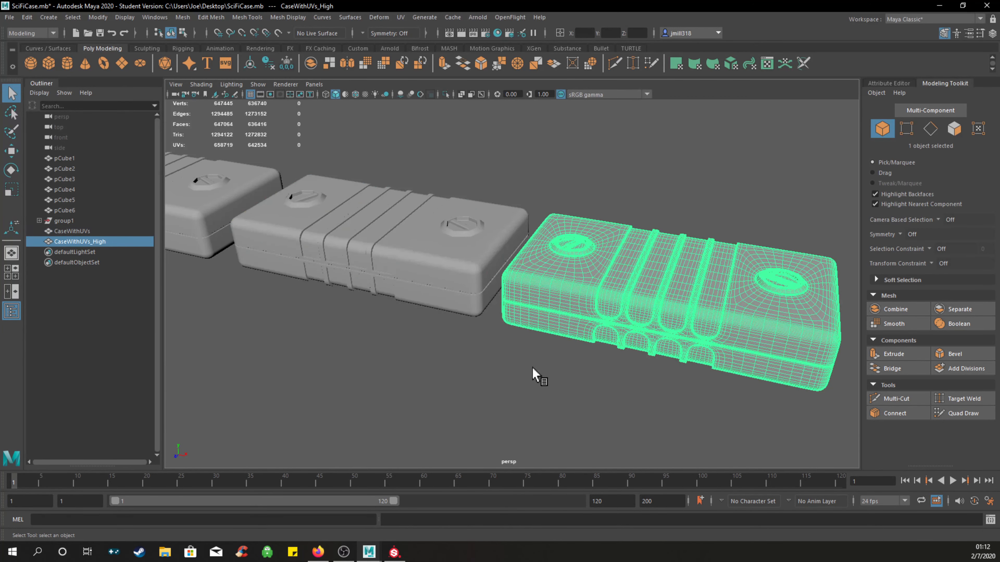
left_click(638, 224)
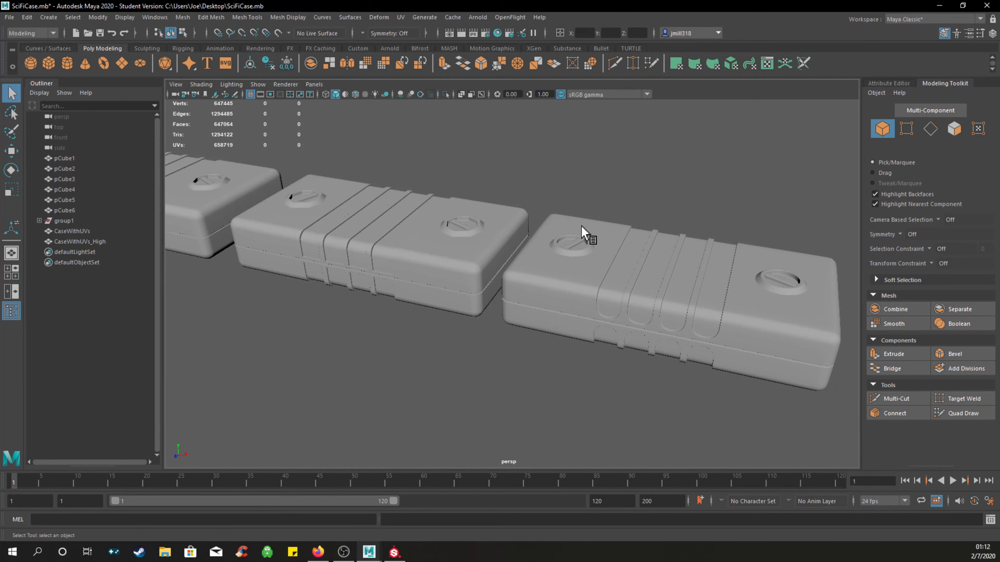
Switch to Substance Painter and examine the imported case model and the shelf's asset categories.
left_click(394, 553)
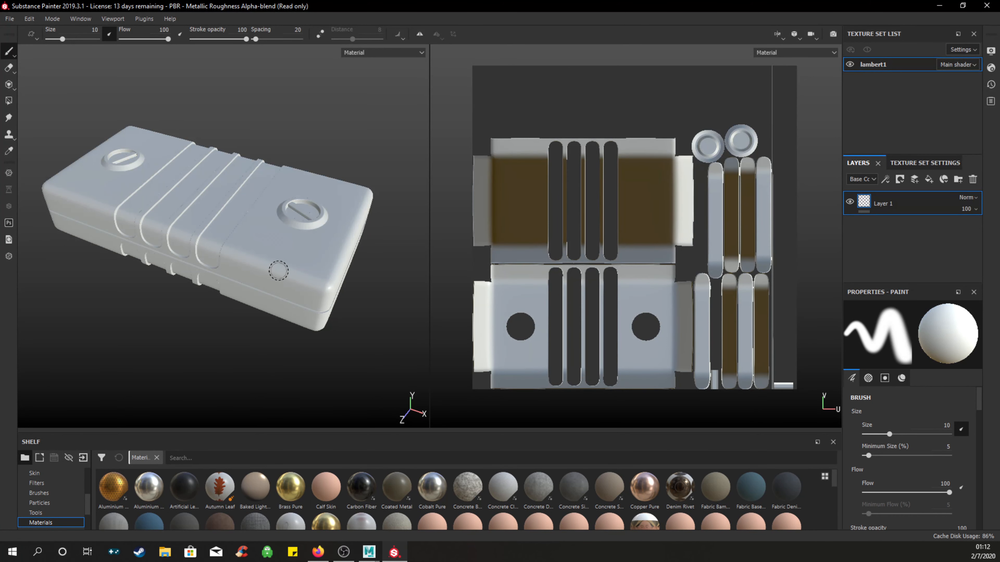
mouse_move(272, 335)
left_mouse_down("alt")
mouse_move(269, 211)
mouse_move(256, 246)
mouse_move(272, 325)
left_mouse_up("alt")
middle_click_drag(306, 258, 309, 270, "alt")
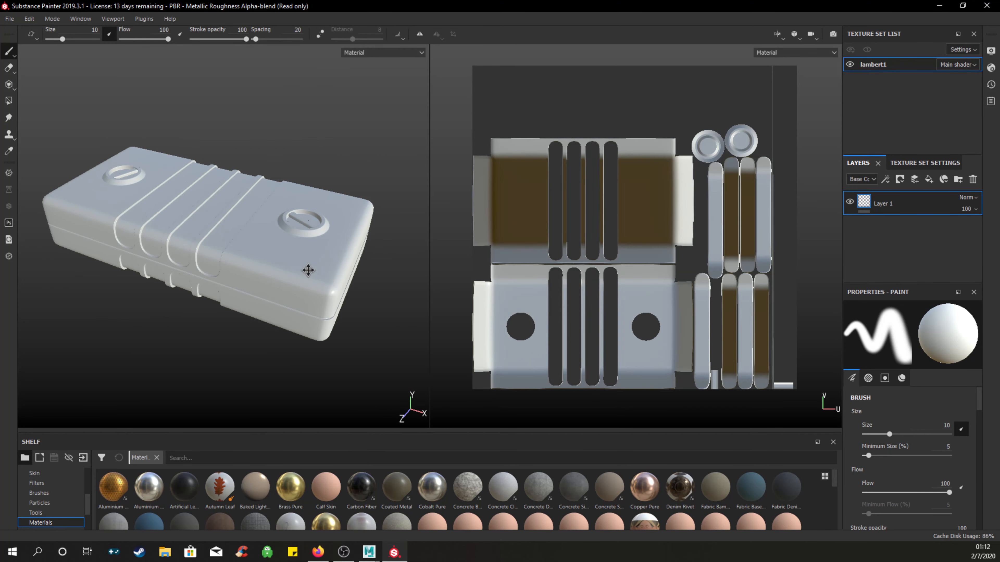
left_click_drag(266, 272, 255, 282, "alt")
mouse_move(288, 238)
middle_mouse_down("alt")
mouse_move(288, 266)
mouse_move(290, 237)
middle_mouse_up("alt")
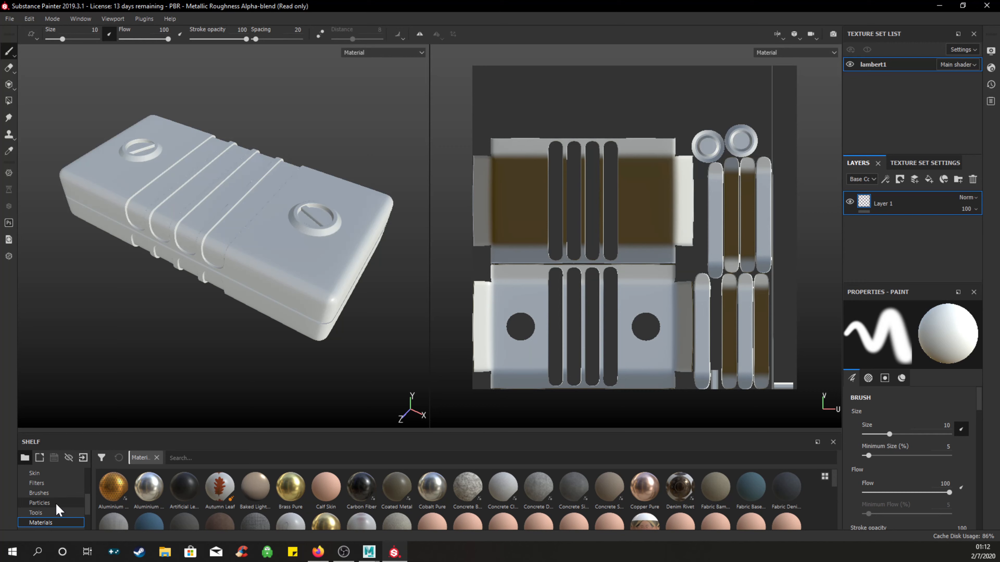
scroll(57, 509, "down", 2)
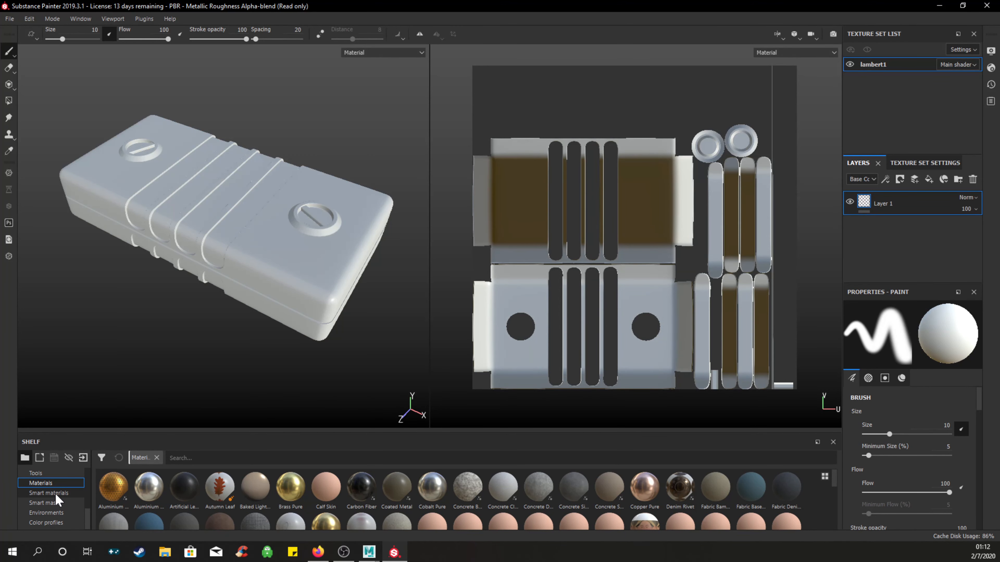
scroll(53, 511, "up", 5)
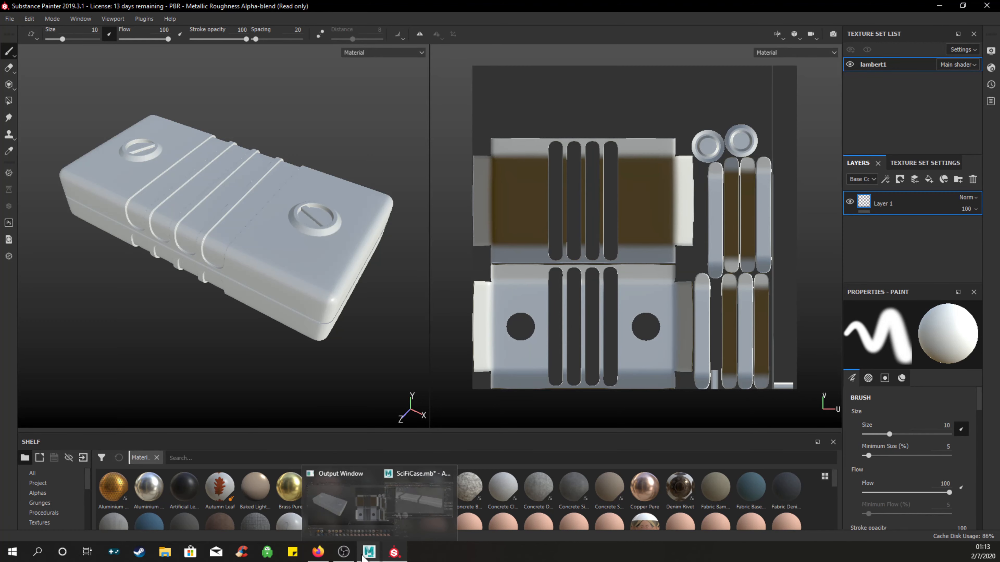
Switch back to Maya and return to the plain boxes at the start of the row.
left_click(425, 500)
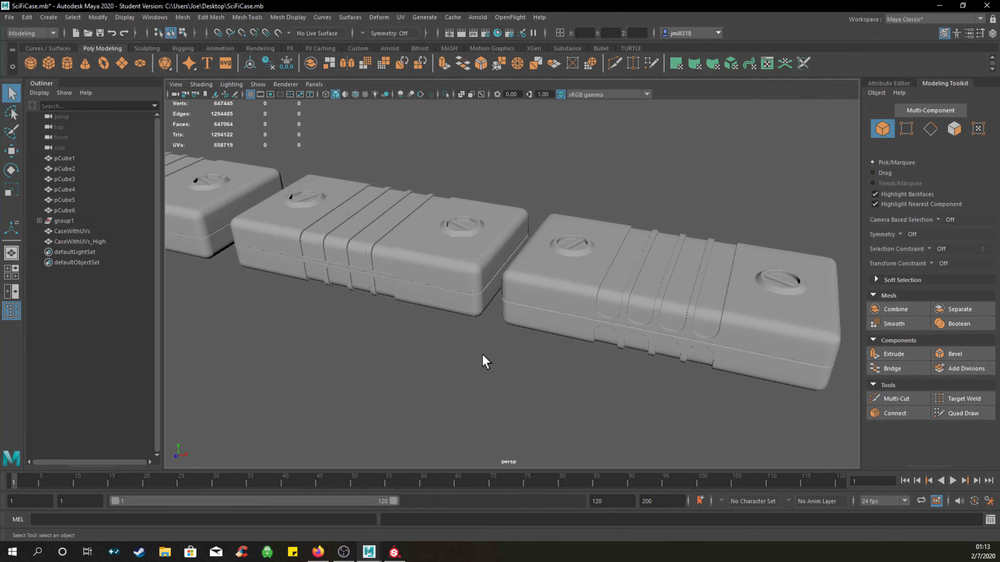
scroll(485, 362, "down", 3)
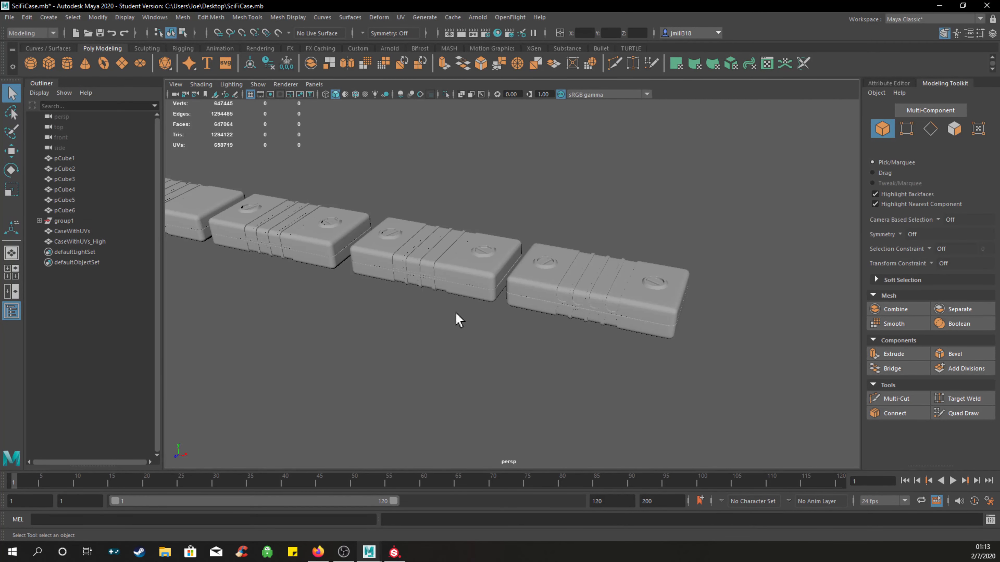
middle_click_drag(334, 293, 435, 281, "alt")
scroll(428, 276, "up", 5)
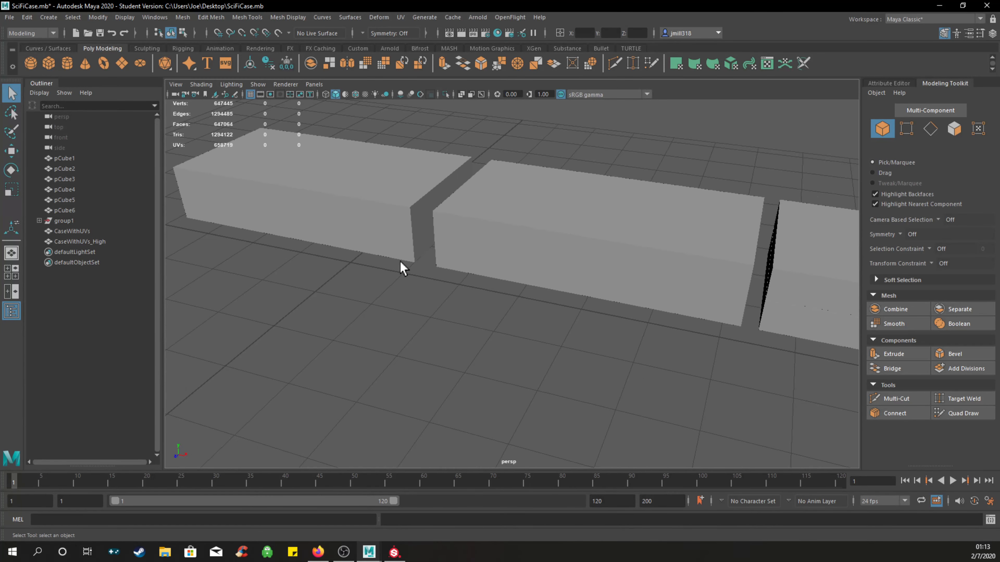
middle_click_drag(360, 245, 694, 363, "alt")
middle_click_drag(391, 272, 669, 358, "alt")
middle_click_drag(366, 252, 681, 372, "alt")
Select the first box of the row, pCube1, and examine its subdivisions.
left_click(496, 253)
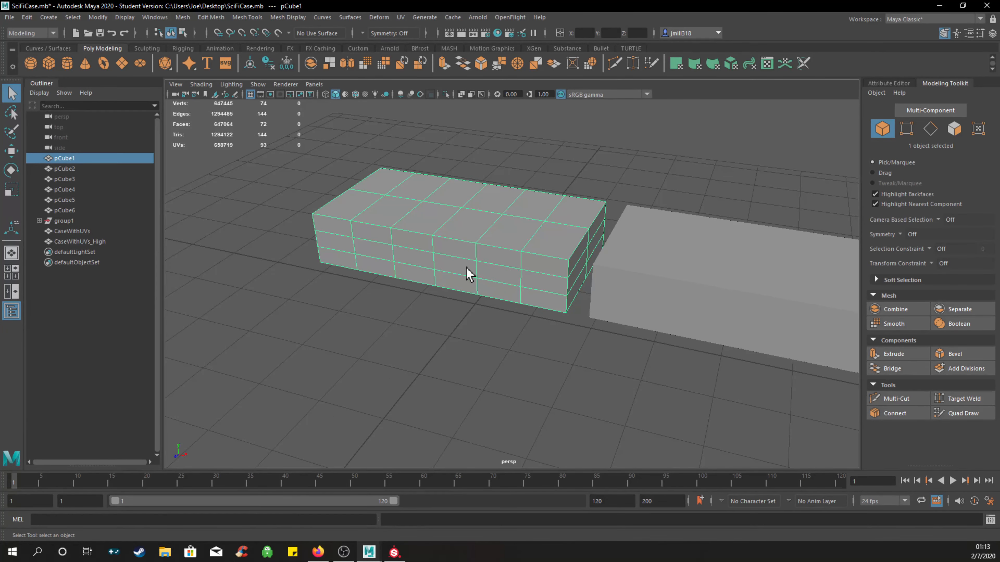
scroll(478, 272, "up", 3)
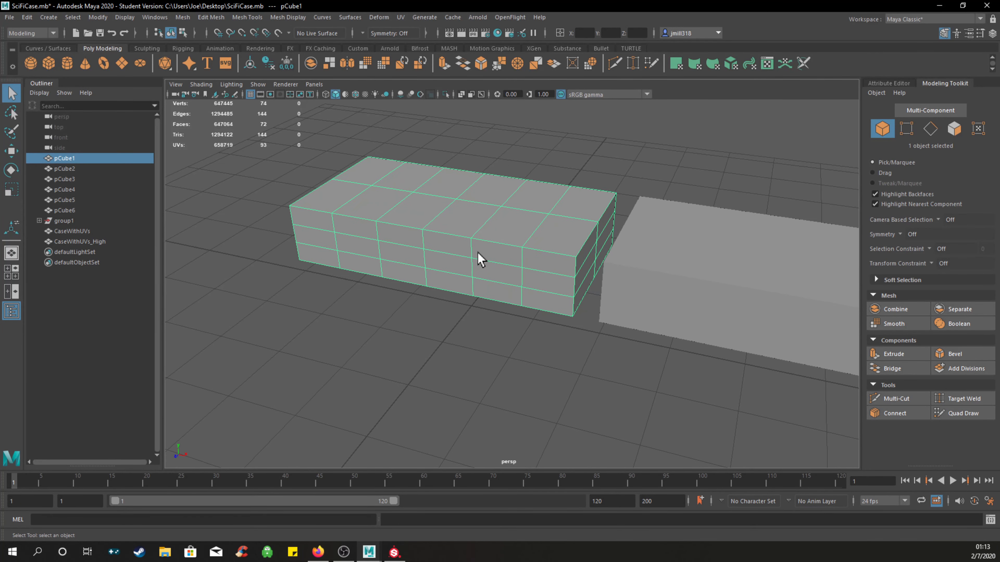
left_click_drag(474, 256, 497, 313, "alt")
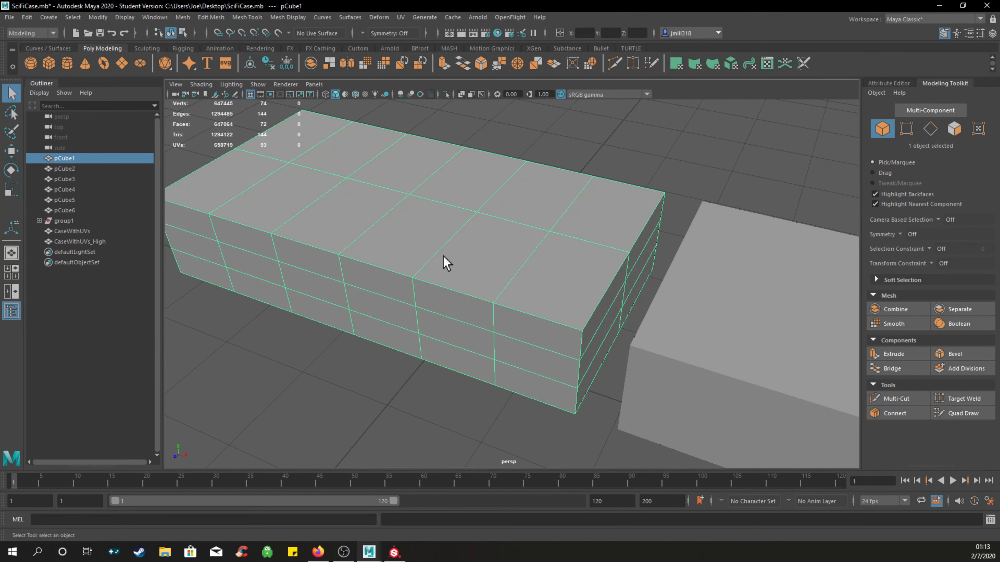
left_click_drag(445, 272, 506, 307, "alt")
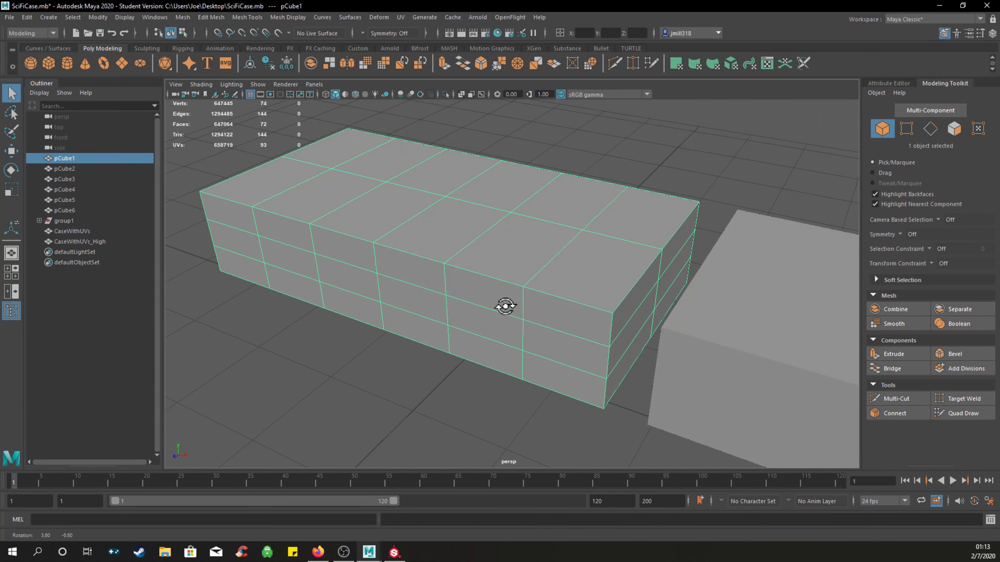
scroll(508, 301, "down", 5)
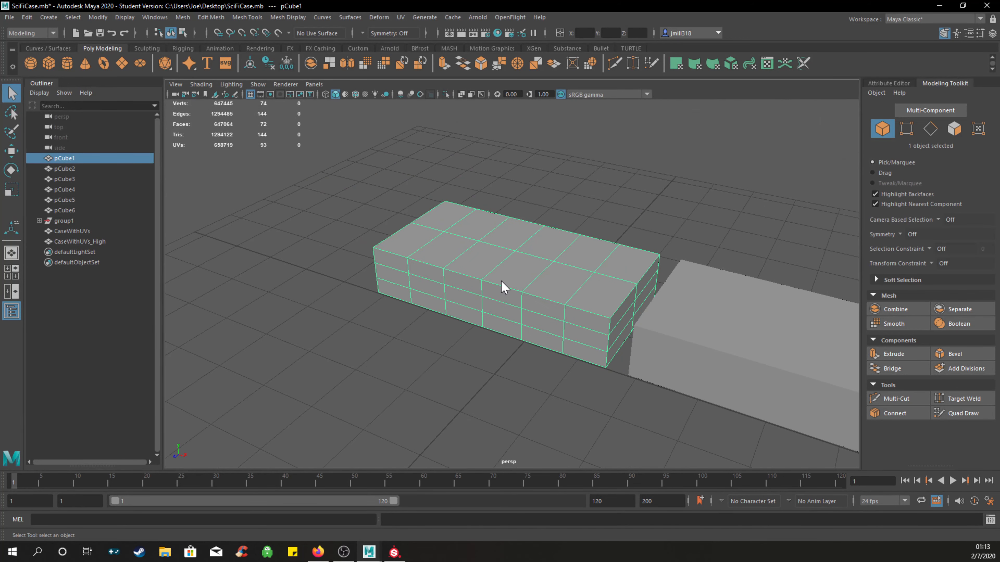
Activate the Move tool on the first box and turn on wireframe-on-shaded display for all models.
right_click_drag(500, 264, 520, 255)
key("w")
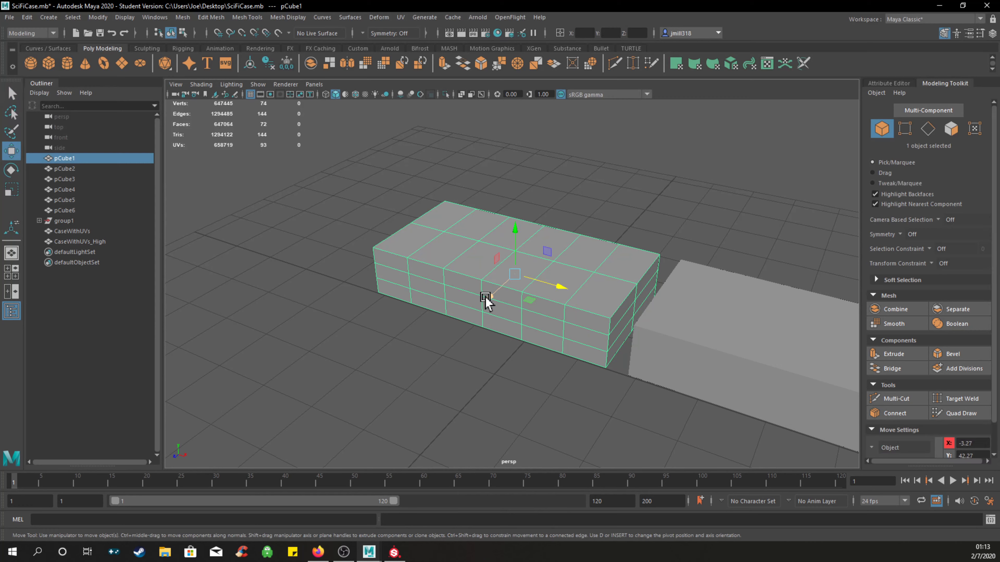
left_click(357, 97)
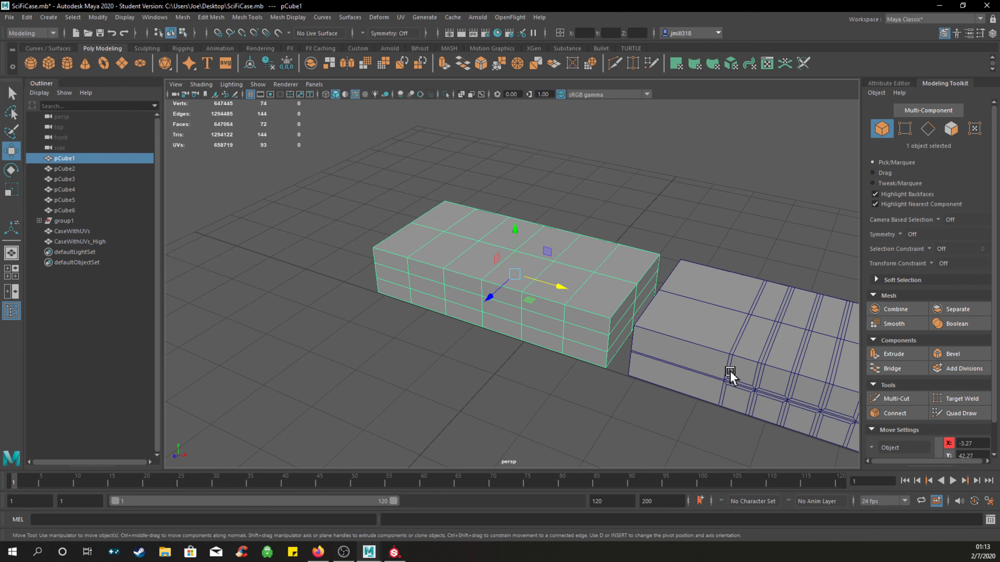
Duplicate the first box and place the copy in front of the original along the Z axis.
middle_click_drag(728, 375, 555, 311, "alt")
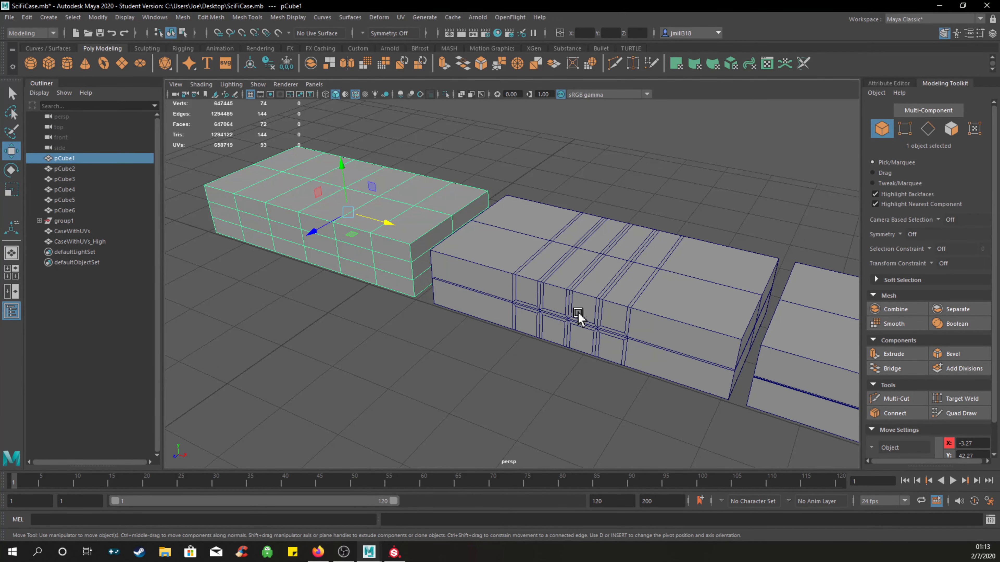
middle_click_drag(488, 301, 571, 296, "alt")
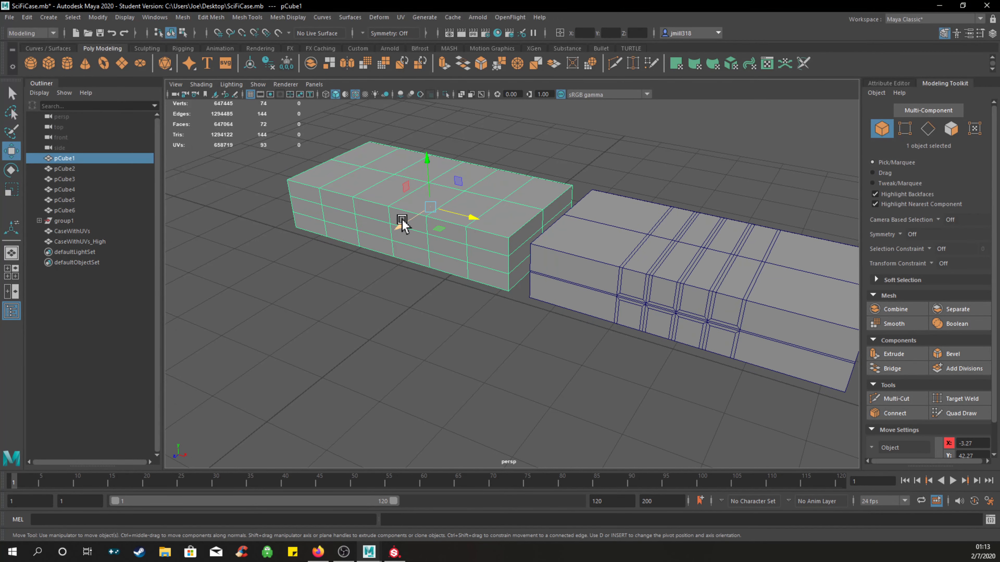
left_click_drag(401, 228, 244, 346, "shift")
mouse_move(415, 386)
middle_mouse_down("alt")
mouse_move(542, 370)
mouse_move(469, 314)
middle_mouse_up("alt")
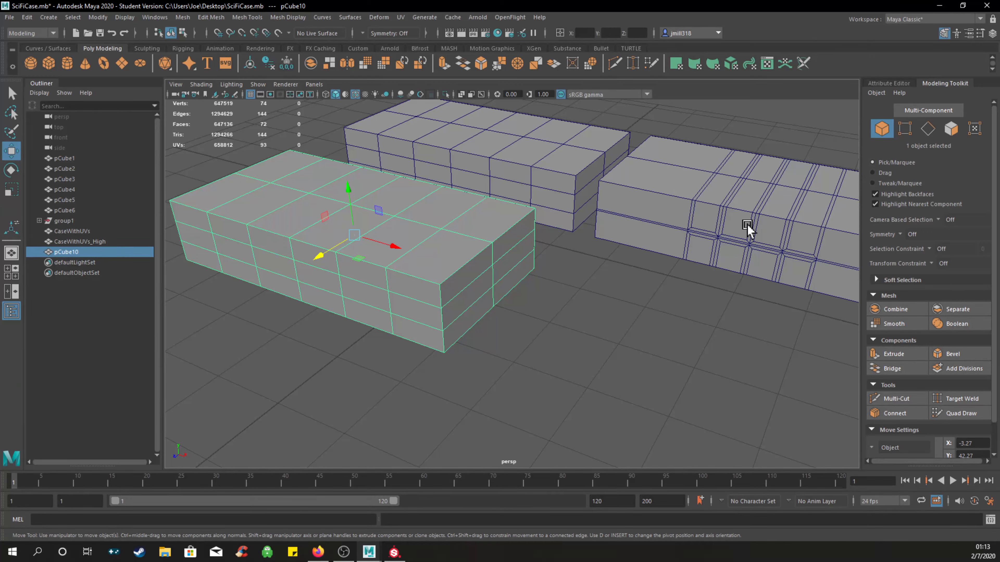
Select the duplicated box's five crosswise edge loops and scale them closer together along the X axis.
mouse_move(418, 247)
right_mouse_down()
mouse_move(420, 275)
mouse_move(421, 239)
right_mouse_up()
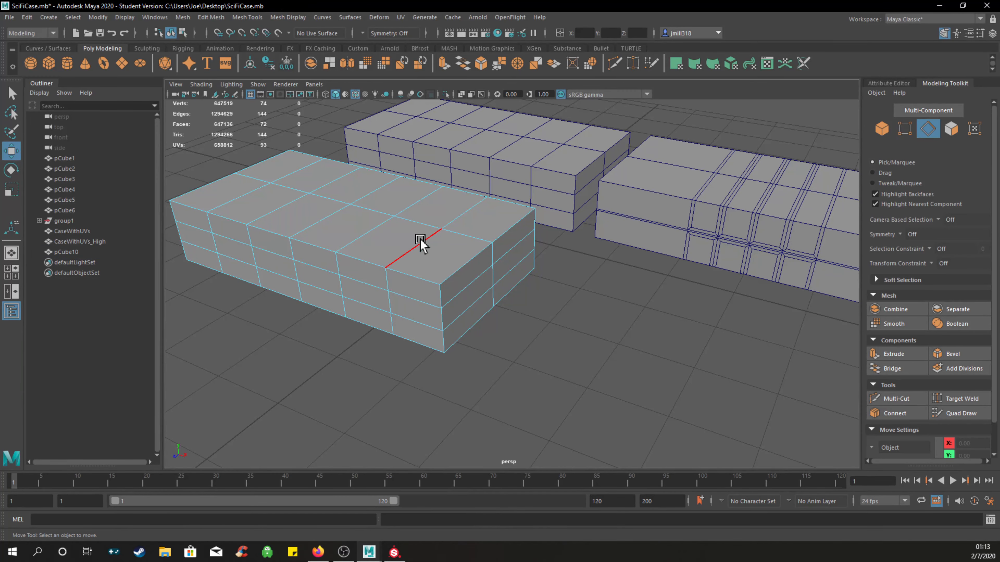
double_click(421, 239)
double_click(387, 231, "shift")
double_click(328, 225, "shift")
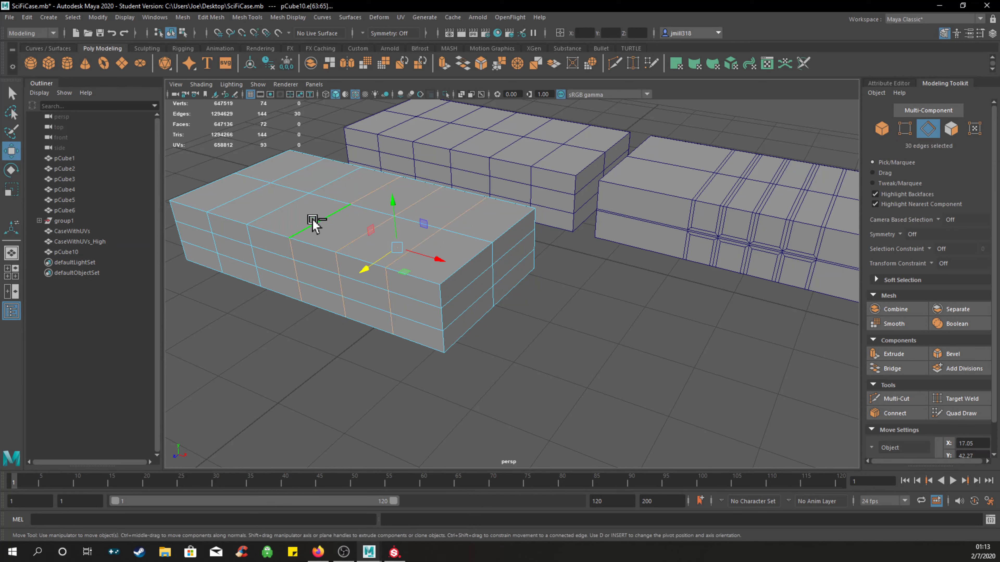
double_click(281, 215, "shift")
double_click(243, 200, "shift")
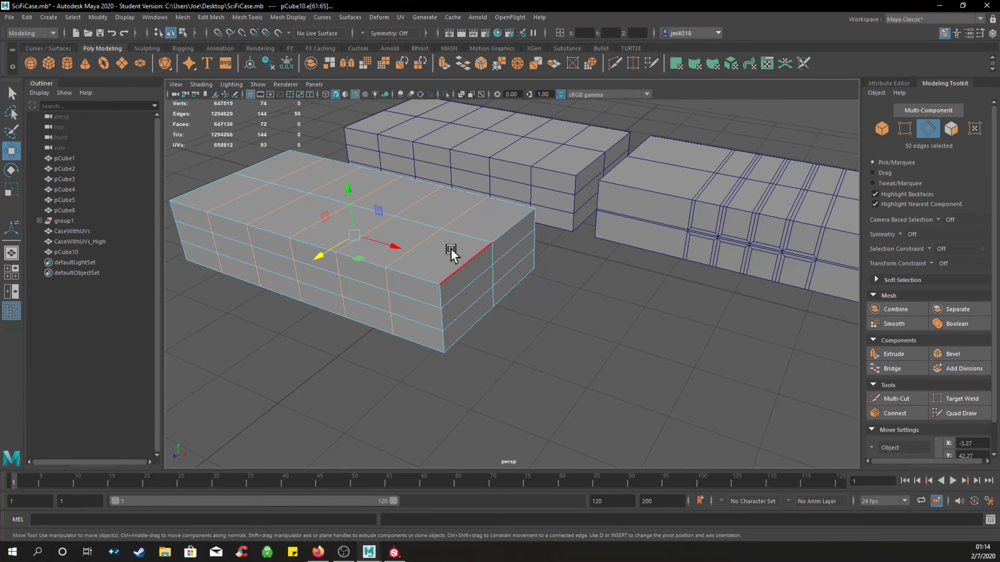
key("r")
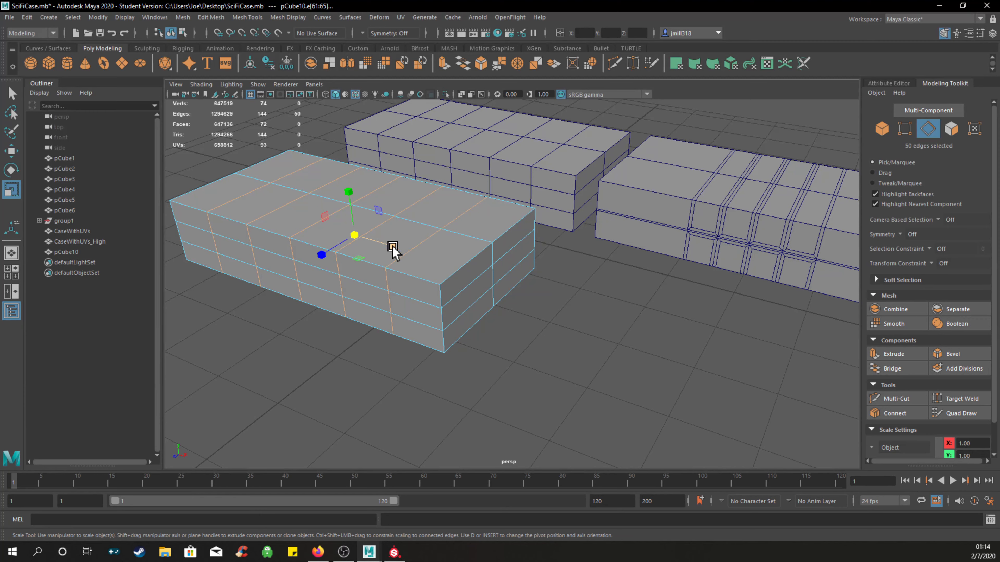
mouse_move(393, 248)
left_mouse_down()
mouse_move(373, 244)
mouse_move(378, 250)
left_mouse_up()
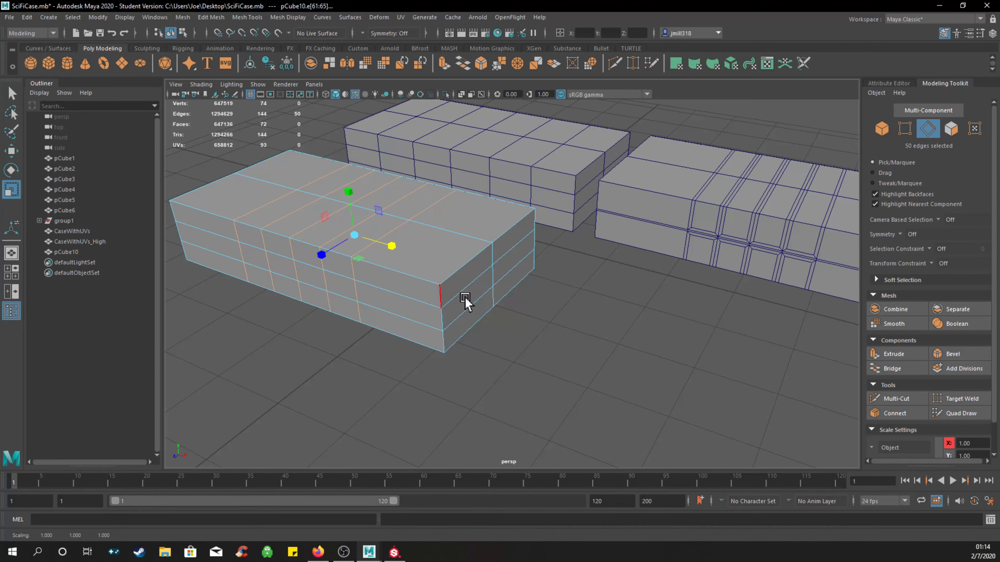
Select the two horizontal edge loops around the duplicate and scale them along Y into a thin strip at mid-height.
double_click(401, 297)
double_click(402, 332, "shift")
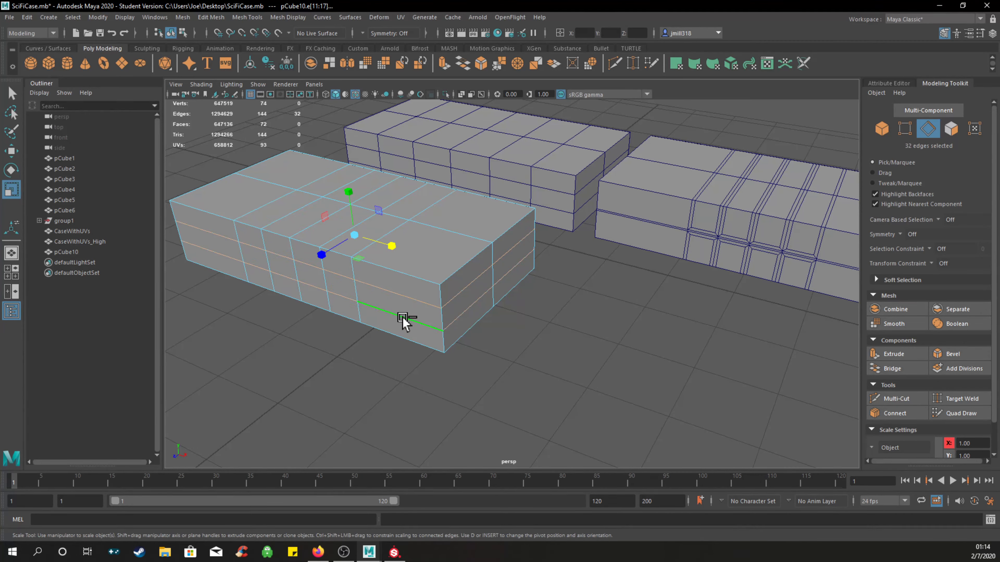
left_click_drag(351, 192, 353, 237)
left_click(565, 348)
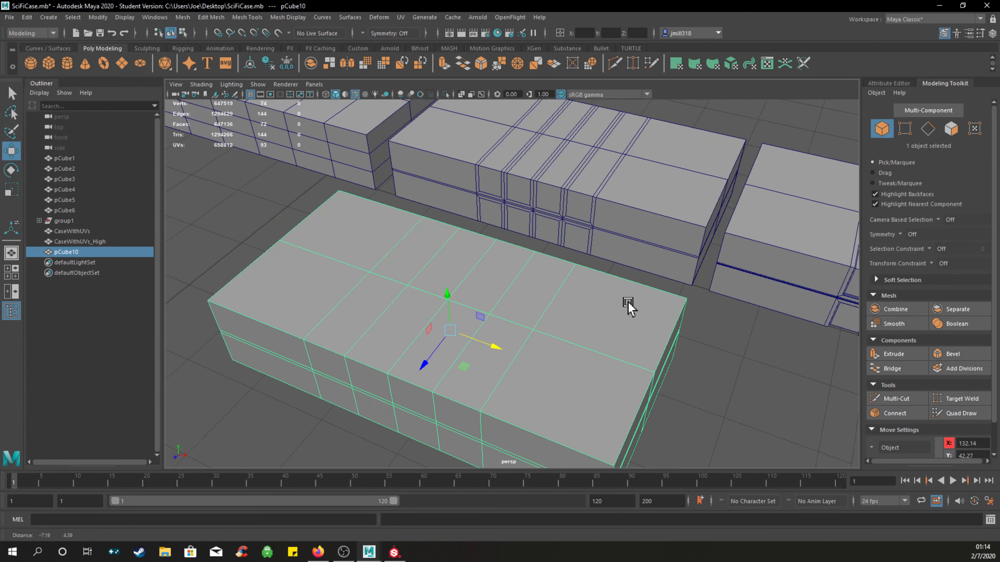
Examine the more detailed case stages along the row for comparison and return to framing the duplicate.
middle_click_drag(628, 302, 615, 297, "alt")
mouse_move(526, 203)
left_mouse_down("alt")
mouse_move(538, 212)
mouse_move(477, 214)
mouse_move(542, 214)
mouse_move(551, 225)
mouse_move(544, 206)
left_mouse_up("alt")
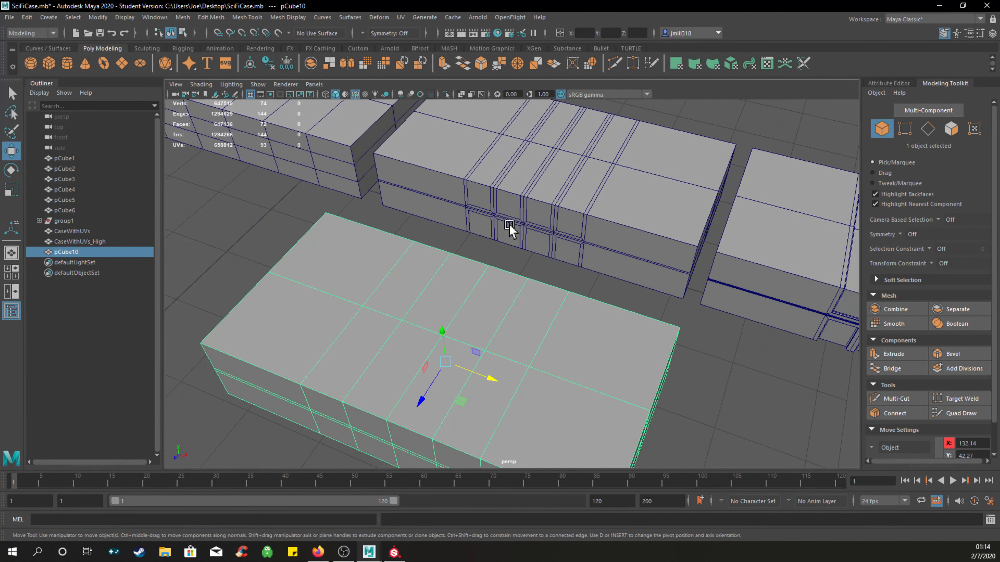
scroll(559, 256, "down", 5)
middle_click_drag(558, 257, 275, 165, "alt")
middle_click_drag(420, 287, 717, 377, "alt")
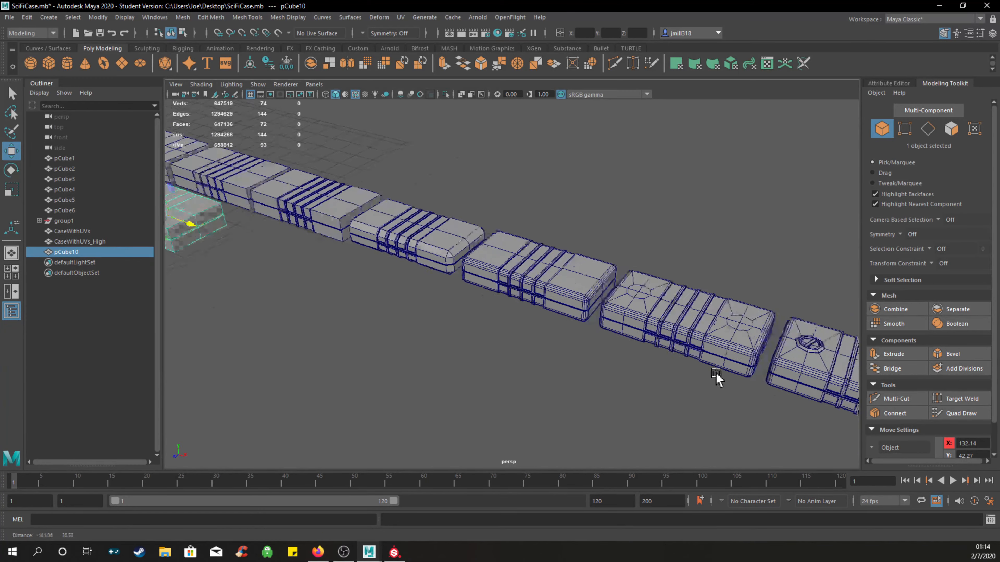
middle_click_drag(445, 272, 704, 319, "alt")
scroll(594, 265, "up", 5)
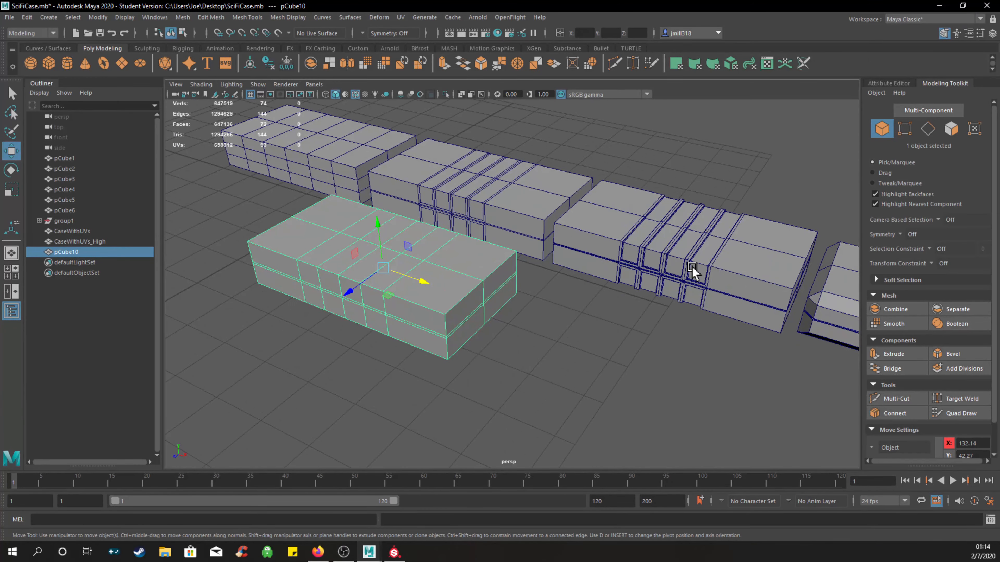
middle_click_drag(691, 266, 578, 249, "alt")
scroll(614, 264, "down", 4)
scroll(547, 281, "down", 1)
key("f")
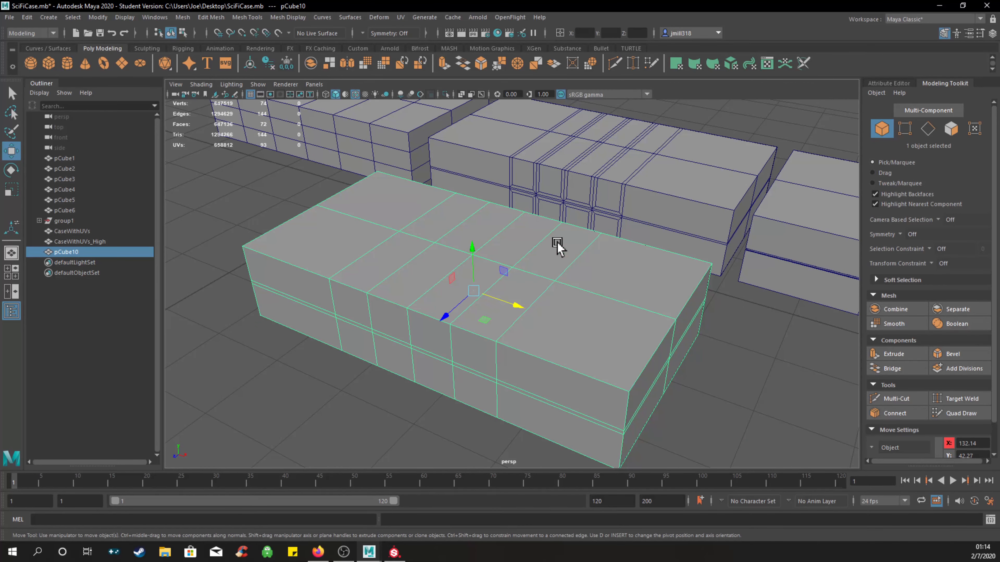
Select the top and front faces of the narrow crosswise band nearest the duplicate's +X end, leaving out the thin horizontal strip.
mouse_move(448, 224)
right_mouse_down()
mouse_move(447, 215)
mouse_move(445, 242)
right_mouse_up()
left_click_drag(635, 287, 634, 277, "alt")
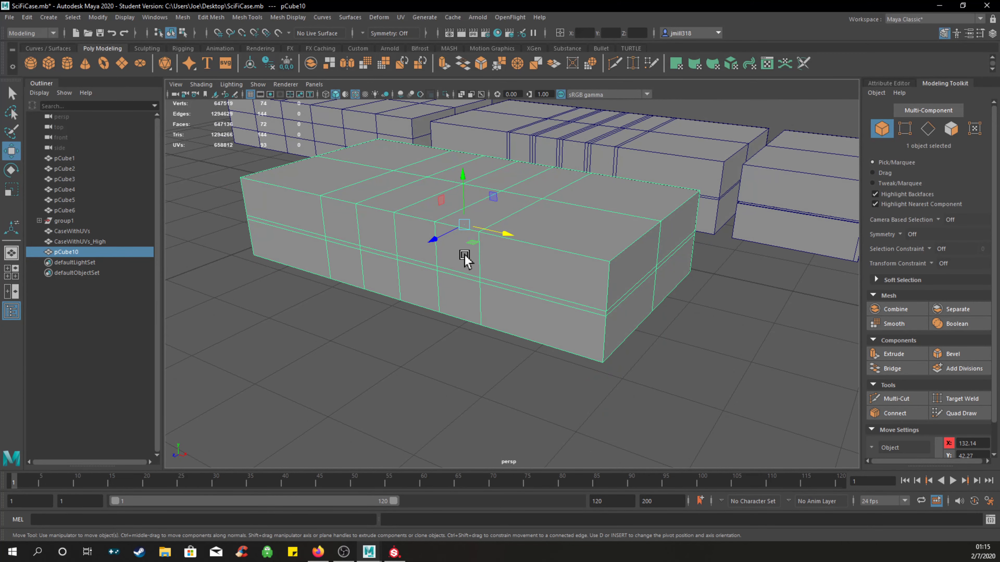
right_click_drag(458, 258, 458, 266)
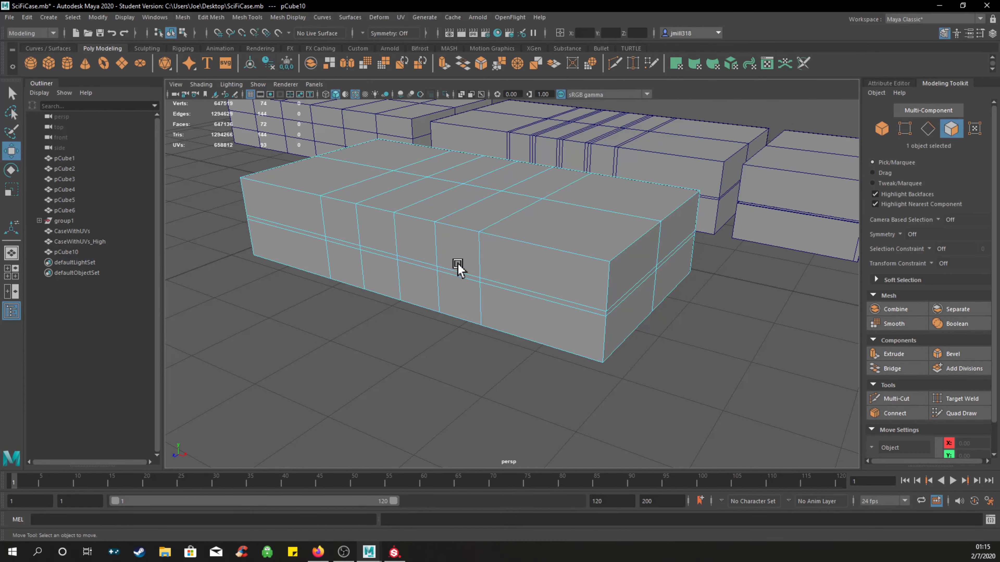
left_click(461, 248)
left_click(547, 183, "shift")
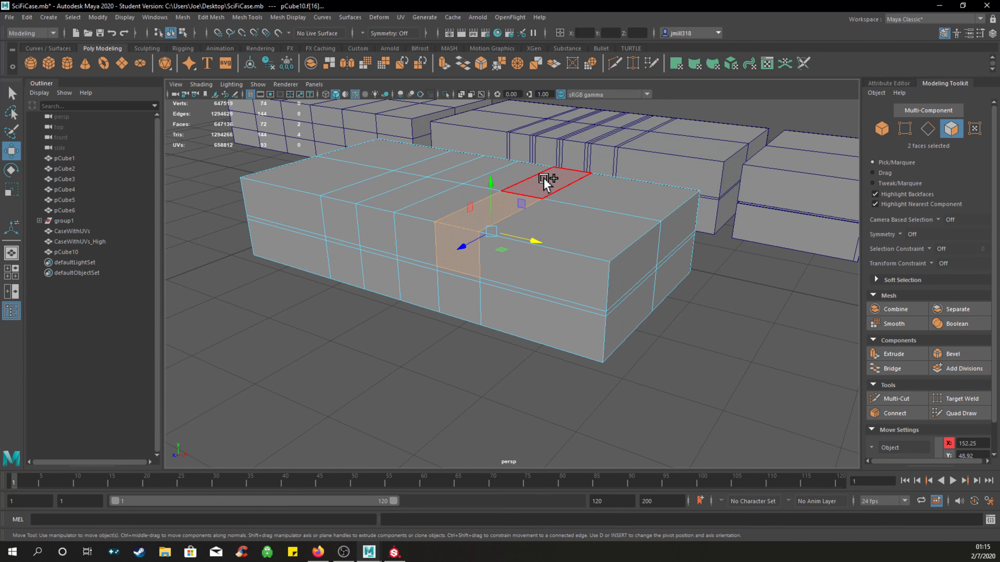
left_click(467, 304, "shift")
left_click(582, 315, "shift")
Add the same band's underside and back faces to the selection, again leaving out the thin horizontal strip.
left_click_drag(625, 313, 592, 279, "alt")
middle_click_drag(569, 236, 588, 361, "alt")
left_click(468, 254, "shift")
left_click(519, 265, "shift")
left_click_drag(617, 277, 554, 312, "alt")
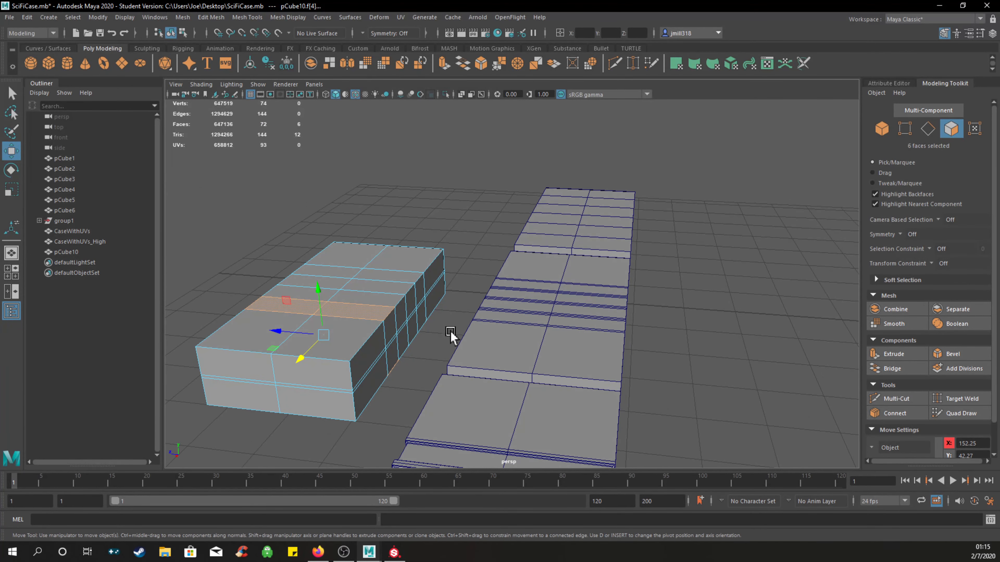
left_click(391, 357, "shift")
left_click(391, 335, "shift")
left_click_drag(390, 334, 450, 334, "alt")
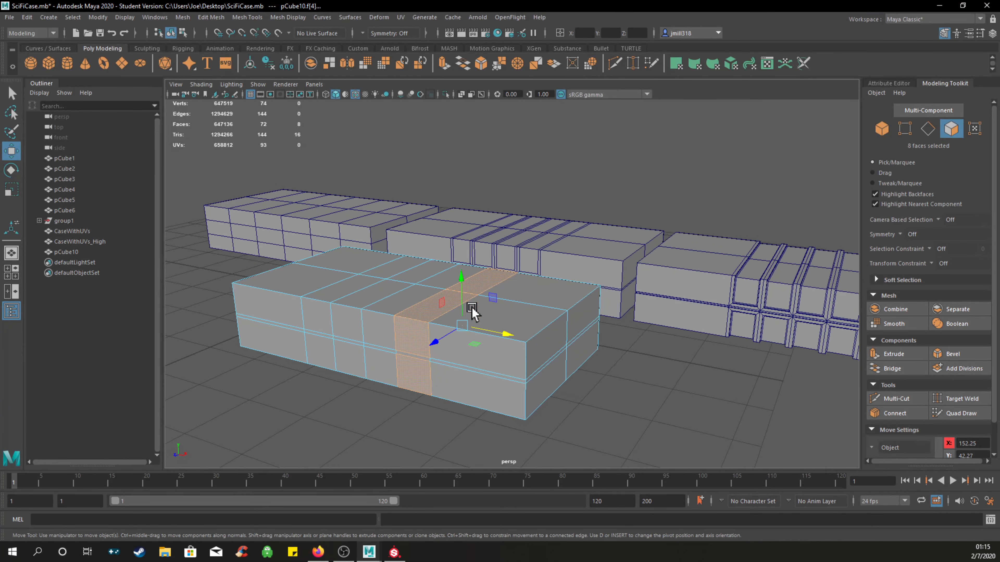
Extrude the selected band of faces with an edge offset to inset its panels.
key("ctrl+e")
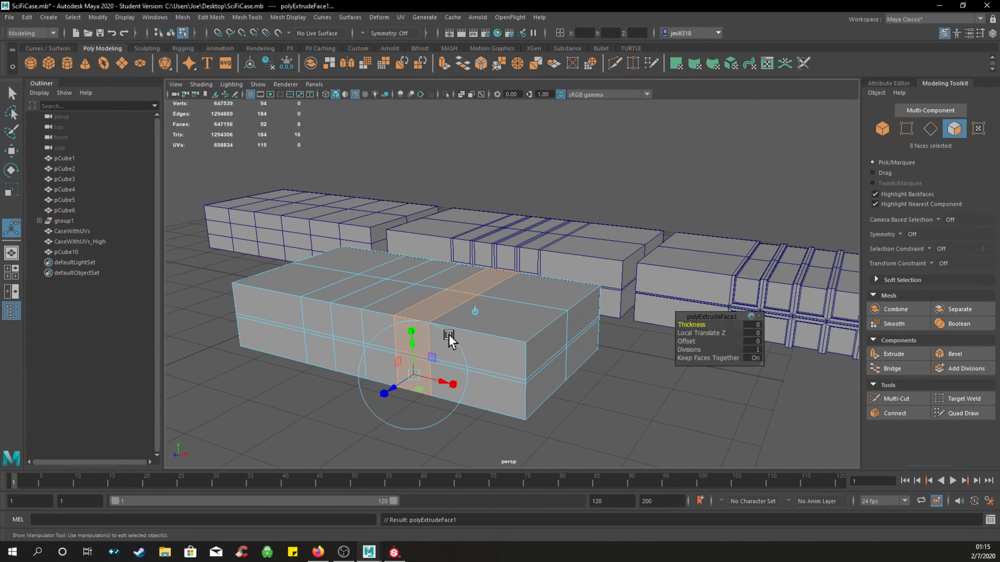
left_click_drag(551, 392, 429, 393, "alt")
scroll(383, 299, "up", 3)
scroll(317, 254, "up", 5)
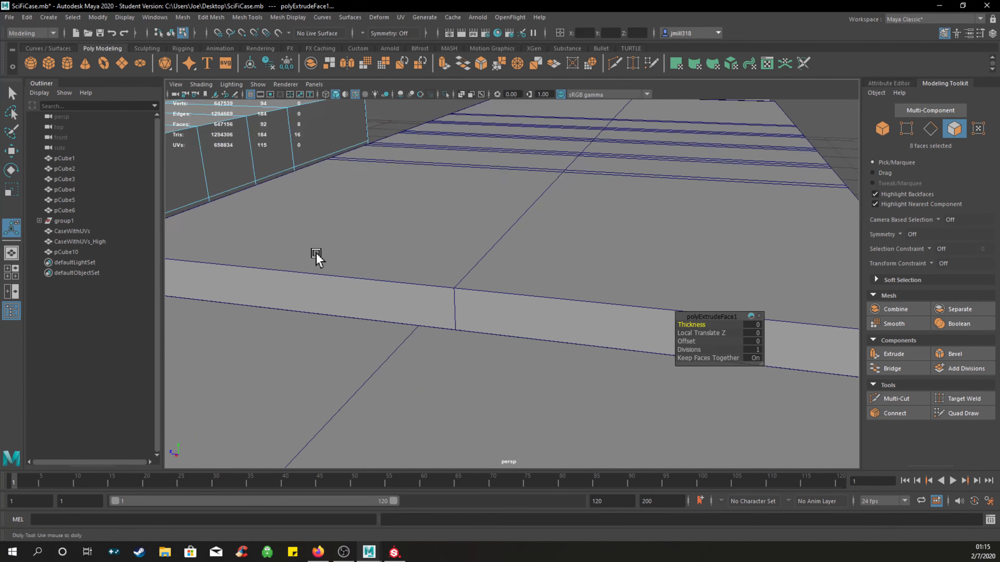
scroll(266, 242, "down", 4)
middle_click_drag(267, 246, 446, 264, "alt")
left_click_drag(447, 264, 478, 288, "alt")
left_click(685, 341)
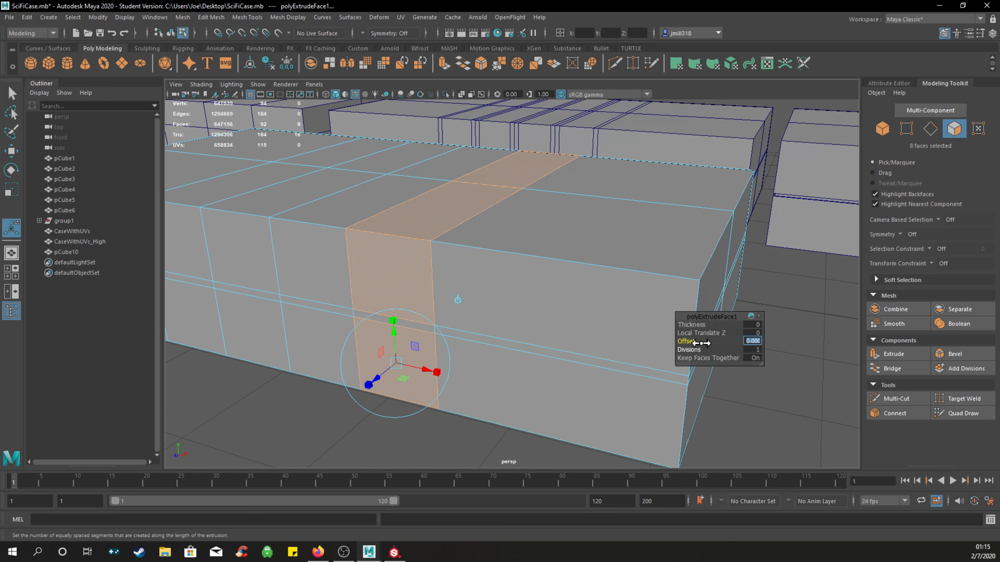
key("Return")
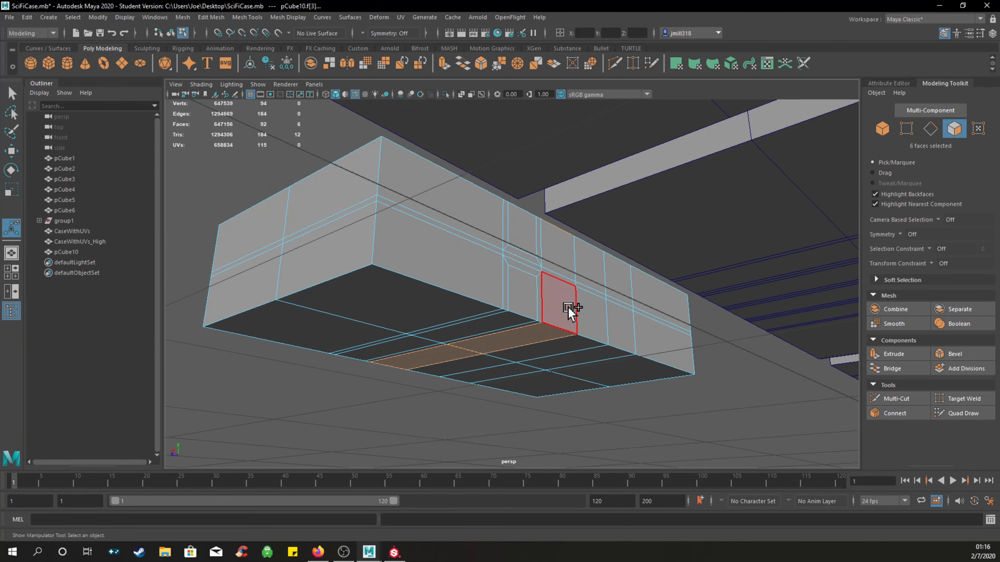
Complete the face selection around the band next to the inset one by adding its two remaining side faces.
left_click(570, 309, "shift")
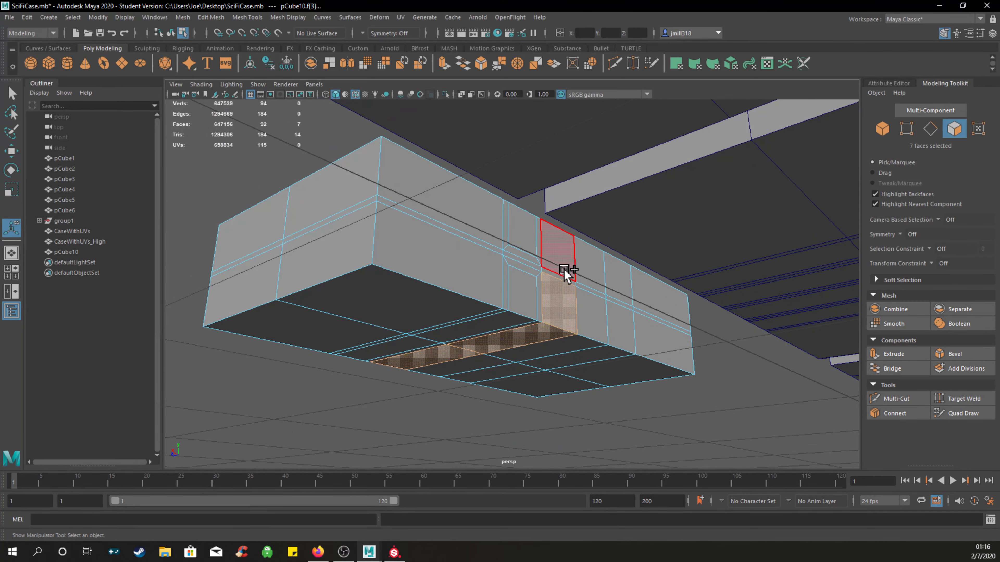
left_click(564, 263, "shift")
left_click_drag(564, 263, 536, 273, "alt")
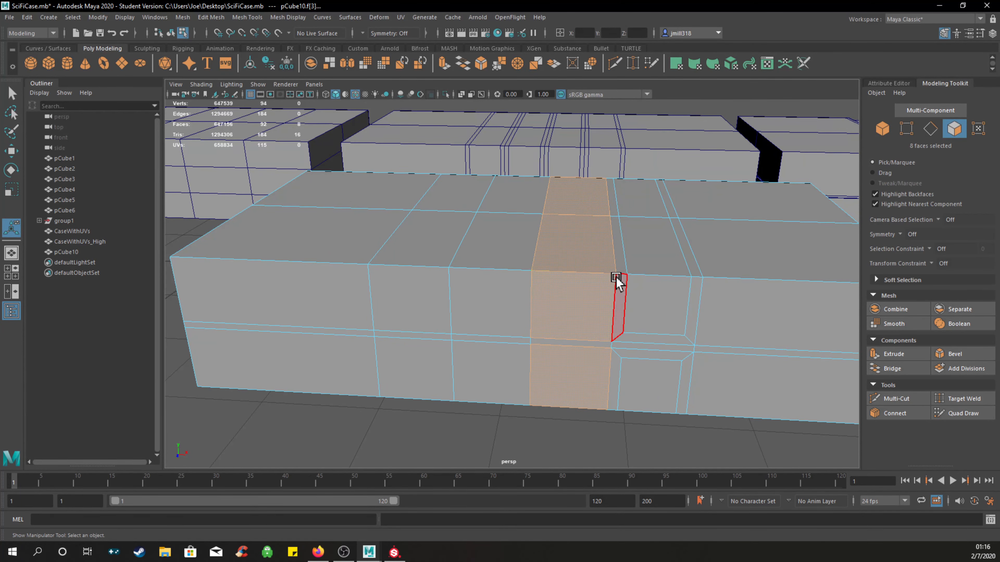
left_click_drag(617, 276, 562, 317, "alt")
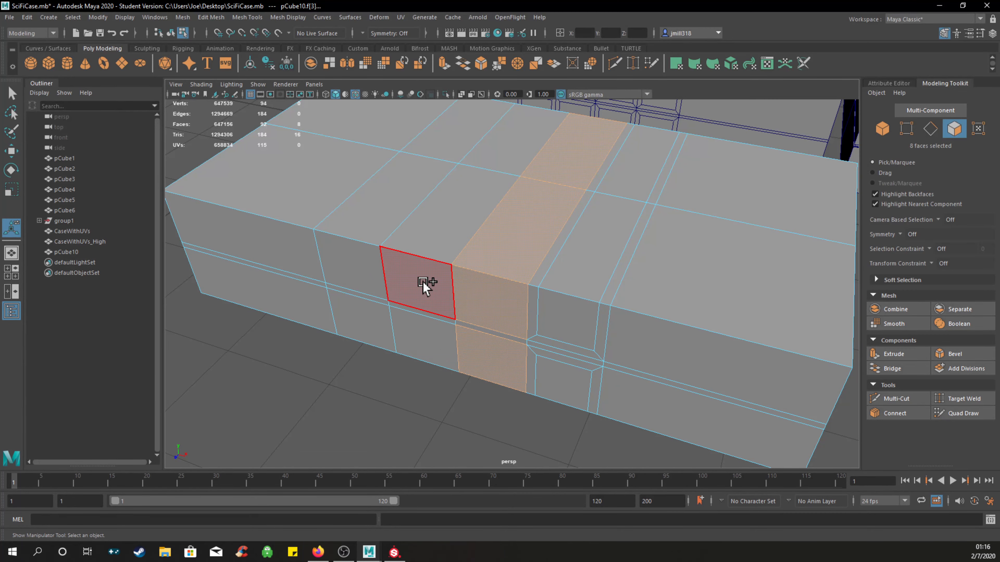
Extend the selection to the next neighbouring band's top, front, back and underside faces.
left_click(424, 283, "shift")
left_click(479, 193, "shift")
left_click(502, 160, "shift")
left_click_drag(502, 161, 482, 194, "alt")
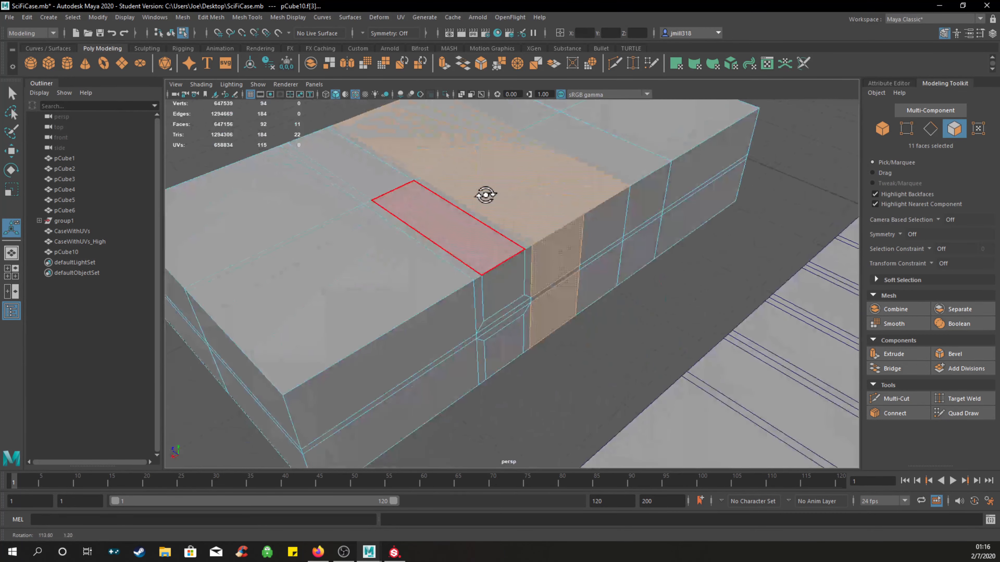
left_click(606, 215, "shift")
left_click(601, 290, "shift")
left_click_drag(602, 285, 691, 332, "alt")
left_click(515, 205, "shift")
left_click(506, 241, "shift")
left_click(509, 252, "shift")
Try to extrude both selected bands together with an offset of 1.75, and undo the offset.
key("ctrl+e")
type("1.7")
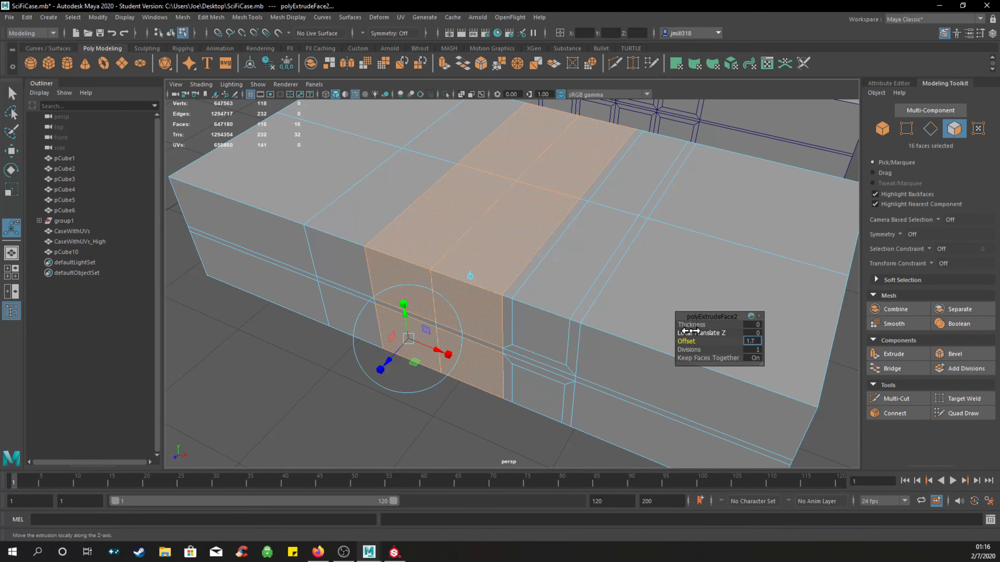
type("5")
key("Return")
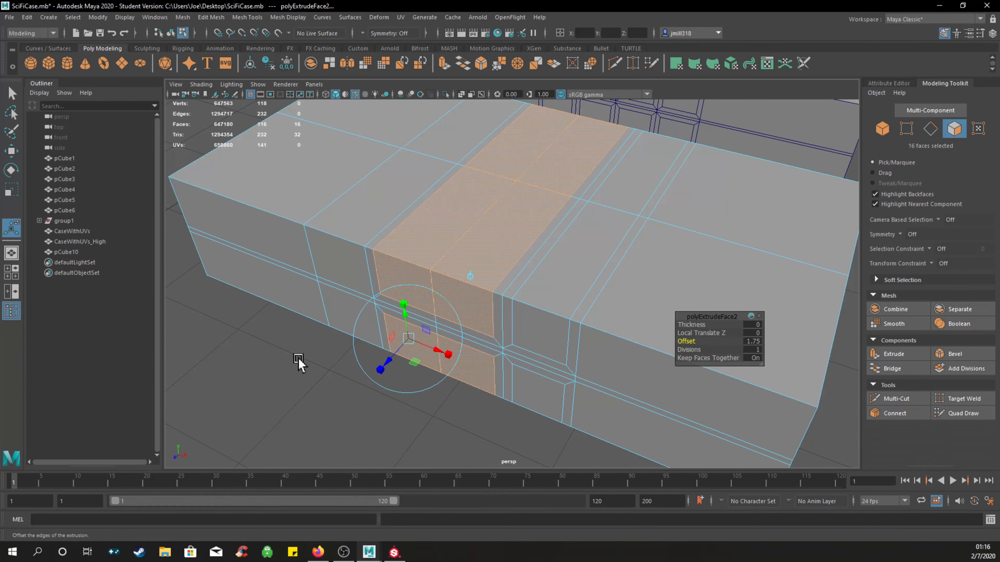
key("ctrl+z")
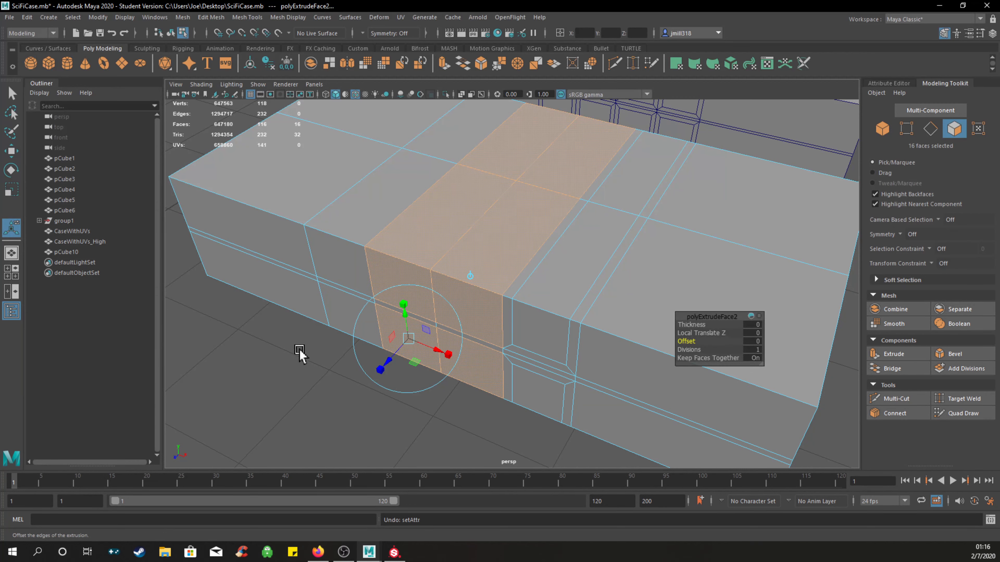
Clear the two-band selection and try to pick the band beside the inset one as a face loop.
left_click(310, 351)
left_click(473, 297)
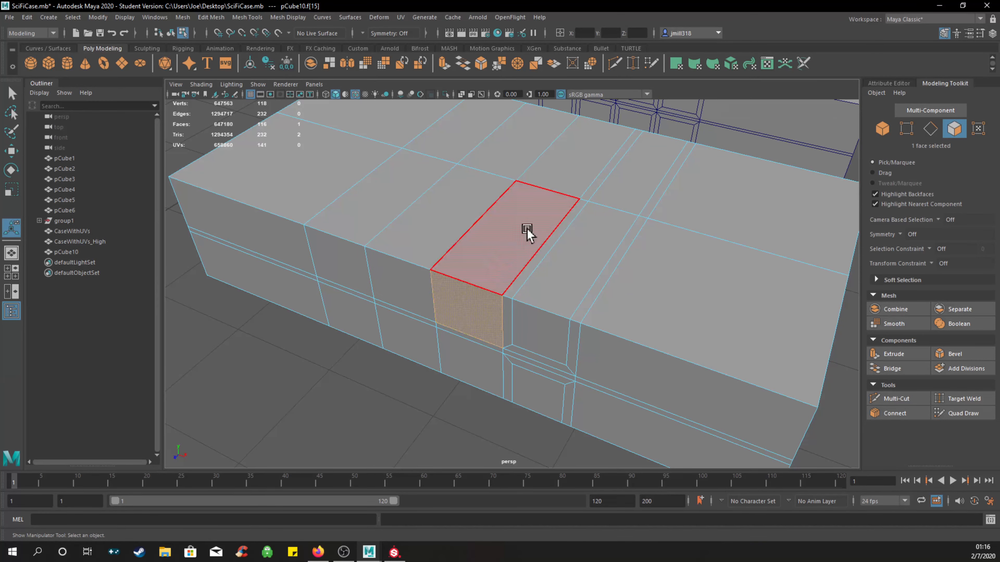
left_click_drag(571, 261, 470, 250, "alt")
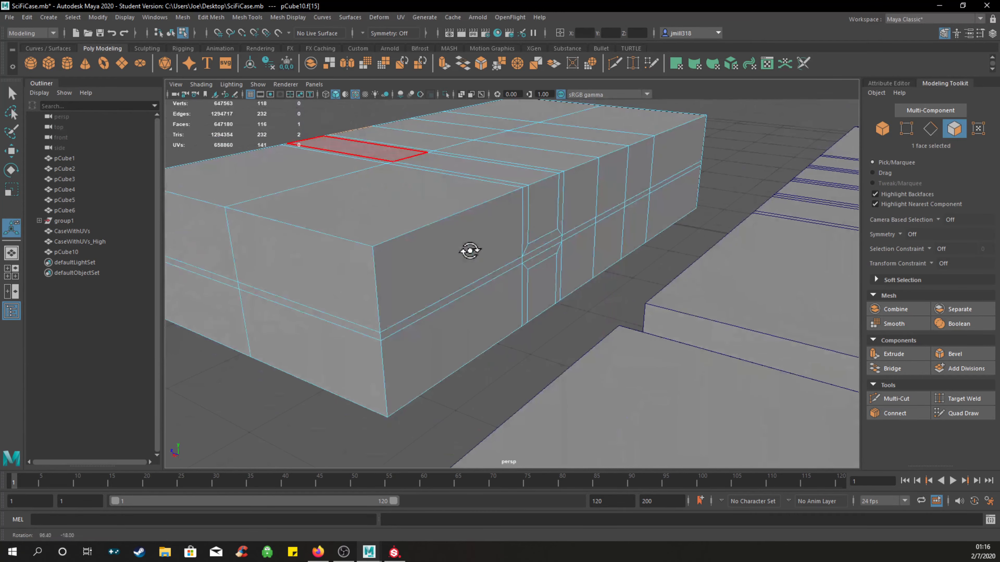
double_click(565, 213)
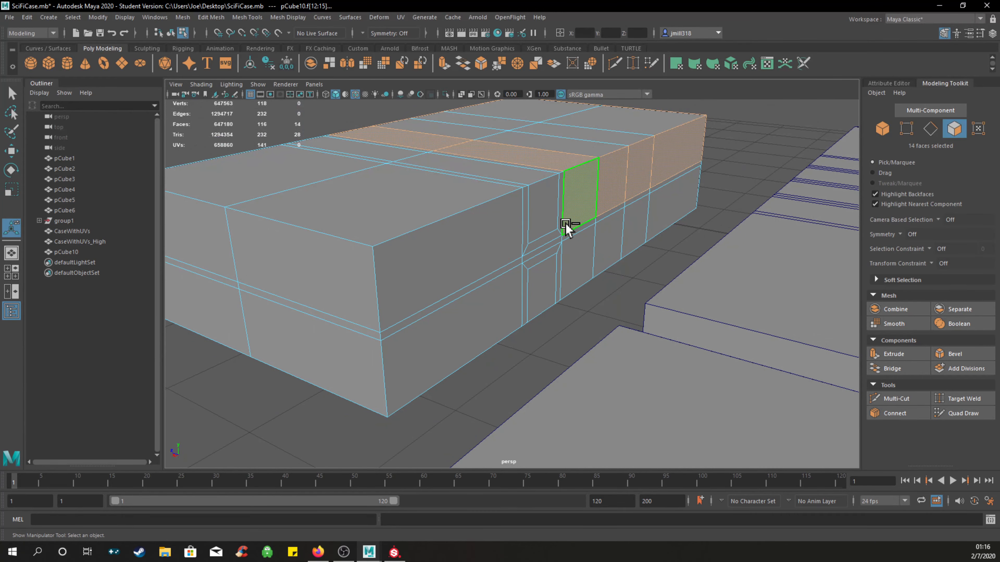
left_click(612, 275)
left_click(576, 208)
left_click_drag(486, 235, 568, 246, "alt")
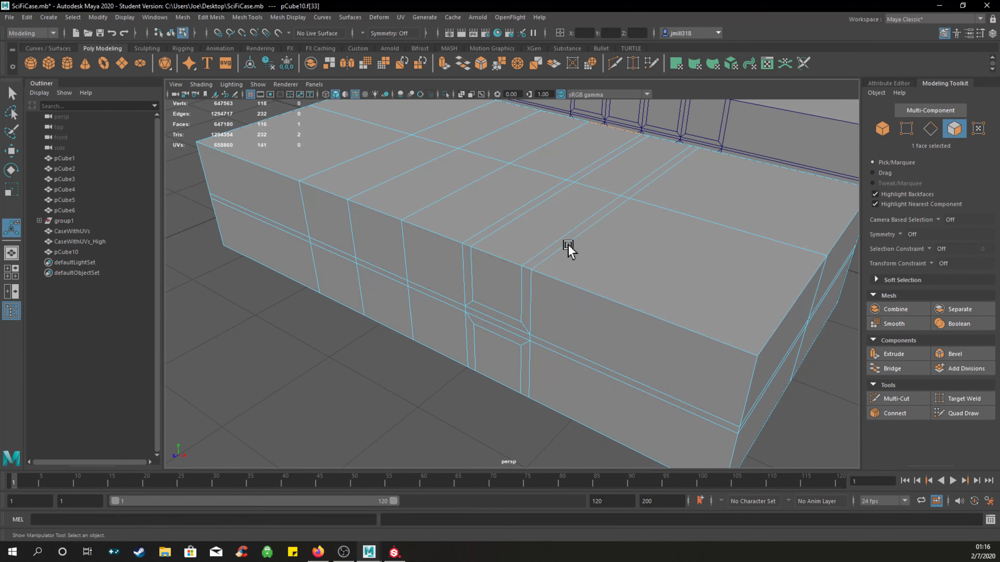
double_click(439, 261)
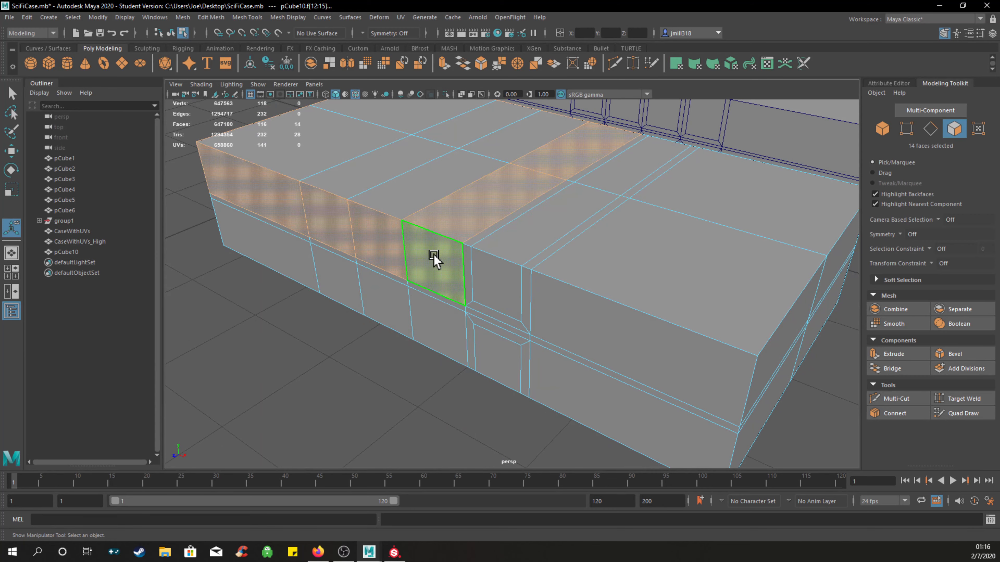
Select all eight faces of the crosswise band next to the inset one, covering its top, front, back and underside.
left_click(435, 258)
left_click(472, 212, "shift")
left_click(569, 156, "shift")
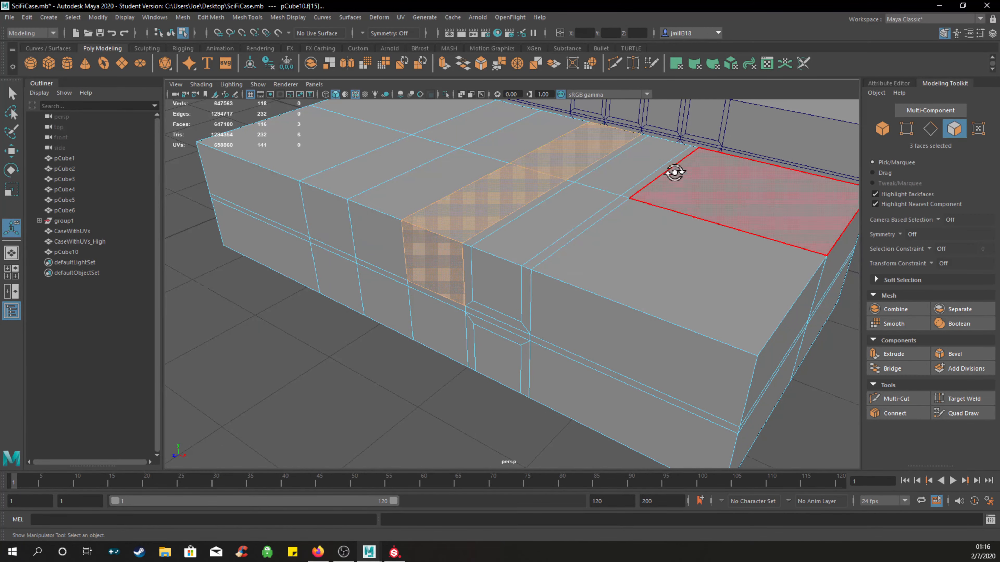
left_click_drag(670, 167, 536, 179, "alt")
left_click(546, 244, "shift")
left_click(512, 326, "shift")
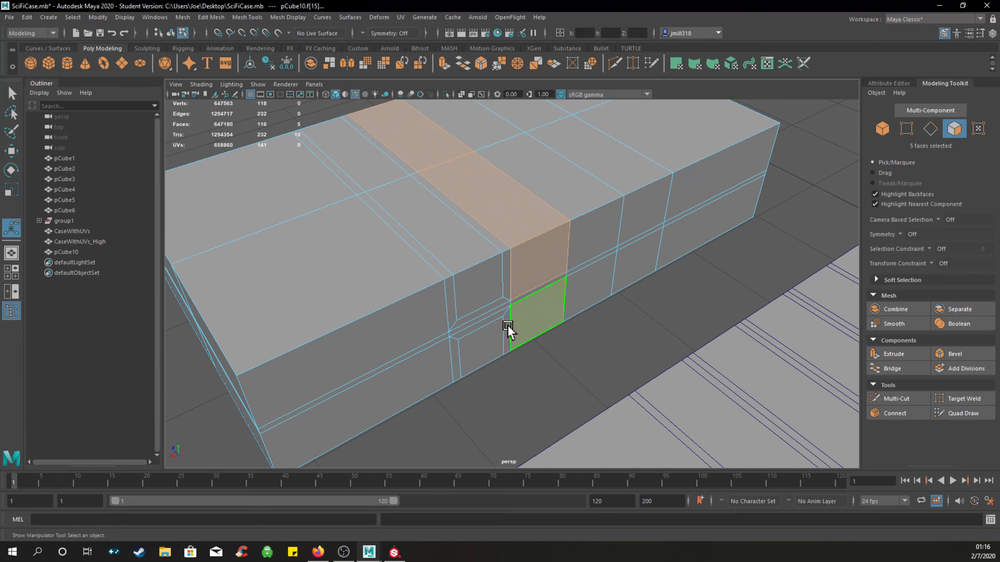
left_click_drag(509, 331, 540, 263, "alt")
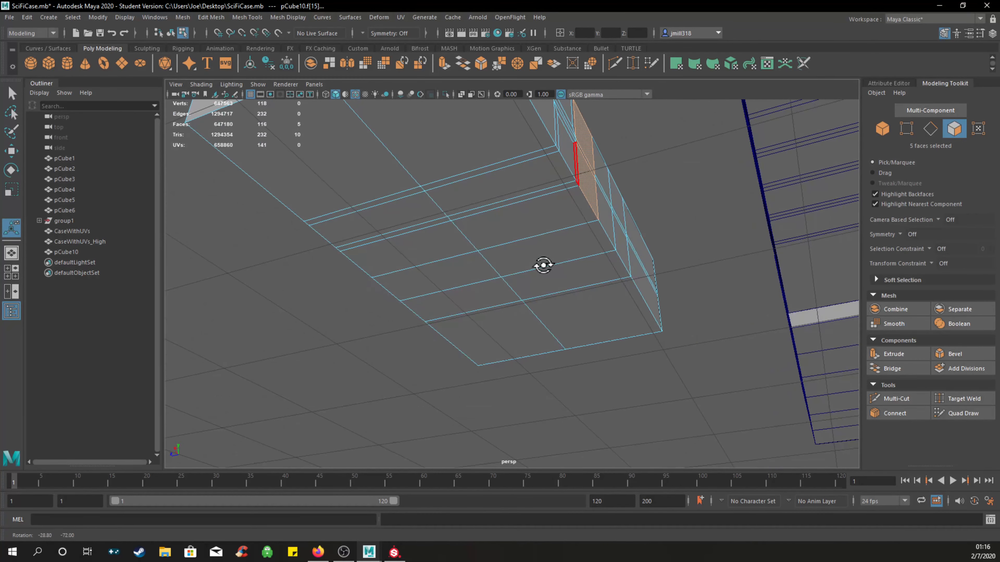
left_click(544, 219, "shift")
left_click(448, 252, "shift")
left_click_drag(449, 253, 520, 264, "alt")
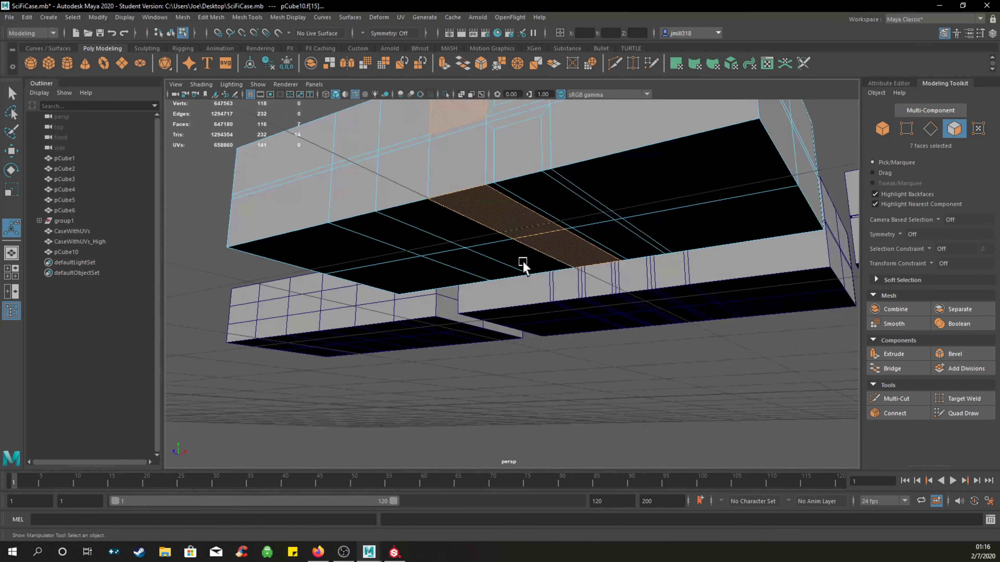
left_click(473, 183, "shift")
left_click_drag(475, 183, 603, 232, "alt")
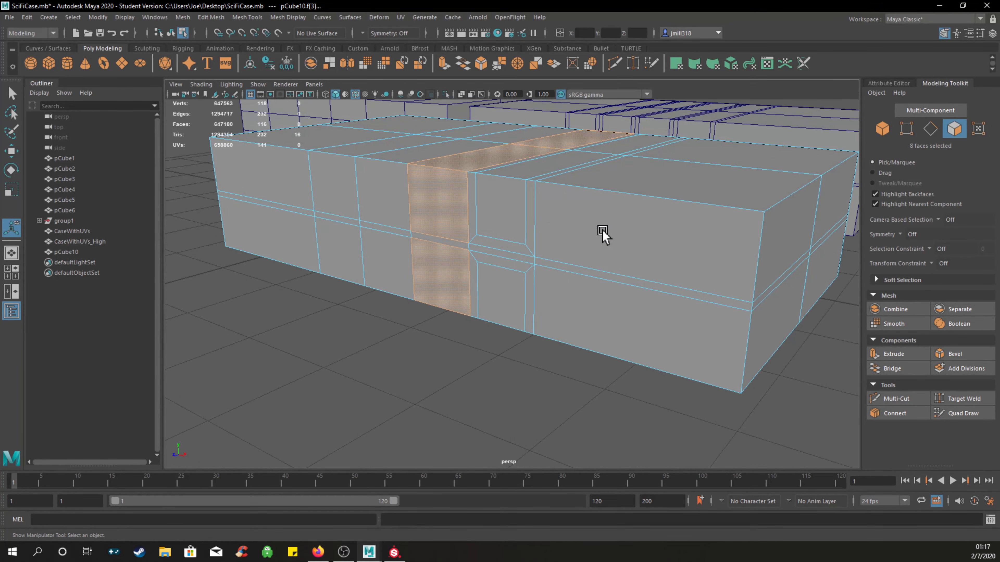
Extrude the selected band with an offset of 1.75 and clear the selection.
key("ctrl+e")
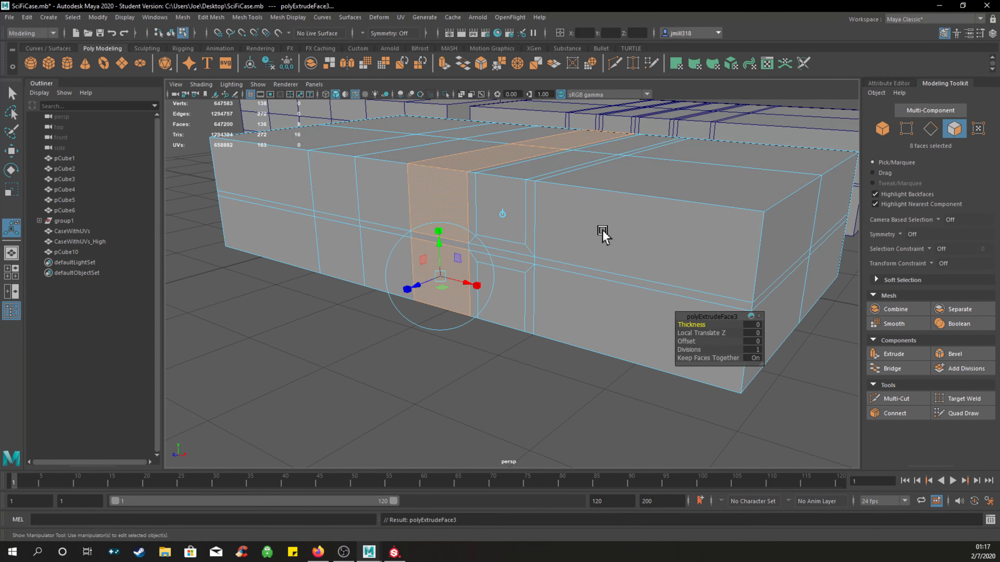
left_click(754, 342)
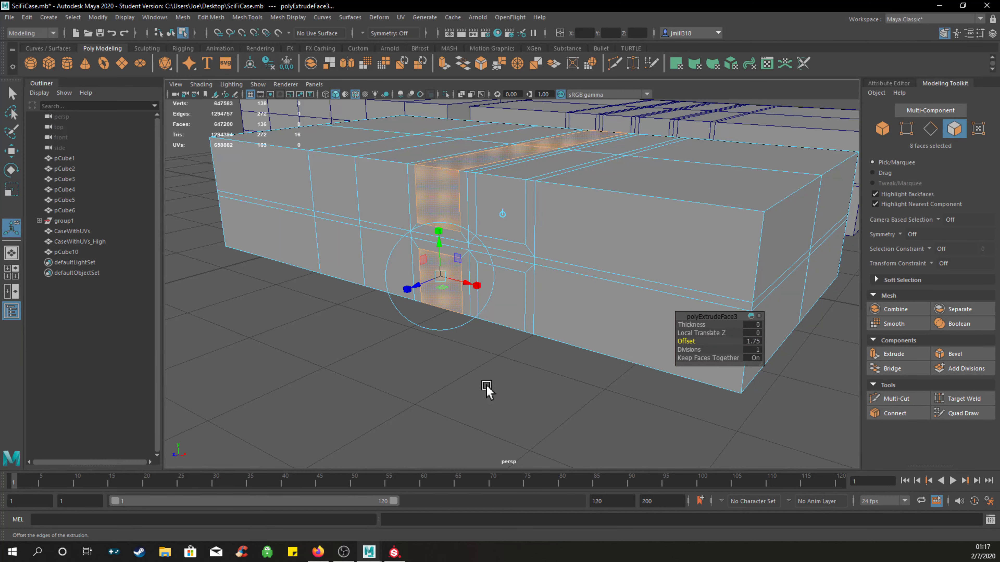
left_click(384, 394)
Select the eight faces of the next crosswise band all the way around the case.
left_click(389, 209)
left_click_drag(503, 216, 504, 150, "alt")
left_click(472, 189, "shift")
left_click(508, 156, "shift")
left_click(405, 193, "shift")
left_click(445, 228, "shift")
left_click(516, 254, "shift")
Extrude this third band with an offset of 1.75 and clear the selection.
key("ctrl+e")
left_click(753, 341)
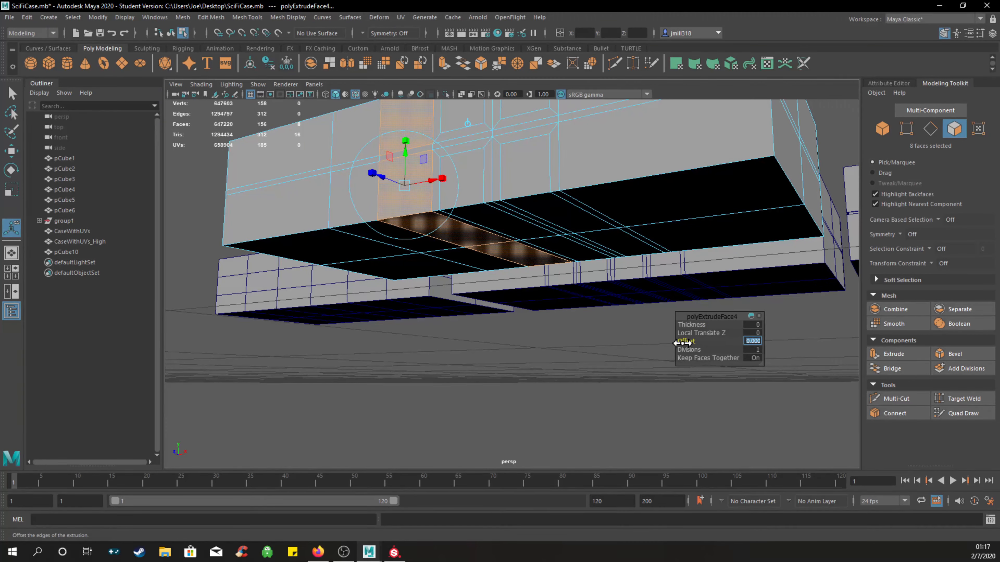
type("1.75")
key("Return")
left_click(547, 395)
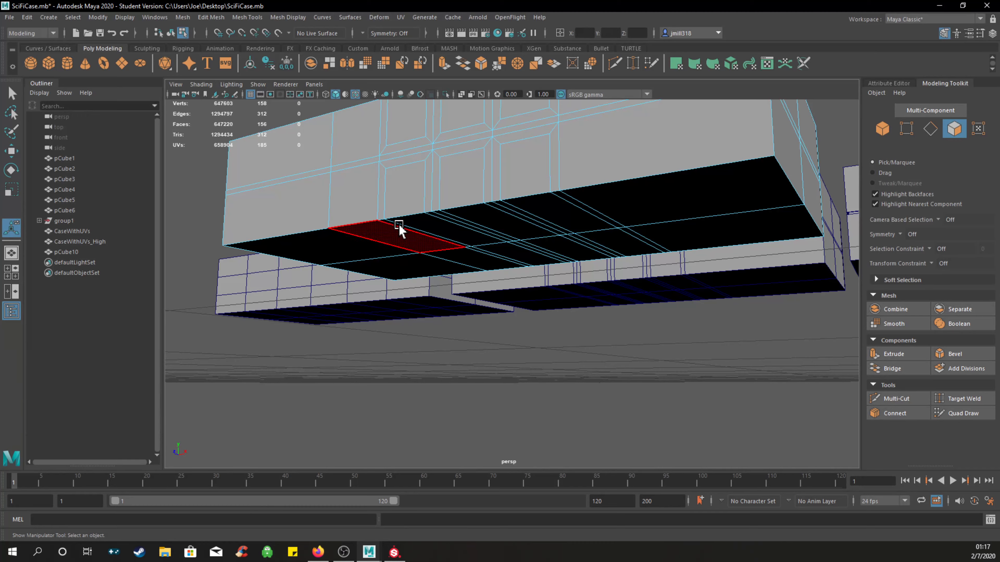
Select the eight top, front, back and underside faces of the fourth, still plain narrow band.
left_click(368, 205)
left_click(395, 248, "shift")
left_click(483, 264, "shift")
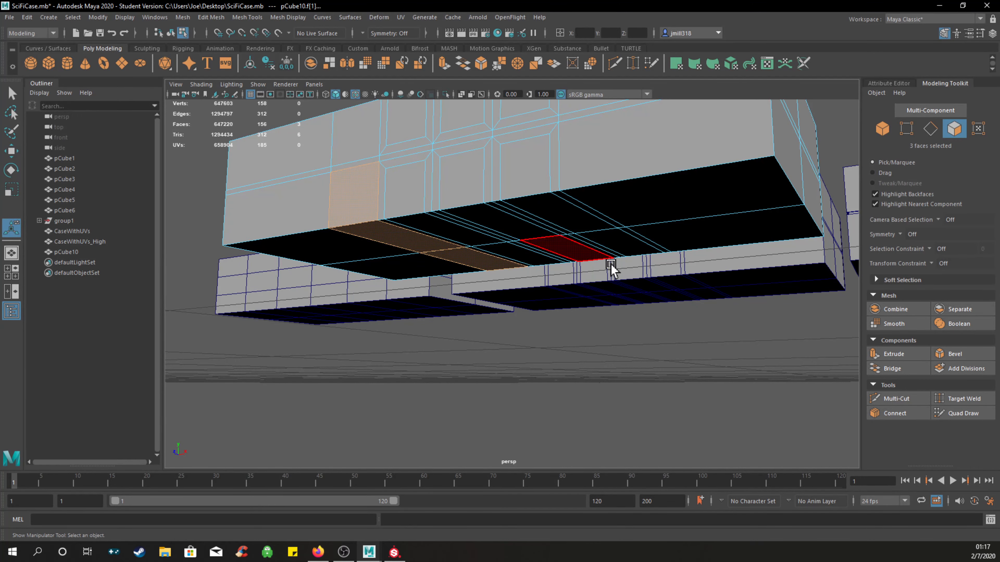
left_click_drag(609, 263, 477, 258, "alt")
left_click(603, 232, "shift")
left_click_drag(626, 221, 636, 199, "alt")
left_click(636, 199, "shift")
left_click(607, 151, "shift")
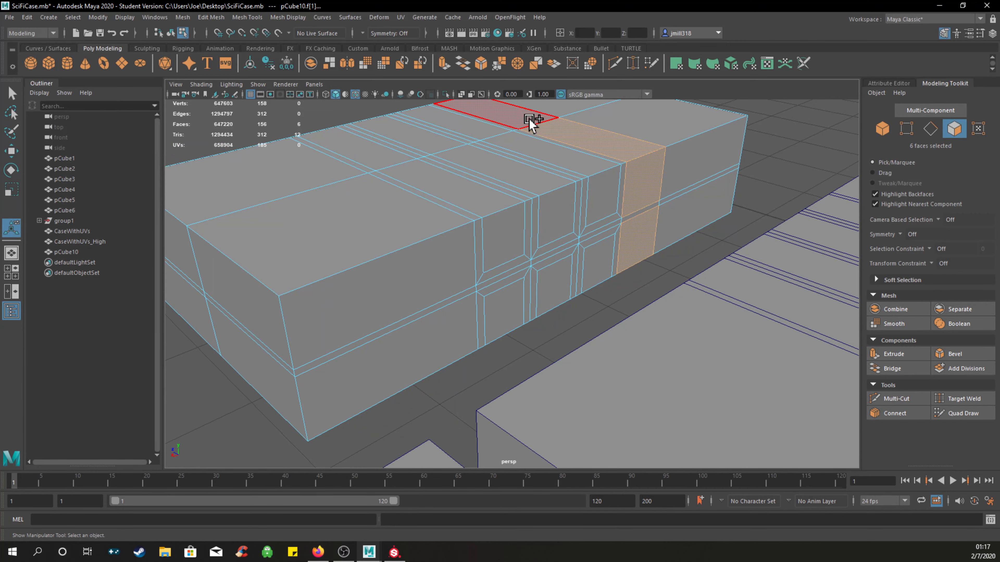
left_click(534, 117, "shift")
left_click_drag(469, 156, 448, 219, "alt")
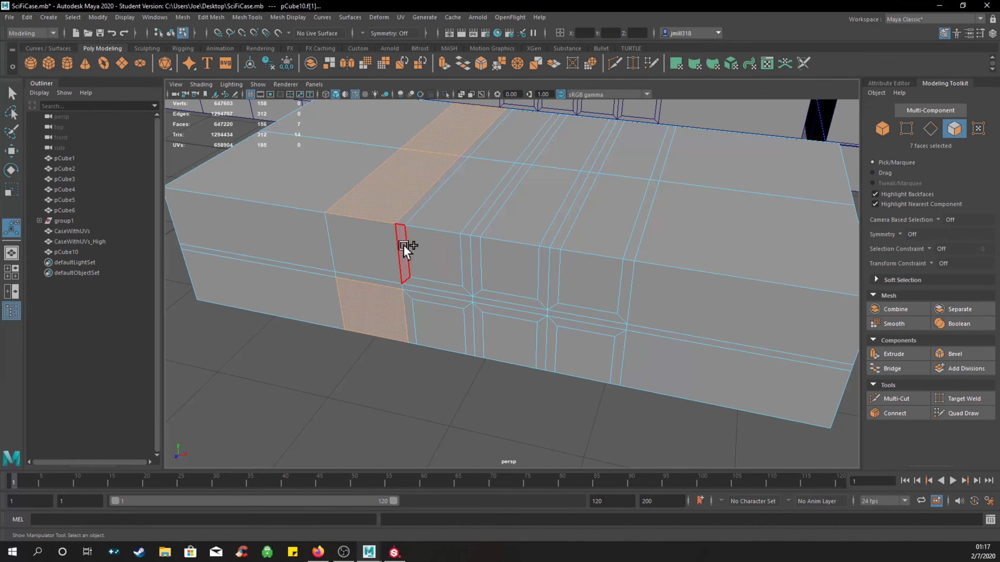
left_click(379, 252, "shift")
Extrude the fourth band with an offset matching the other inset bands and clear the selection.
key("ctrl+e")
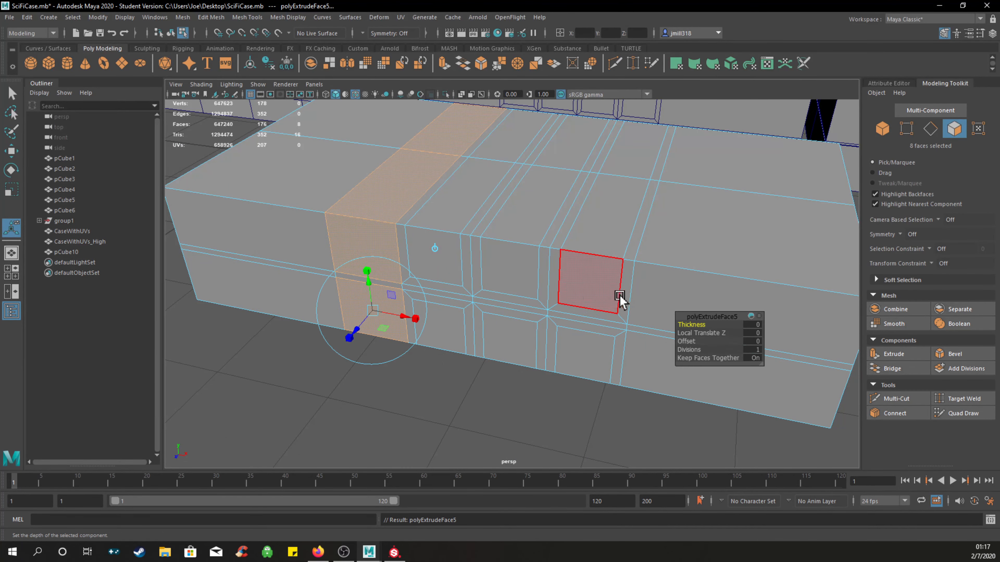
left_click(746, 341)
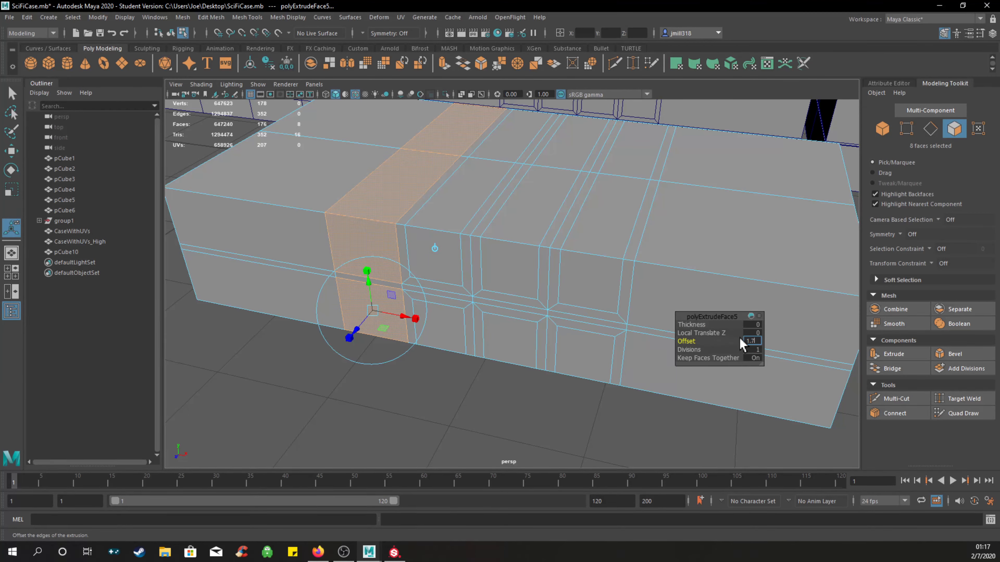
type("1.7")
key("Return")
left_click(456, 411)
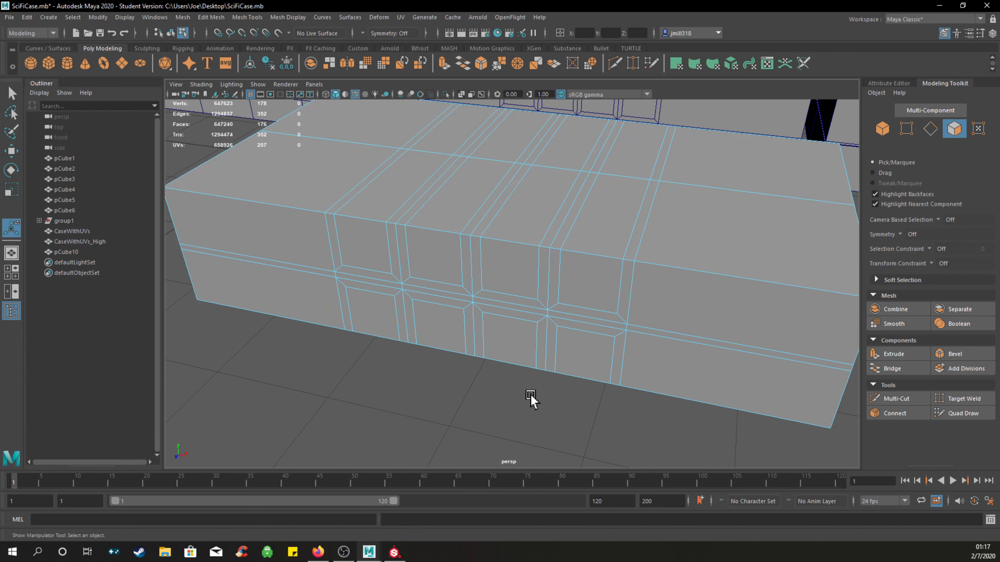
Return to object mode and move the case along X until it sits in front of the detailed reference case.
left_click_drag(530, 395, 689, 270, "alt")
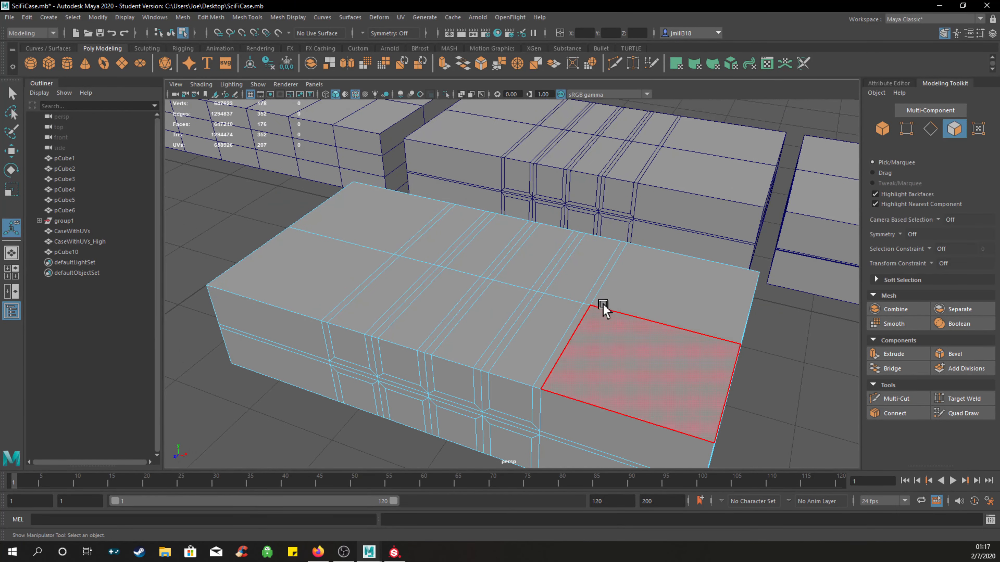
scroll(618, 295, "down", 5)
middle_click_drag(668, 248, 648, 278, "alt")
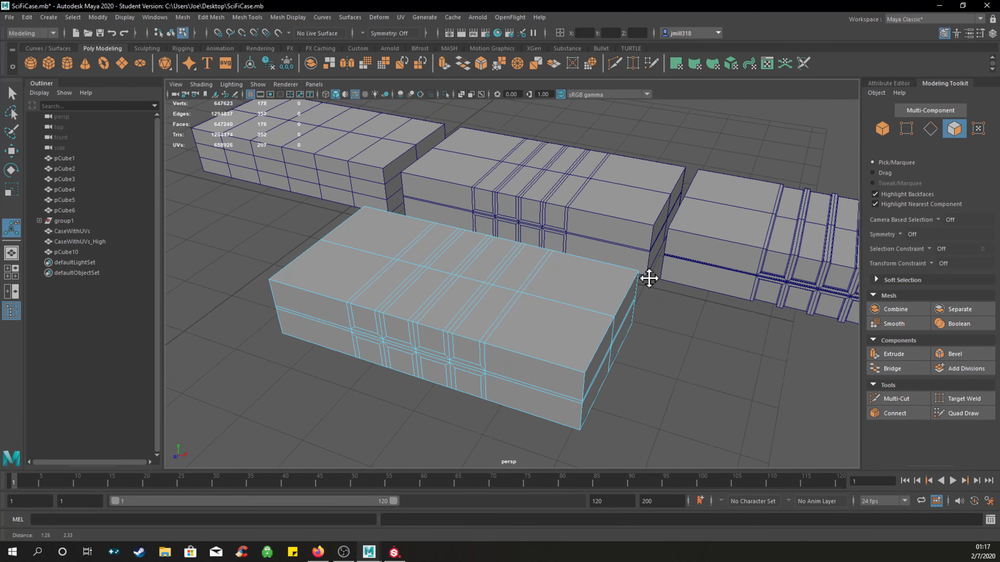
right_click_drag(524, 294, 564, 252)
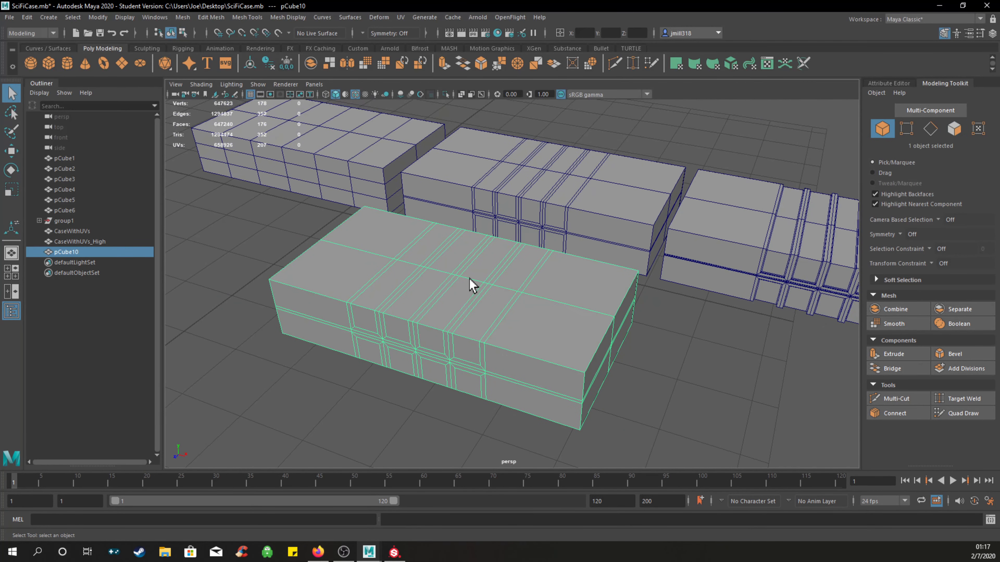
key("w")
left_click_drag(481, 304, 882, 382)
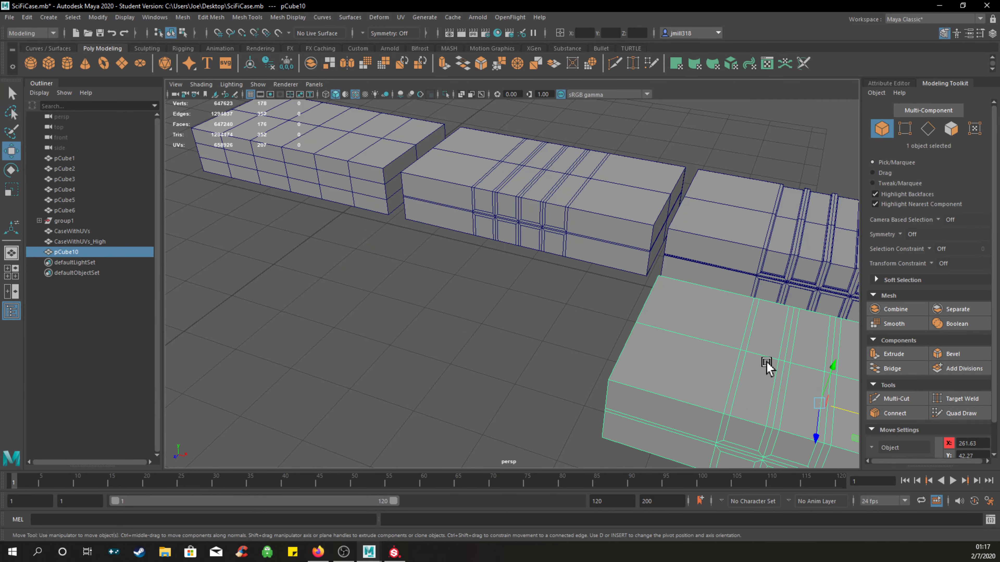
Examine the grooves and raised borders around the recessed panels on the finished reference case, and compare them with the current case.
middle_click_drag(766, 362, 389, 299, "alt")
scroll(471, 230, "up", 5)
middle_click_drag(504, 191, 590, 326, "alt")
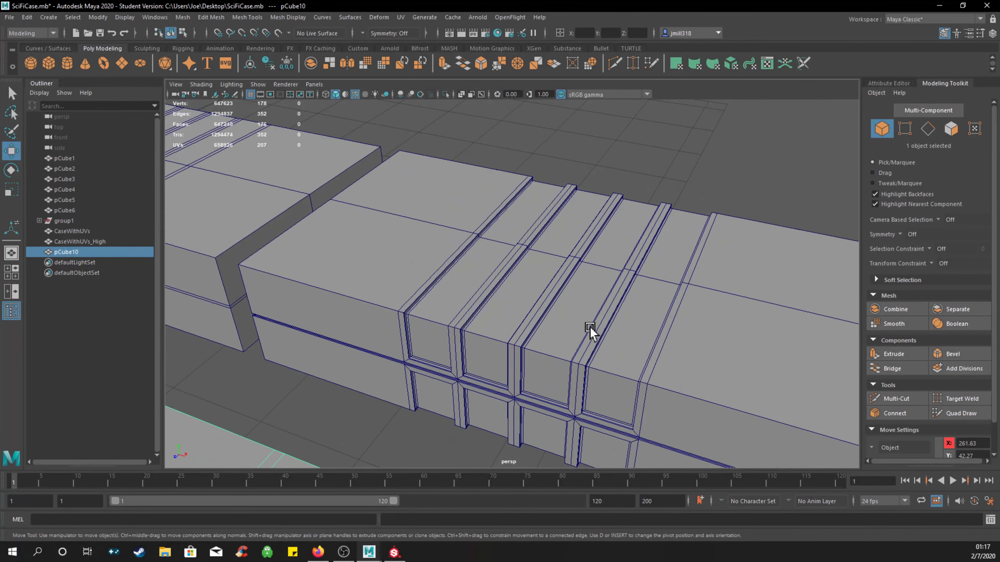
scroll(591, 327, "up", 3)
left_click_drag(593, 327, 515, 196, "alt")
middle_click_drag(514, 197, 526, 265, "alt")
left_click_drag(526, 264, 505, 295, "alt")
scroll(526, 281, "up", 3)
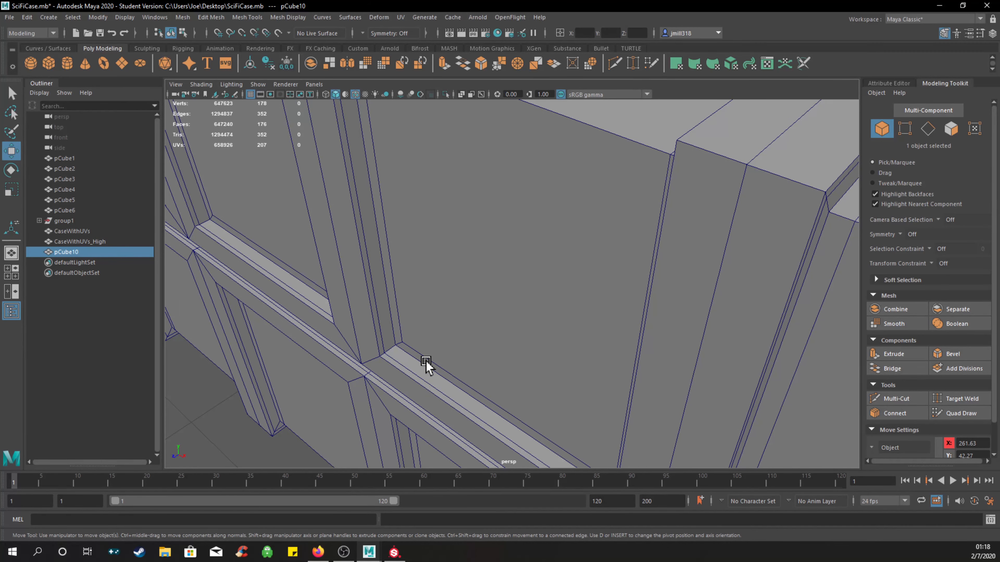
left_click_drag(426, 361, 464, 327, "alt")
scroll(465, 326, "down", 10)
middle_click_drag(449, 382, 525, 264, "alt")
left_click_drag(503, 288, 507, 281, "alt")
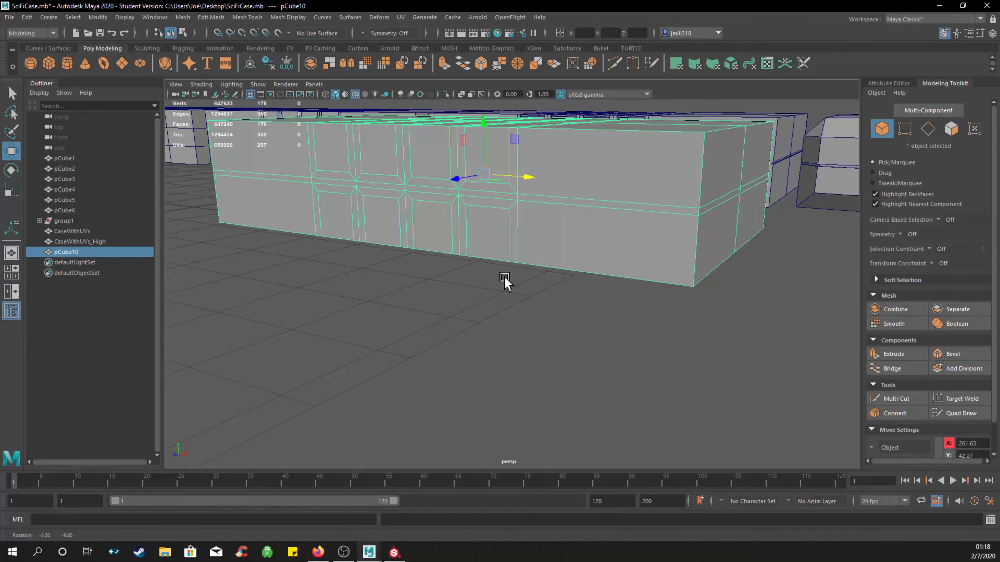
middle_click_drag(536, 240, 523, 301, "alt")
left_click_drag(524, 303, 495, 367, "alt")
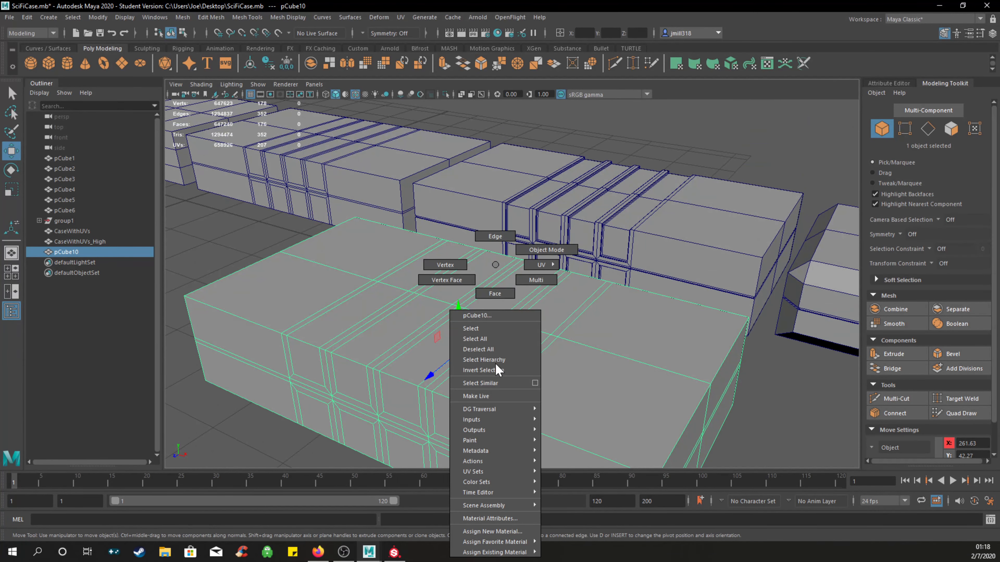
In face mode, select the inner upper-front and top panel faces of the first two inset bands.
right_click_drag(496, 365, 505, 302)
left_click(459, 401)
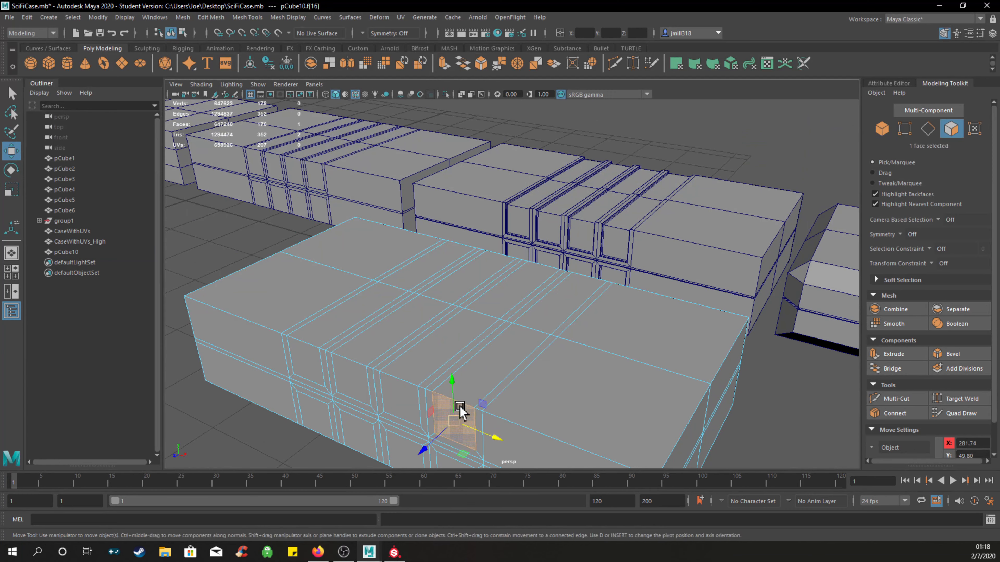
left_click(492, 359, "shift")
left_click(567, 305, "shift")
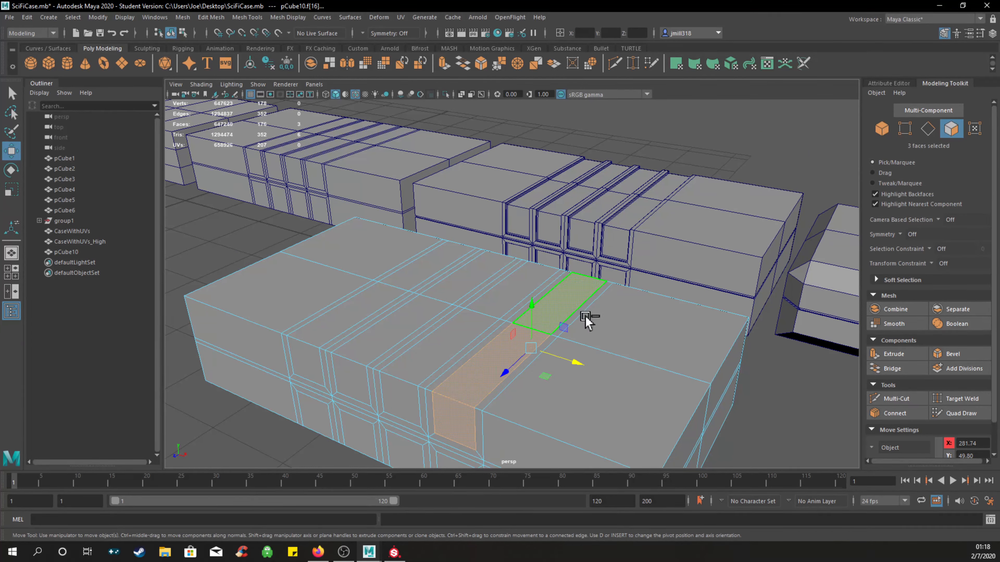
left_click(402, 394, "shift")
left_click(471, 333, "shift")
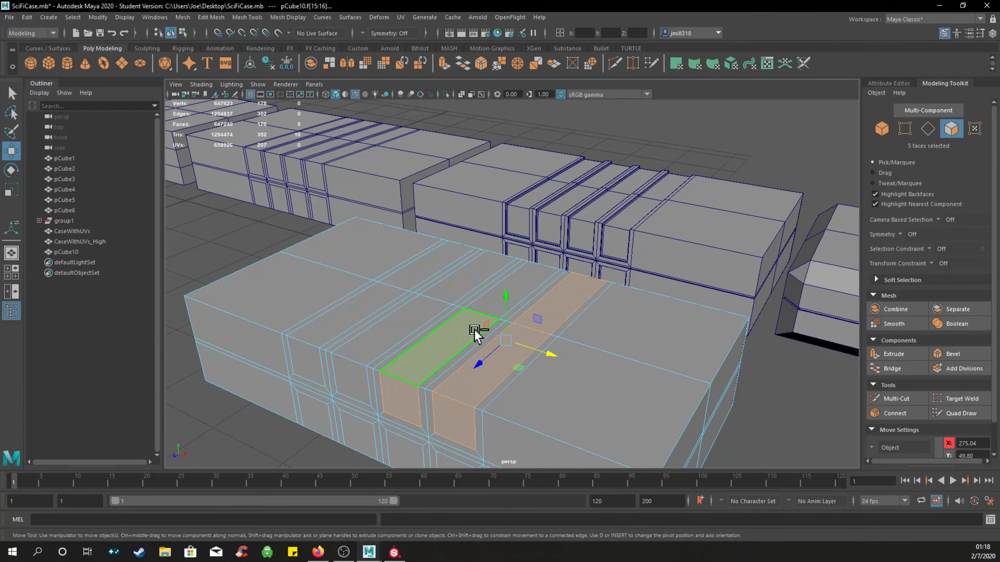
left_click(514, 291, "shift")
Add the inner upper-front and top panel faces of the remaining two inset bands to the selection.
left_click(352, 380, "shift")
left_click(394, 331, "shift")
left_click(468, 278, "shift")
left_click(310, 365, "shift")
left_click(346, 315, "shift")
left_click(425, 264, "shift")
Extend the selection to the lower-front and underside panel faces of all four inset bands.
left_click_drag(508, 371, 503, 327, "alt")
middle_click_drag(504, 394, 508, 252, "alt")
left_click_drag(490, 390, 531, 348, "alt")
left_click(522, 252, "shift")
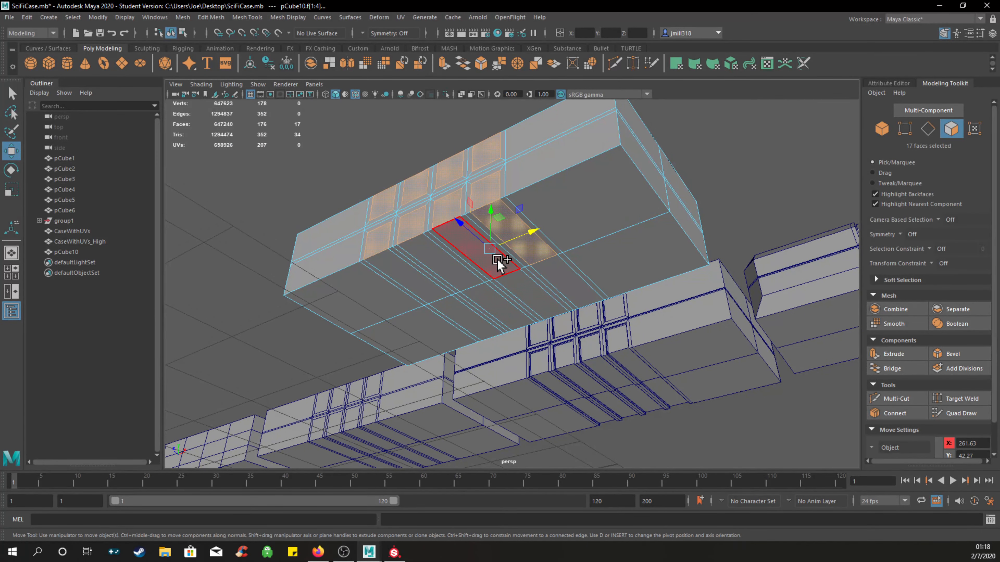
left_click(470, 268, "shift")
left_click(451, 276, "shift")
left_click(429, 294, "shift")
left_click(464, 323, "shift")
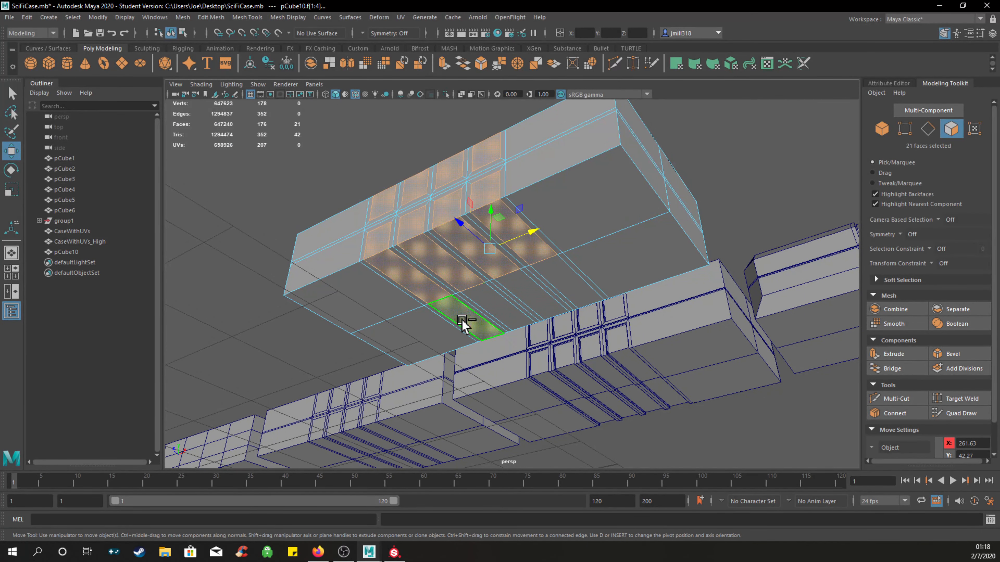
left_click(496, 308, "shift")
left_click(538, 292, "shift")
left_click(566, 276, "shift")
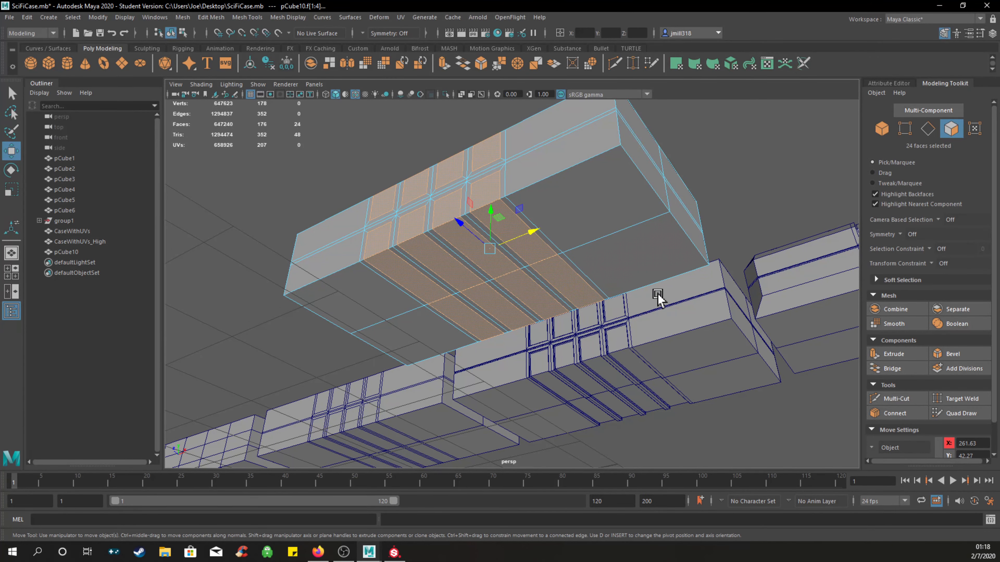
Add the lower and upper panel faces on the back of all four inset bands to the selection.
left_click_drag(658, 292, 513, 308, "alt")
left_click(493, 267, "shift")
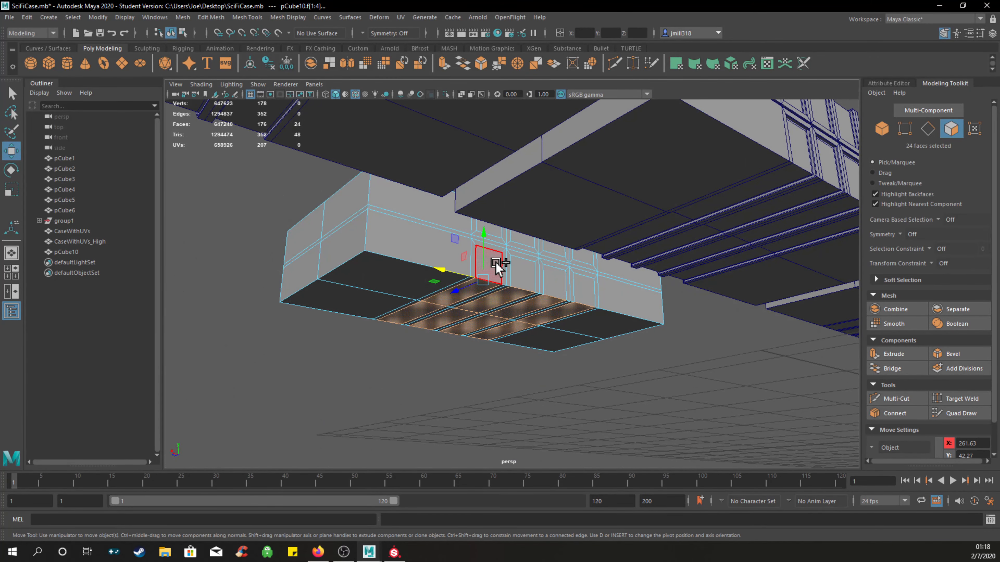
left_click(524, 272, "shift")
left_click(556, 281, "shift")
left_click(584, 289, "shift")
left_click_drag(584, 290, 598, 326, "alt")
left_click(582, 260, "shift")
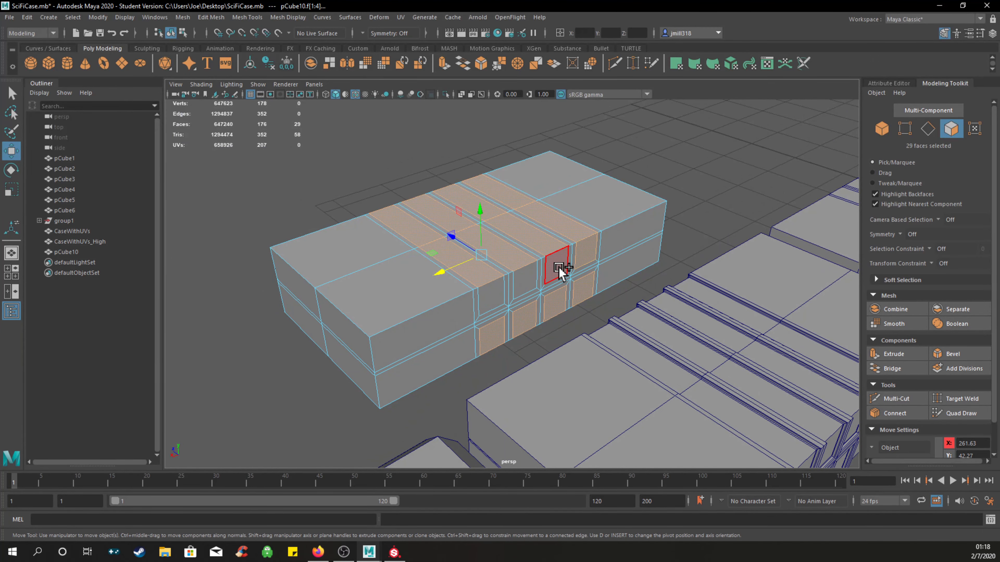
left_click(560, 270, "shift")
left_click(531, 279, "shift")
left_click(496, 292, "shift")
Extrude all the selected panels inward with a thickness of about -0.4.
left_click_drag(469, 350, 576, 375, "alt")
scroll(581, 368, "up", 5)
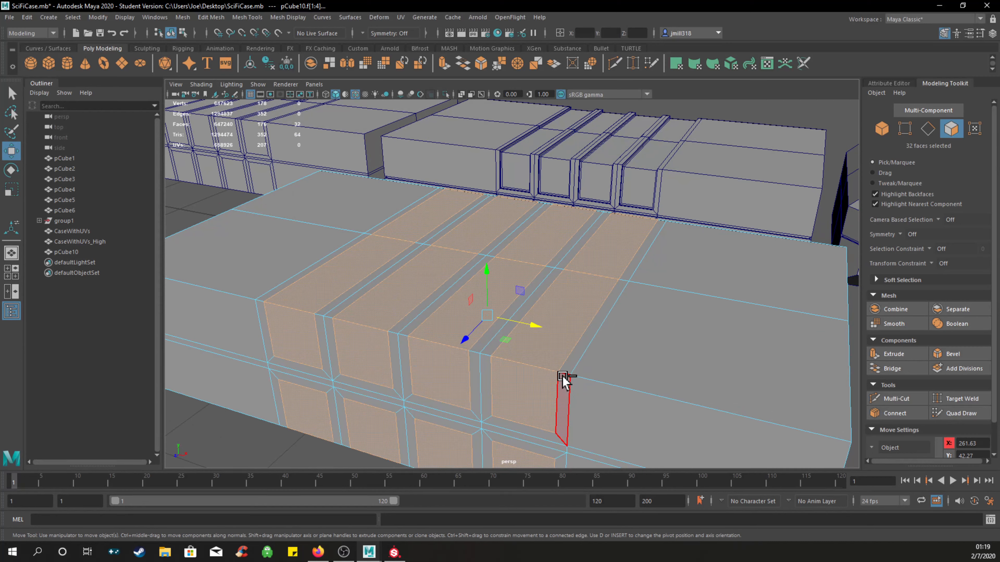
key("ctrl+e")
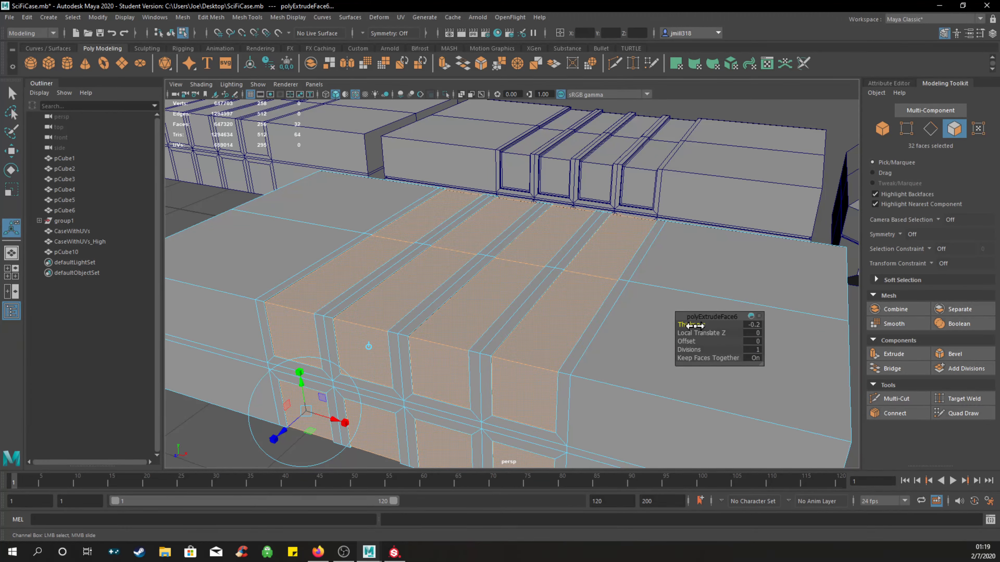
left_click_drag(695, 326, 694, 334)
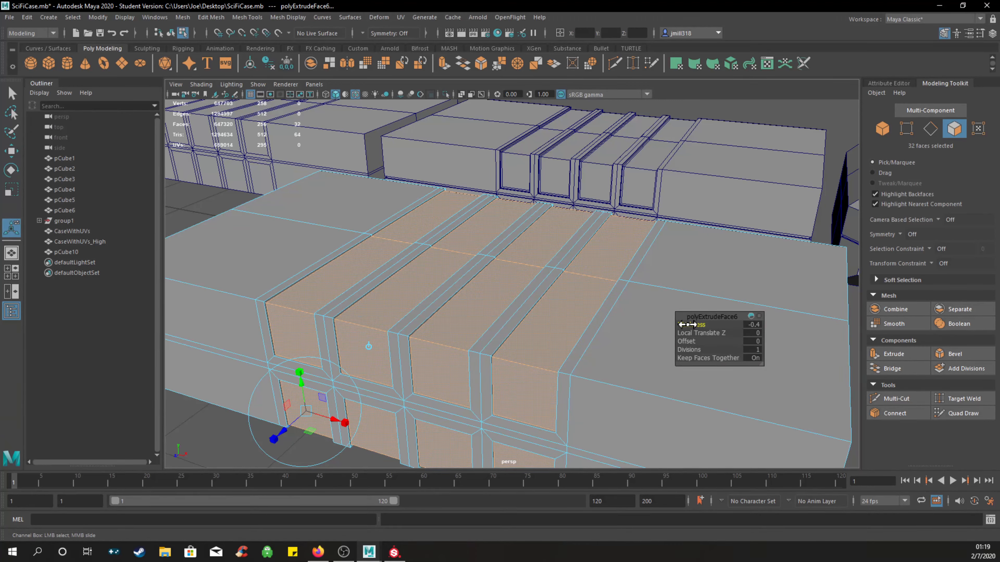
left_click_drag(687, 325, 684, 324)
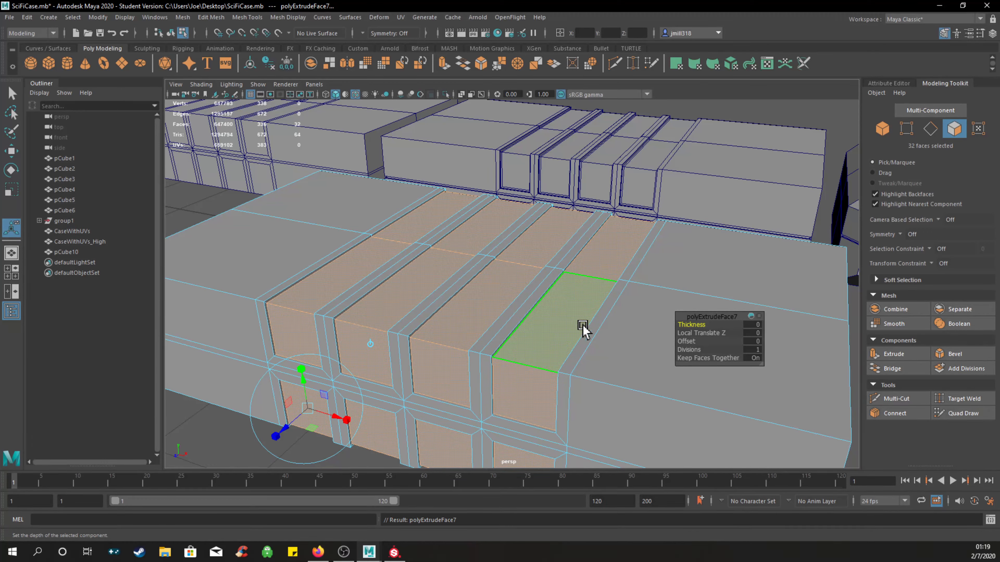
Extrude the selected band panel faces inward again with a thickness of -0.7.
key("ctrl+e")
left_click(693, 323)
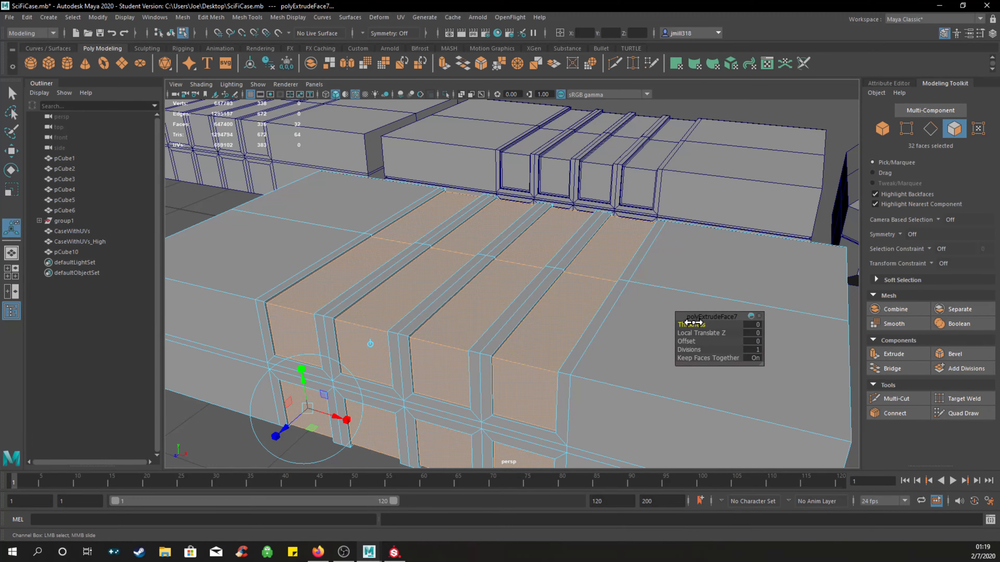
left_click_drag(693, 323, 690, 323)
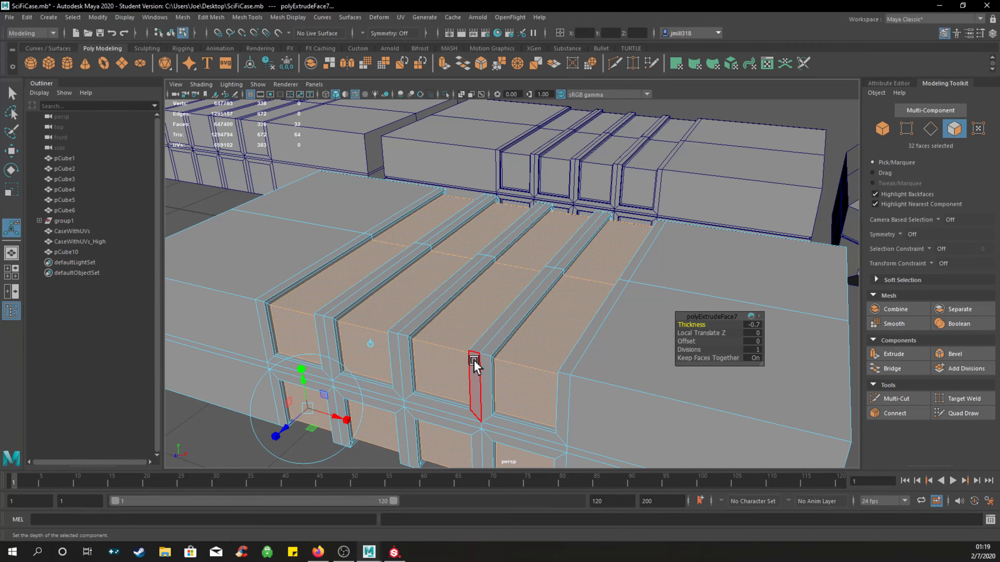
Extrude the recessed panel faces once more with an offset of 0.8, and return the case to object mode.
key("ctrl+e")
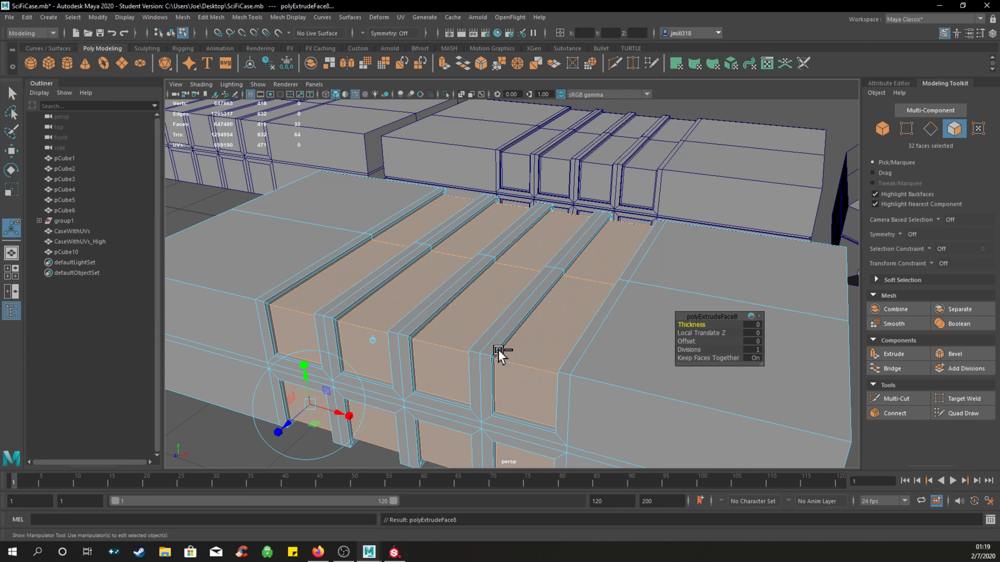
left_click(687, 341)
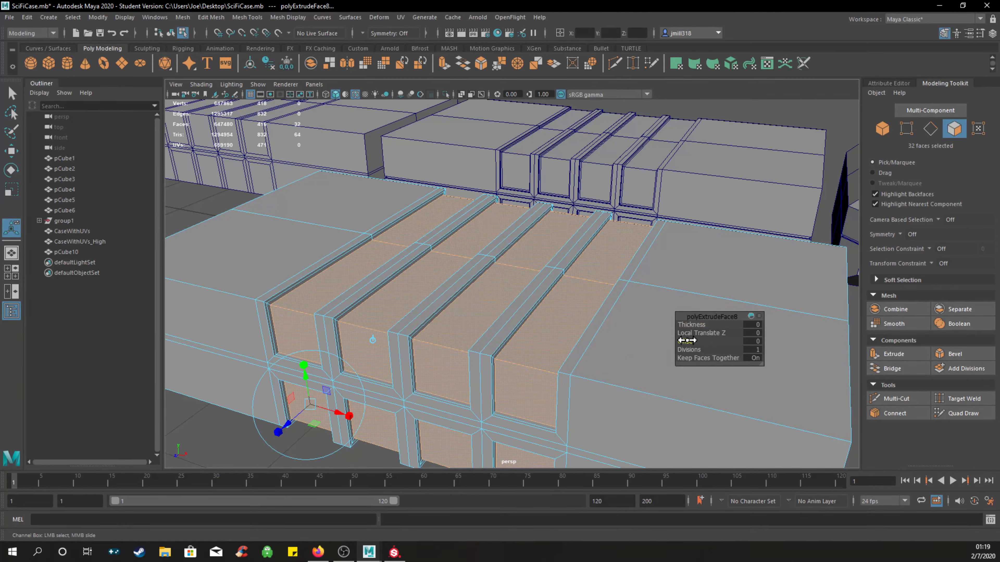
middle_click_drag(671, 343, 688, 347)
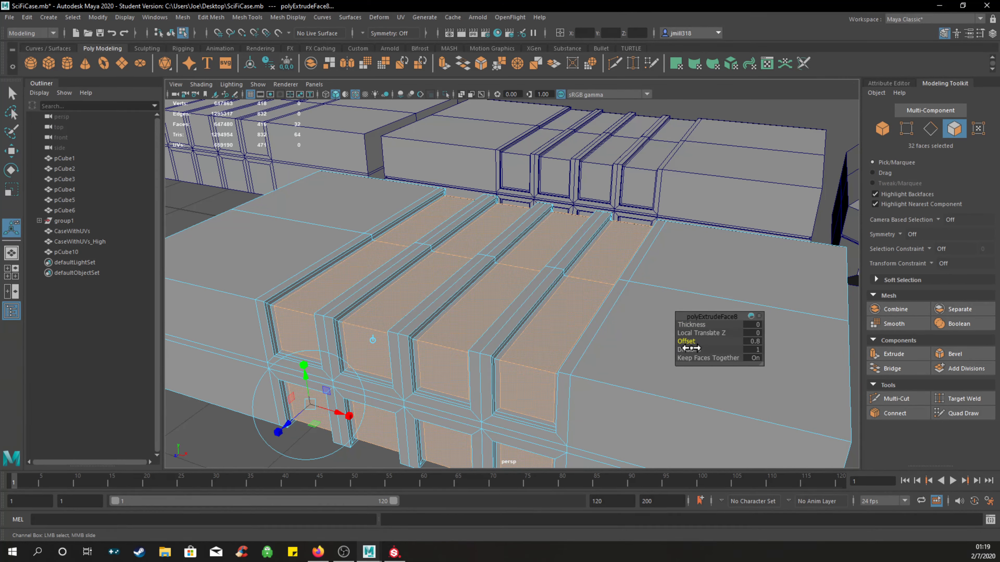
left_click(516, 317)
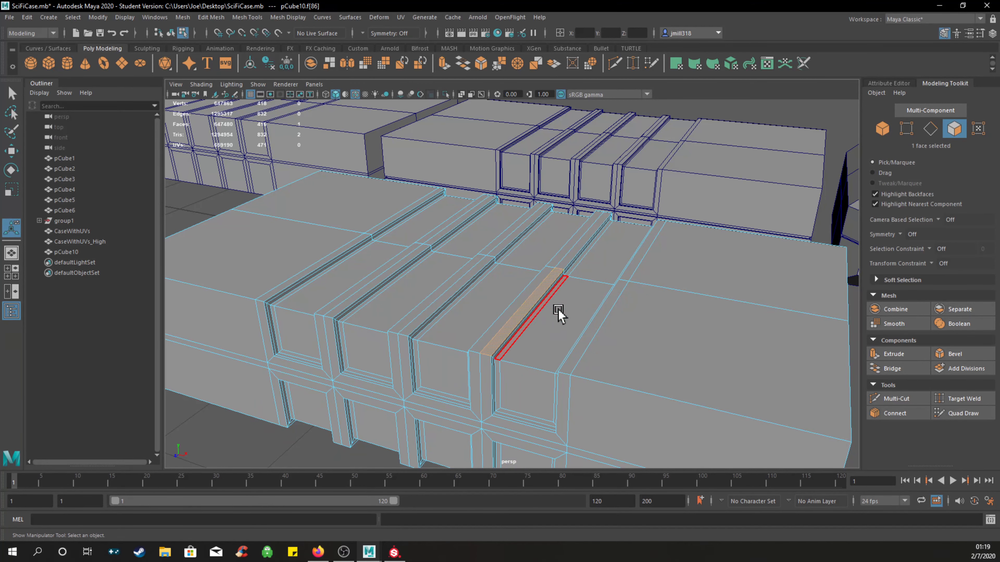
scroll(555, 317, "down", 4)
right_click_drag(365, 264, 396, 273)
right_click_drag(327, 272, 373, 254)
left_click(330, 381)
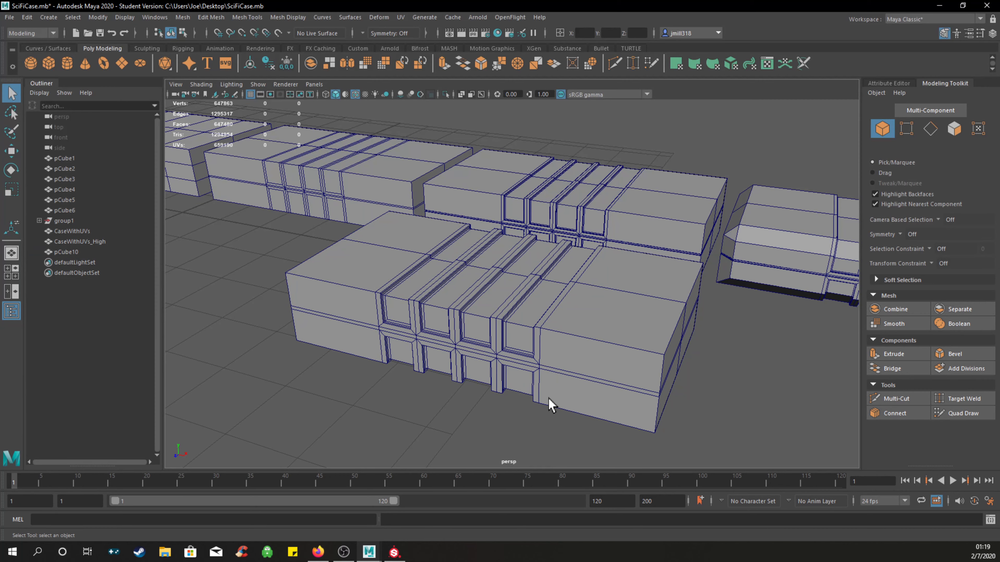
Select the narrow horizontal strip of faces running around the case's middle and extrude it inward with a thickness of -0.6.
left_click_drag(539, 410, 519, 396, "alt")
scroll(591, 356, "up", 4)
middle_click_drag(644, 336, 618, 330, "alt")
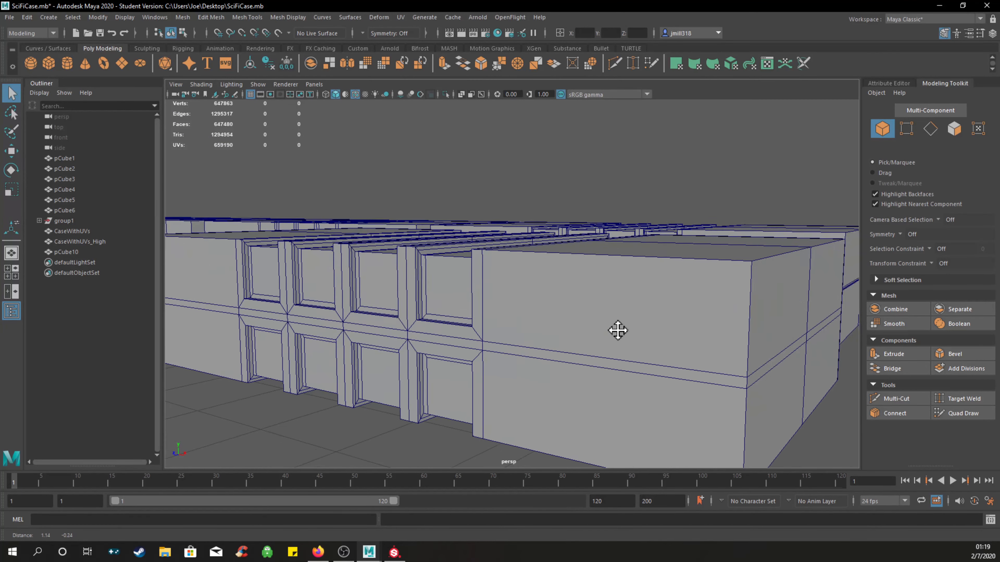
left_click_drag(617, 330, 549, 331, "alt")
right_click_drag(520, 265, 517, 292)
left_click(515, 311)
double_click(576, 310)
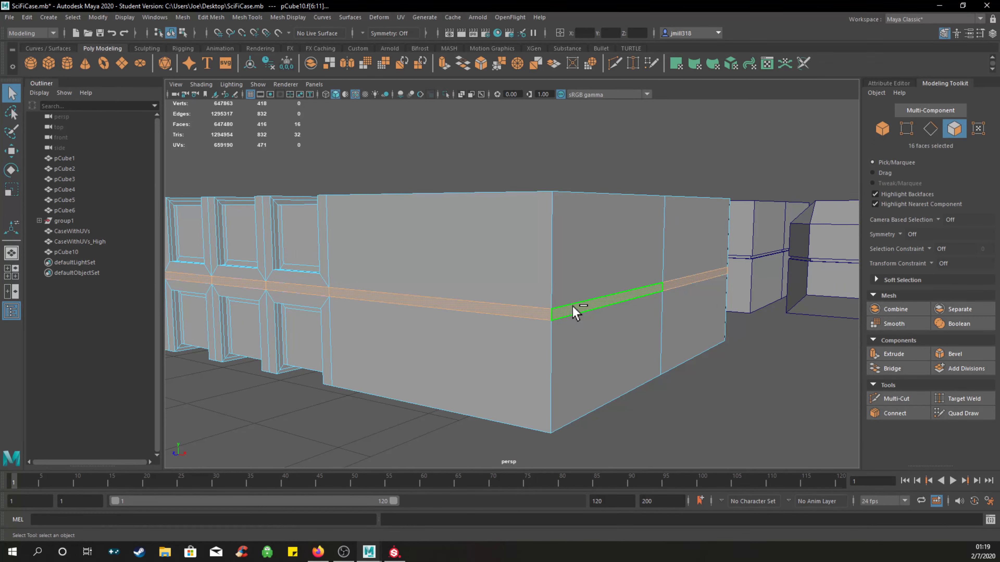
key("ctrl+e")
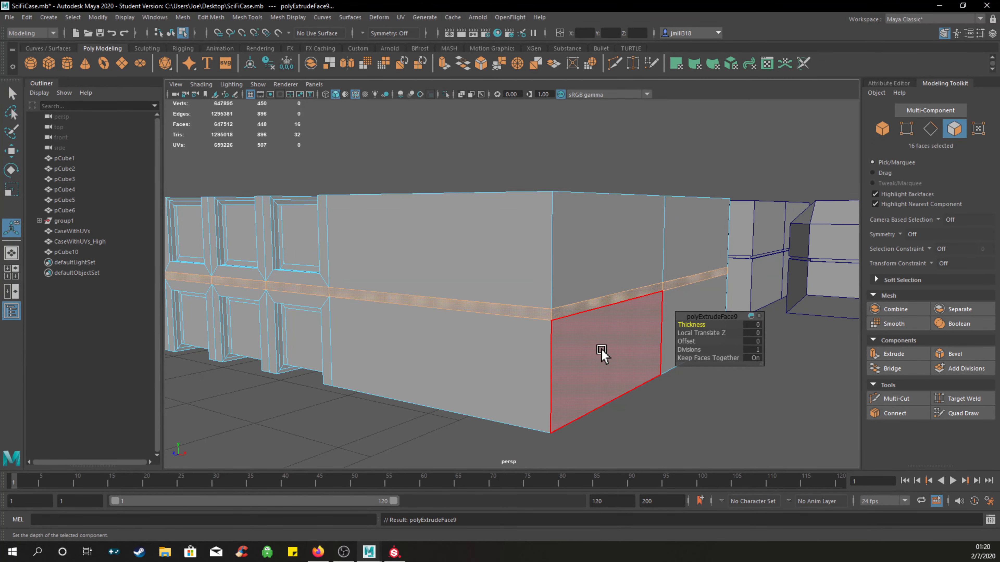
left_click_drag(686, 322, 685, 322)
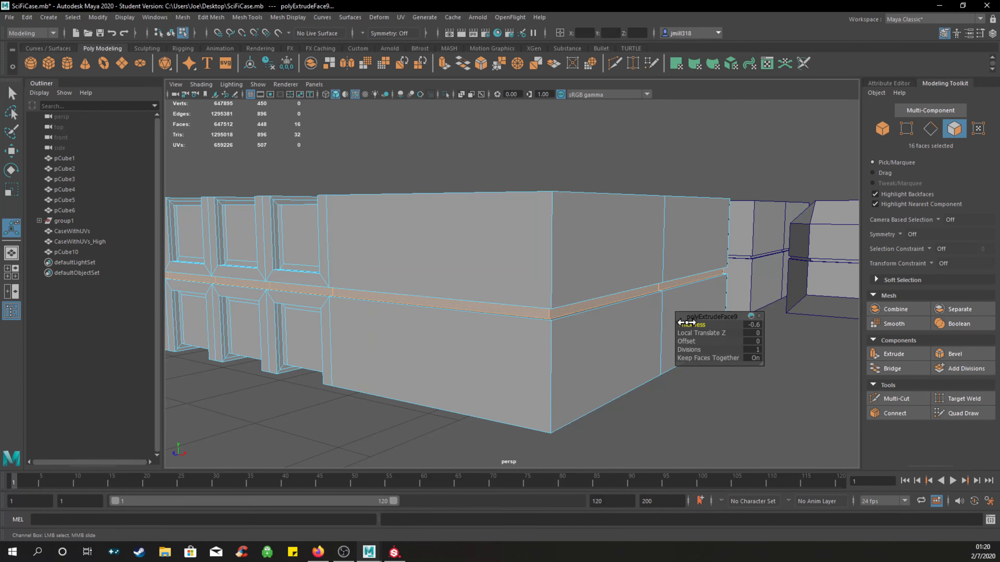
Extrude the recessed middle strip inward a second time with a thickness of -0.2.
key("ctrl+e")
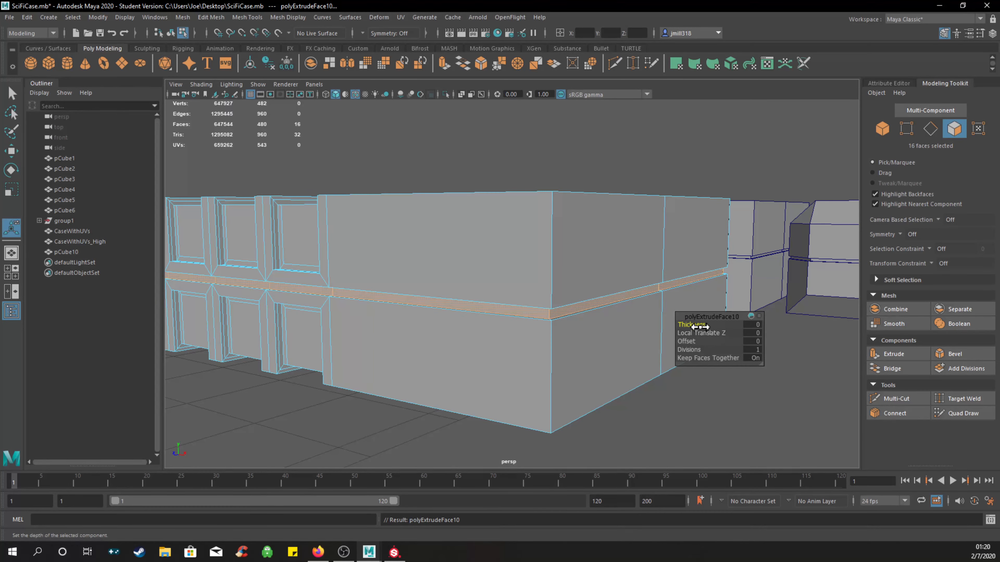
left_click_drag(697, 324, 695, 324)
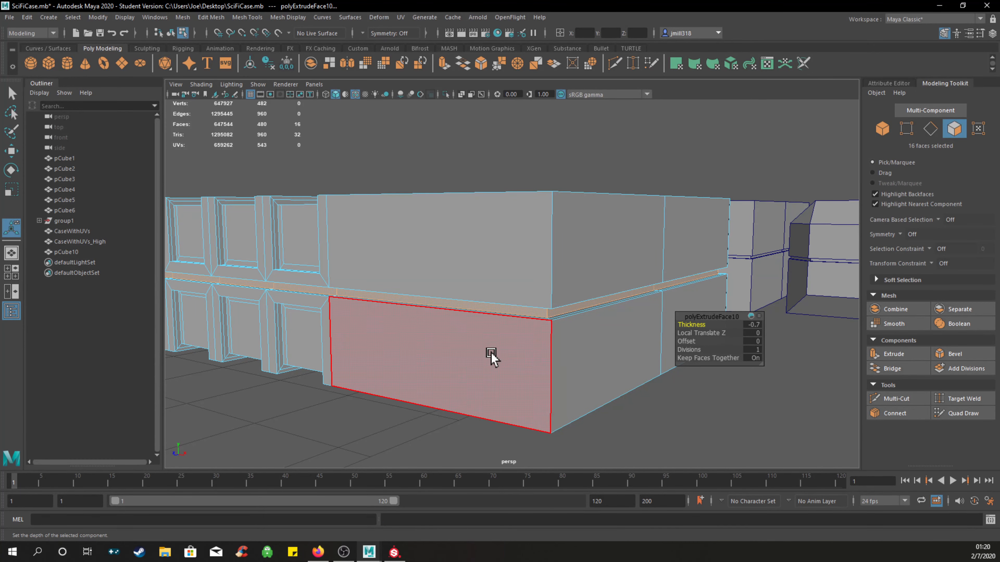
left_click_drag(425, 378, 417, 369, "alt")
scroll(402, 246, "up", 5)
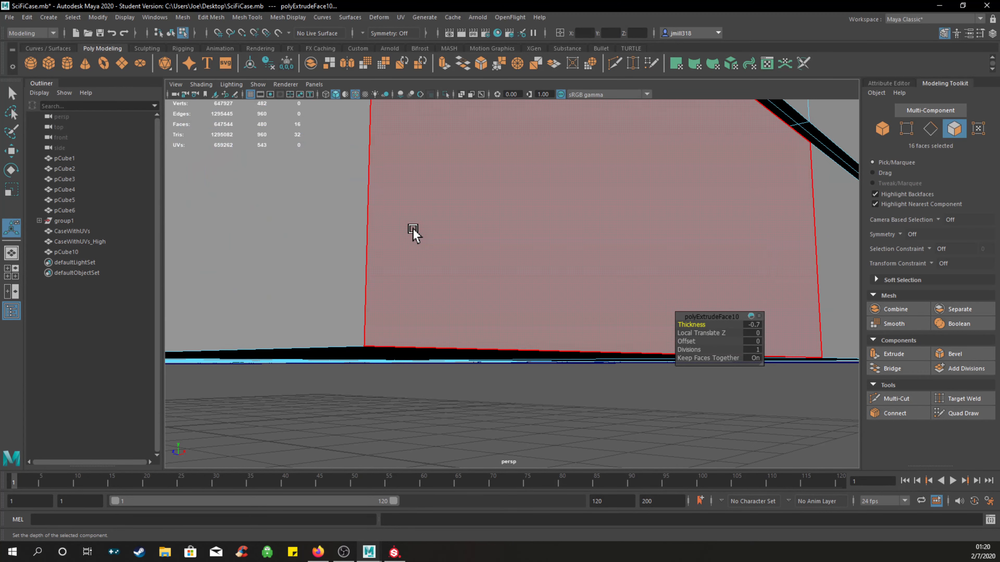
middle_click_drag(414, 231, 447, 317, "alt")
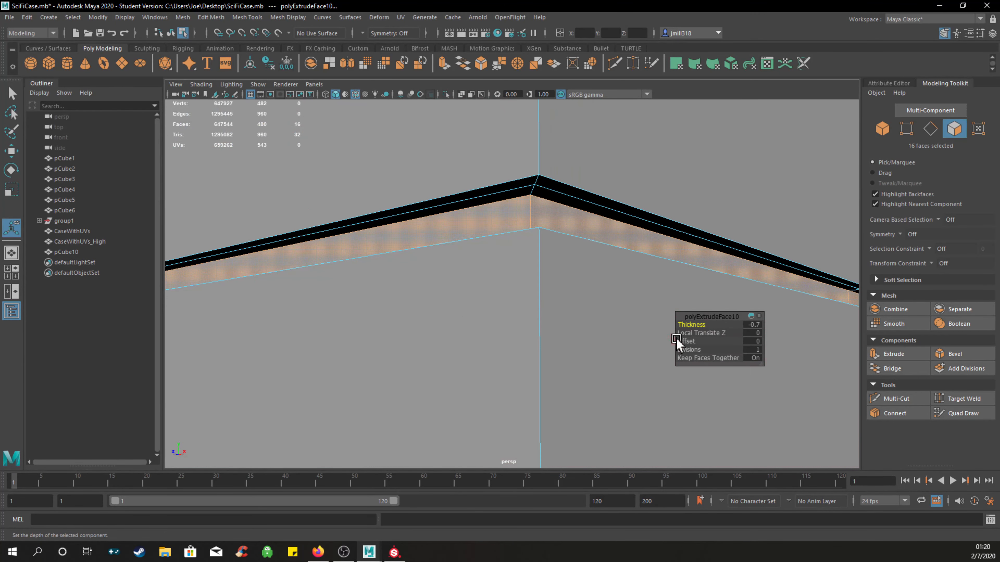
left_click_drag(693, 325, 699, 324)
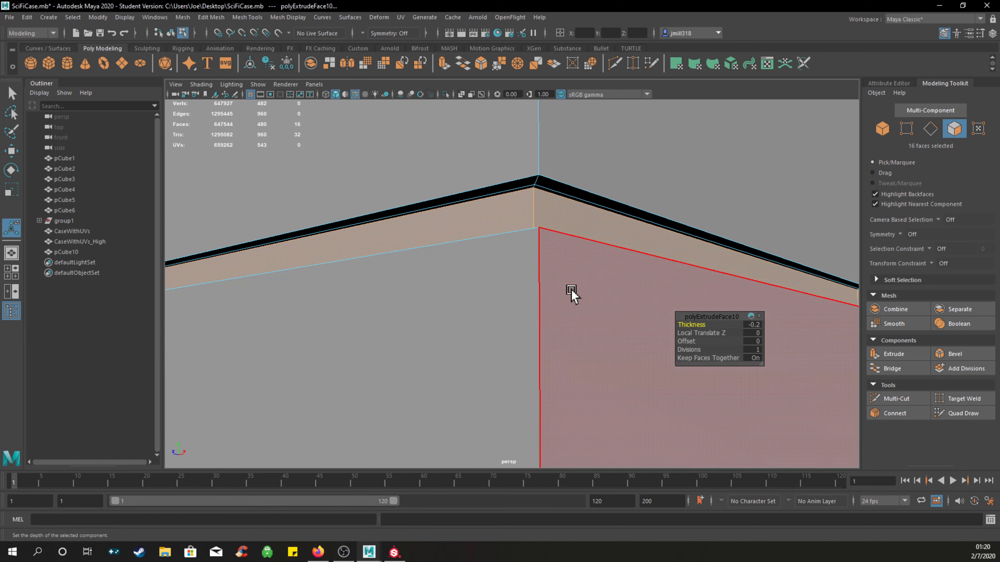
Clear the face selection and return the case to object mode.
scroll(570, 295, "down", 1)
scroll(542, 302, "down", 5)
left_click_drag(464, 373, 581, 425, "alt")
left_click(624, 421)
key("F9")
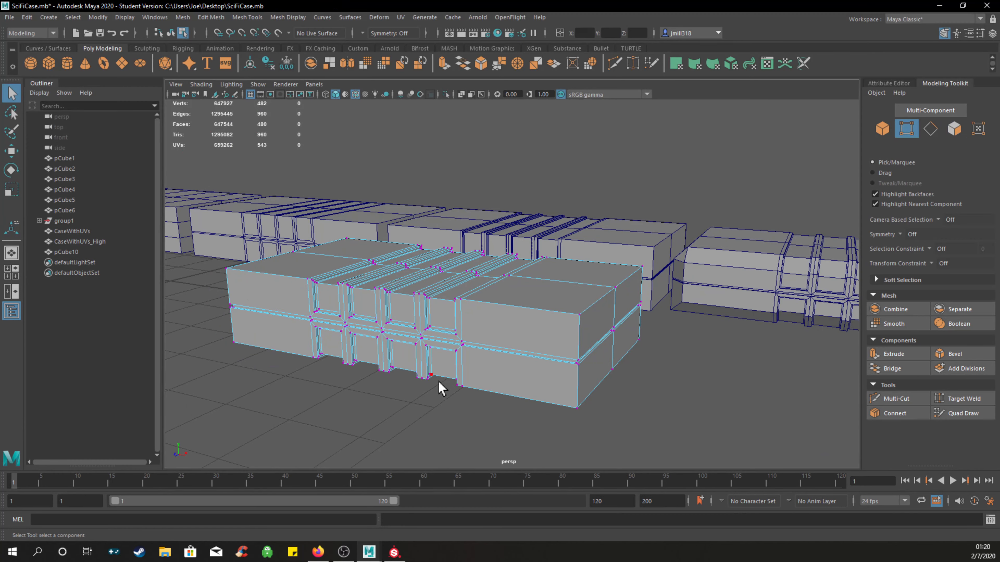
key("q")
left_click_drag(440, 386, 324, 395, "alt")
right_click(327, 384)
right_click_drag(327, 384, 347, 255)
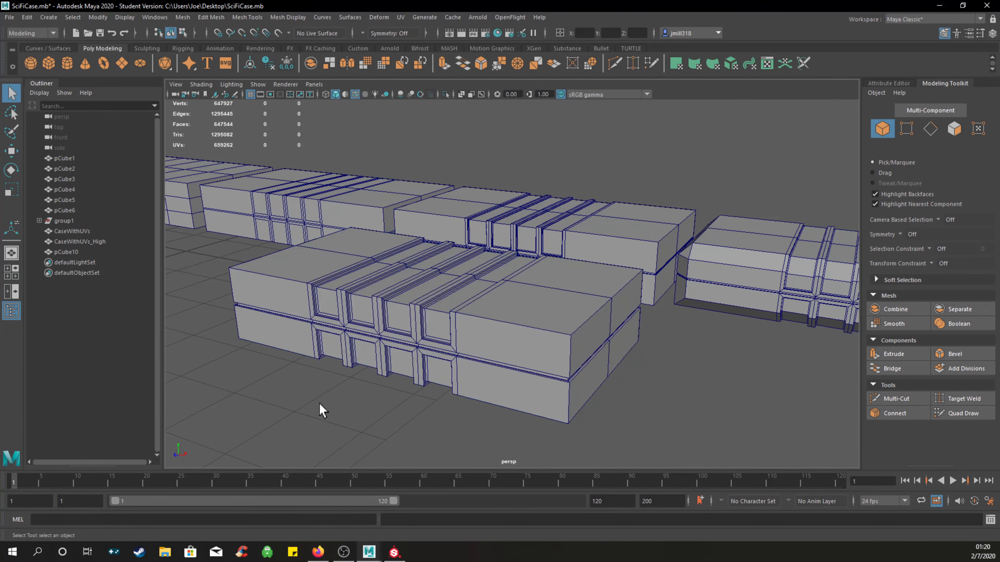
left_click_drag(495, 366, 497, 370, "alt")
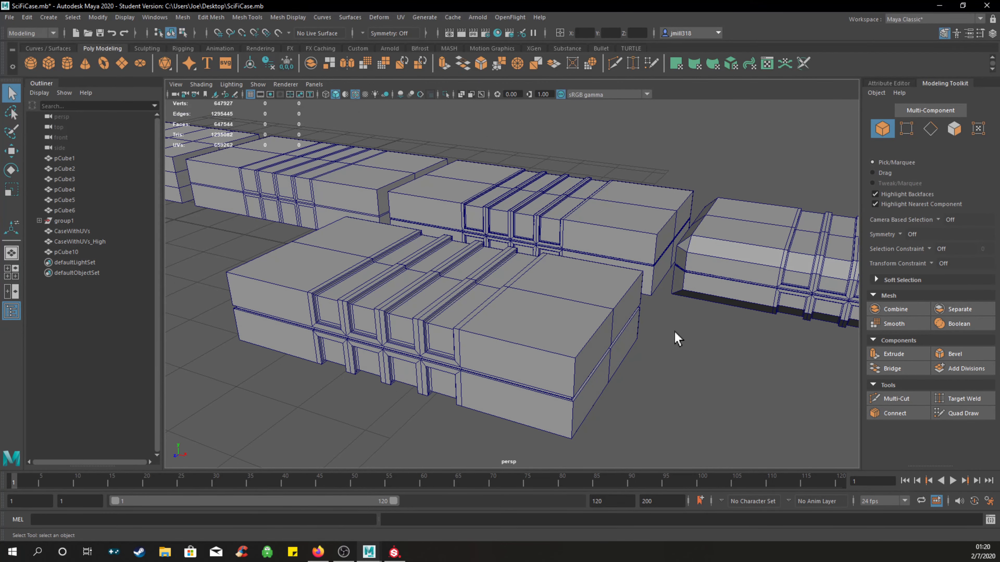
Select the new case and move it along X to about 396.70, in front of the chamfered case.
left_click_drag(676, 339, 378, 337, "alt")
right_click_drag(371, 324, 399, 262)
right_click_drag(381, 296, 412, 255)
left_click(310, 328)
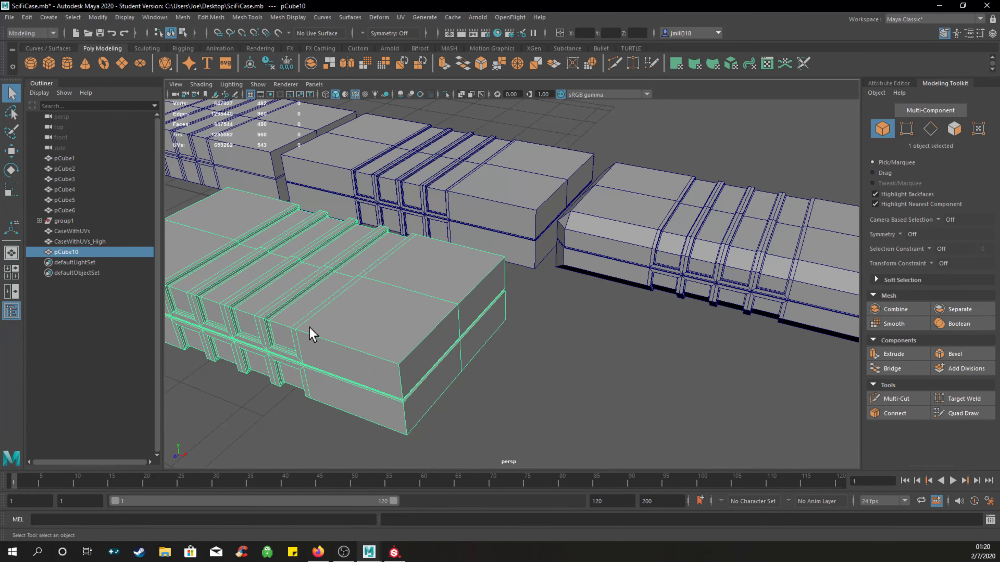
key("w")
left_click_drag(346, 306, 583, 372)
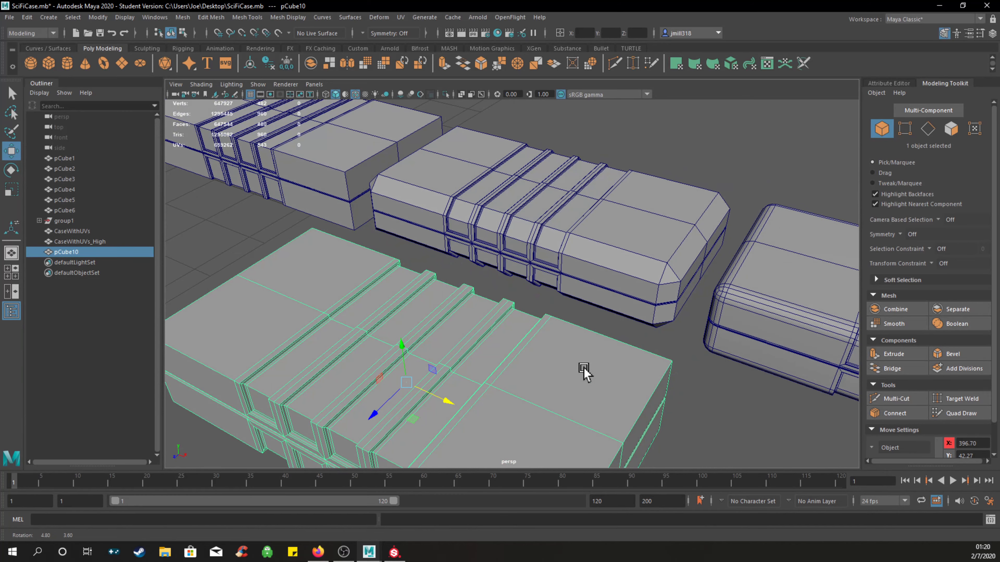
Examine the chamfered outer edges and recessed bands of the finished case behind the new one.
scroll(592, 263, "up", 4)
middle_click_drag(663, 214, 723, 415, "alt")
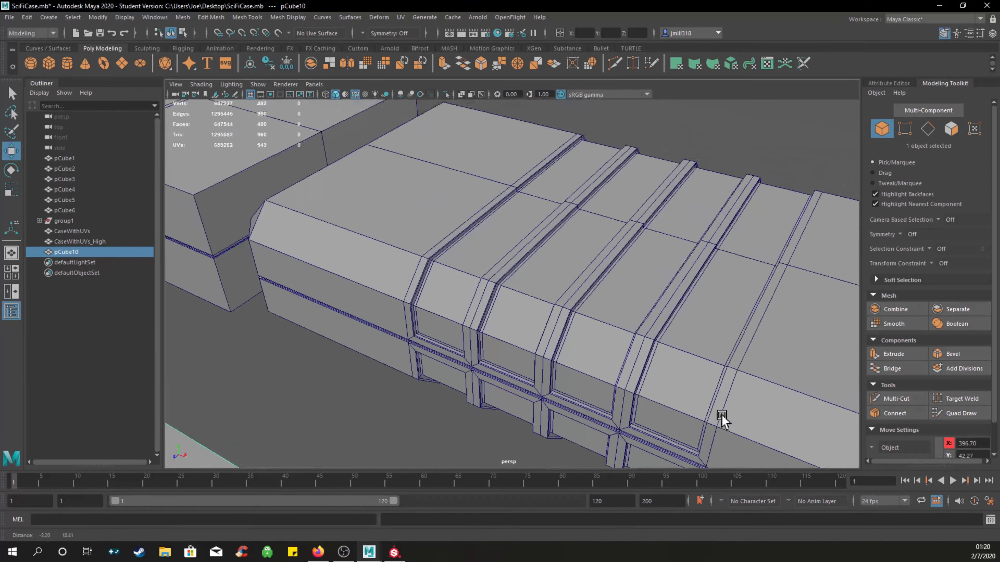
scroll(563, 317, "up", 4)
left_click_drag(544, 349, 545, 333, "alt")
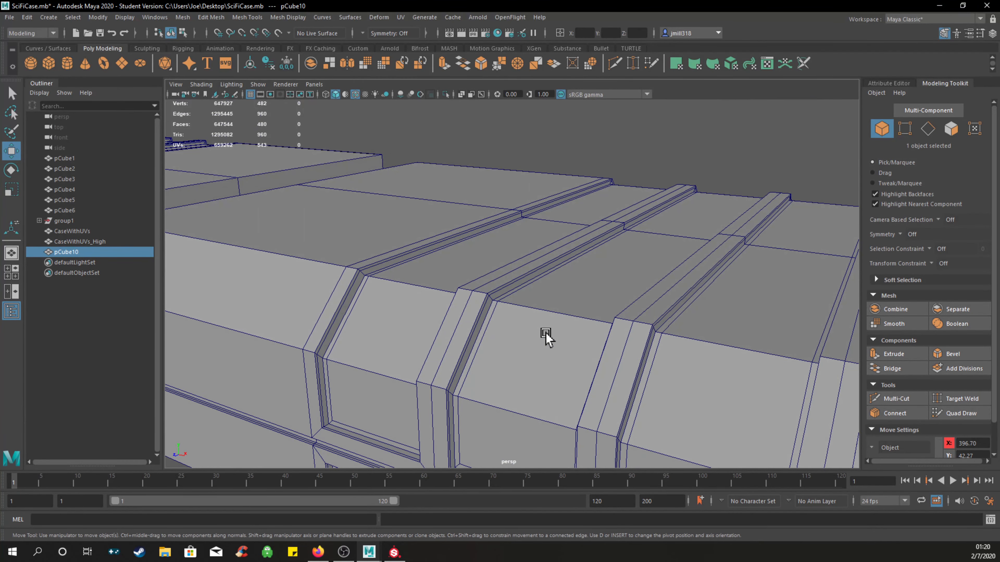
scroll(546, 333, "down", 6)
middle_click_drag(607, 337, 577, 240, "alt")
mouse_move(710, 245)
left_mouse_down("alt")
mouse_move(641, 251)
mouse_move(705, 250)
left_mouse_up("alt")
right_click_drag(705, 250, 587, 252, "alt")
middle_click_drag(587, 251, 575, 253, "alt")
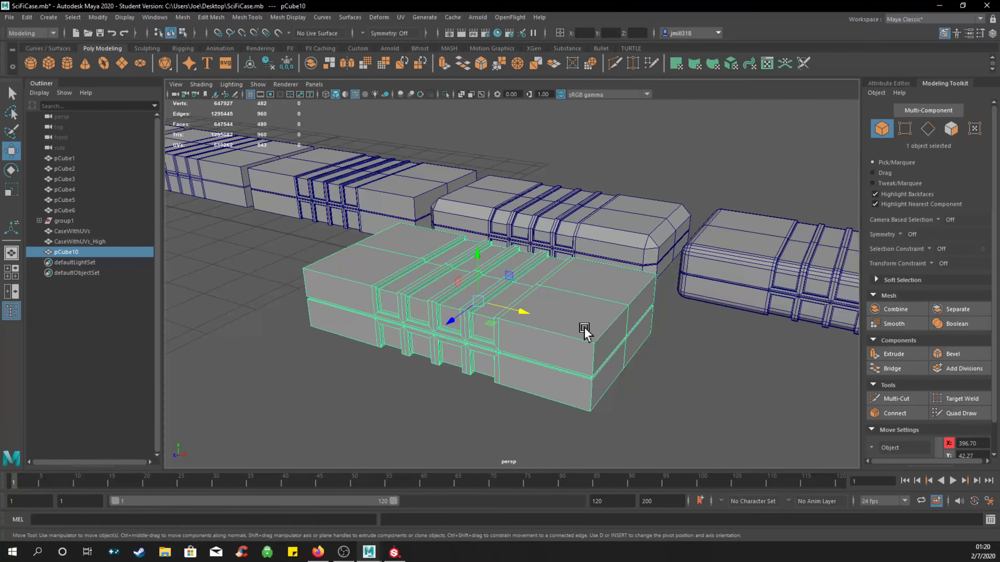
left_click_drag(583, 327, 586, 331, "alt")
right_click_drag(586, 332, 556, 358, "alt")
middle_click_drag(556, 358, 540, 310, "alt")
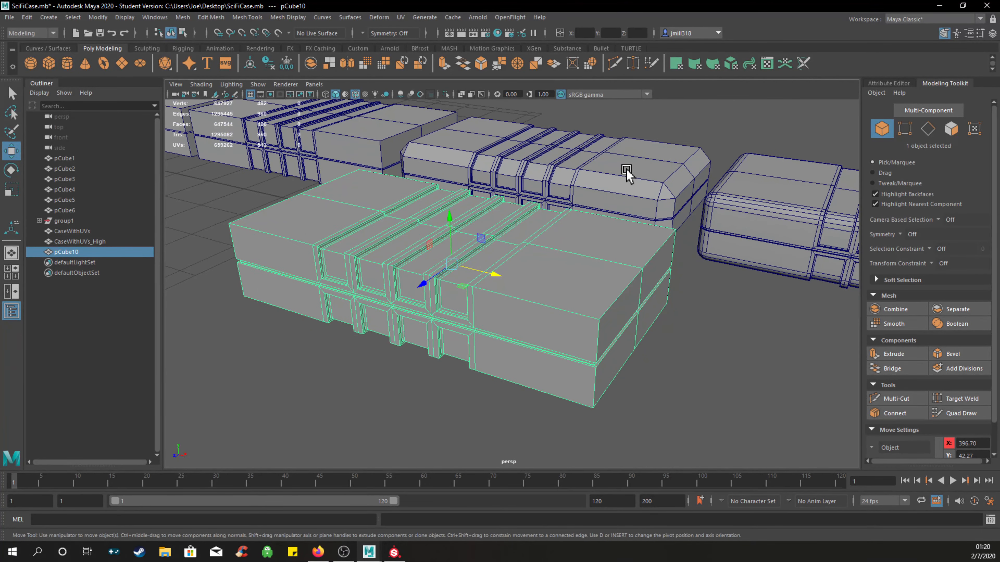
Select the upper front, upper back and lower back lengthwise edge loops of the new case.
left_click(624, 178)
left_click(584, 288)
right_click_drag(556, 264, 565, 235)
double_click(543, 304)
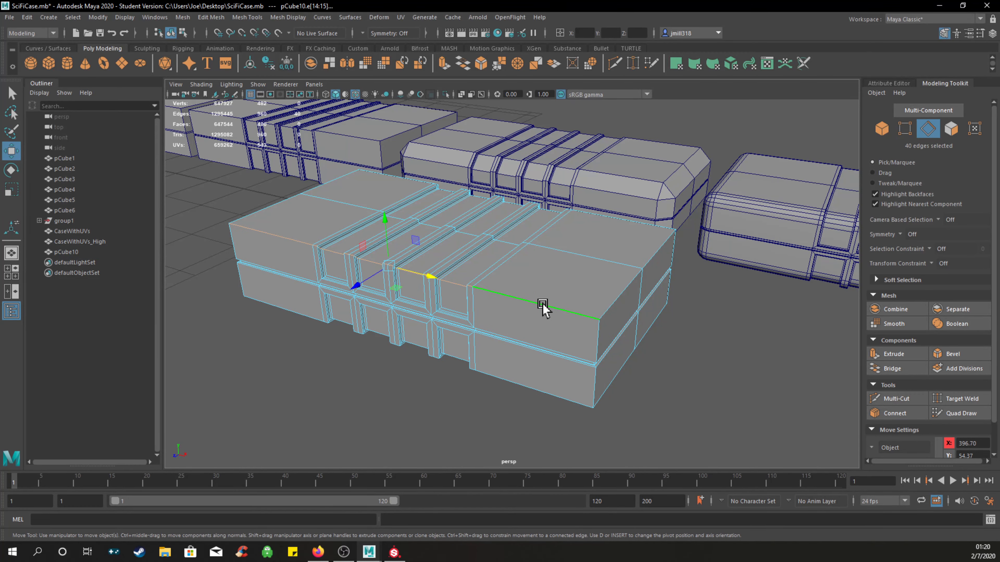
left_click_drag(620, 294, 543, 302, "alt")
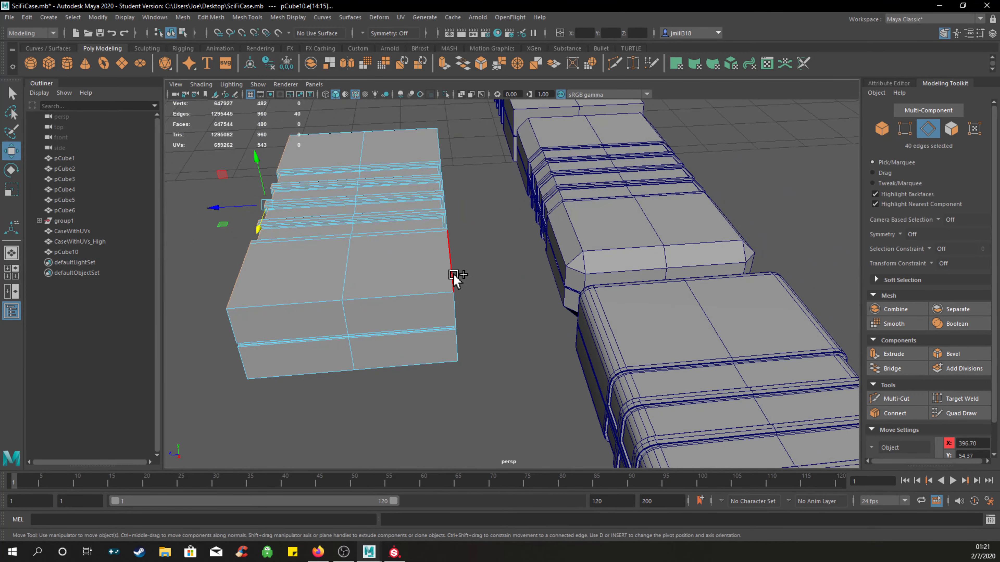
double_click(446, 341, "shift")
left_click_drag(447, 341, 460, 321, "alt")
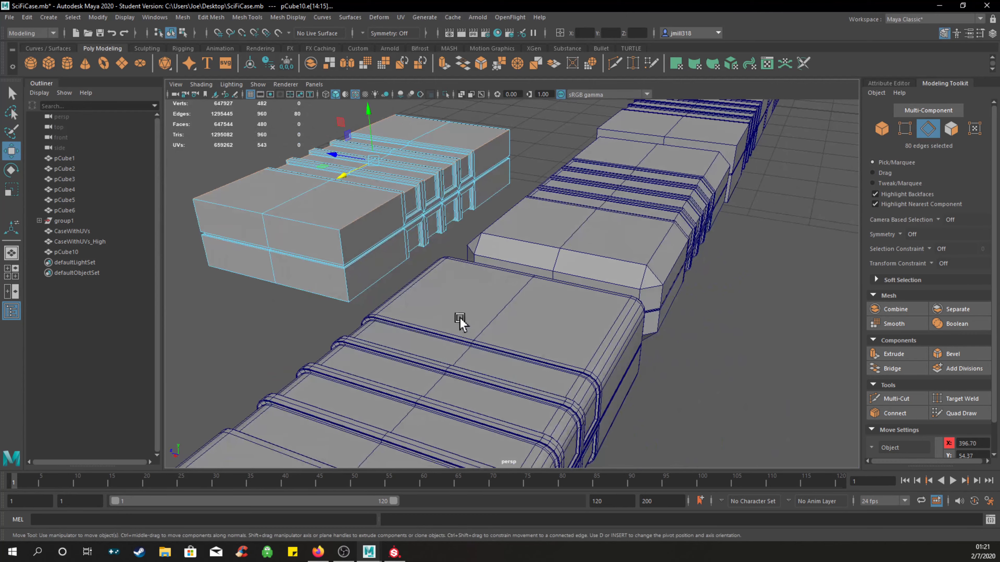
double_click(376, 280, "shift")
left_click_drag(259, 311, 363, 299, "alt")
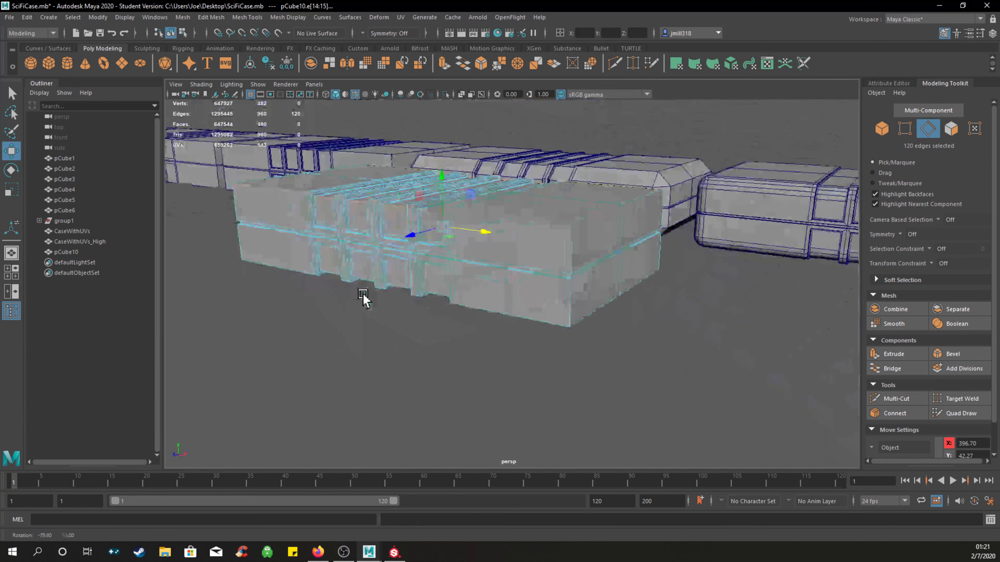
Add the lower front edge loop, the four vertical corner loops and the outer edges of both ends to the selection.
left_click_drag(413, 326, 552, 337, "alt")
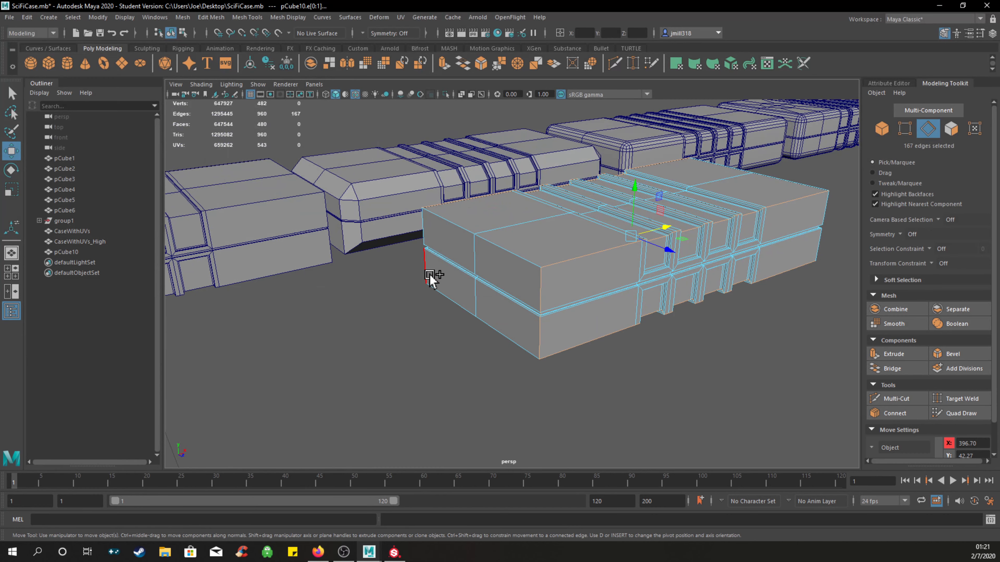
double_click(514, 256, "shift")
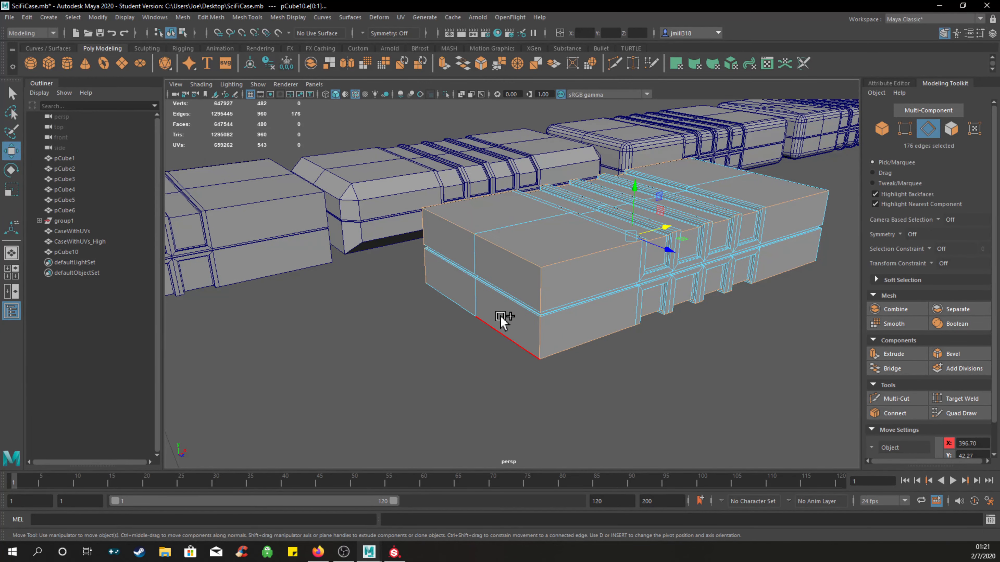
left_click_drag(690, 339, 487, 277, "alt")
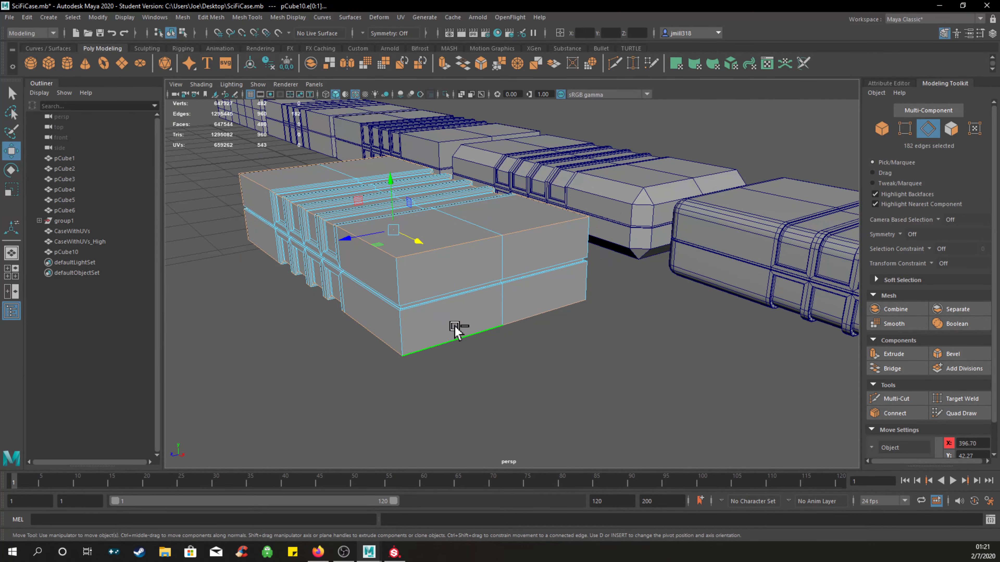
left_click_drag(607, 346, 548, 353, "alt")
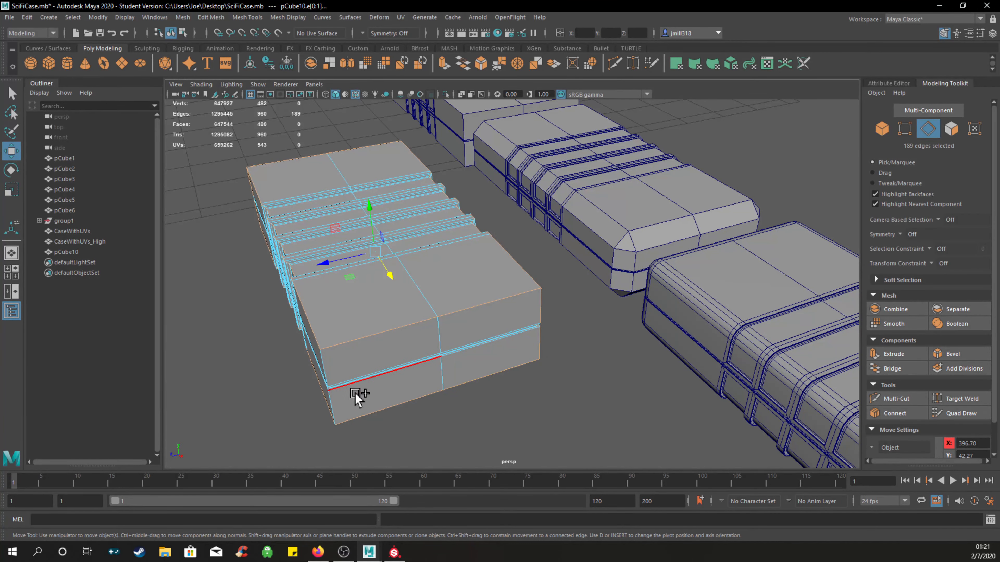
mouse_move(340, 412)
left_mouse_down("alt")
mouse_move(292, 402)
mouse_move(303, 393)
mouse_move(339, 411)
left_mouse_up("alt")
middle_click_drag(663, 380, 620, 403, "alt")
left_click_drag(621, 402, 639, 339, "alt")
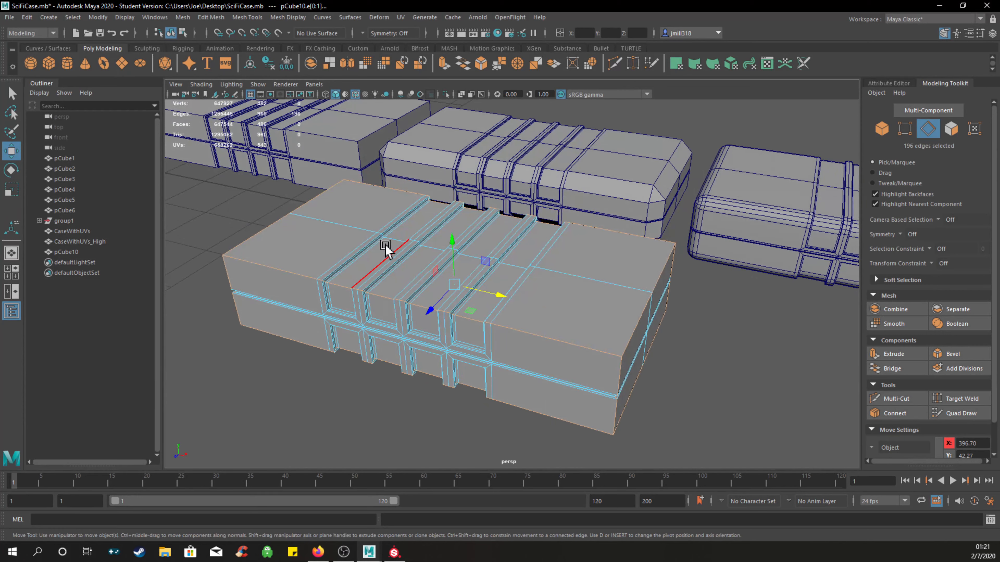
Try a single-segment bevel with fraction 0.5 on the selected outer edges of the new case.
left_click(211, 16)
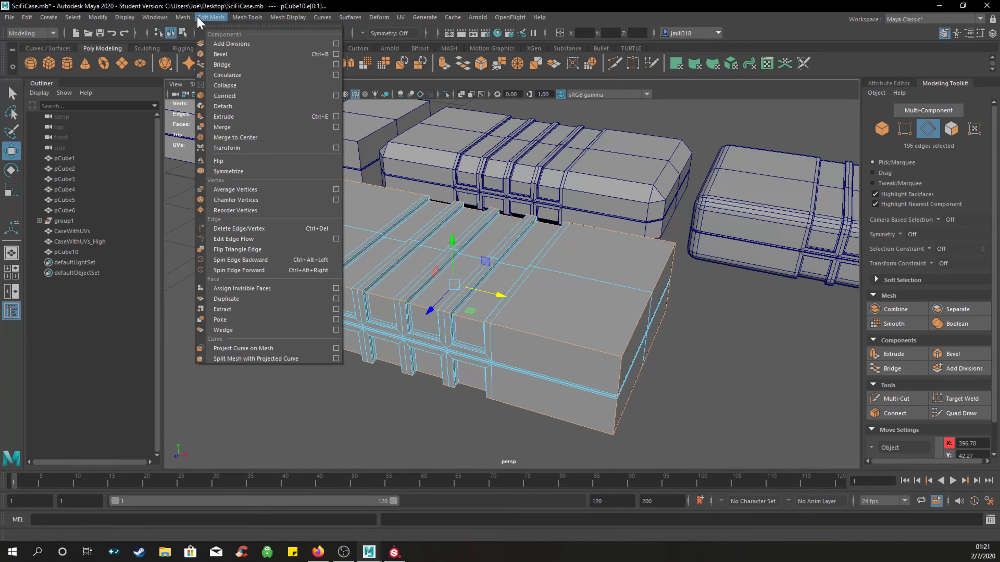
left_click(227, 55)
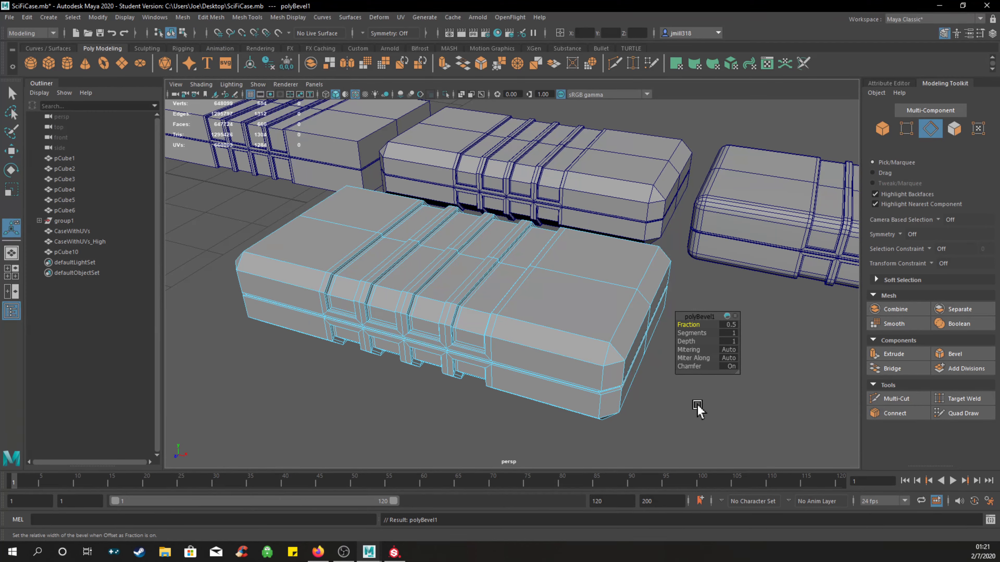
left_click(697, 405)
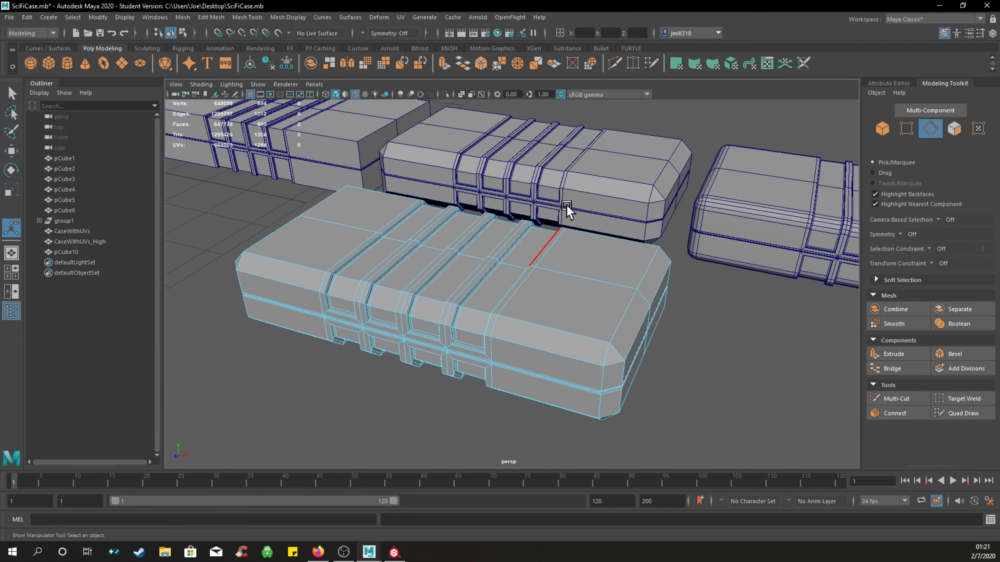
left_click_drag(759, 365, 739, 358, "alt")
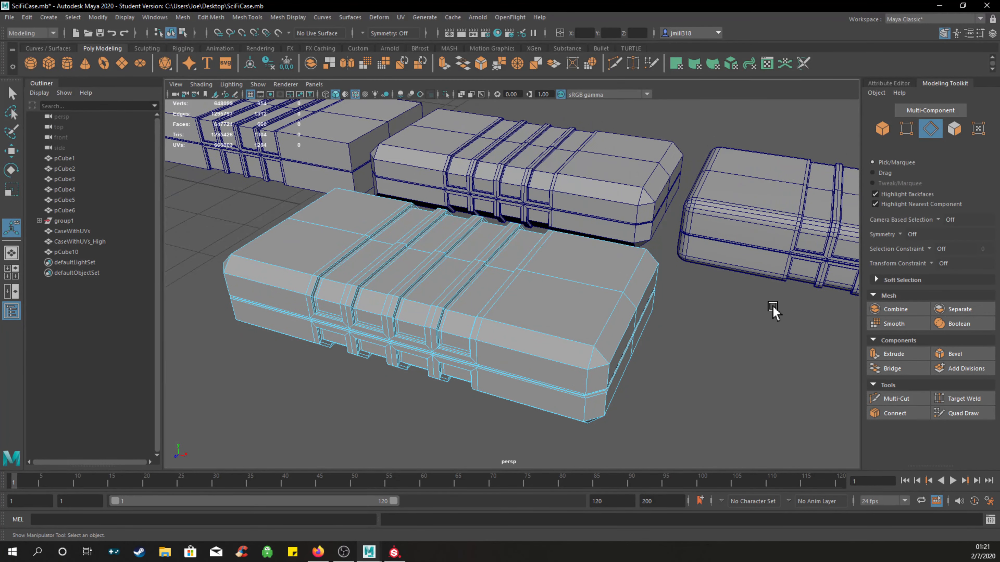
left_click_drag(779, 320, 693, 300, "alt")
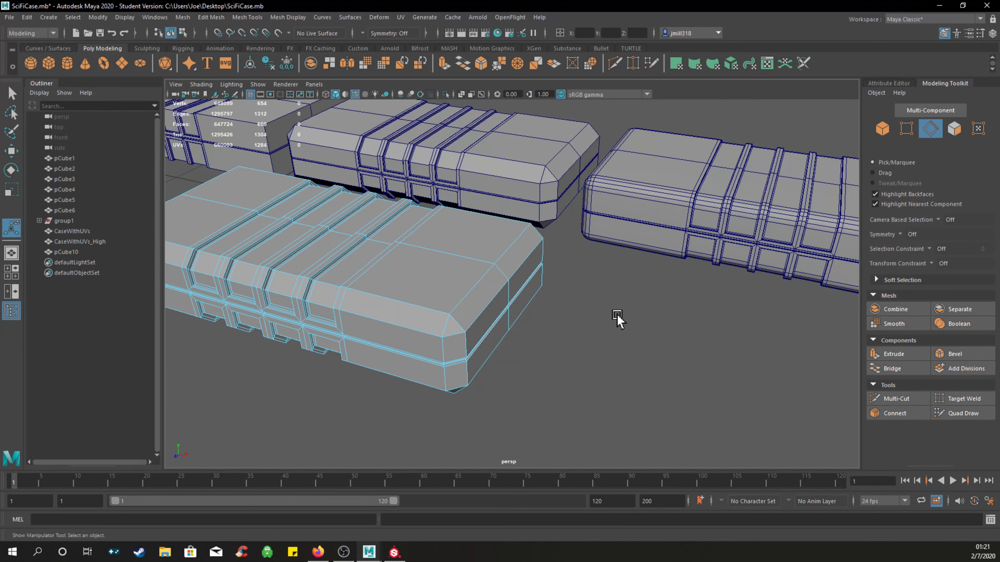
middle_click_drag(618, 320, 455, 299, "alt")
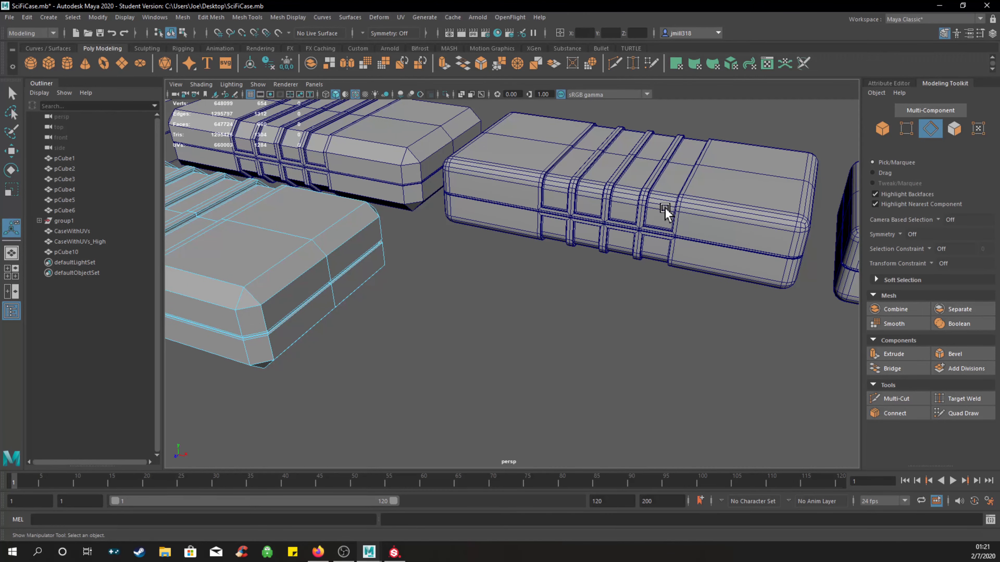
middle_click_drag(665, 213, 620, 311, "alt")
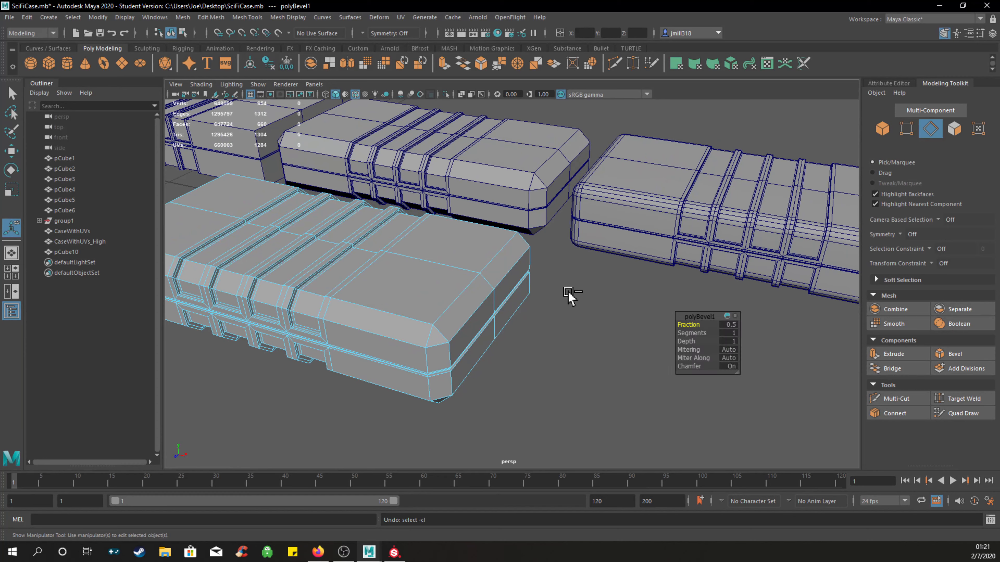
key("ctrl+z")
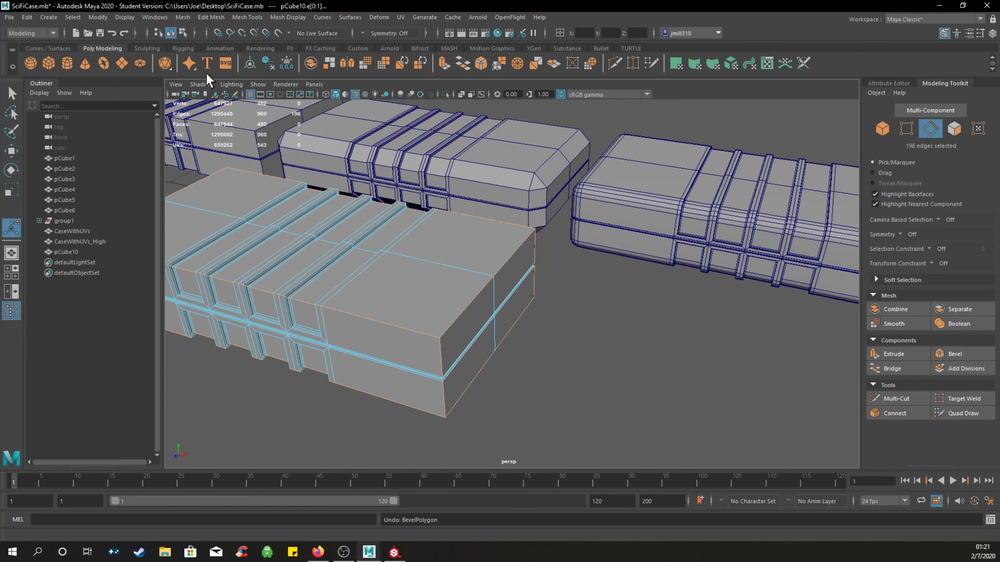
Bevel the selected outer edges of the new case with fraction 0.5 and 4 segments.
left_click(210, 19)
left_click(226, 54)
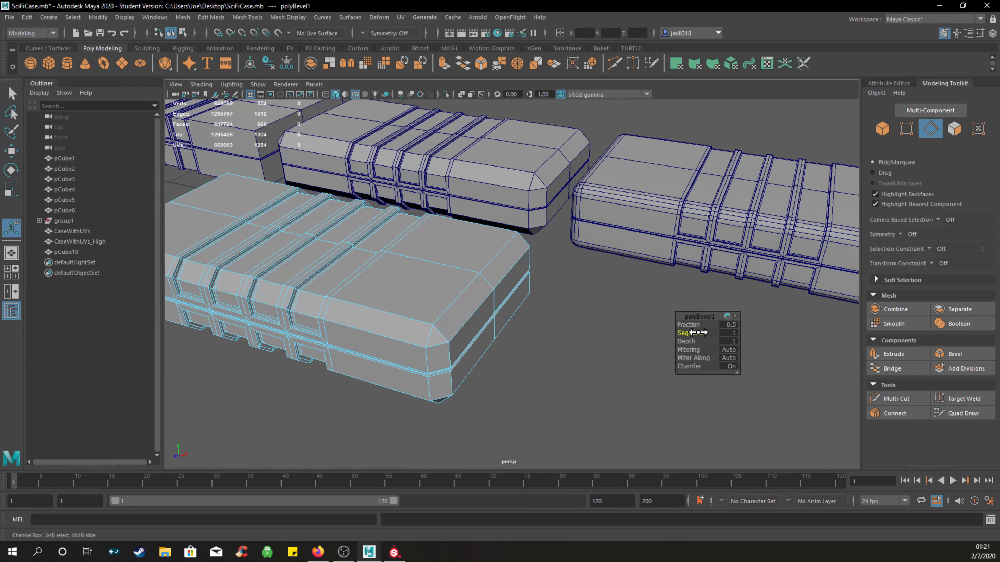
mouse_move(698, 333)
left_mouse_down()
mouse_move(721, 335)
mouse_move(711, 335)
left_mouse_up()
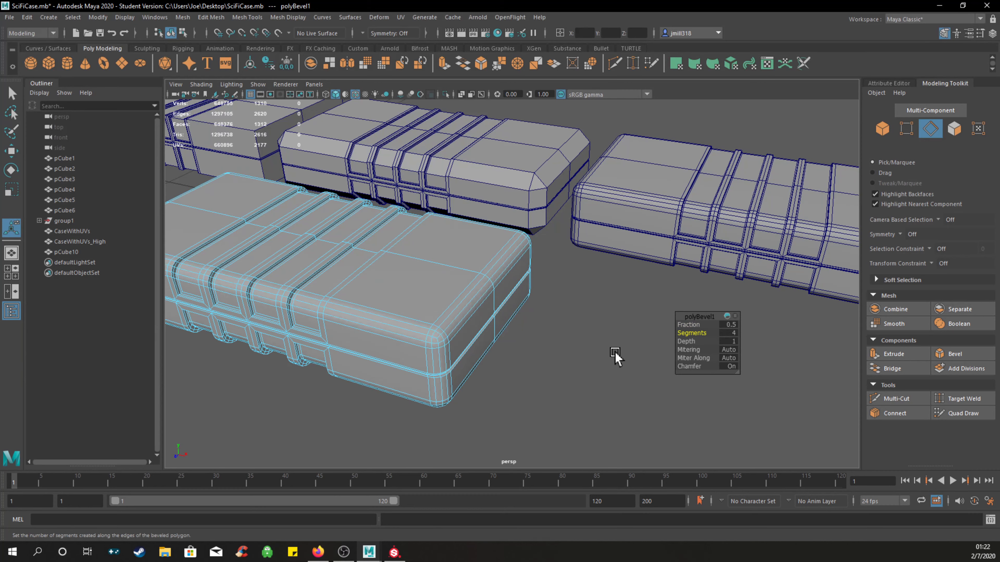
left_click(615, 357)
Return to object selection and move the rounded new case along X to about 523.46, in front of the finished rounded case.
right_click_drag(569, 354, 614, 252)
left_click(589, 318)
left_click(479, 312)
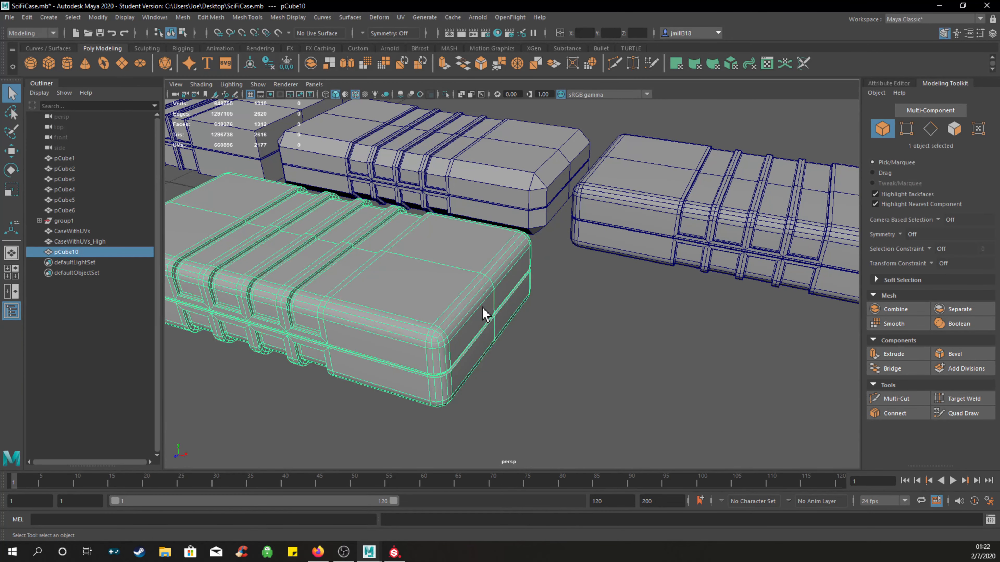
key("w")
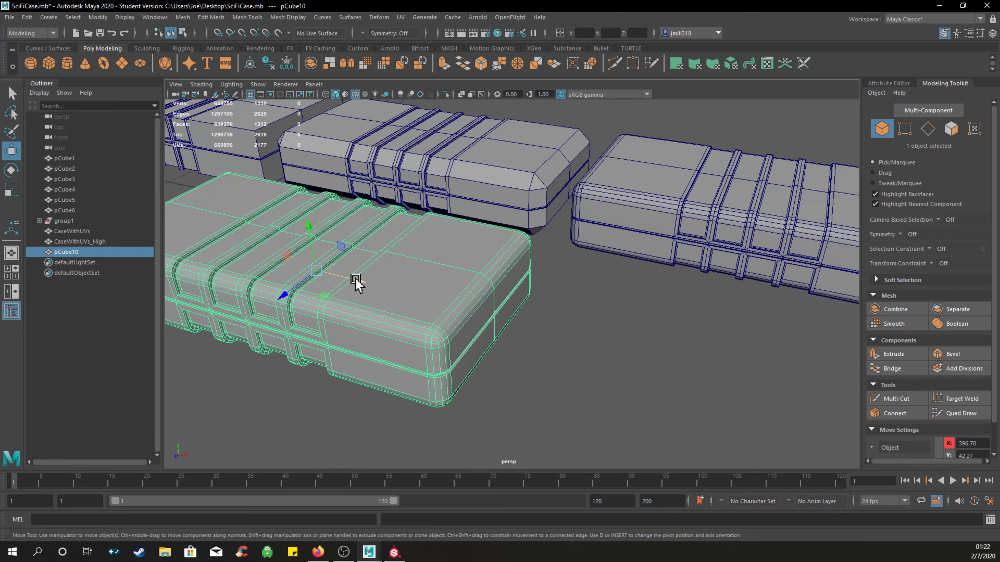
left_click_drag(357, 281, 660, 277)
Examine the edge topology around the recessed bands, rounded edges and middle groove of the finished rounded case.
scroll(677, 343, "up", 5)
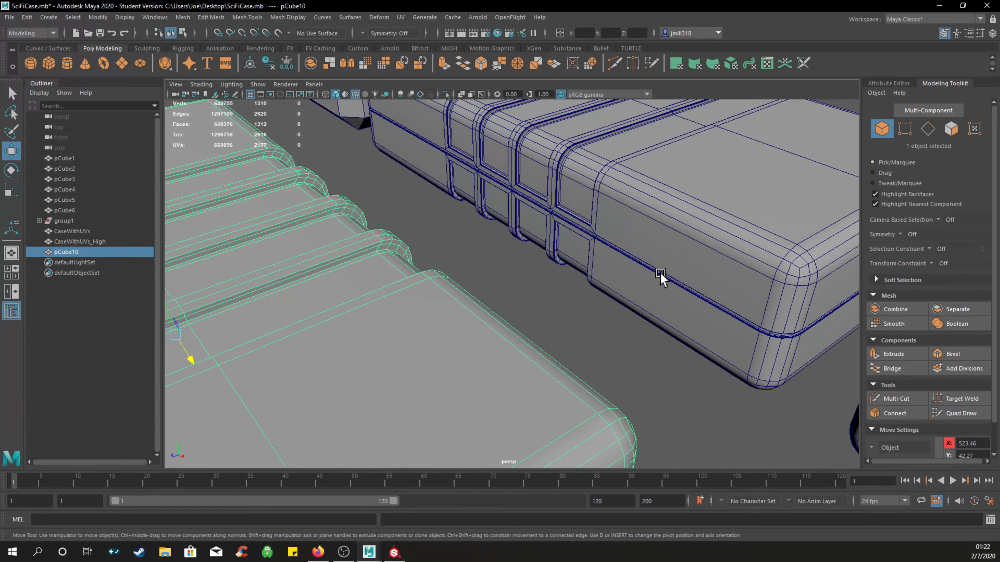
middle_click_drag(661, 277, 696, 353, "alt")
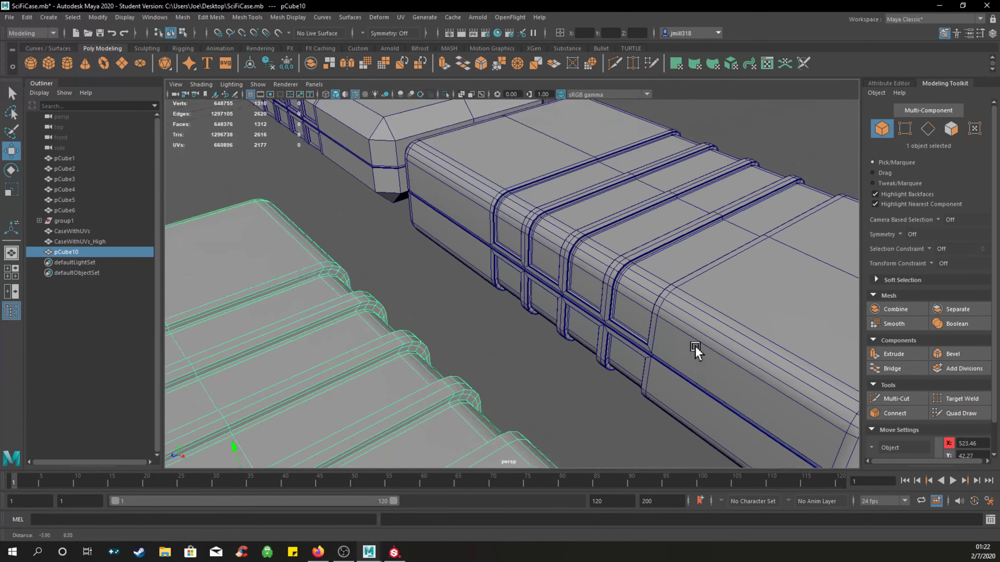
scroll(656, 301, "up", 5)
middle_click_drag(715, 270, 702, 288, "alt")
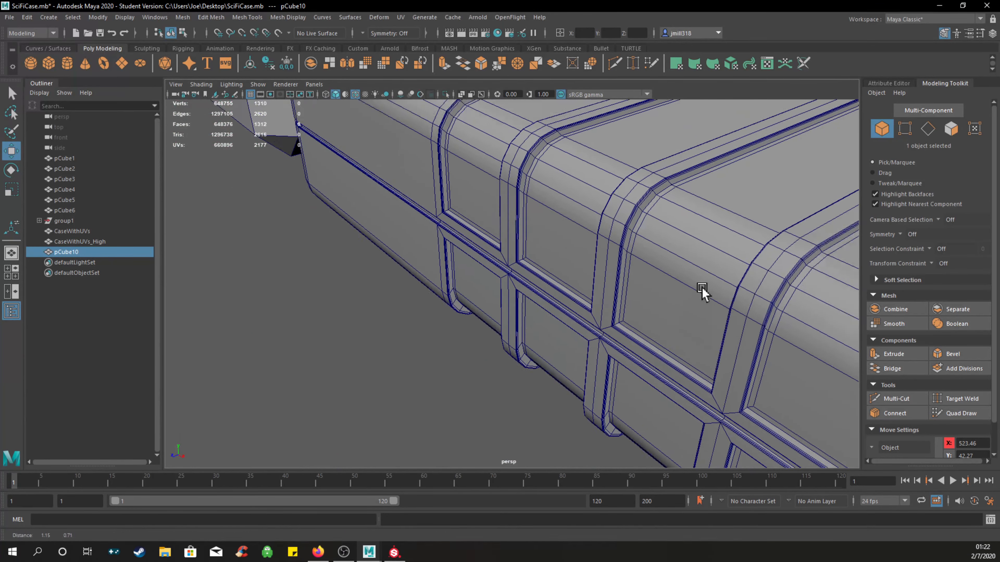
scroll(669, 302, "up", 3)
scroll(626, 304, "up", 2)
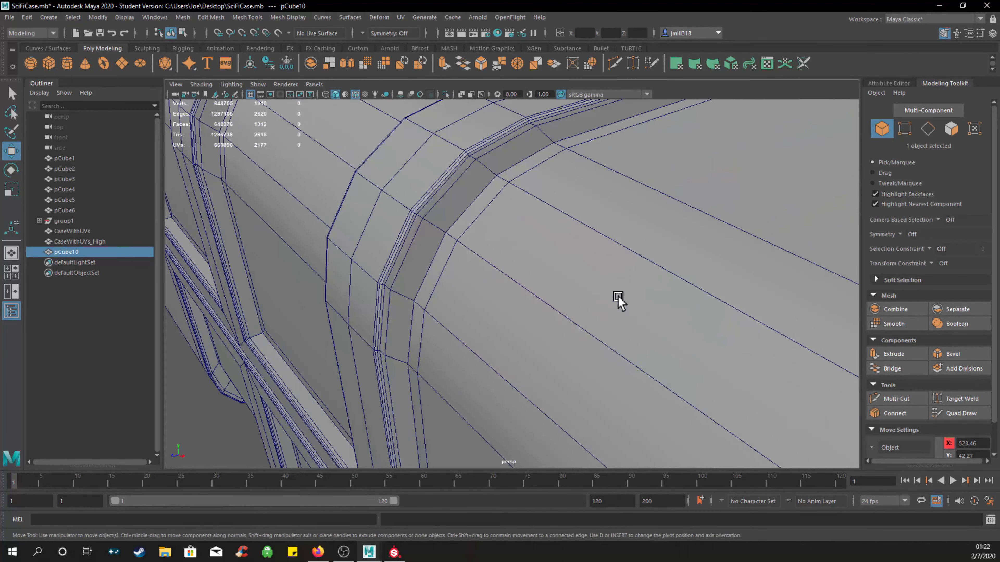
left_click_drag(618, 297, 556, 296, "alt")
middle_click_drag(557, 296, 540, 294, "alt")
left_click_drag(539, 295, 528, 292, "alt")
scroll(529, 292, "down", 4)
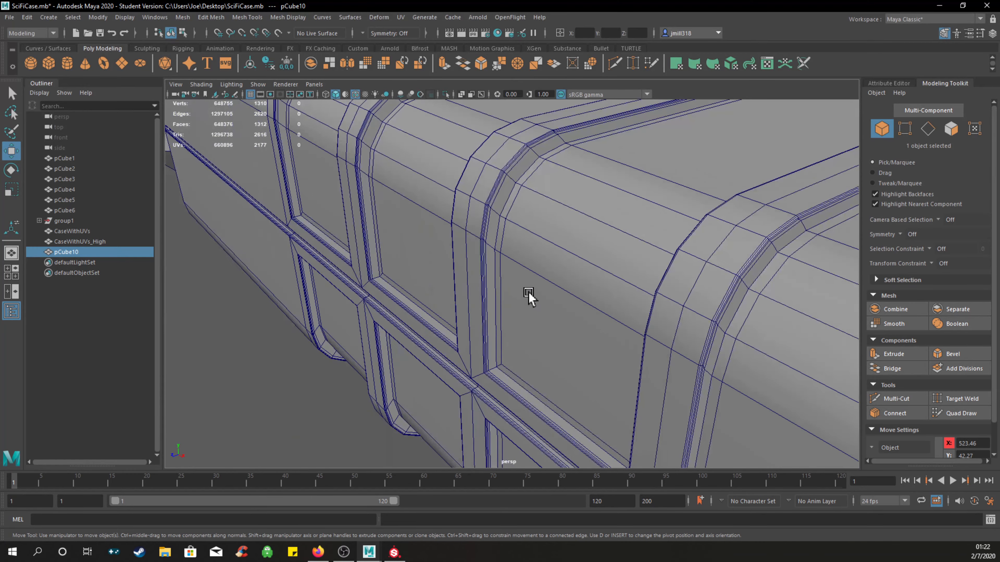
left_click_drag(553, 341, 550, 337, "alt")
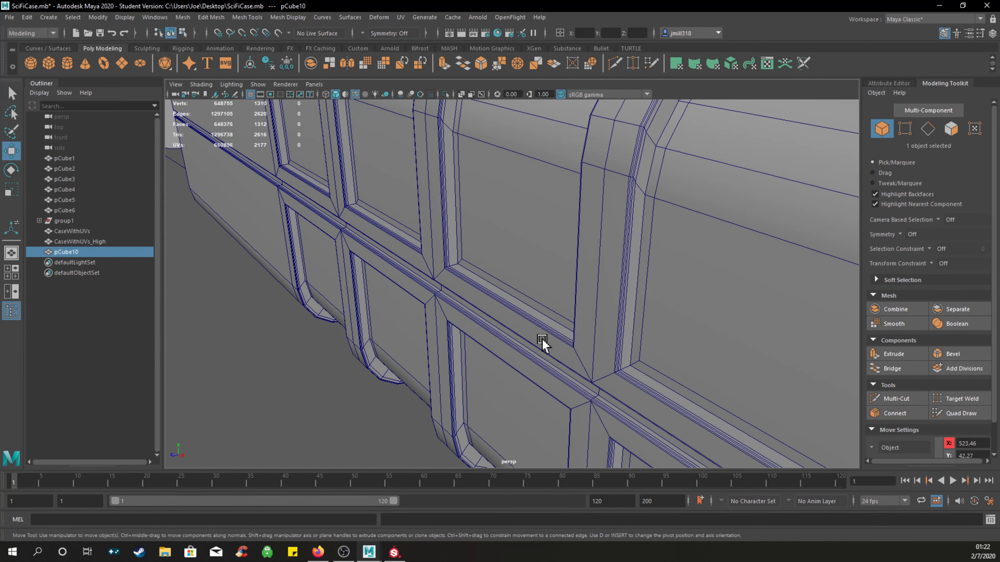
left_click_drag(627, 317, 585, 267, "alt")
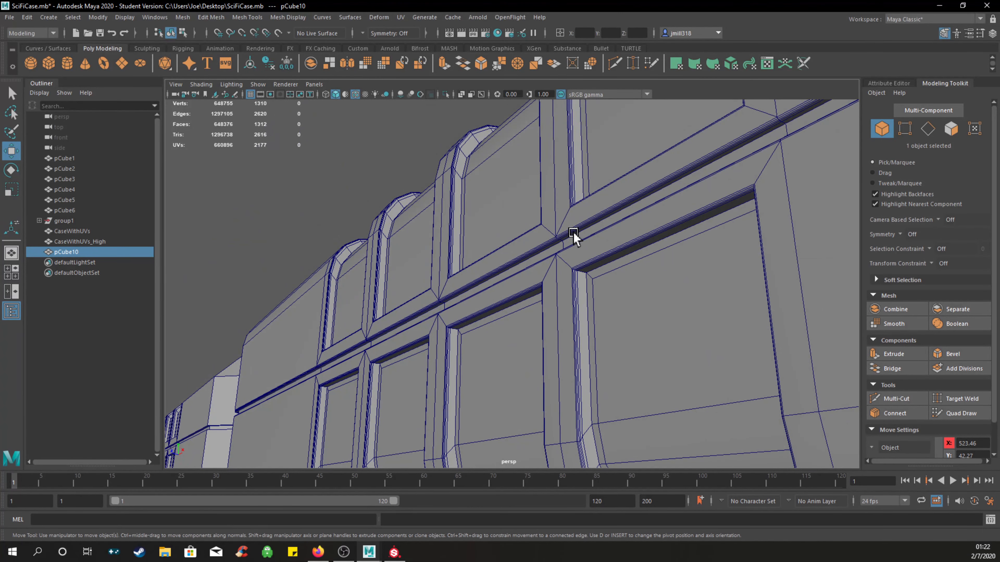
left_click_drag(585, 232, 571, 268, "alt")
middle_click_drag(487, 299, 562, 251, "alt")
left_click_drag(562, 252, 569, 263, "alt")
middle_click_drag(553, 297, 568, 271, "alt")
left_click(421, 388)
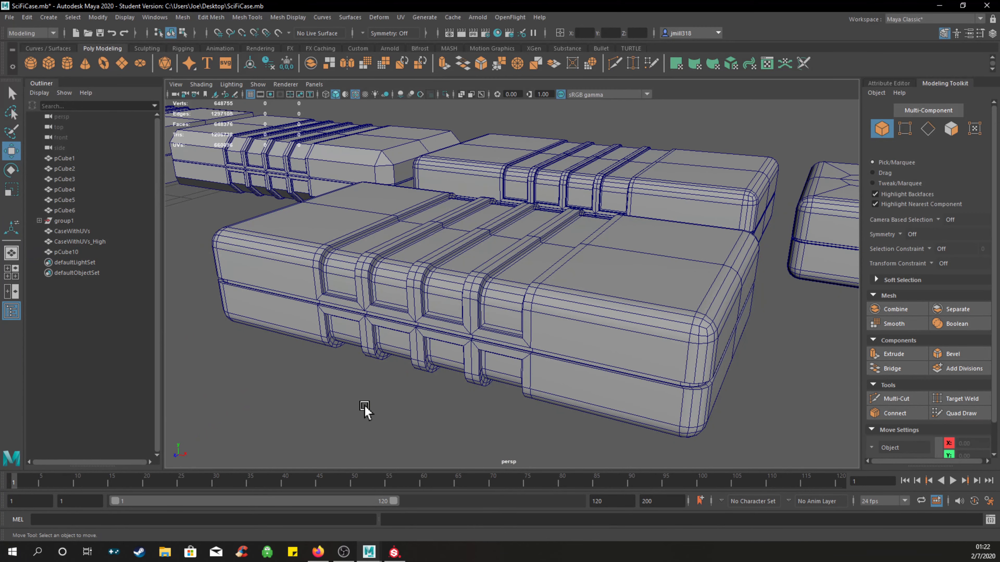
right_click_drag(365, 404, 392, 403)
left_click(457, 346)
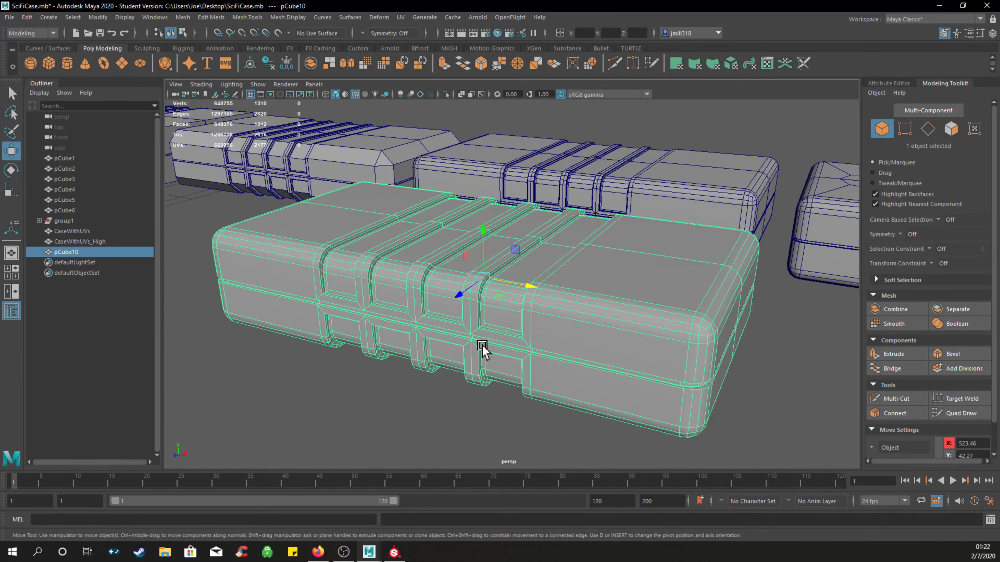
right_click_drag(478, 300, 543, 292)
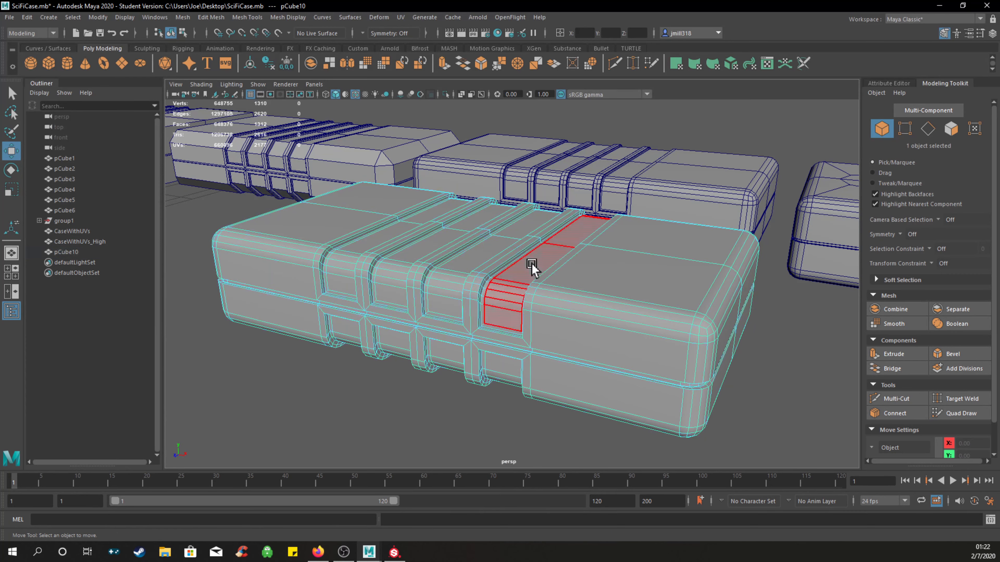
right_click_drag(539, 251, 571, 237)
left_click(771, 352)
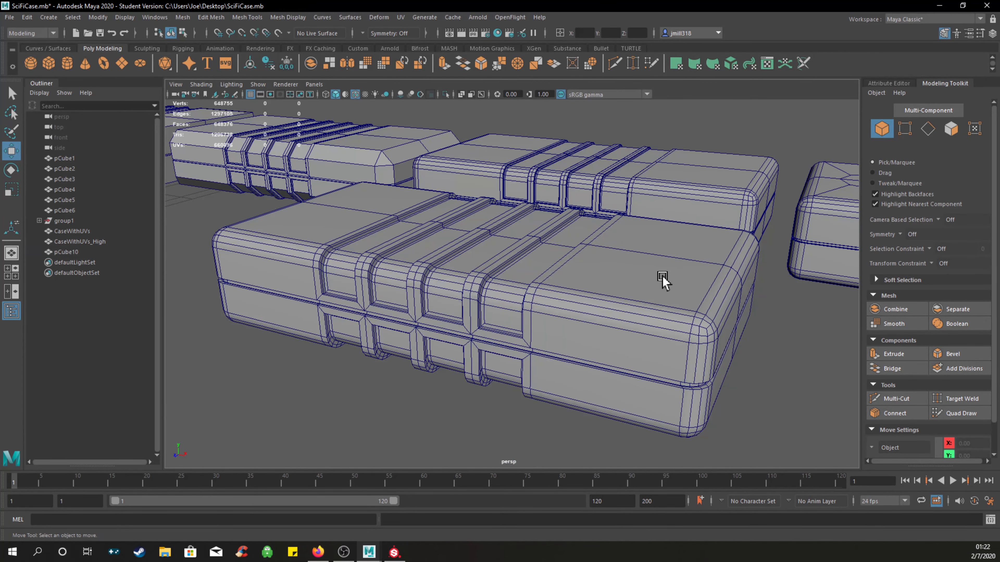
left_click_drag(658, 280, 661, 257, "alt")
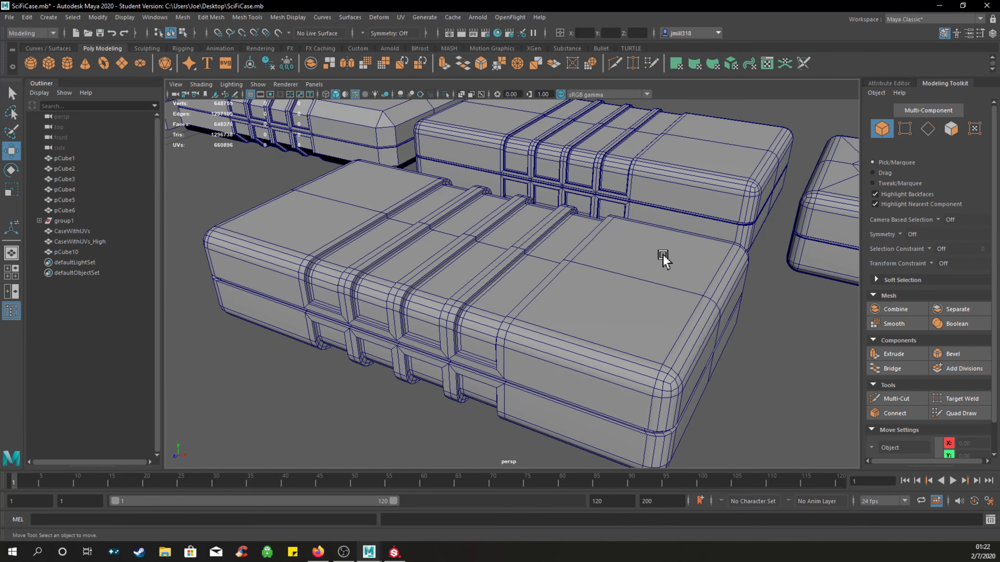
Turn off the wireframe overlay on shaded objects and inspect the band edges on top of the new case.
left_click(354, 97)
left_click_drag(658, 290, 657, 299, "alt")
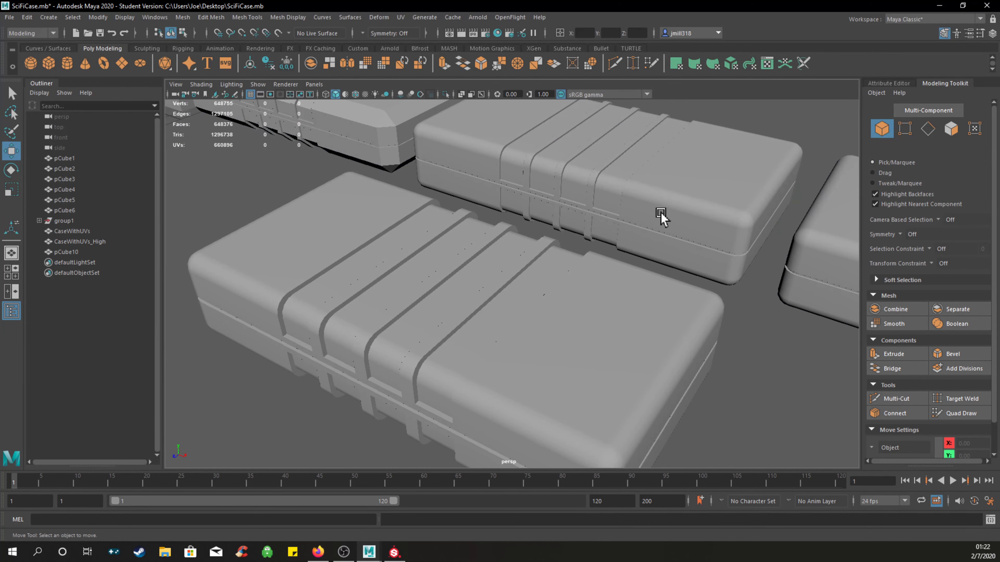
scroll(409, 325, "up", 3)
scroll(401, 308, "down", 2)
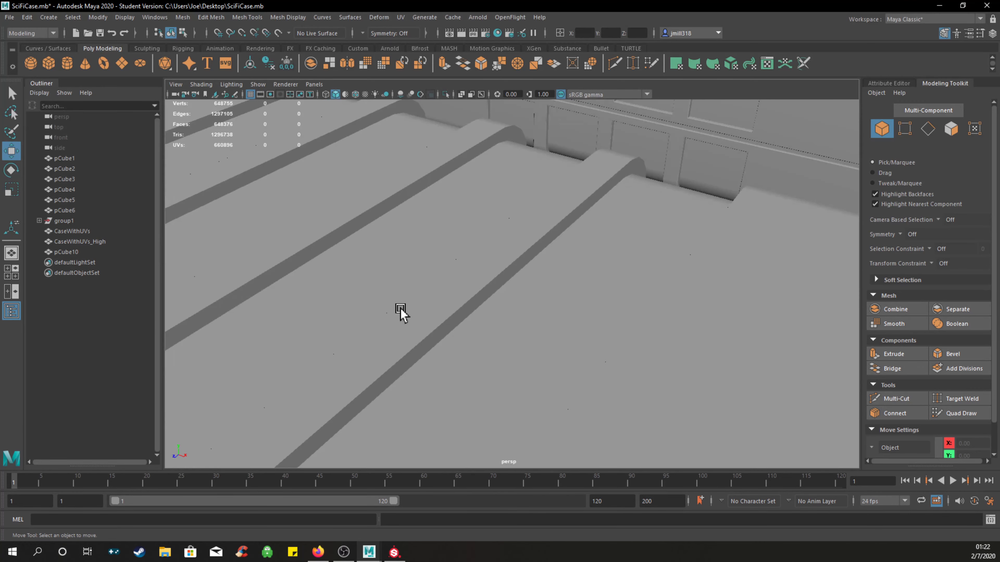
left_click_drag(468, 329, 464, 320, "alt")
middle_click_drag(460, 265, 497, 298, "alt")
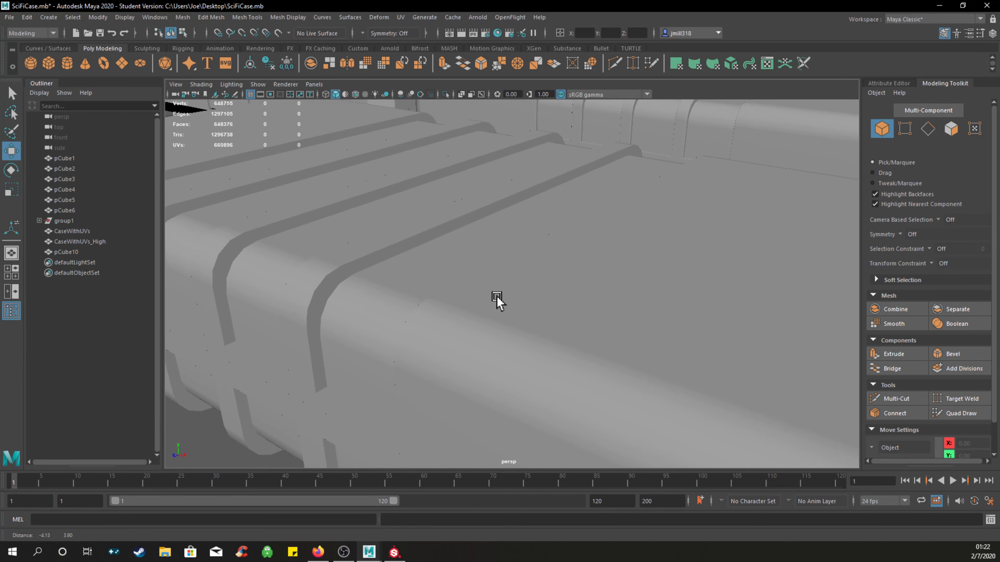
scroll(363, 269, "up", 3)
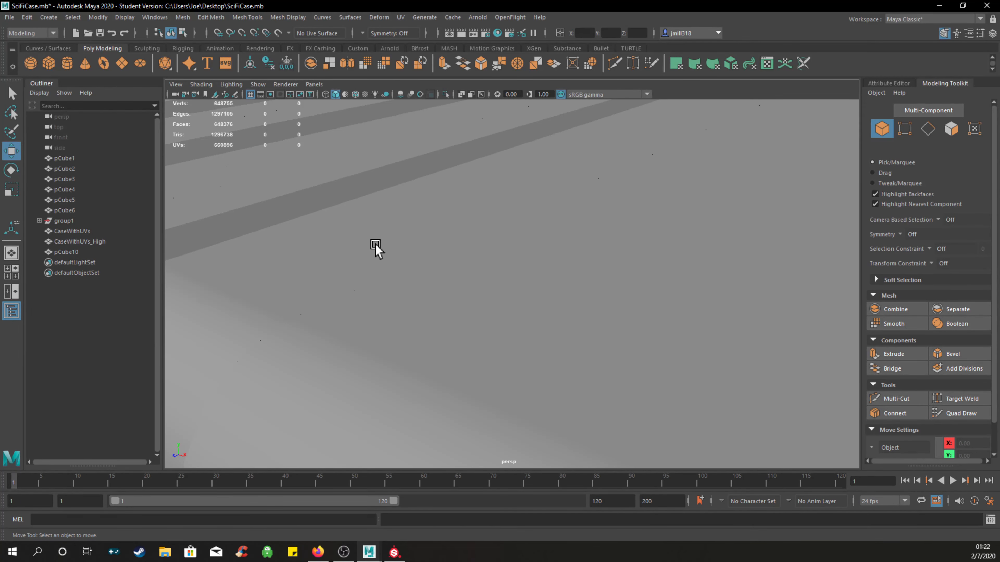
Examine the shading of the small beveled band edges on the finished rounded case.
middle_click_drag(376, 246, 376, 288, "alt")
right_click_drag(551, 234, 365, 352, "alt")
left_click_drag(511, 289, 451, 328, "alt")
scroll(451, 328, "up", 4)
scroll(470, 321, "up", 3)
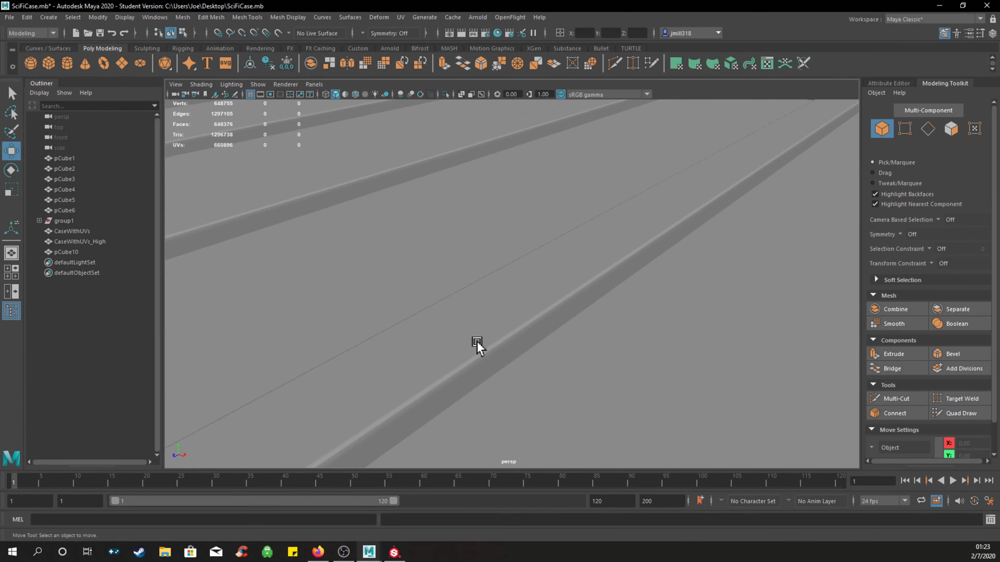
middle_click_drag(476, 342, 526, 294, "alt")
scroll(526, 294, "down", 2)
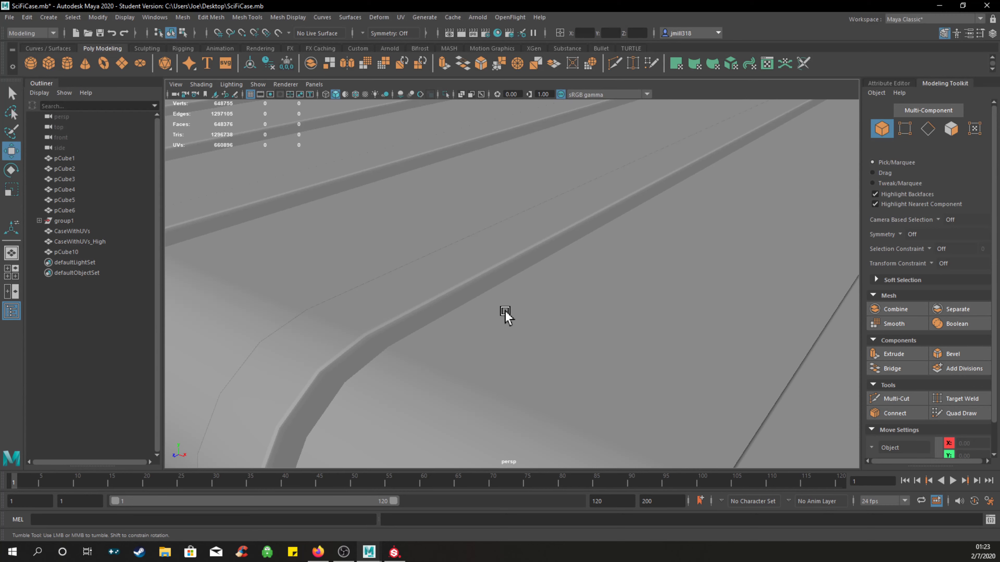
left_click_drag(505, 313, 507, 308, "alt")
left_click_drag(517, 271, 537, 241, "alt")
scroll(527, 270, "down", 2)
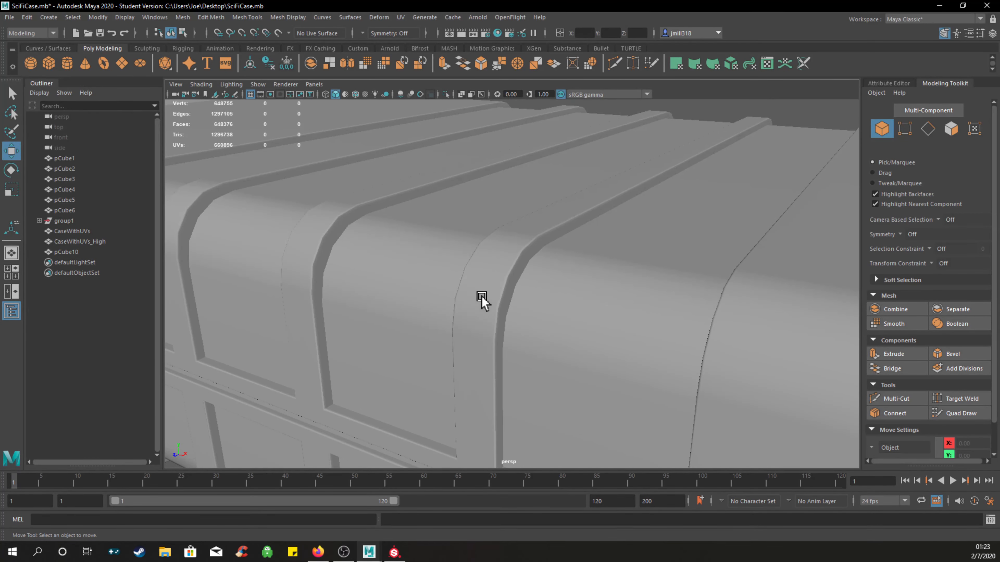
Compare the band edges of the new case with the finished case behind it, and select the new case.
scroll(429, 279, "down", 6)
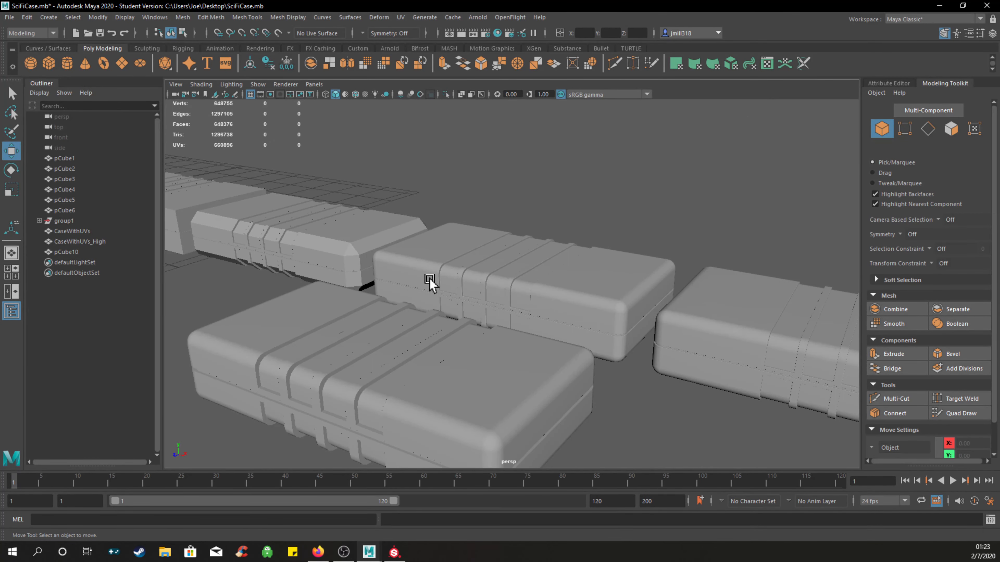
middle_click_drag(450, 323, 475, 246, "alt")
left_click_drag(467, 276, 470, 284, "alt")
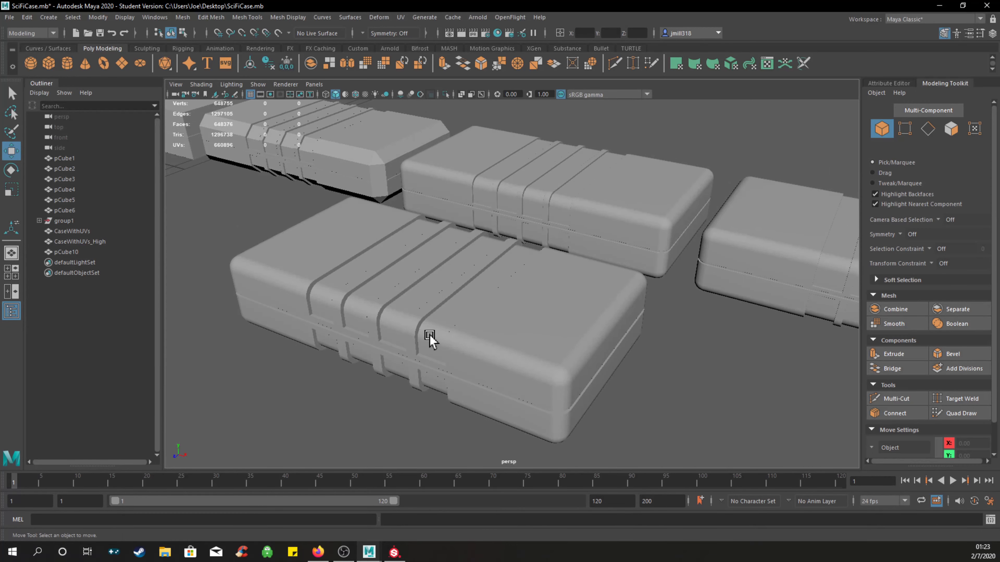
scroll(427, 331, "up", 5)
middle_click_drag(426, 327, 465, 294, "alt")
scroll(464, 293, "down", 5)
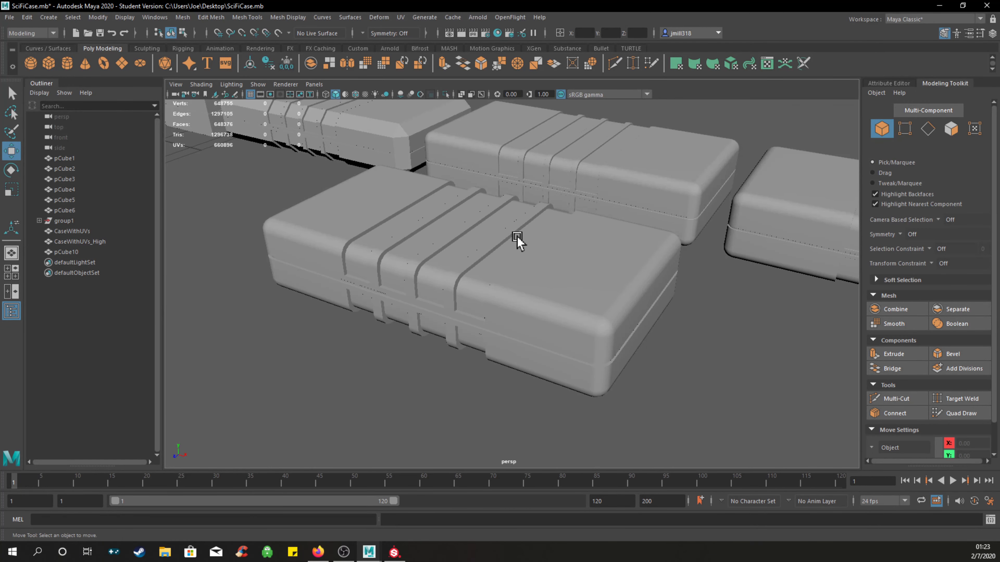
left_click_drag(516, 237, 516, 262, "alt")
left_click(575, 224)
left_click(474, 321)
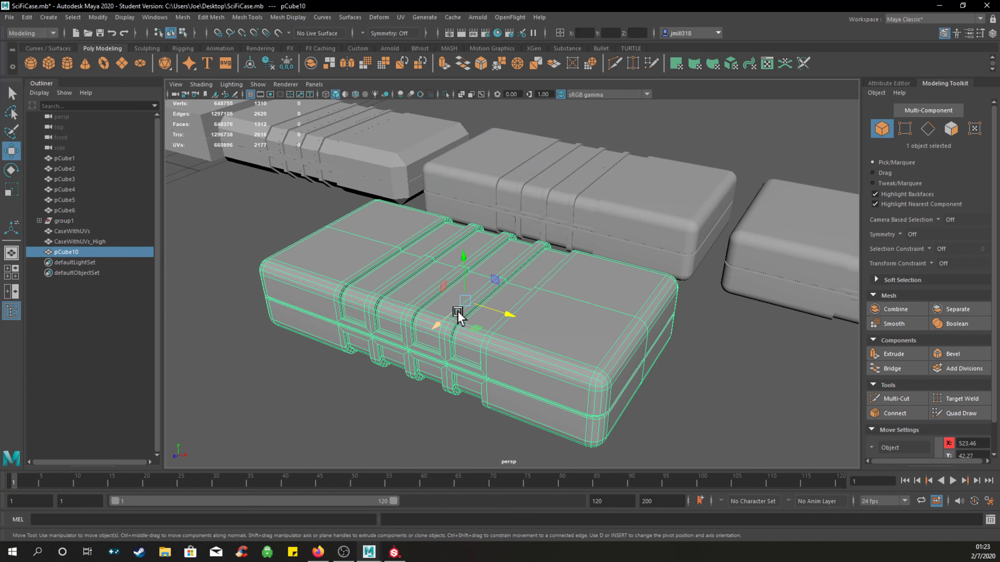
Examine the finished rounded case and the CaseWithUVs and CaseWithUVs_High versions for comparison with the new case.
left_click(598, 205)
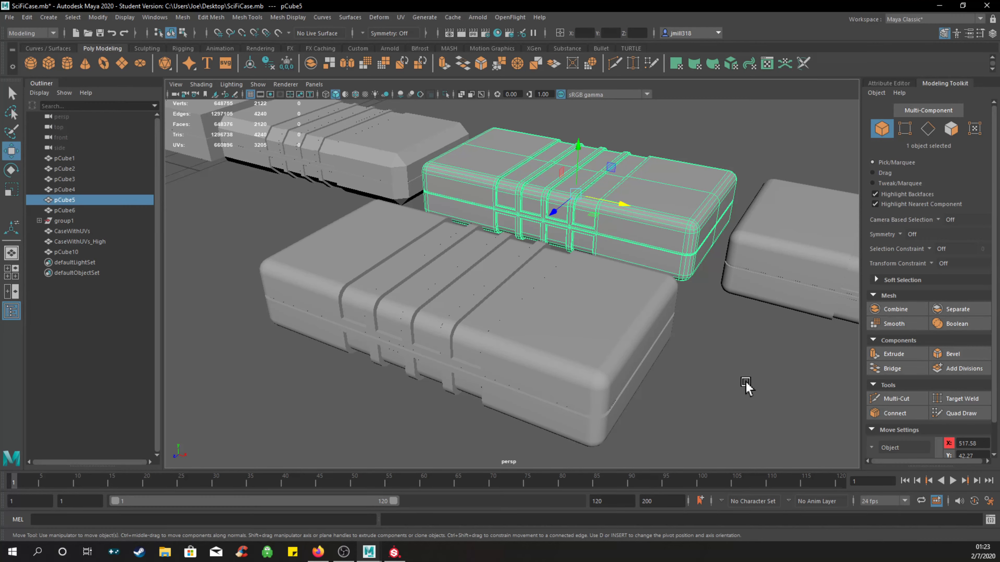
middle_click_drag(747, 383, 402, 308, "alt")
scroll(558, 317, "down", 5)
middle_click_drag(677, 341, 559, 311, "alt")
left_click(746, 293)
middle_click_drag(766, 345, 613, 291, "alt")
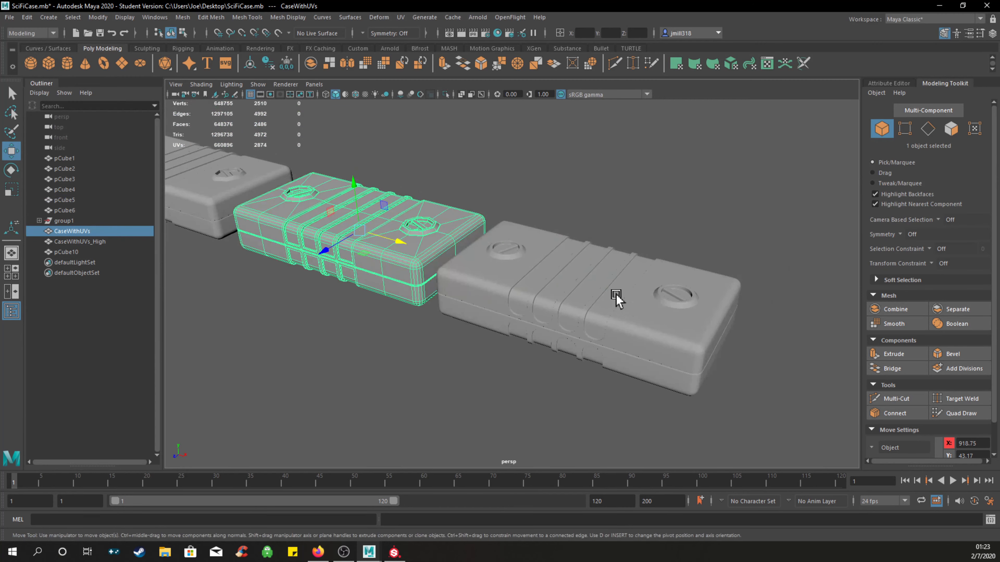
left_click(601, 308)
middle_click_drag(416, 281, 680, 310, "alt")
scroll(567, 298, "up", 5)
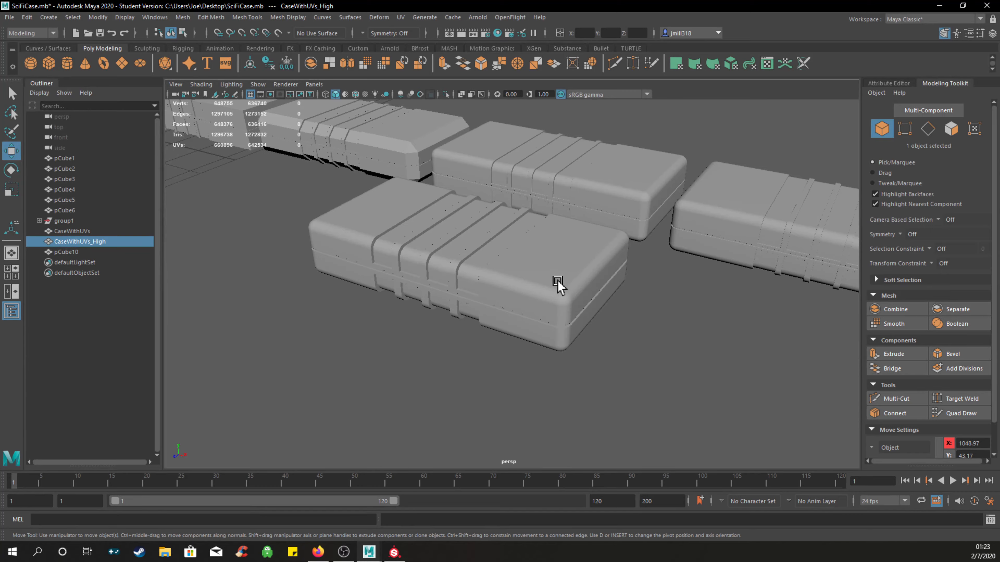
Select the new case pCube10 and switch to edge selection close to the recessed bands.
left_click(502, 326)
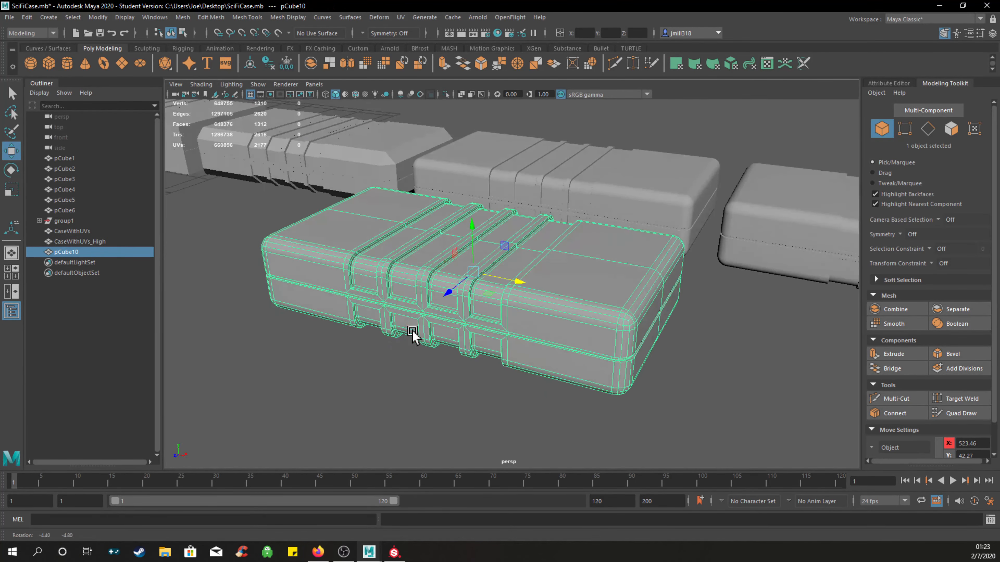
scroll(503, 319, "up", 4)
scroll(530, 269, "up", 5)
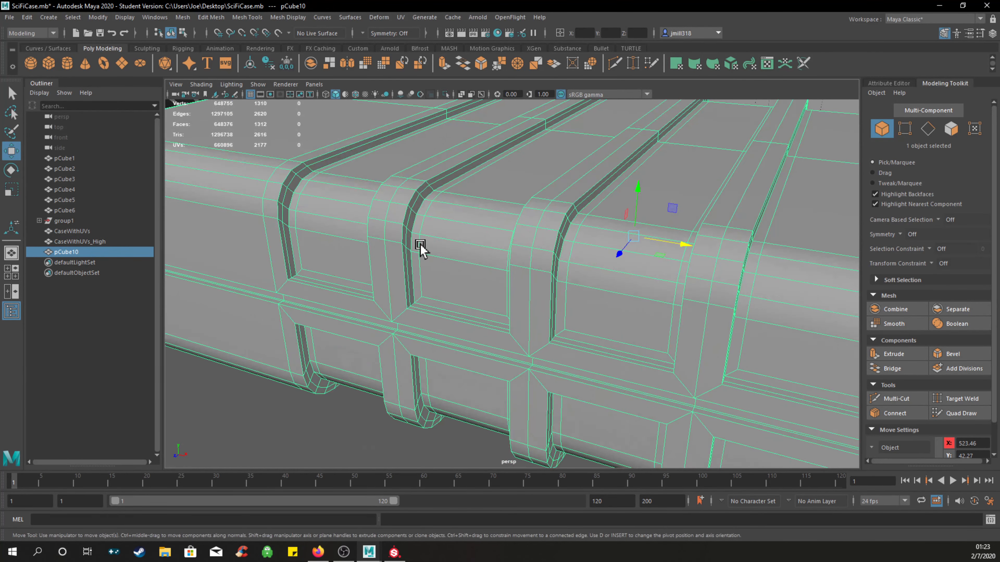
middle_click_drag(397, 233, 444, 259, "alt")
scroll(444, 256, "down", 3)
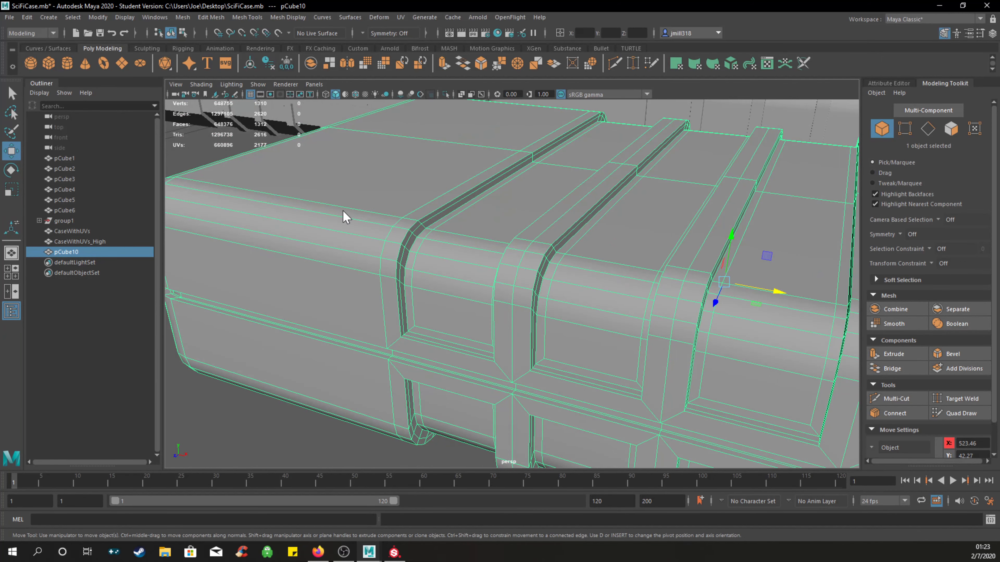
right_click_drag(343, 217, 381, 232)
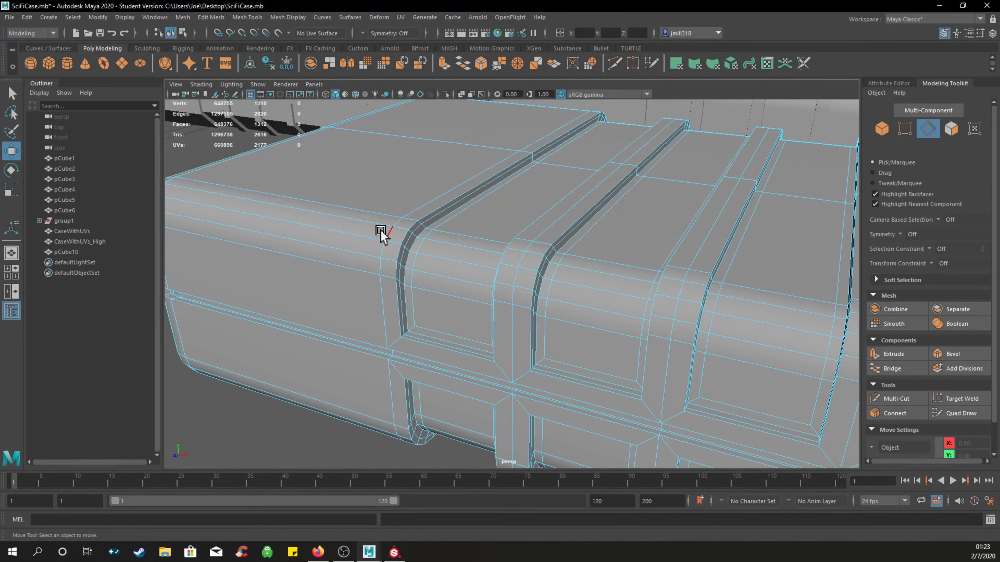
Try selecting individual edge loops around the recessed bands on the upper half of the new case.
double_click(401, 237)
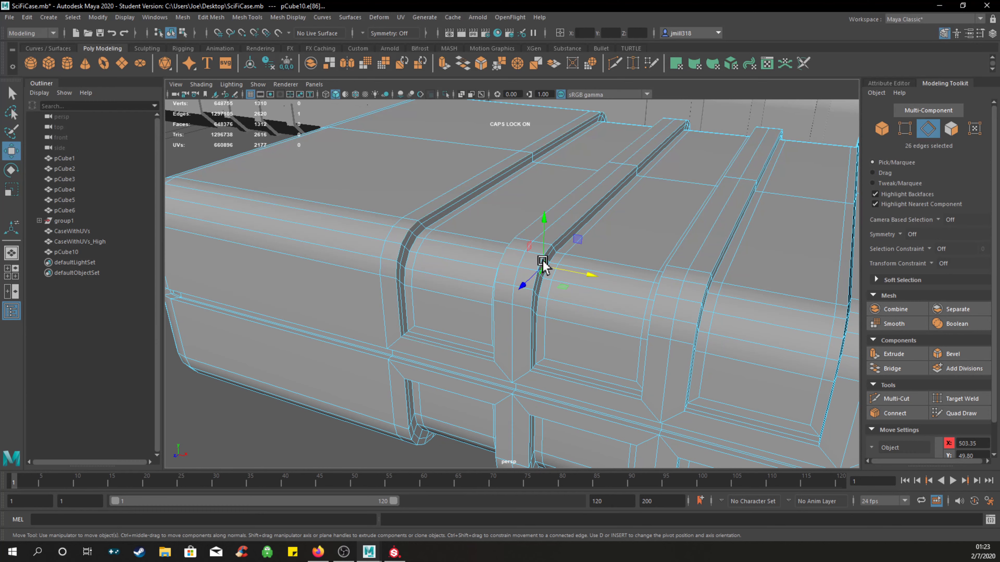
double_click(542, 260)
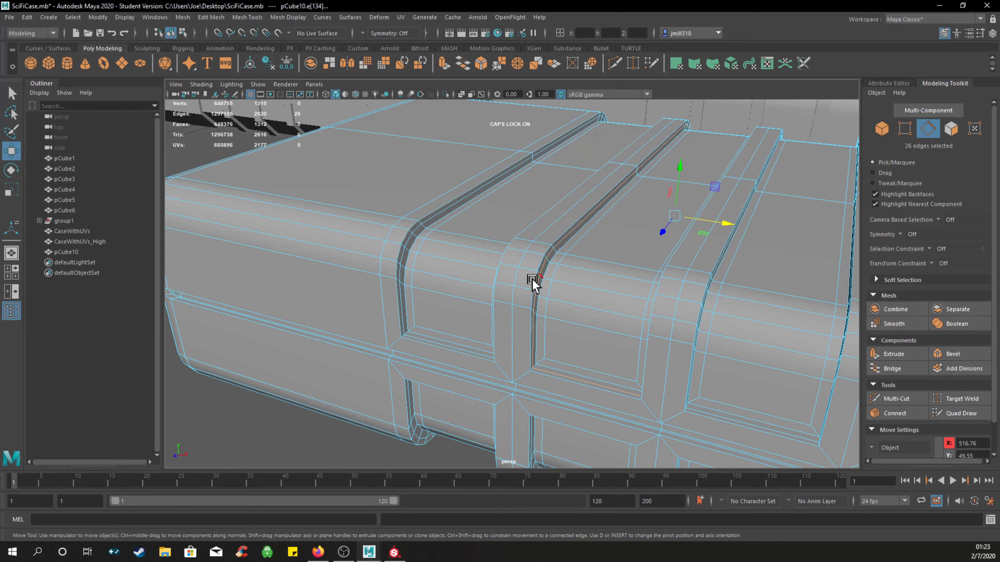
double_click(434, 213)
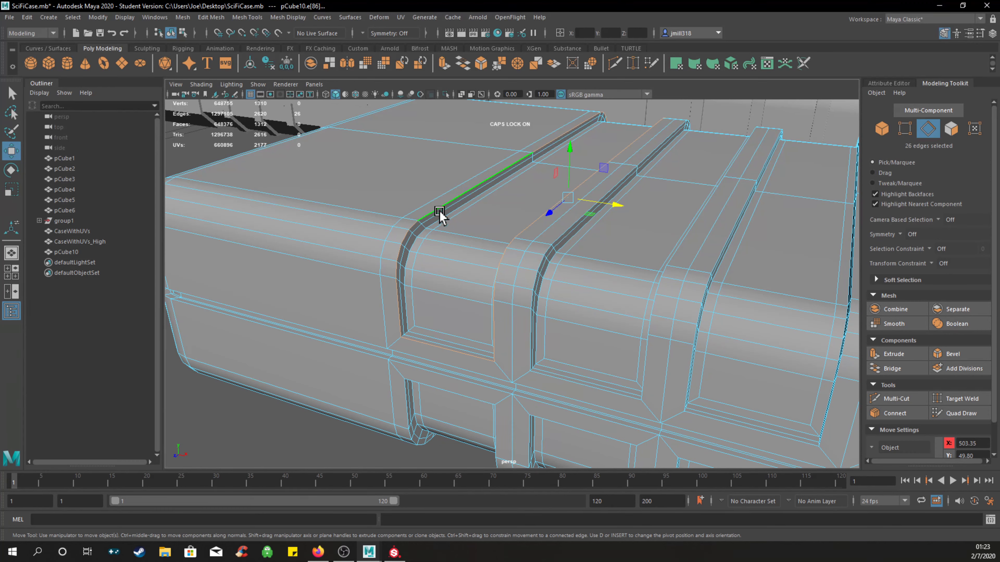
left_click(545, 254, "shift")
double_click(543, 253)
double_click(544, 252)
double_click(543, 253)
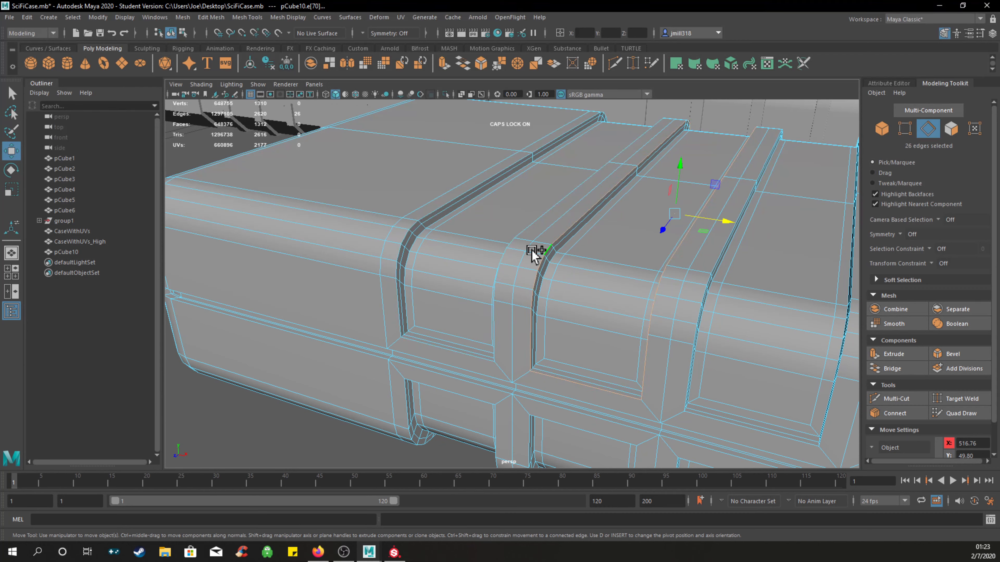
Add the outer edge loops of the other recessed bands on the upper half to the selection.
double_click(401, 234, "shift")
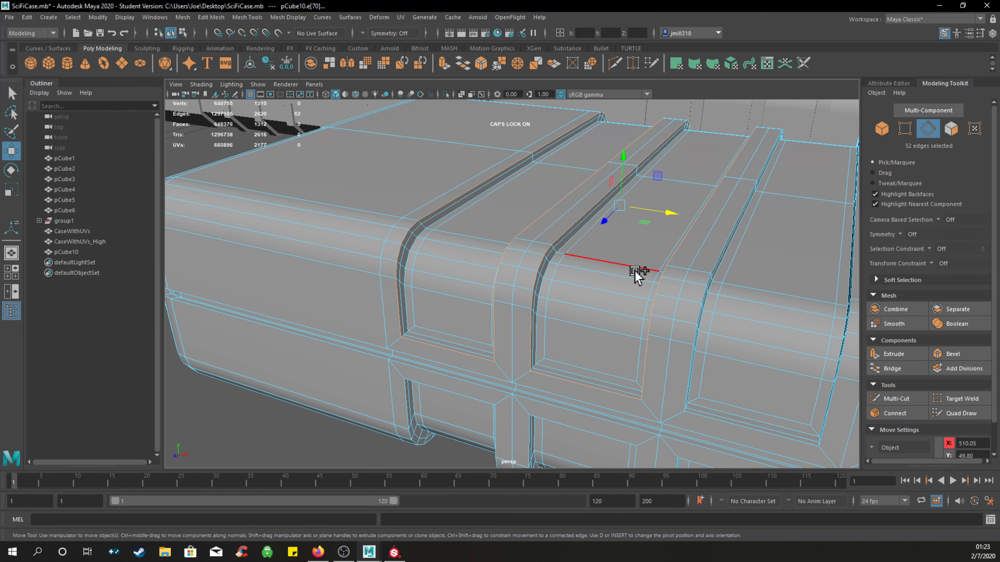
double_click(707, 286, "shift")
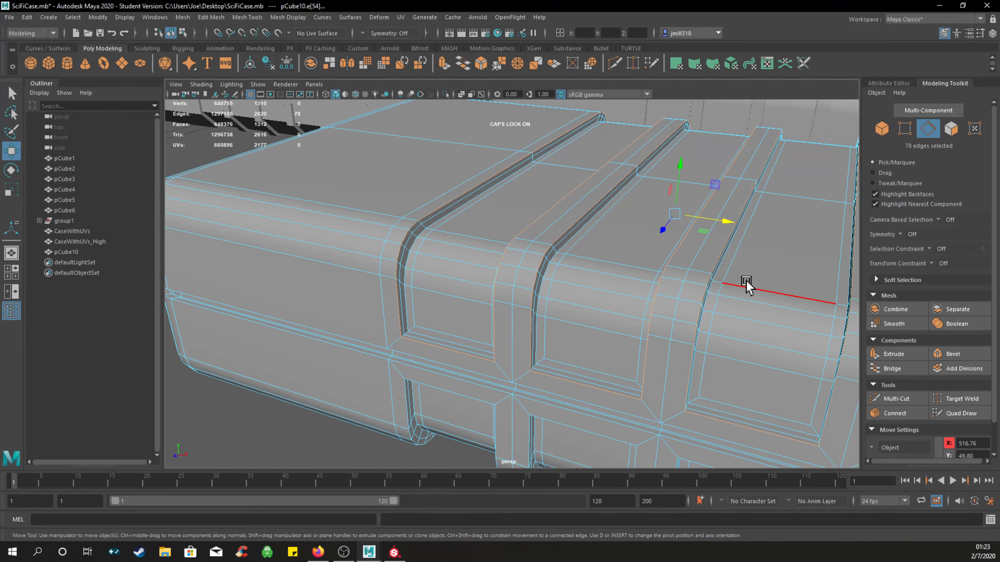
middle_click_drag(745, 285, 555, 268, "alt")
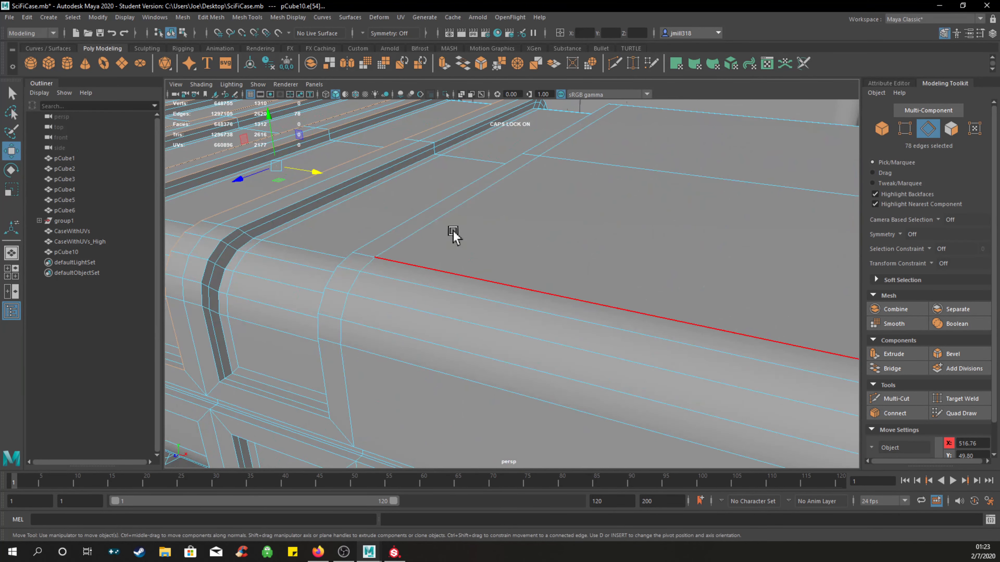
double_click(258, 218, "shift")
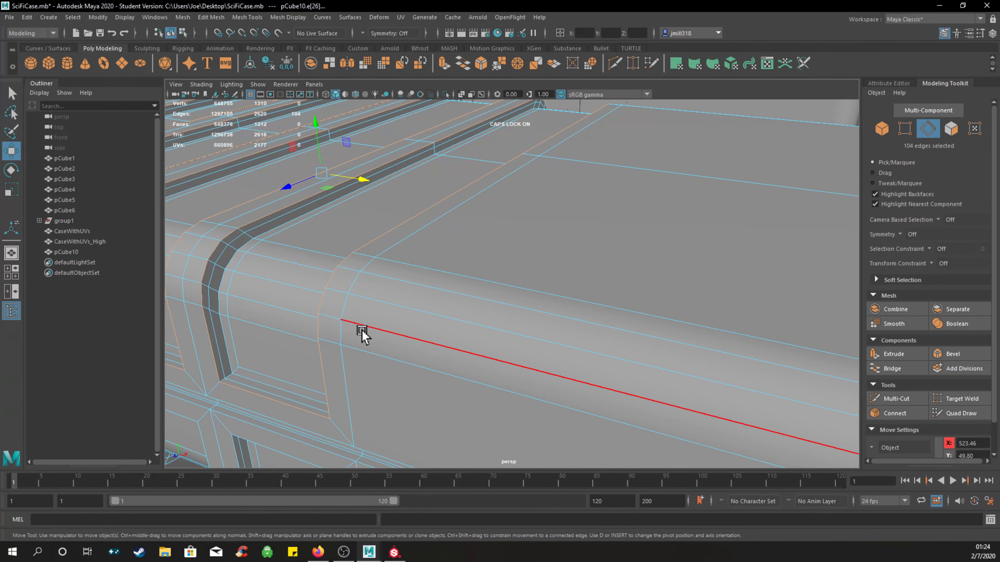
Add the outer edge loops of the recessed bands on the lower half of the case to the selection.
left_click_drag(360, 333, 454, 292, "alt")
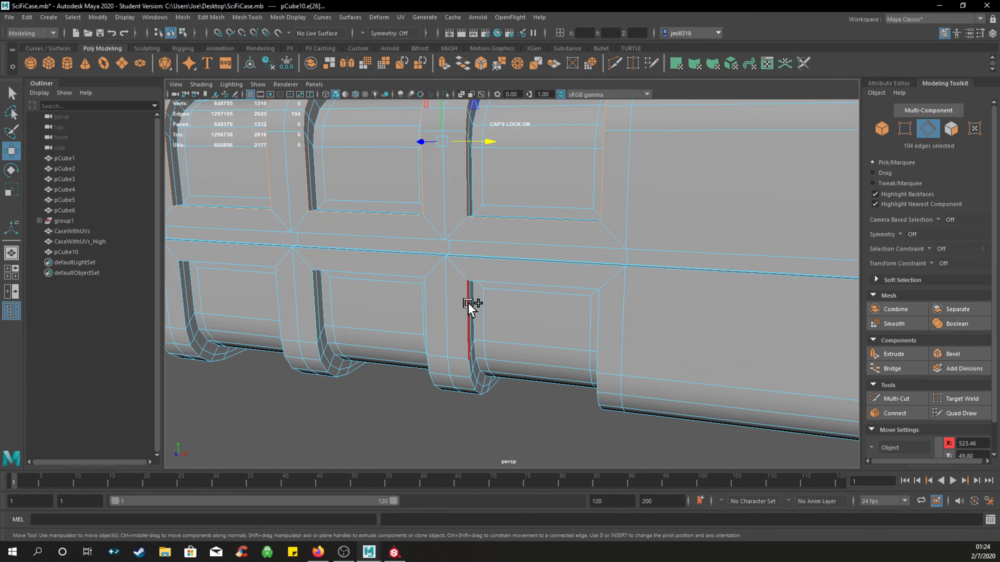
double_click(469, 303, "shift")
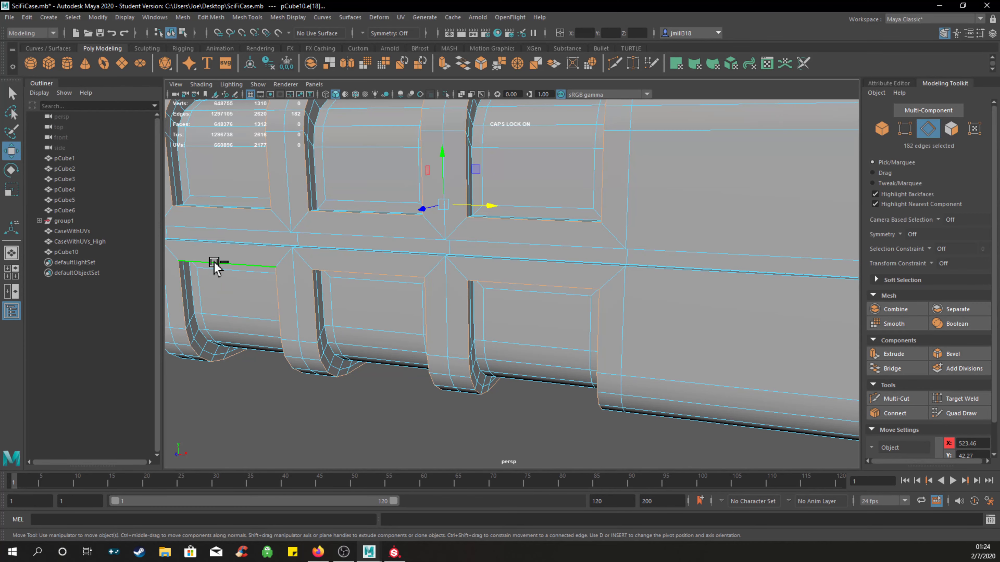
middle_click_drag(290, 279, 448, 276, "alt")
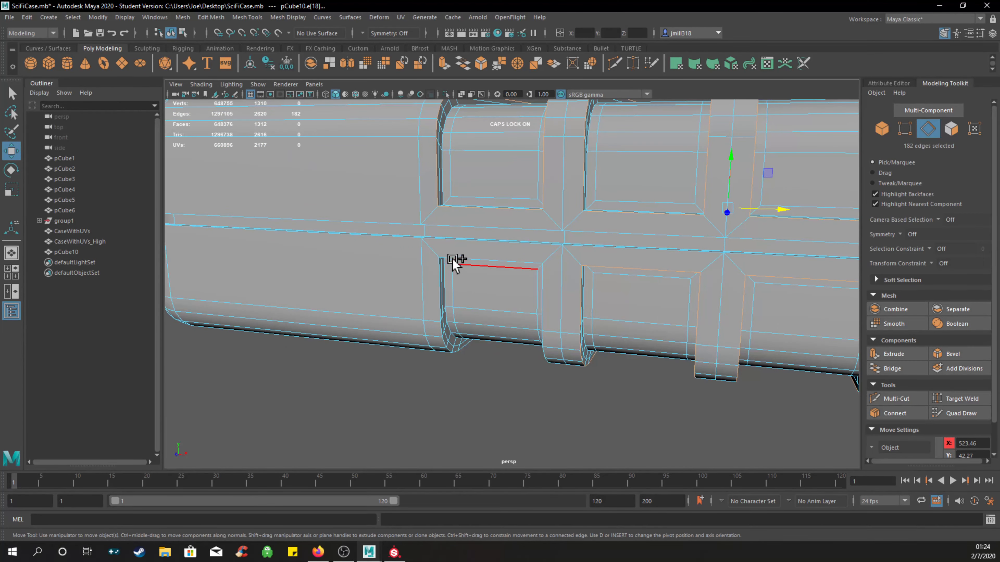
left_click_drag(468, 271, 441, 289, "alt")
middle_click_drag(510, 250, 511, 273, "alt")
mouse_move(511, 273)
left_mouse_down("alt")
mouse_move(510, 292)
mouse_move(545, 230)
mouse_move(425, 240)
mouse_move(442, 224)
mouse_move(444, 173)
mouse_move(443, 184)
mouse_move(442, 174)
mouse_move(489, 219)
mouse_move(494, 252)
mouse_move(498, 194)
mouse_move(525, 275)
mouse_move(527, 324)
mouse_move(492, 276)
left_mouse_up("alt")
scroll(424, 237, "up", 3)
scroll(434, 240, "up", 4)
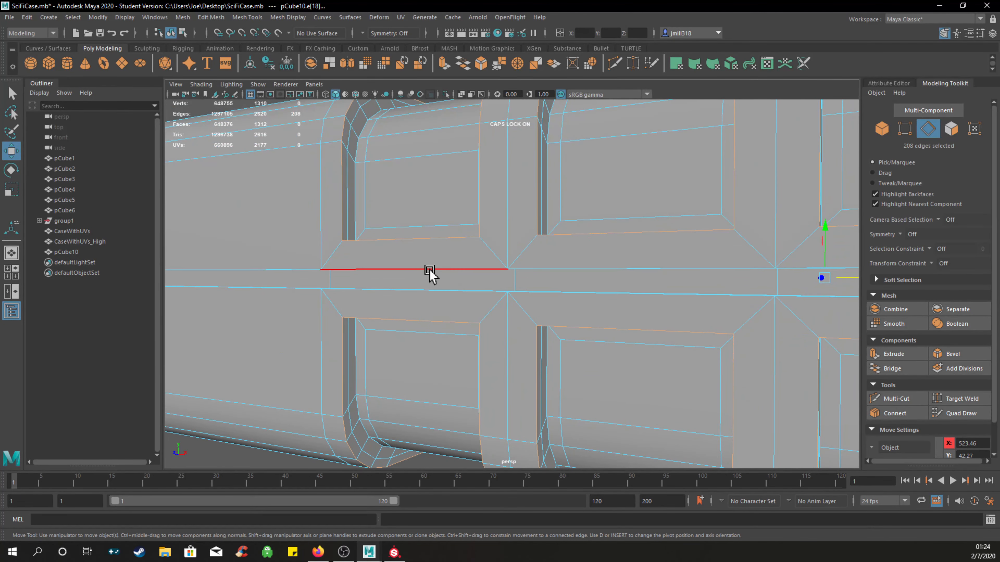
Add the middle groove's upper and lower edges beside the bands and around the plain end to the selection.
left_click(377, 270, "shift")
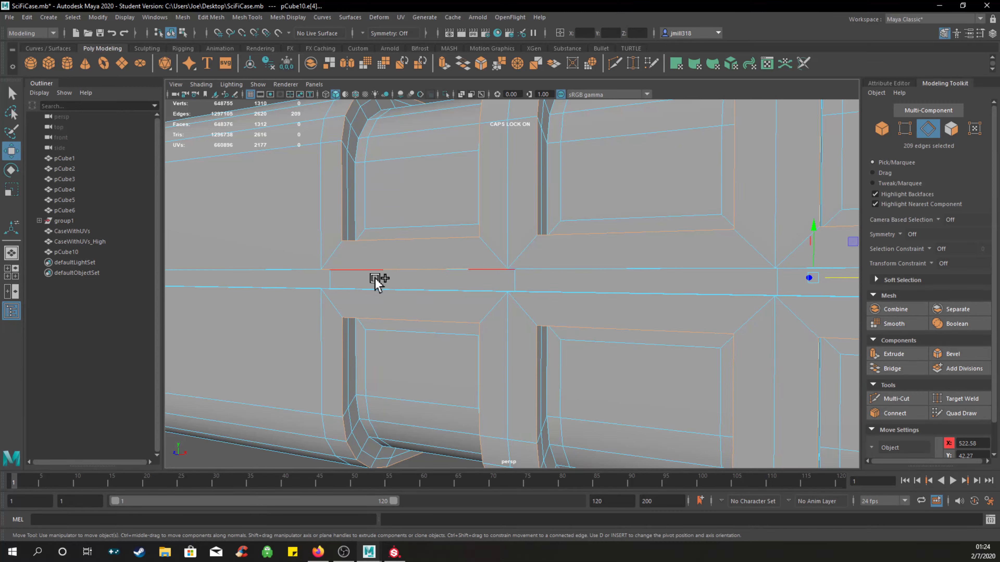
left_click(536, 271, "shift")
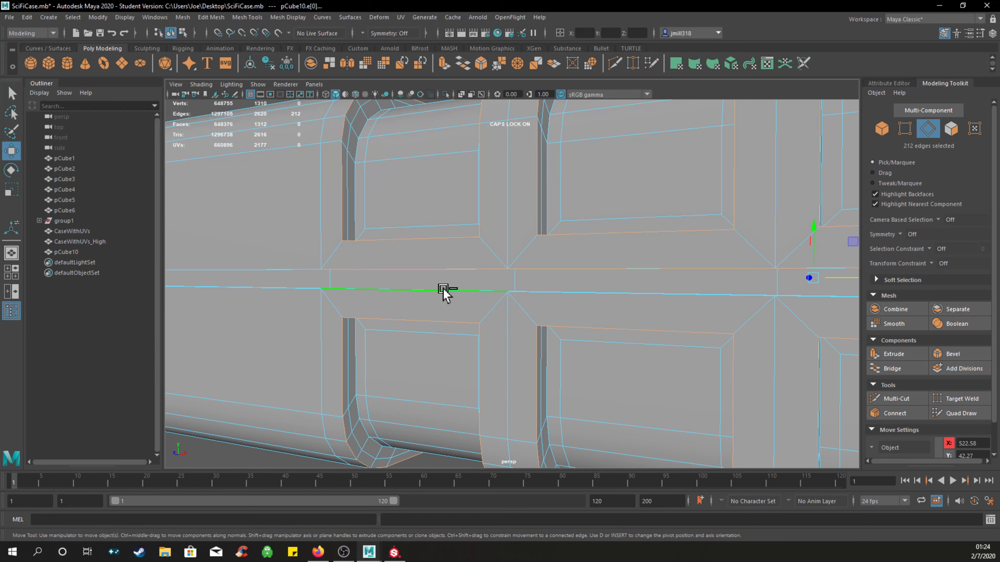
left_click(598, 294, "shift")
left_click_drag(632, 299, 545, 277, "alt")
left_click(506, 271, "shift")
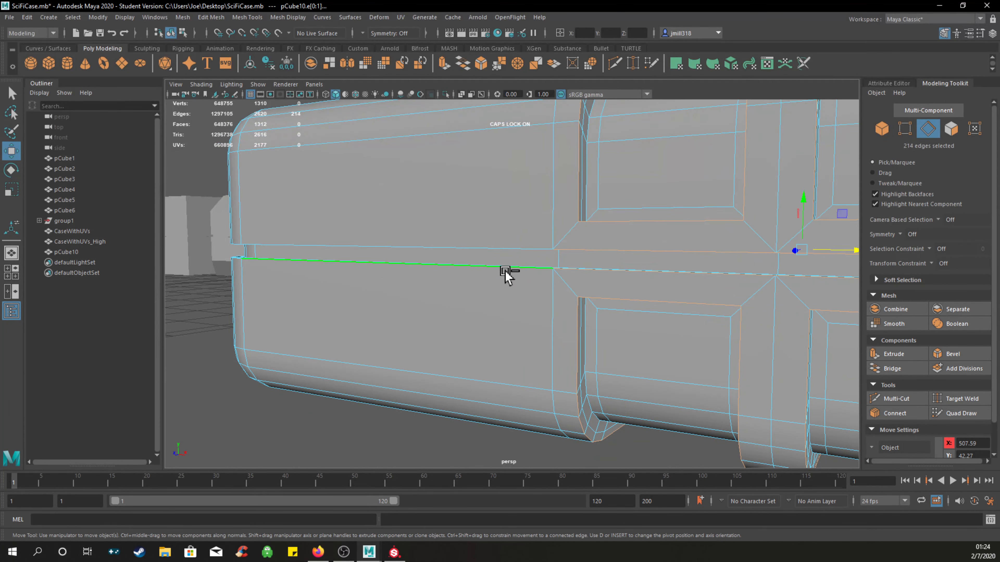
double_click(505, 271, "shift")
double_click(504, 249, "shift")
Extend the edge selection along the middle groove's remaining upper and lower segments on the opposite long side.
middle_click_drag(670, 304, 507, 276, "alt")
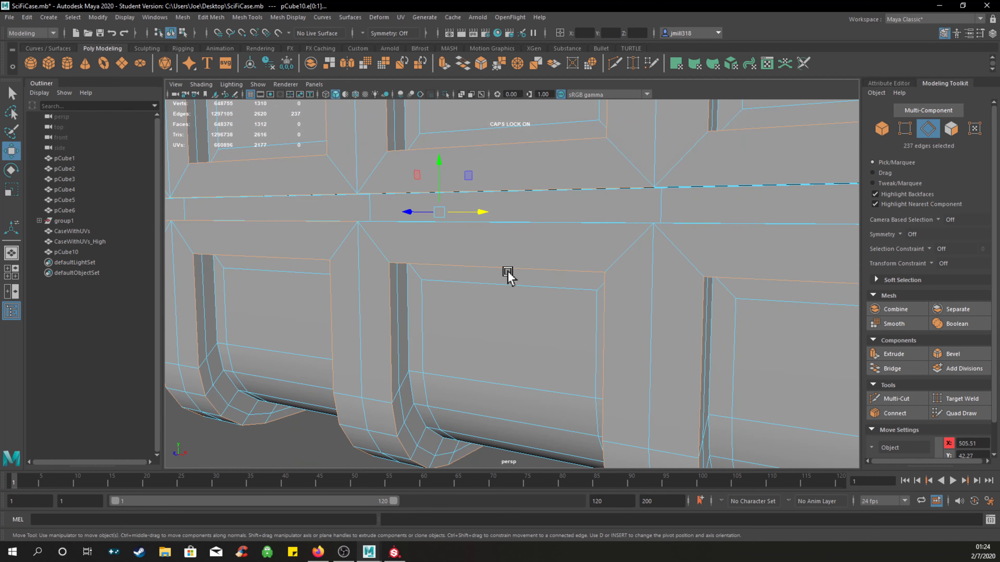
left_click(431, 228, "shift")
left_click(707, 225, "shift")
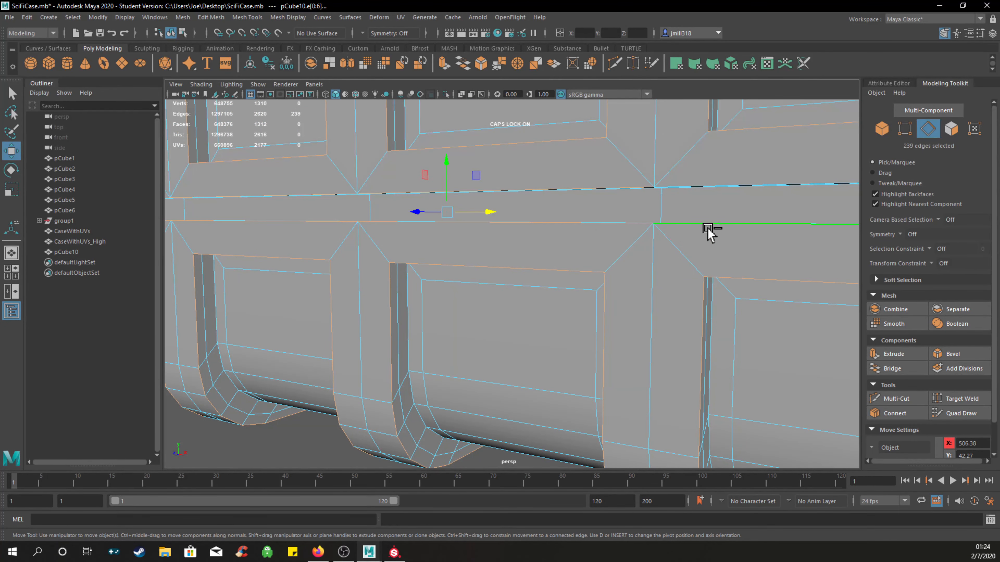
middle_click_drag(731, 228, 681, 248, "alt")
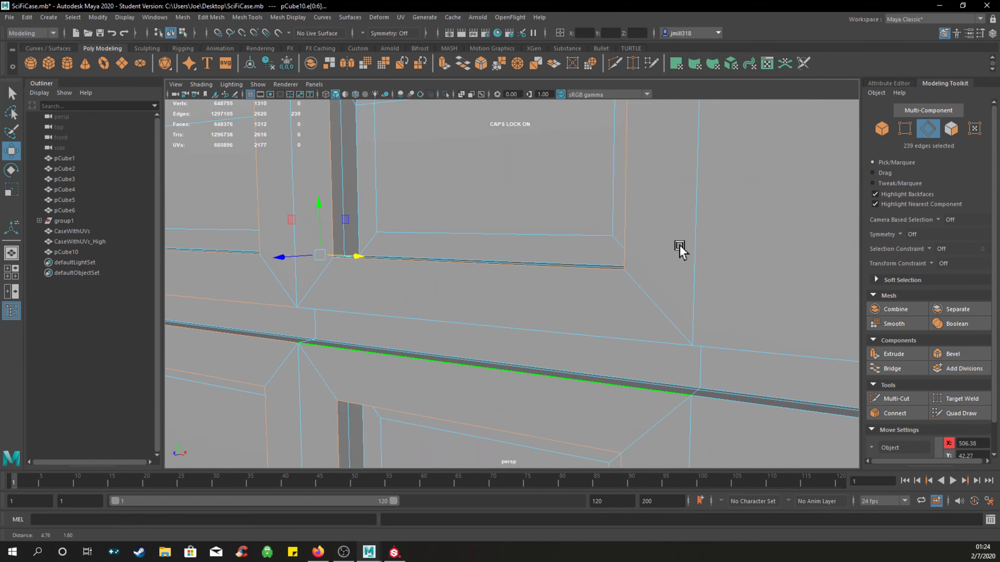
left_click(376, 309, "shift")
left_click(738, 343, "shift")
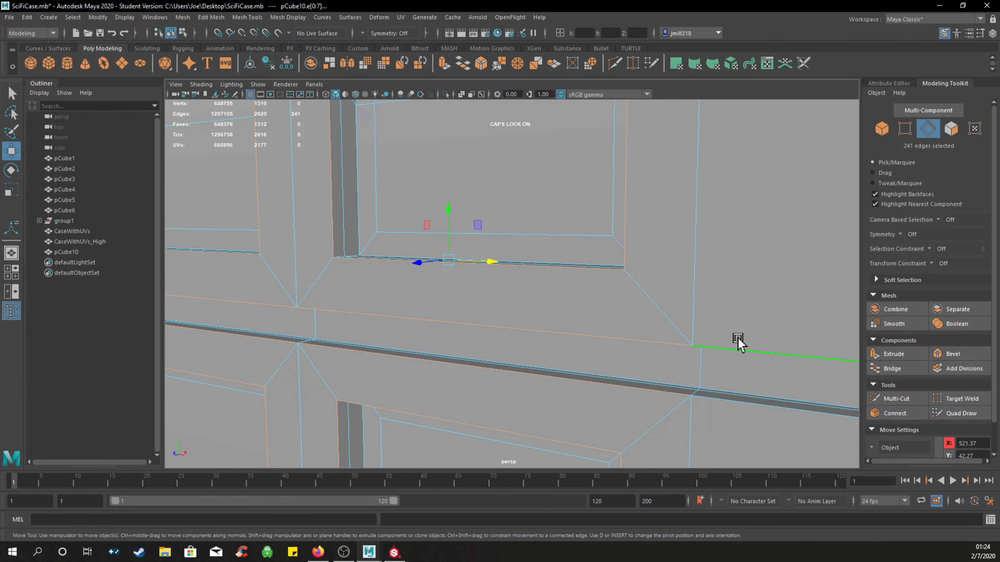
middle_click_drag(736, 341, 642, 346, "alt")
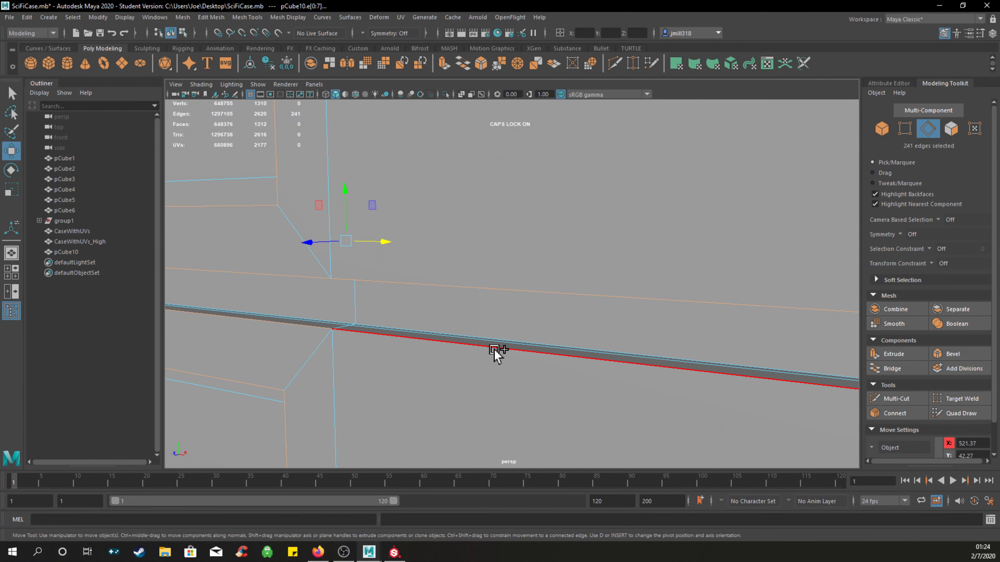
left_click(496, 349, "shift")
Start a new edge selection with both middle groove edges beside the last band and around the case's plain end.
left_click(408, 349)
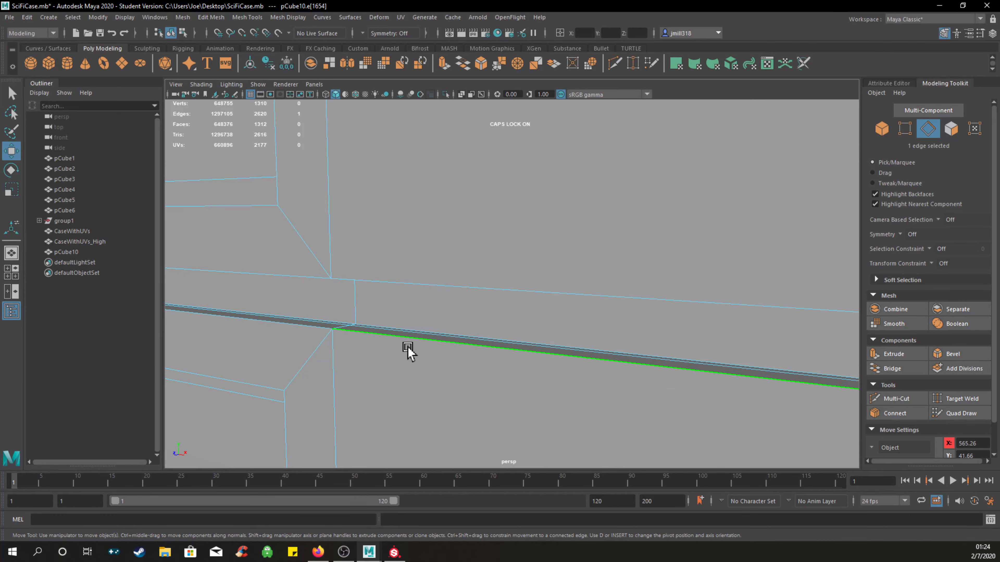
left_click(304, 330, "shift")
left_click(425, 286, "shift")
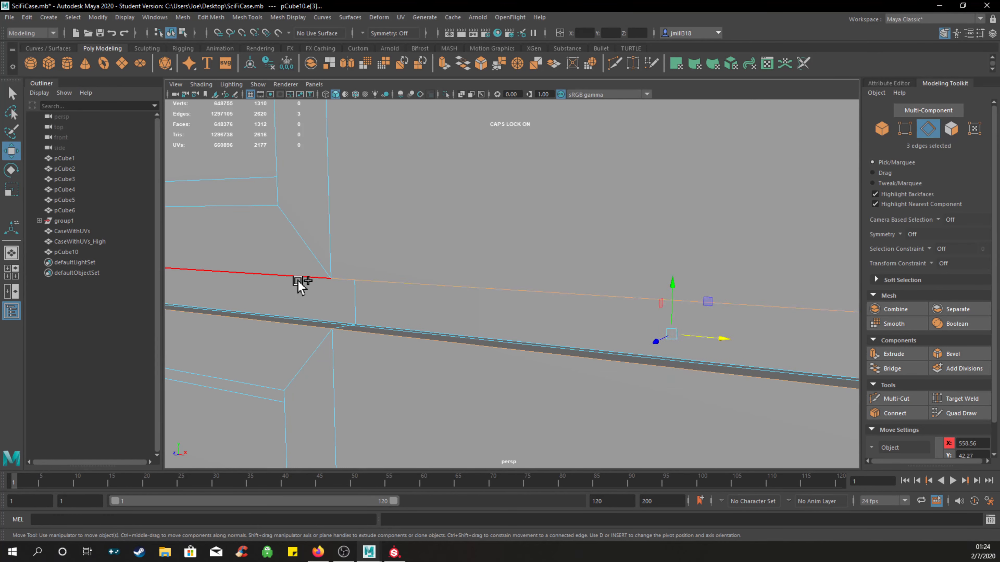
scroll(541, 289, "down", 5)
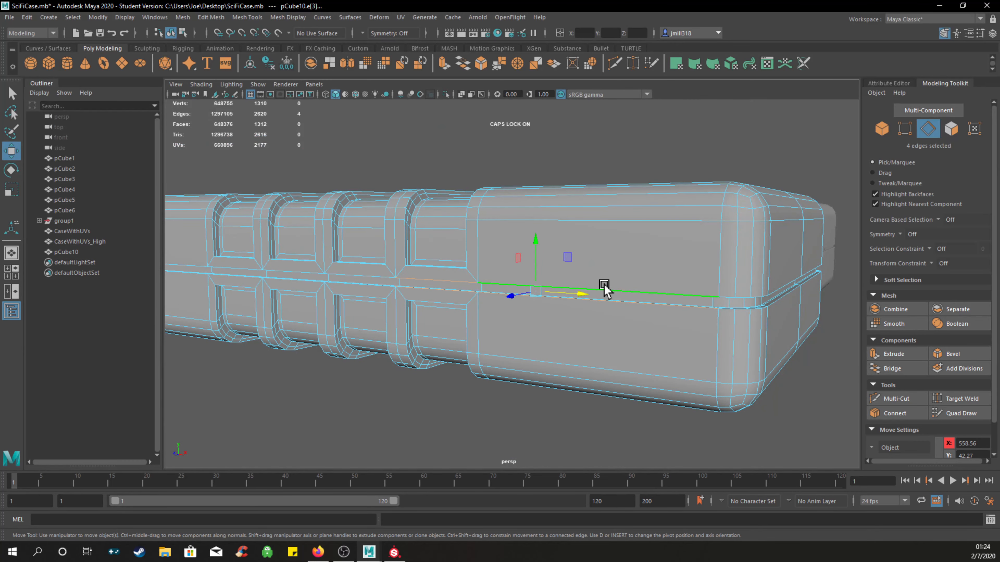
left_click_drag(604, 285, 592, 292, "alt")
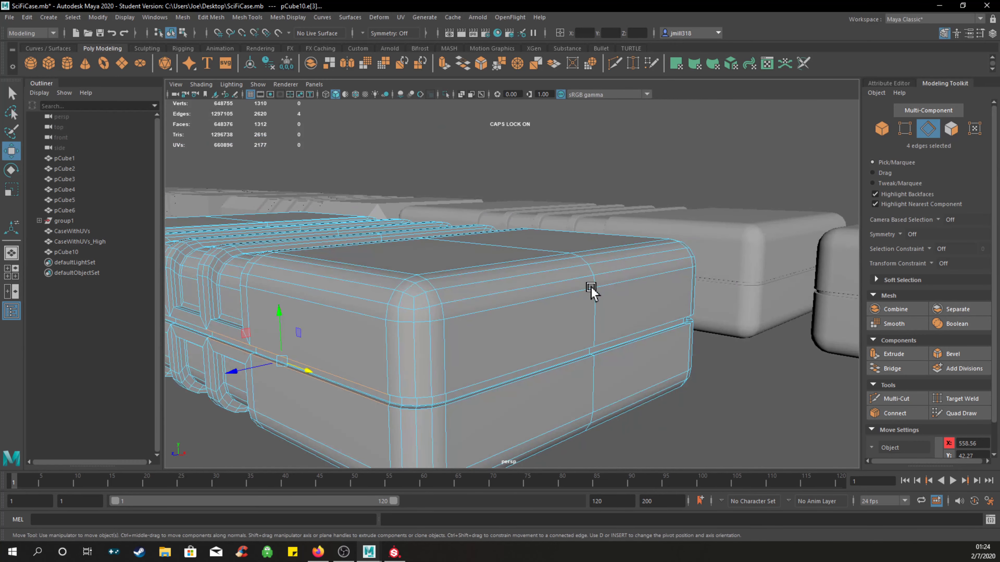
double_click(493, 377, "shift")
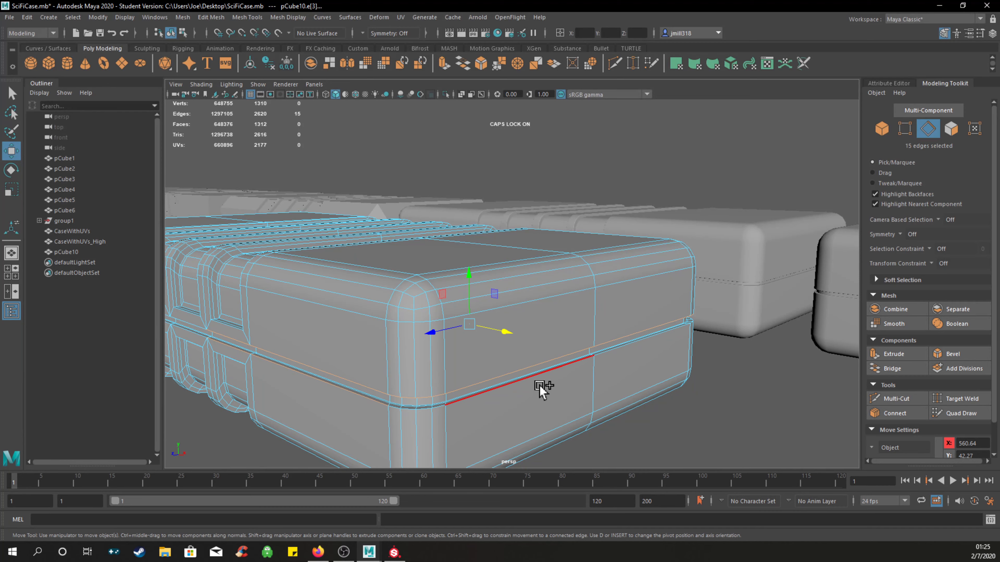
Add the middle groove's upper and lower edge segments between the recessed bands along the long side to the selection.
left_click_drag(683, 372, 710, 366, "alt")
scroll(551, 256, "up", 5)
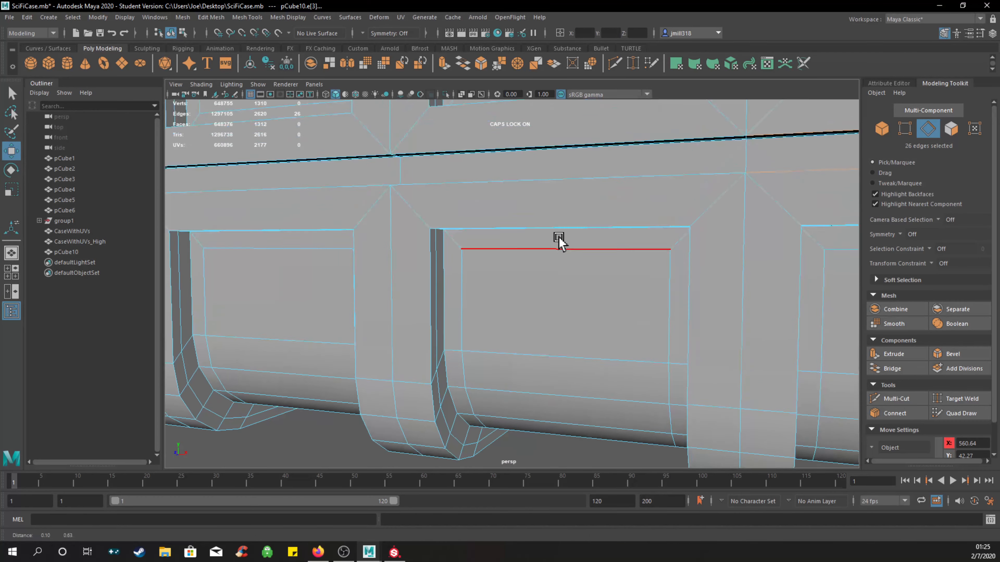
scroll(559, 252, "up", 5)
left_click(598, 260, "shift")
left_click(364, 271, "shift")
left_click(601, 311, "shift")
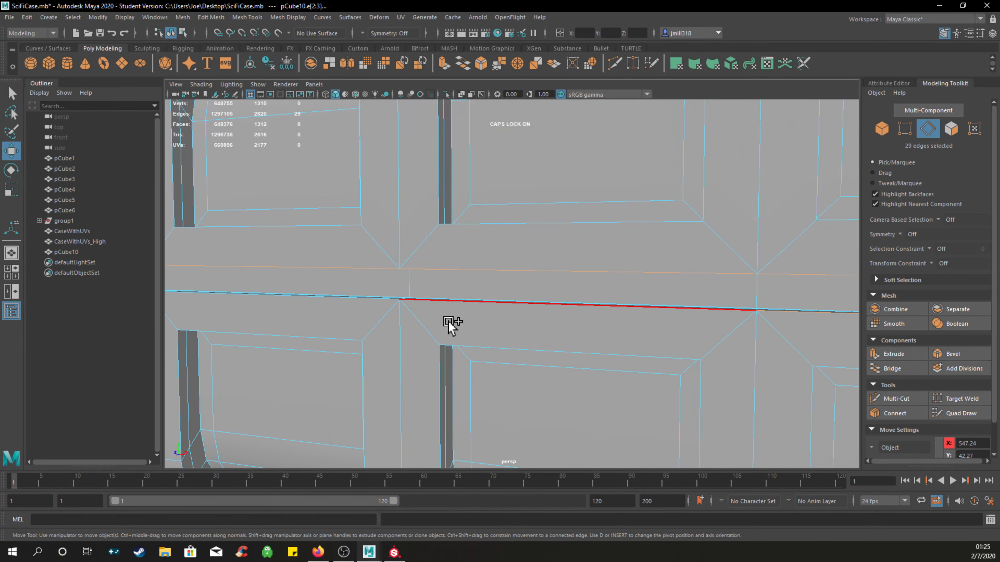
left_click(346, 302, "shift")
middle_click_drag(414, 321, 511, 332, "alt")
left_click(567, 333, "shift")
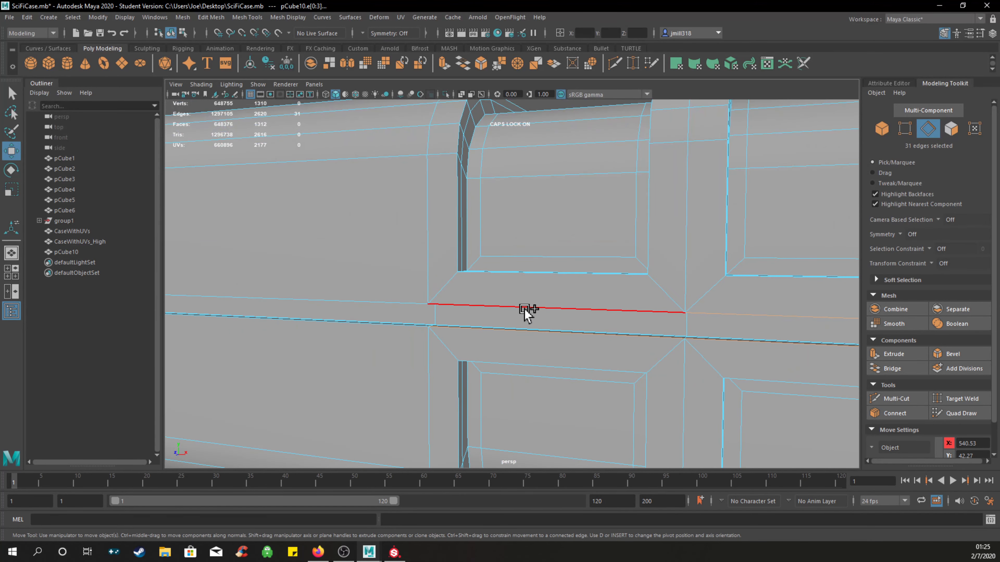
Complete the groove selection past the last band and around the opposite plain end with both its upper and lower edges.
left_click(524, 309, "shift")
double_click(365, 304, "shift")
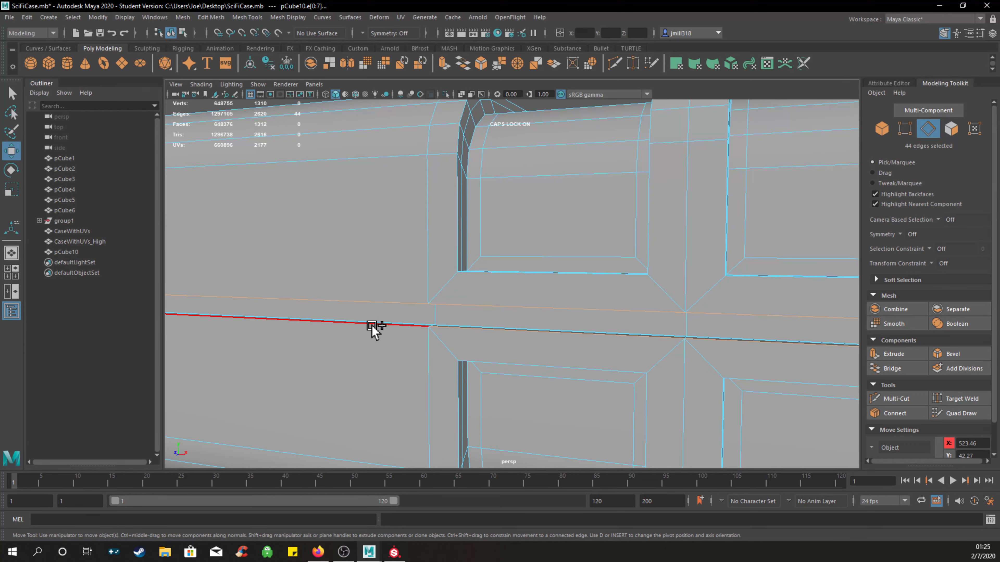
double_click(373, 326, "shift")
scroll(391, 361, "down", 5)
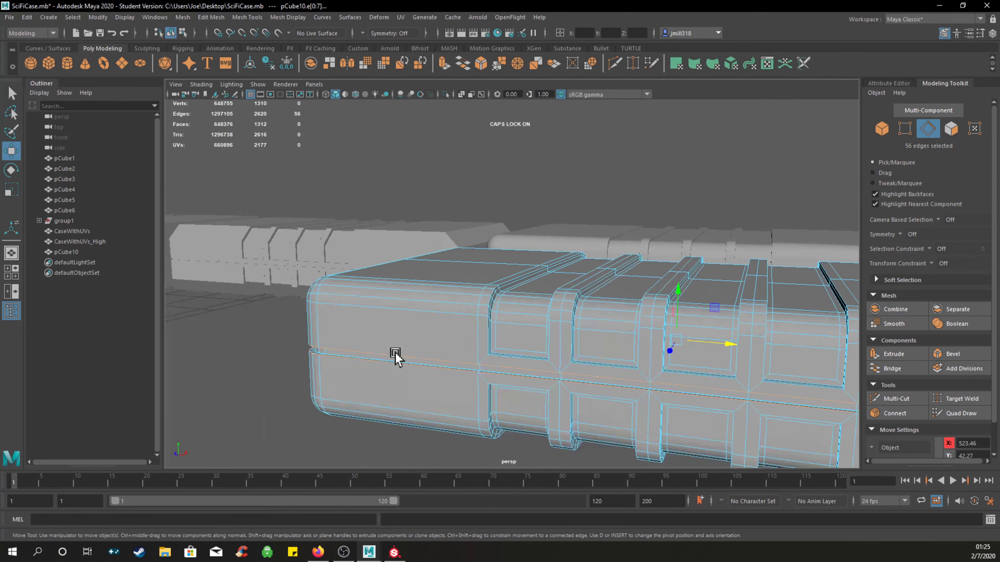
Add the remaining upper and lower groove edge segments beside the bands on the other long side to the selection.
scroll(395, 354, "down", 3)
left_click_drag(390, 341, 503, 342, "alt")
left_click_drag(672, 314, 579, 331, "alt")
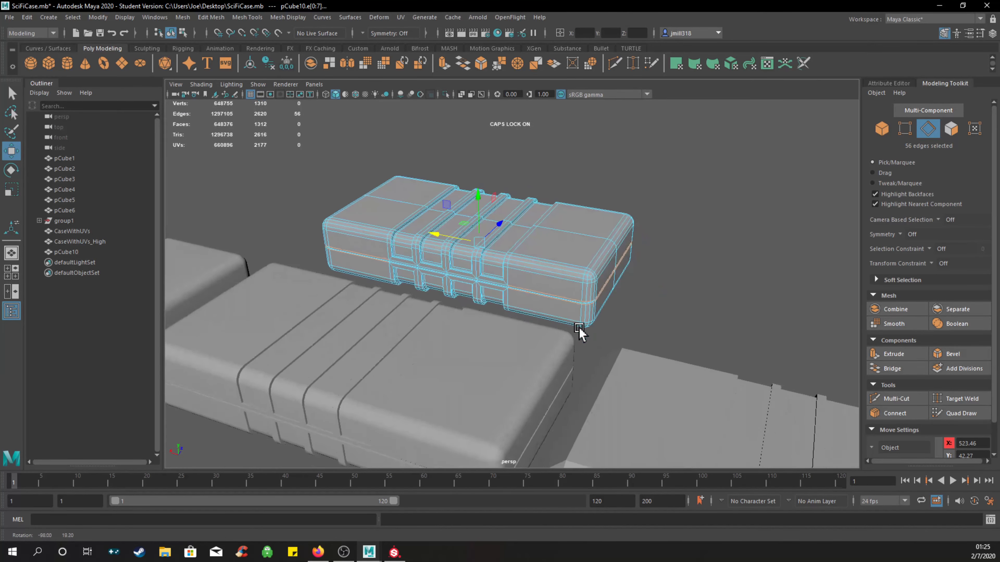
scroll(477, 296, "up", 10)
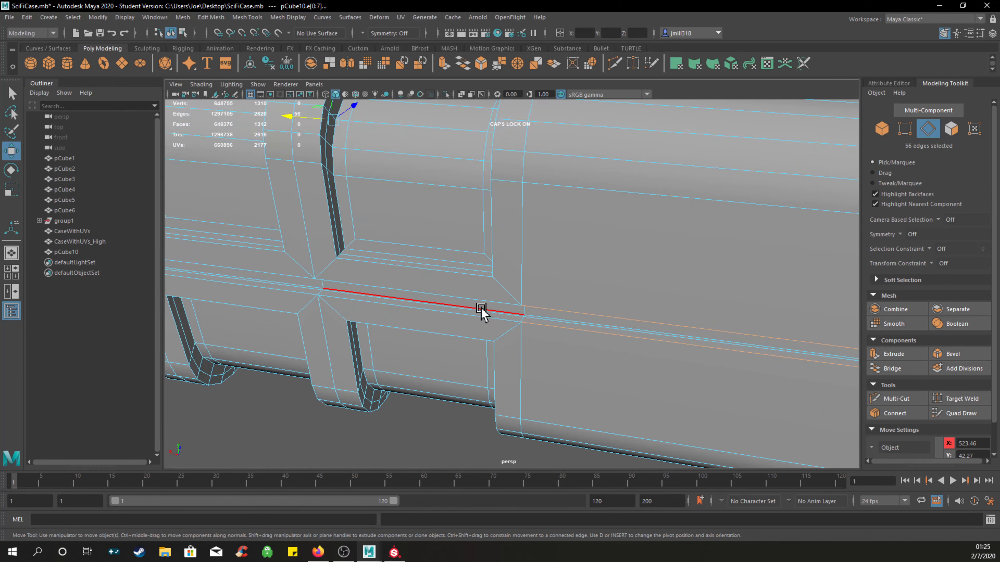
left_click_drag(481, 309, 541, 301, "alt")
left_click(539, 301, "shift")
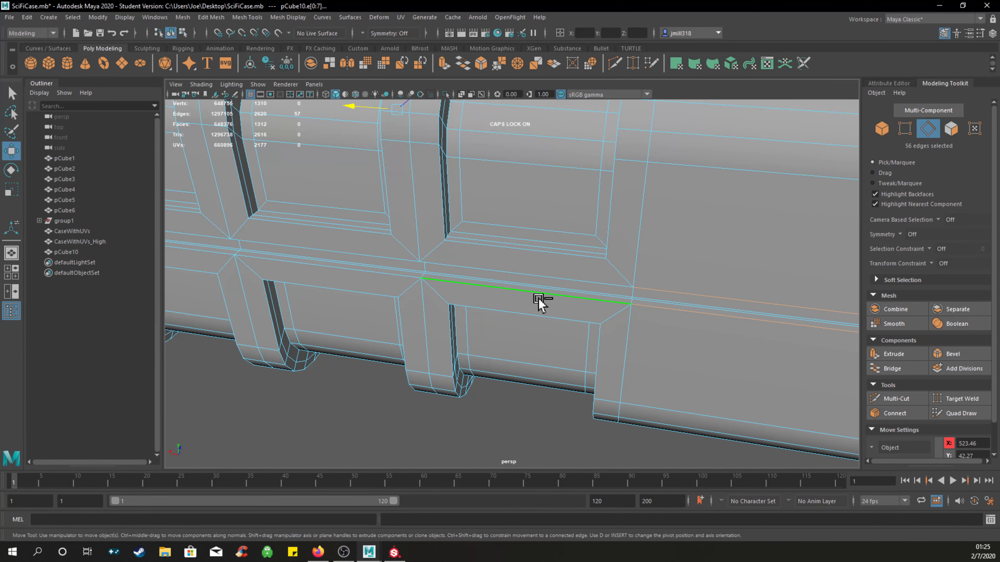
left_click(498, 277, "shift")
left_click(381, 260, "shift")
left_click(381, 269, "shift")
left_click(209, 255, "shift")
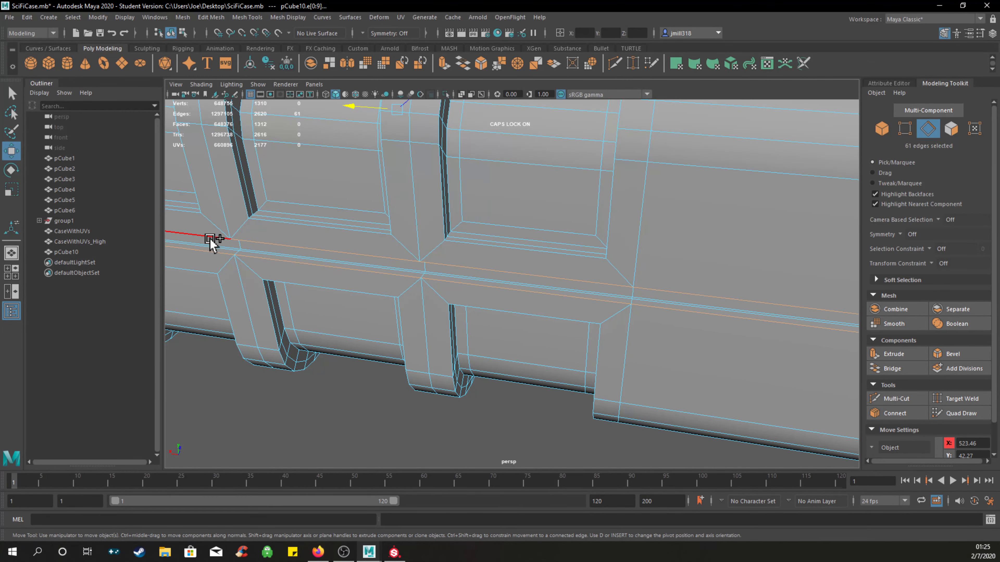
left_click(210, 237, "shift")
middle_click_drag(315, 298, 765, 350, "alt")
left_click(496, 269, "shift")
left_click(489, 285, "shift")
Add the outer edge loops of the recessed bands on the upper and lower halves of the case to the selection.
left_click_drag(466, 320, 618, 306, "alt")
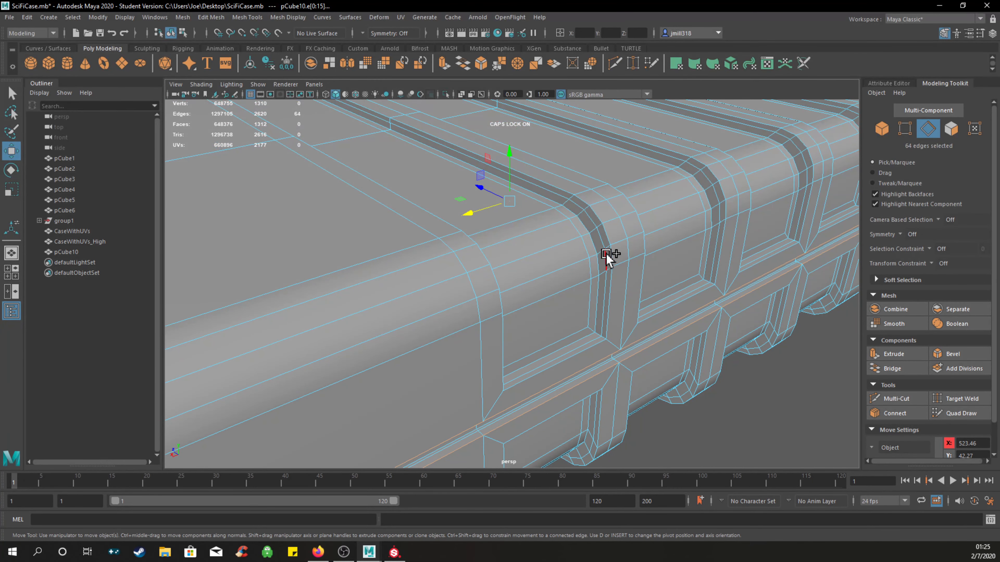
double_click(607, 237, "shift")
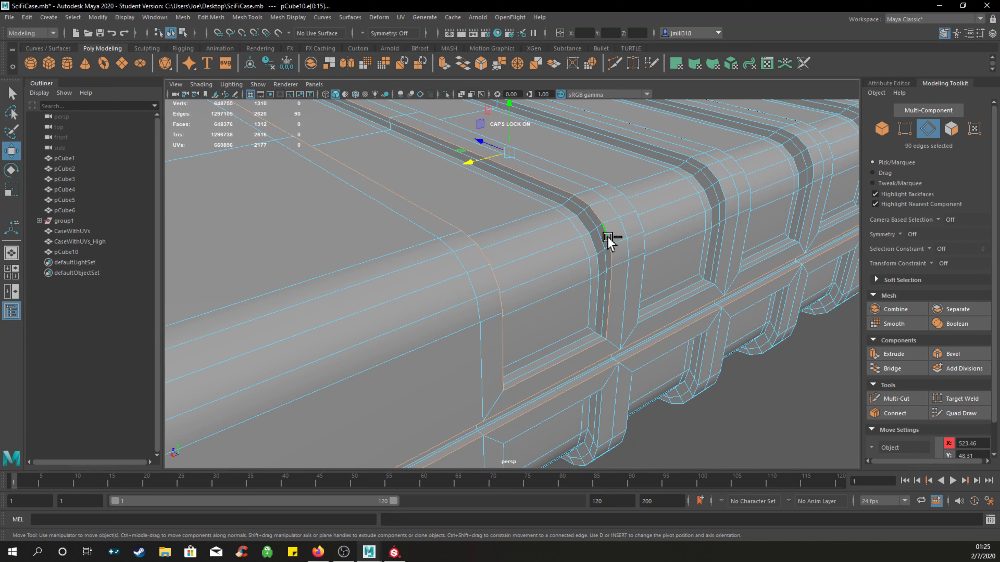
double_click(642, 228, "shift")
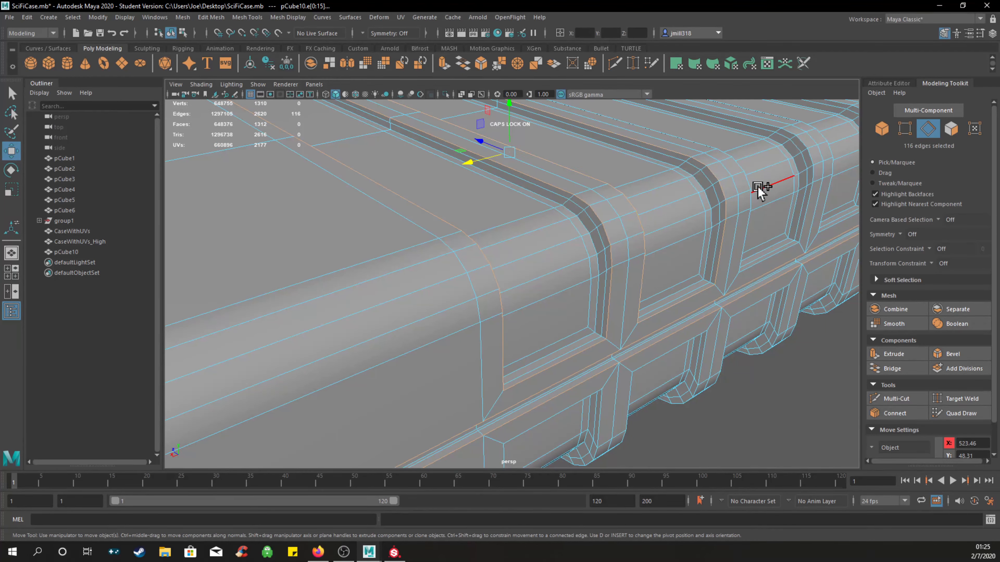
double_click(752, 199, "shift")
double_click(609, 411, "shift")
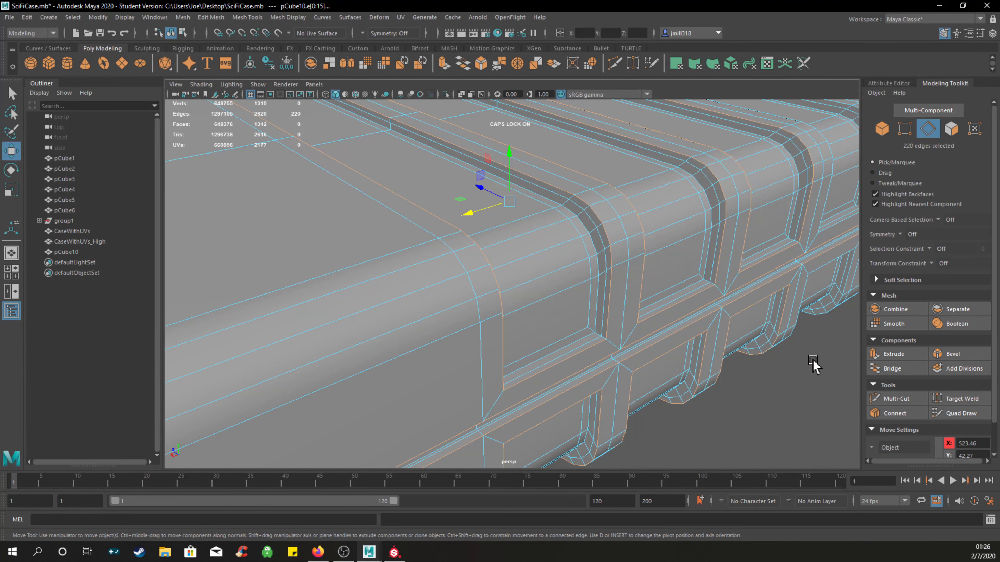
left_click_drag(792, 402, 596, 420, "alt")
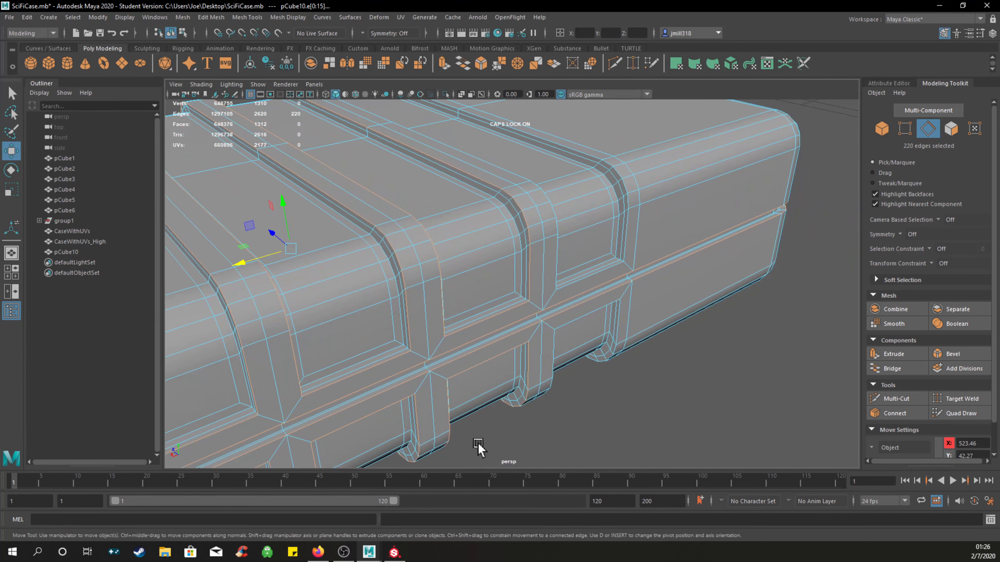
double_click(628, 232, "shift")
double_click(618, 315, "shift")
Check the selected groove and band edges along the long side, the corners and the plain ends of the case.
left_click_drag(667, 402, 623, 380, "alt")
middle_click_drag(542, 349, 733, 289, "alt")
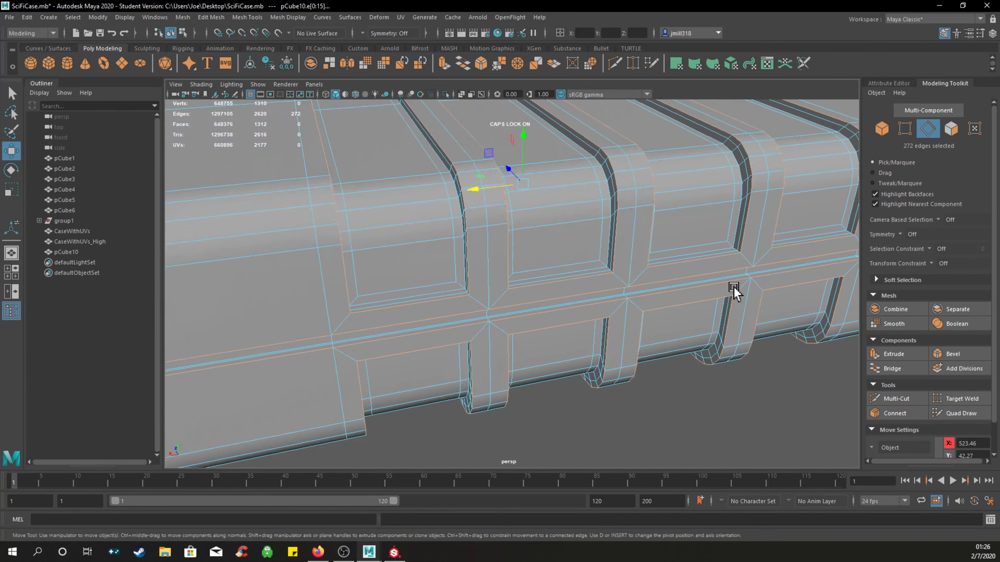
middle_click_drag(387, 337, 836, 235, "alt")
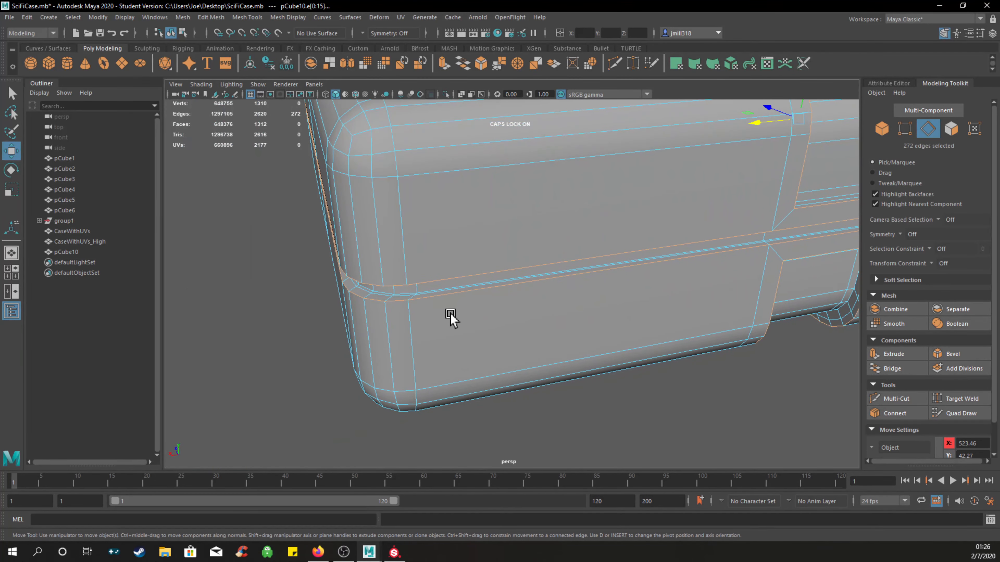
middle_click_drag(538, 305, 637, 340, "alt")
left_click_drag(480, 311, 641, 300, "alt")
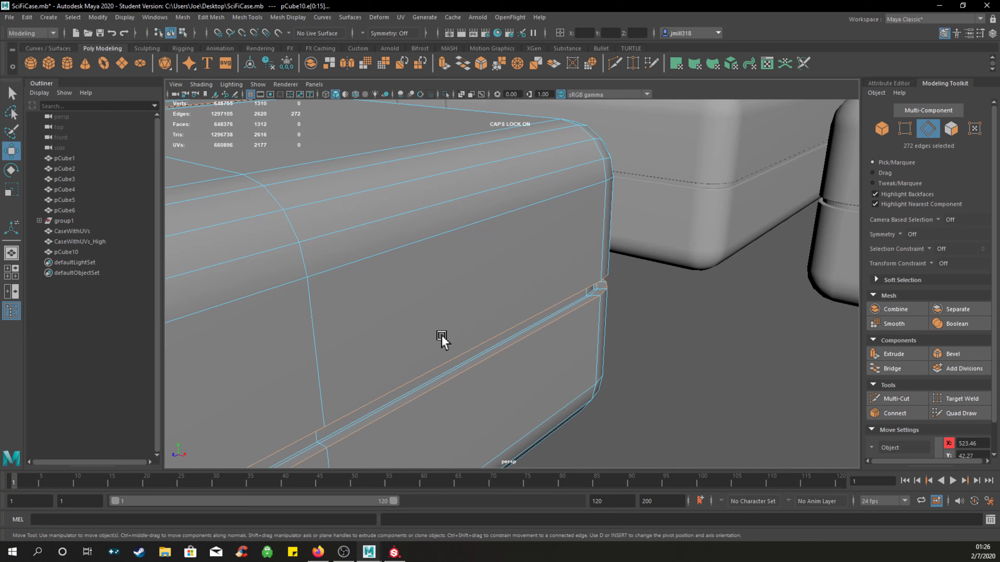
middle_click_drag(440, 335, 693, 248, "alt")
scroll(582, 311, "down", 8)
middle_click_drag(472, 280, 589, 317, "alt")
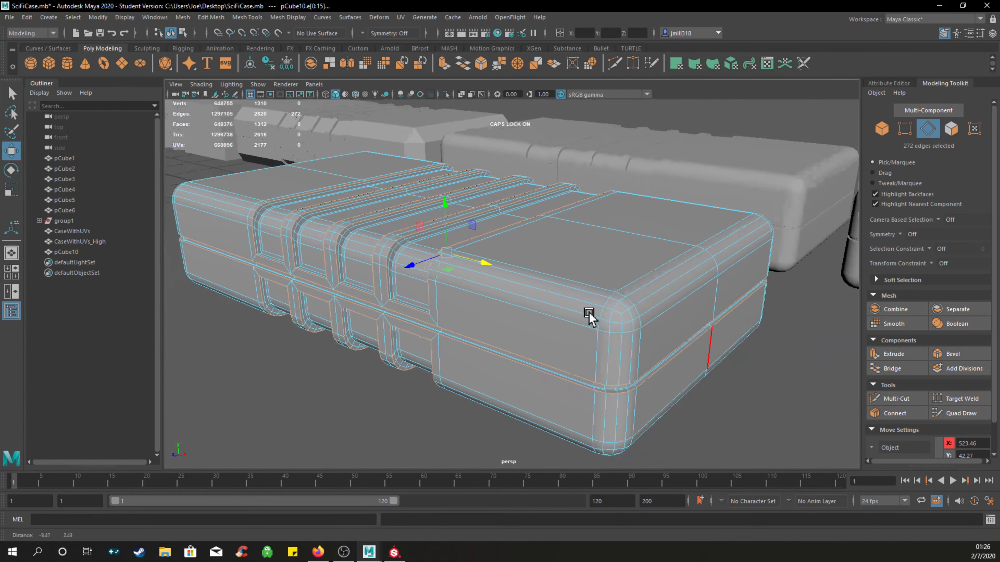
left_click_drag(512, 308, 557, 335, "alt")
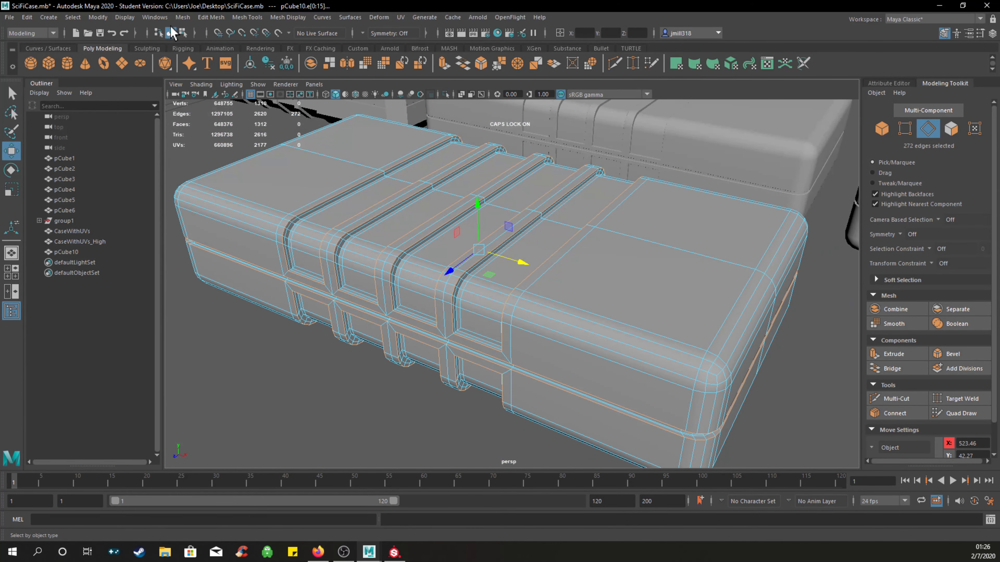
Bevel the selected groove and band edges with a fraction of 0.25 and 3 segments.
left_click(211, 18)
left_click(229, 59)
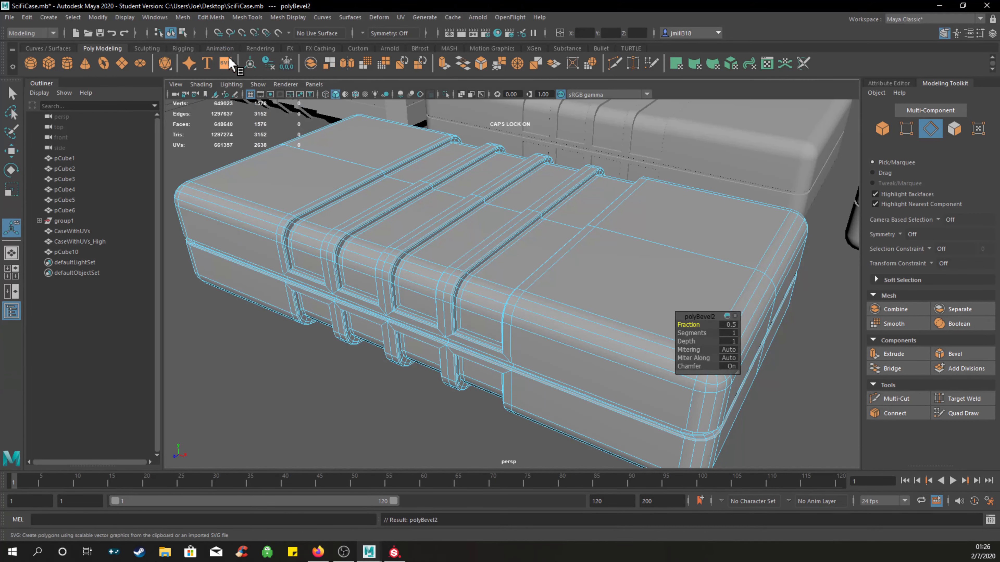
scroll(505, 306, "up", 6)
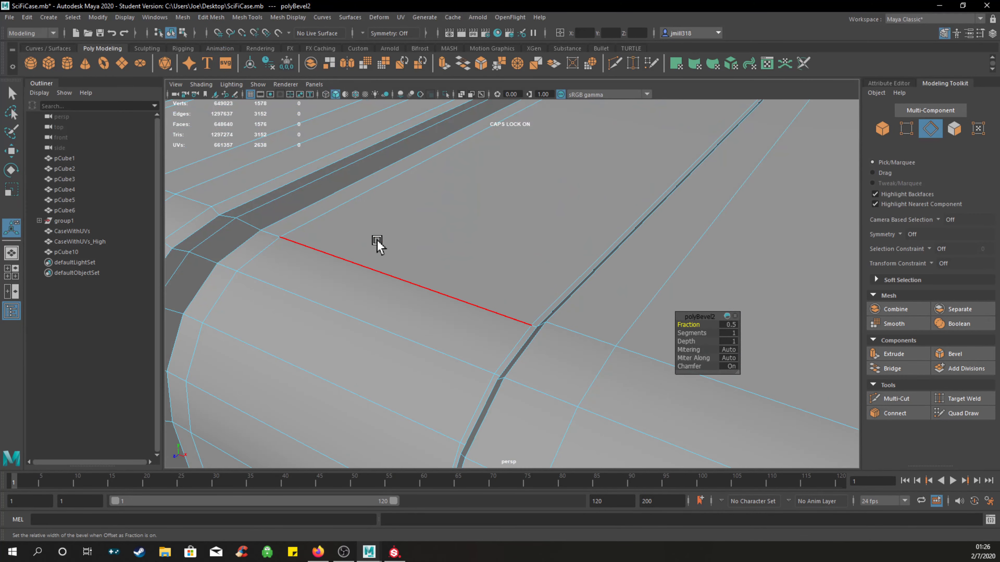
middle_click_drag(358, 232, 454, 252, "alt")
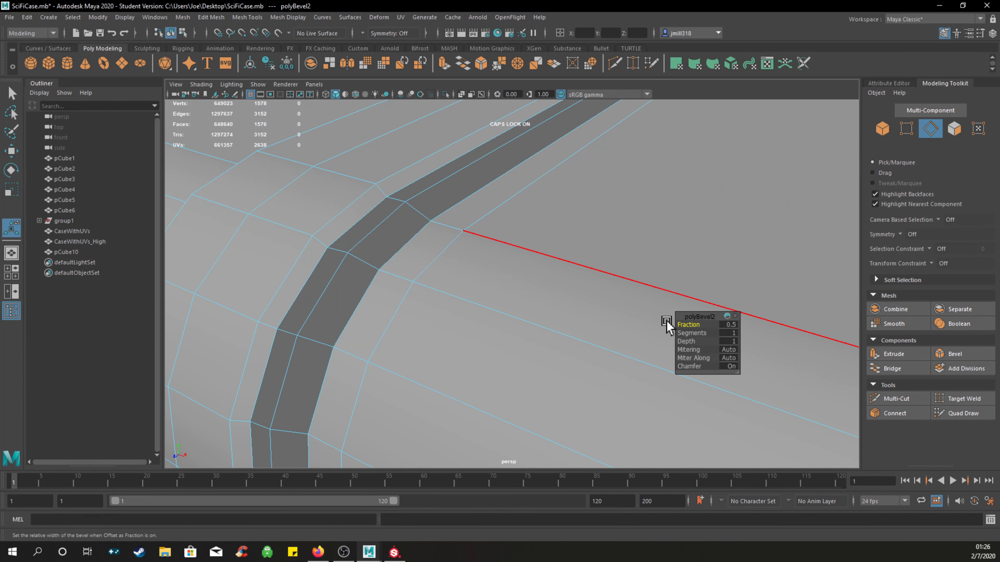
left_click_drag(686, 322, 685, 320)
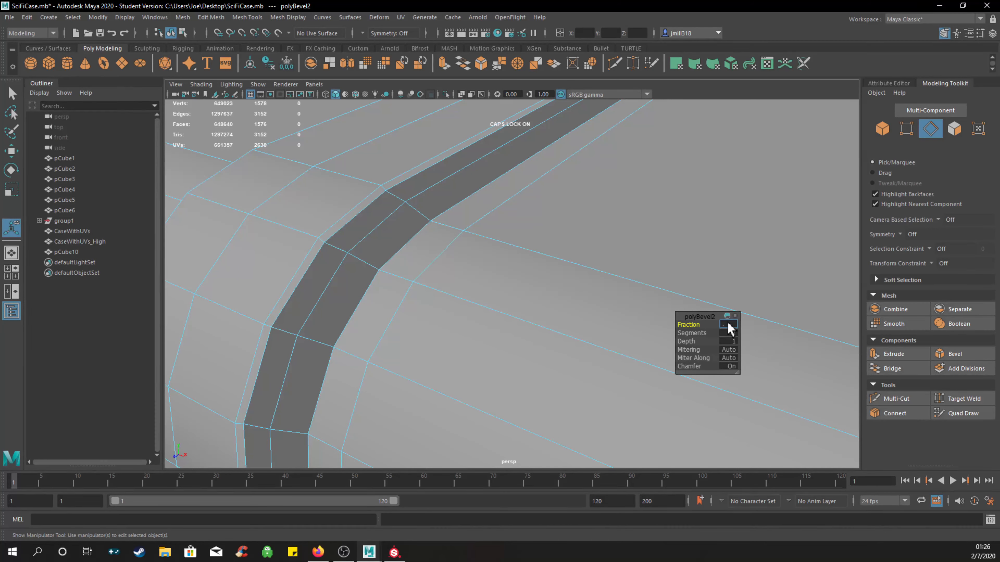
type("5")
key("Return")
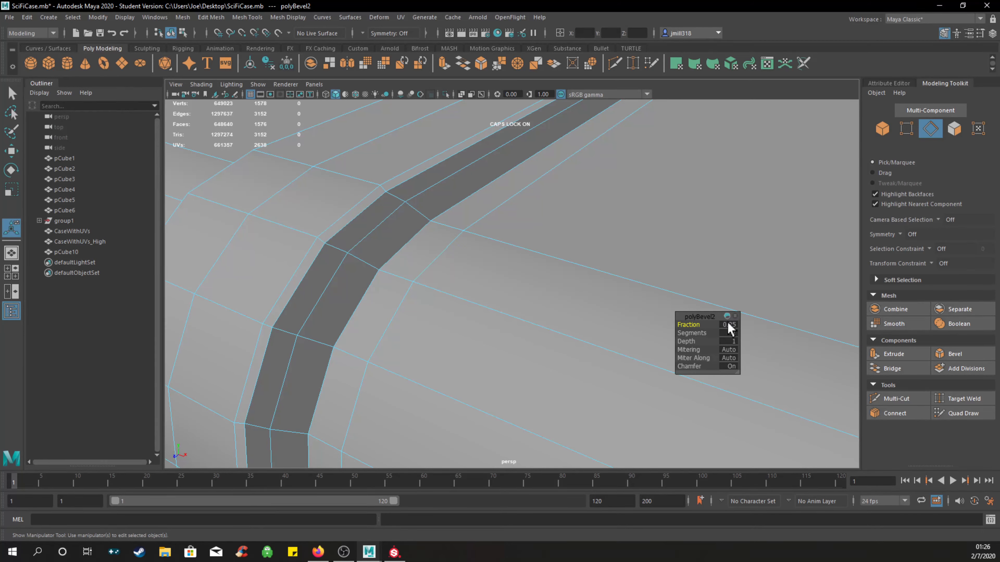
mouse_move(706, 334)
left_mouse_down()
mouse_move(717, 333)
mouse_move(685, 335)
mouse_move(697, 333)
left_mouse_up()
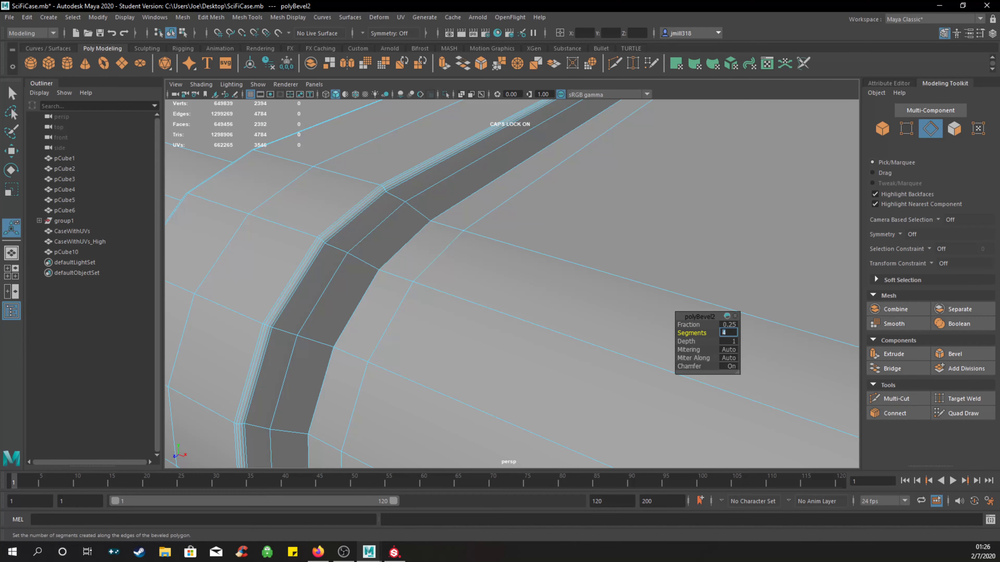
type("3")
key("Return")
Return the beveled case to object mode and clear the selection.
left_click(454, 304)
scroll(453, 303, "down", 10)
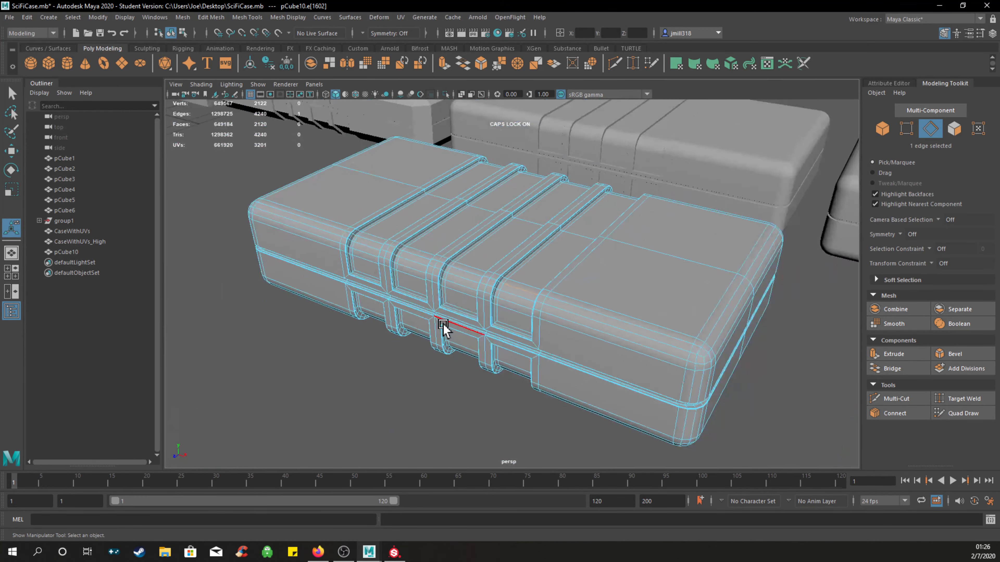
scroll(443, 331, "down", 2)
right_click_drag(344, 264, 379, 287)
right_click_drag(330, 345, 361, 255)
Inspect the shading of the beveled bands and middle groove, comparing the case with the neighbouring versions.
scroll(524, 362, "up", 5)
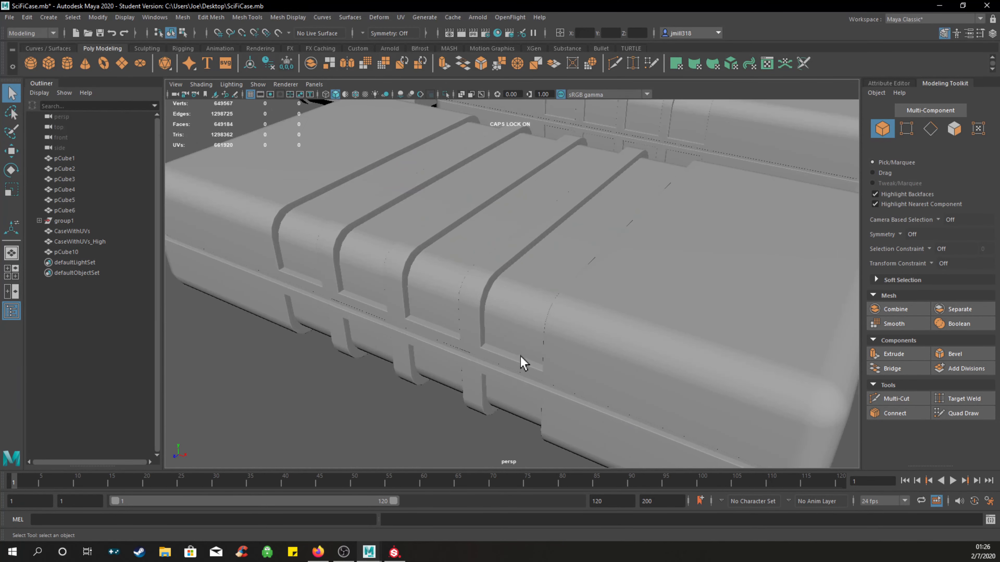
scroll(486, 298, "up", 3)
mouse_move(535, 349)
left_mouse_down("alt")
mouse_move(504, 337)
mouse_move(524, 331)
mouse_move(534, 354)
left_mouse_up("alt")
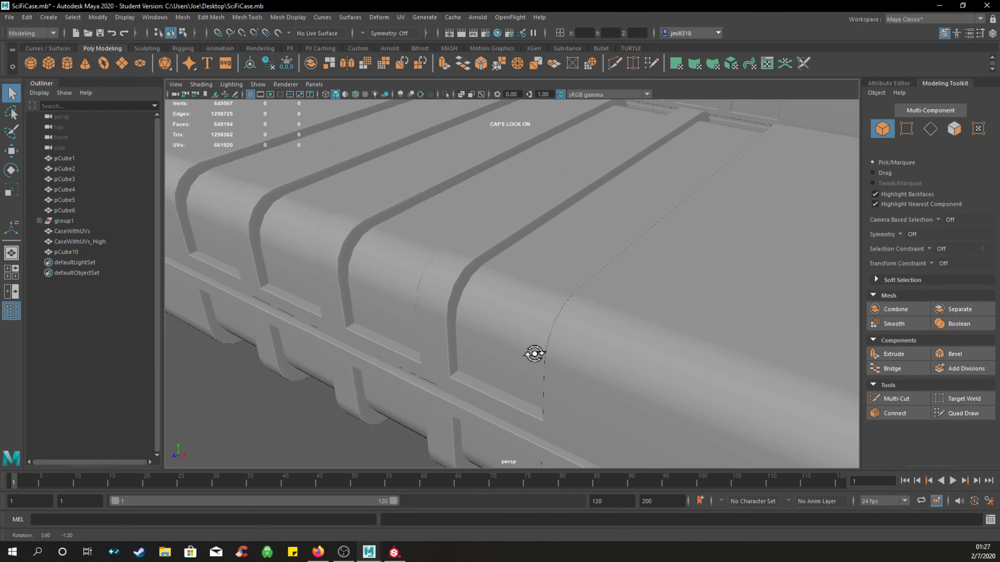
scroll(543, 350, "down", 5)
middle_click_drag(627, 324, 518, 333, "alt")
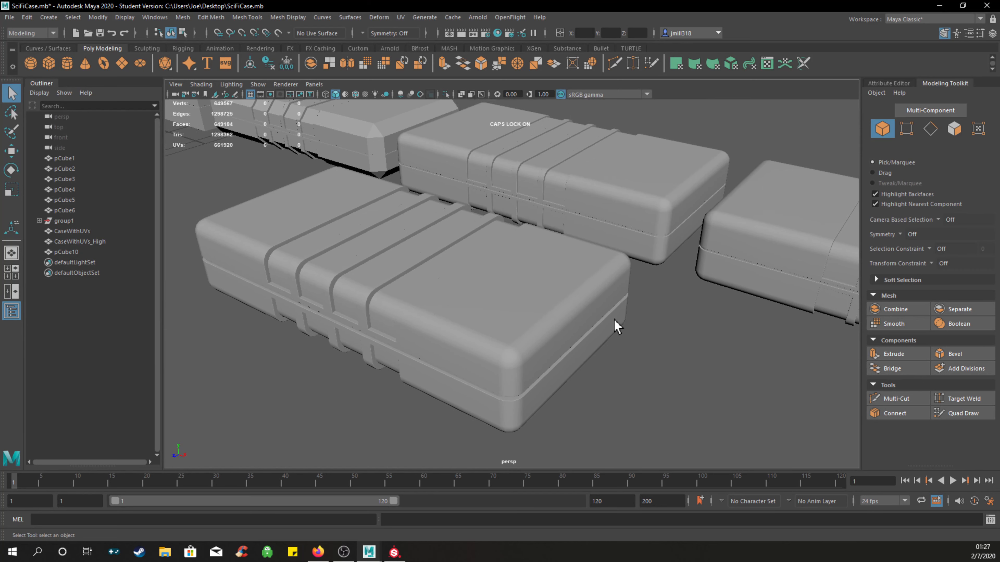
left_click_drag(614, 319, 624, 332, "alt")
middle_click_drag(637, 327, 510, 303, "alt")
scroll(512, 309, "down", 3)
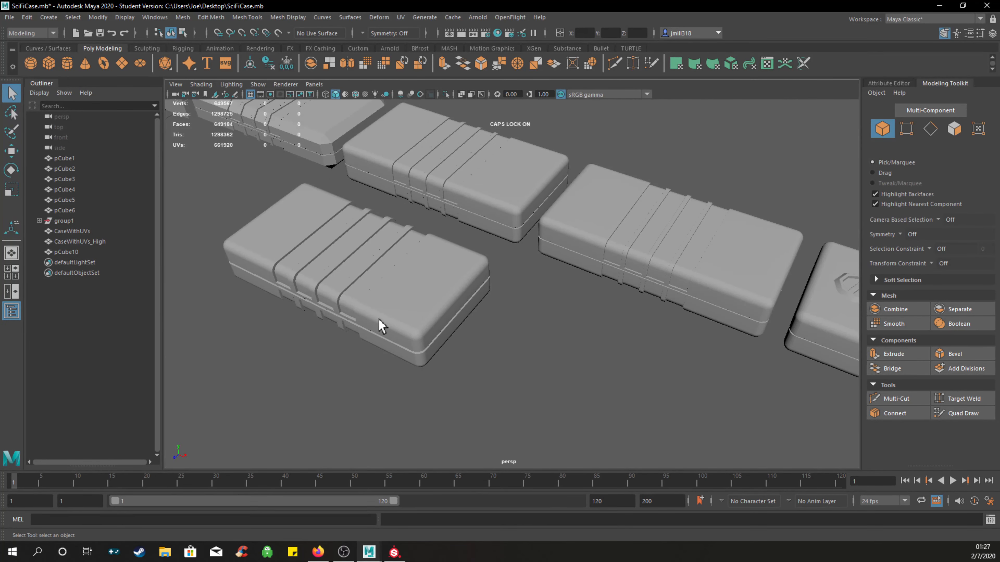
Move the beveled case pCube10 along its long axis to a place in front of pCube6.
left_click(360, 306)
key("w")
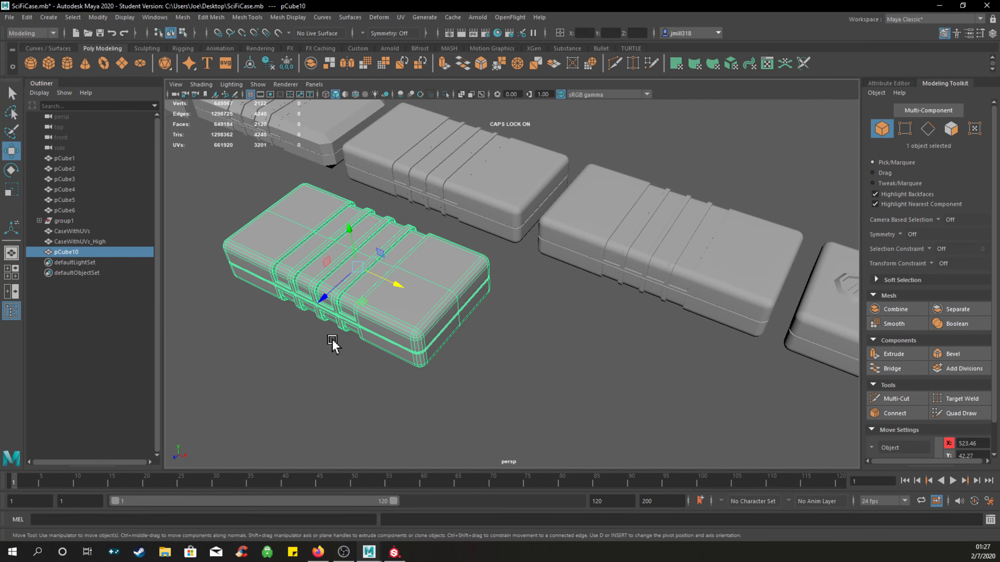
left_click_drag(380, 280, 624, 366)
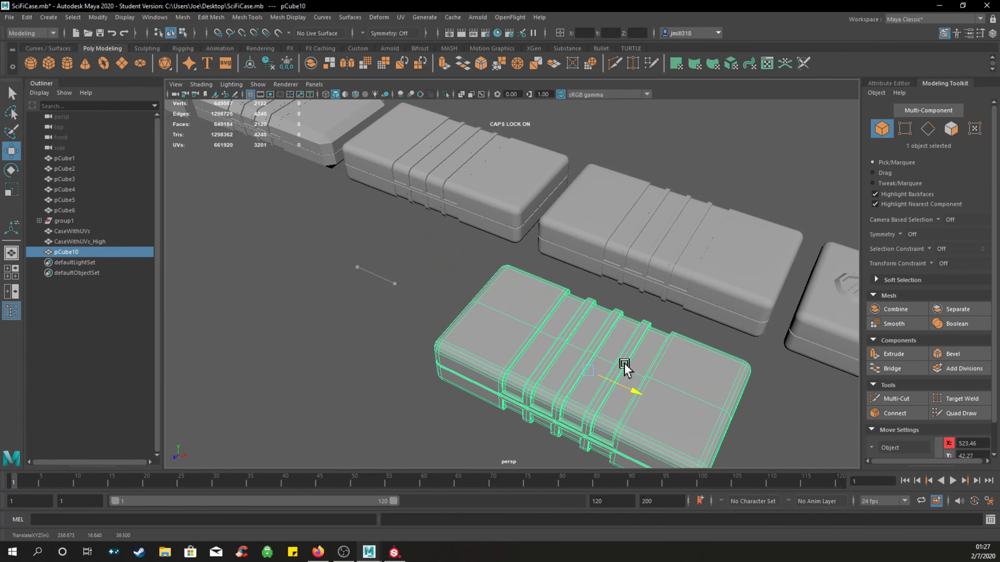
Select the neighbouring case pCube6 and review the more detailed case versions further along the row.
left_click(692, 264)
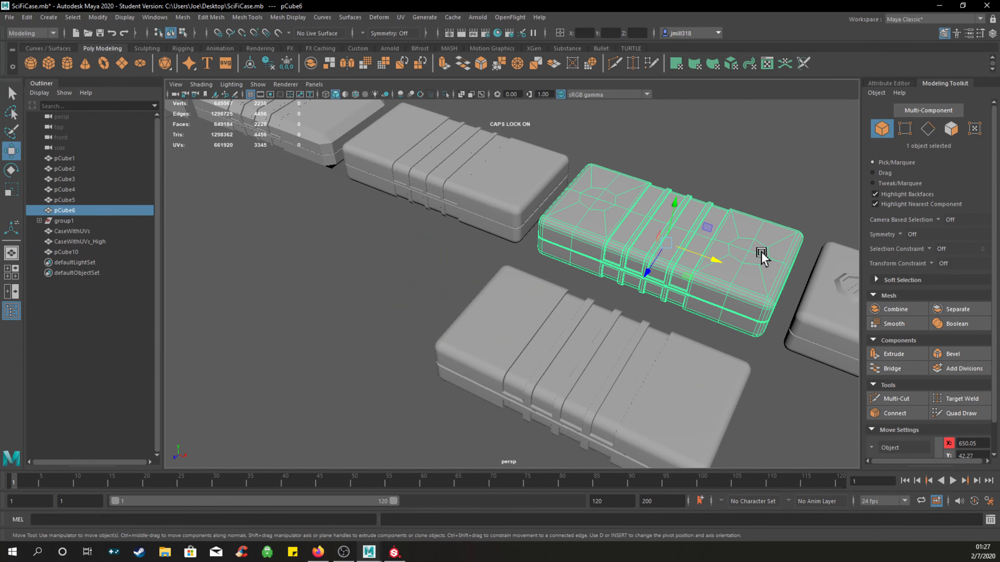
middle_click_drag(804, 412, 551, 353, "alt")
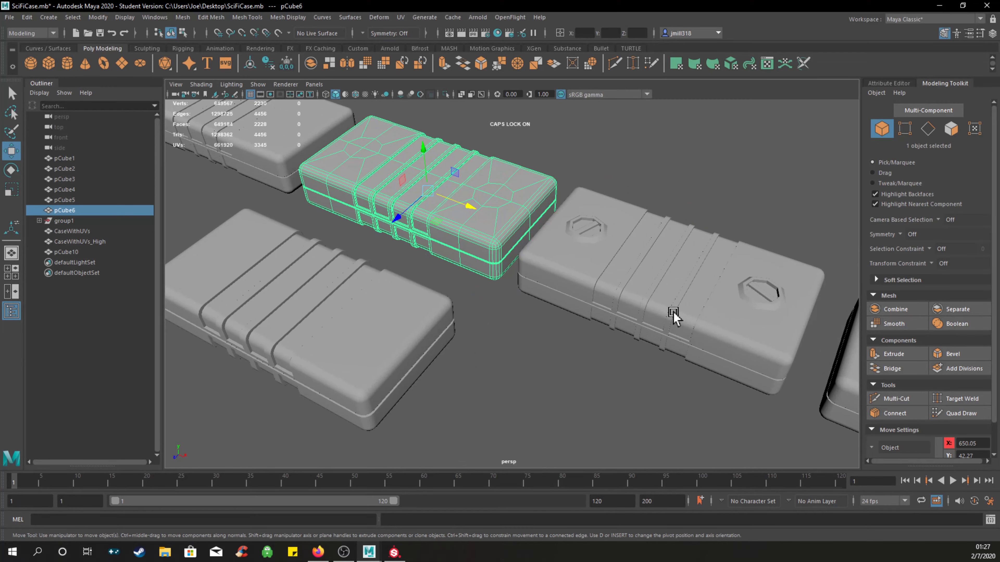
scroll(672, 311, "down", 3)
middle_click_drag(686, 345, 588, 352, "alt")
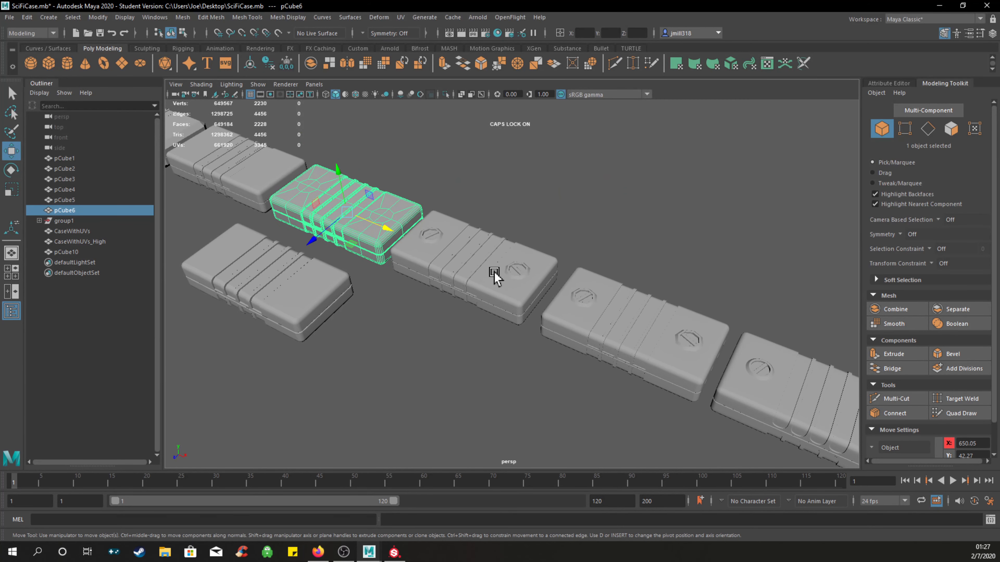
Select the neighbouring case pCube7 with the octagonal recesses and compare its lid with the beveled case in front.
left_click(470, 258)
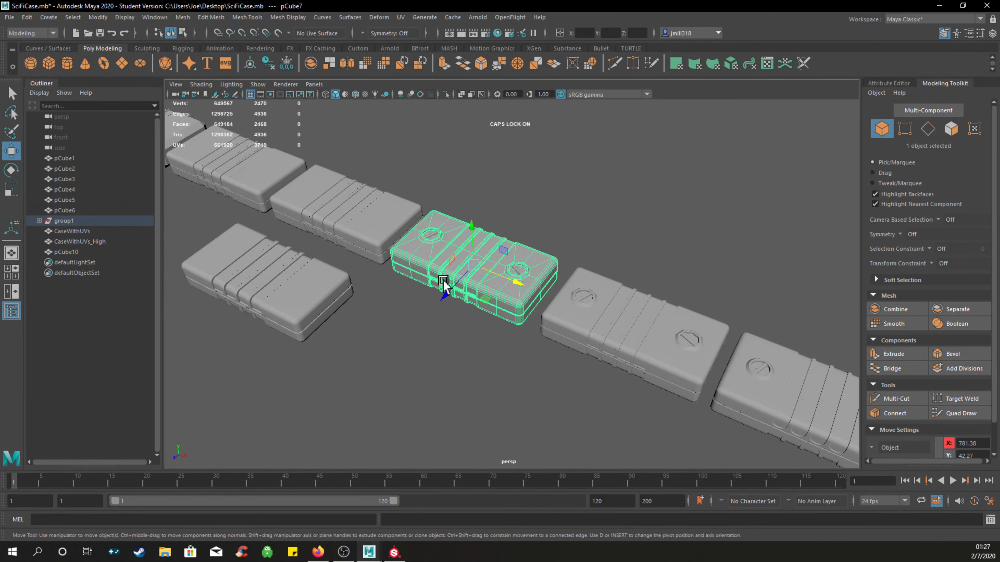
middle_click_drag(378, 299, 505, 278, "alt")
scroll(357, 278, "up", 5)
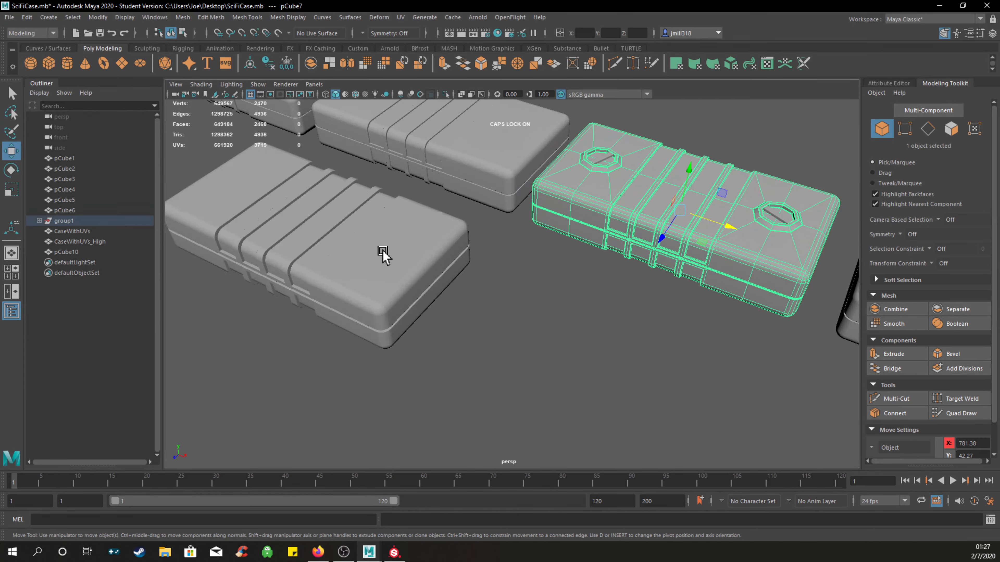
Extrude the four large top faces at both ends of pCube10 together with an offset of 5.6.
middle_click_drag(383, 252, 516, 328, "alt")
left_click(466, 324)
middle_click_drag(596, 355, 644, 320, "alt")
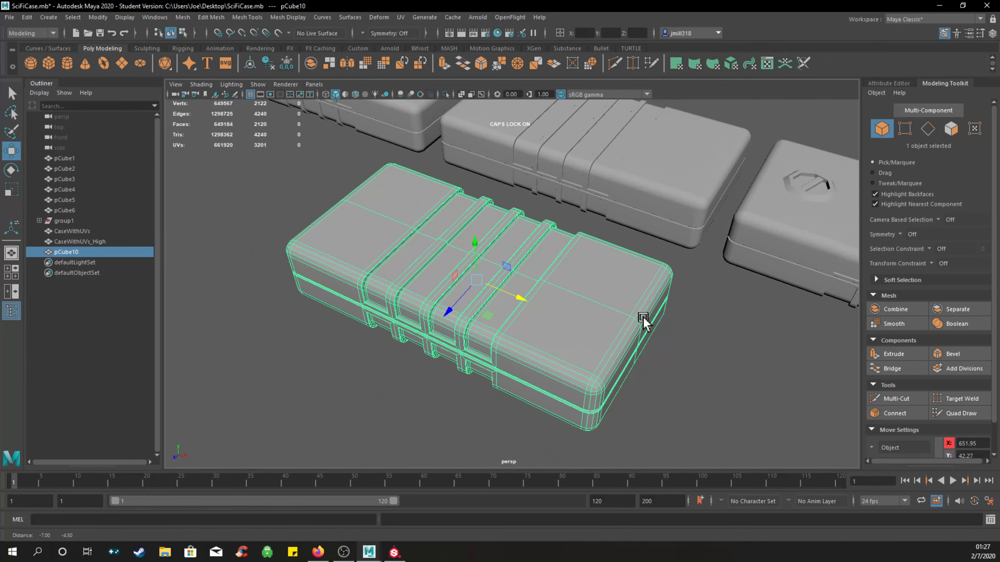
right_click_drag(606, 284, 605, 296)
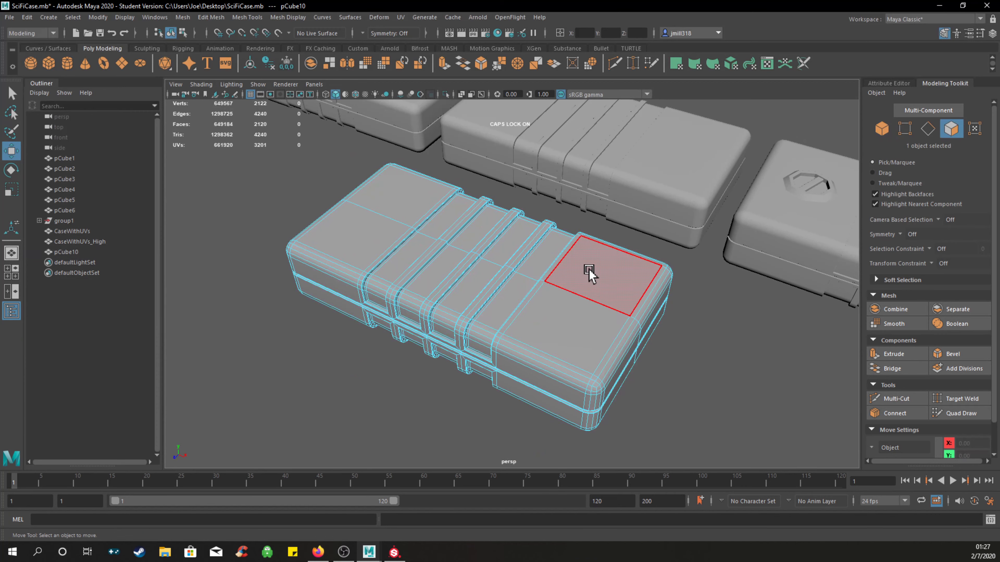
left_click(589, 272)
left_click(544, 319, "shift")
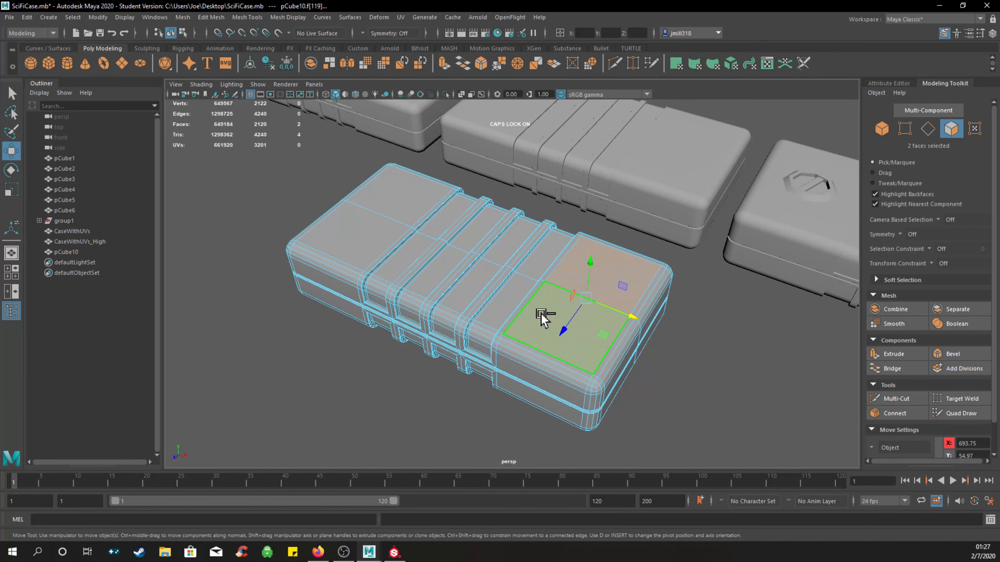
left_click(403, 201, "shift")
left_click(373, 226, "shift")
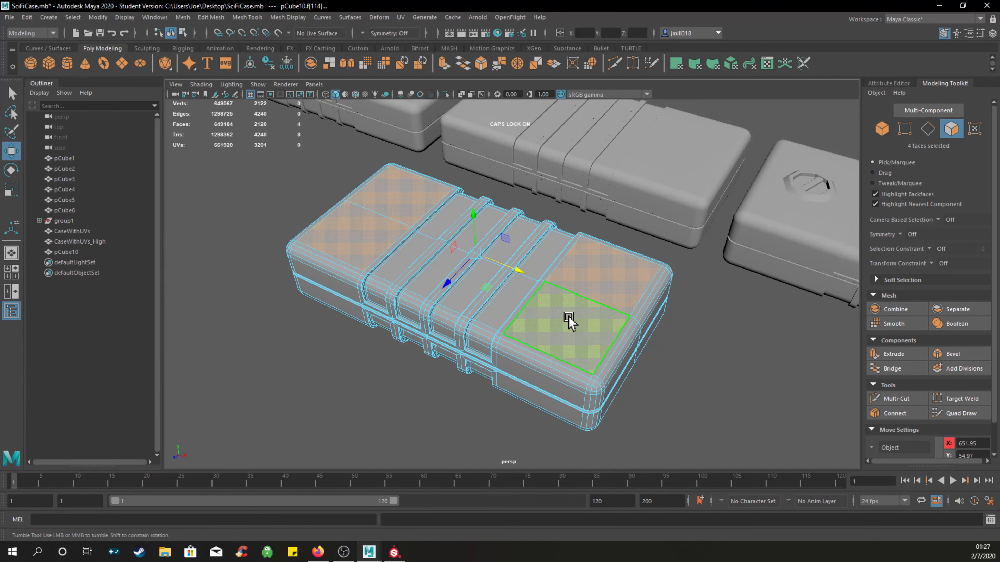
left_click_drag(569, 318, 574, 327, "alt")
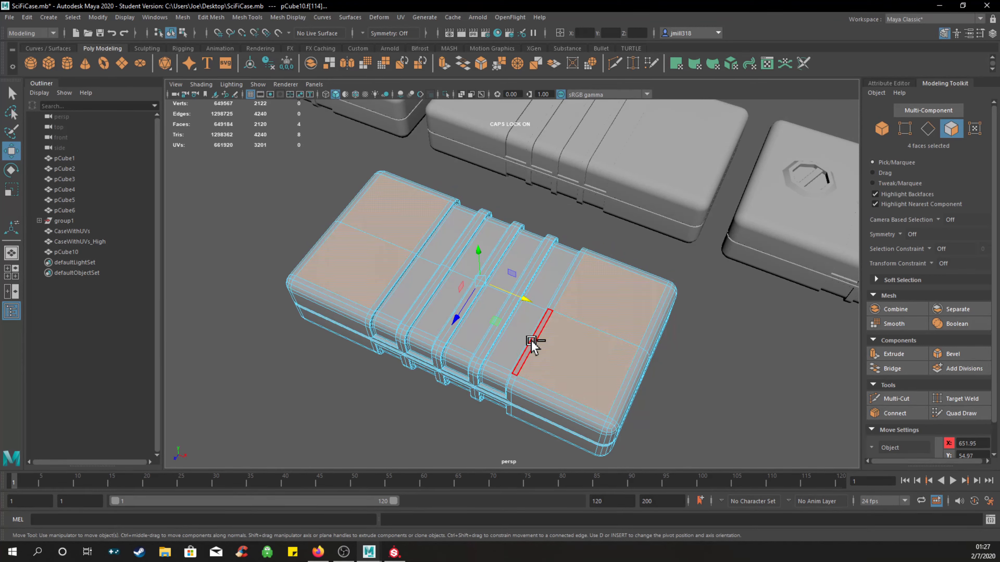
key("ctrl+e")
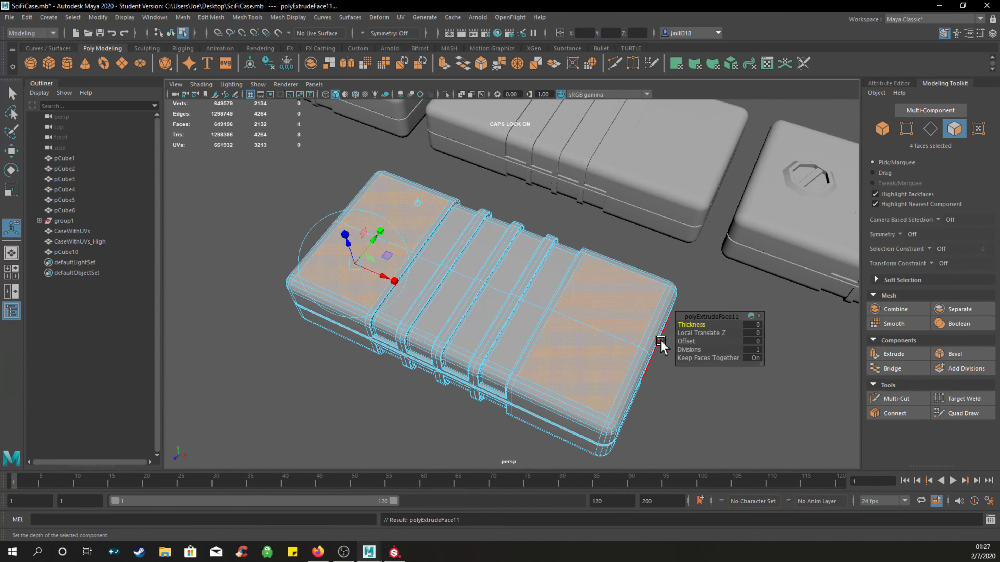
left_click(688, 342)
left_click_drag(708, 342, 770, 344)
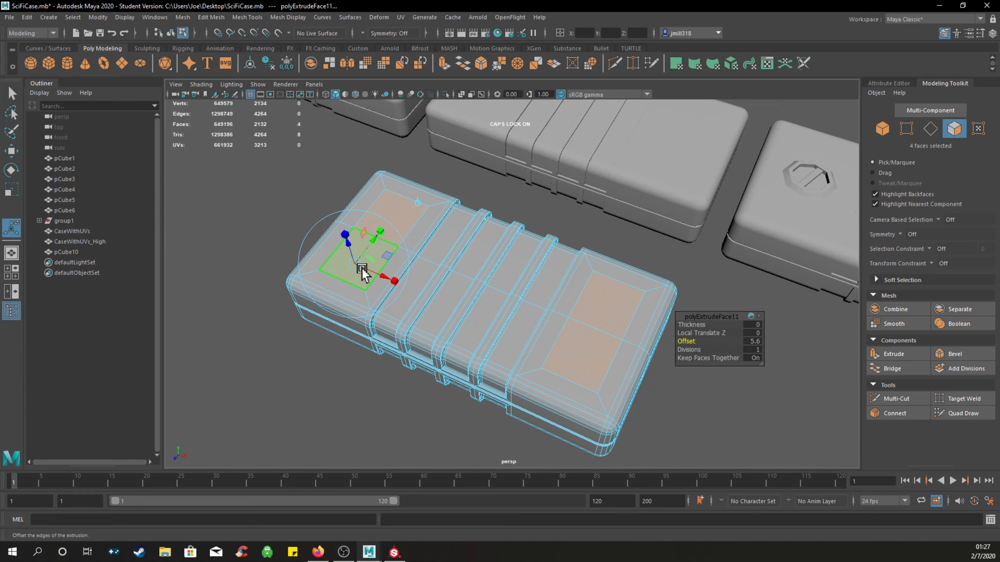
Scale the inset face pair at each end of the lid along its long direction into a roughly square shape.
left_click(609, 291)
left_click(583, 339, "shift")
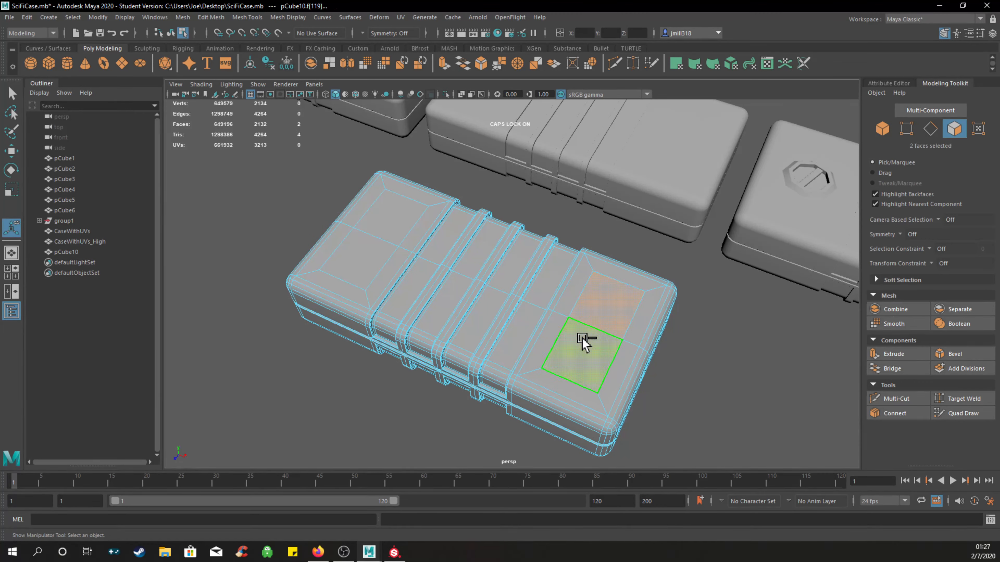
key("r")
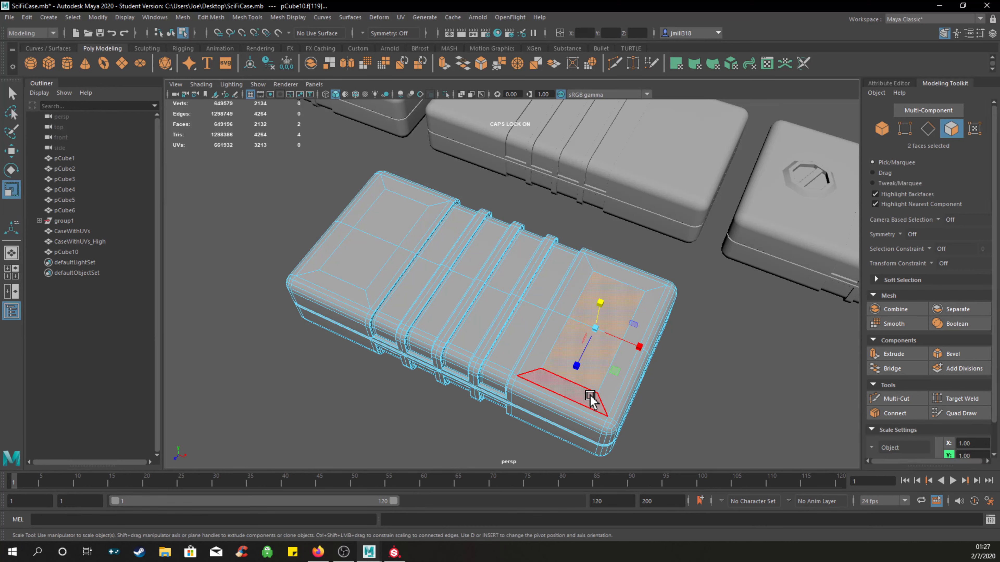
left_click_drag(576, 373, 573, 372)
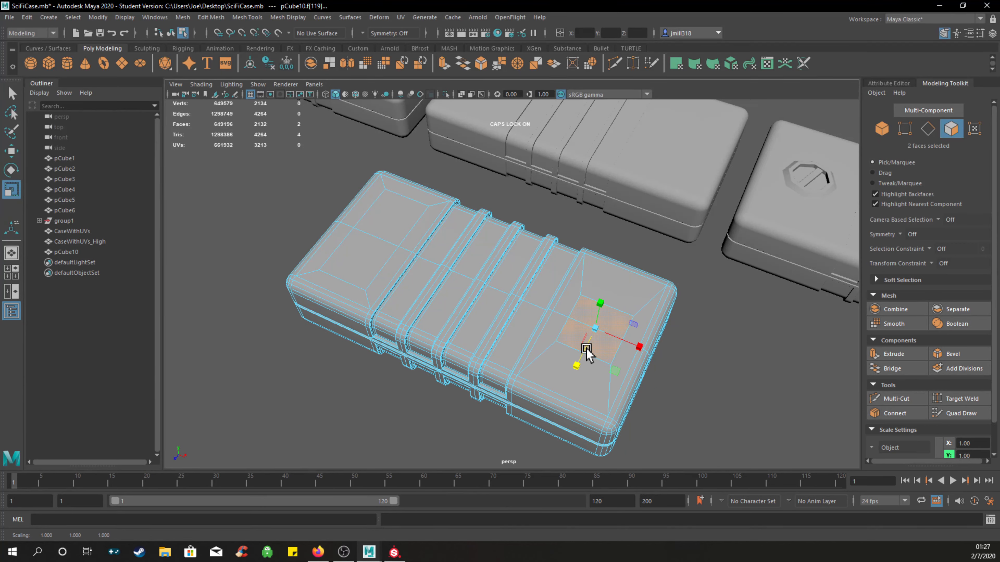
left_click(389, 218)
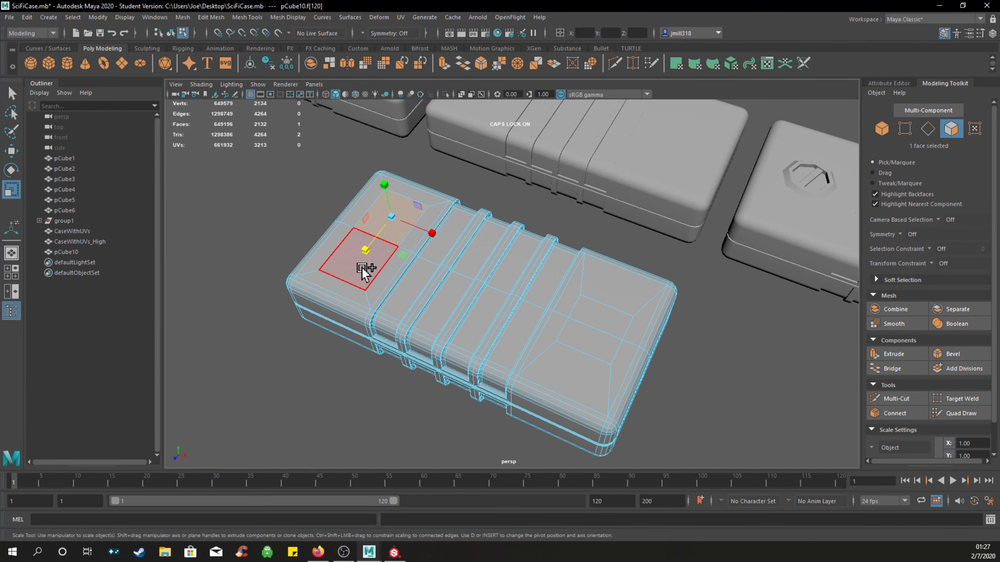
left_click(364, 260, "shift")
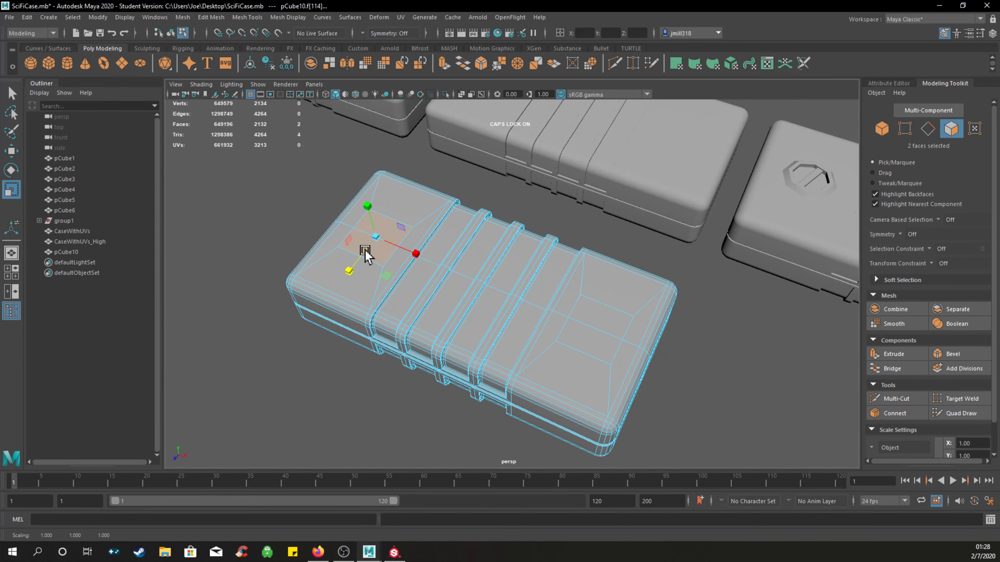
left_click(720, 384)
Insert an edge loop with Multi-Cut across the case through the middle of each square inset.
left_click_drag(518, 350, 560, 380, "alt")
left_click_drag(647, 353, 583, 325, "alt")
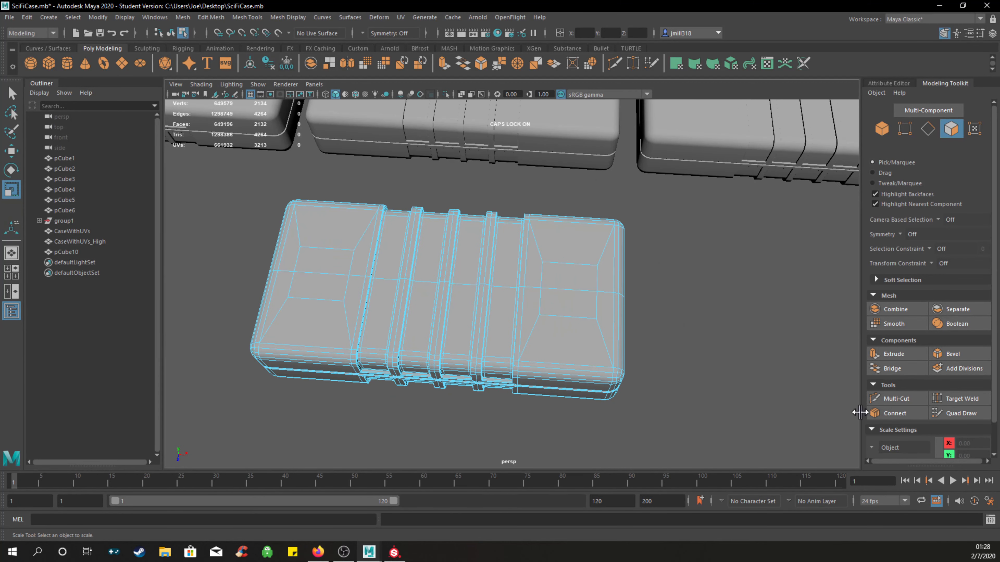
left_click(894, 399)
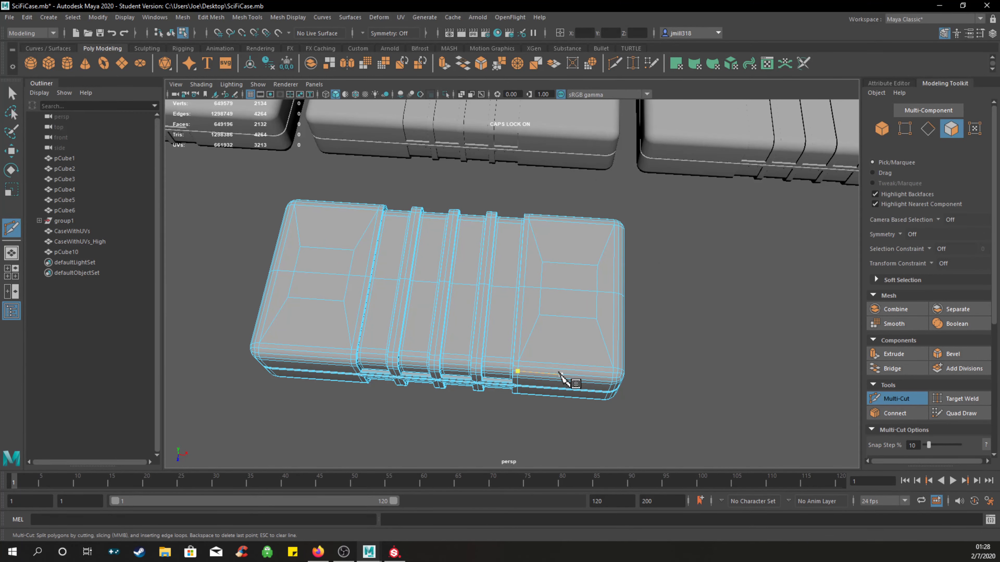
key("ctrl")
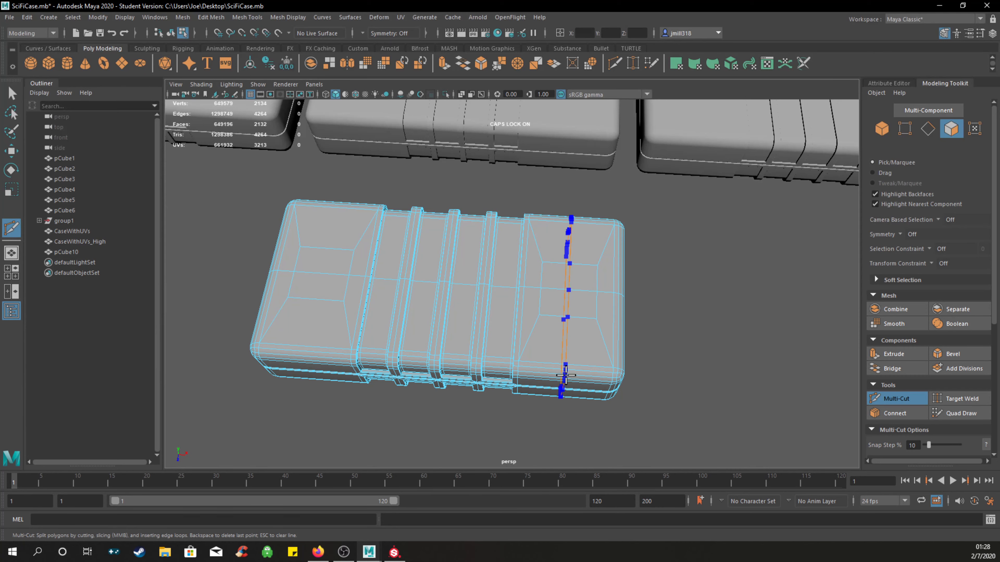
left_click(364, 372)
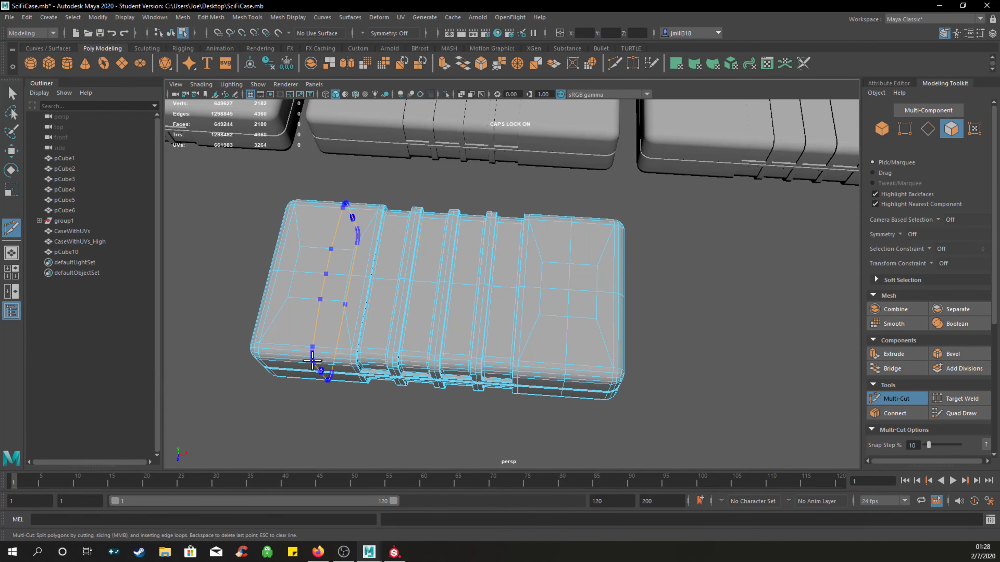
left_click(727, 373, "ctrl")
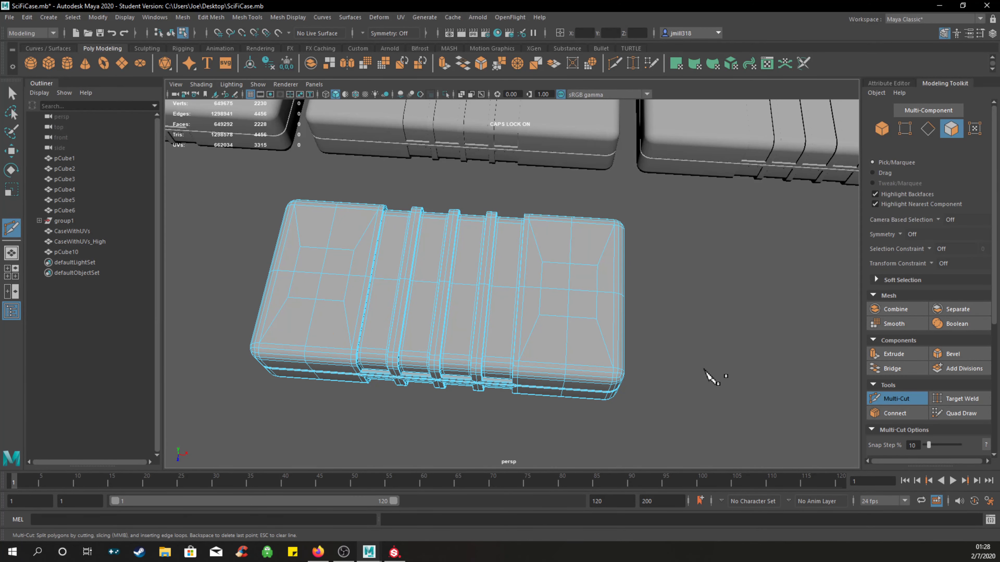
Scale the four corner vertices of one square inset inward to form an octagon.
left_click_drag(710, 377, 629, 284, "alt")
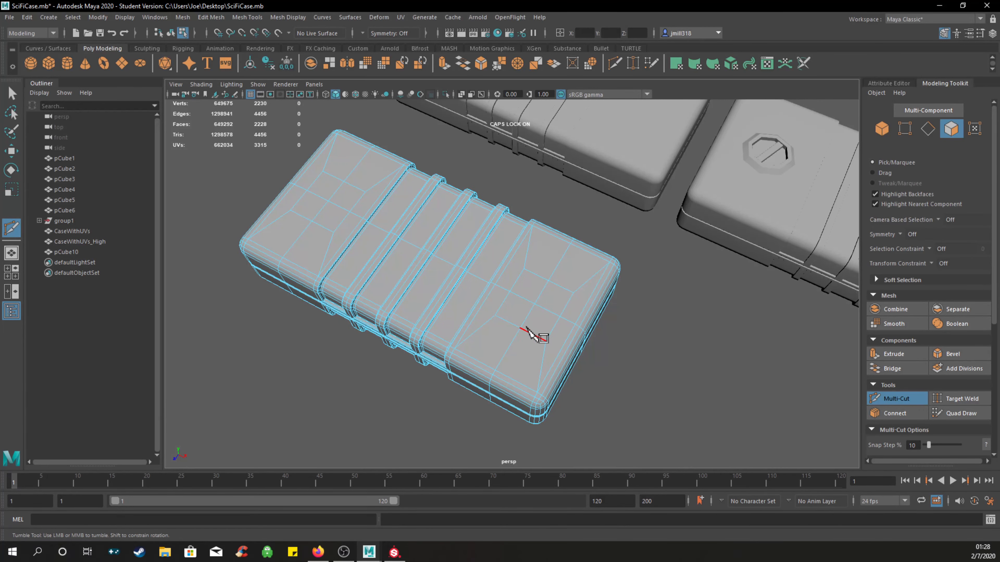
right_click_drag(527, 287, 486, 278)
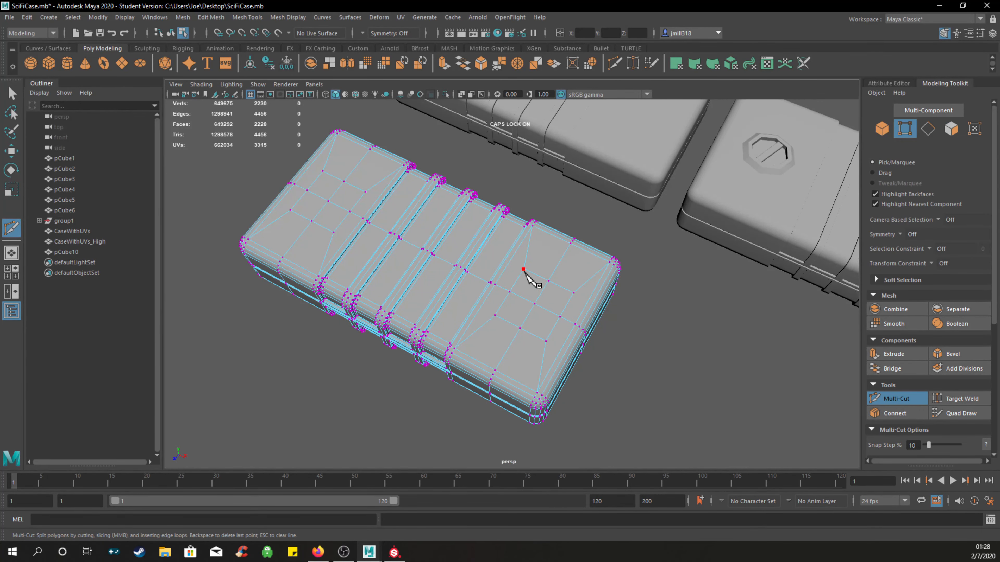
key("q")
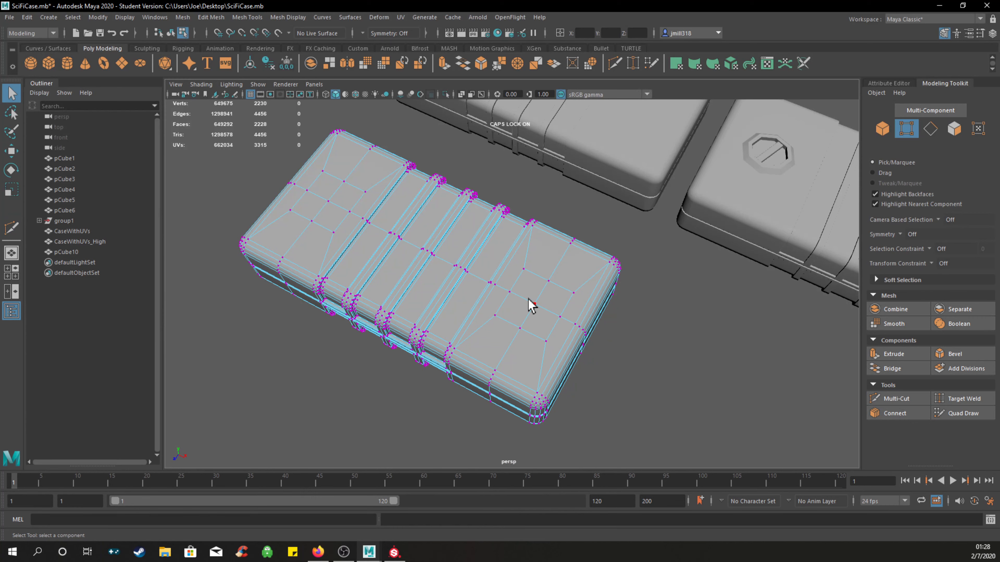
left_click(525, 270)
left_click(573, 293, "shift")
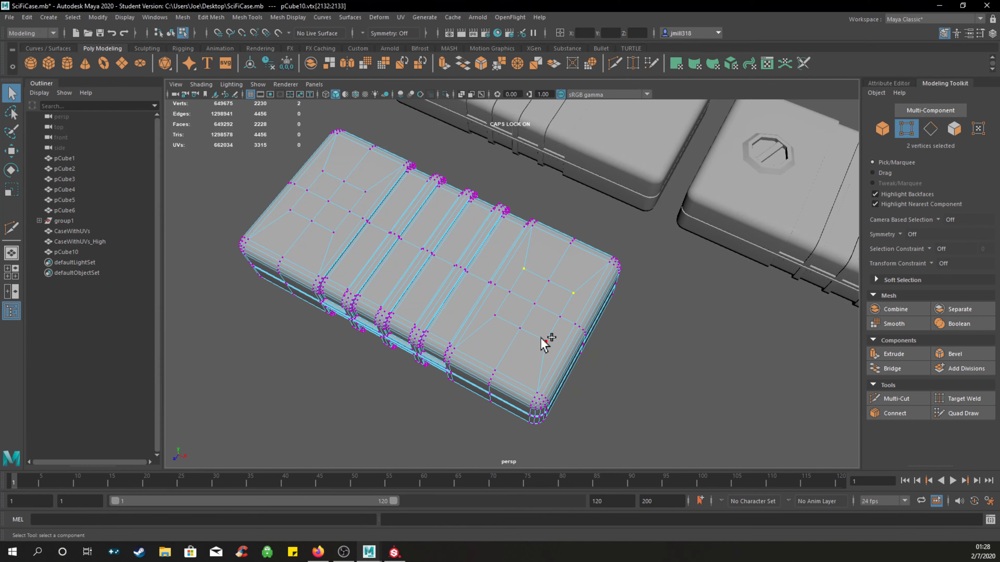
left_click(543, 342, "shift")
left_click(497, 318, "shift")
key("r")
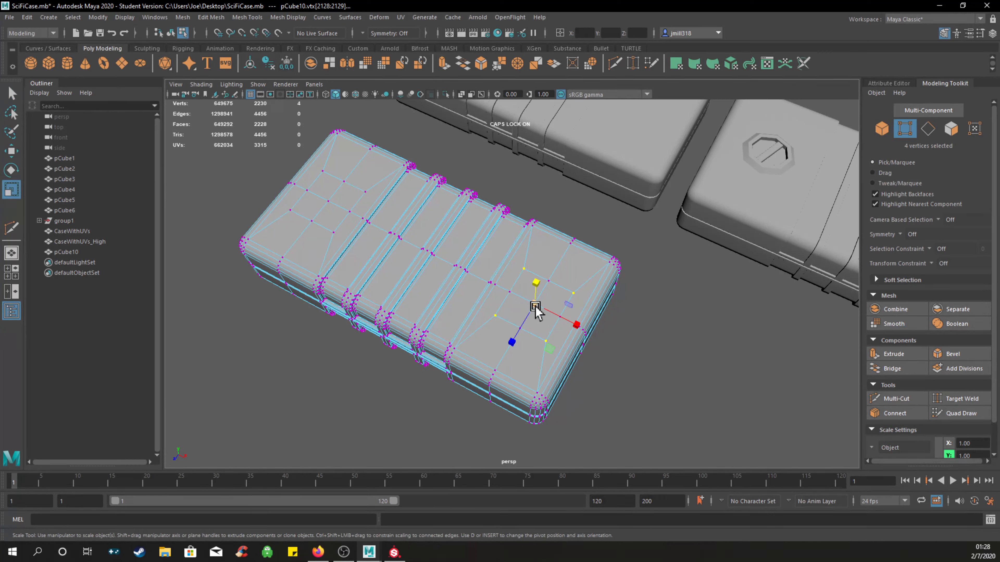
left_click_drag(535, 308, 521, 309)
left_click_drag(523, 308, 602, 308, "alt")
Shape the inset at the other end of the lid into a matching octagon by scaling its four corner vertices inward.
left_click(380, 286)
left_click(324, 305, "shift")
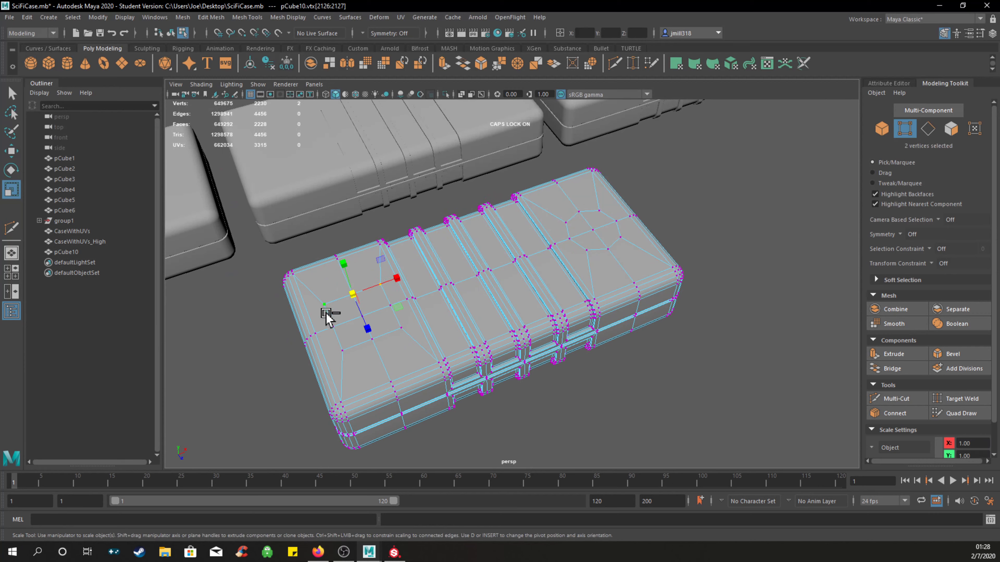
left_click(342, 351, "shift")
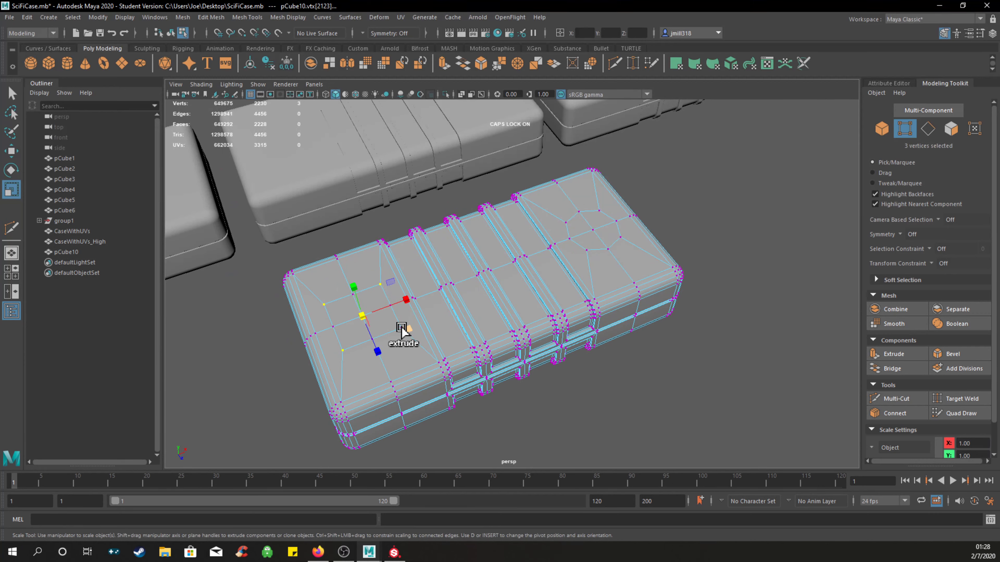
key("q")
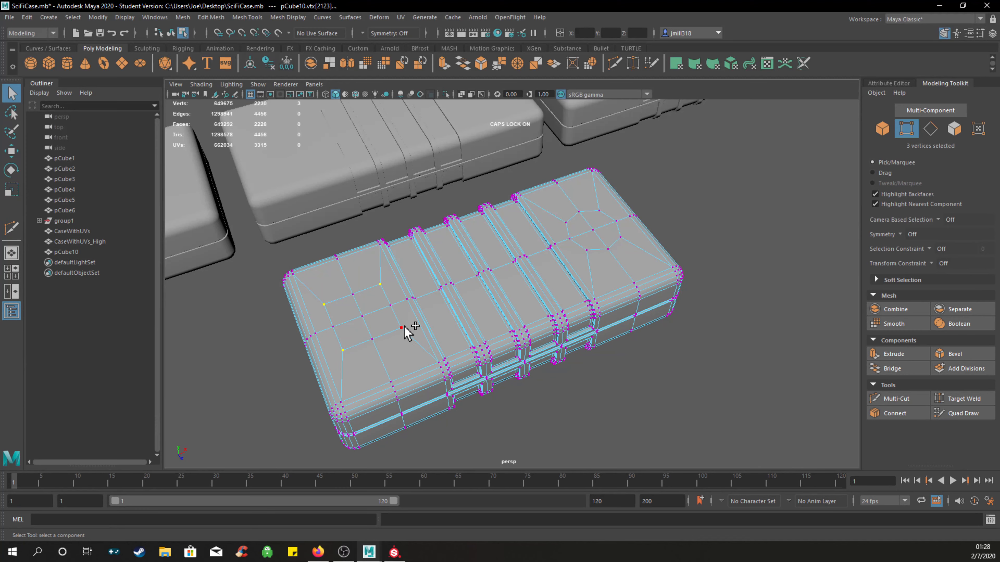
key("r")
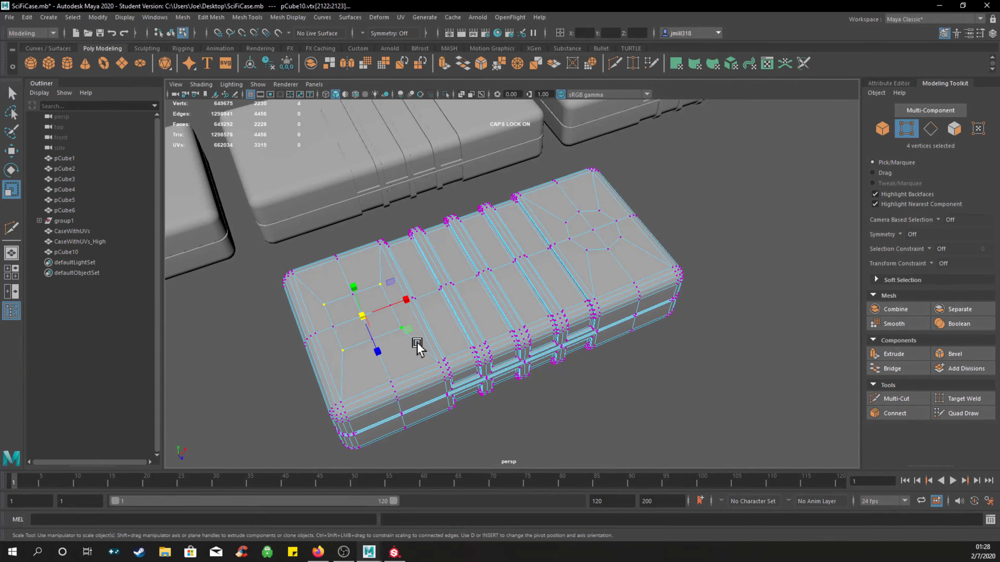
left_click_drag(375, 319, 352, 316)
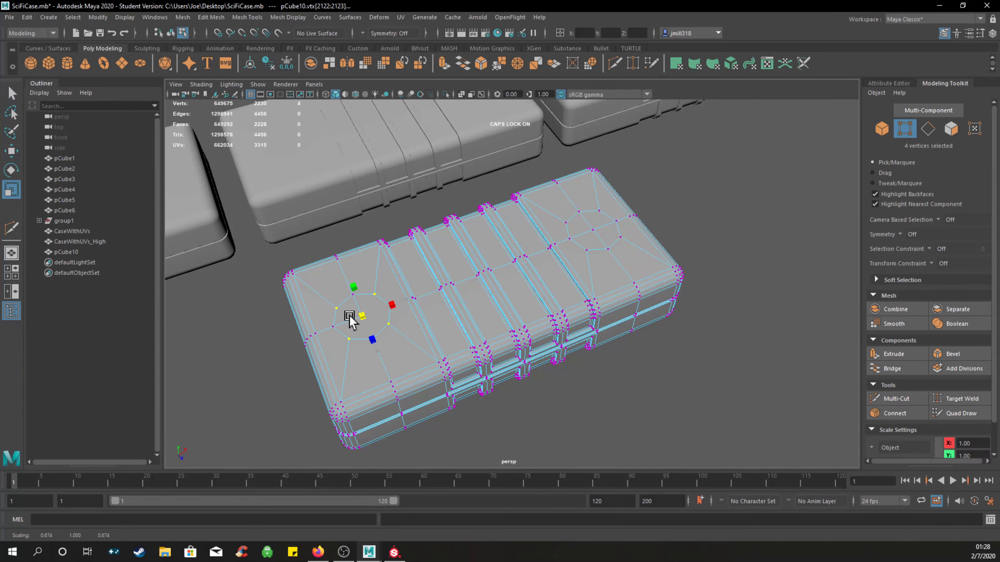
left_click(711, 235)
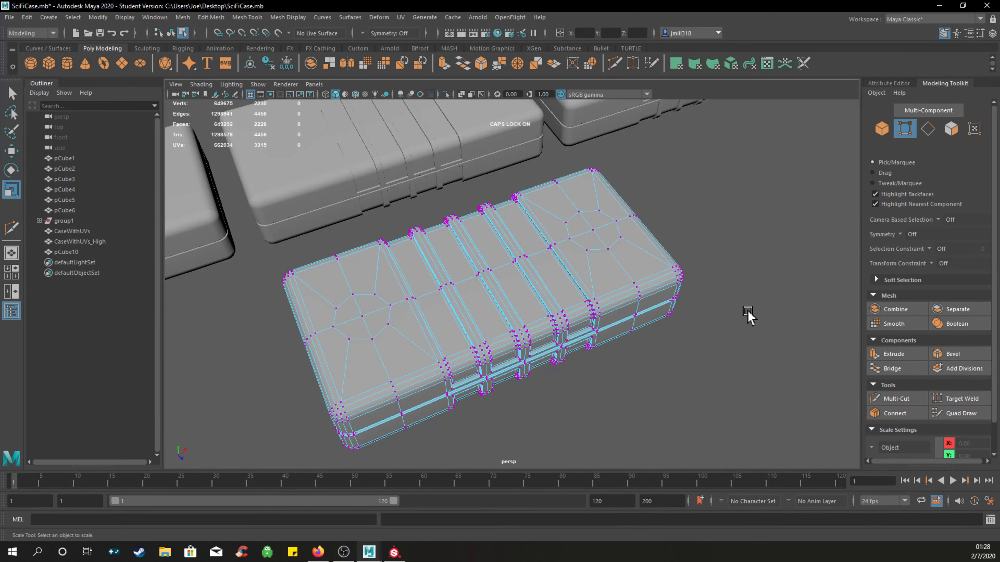
Return pCube10 to object mode and move it along X to about 783, in front of pCube7.
left_click_drag(748, 315, 536, 279, "alt")
mouse_move(536, 279)
right_mouse_down()
mouse_move(527, 275)
mouse_move(550, 277)
right_mouse_up()
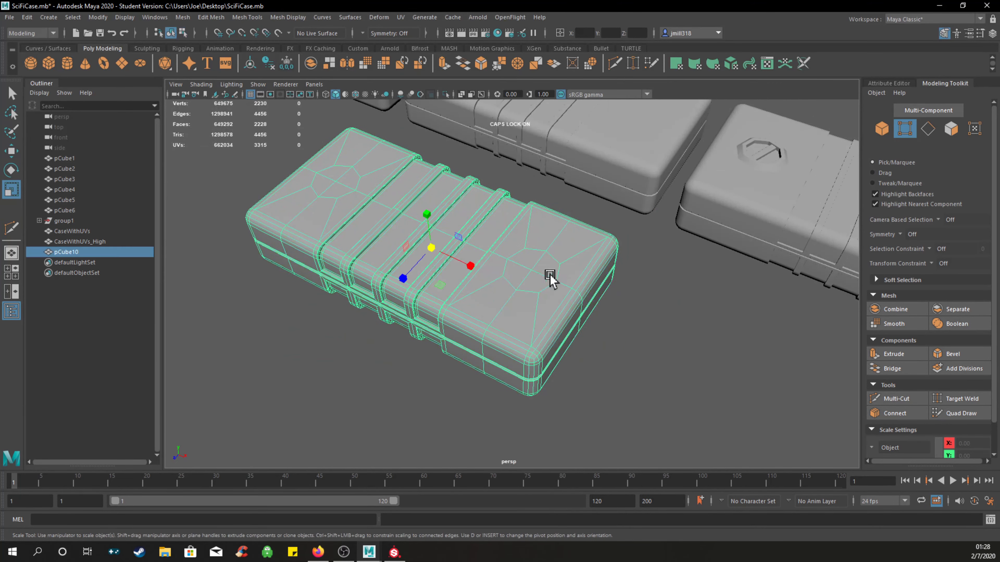
key("w")
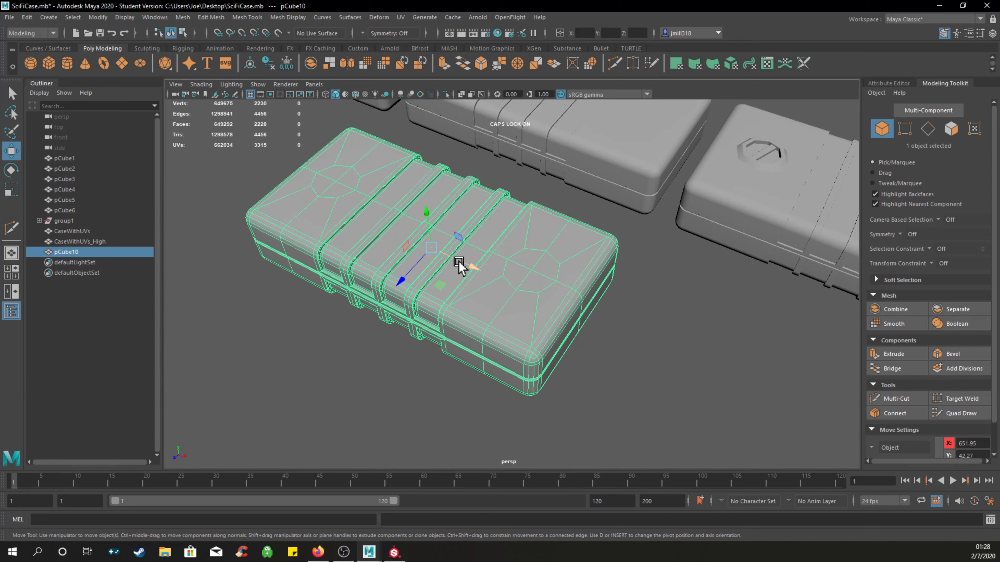
left_click_drag(459, 262, 853, 383)
middle_click_drag(800, 327, 729, 312, "alt")
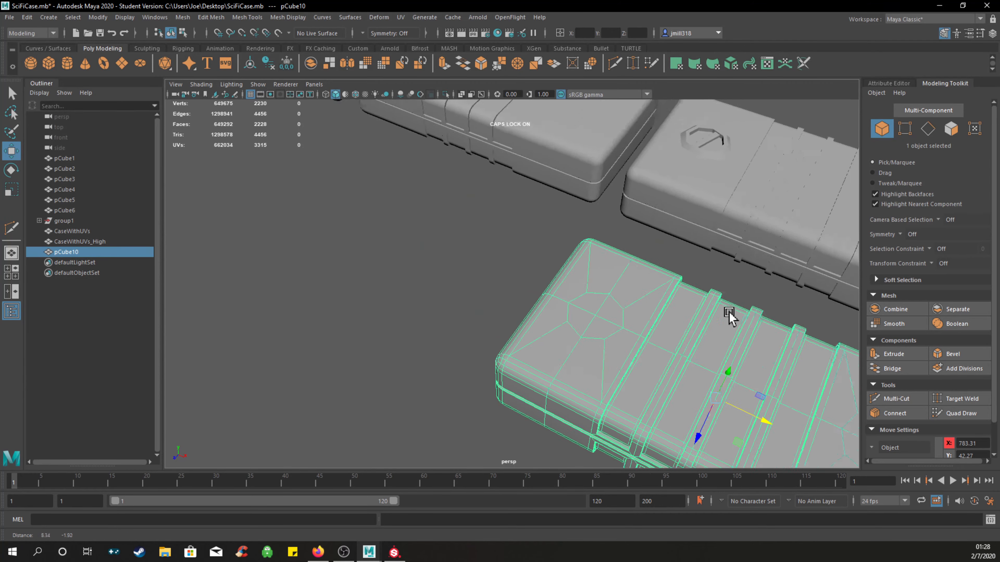
Examine the octagonal recess on pCube7 up close, including its beveled rim and inner bar.
left_click_drag(730, 314, 640, 263, "alt")
middle_click_drag(672, 299, 604, 304, "alt")
scroll(705, 180, "up", 6)
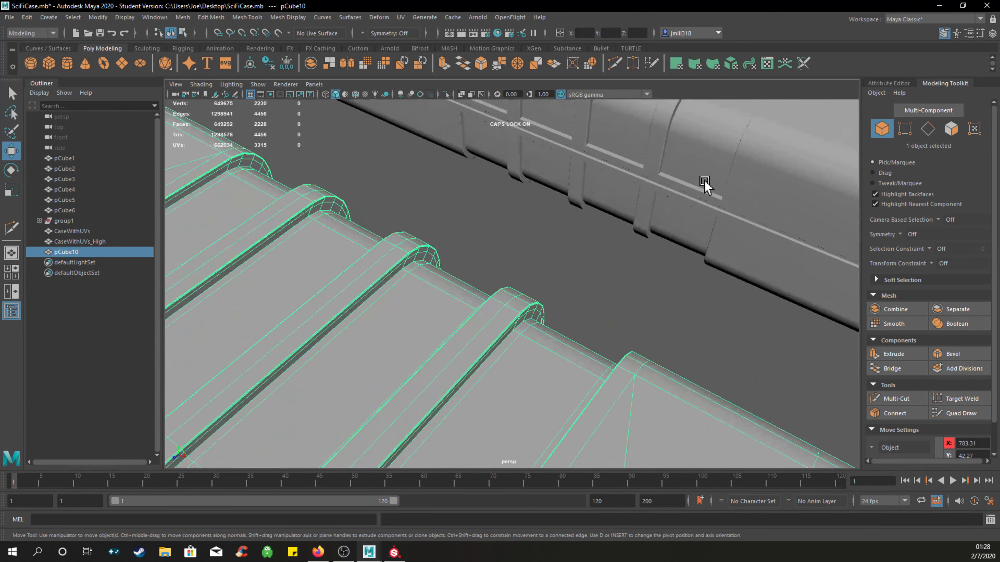
middle_click_drag(705, 180, 484, 362, "alt")
right_click_drag(485, 362, 605, 318, "alt")
middle_click_drag(626, 351, 567, 272, "alt")
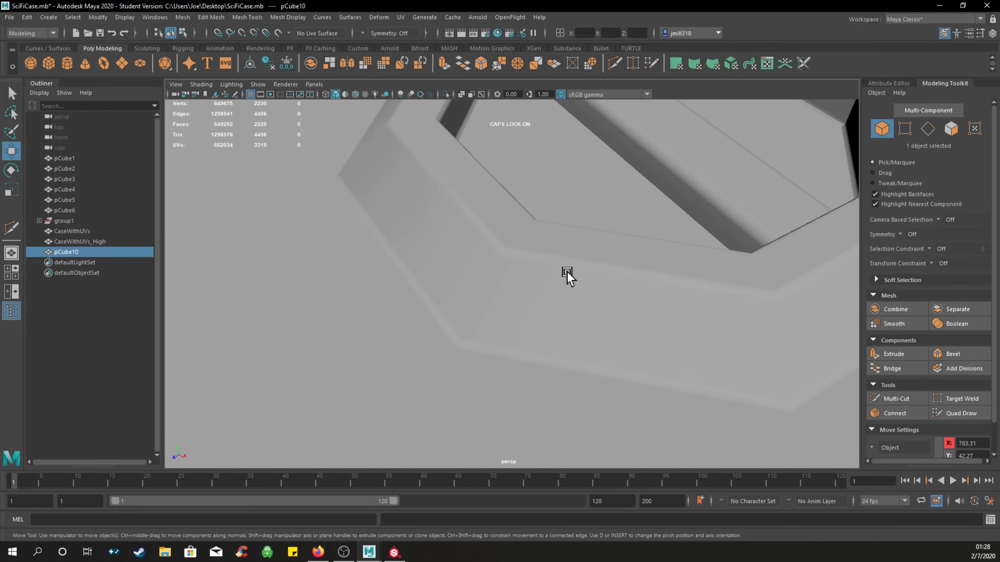
Select pCube7 and examine the edge layout of the beveled octagonal rim on its lid.
scroll(566, 274, "down", 5)
left_click(564, 295)
scroll(549, 325, "up", 3)
scroll(591, 276, "down", 2)
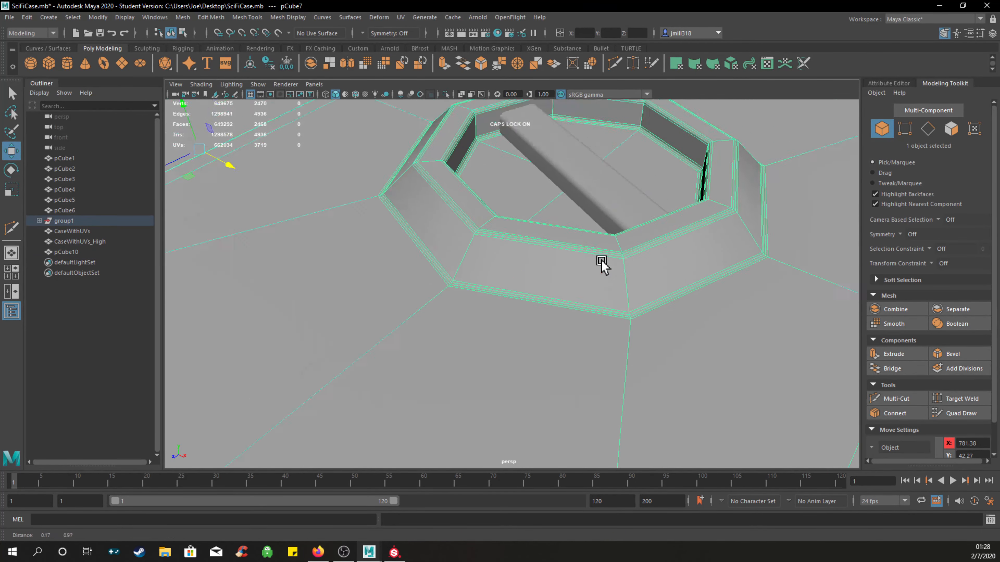
left_click_drag(602, 265, 663, 331, "alt")
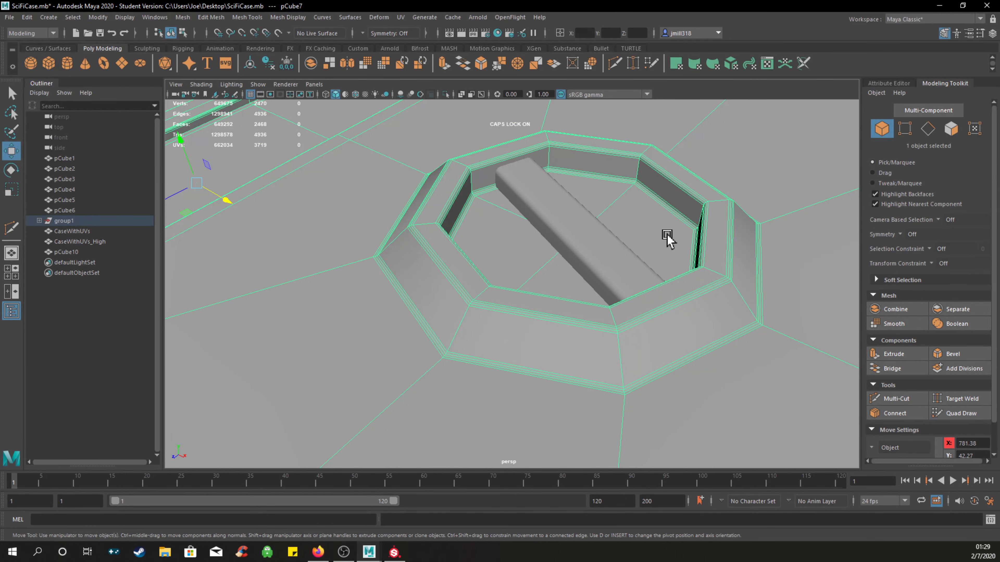
scroll(579, 295, "down", 10)
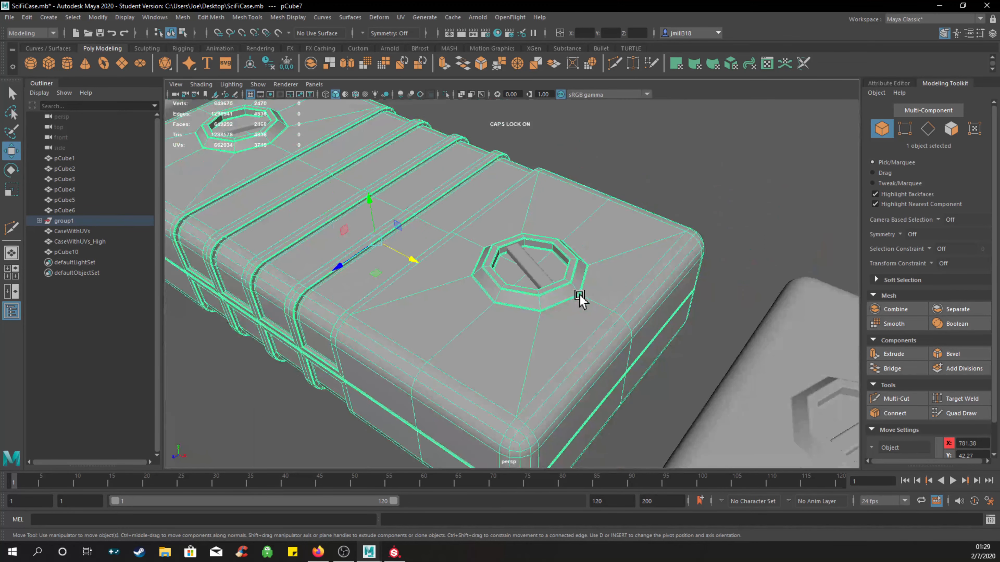
Extrude the eight faces inside both octagons on pCube10's lid with thickness 2.8 and offset 1.5.
middle_click_drag(436, 338, 630, 241, "alt")
left_click_drag(630, 246, 544, 322, "alt")
left_click(537, 339)
right_click_drag(570, 332, 564, 297)
left_click(591, 317)
left_click(617, 337, "shift")
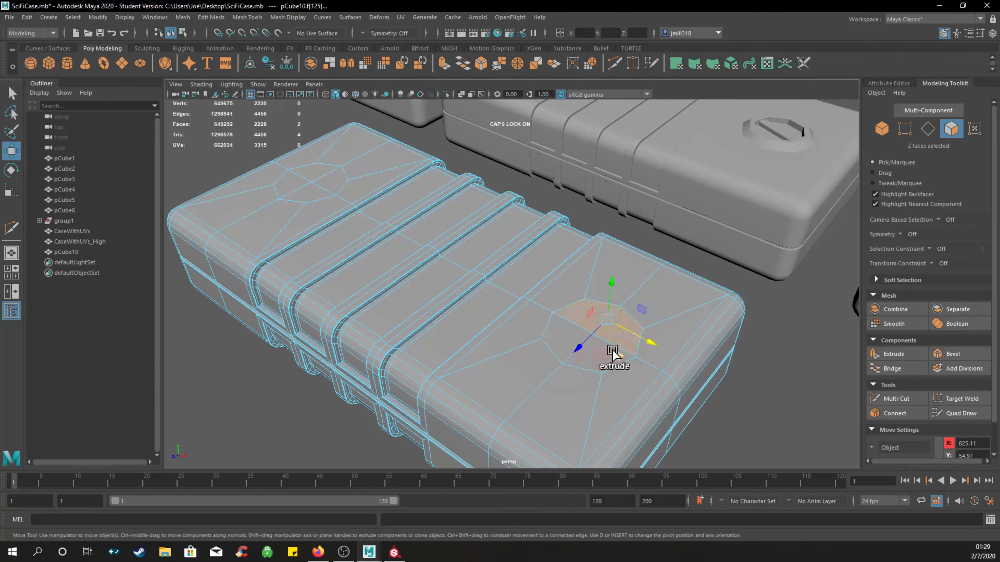
left_click(599, 356, "shift")
left_click(567, 338, "shift")
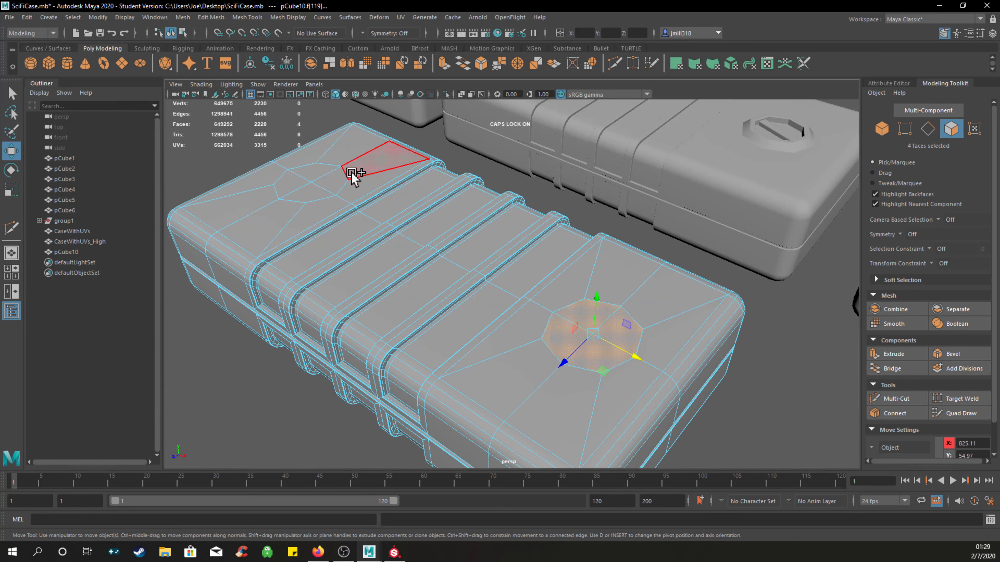
left_click(335, 182, "shift")
left_click(317, 171, "shift")
left_click(290, 183, "shift")
left_click(308, 194, "shift")
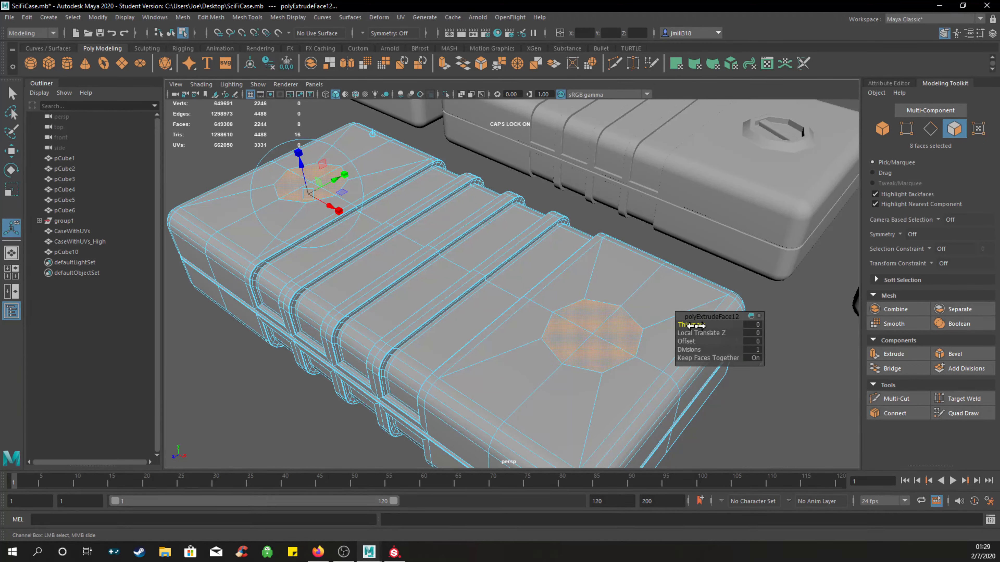
mouse_move(696, 325)
left_mouse_down()
mouse_move(723, 326)
mouse_move(706, 327)
left_mouse_up()
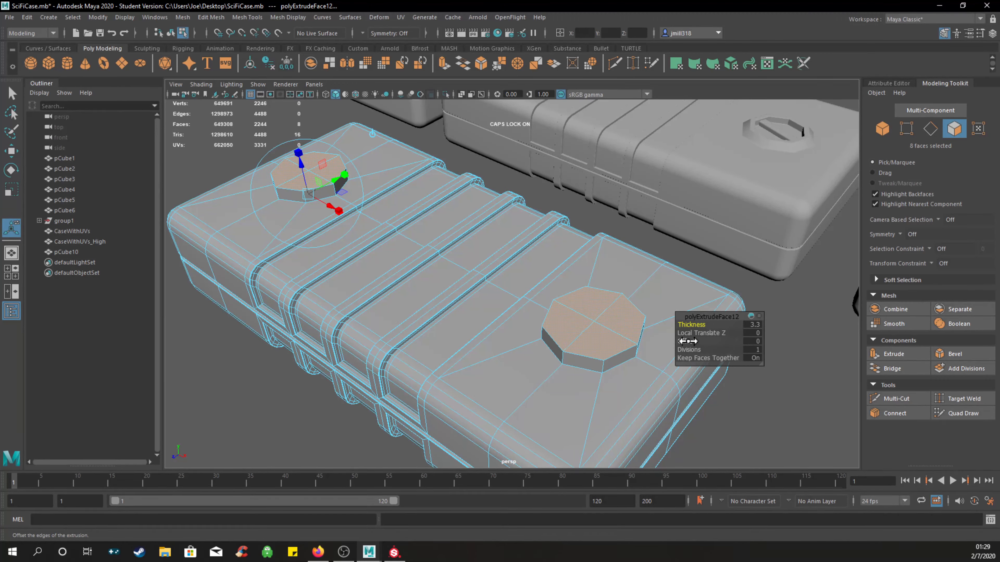
left_click_drag(683, 340, 699, 339)
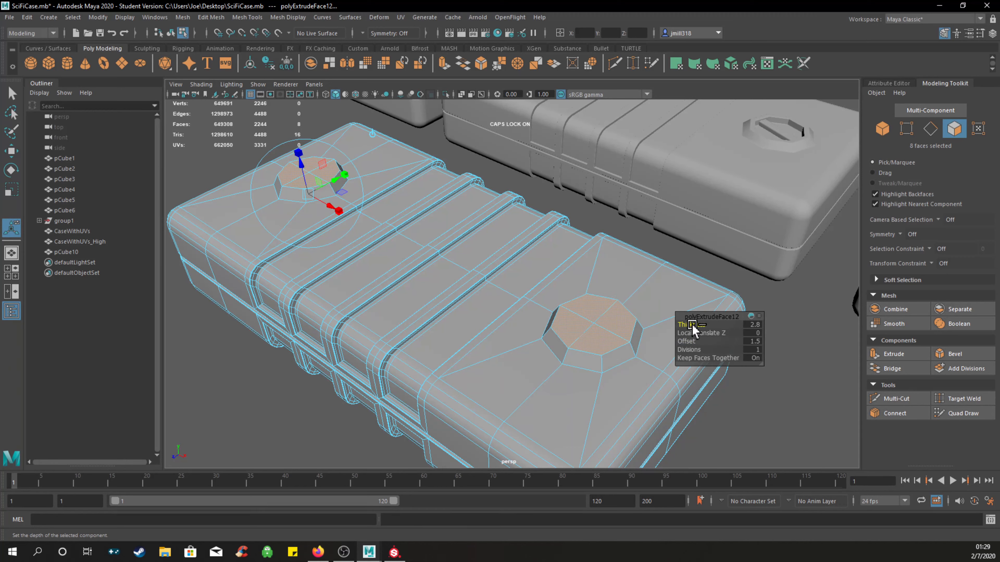
Inset the tops of both raised octagons with an offset extrusion, and sink the inner faces with another extrusion at thickness -2.2.
key("ctrl+e")
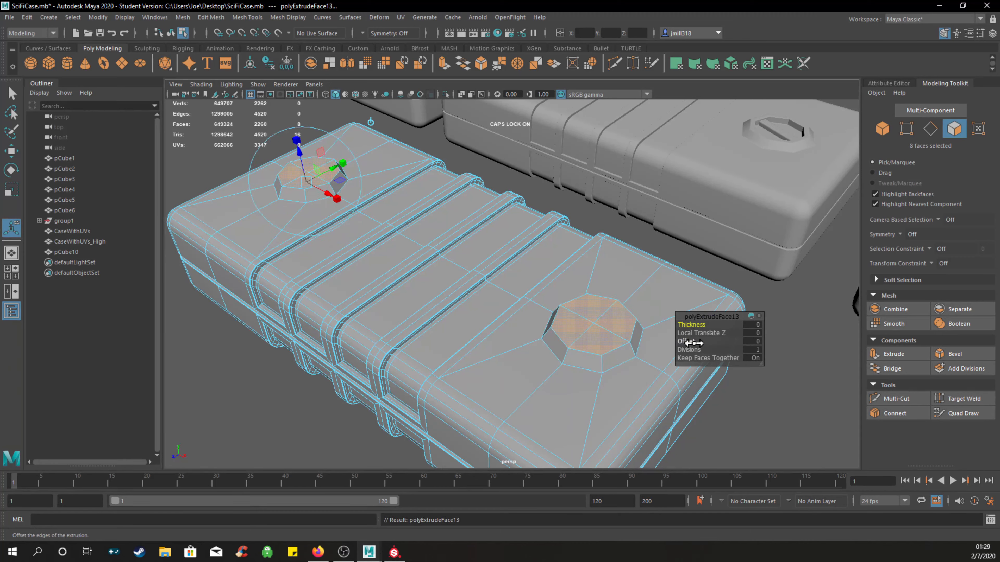
left_click(691, 341)
left_click_drag(692, 341, 702, 341)
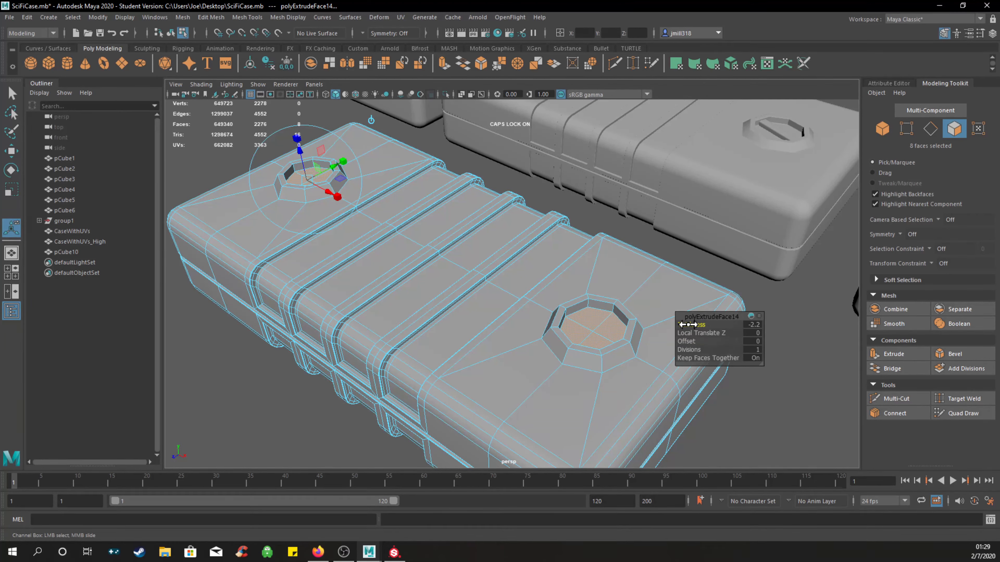
left_click(796, 321)
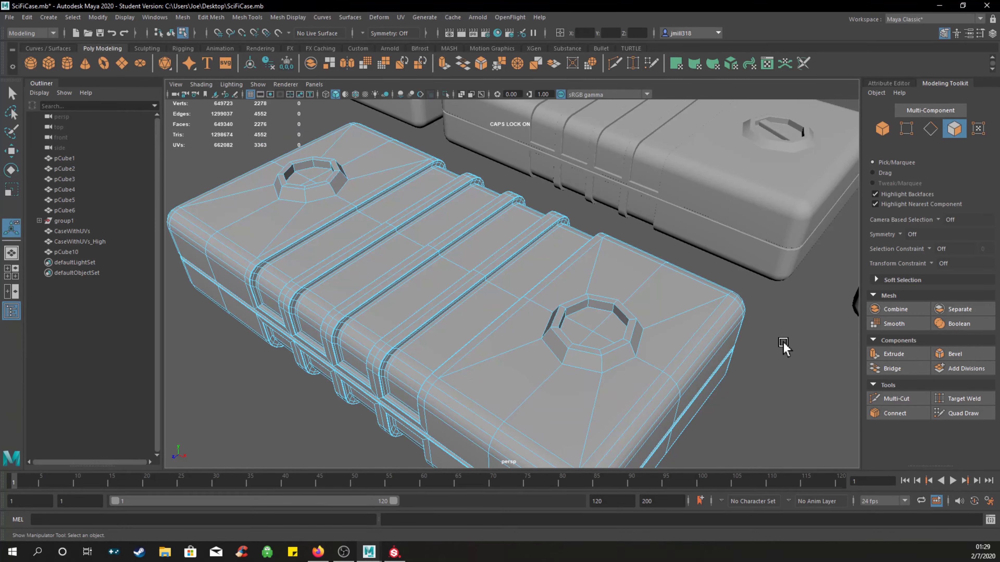
Bevel the outer, upper and inner edge loops of both octagonal rims on pCube10 with fraction 0.4 and 3 segments.
right_click_drag(556, 265, 562, 238)
double_click(590, 302)
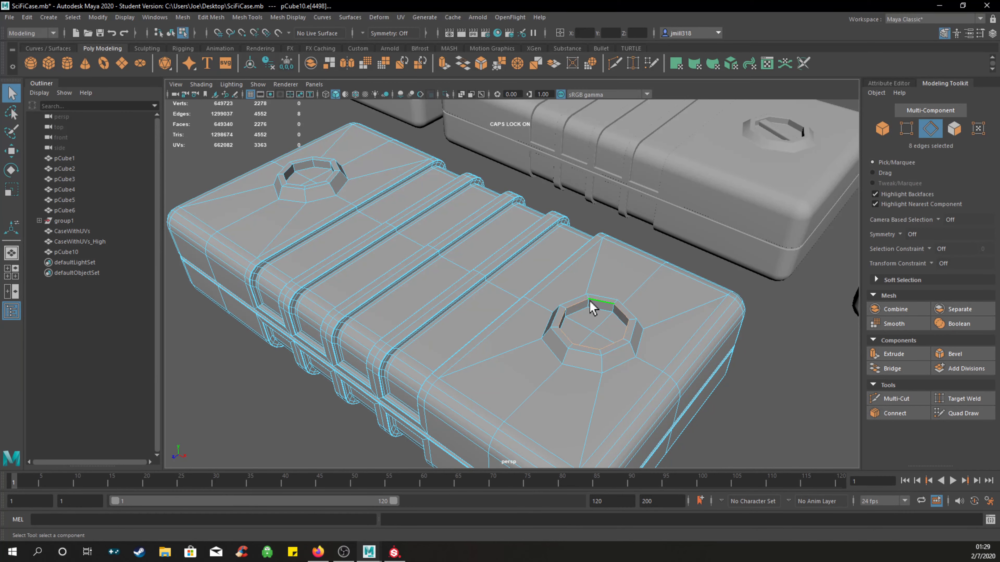
double_click(583, 371, "shift")
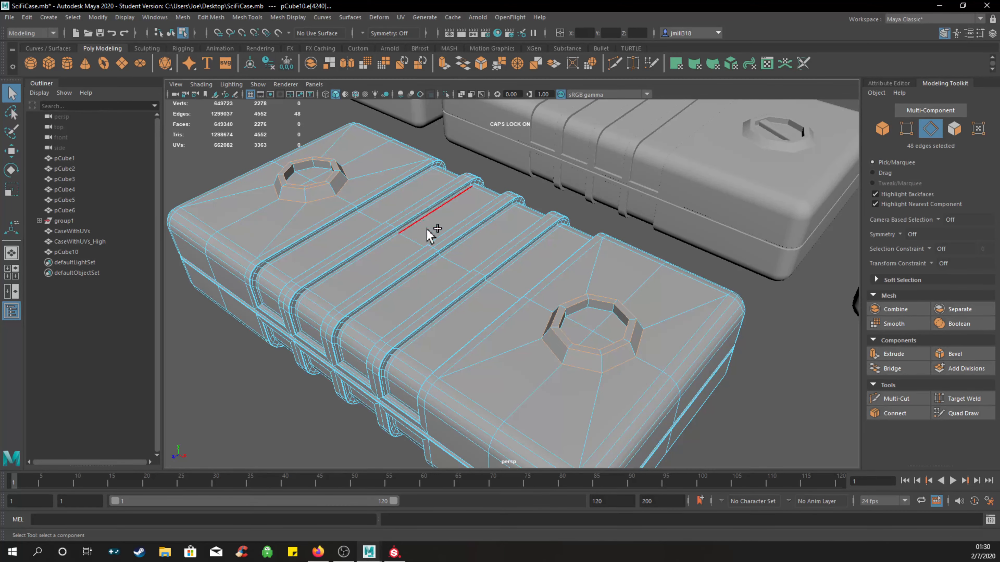
middle_click_drag(431, 226, 501, 261, "alt")
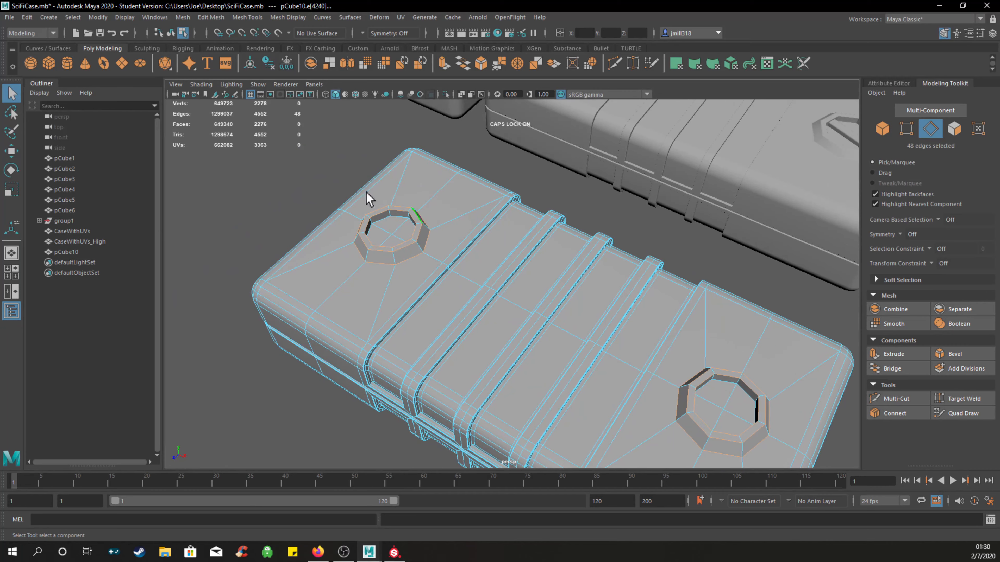
left_click(216, 19)
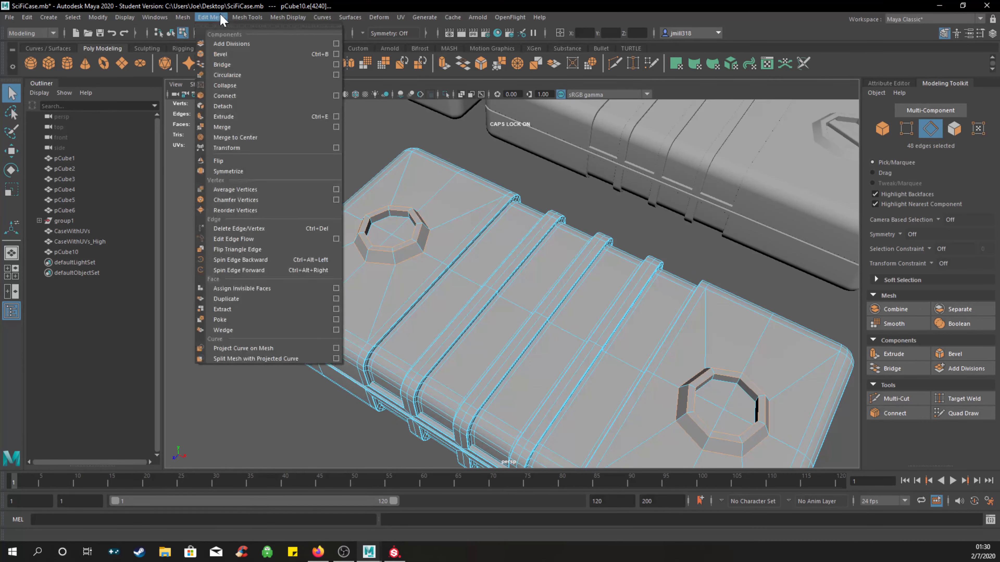
left_click(227, 54)
middle_click_drag(550, 296, 438, 224, "alt")
scroll(525, 305, "up", 6)
scroll(514, 307, "down", 5)
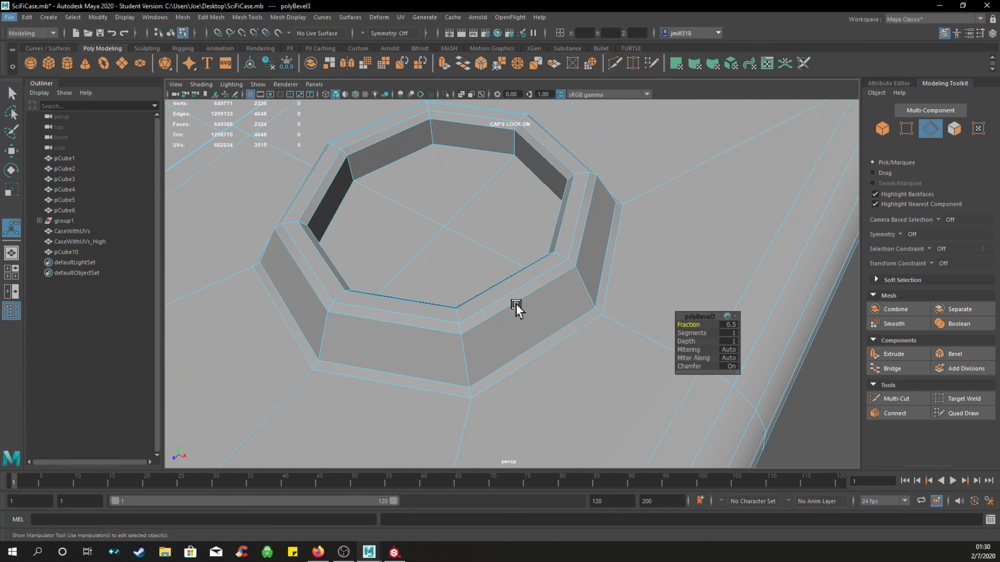
scroll(511, 301, "up", 4)
scroll(531, 312, "down", 4)
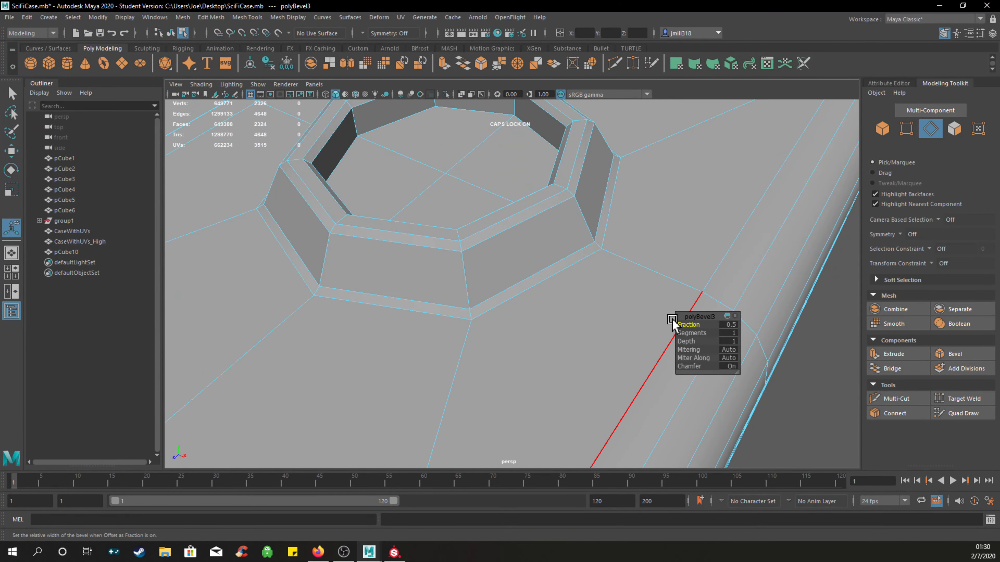
left_click_drag(682, 325, 702, 335)
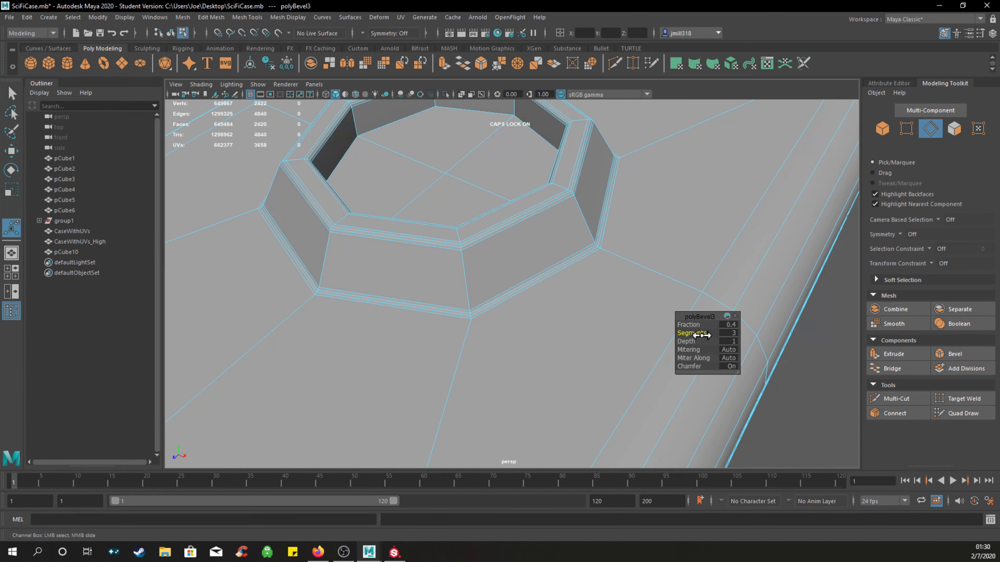
Return pCube10 to object mode and deselect it, with the neighbouring cases in view for comparison.
left_click(812, 349)
scroll(636, 305, "down", 10)
right_click_drag(640, 315, 678, 253)
left_click(665, 296)
left_click_drag(542, 311, 603, 285, "alt")
middle_click_drag(603, 286, 548, 356, "alt")
left_click_drag(547, 330, 542, 337, "alt")
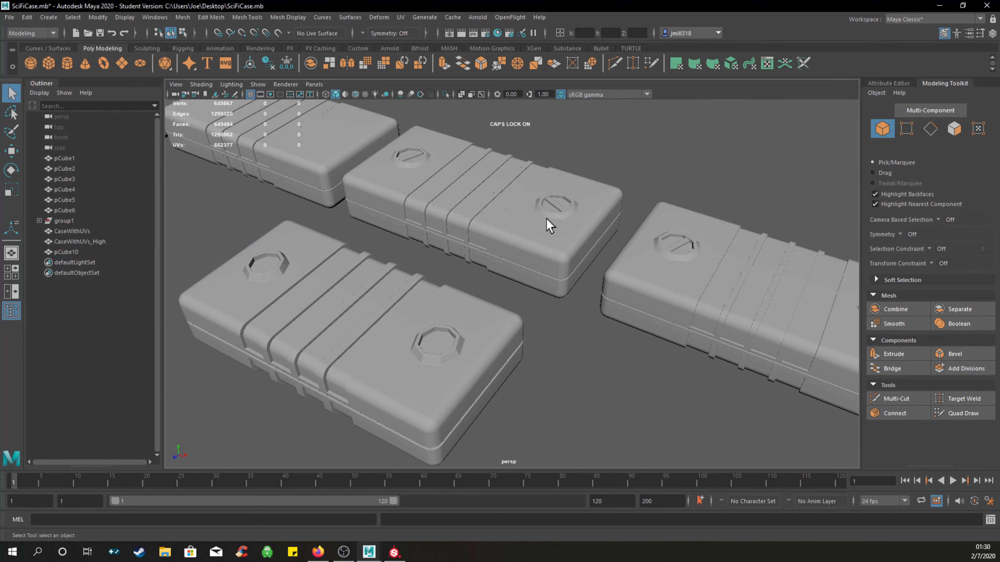
Duplicate the slanted bar from pCube7's recess, pull the copy out in front of the case, and raise it to Y 64.18.
left_click(561, 216)
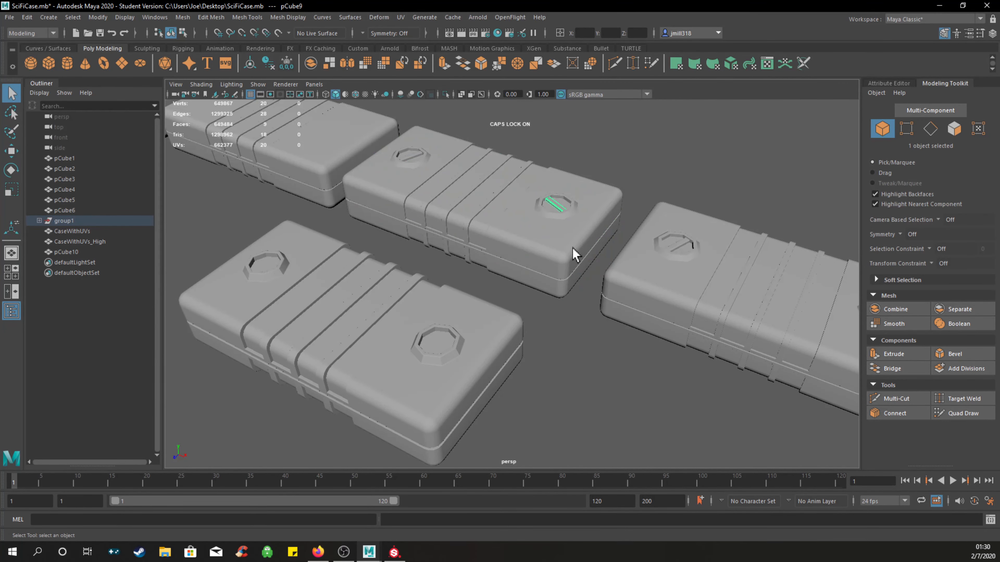
scroll(574, 255, "up", 8)
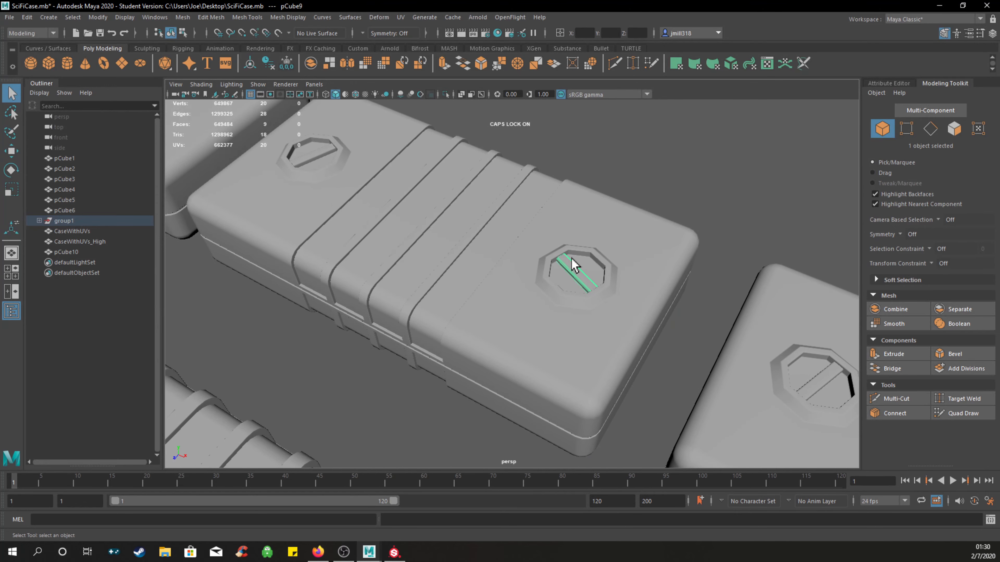
key("w")
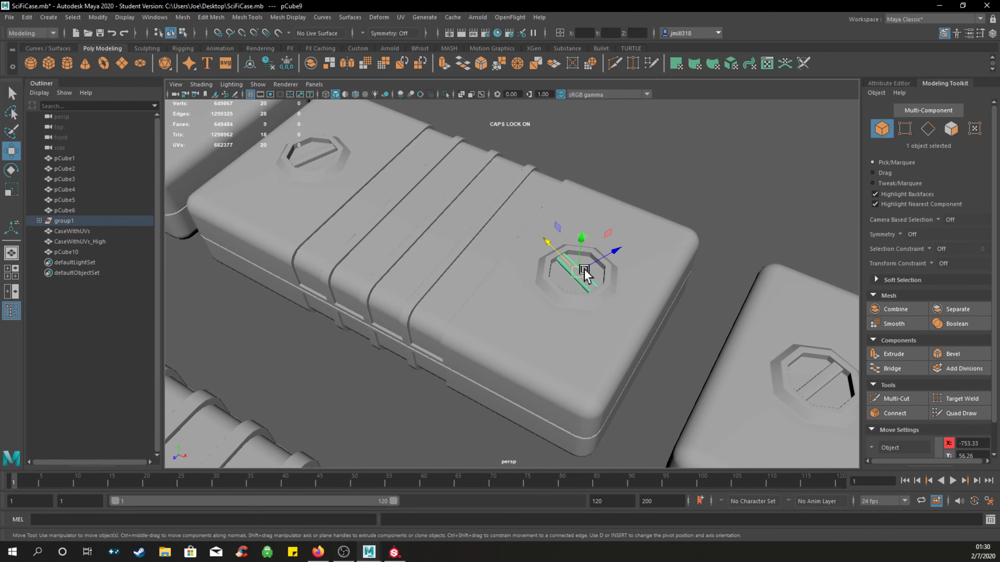
mouse_move(584, 271)
left_mouse_down("shift")
mouse_move(342, 395)
mouse_move(398, 388)
mouse_move(493, 286)
mouse_move(514, 282)
left_mouse_up("shift")
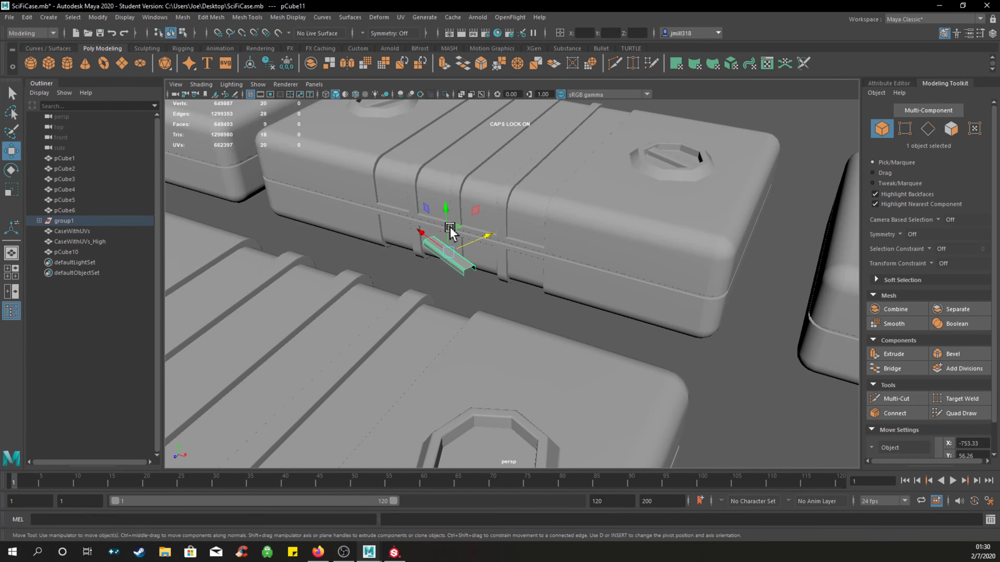
mouse_move(450, 232)
left_mouse_down()
mouse_move(450, 196)
mouse_move(449, 240)
left_mouse_up()
Examine the duplicated bar up close from above and below, including its underside and beveled edges.
key("f")
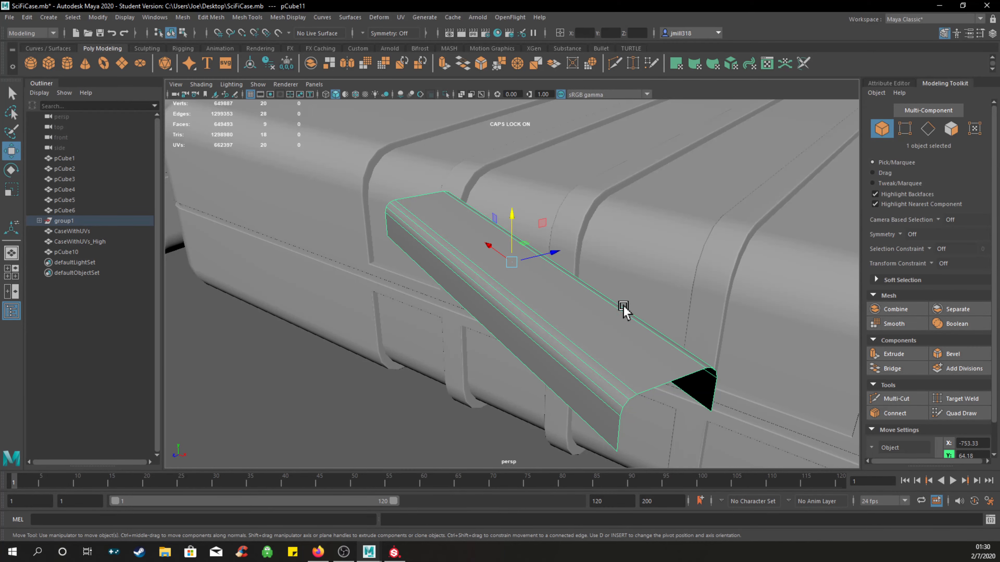
left_click_drag(613, 321, 542, 276, "alt")
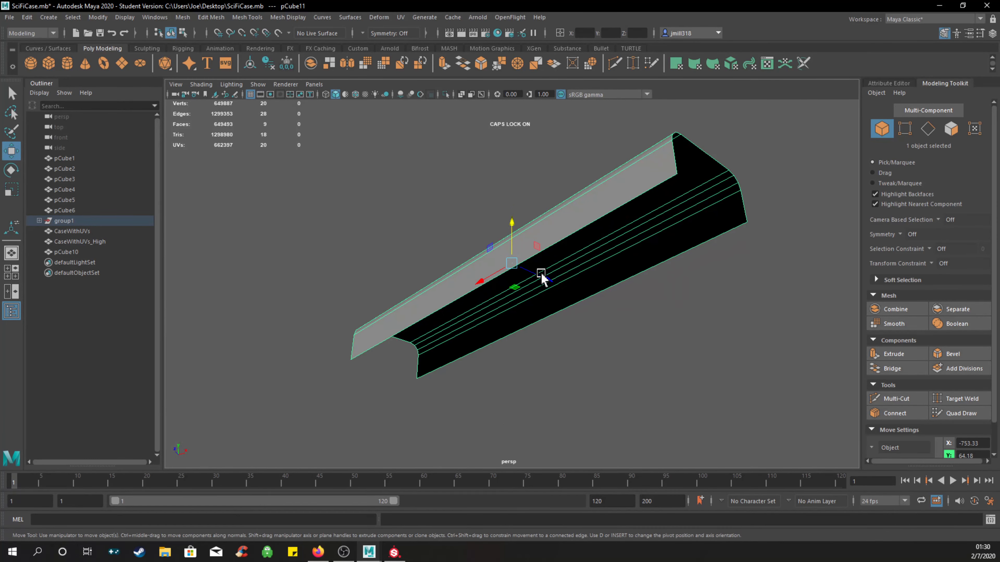
left_click_drag(627, 233, 624, 260, "alt")
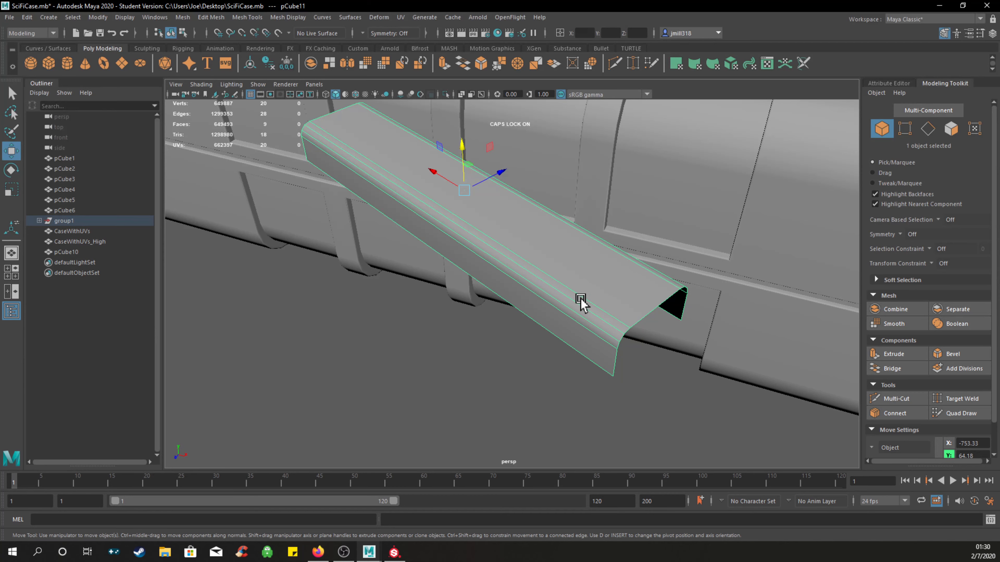
left_click_drag(619, 306, 615, 295, "alt")
scroll(623, 270, "down", 10)
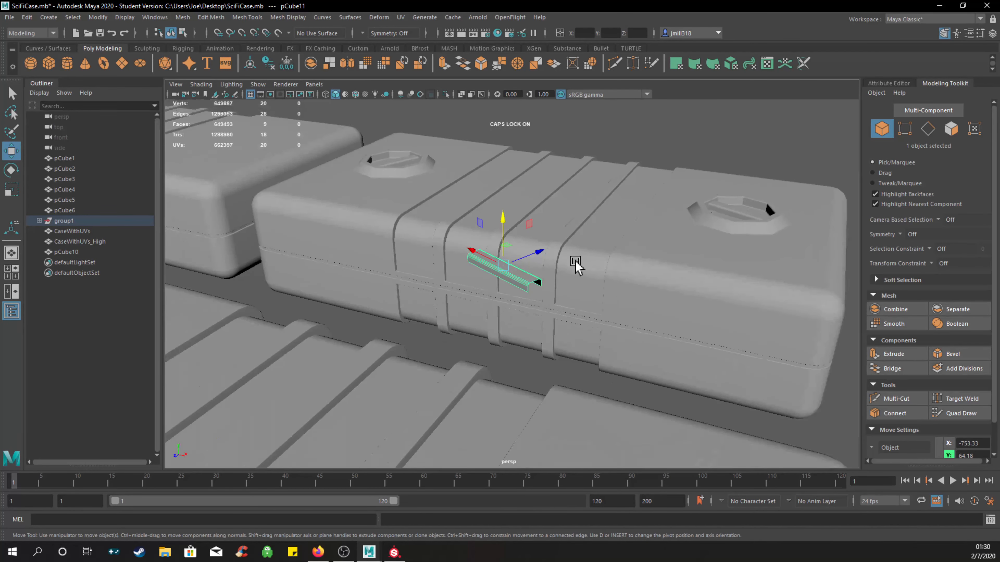
left_click_drag(500, 273, 503, 298, "alt")
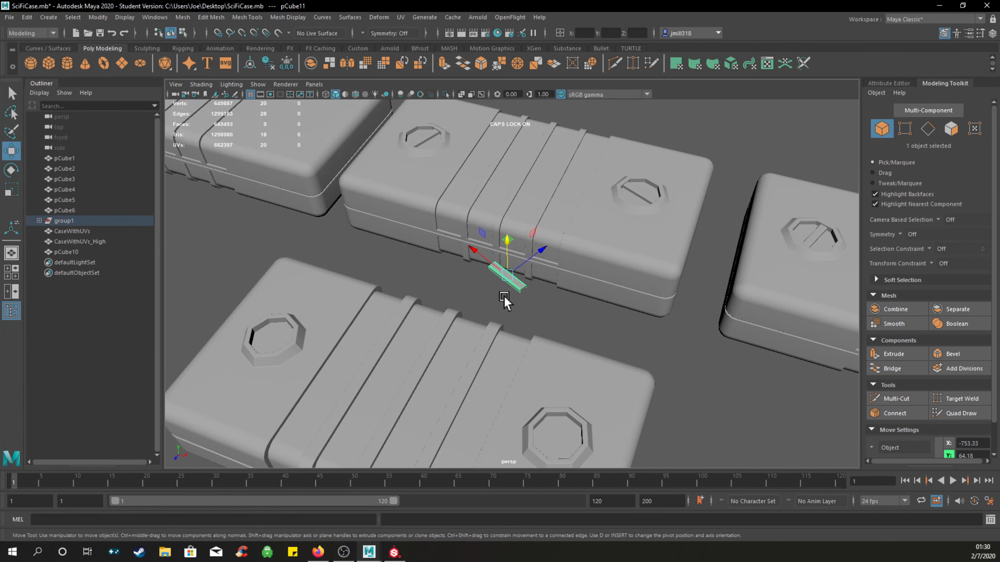
Show the cases in a full top view and remove the loose bar copy between pCube7 and pCube10.
key("space")
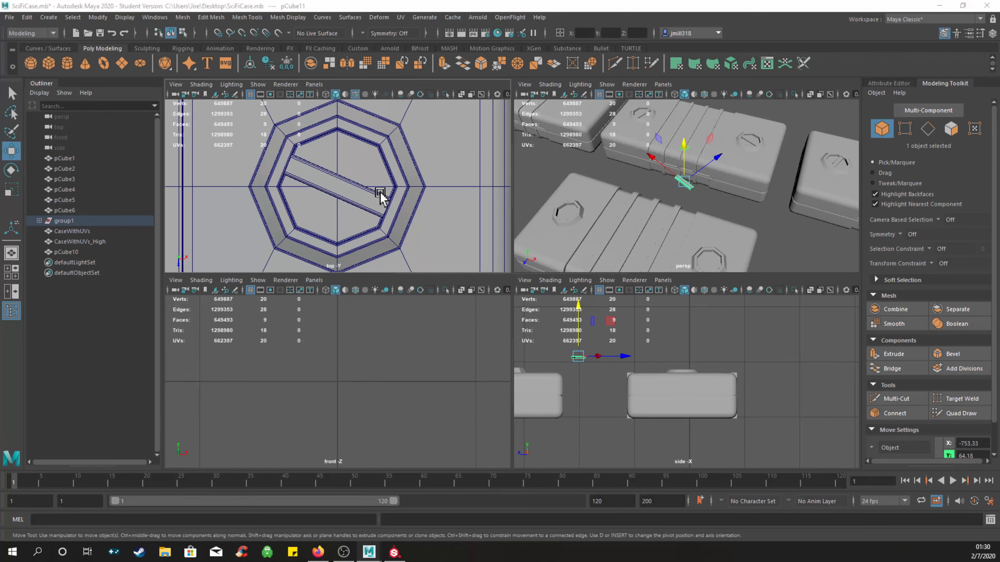
key("space")
scroll(429, 222, "down", 10)
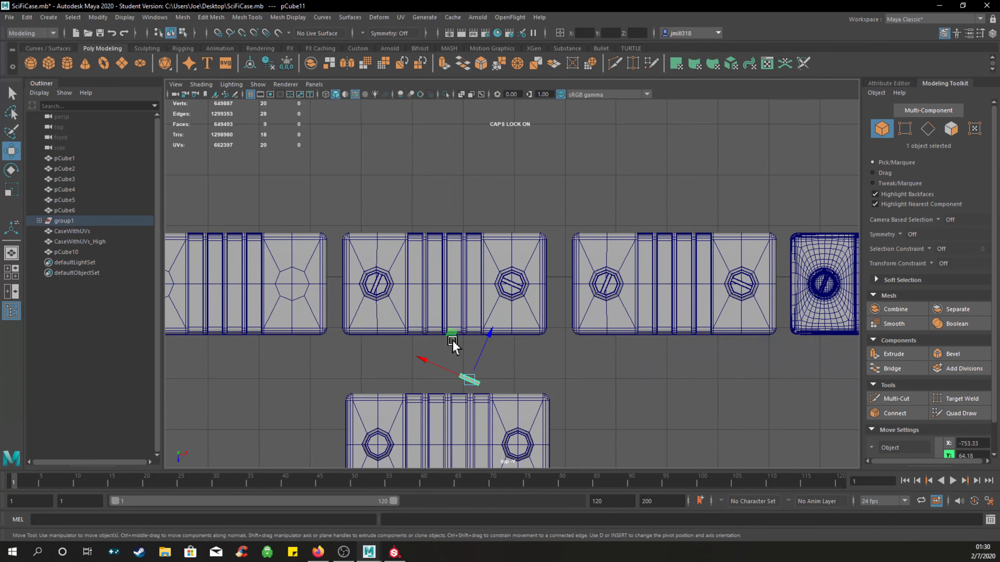
middle_click_drag(596, 377, 596, 219, "alt")
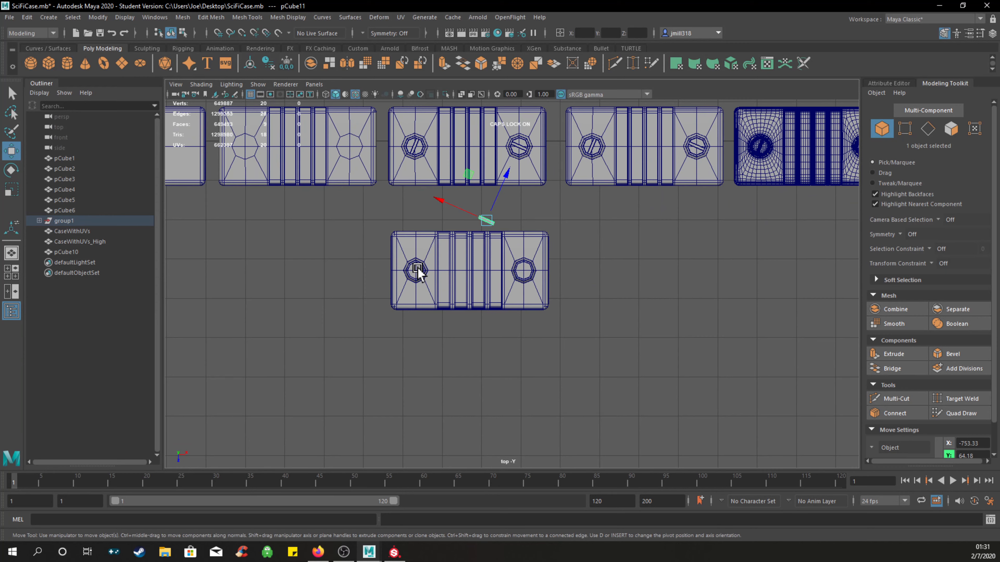
left_click(625, 261)
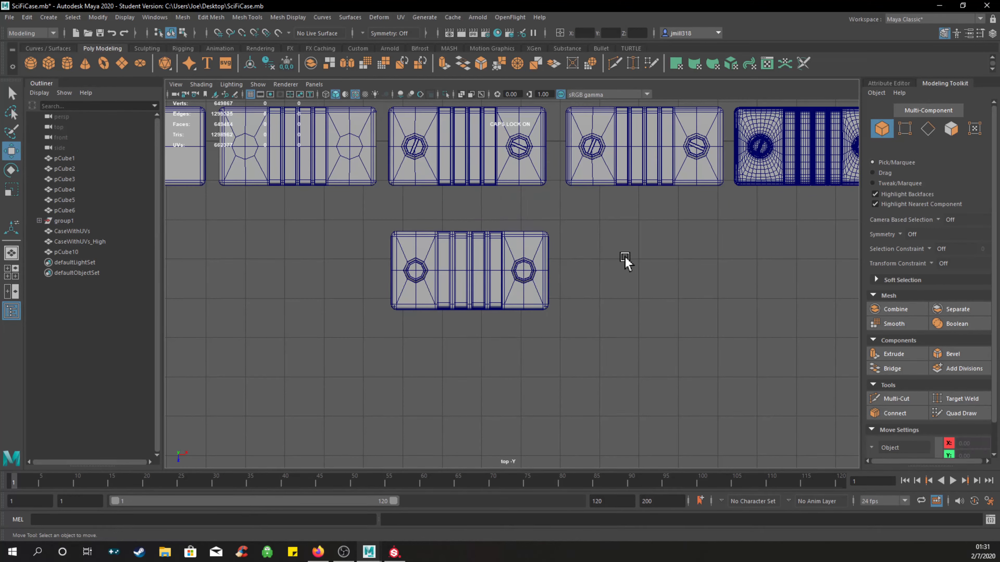
Clone both slanted bars from pCube7's recesses and place the copies over the two octagonal recesses of pCube10.
left_click(519, 153)
left_click(414, 148, "shift")
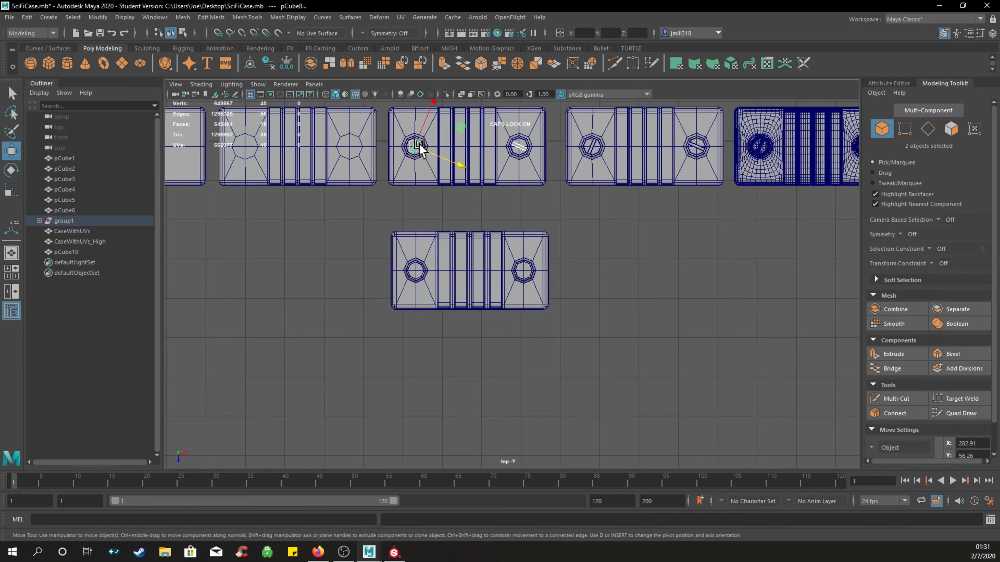
key("shift")
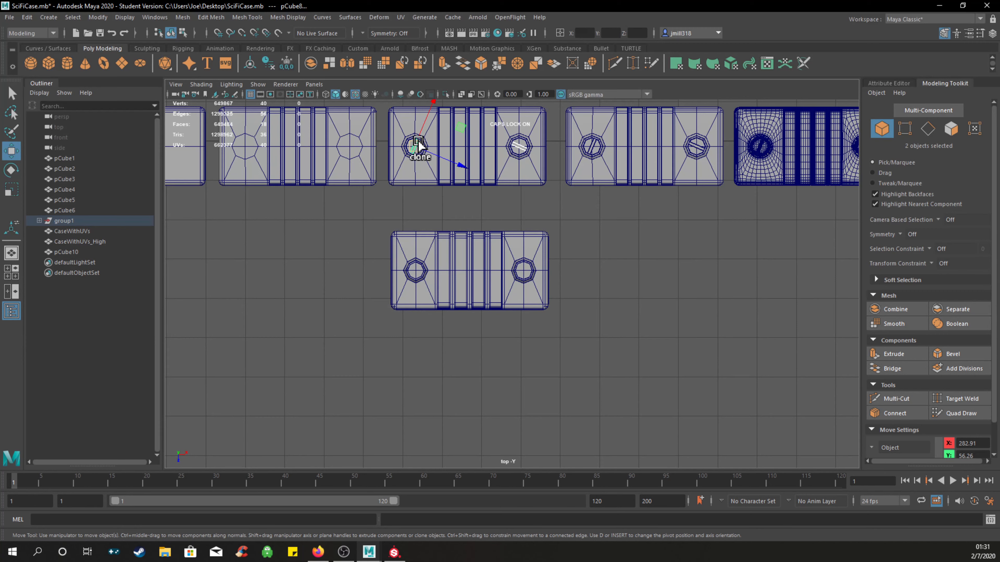
left_click_drag(418, 146, 419, 270, "shift")
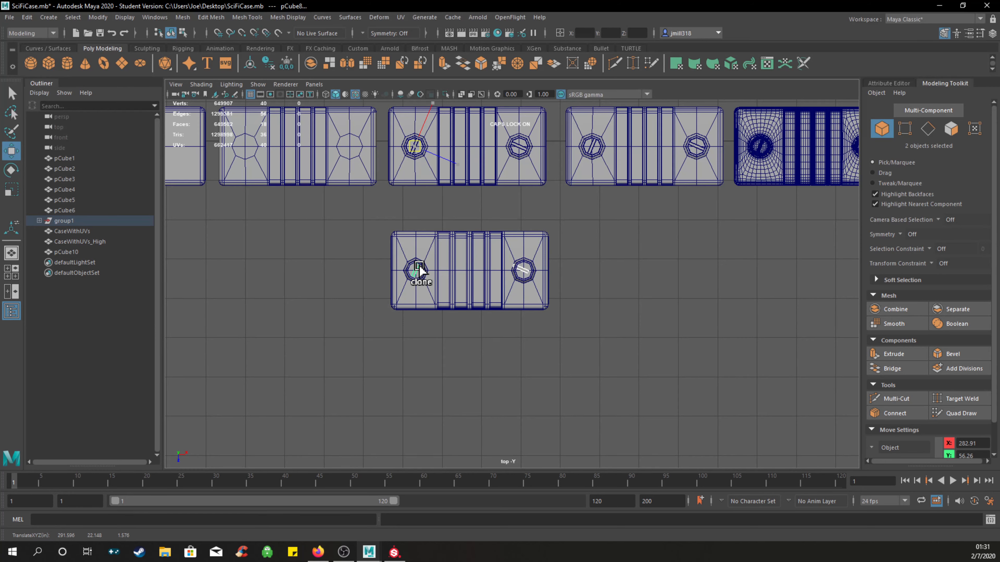
Place the cloned slanted bar over pCube10's left octagonal recess and center it within the octagon.
left_click_drag(419, 270, 420, 271, "shift")
scroll(416, 281, "up", 10)
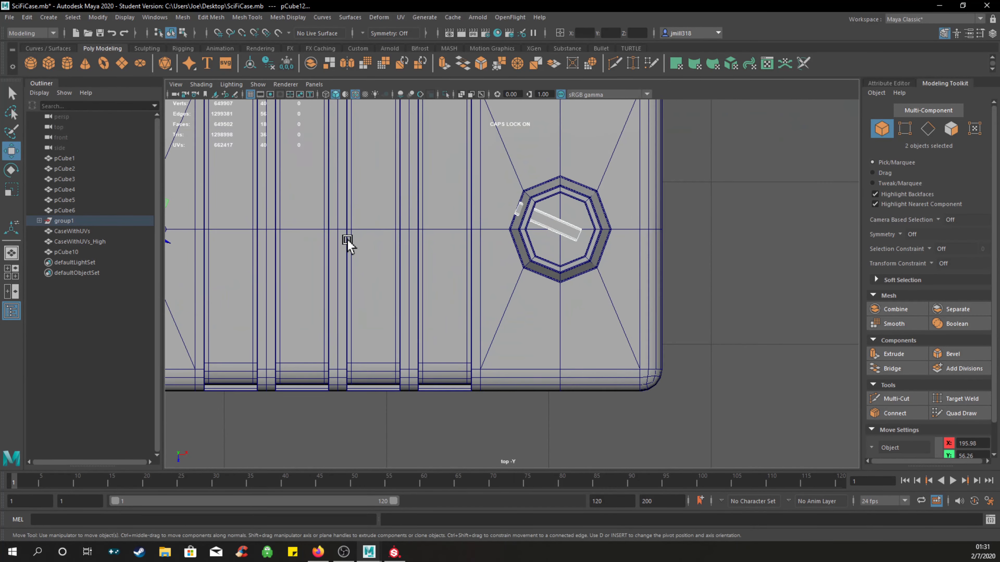
middle_click_drag(347, 239, 670, 239, "alt")
scroll(447, 228, "up", 5)
middle_click_drag(449, 205, 488, 285, "alt")
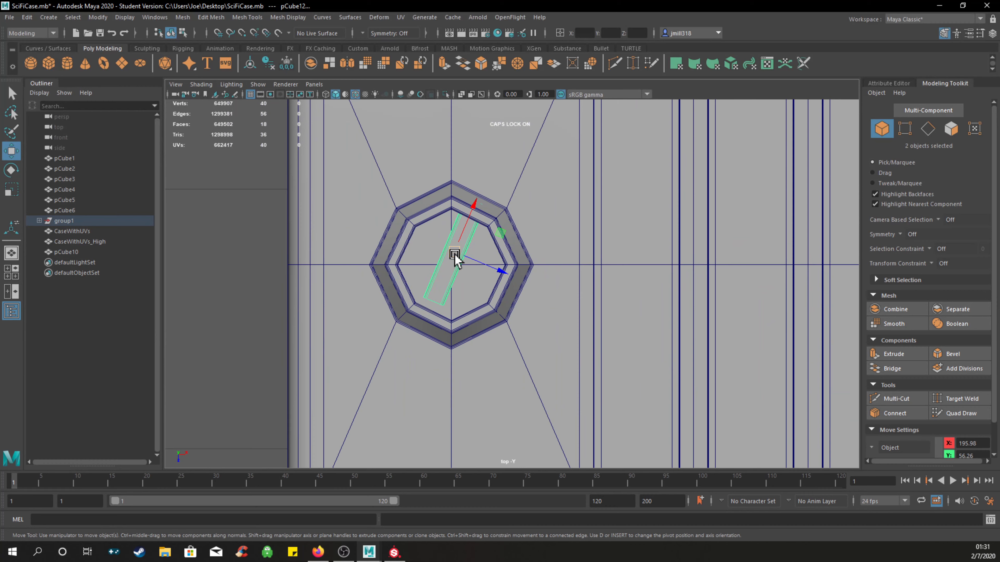
left_click(455, 254)
left_click(450, 282)
left_click_drag(454, 257, 449, 269)
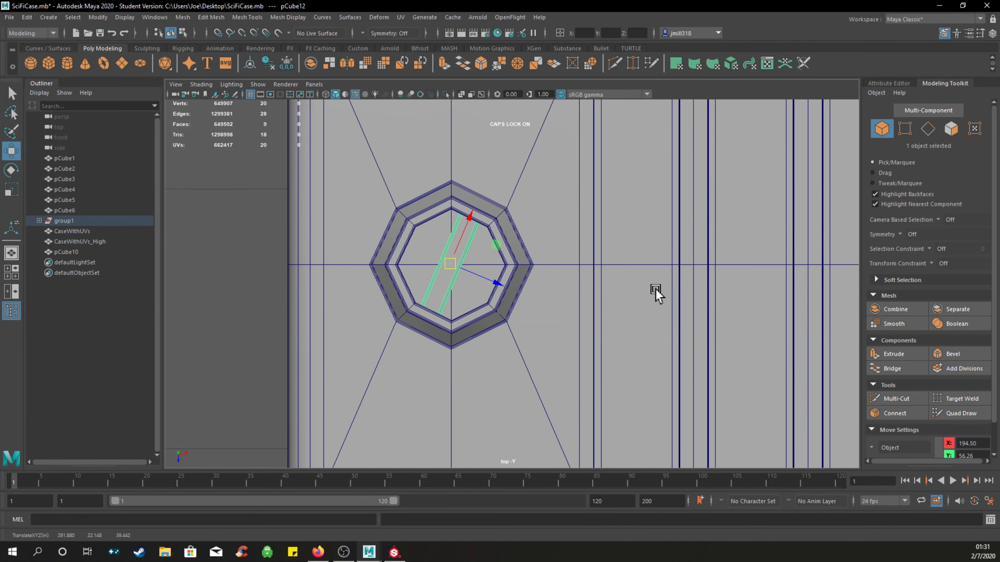
Center the other slanted bar inside the right octagonal recess of pCube10.
middle_click_drag(686, 311, 234, 279, "alt")
middle_click_drag(598, 280, 466, 297, "alt")
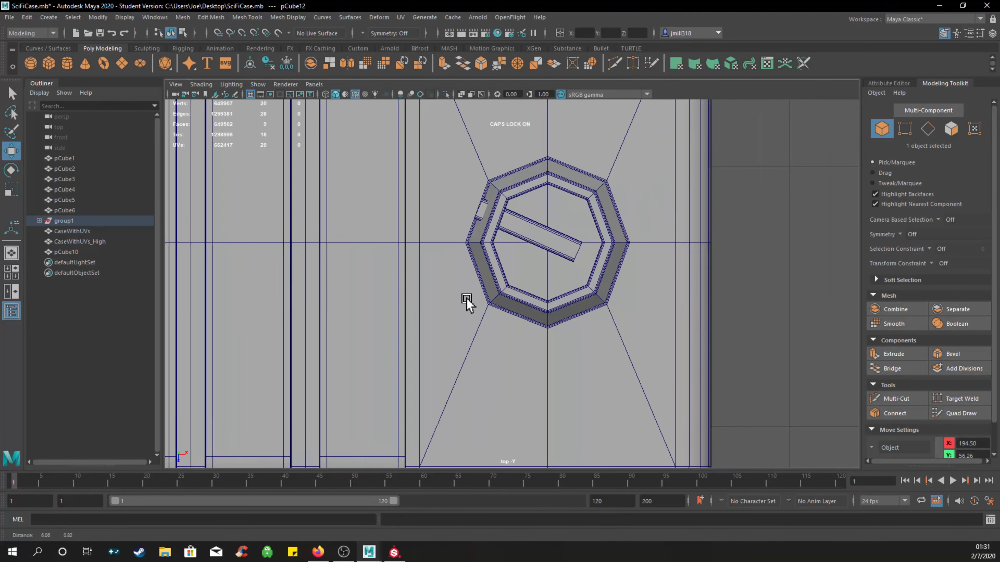
left_click(531, 234)
left_click_drag(528, 235, 550, 248)
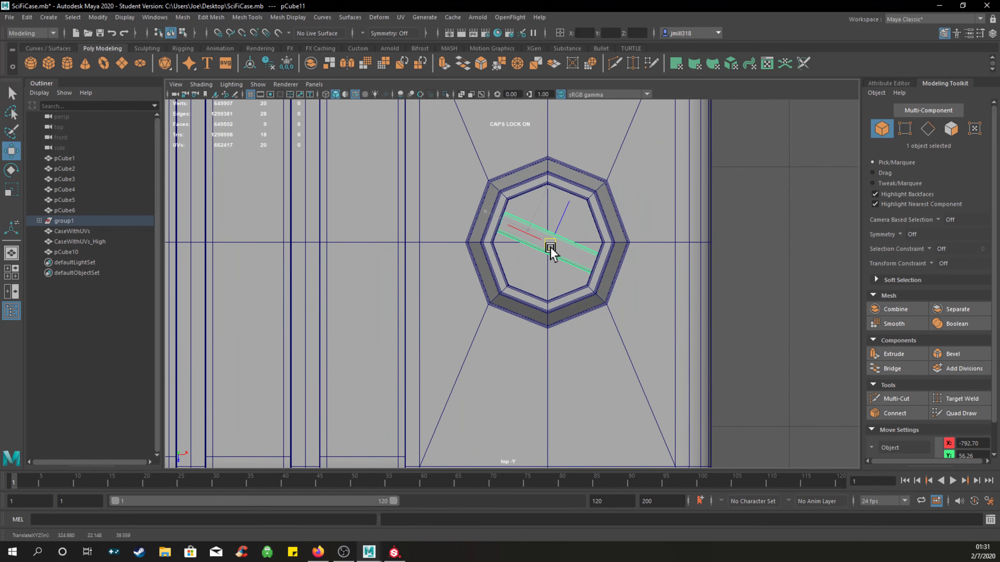
Select pCube10 with its two bars and delete the construction history of all objects in the scene.
scroll(587, 263, "down", 6)
left_click_drag(611, 197, 277, 364)
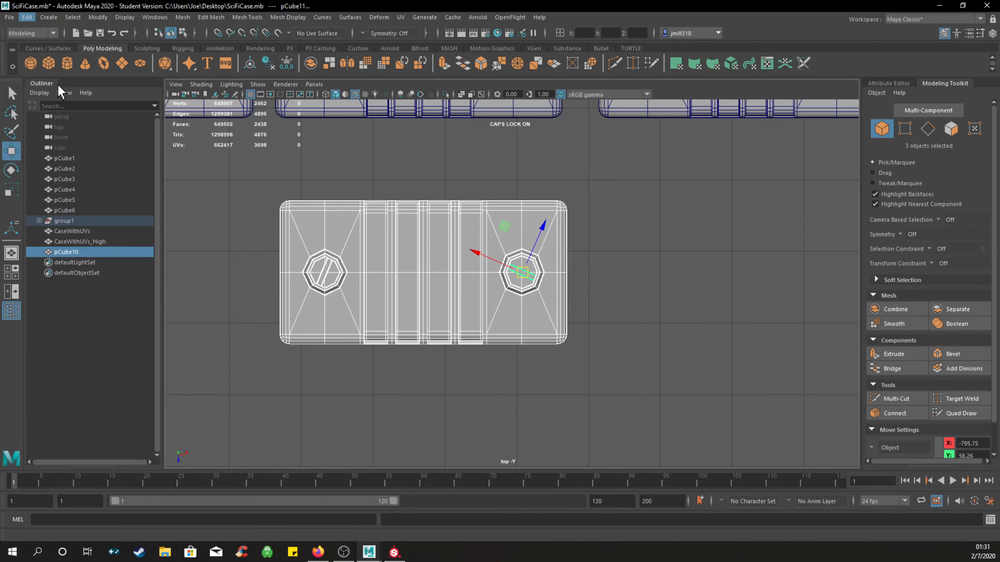
left_click(27, 17)
mouse_move(89, 150)
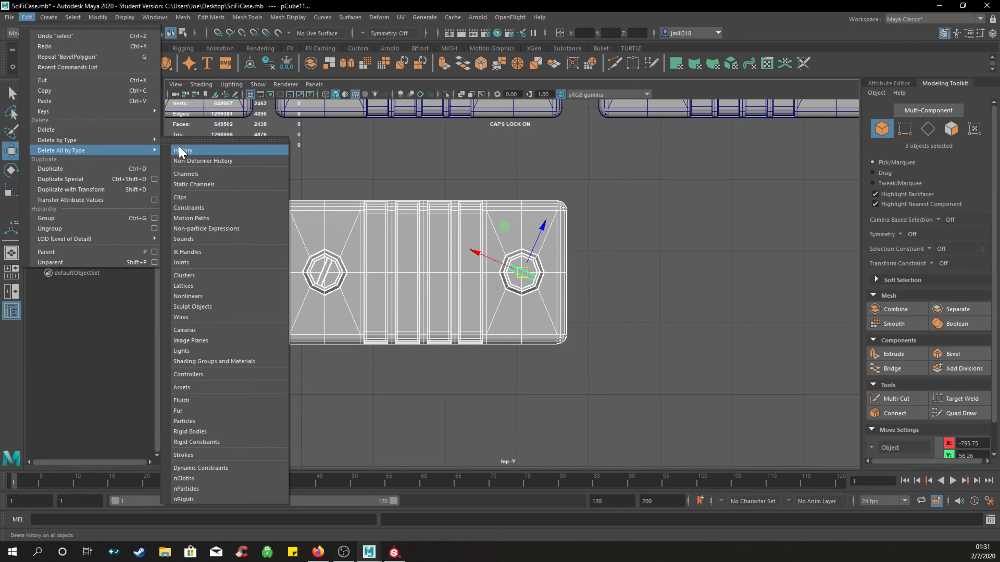
left_click(180, 147)
left_click(594, 248)
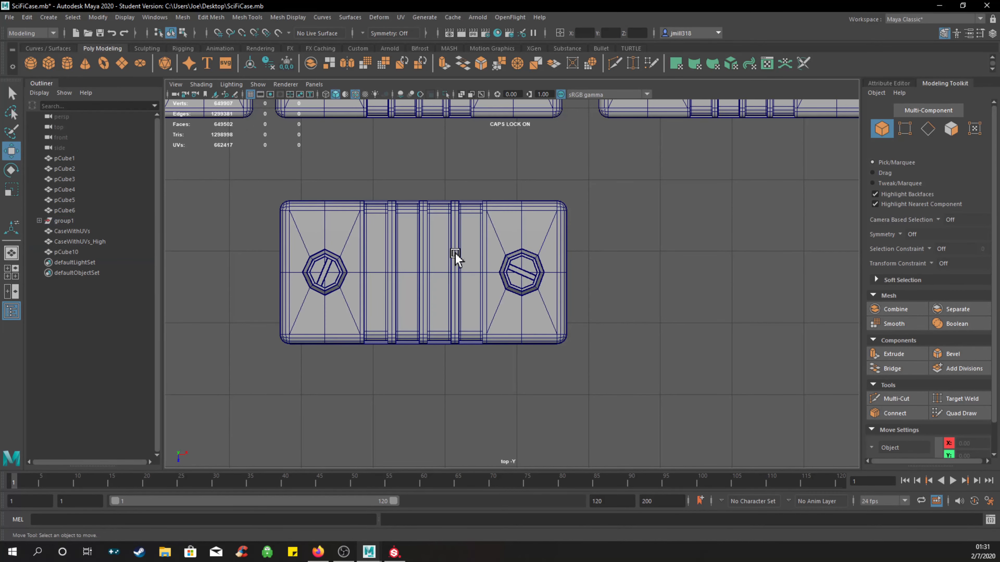
Center the pivots of pCube10 and its two slanted bars.
left_click_drag(579, 197, 206, 319)
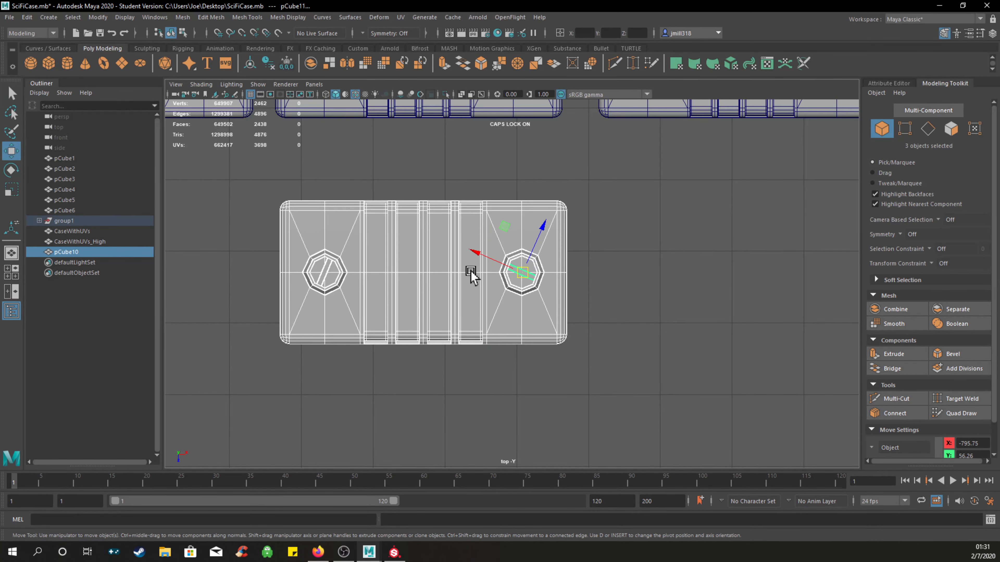
left_click(98, 17)
left_click(131, 94)
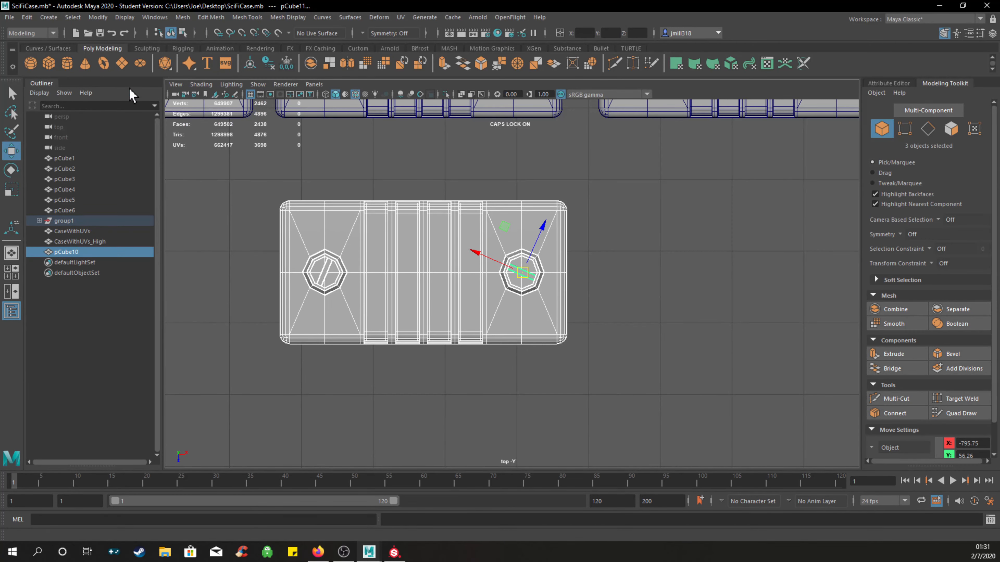
left_click(542, 188)
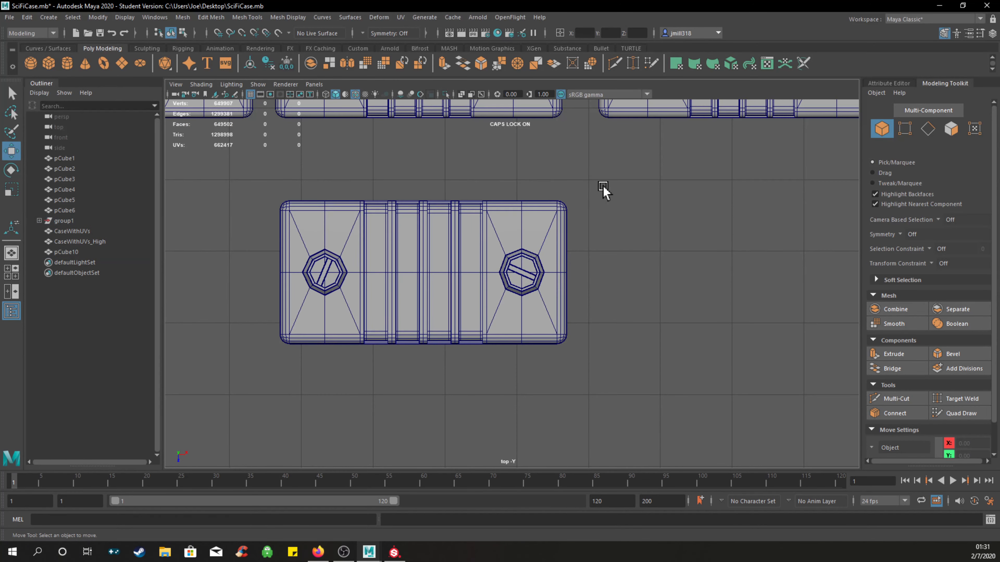
Examine pCube10 with its bars in the perspective view and compare it with the row of cases and CaseWithUVs.
left_click_drag(604, 186, 247, 395)
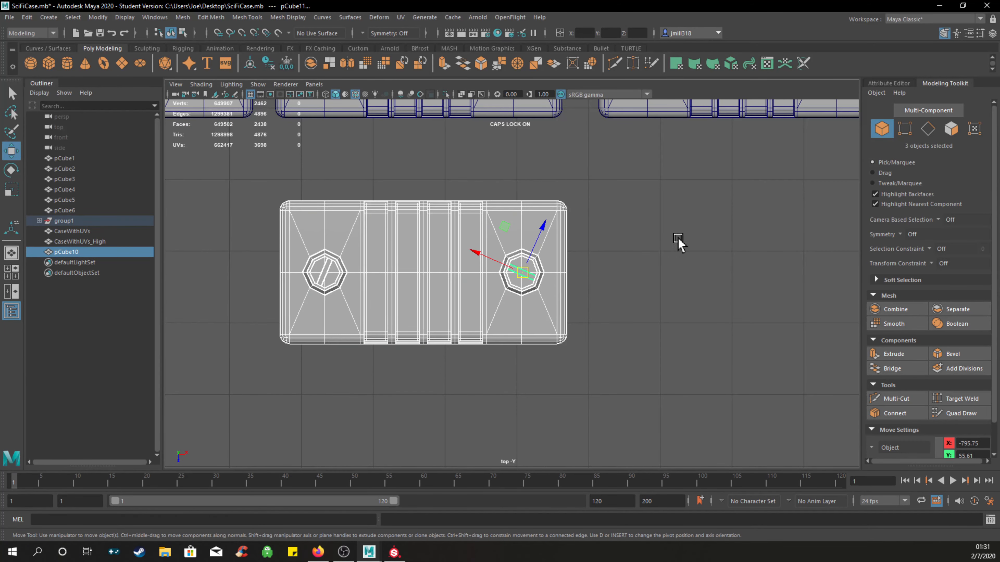
key("space")
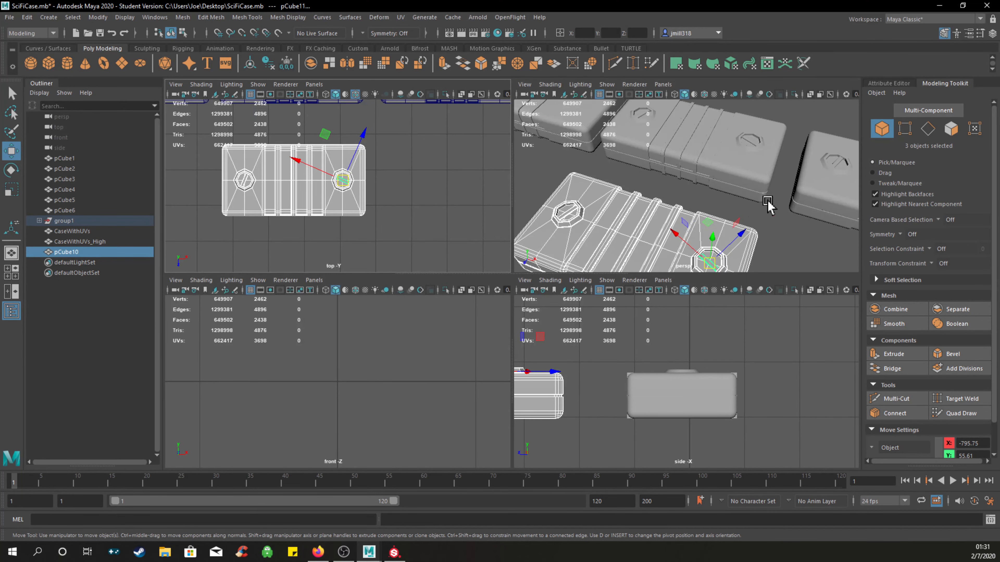
key("space")
left_click(721, 407)
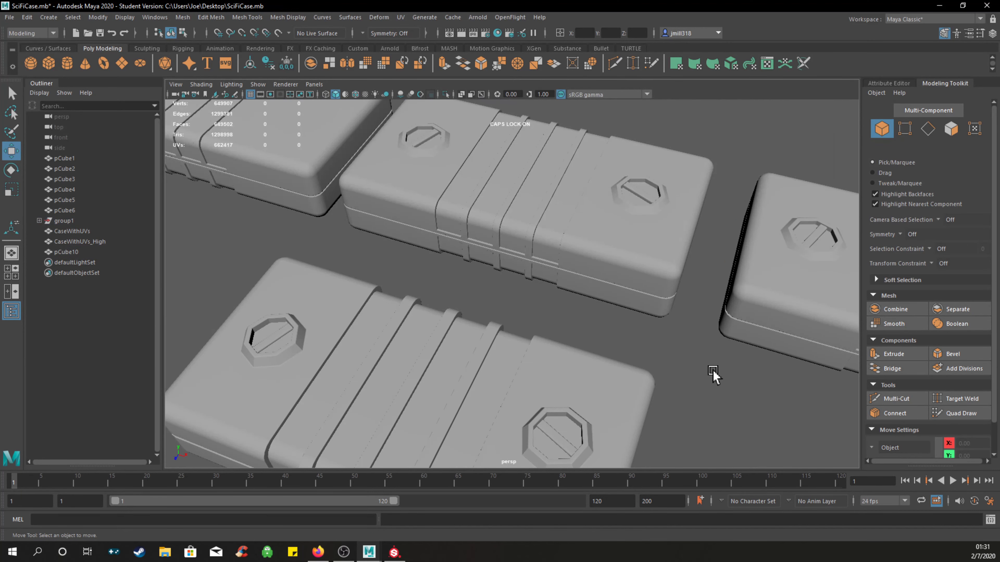
middle_click_drag(712, 375, 711, 384, "alt")
left_click_drag(711, 384, 609, 283, "alt")
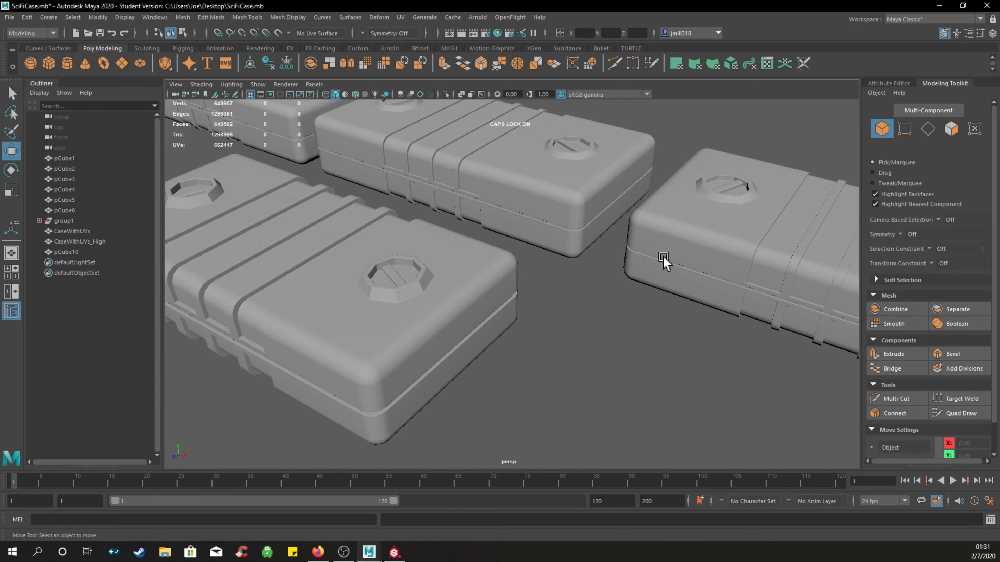
scroll(559, 288, "down", 5)
left_click(550, 328)
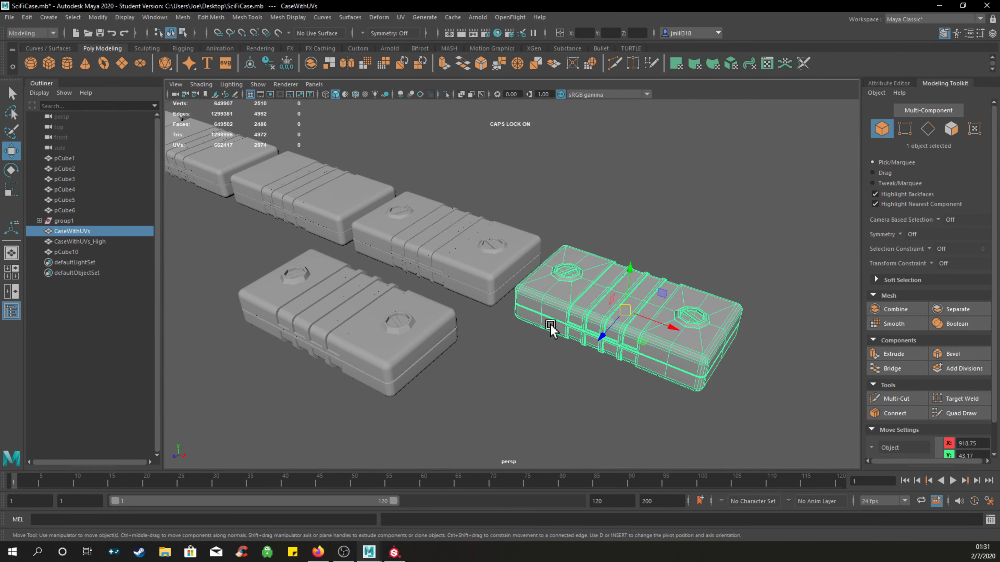
scroll(510, 313, "down", 8)
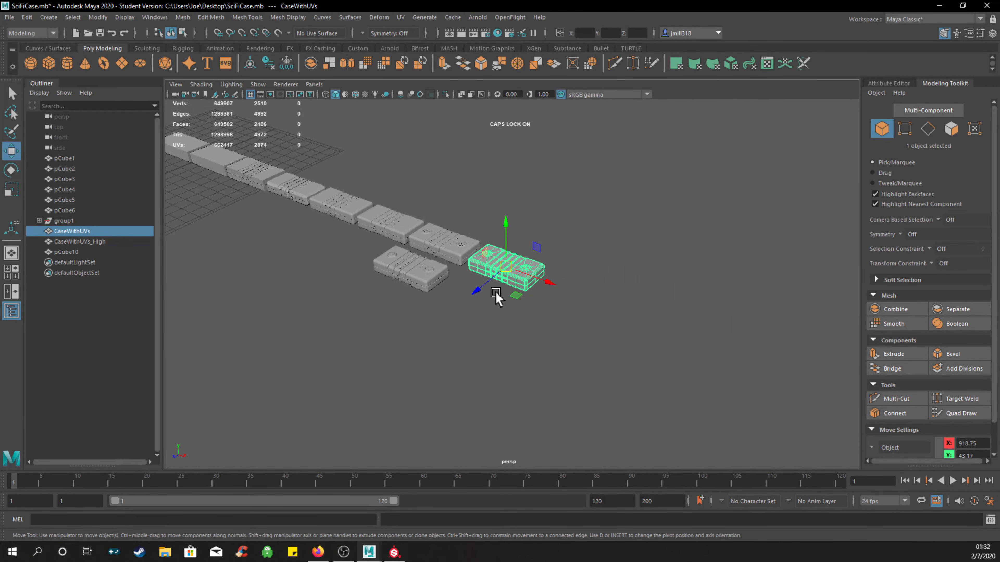
scroll(496, 296, "up", 4)
scroll(453, 291, "down", 5)
scroll(573, 315, "up", 3)
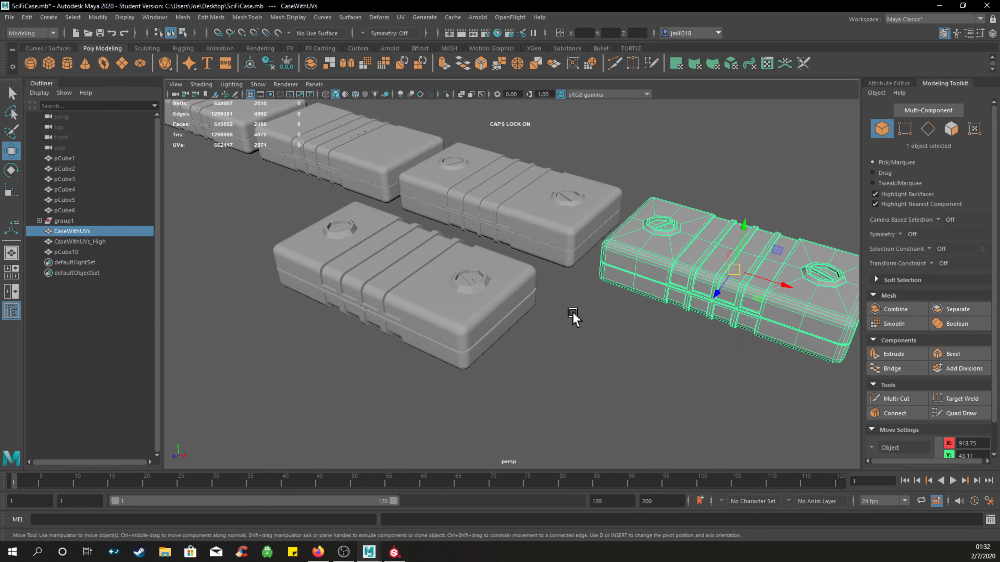
scroll(574, 317, "down", 8)
scroll(573, 315, "down", 2)
scroll(526, 313, "up", 10)
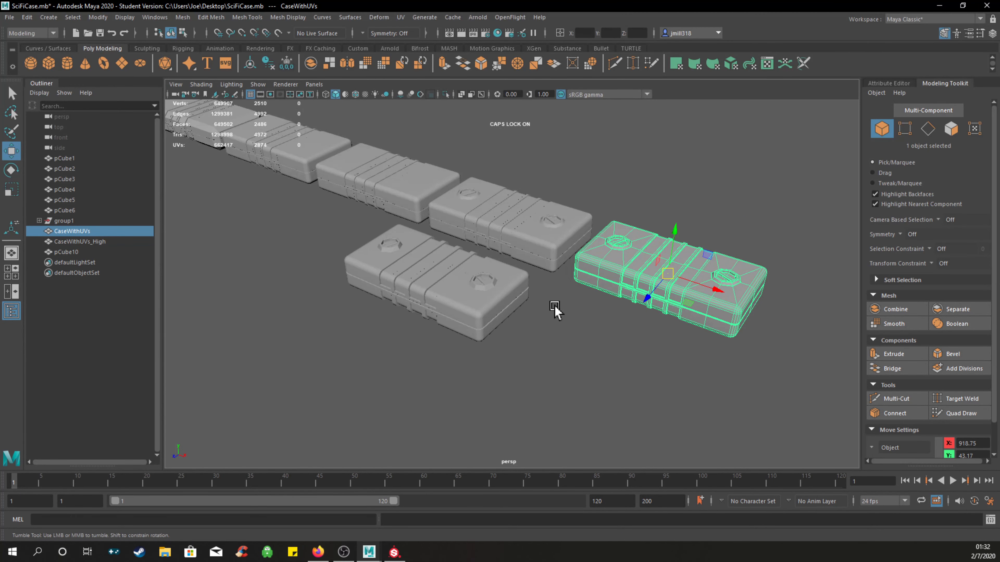
left_click(506, 218)
left_click(595, 308)
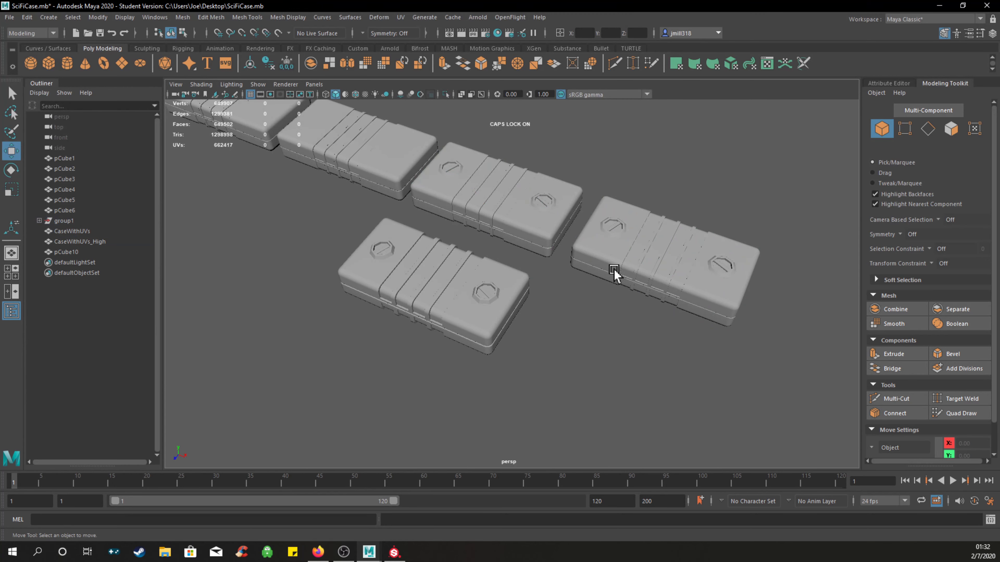
Show CaseWithUVs with the smooth mesh preview.
left_click(612, 265)
left_click_drag(606, 288, 605, 295, "alt")
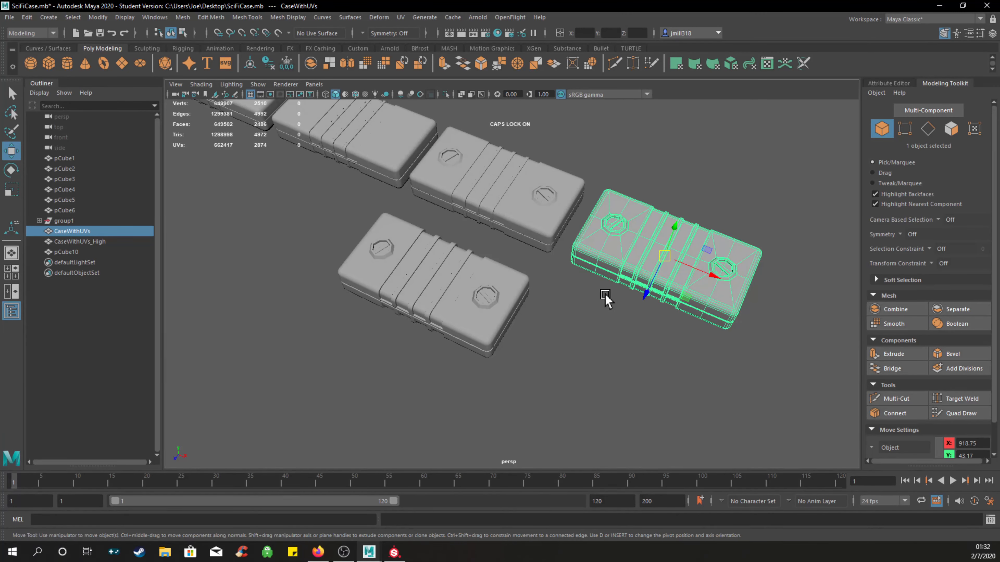
key("3")
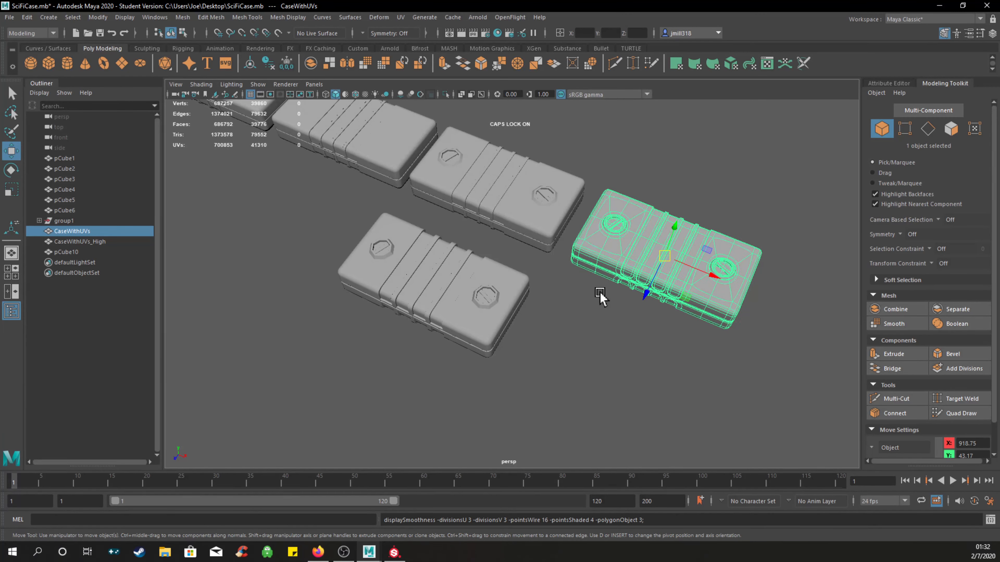
left_click(597, 300)
left_click(604, 252)
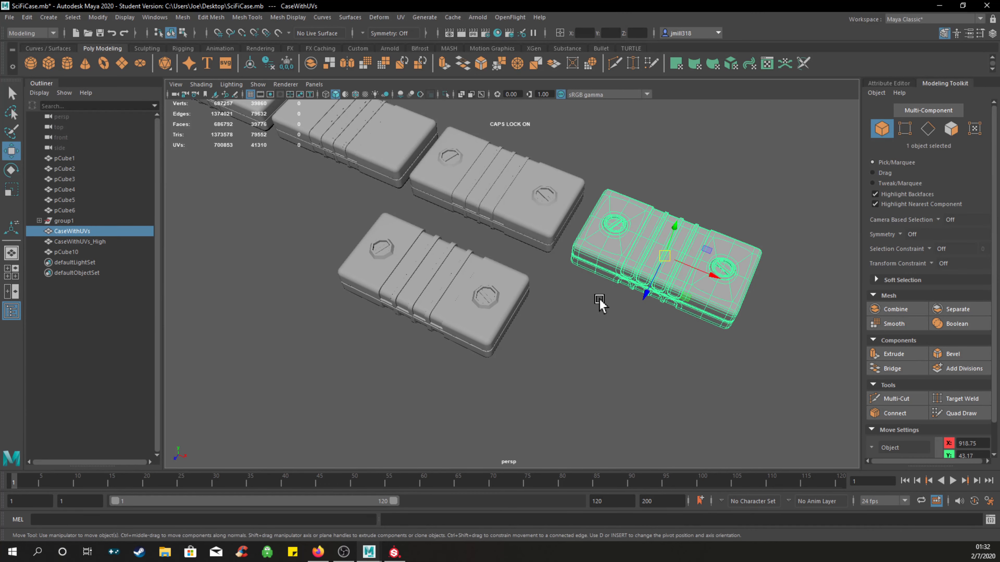
left_click(599, 300)
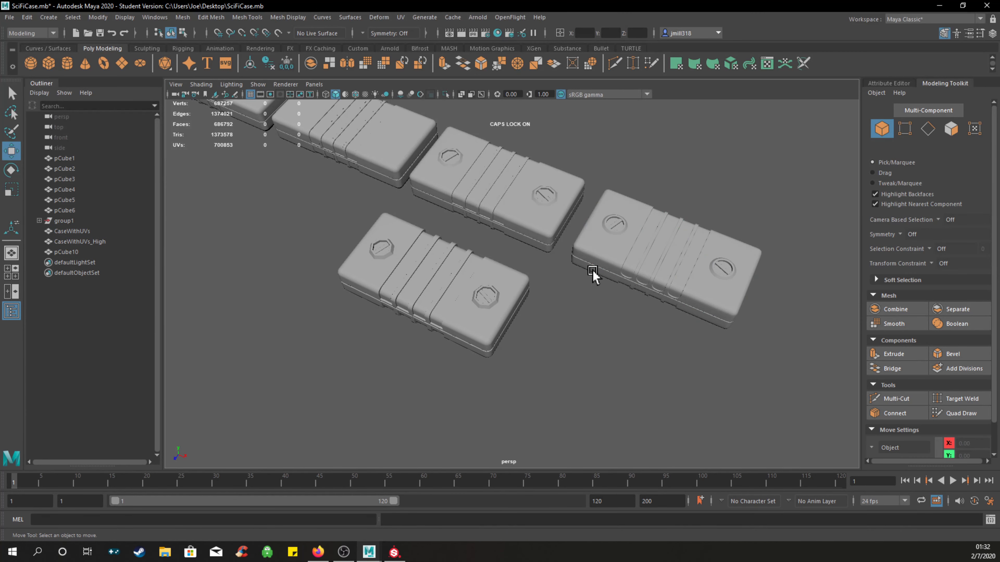
Compare the smoothed CaseWithUVs with pCube7 and pCube10 up close.
left_click_drag(578, 294, 524, 284, "alt")
scroll(523, 284, "down", 2)
scroll(518, 277, "down", 5)
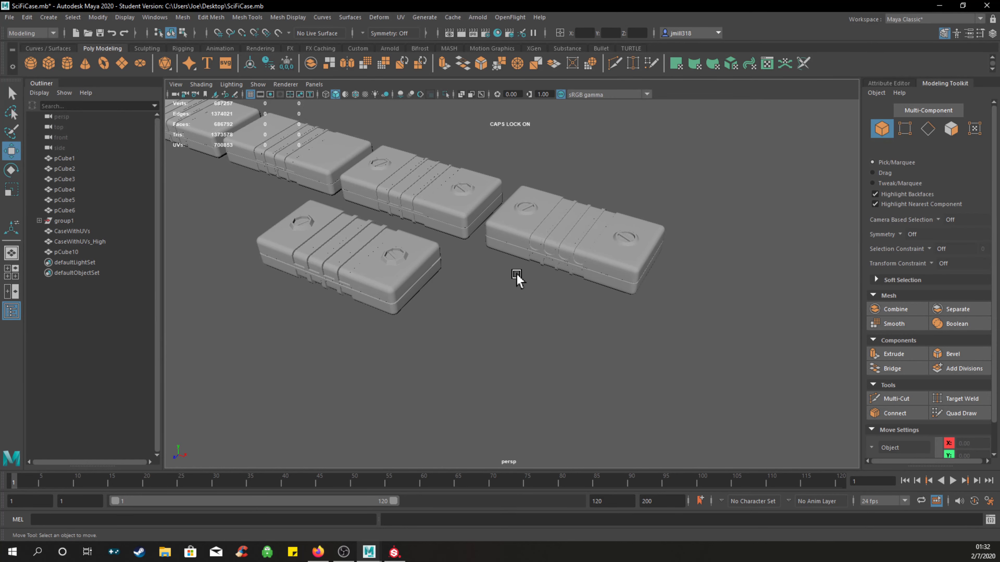
scroll(517, 277, "up", 8)
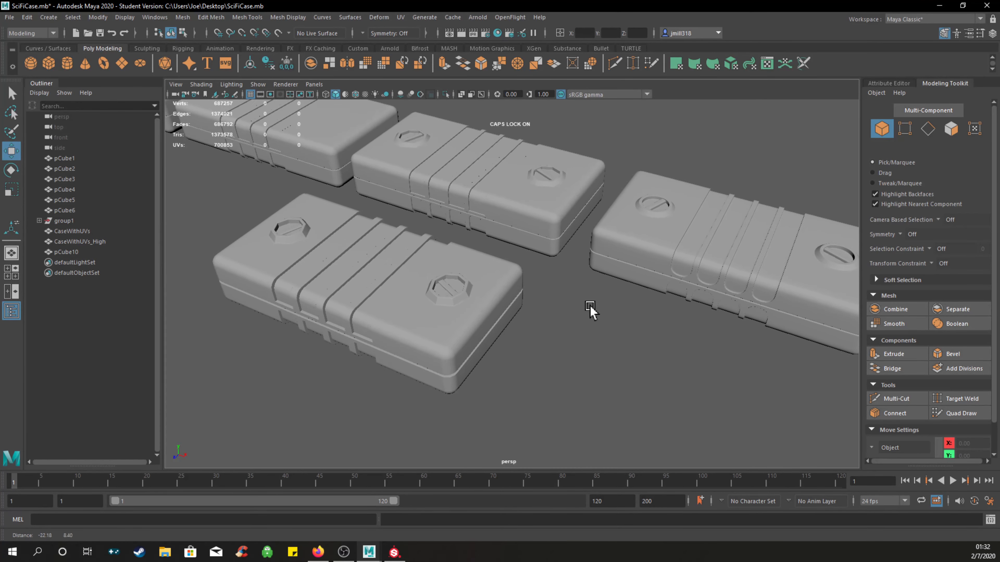
left_click_drag(556, 291, 503, 237, "alt")
left_click(503, 237)
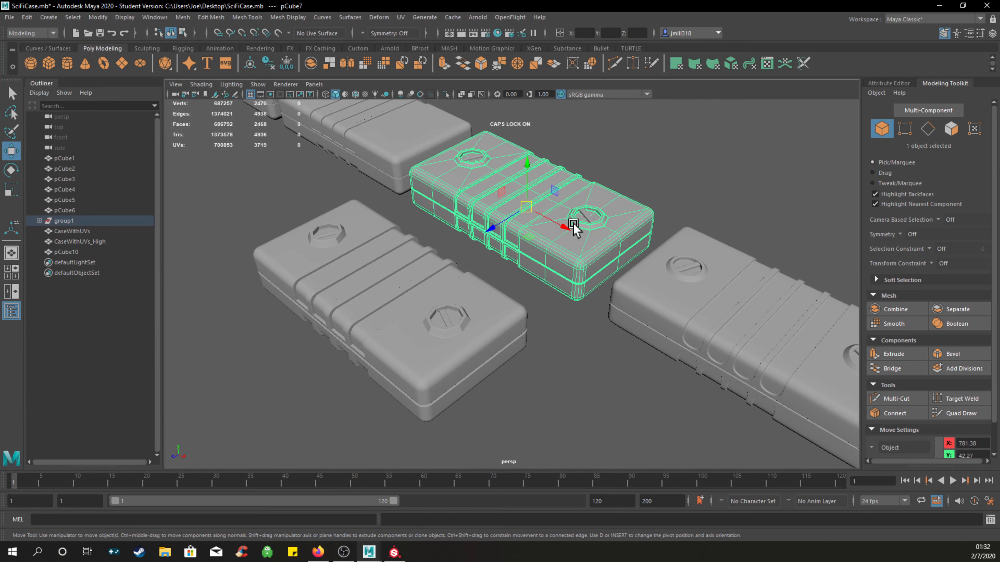
left_click(669, 275)
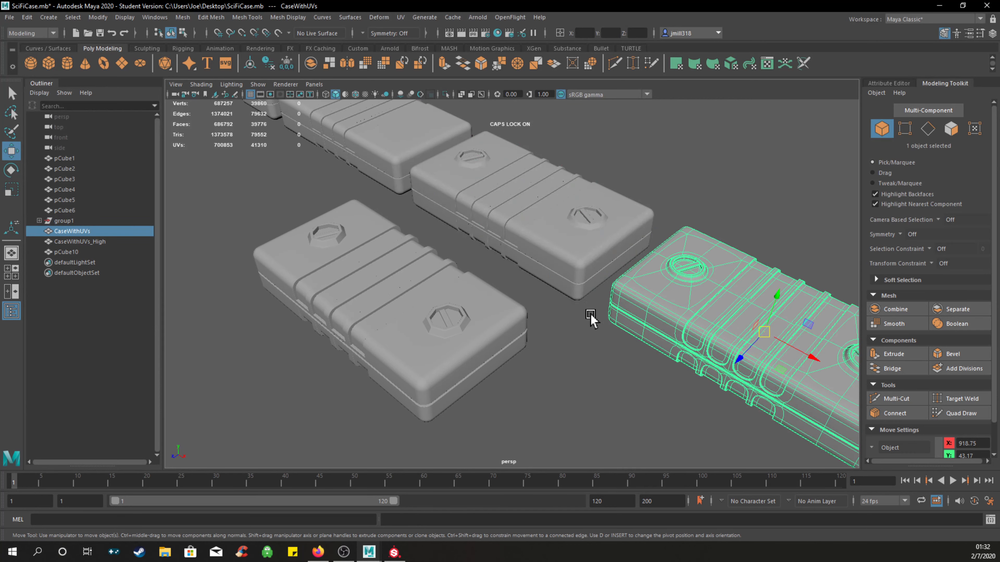
left_click(527, 286)
left_click(450, 324)
left_click(403, 351, "shift")
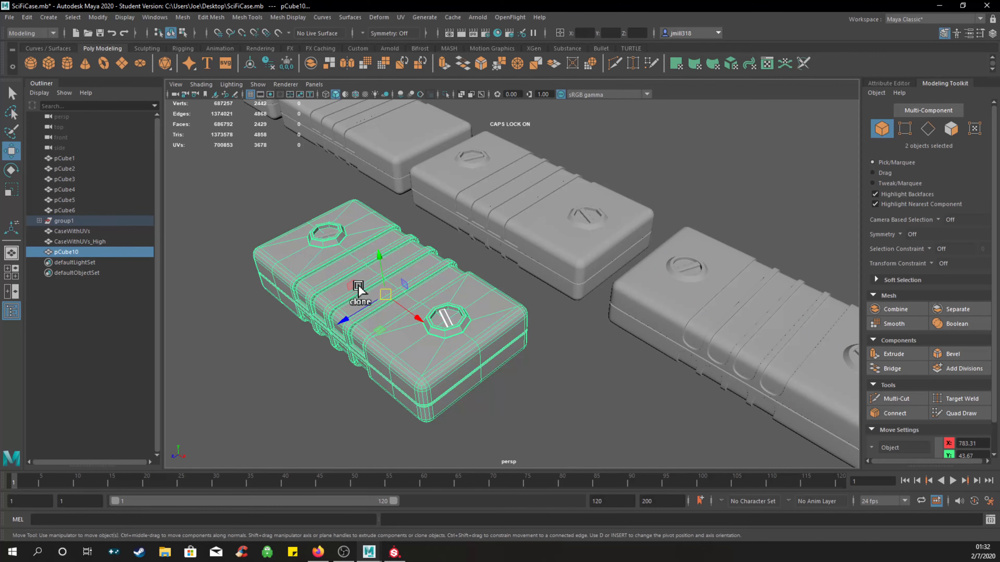
left_click_drag(399, 283, 439, 290, "alt")
right_click_drag(439, 288, 449, 304, "alt")
middle_click_drag(450, 304, 626, 210, "alt")
middle_click_drag(567, 246, 613, 264, "alt")
left_click_drag(612, 268, 502, 264, "alt")
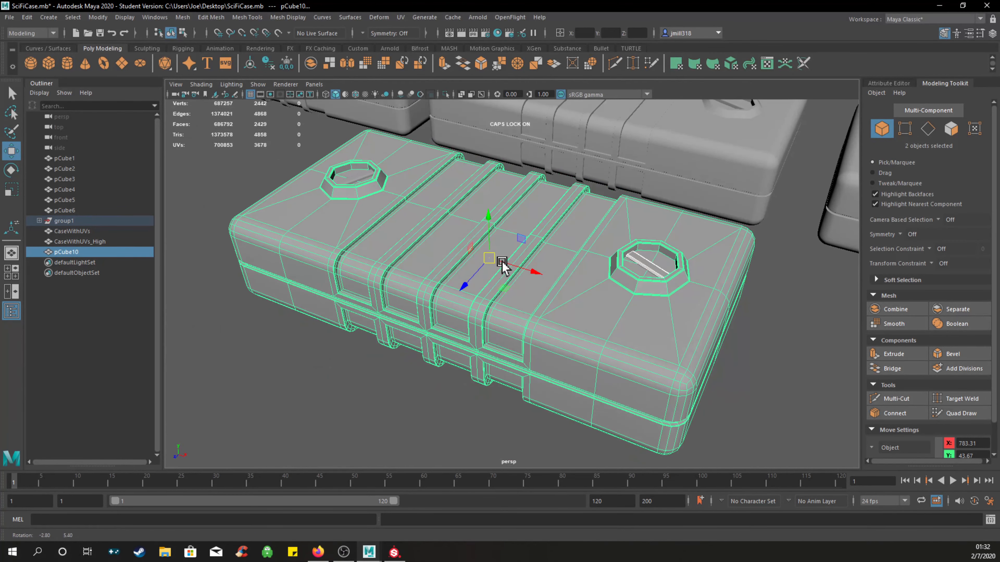
left_click(356, 173)
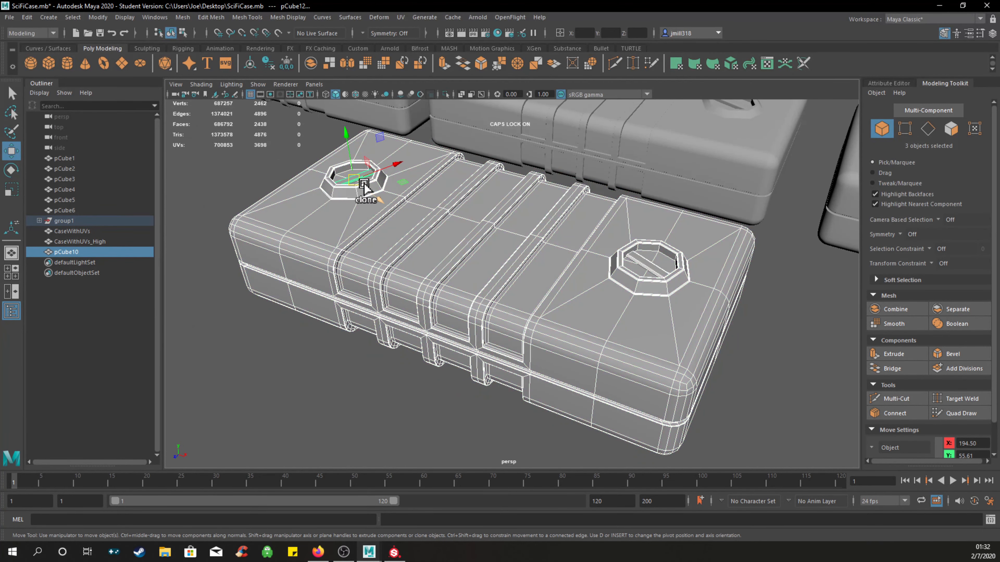
left_click(277, 343)
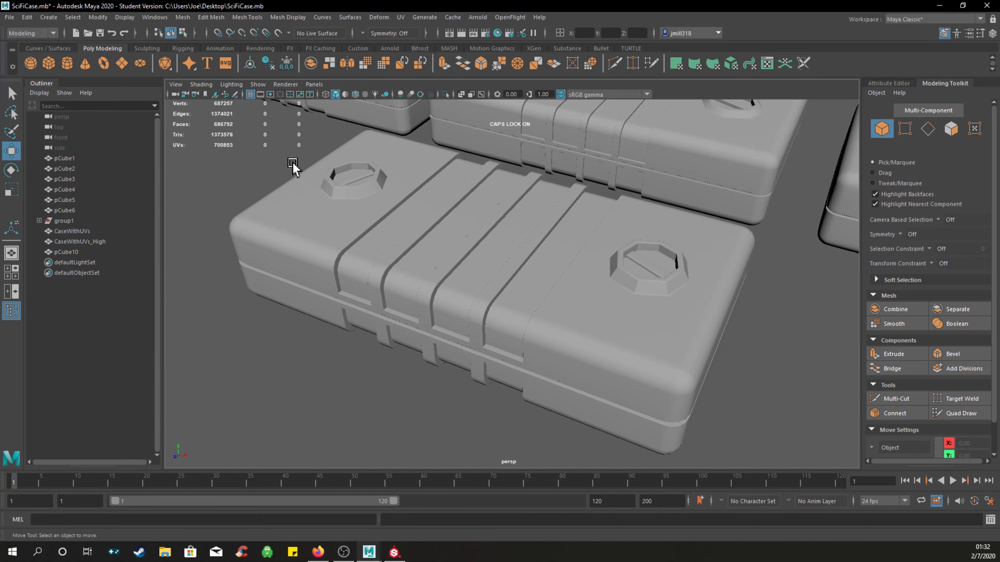
Combine pCube10 and its two slanted bars into one mesh.
left_click_drag(292, 167, 690, 362)
left_click_drag(786, 331, 748, 331, "alt")
left_click(681, 245, "shift")
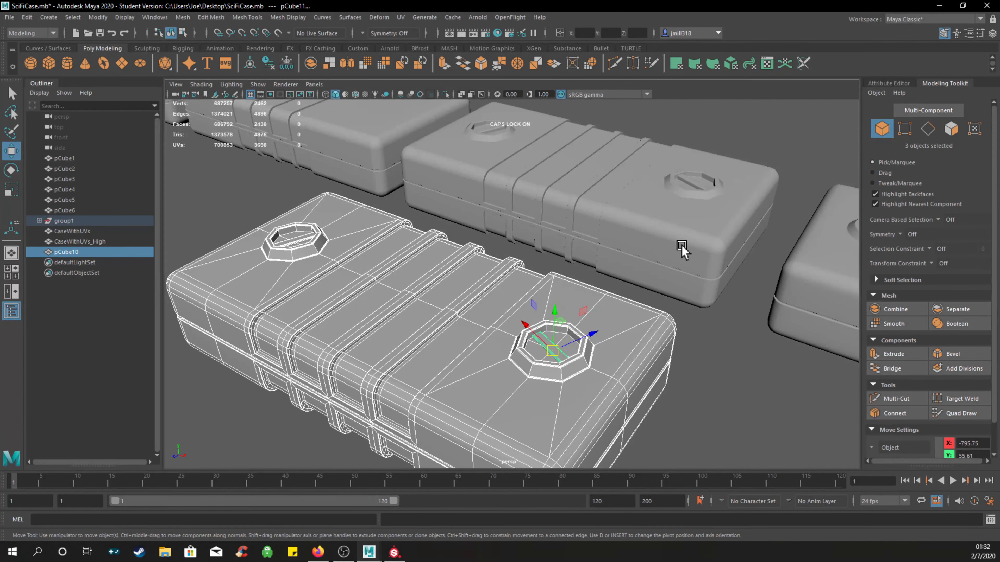
left_click(310, 67)
left_click(694, 350)
scroll(591, 338, "up", 3)
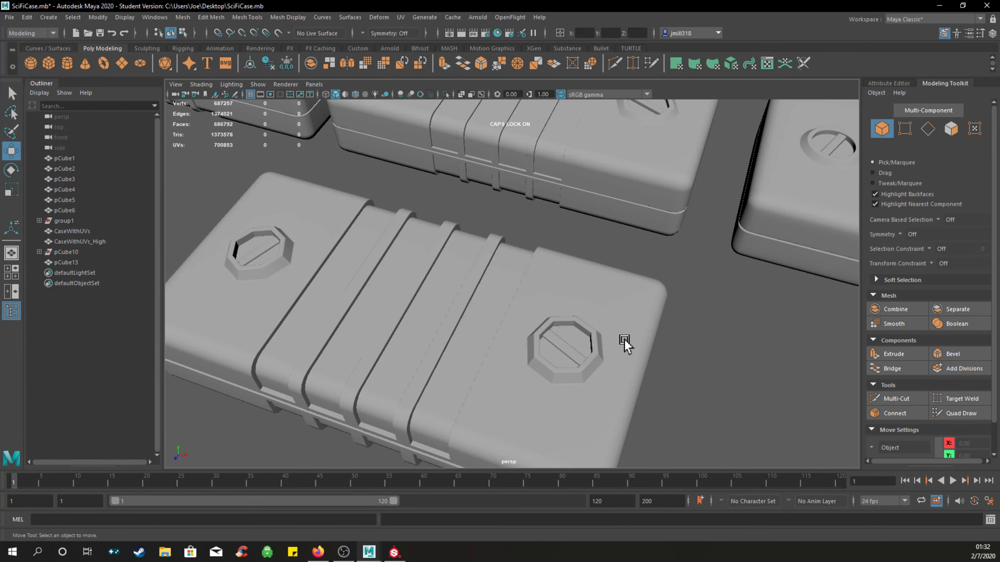
Turn off the smooth mesh preview on CaseWithUVs and deselect it.
scroll(624, 343, "down", 5)
left_click_drag(636, 331, 537, 289, "alt")
left_click(543, 272)
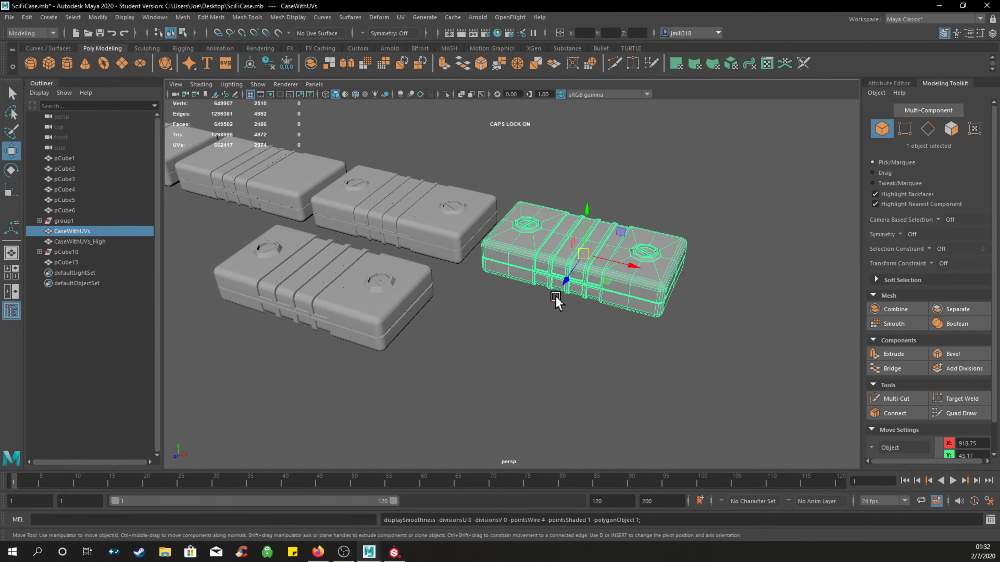
left_click(575, 200)
scroll(576, 201, "down", 5)
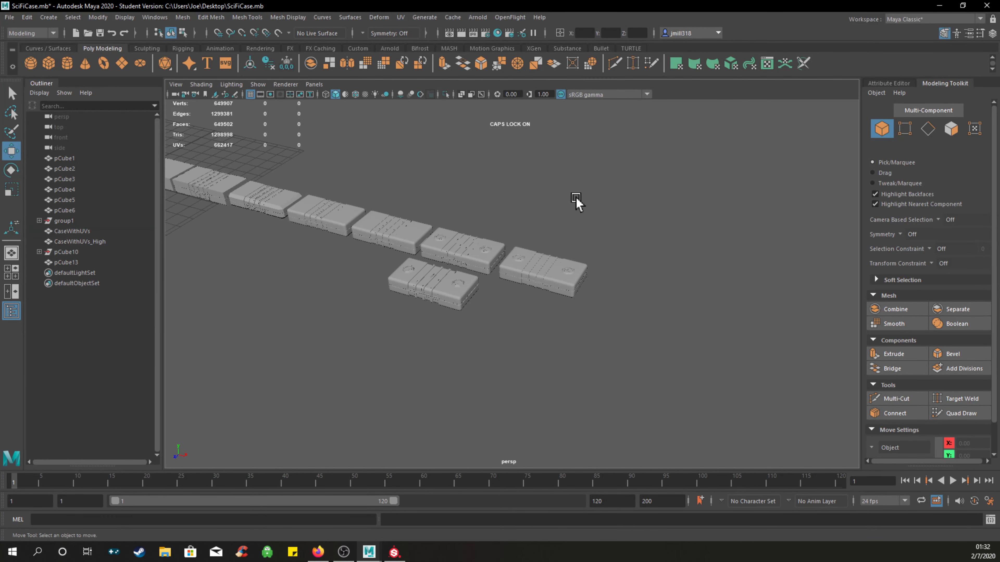
Assign a new Lambert material to the CaseWithUVs_High mesh and clear the selection.
scroll(500, 196, "up", 2)
scroll(464, 193, "up", 3)
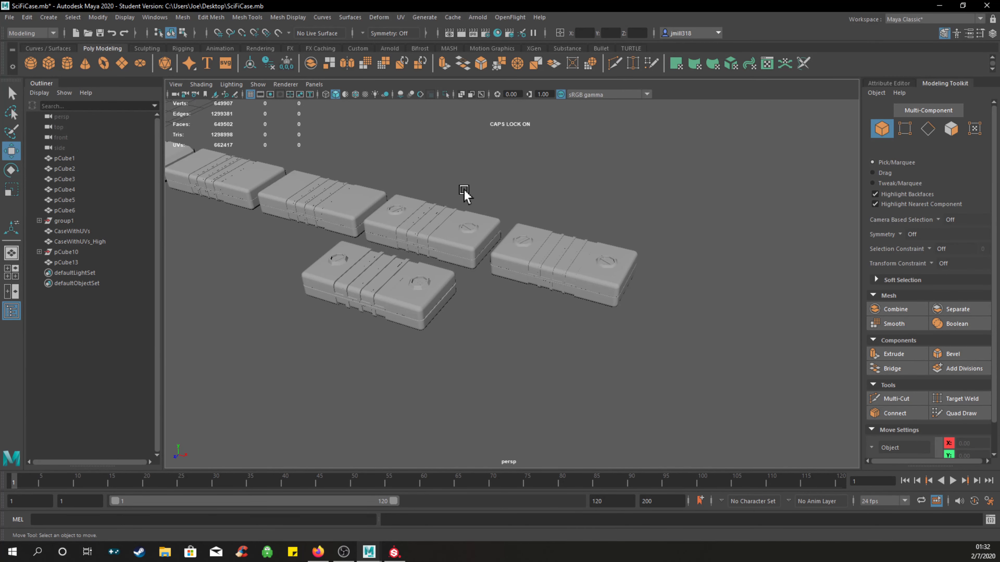
left_click(76, 241)
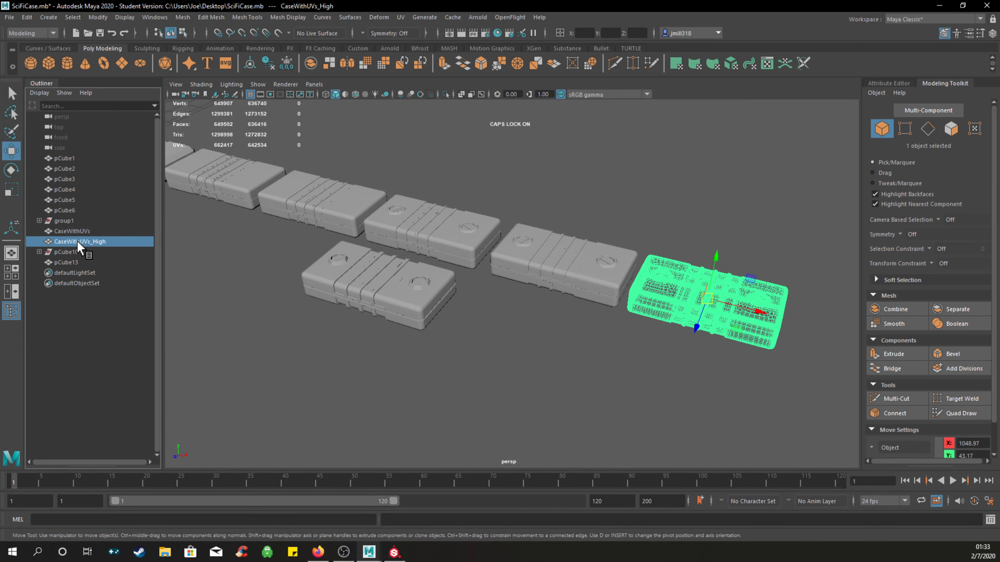
left_click(619, 344)
left_click(666, 297)
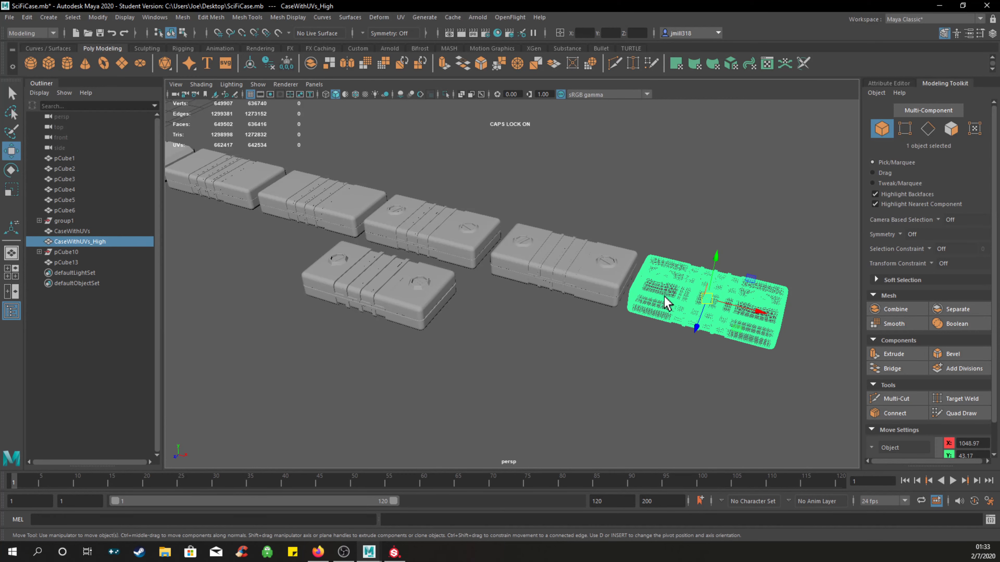
right_click_drag(665, 265, 666, 304)
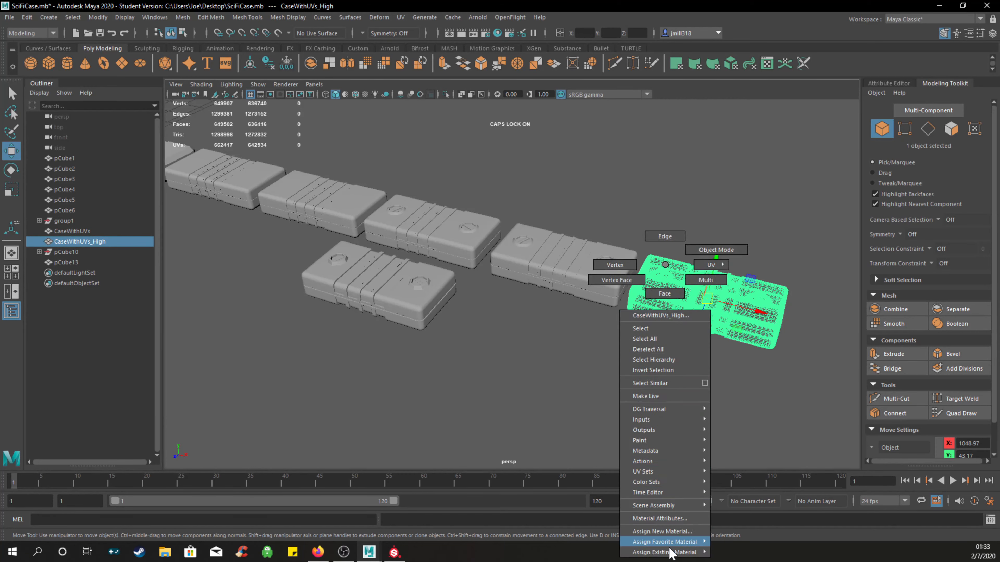
mouse_move(685, 546)
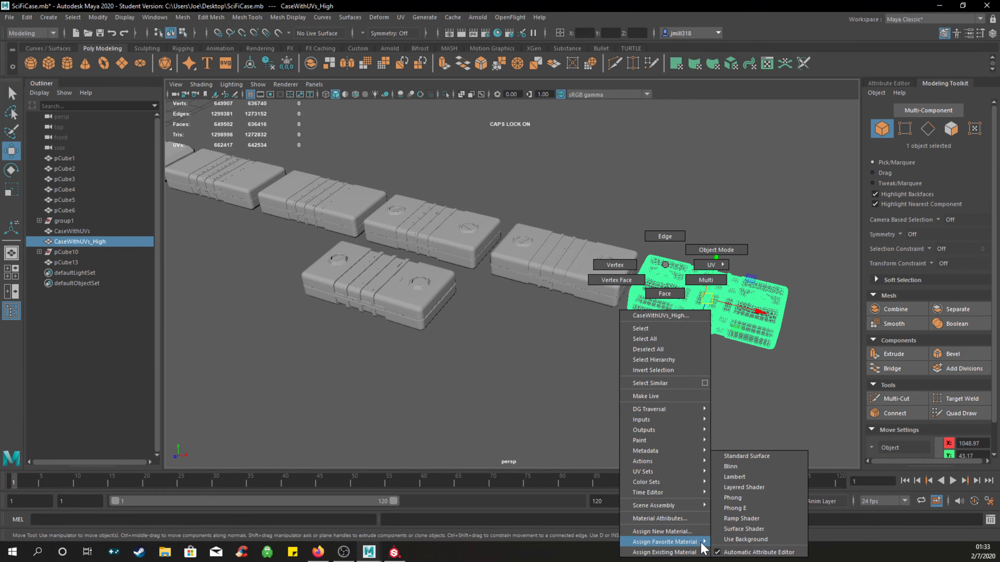
left_click(756, 475)
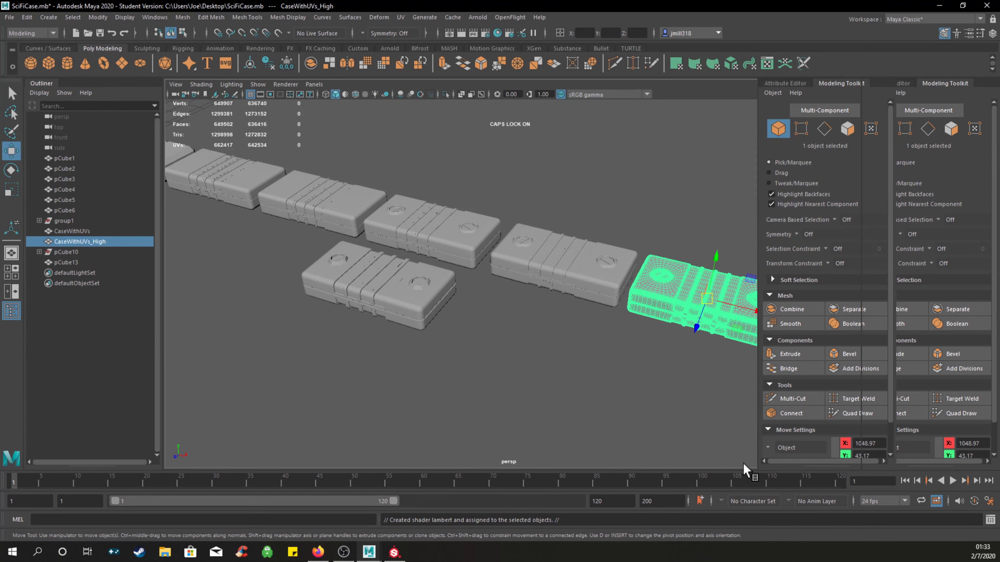
left_click(601, 384)
left_click(640, 313)
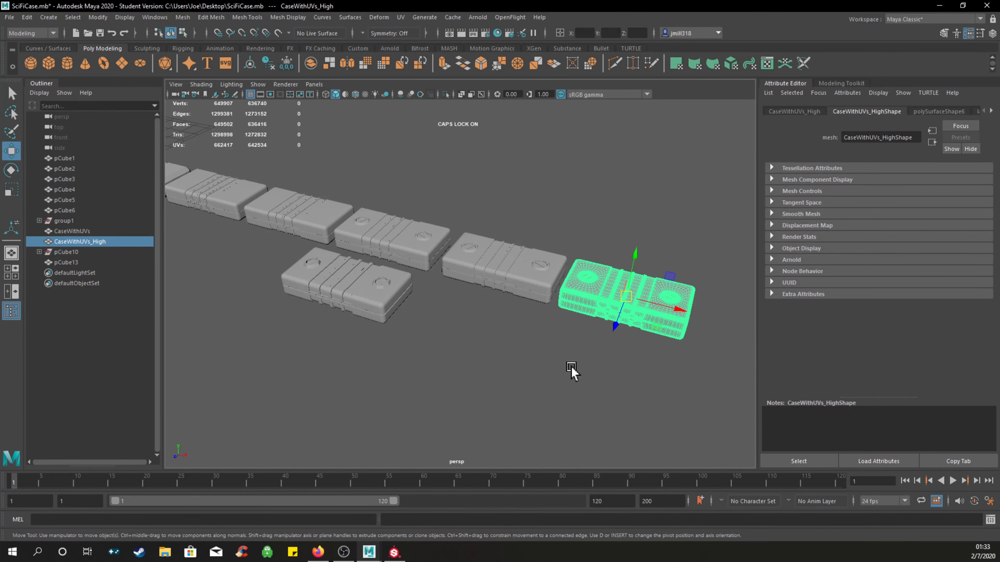
left_click(572, 370)
Examine the row of case models, including the case in front of it, from an overview and up close.
key("f")
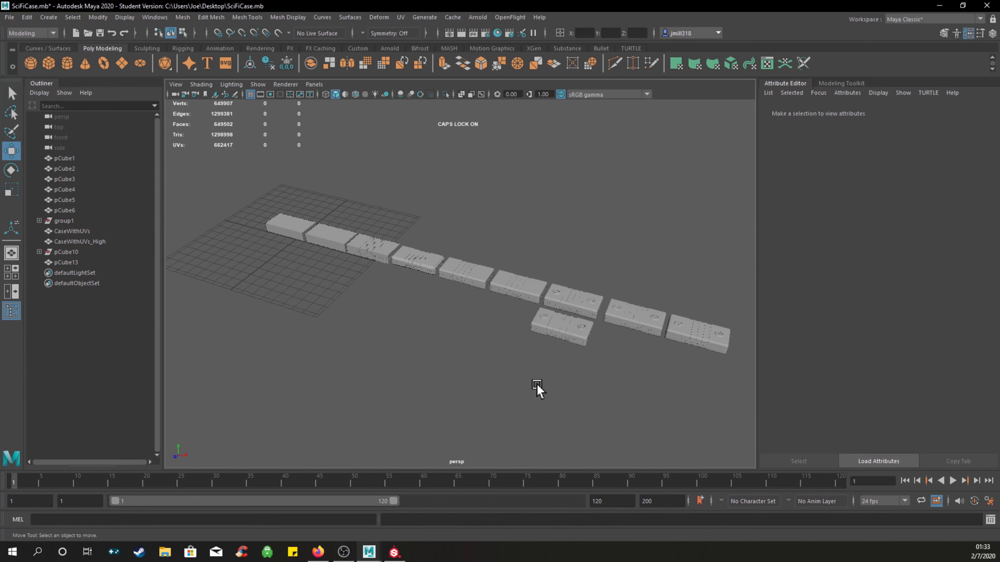
scroll(589, 368, "up", 5)
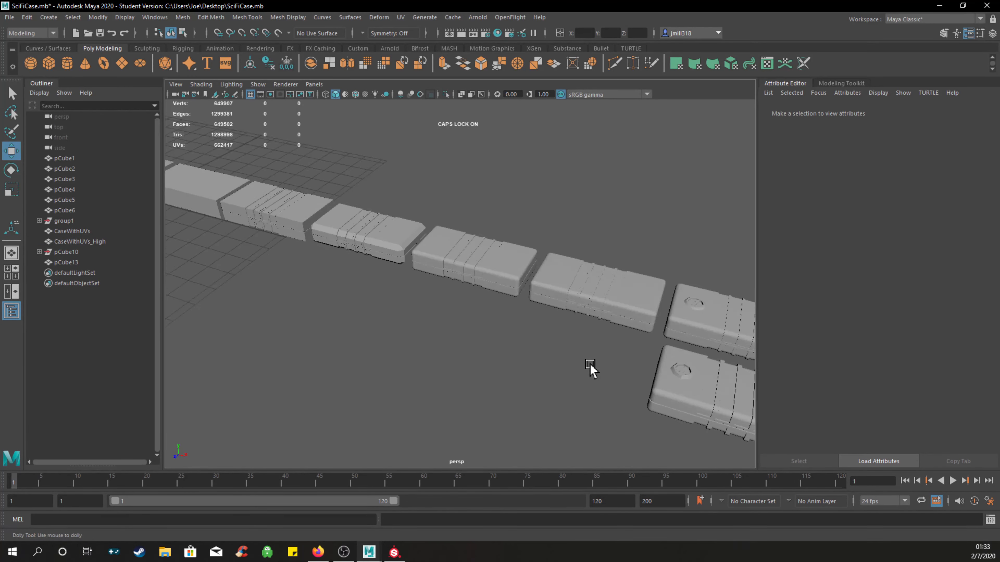
scroll(307, 226, "up", 5)
right_click_drag(308, 224, 500, 289, "alt")
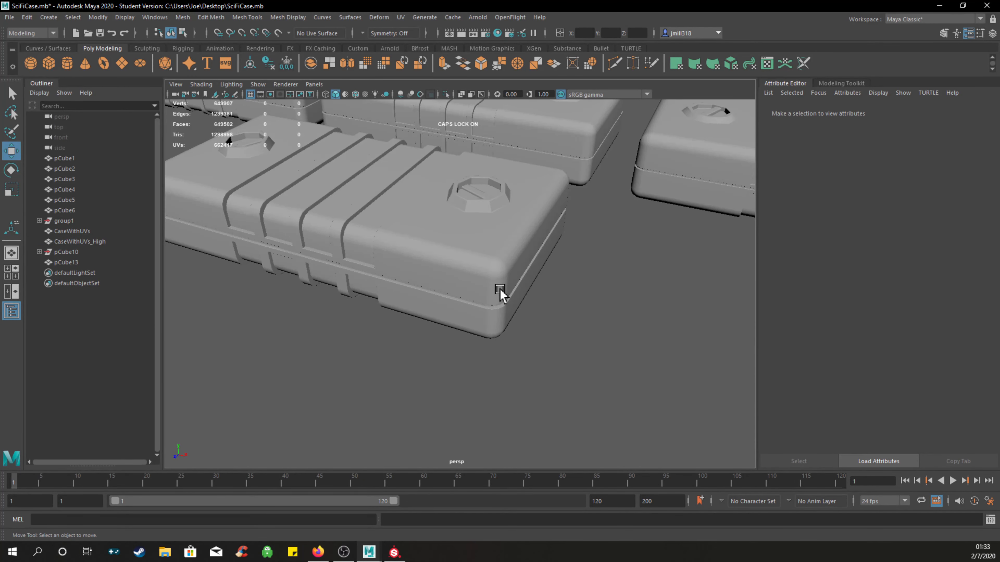
middle_click_drag(518, 194, 571, 293, "alt")
left_click(544, 323)
middle_click_drag(649, 341, 623, 317, "alt")
left_click_drag(571, 325, 605, 304, "alt")
right_click_drag(604, 303, 474, 306, "alt")
left_click_drag(551, 306, 524, 311, "alt")
Delete pCube13, the extra case standing in front of the row.
left_click(456, 280)
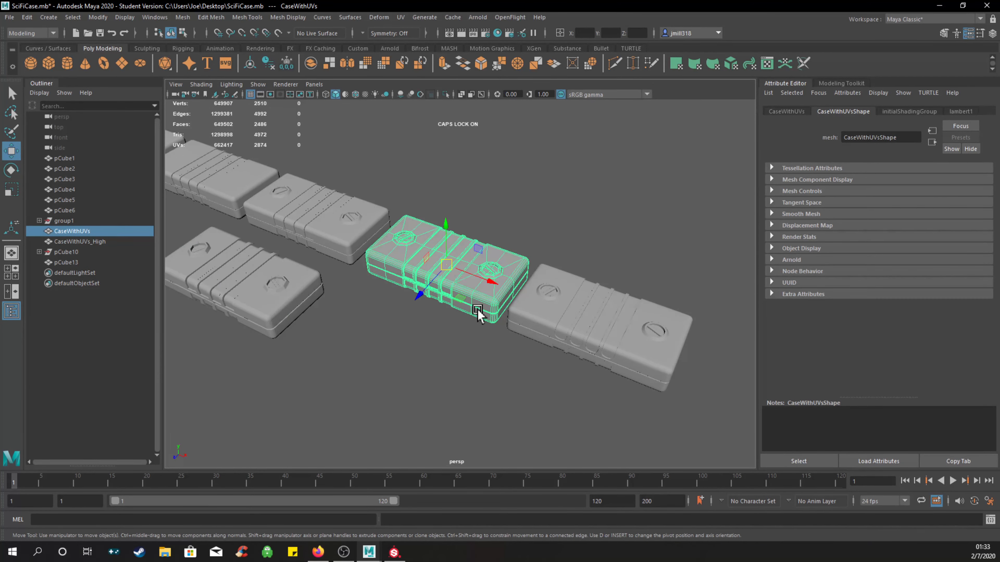
left_click(551, 314)
left_click(482, 307)
left_click(567, 314)
left_click(451, 299)
left_click(295, 306)
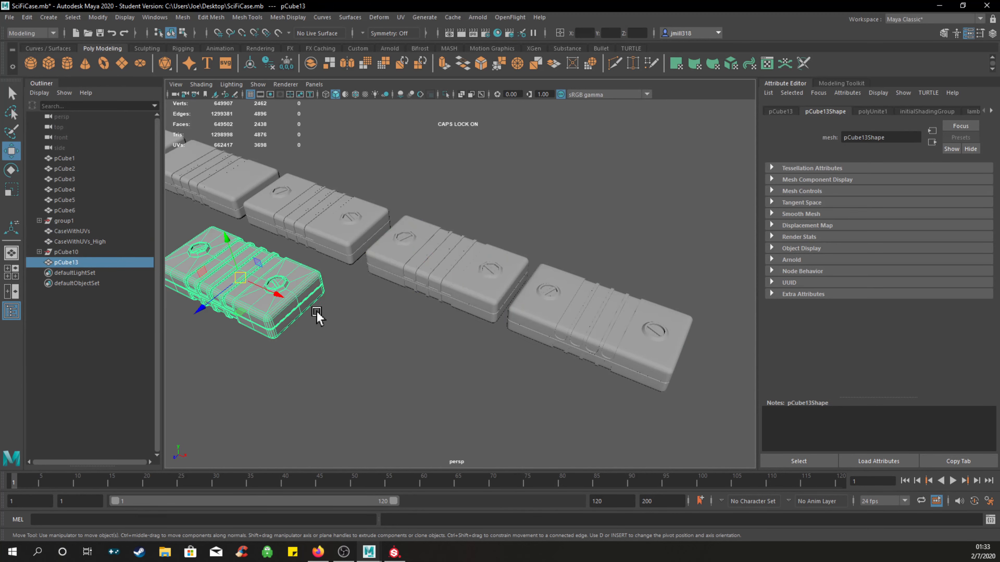
key("Delete")
Show the UVs of CaseWithUVs in the UV Editor and arrange the UV Editor and UV Toolkit side by side.
left_click(420, 271)
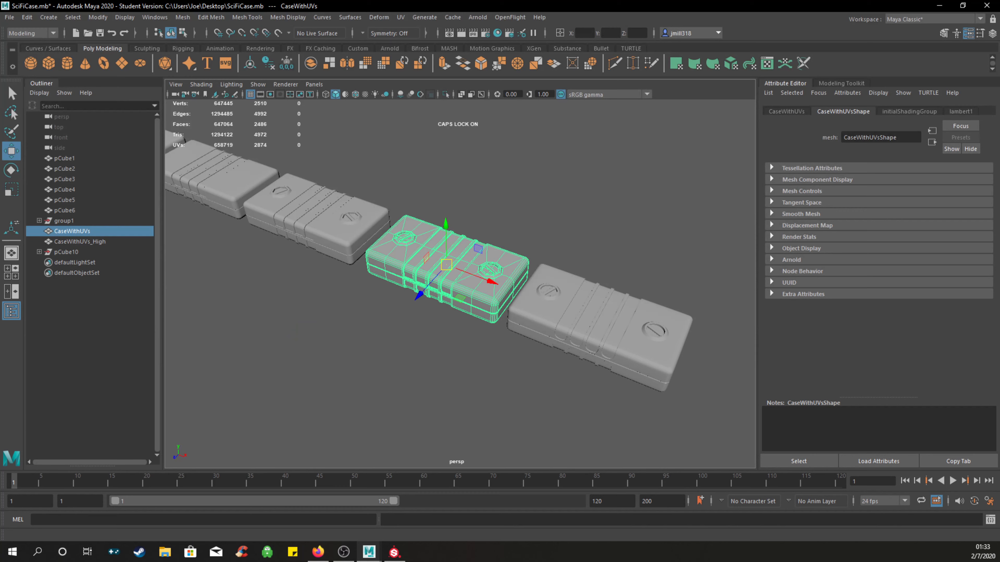
left_click(400, 17)
left_click(411, 49)
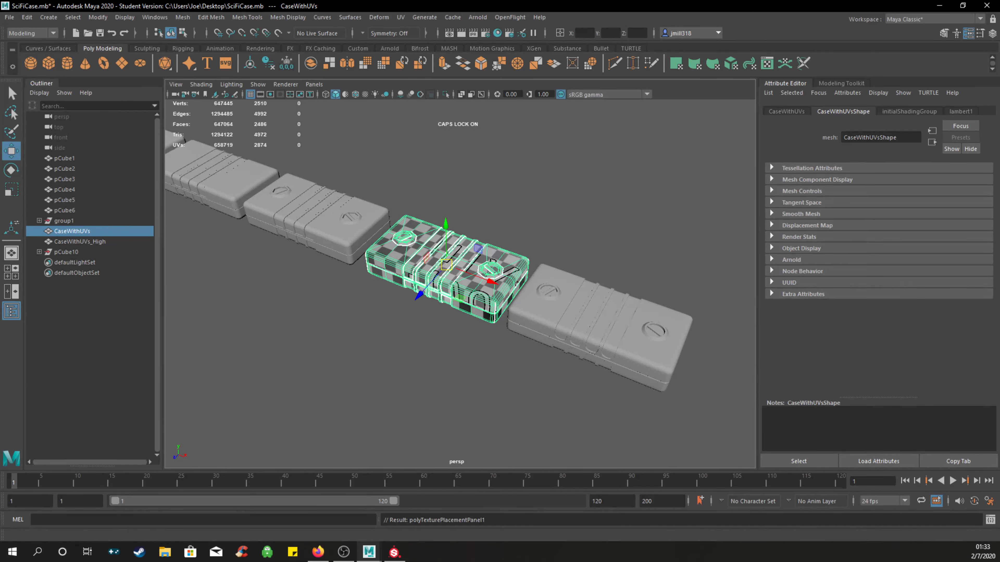
left_click_drag(775, 1, 498, 10)
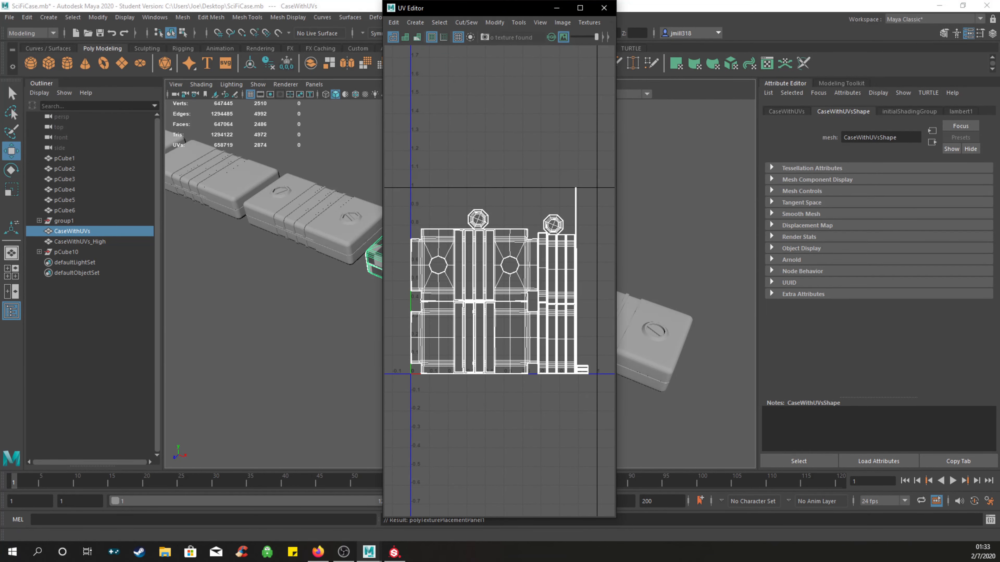
left_click_drag(999, 1, 677, 37)
left_click_drag(497, 11, 497, 35)
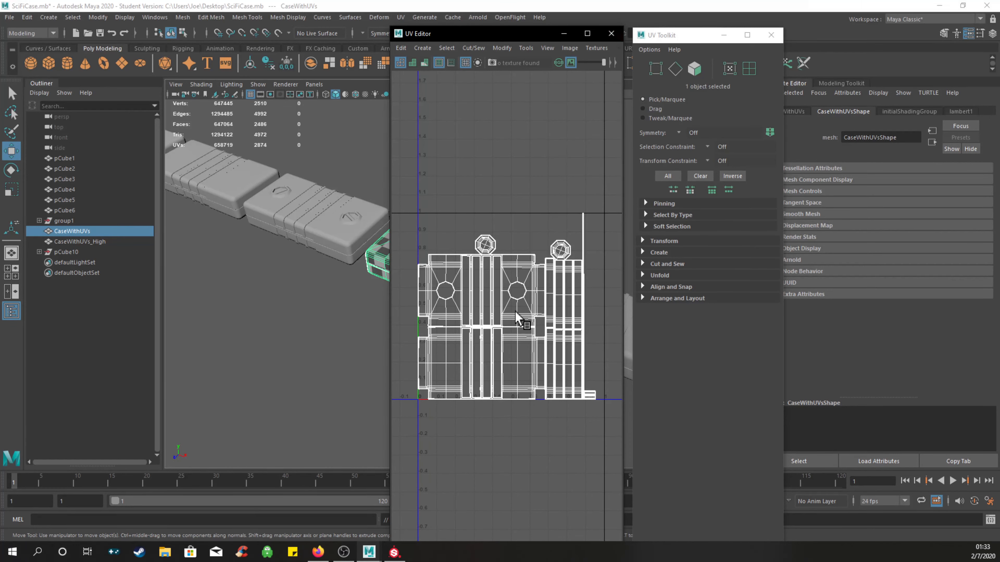
Examine the UV shells of CaseWithUVs up close and as a whole layout.
scroll(462, 293, "up", 5)
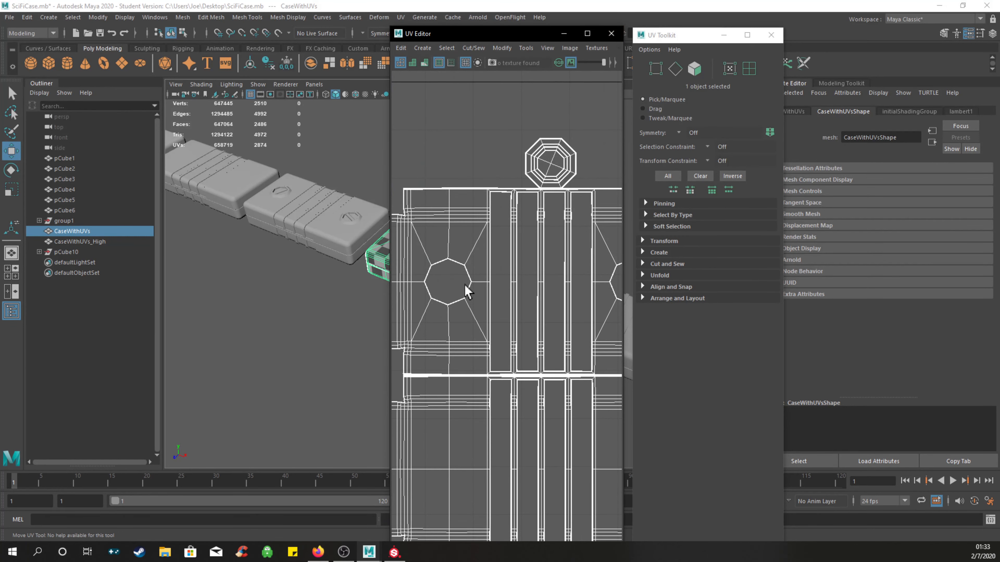
scroll(465, 285, "down", 4)
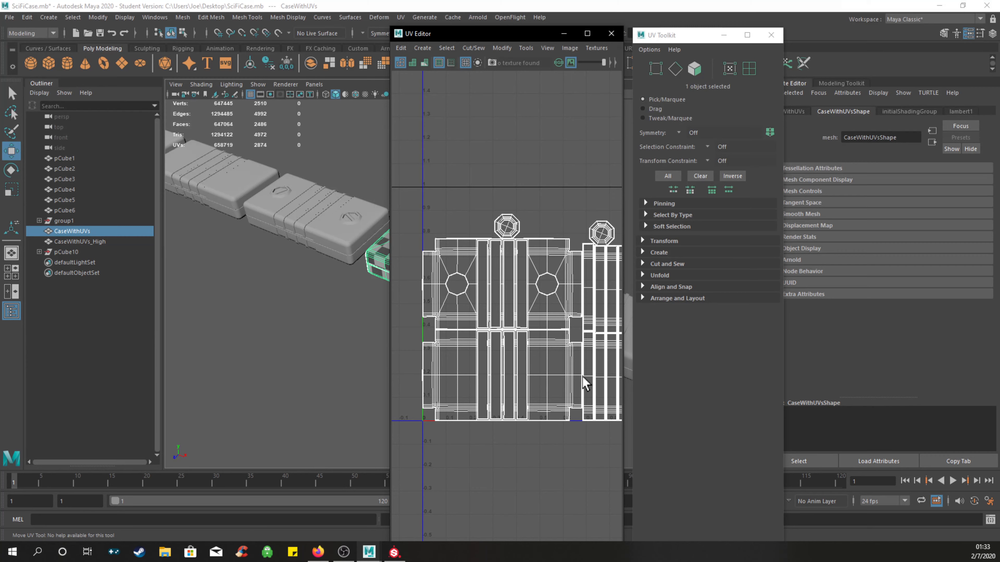
scroll(512, 316, "up", 6)
middle_click_drag(525, 192, 585, 217, "alt")
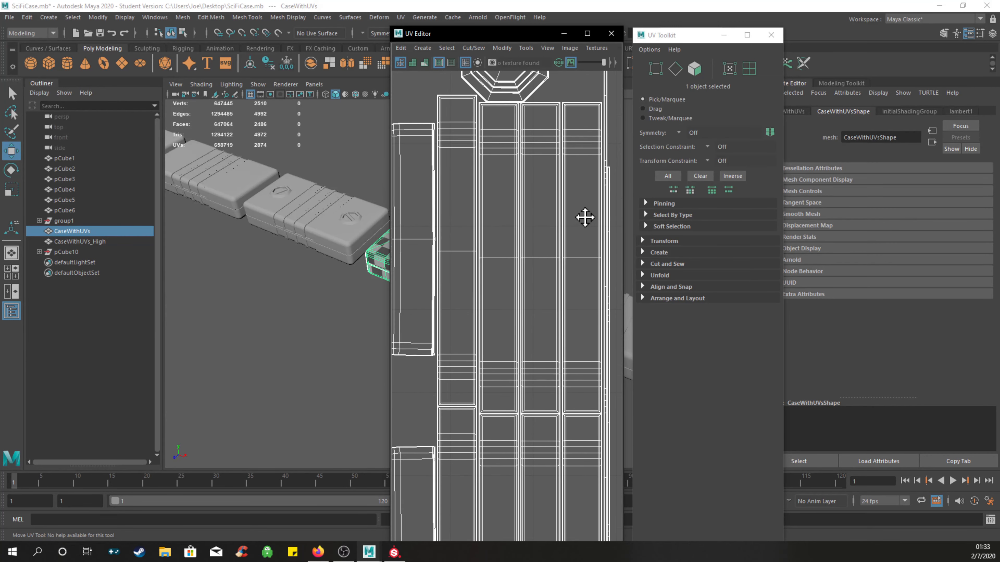
scroll(512, 237, "down", 6)
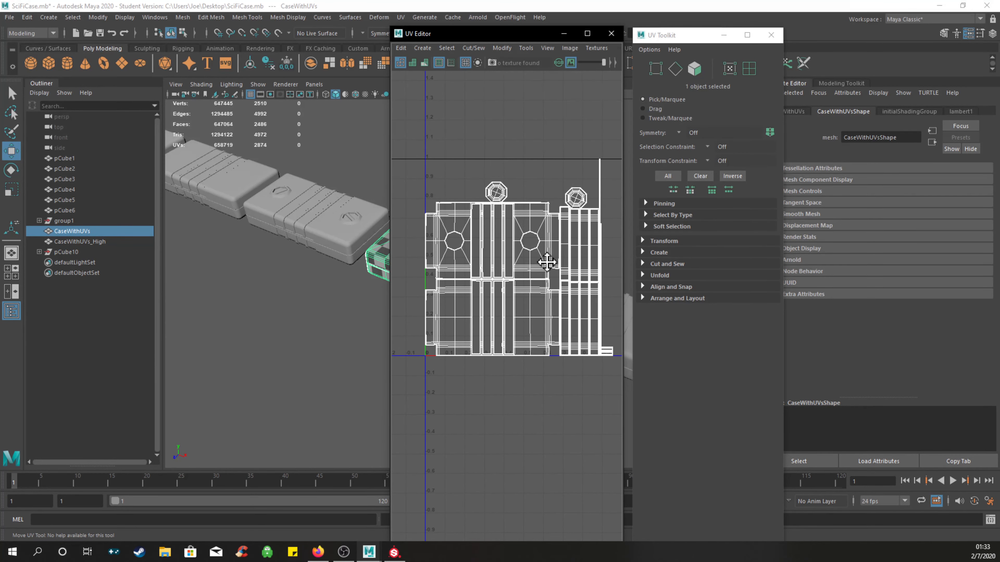
Compare the UV layouts of CaseWithUVs and CaseWithUVs_High, switching between the two meshes, and clear the selection.
middle_click_drag(346, 308, 272, 319, "alt")
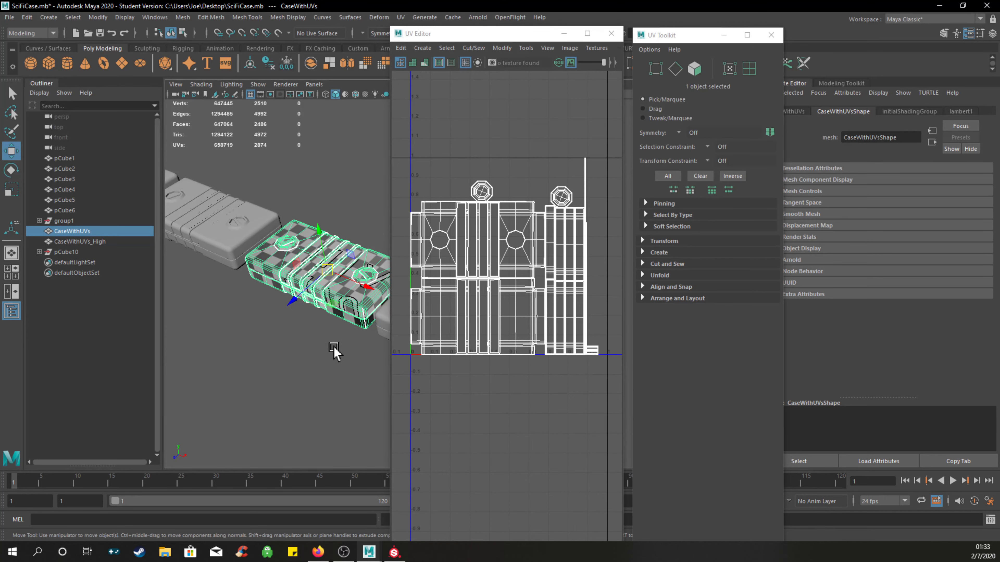
middle_click_drag(332, 350, 296, 309, "alt")
middle_click_drag(351, 331, 317, 308, "alt")
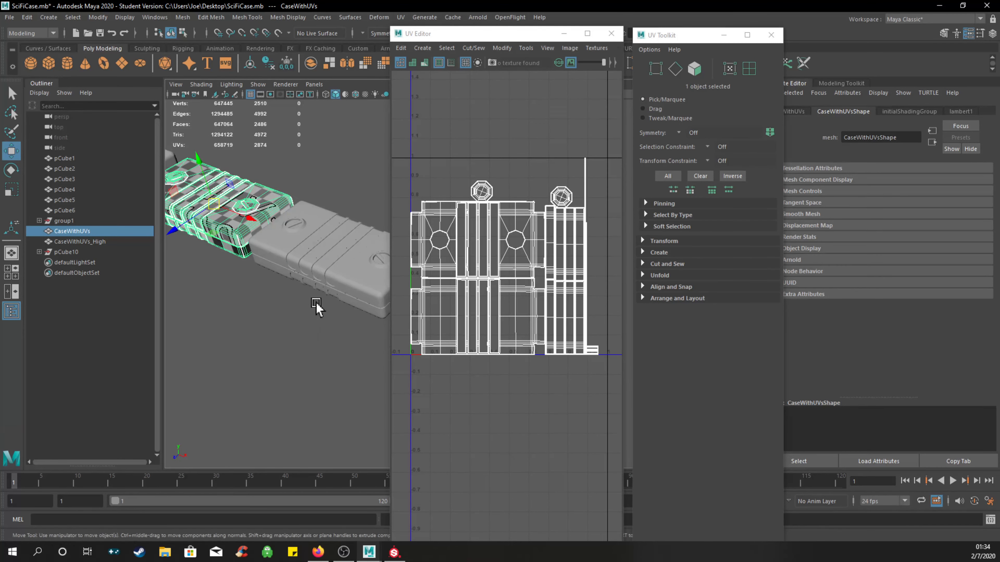
left_click(327, 255)
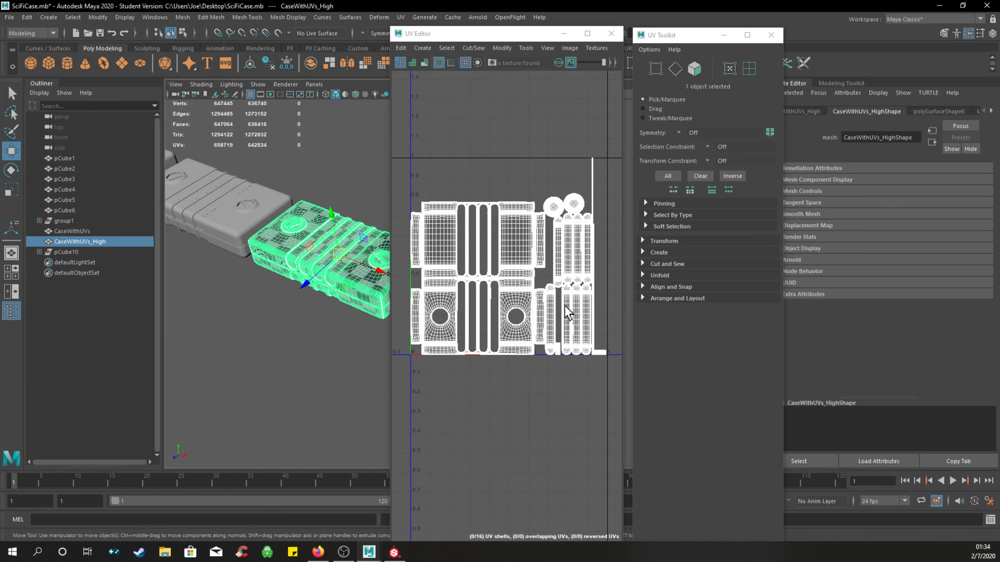
left_click(260, 202)
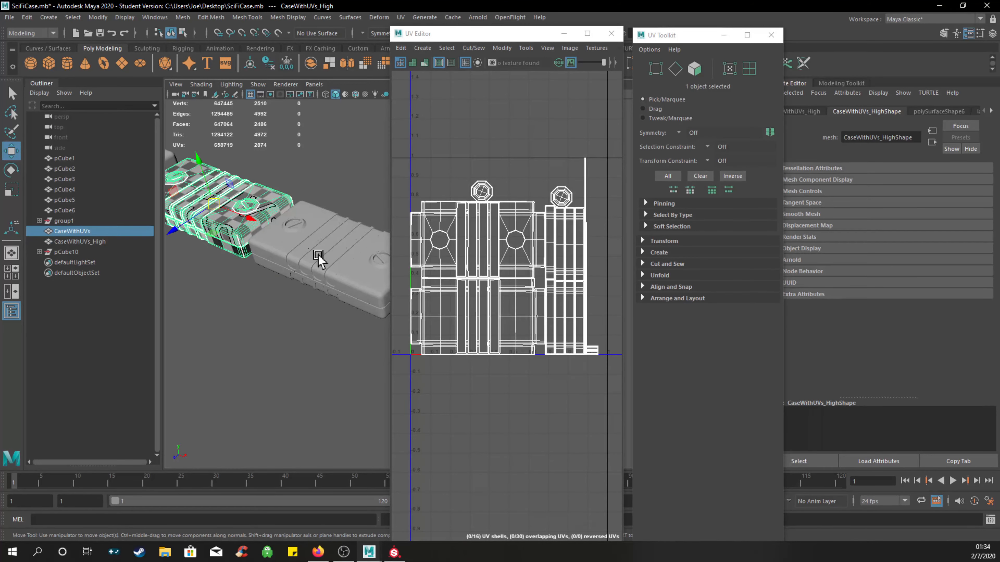
left_click(336, 255)
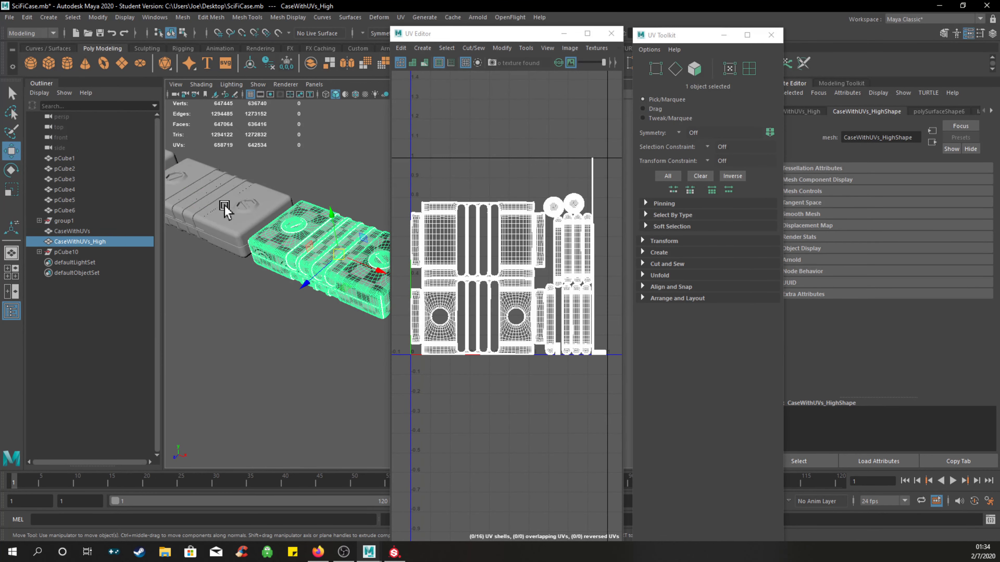
left_click(224, 207)
left_click(304, 241)
left_click(480, 225)
left_click(241, 214)
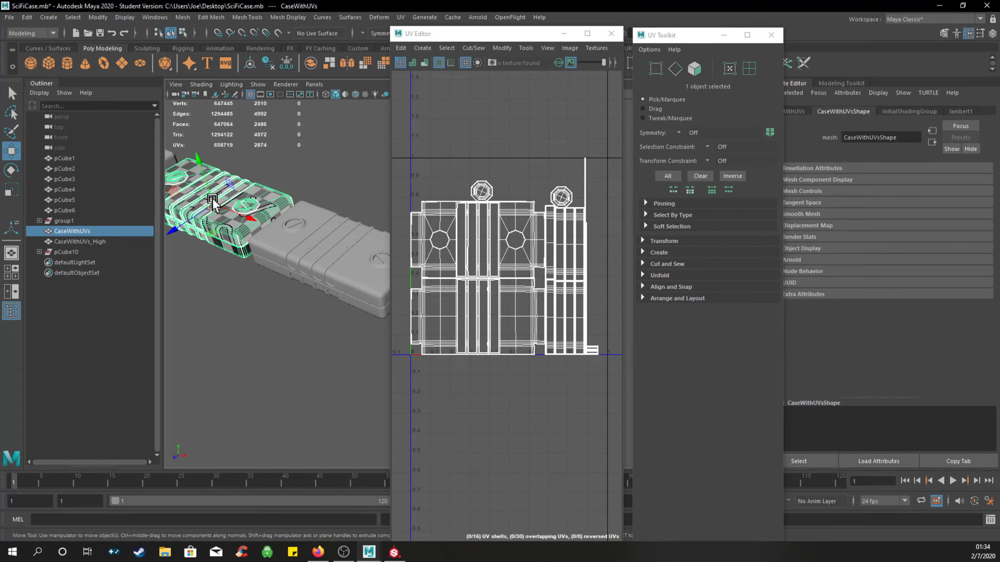
left_click(362, 239)
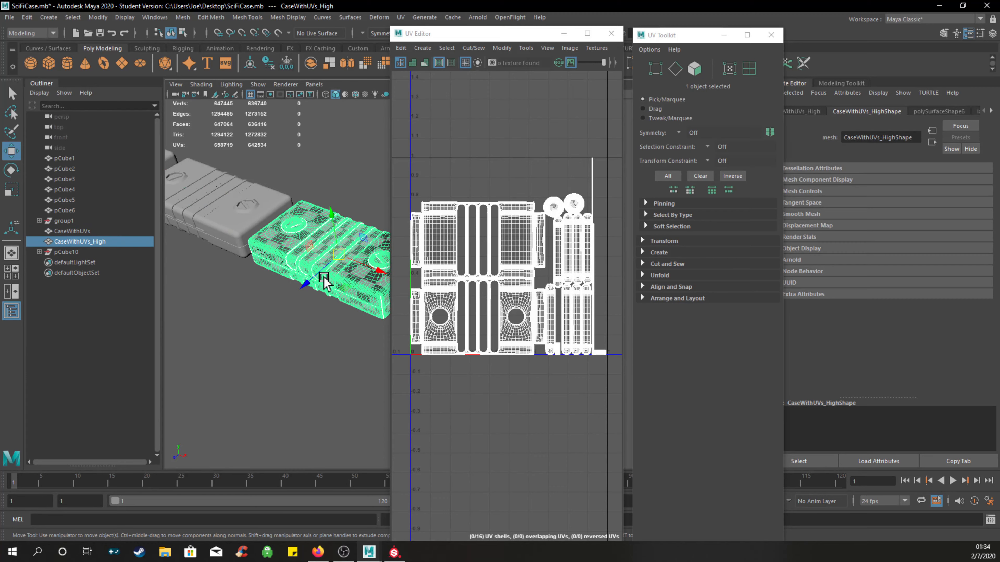
left_click(360, 191)
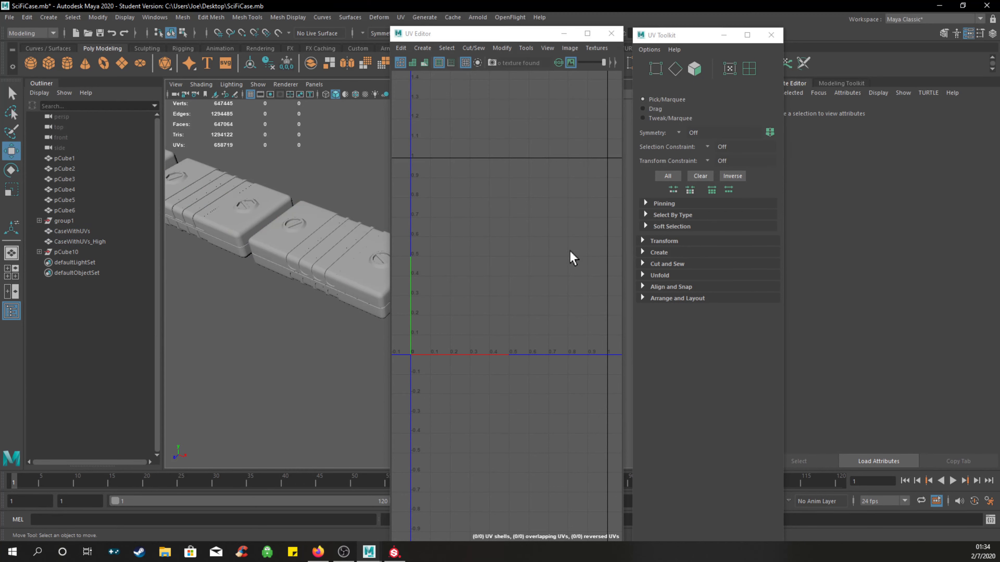
Close the UV Editor and UV Toolkit and bring the full row of cases into view.
left_click(611, 33)
left_click(770, 34)
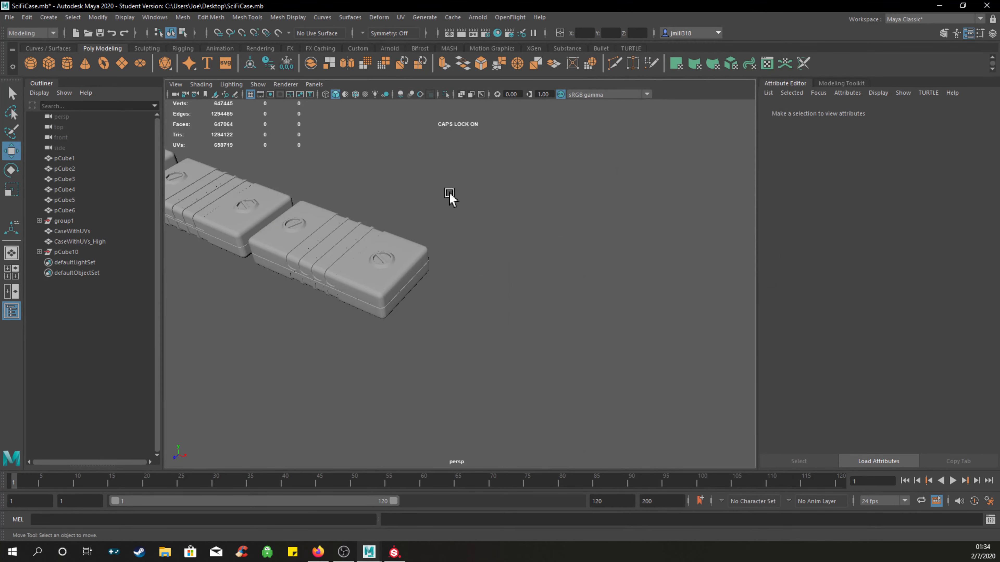
left_click_drag(379, 239, 569, 242, "alt")
scroll(569, 243, "down", 5)
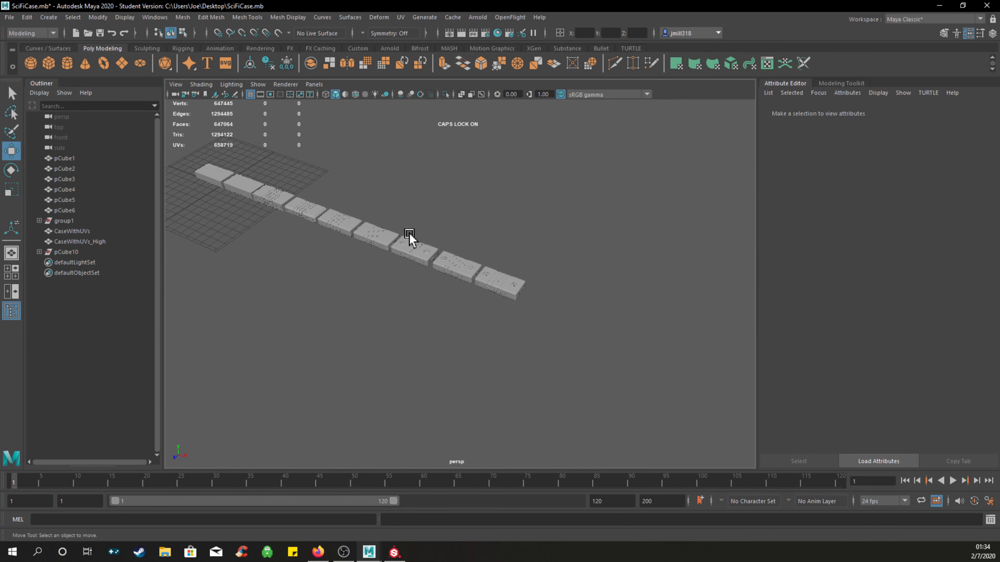
middle_click_drag(408, 234, 474, 258, "alt")
scroll(480, 247, "up", 2)
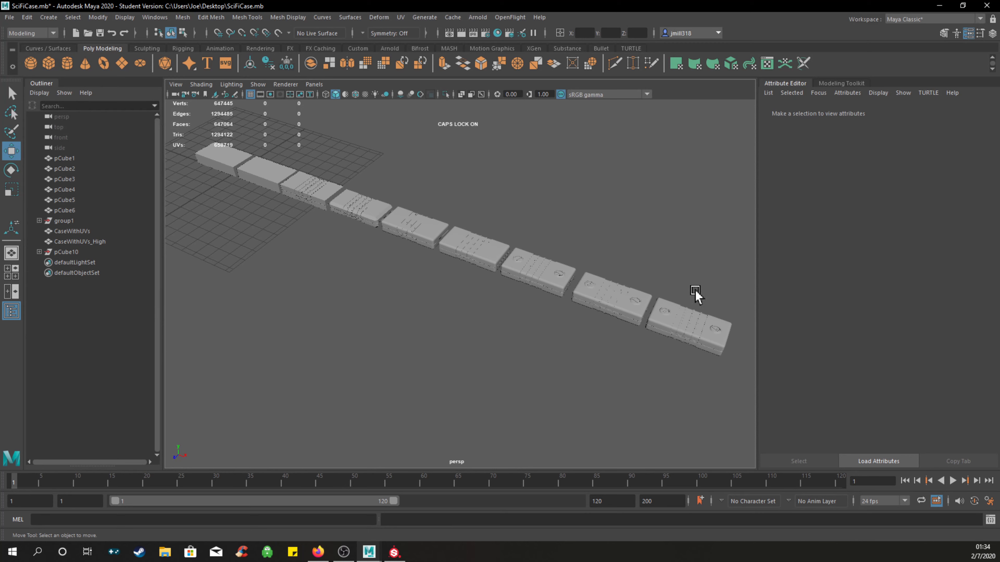
Select CaseWithUVs_High, the high-poly case at the end of the row.
left_click_drag(655, 178, 255, 355)
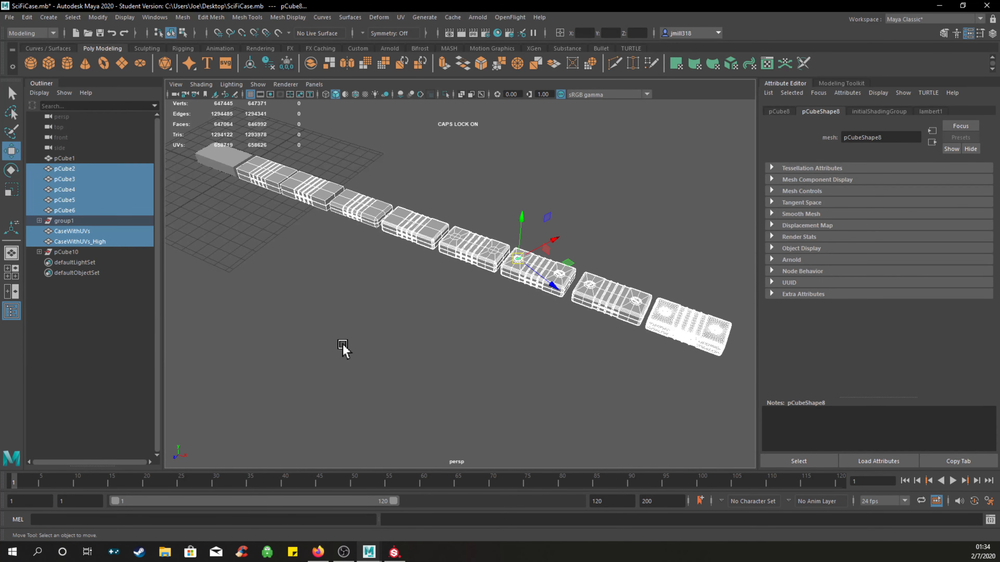
left_click(343, 349)
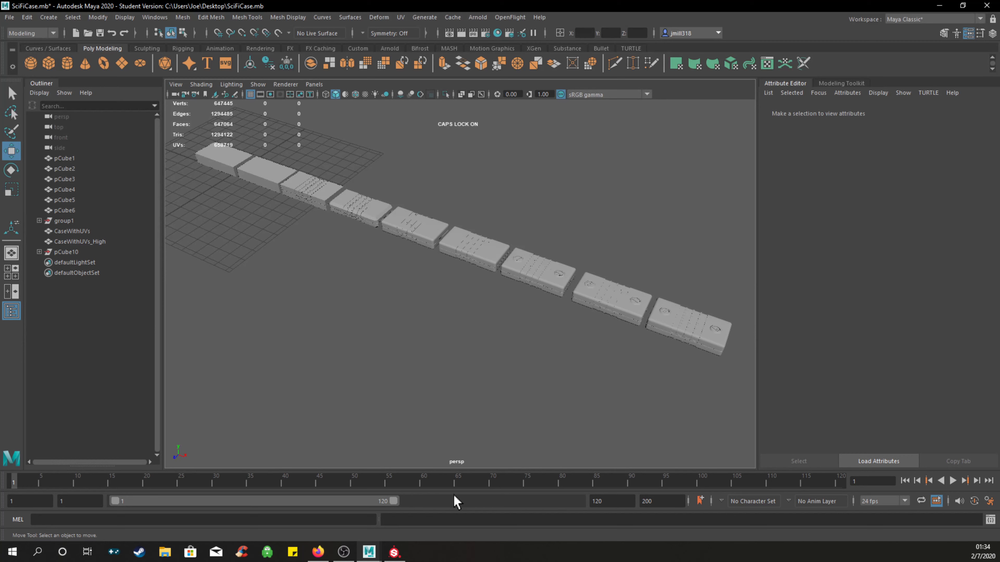
left_click(581, 289)
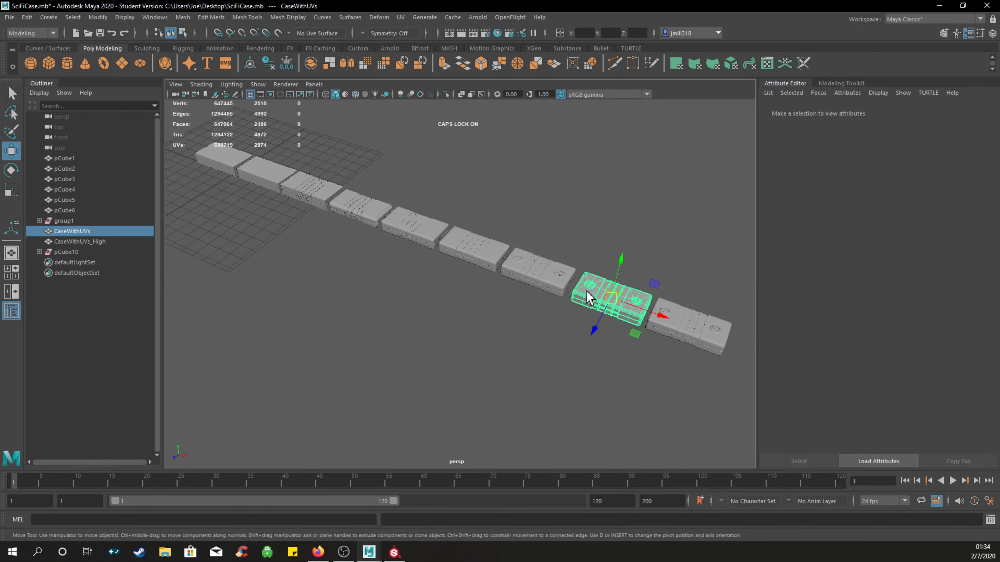
left_click(681, 341)
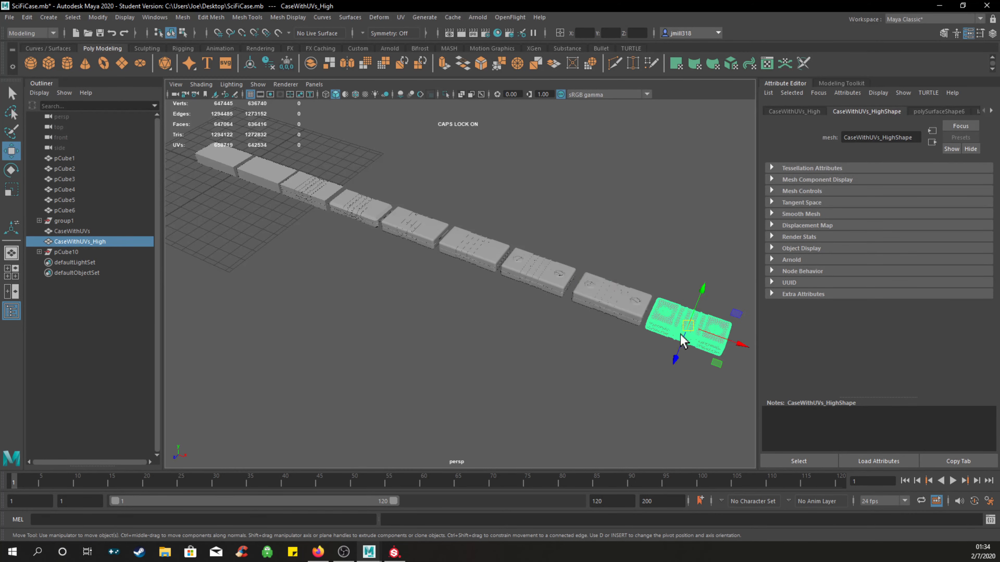
Clear the high-poly case selection, minimize Maya and view the case in Substance Painter.
left_click(674, 271)
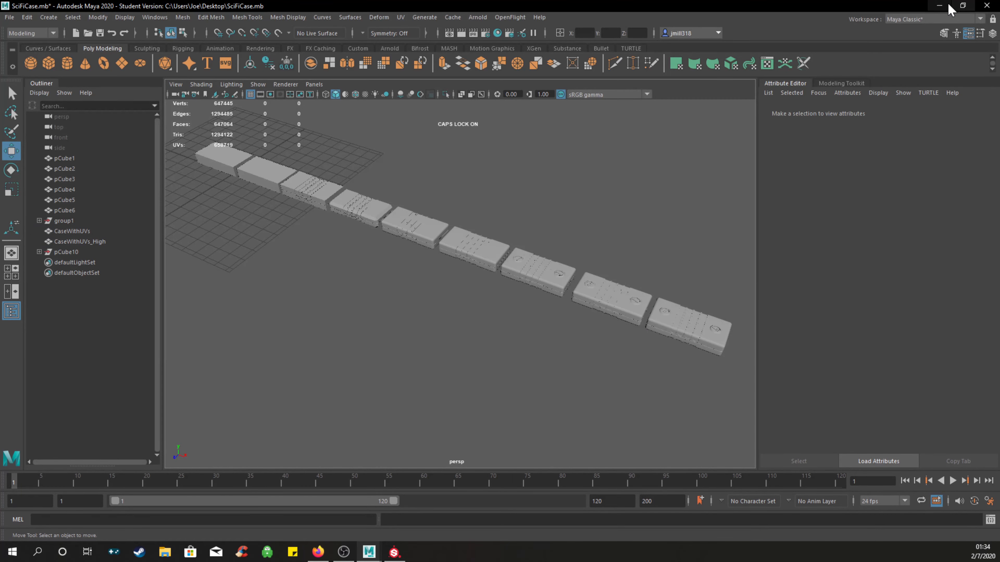
left_click(940, 5)
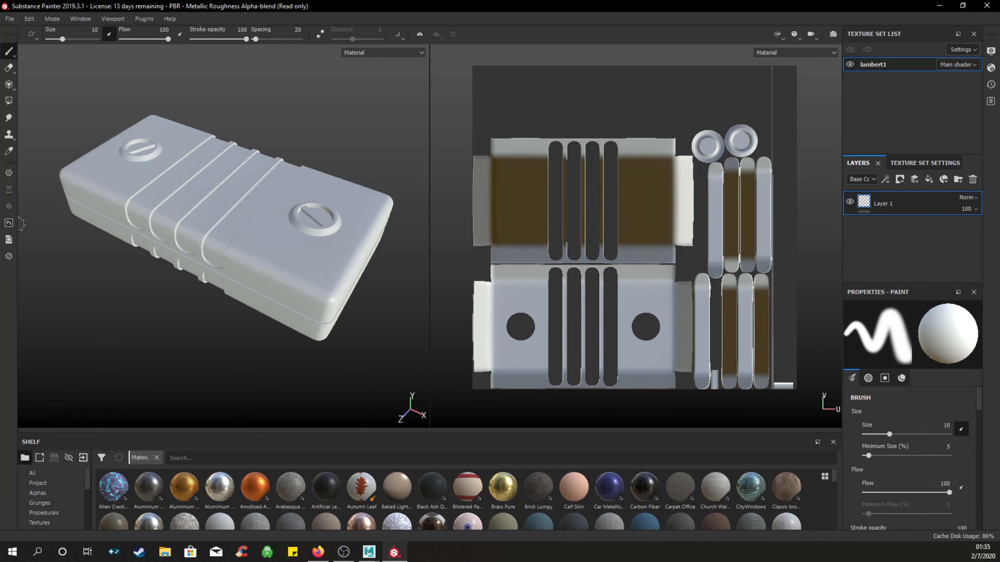
left_click_drag(270, 200, 203, 227, "alt")
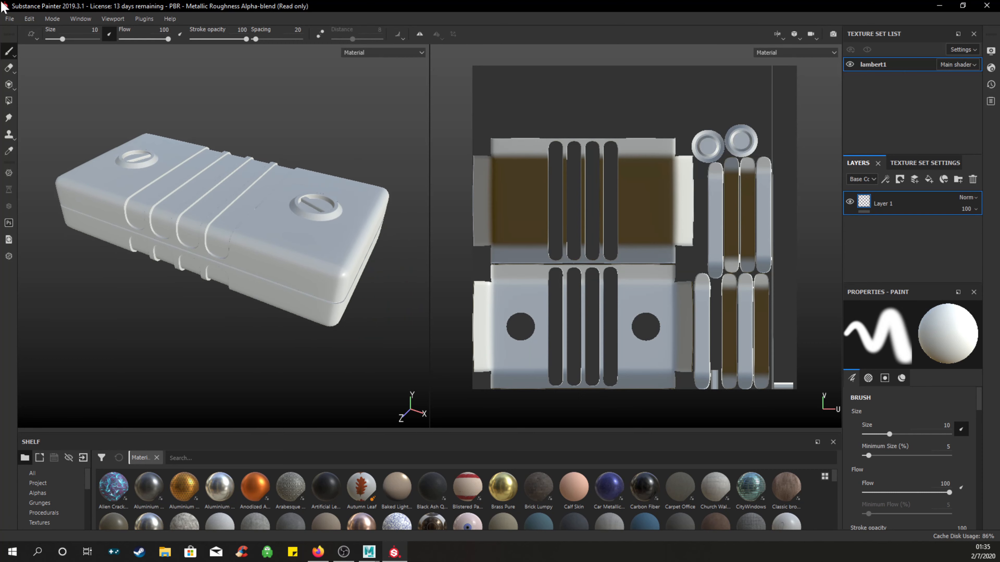
left_click(7, 15)
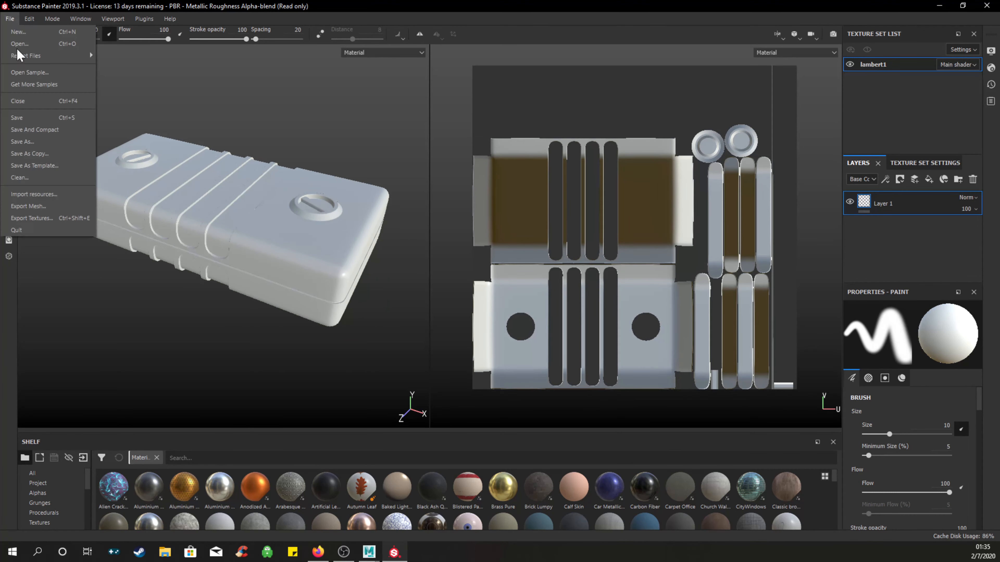
left_click(216, 105)
left_click_drag(342, 145, 353, 191, "alt")
middle_click_drag(352, 156, 346, 163)
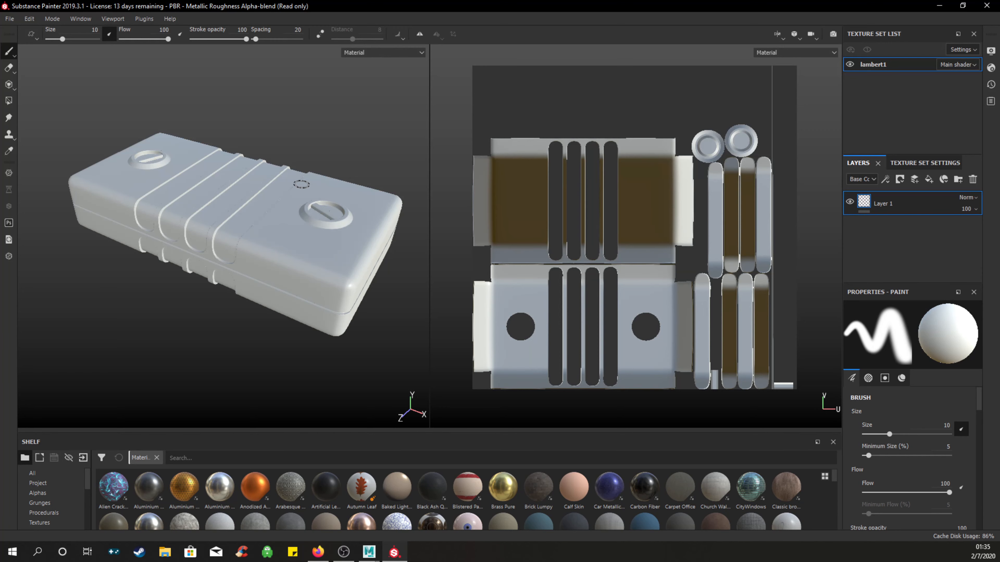
mouse_move(301, 184)
left_mouse_down("alt")
mouse_move(295, 191)
mouse_move(299, 168)
left_mouse_up("alt")
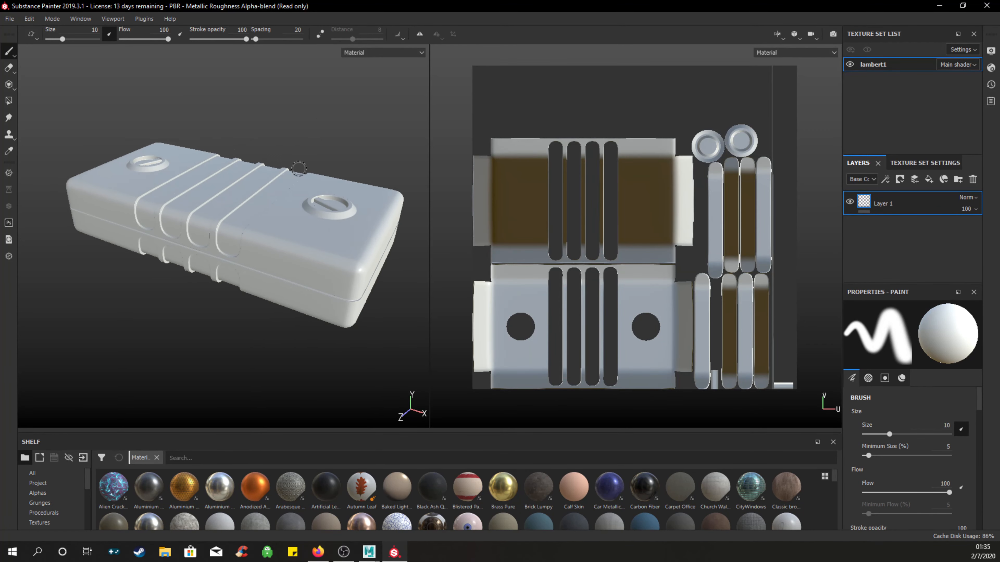
Open the mesh map baking settings for the lambert1 texture set.
left_click(927, 164)
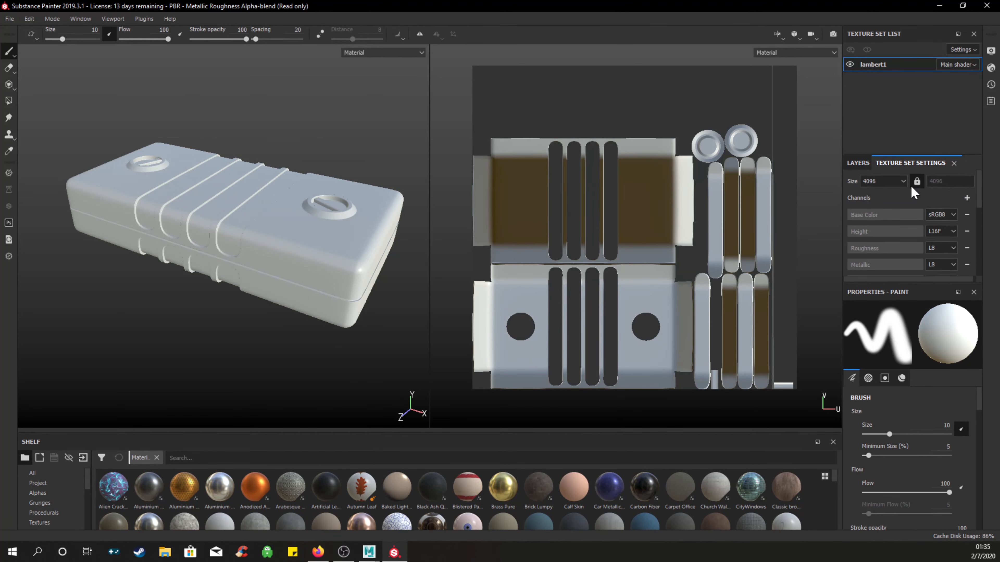
scroll(913, 197, "down", 5)
left_click(944, 213)
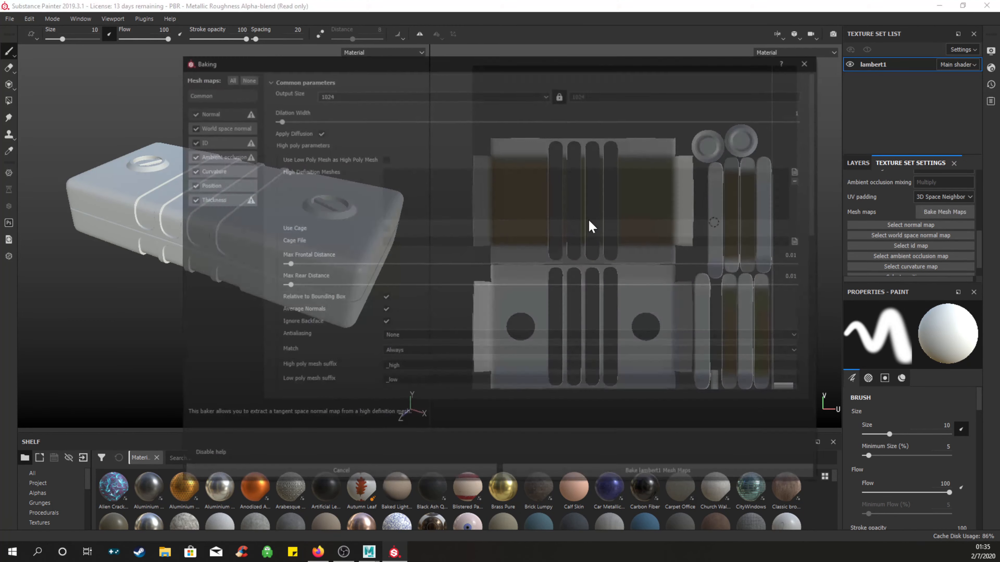
Use the low poly mesh as the high poly mesh for baking and set the output size to 4096.
left_click(385, 158)
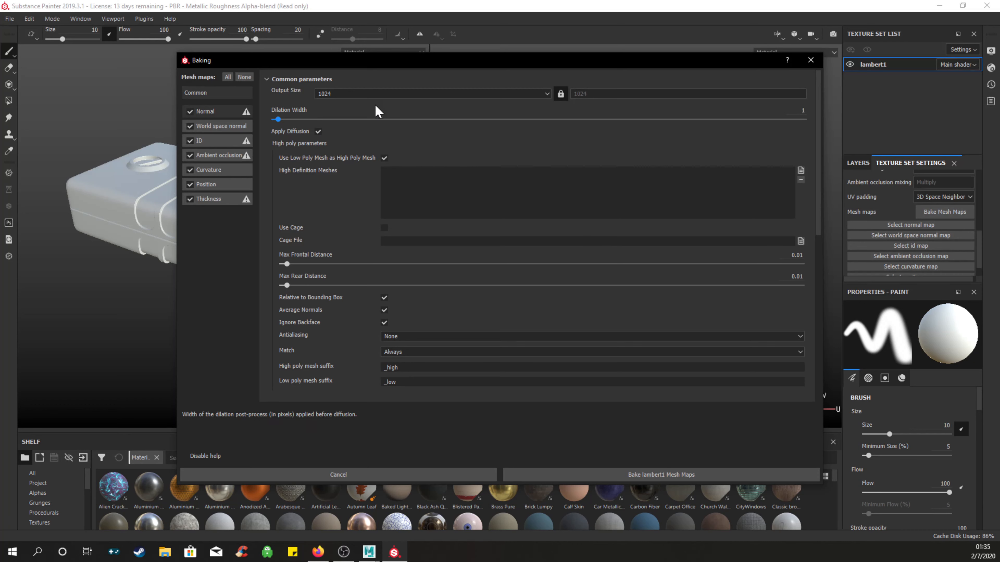
left_click(366, 96)
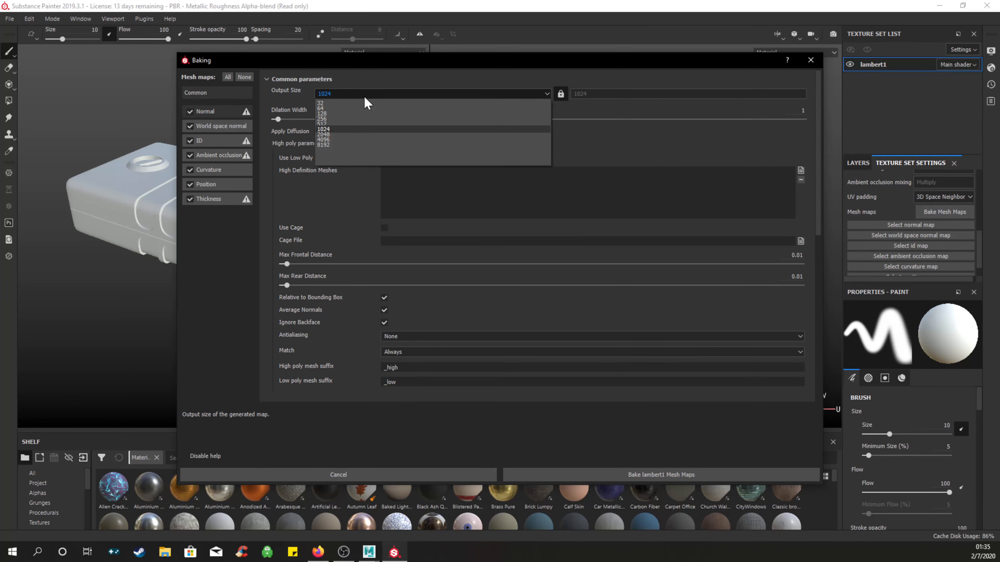
left_click(349, 140)
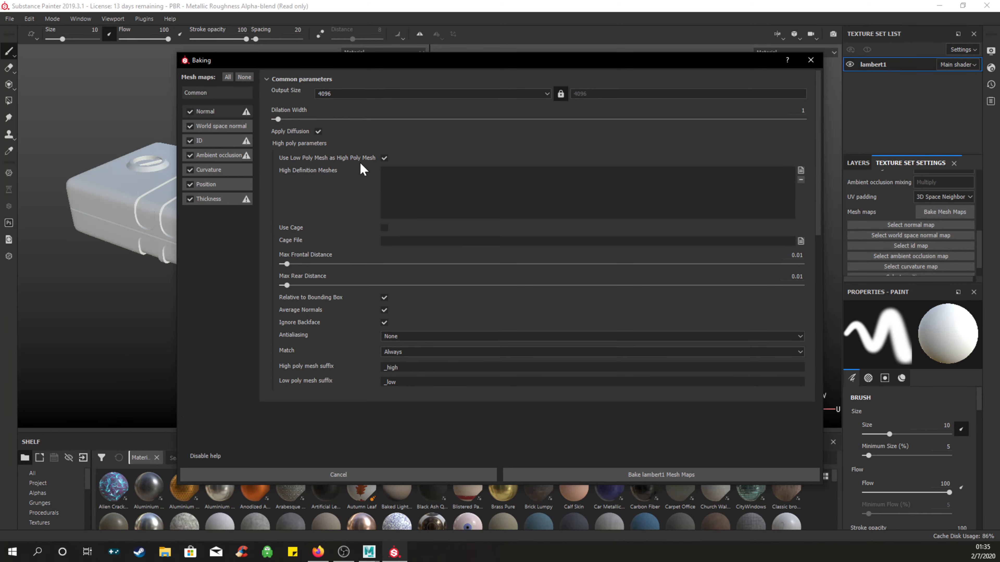
left_click(364, 95)
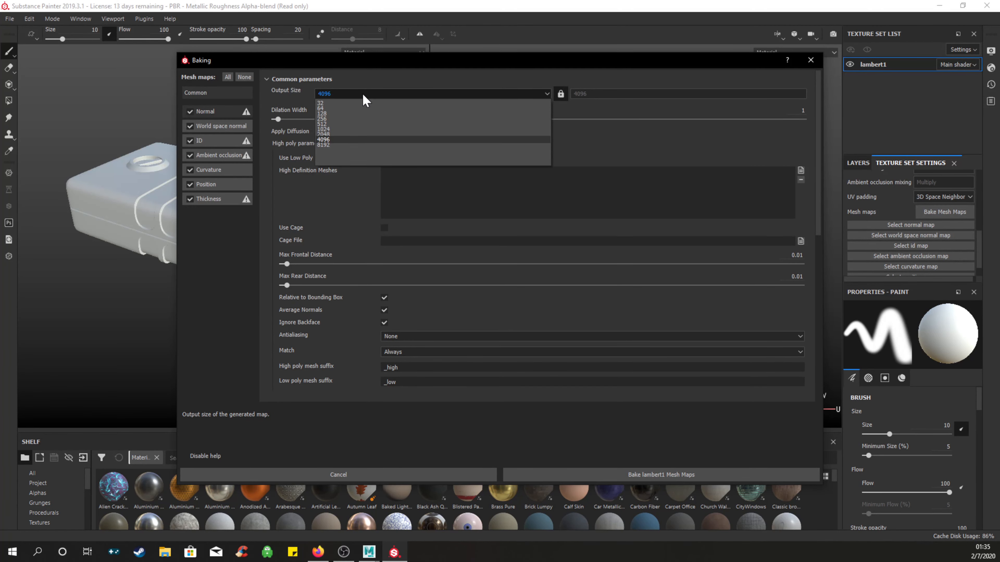
left_click(363, 94)
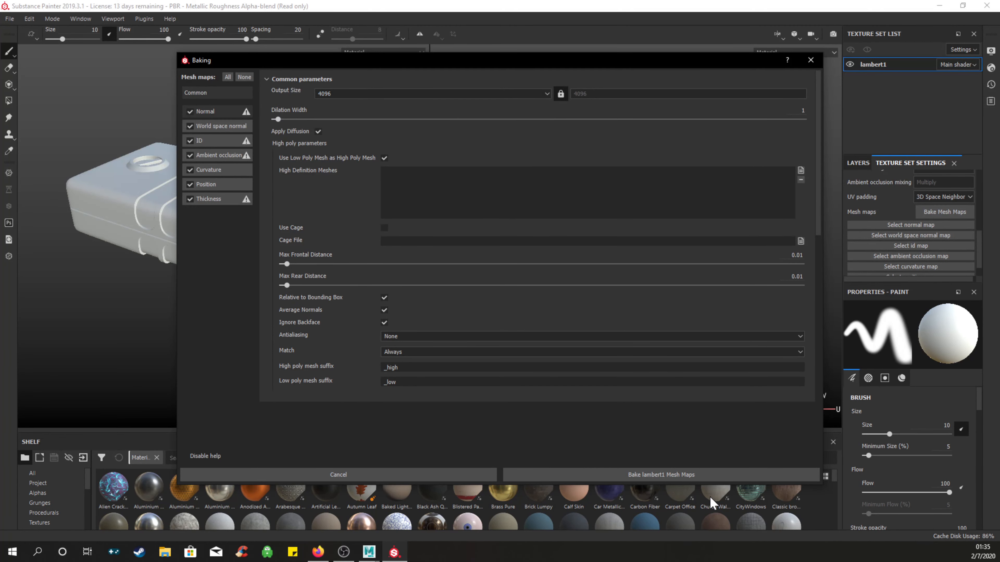
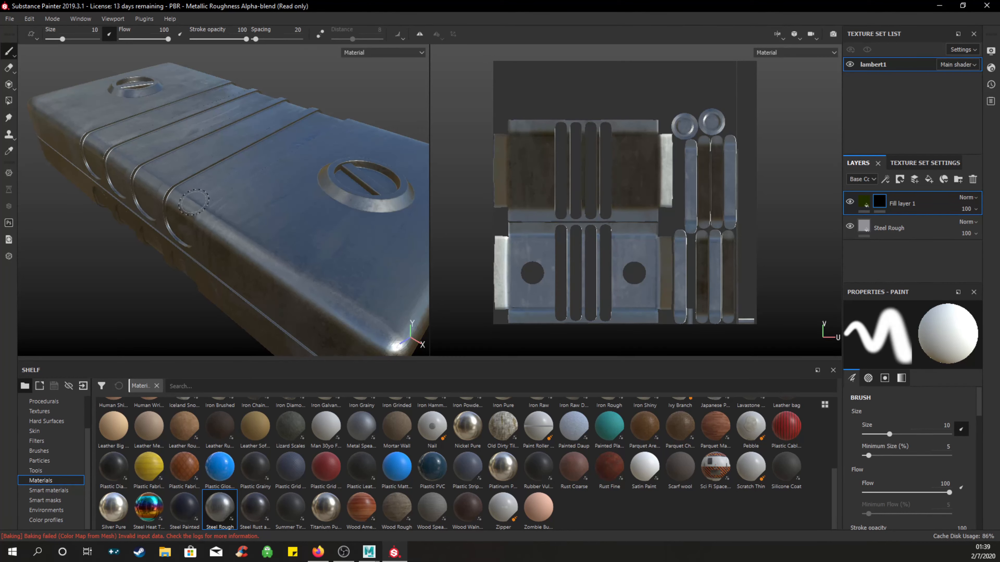
Paint green patches onto the case's upper face through Fill layer 1's mask with the size 10 brush.
left_click(879, 206)
mouse_move(246, 204)
left_mouse_down()
mouse_move(212, 217)
mouse_move(238, 189)
mouse_move(236, 232)
mouse_move(272, 205)
mouse_move(287, 244)
mouse_move(297, 181)
mouse_move(305, 244)
mouse_move(339, 213)
mouse_move(338, 272)
mouse_move(289, 210)
mouse_move(292, 270)
left_mouse_up()
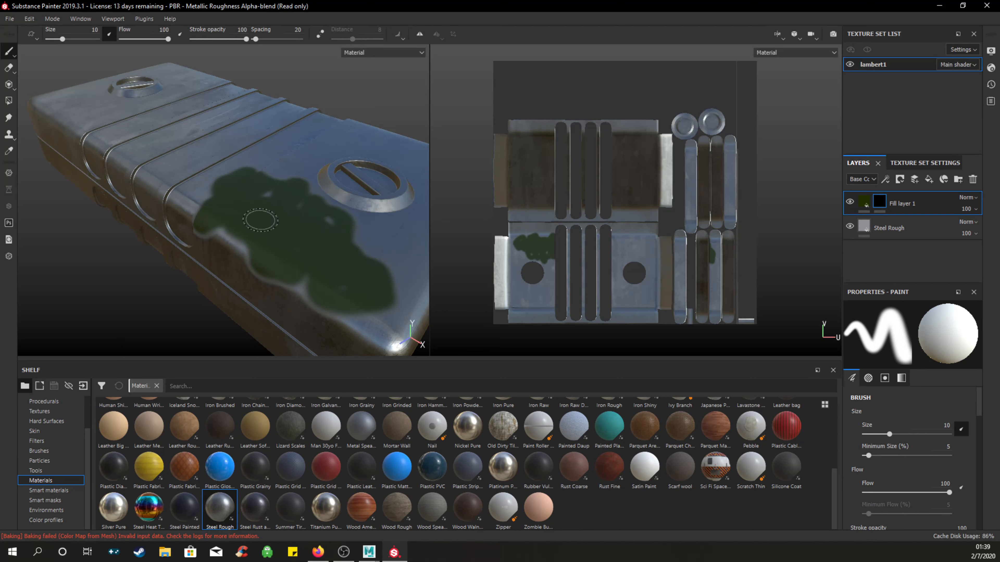
left_click_drag(291, 222, 342, 233)
Undo the green test strokes and the black mask on Fill layer 1.
key("ctrl+z")
key("ctrl+z")
key("ctrl+z")
key("ctrl+z")
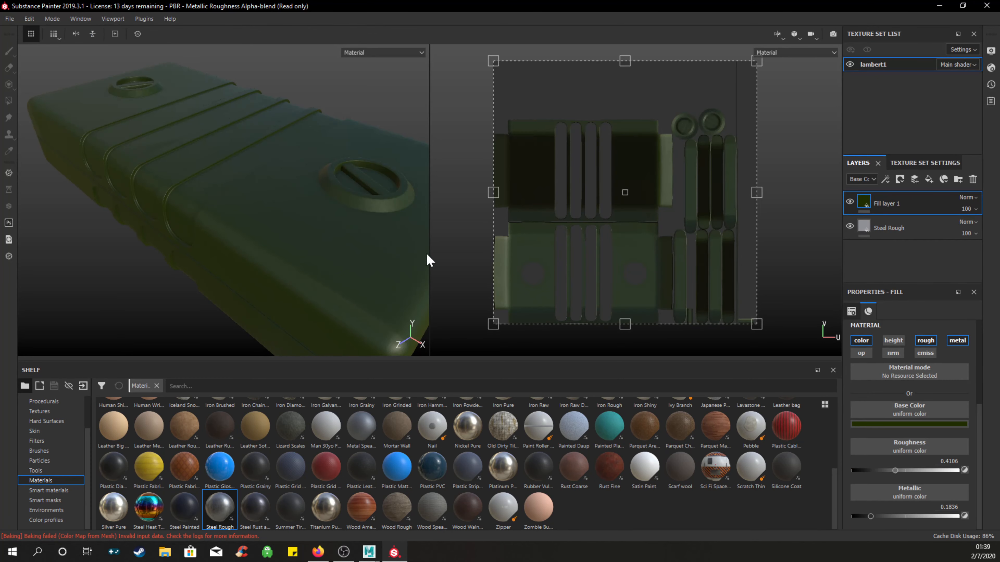
Add a black mask to Fill layer 1 and paint mottled green patches around the nearer screw with the Dirt 1 brush.
right_click(870, 207)
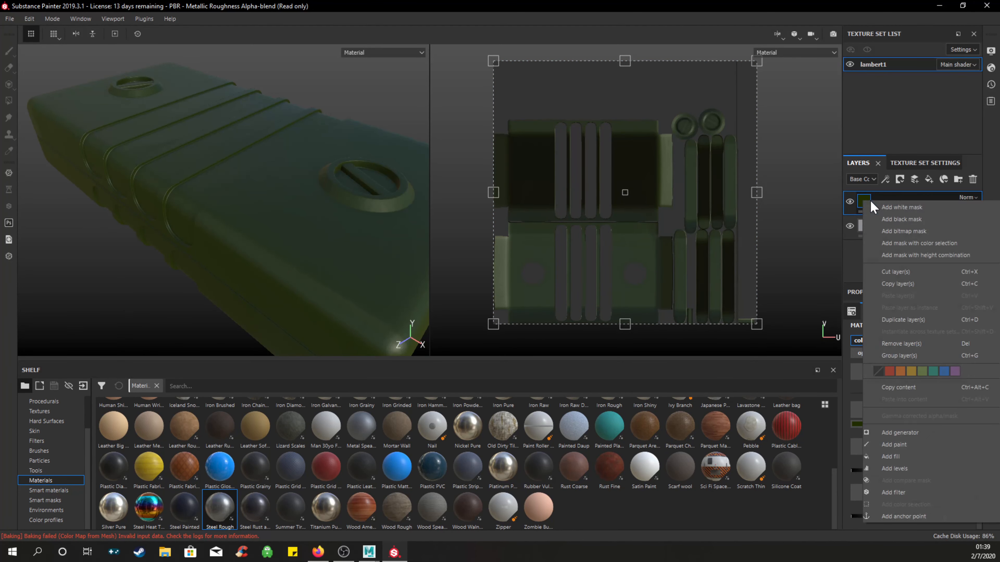
left_click(897, 220)
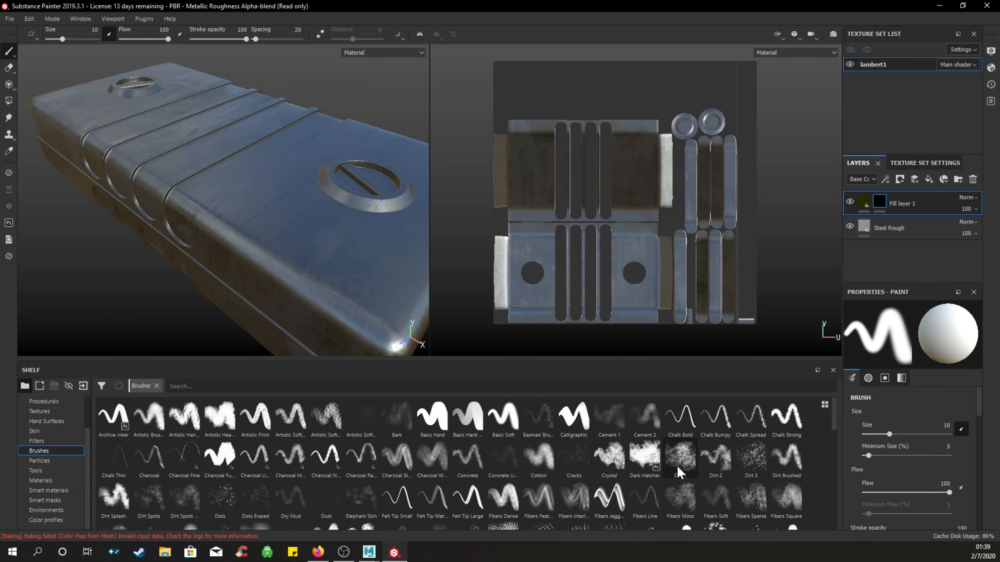
left_click(687, 460)
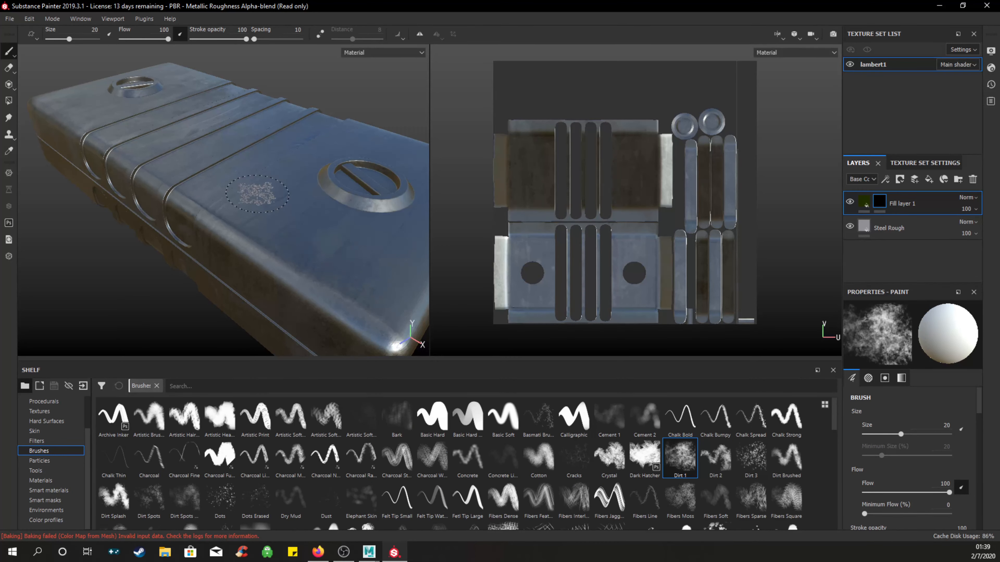
mouse_move(295, 238)
left_mouse_down()
mouse_move(270, 262)
mouse_move(213, 236)
mouse_move(232, 234)
mouse_move(197, 193)
mouse_move(240, 164)
mouse_move(228, 185)
mouse_move(252, 195)
mouse_move(273, 226)
mouse_move(268, 213)
mouse_move(314, 210)
mouse_move(319, 195)
mouse_move(337, 202)
mouse_move(274, 240)
left_mouse_up()
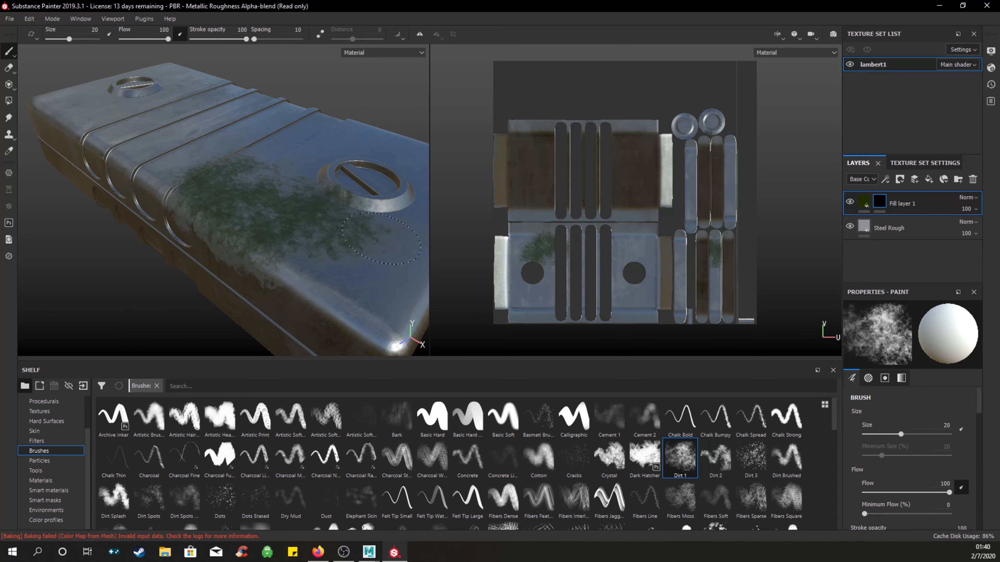
mouse_move(381, 238)
left_mouse_down()
mouse_move(394, 268)
mouse_move(315, 288)
mouse_move(266, 217)
mouse_move(283, 183)
mouse_move(339, 152)
mouse_move(315, 142)
mouse_move(329, 158)
mouse_move(313, 159)
left_mouse_up()
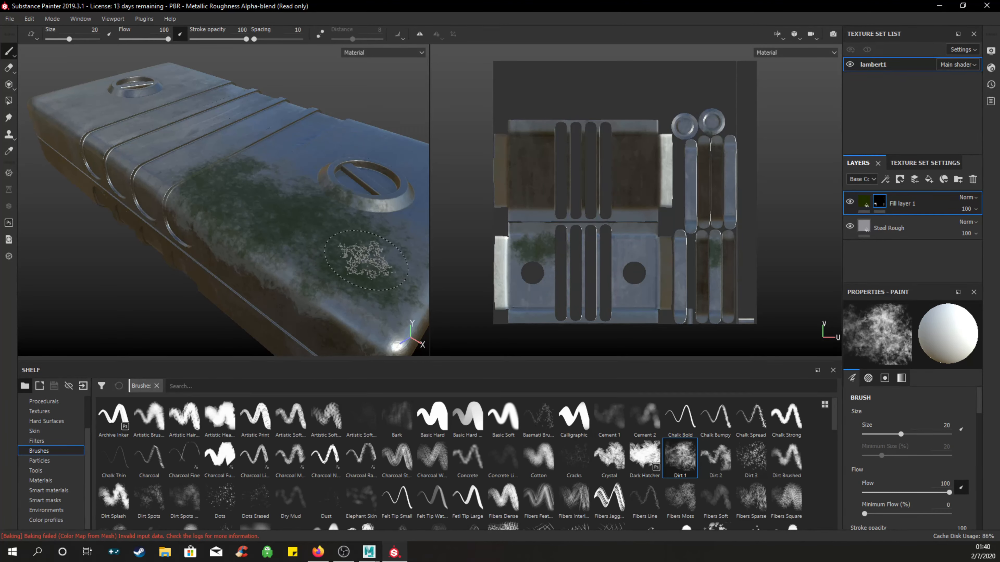
Undo all the Dirt 1 brush strokes and the black mask added to Fill layer 1.
key("ctrl+z")
key("ctrl+z")
key("ctrl+z")
key("ctrl+z")
key("ctrl+z")
key("ctrl+z")
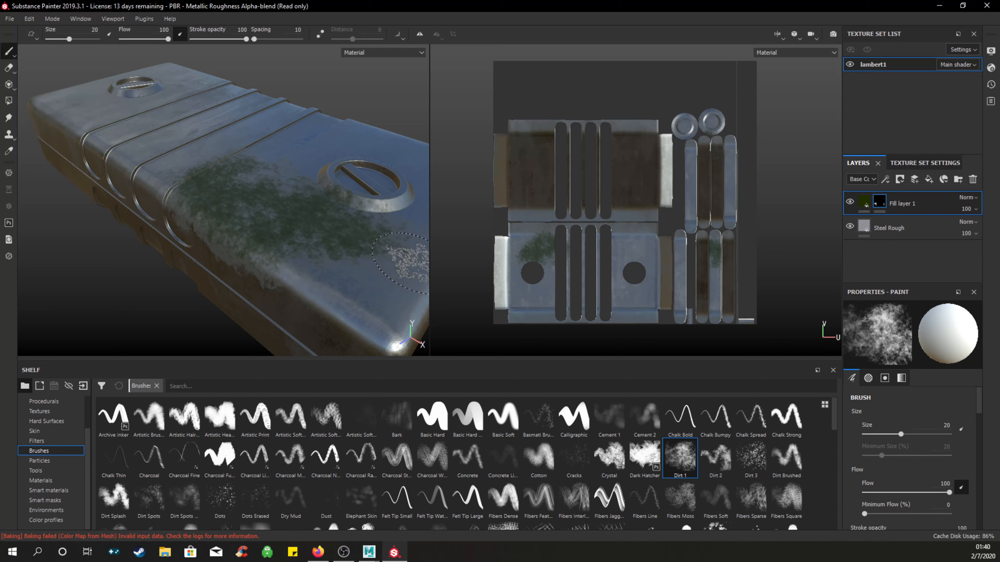
key("ctrl+z")
key("ctrl+z")
key("ctrl+z")
key("ctrl+z")
key("ctrl+z")
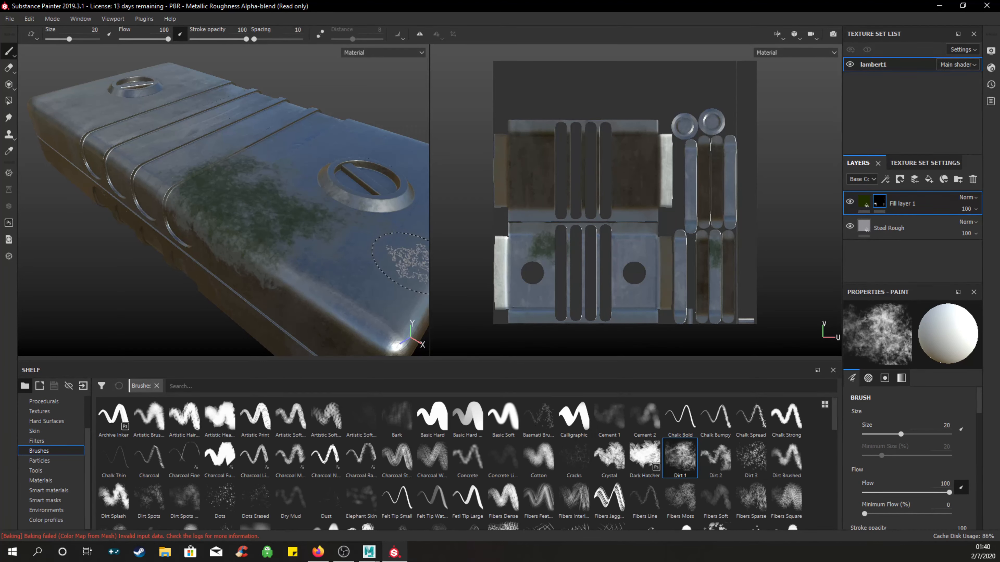
key("ctrl+z")
key("ctrl+z")
key("ctrl+z")
key("ctrl+z")
key("ctrl+z")
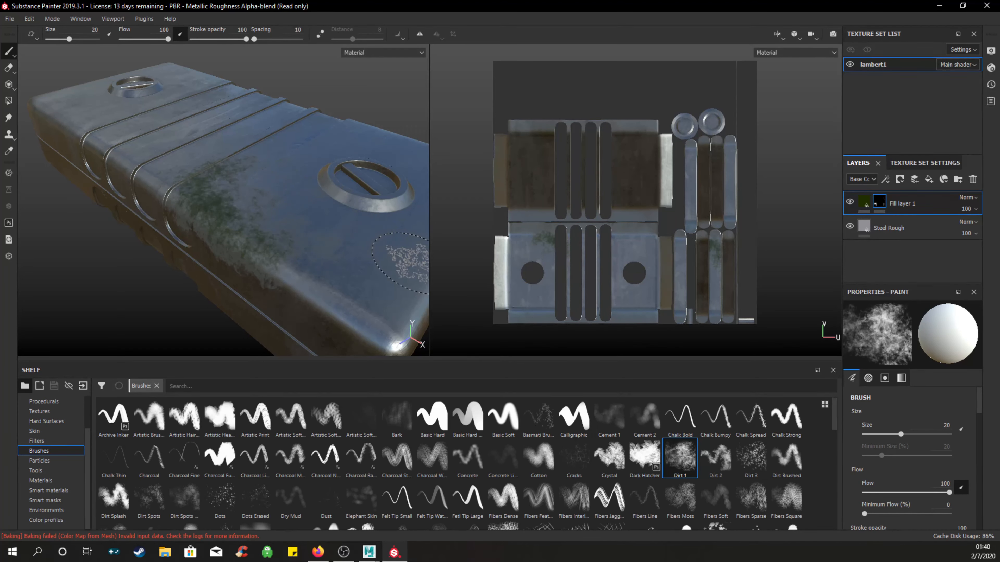
key("ctrl+z")
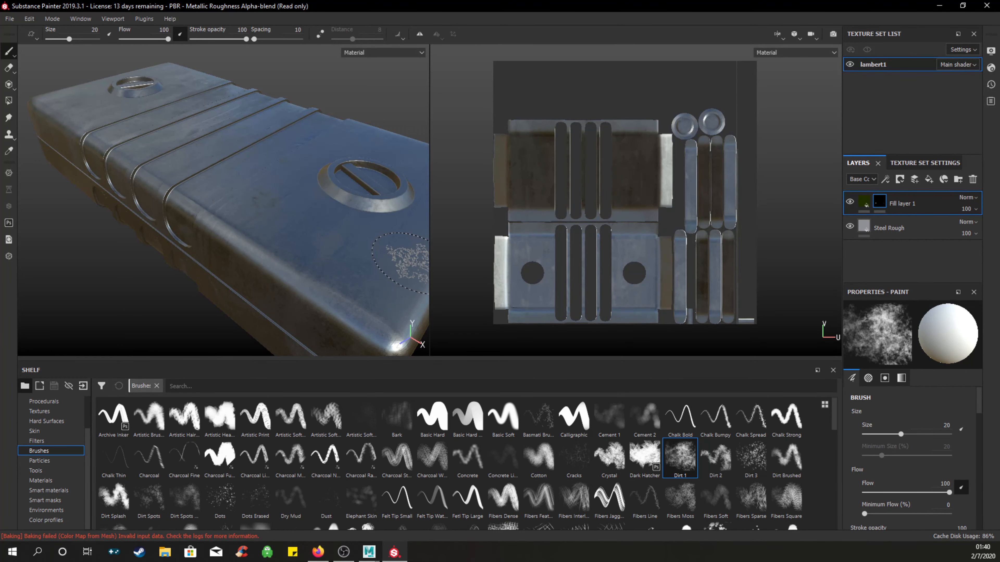
key("ctrl+z")
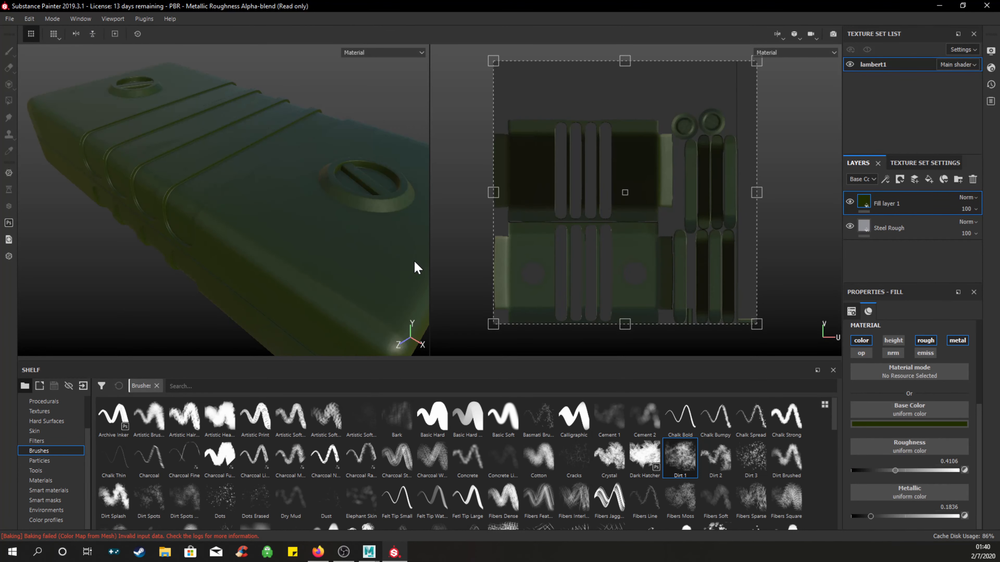
Add a black mask to Fill layer 1 and apply a Curvature generator to it.
right_click(863, 211)
left_click(873, 216)
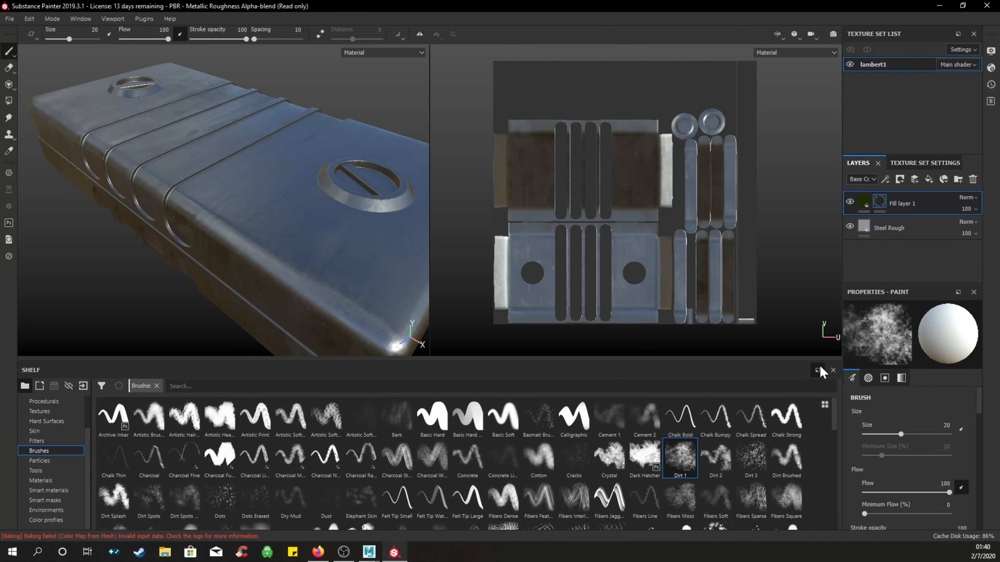
right_click(880, 210)
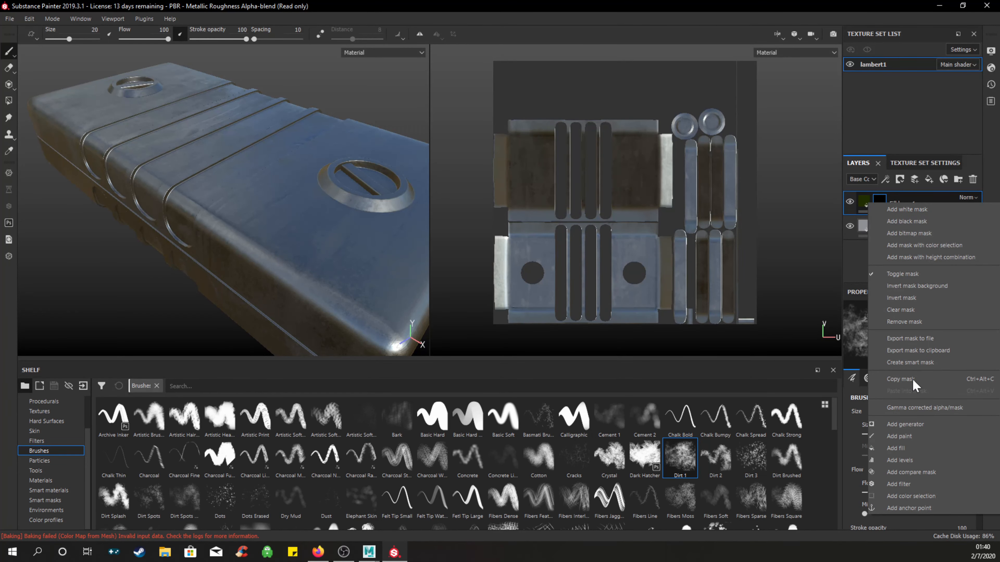
left_click(923, 425)
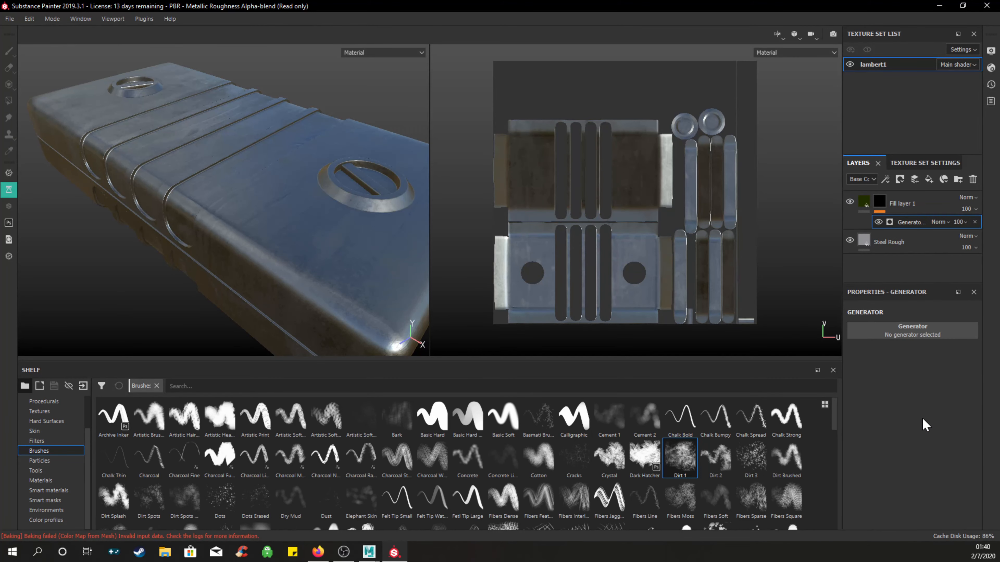
left_click(910, 329)
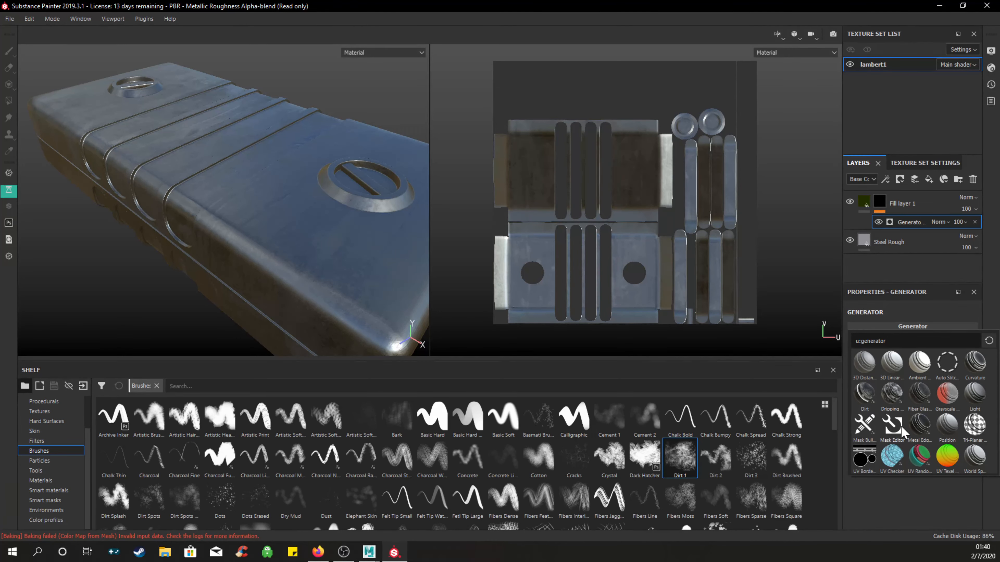
mouse_move(980, 367)
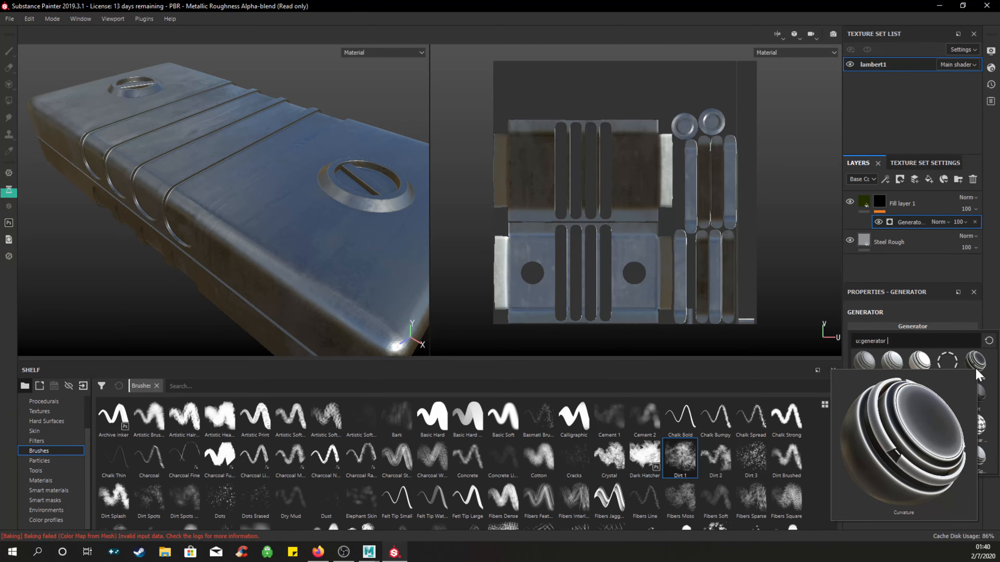
left_click(976, 362)
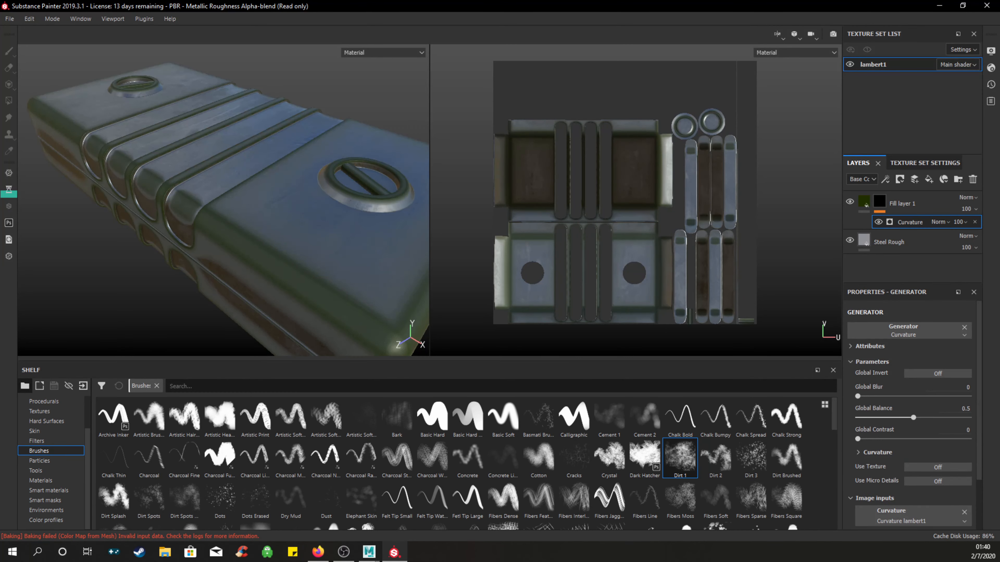
Replace the Curvature generator on Fill layer 1's mask with the Dripping Rust generator and inspect the case.
left_click_drag(269, 284, 262, 249, "alt")
left_click_drag(254, 179, 341, 188, "alt")
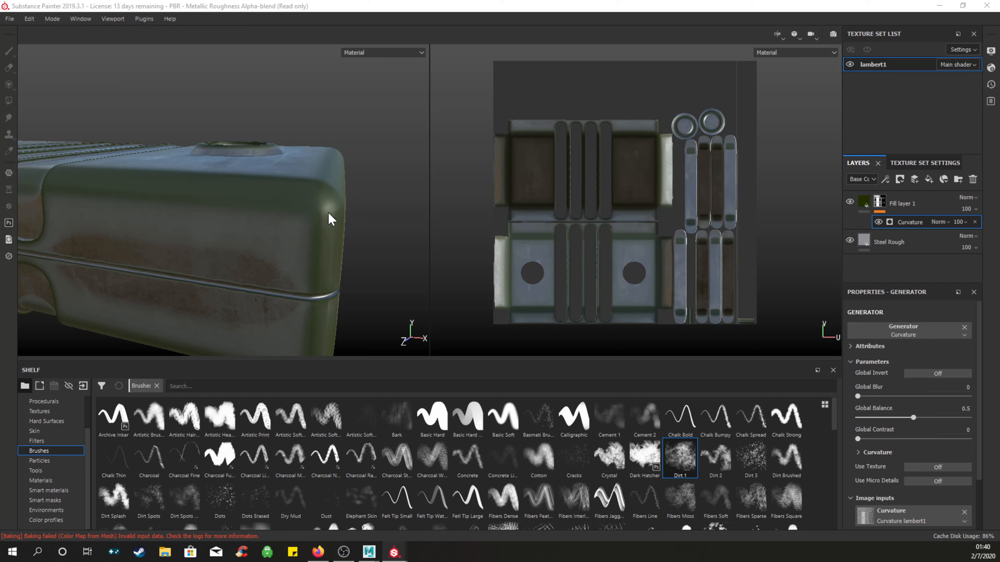
left_click_drag(292, 237, 271, 189, "alt")
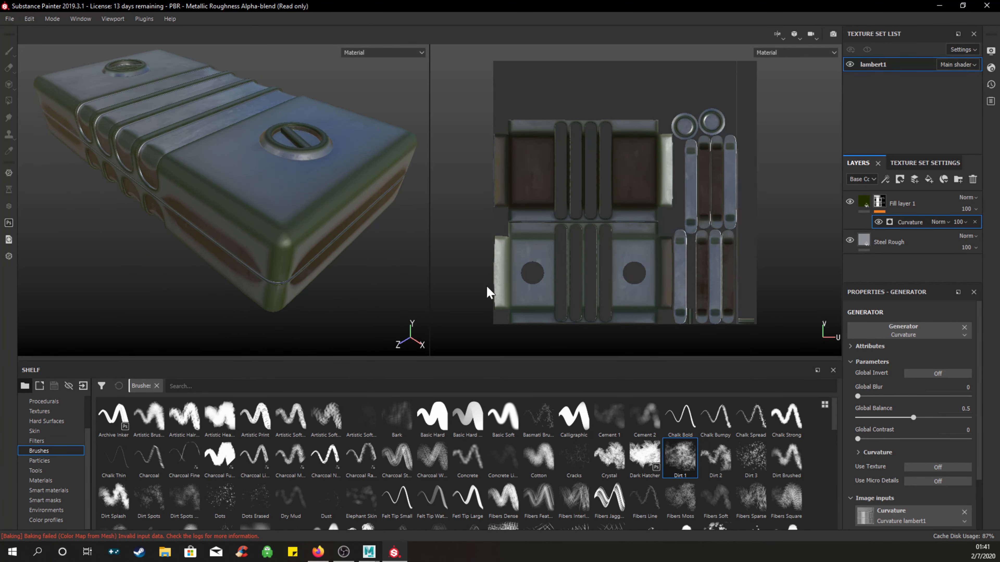
left_click(966, 332)
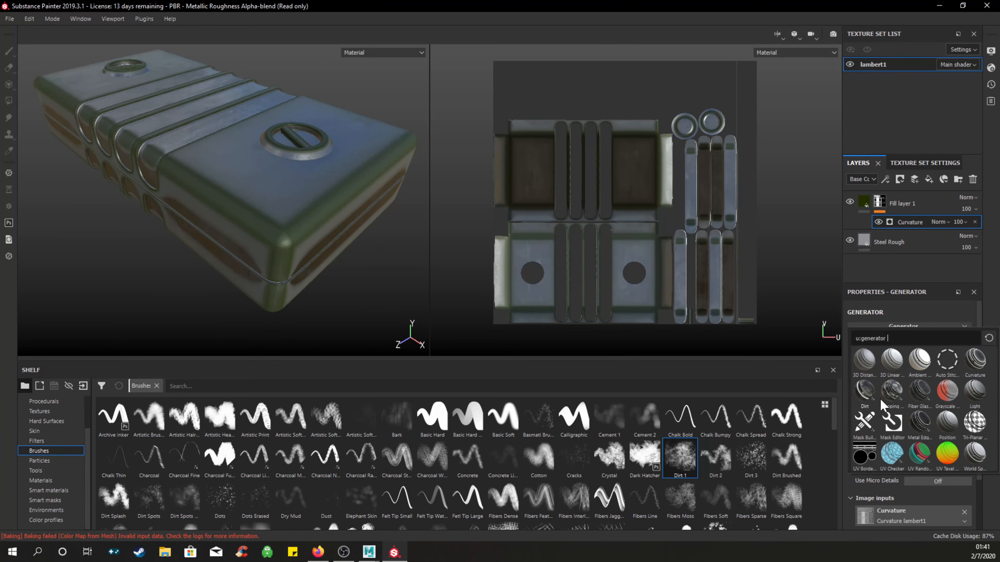
left_click(893, 392)
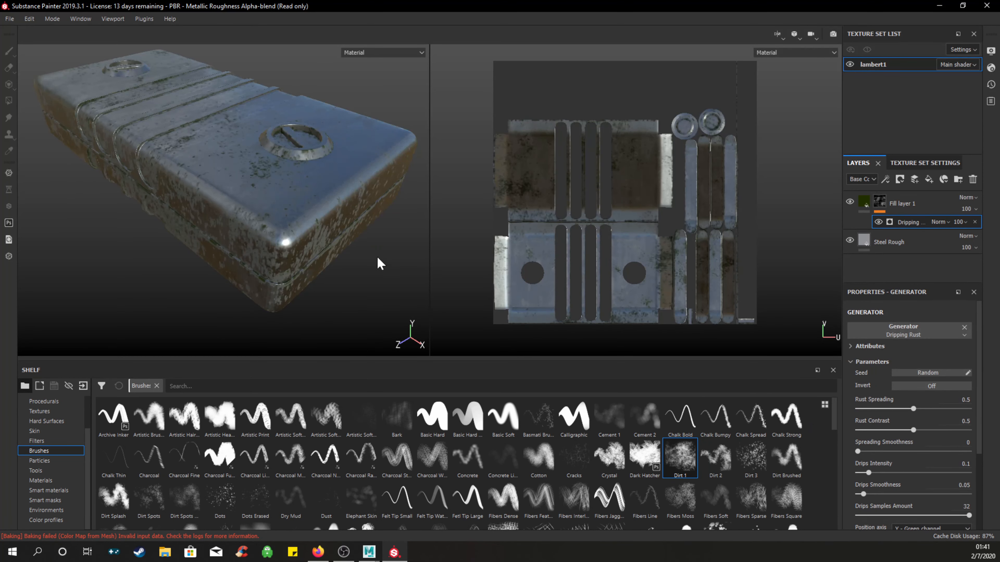
left_click_drag(329, 271, 340, 247, "alt")
middle_click_drag(340, 248, 314, 238, "alt")
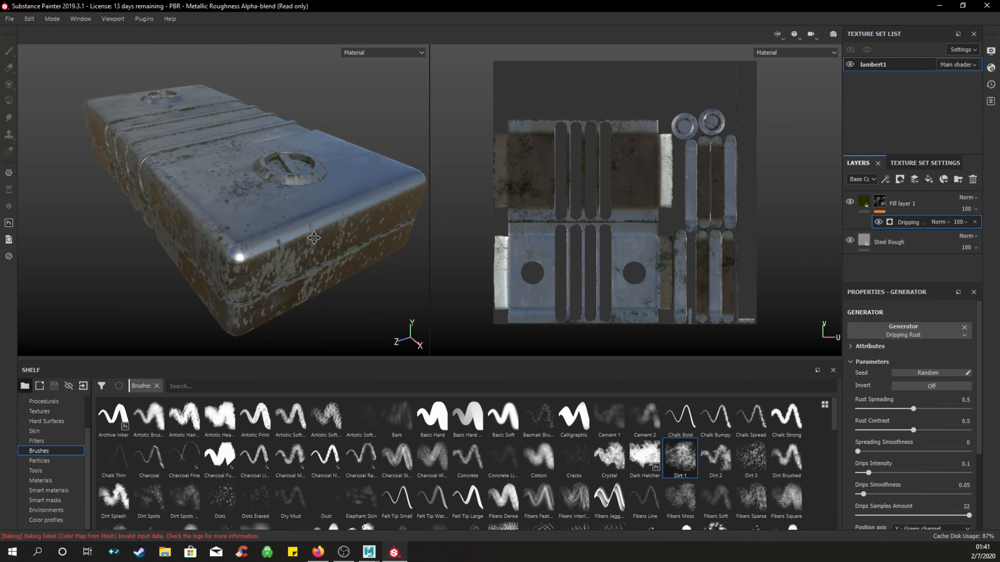
Clear the Dripping Rust generator and remove the mask from Fill layer 1.
left_click(964, 328)
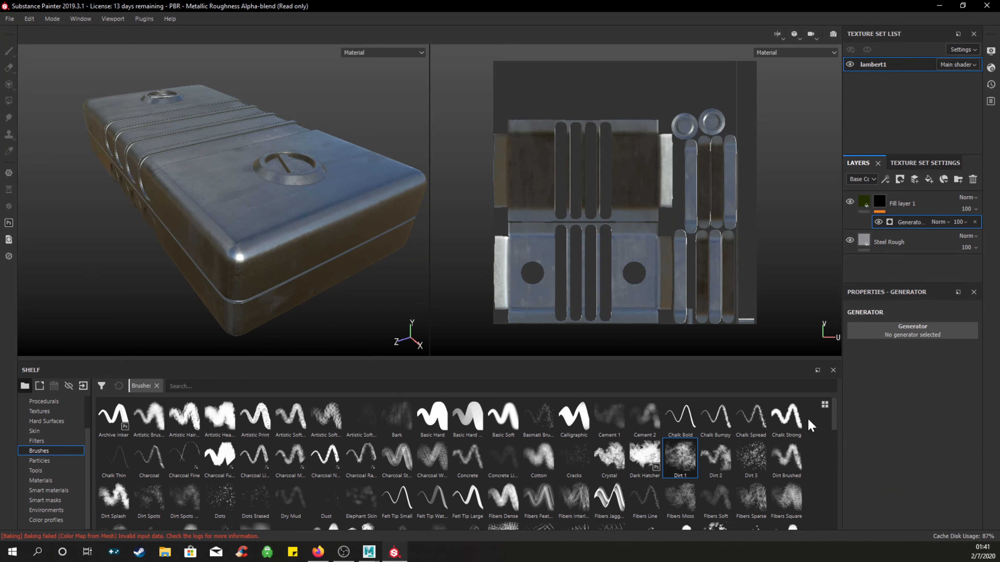
right_click(880, 205)
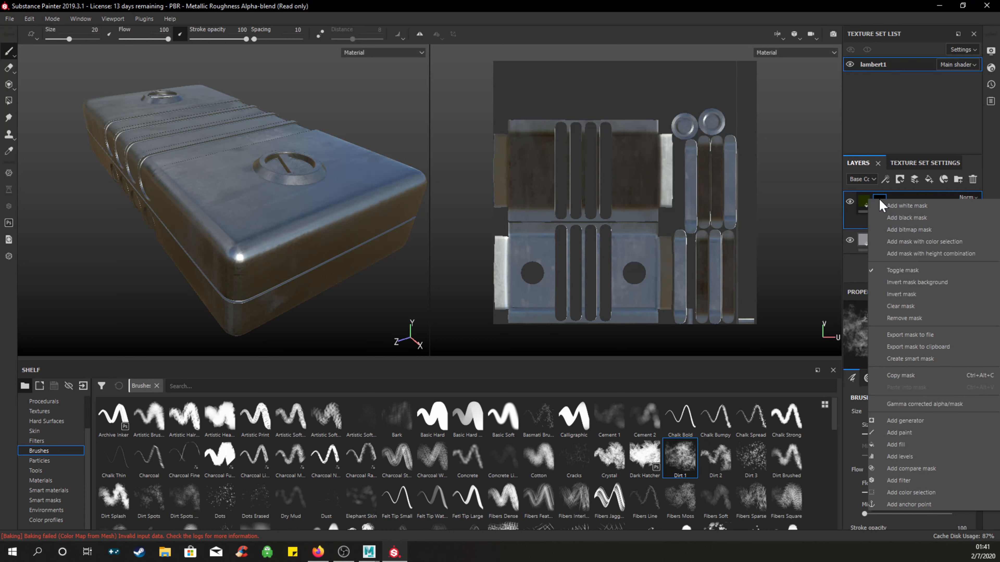
left_click(898, 221)
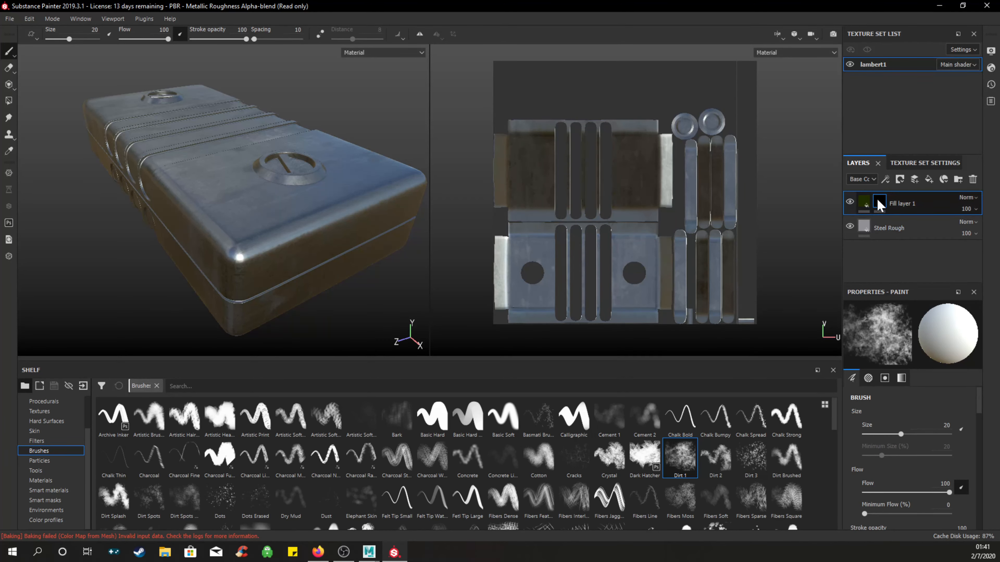
right_click(882, 207)
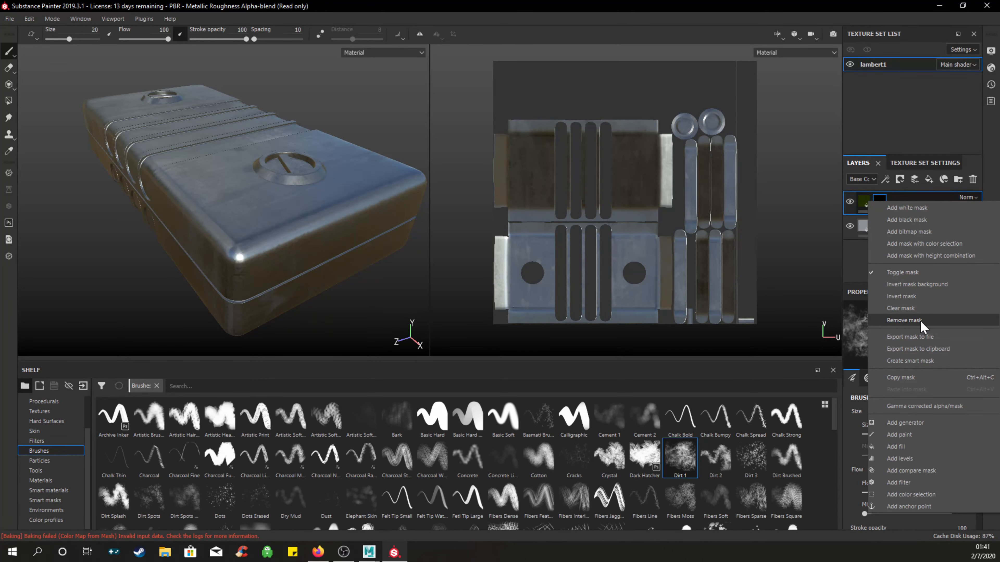
left_click(904, 320)
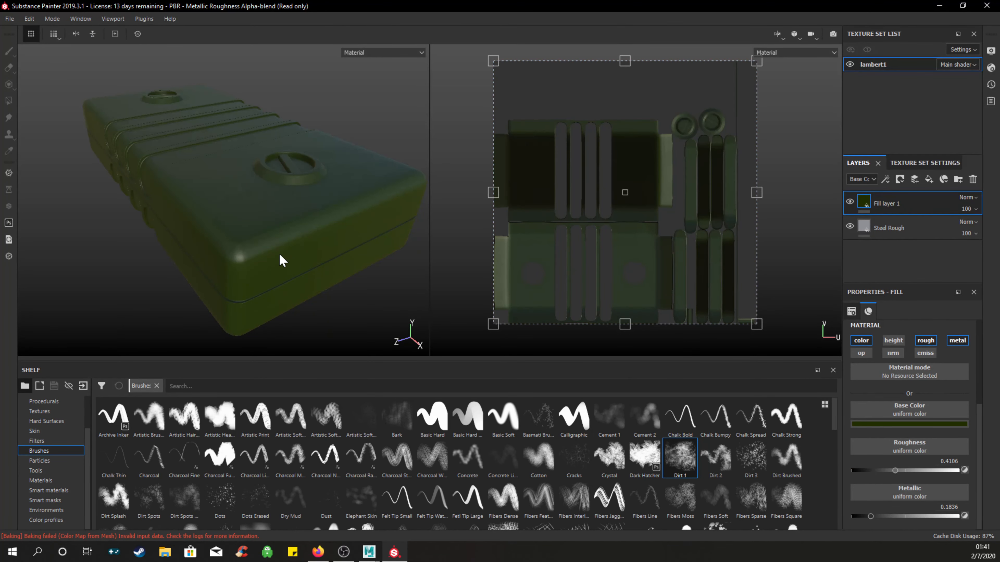
left_click_drag(200, 223, 222, 217, "alt")
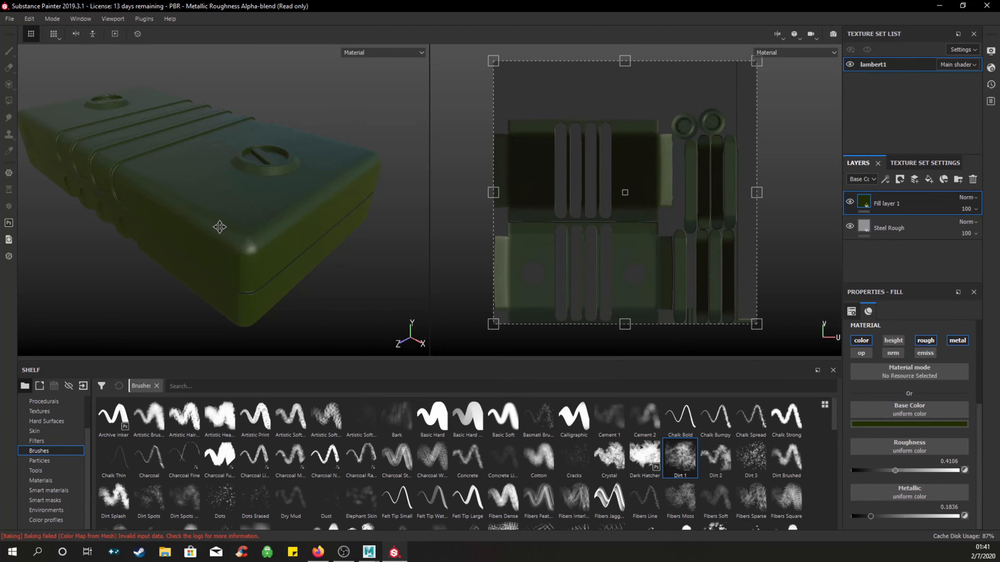
middle_click_drag(220, 227, 275, 228, "alt")
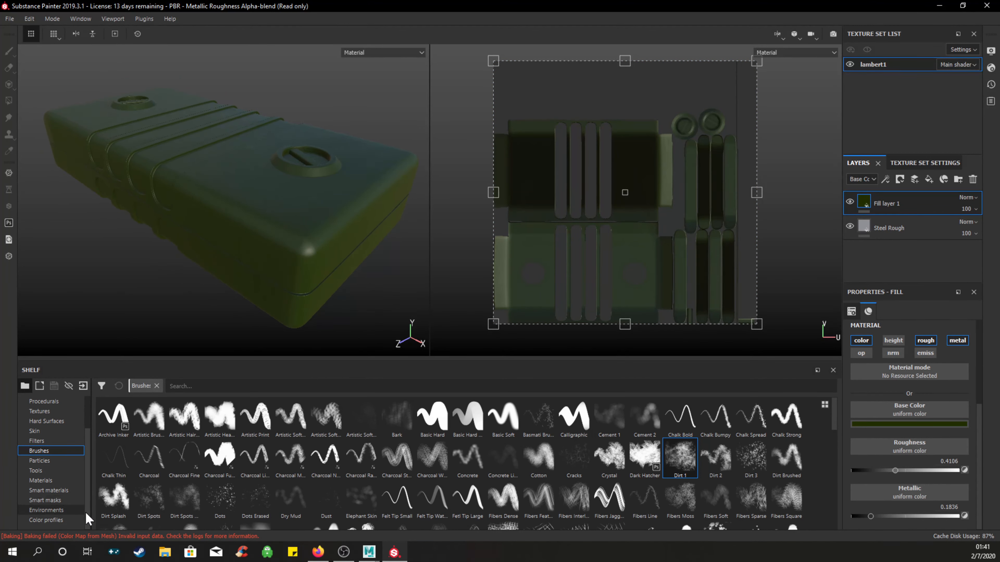
Browse the smart masks and apply the Gun Edges smart mask to Fill layer 1.
left_click(48, 501)
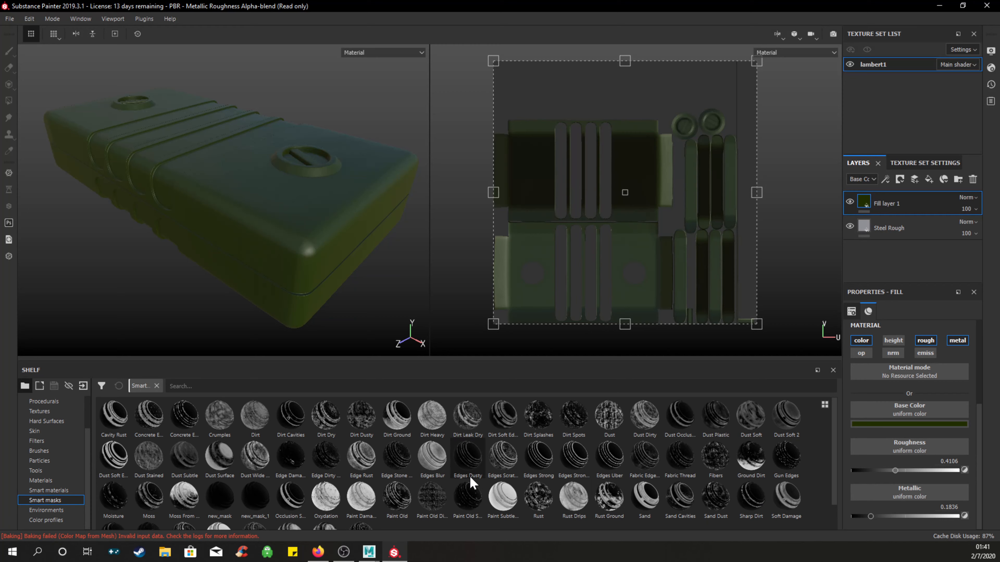
scroll(472, 480, "down", 1)
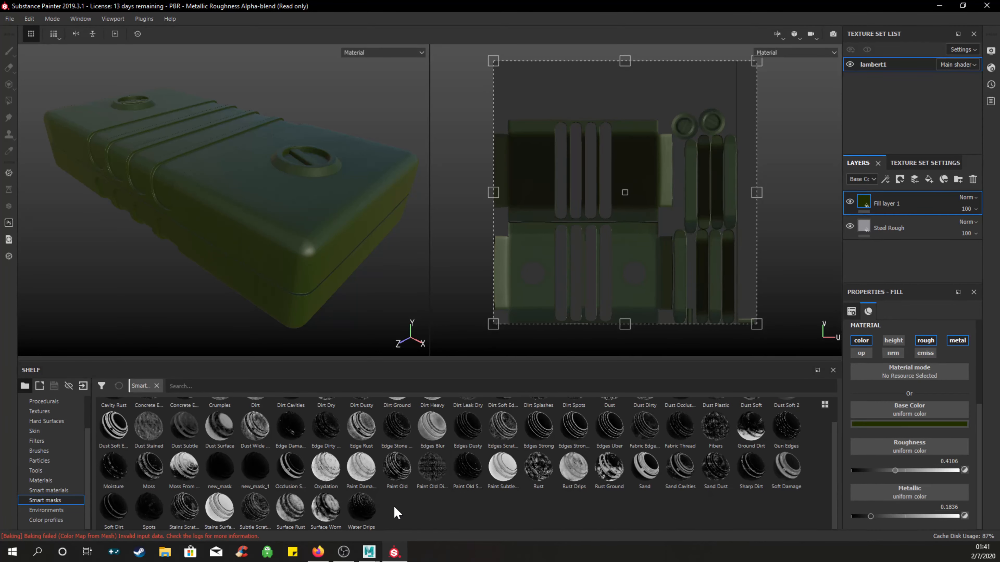
mouse_move(299, 513)
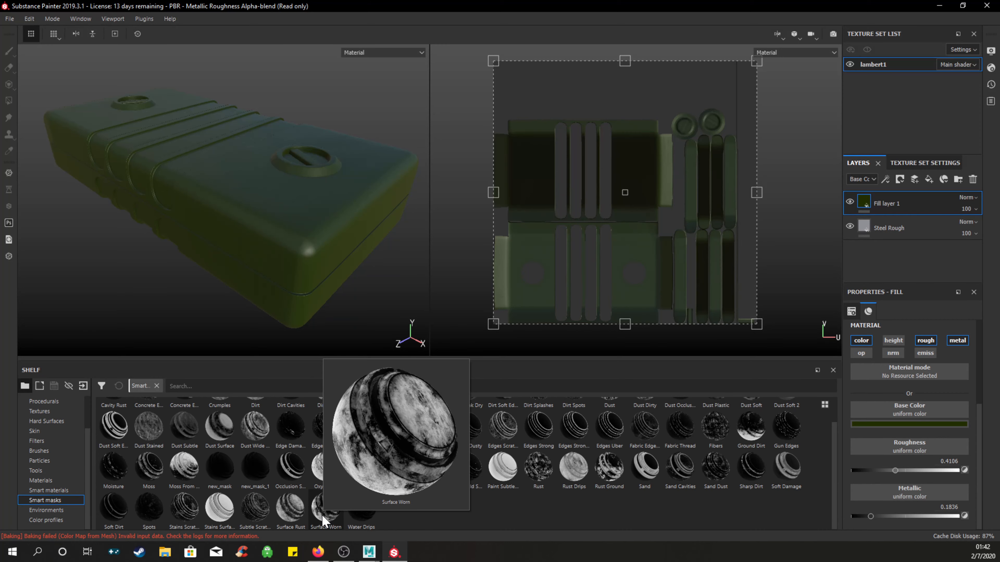
mouse_move(189, 522)
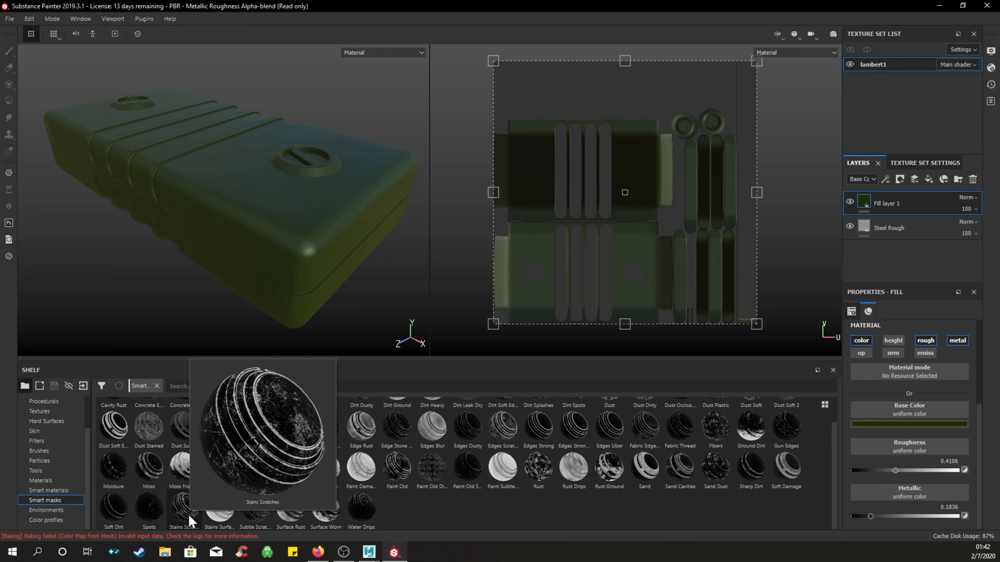
mouse_move(143, 471)
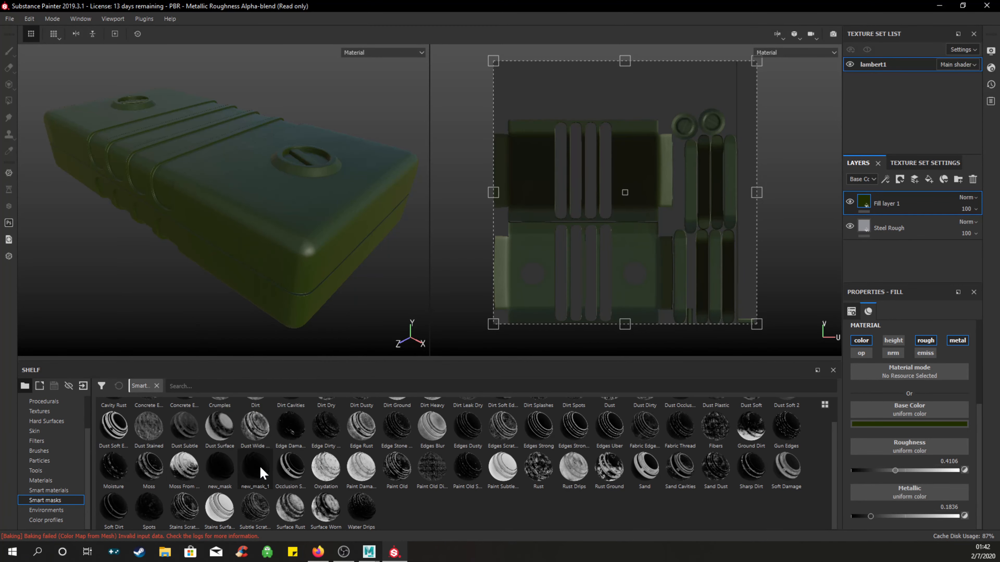
mouse_move(252, 432)
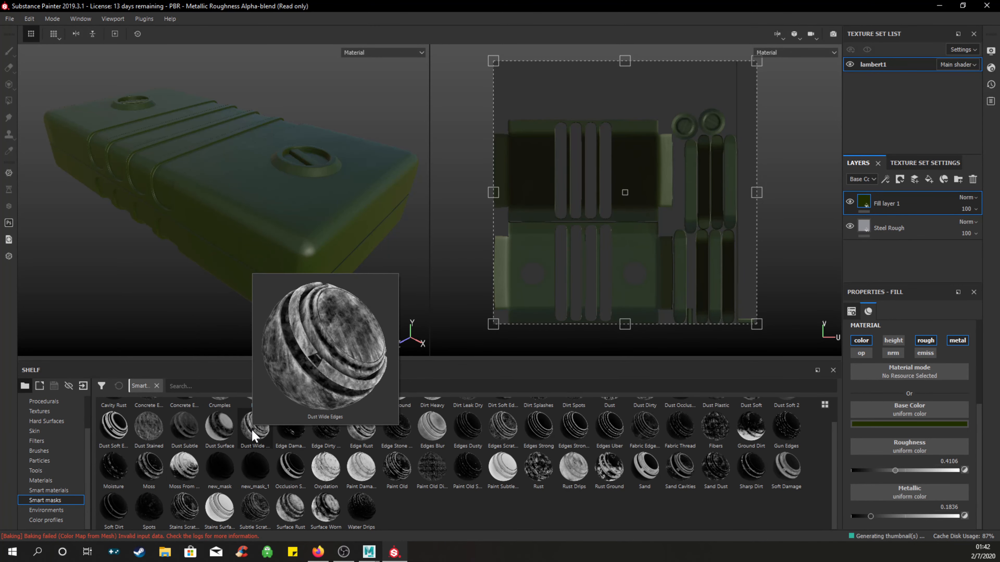
mouse_move(191, 432)
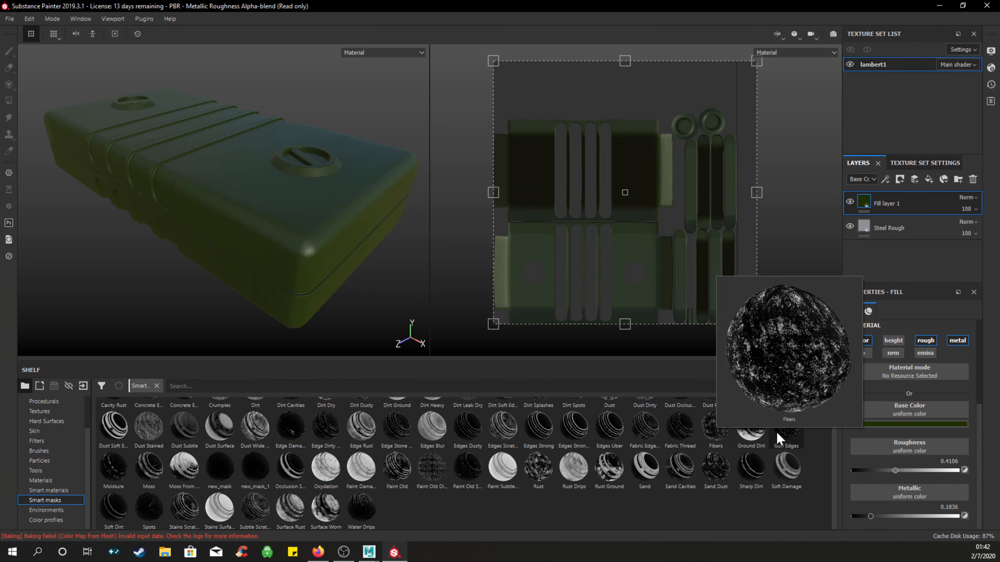
mouse_move(786, 434)
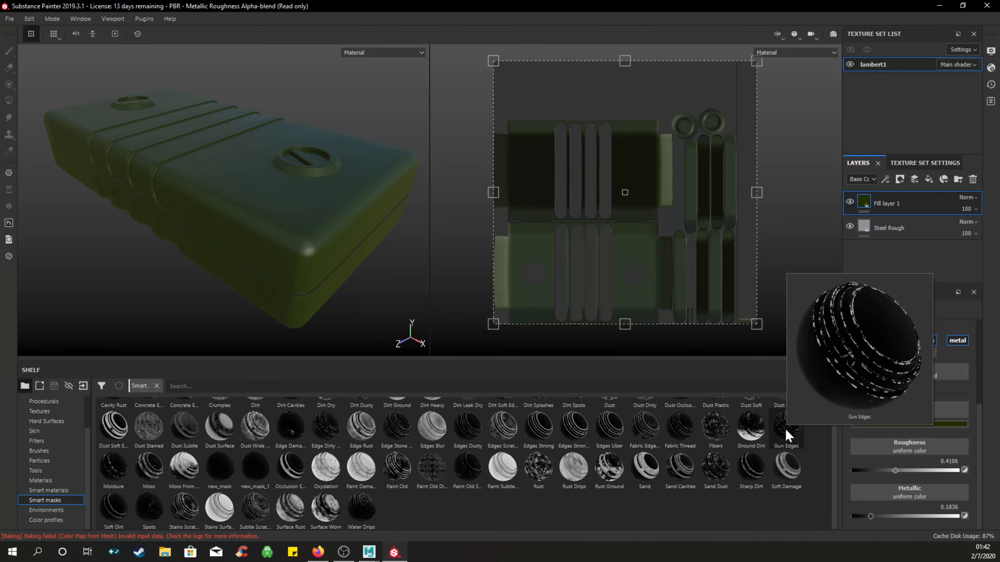
mouse_move(784, 427)
left_mouse_down()
mouse_move(787, 445)
mouse_move(861, 355)
mouse_move(884, 203)
left_mouse_up()
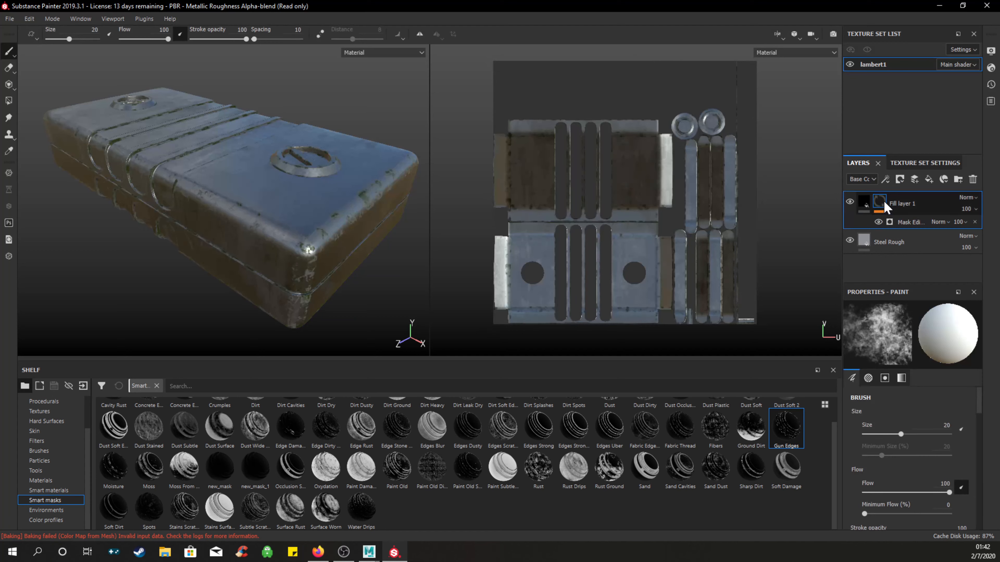
mouse_move(884, 203)
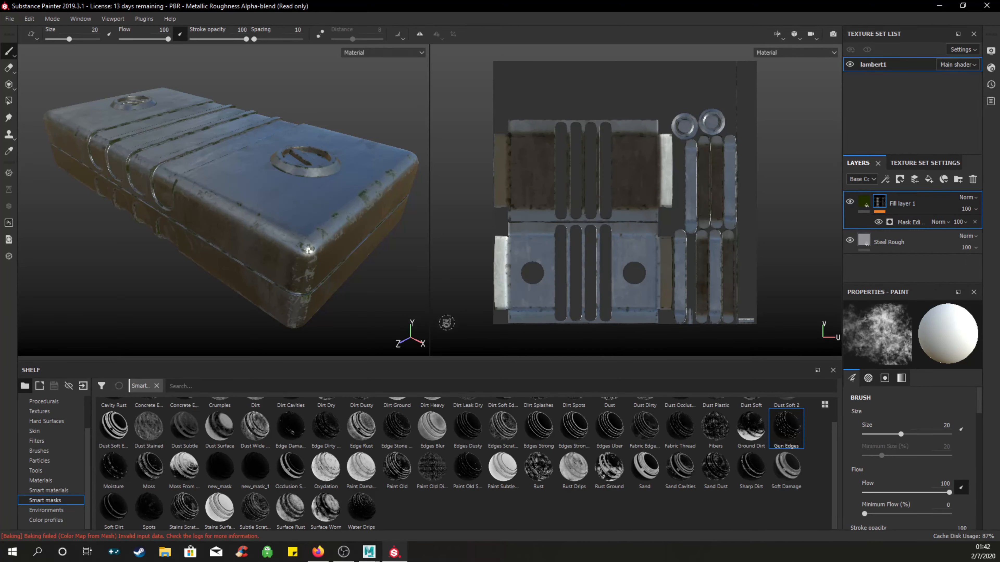
Inspect the case's edges and turn on Global Invert for the Mask Editor generator on Fill layer 1's mask.
mouse_move(374, 284)
left_mouse_down("alt")
mouse_move(346, 252)
mouse_move(184, 183)
mouse_move(350, 127)
mouse_move(335, 219)
mouse_move(284, 245)
mouse_move(256, 189)
mouse_move(246, 198)
mouse_move(263, 175)
mouse_move(334, 256)
mouse_move(252, 220)
mouse_move(224, 276)
mouse_move(254, 203)
mouse_move(181, 154)
mouse_move(197, 163)
mouse_move(197, 178)
mouse_move(288, 217)
mouse_move(326, 217)
mouse_move(356, 252)
left_mouse_up("alt")
scroll(277, 205, "down", 2)
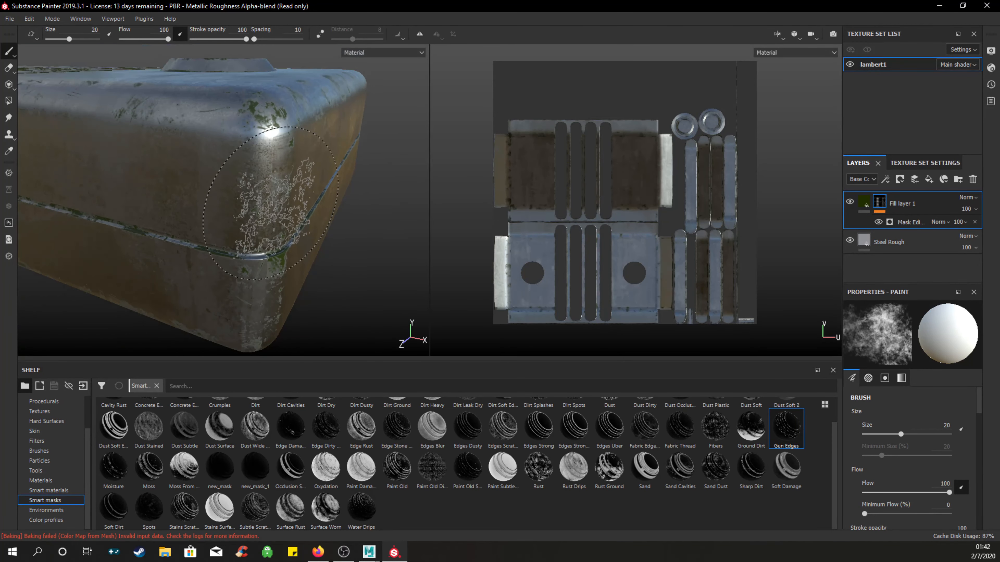
left_click_drag(277, 189, 448, 262, "alt")
left_click_drag(374, 239, 361, 251, "alt")
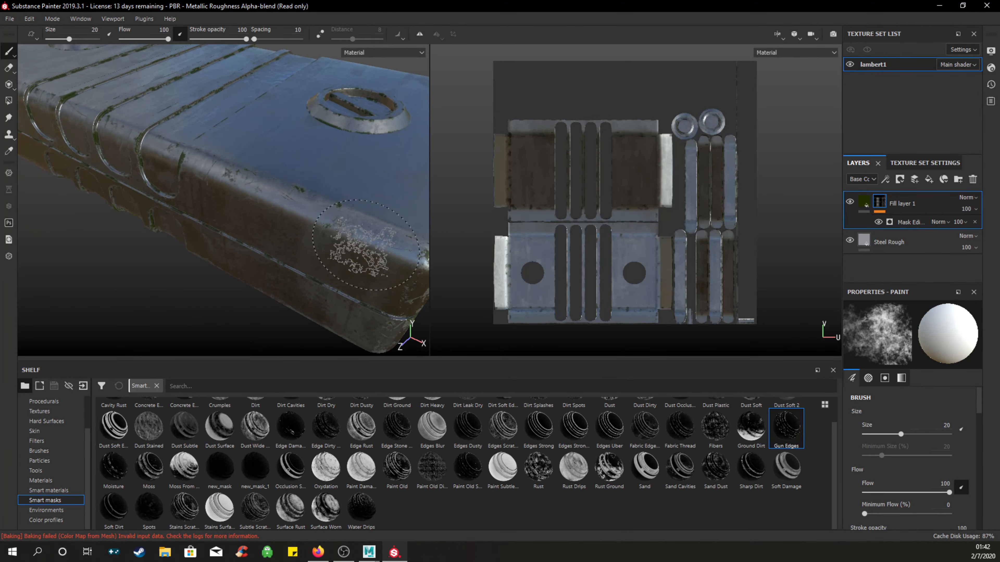
left_click_drag(336, 205, 252, 252, "alt")
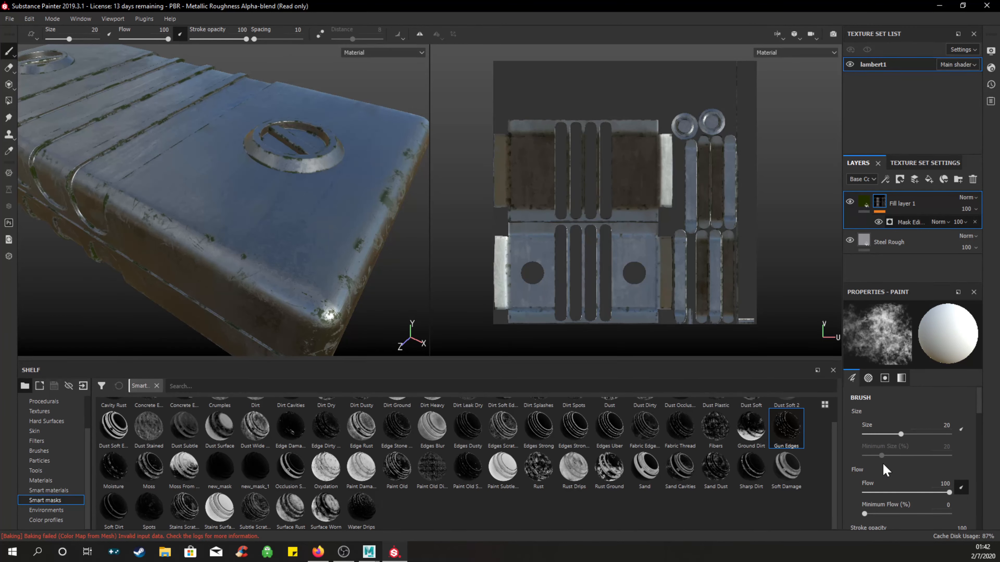
left_click(905, 222)
left_click(928, 374)
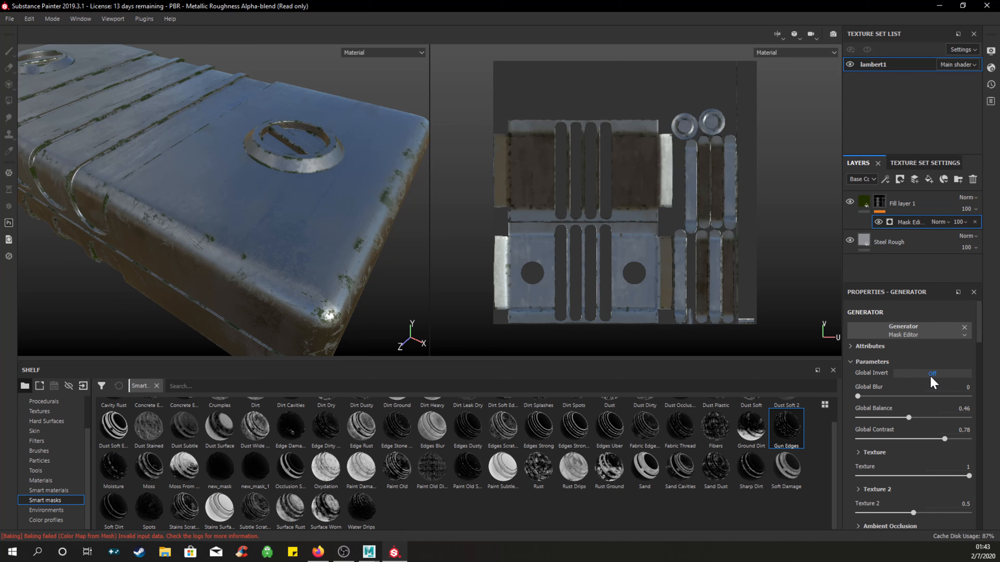
left_click_drag(313, 237, 311, 173, "alt")
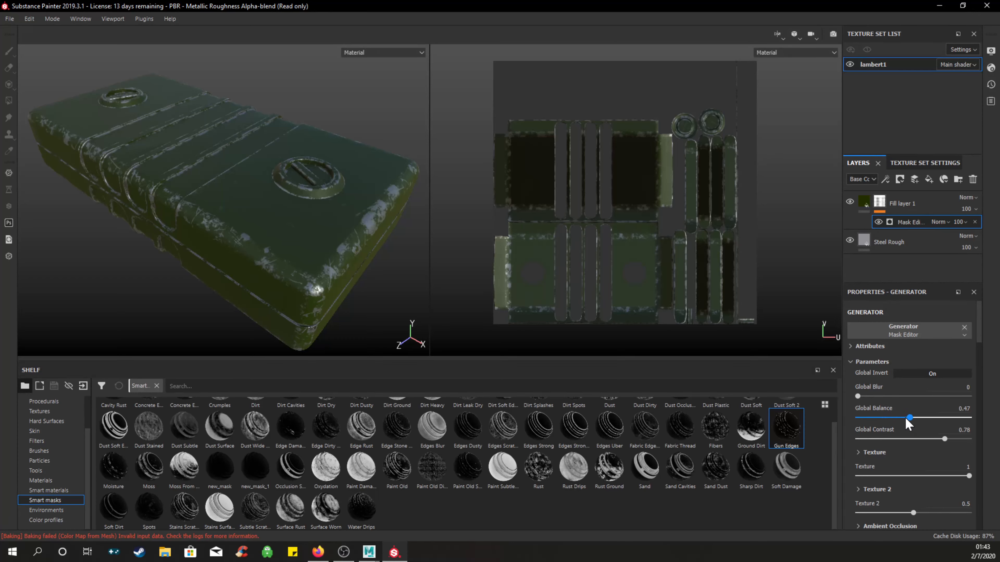
Set the Mask Editor generator's Global Balance to 0.64 and Ambient Occlusion to 0.52, and raise Texture 2.
left_click_drag(909, 417, 933, 431)
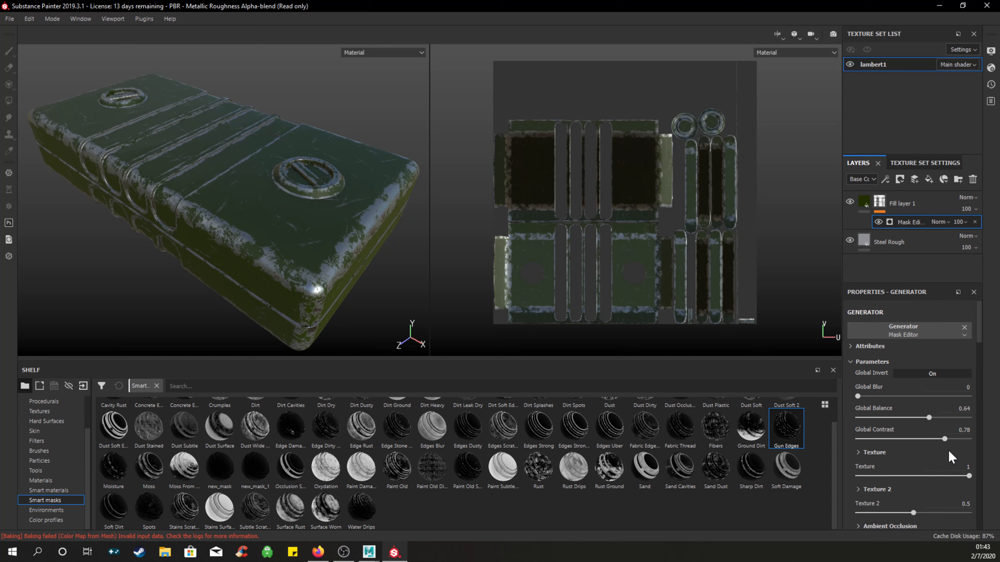
scroll(944, 459, "down", 3)
left_click_drag(913, 435, 936, 445)
left_click_drag(859, 468, 915, 470)
Try out different Global Contrast and Global Blur values and a Position Gradient of 0.02 in the Mask Editor generator.
scroll(898, 414, "up", 3)
left_click_drag(943, 438, 912, 442)
left_click_drag(971, 452, 952, 445)
left_click_drag(858, 396, 814, 410)
scroll(911, 388, "down", 8)
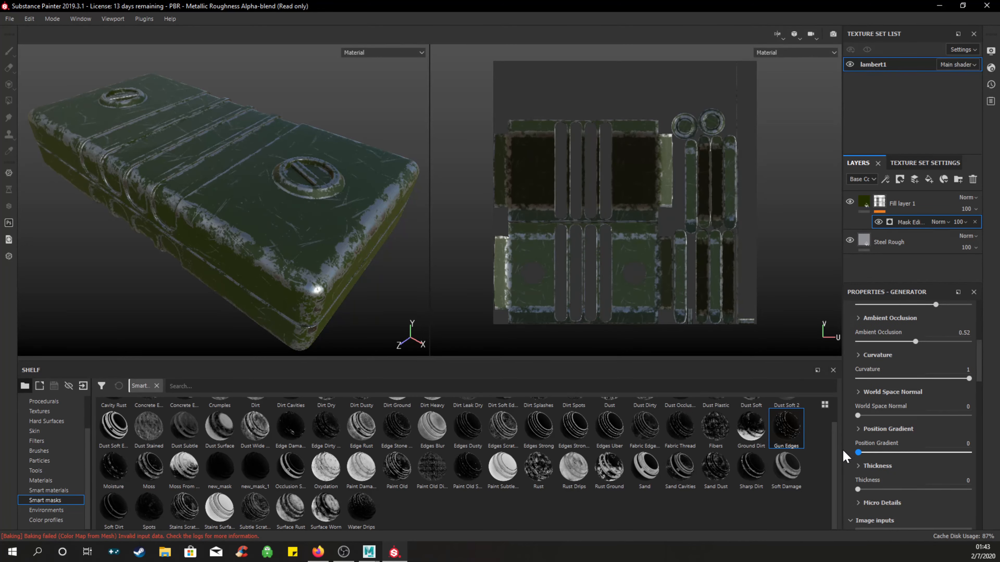
left_click_drag(854, 452, 861, 454)
scroll(866, 445, "down", 3)
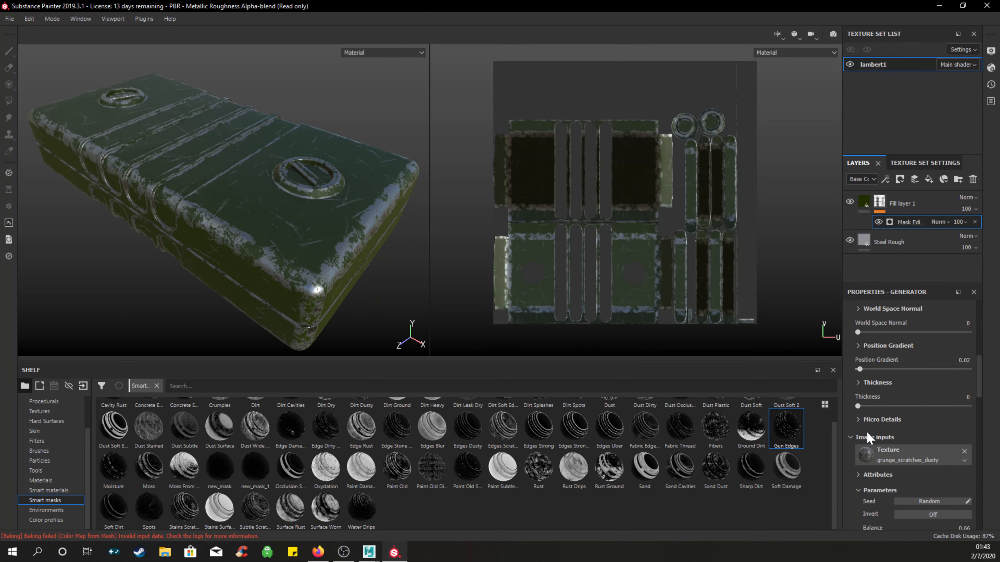
mouse_move(859, 410)
left_mouse_down()
mouse_move(870, 411)
mouse_move(848, 410)
left_mouse_up()
Try inverting the grunge_scratches_dusty texture input and look through the remaining scratch settings of the mask.
scroll(894, 457, "down", 2)
scroll(898, 457, "down", 1)
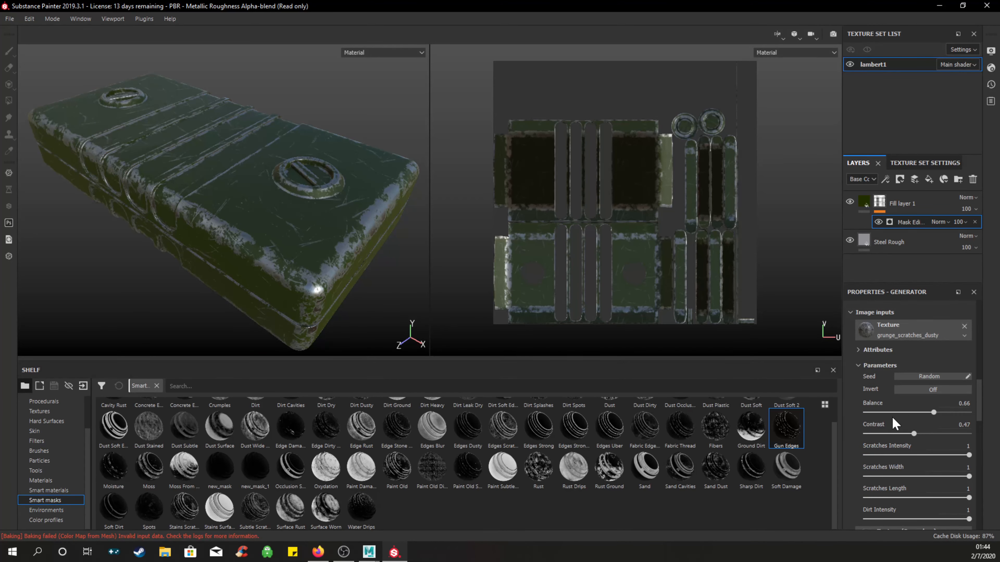
left_click(918, 394)
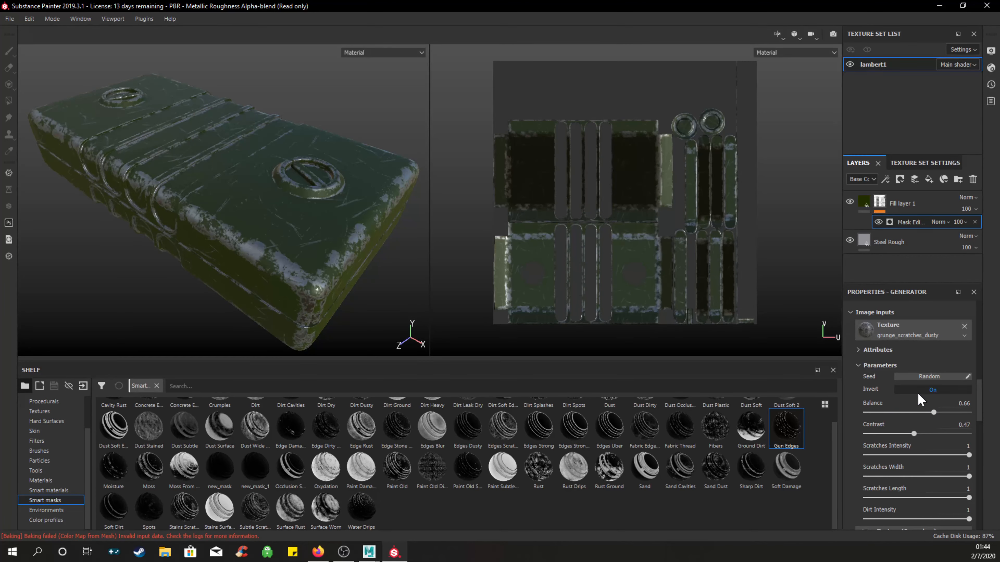
left_click(918, 393)
scroll(896, 417, "down", 2)
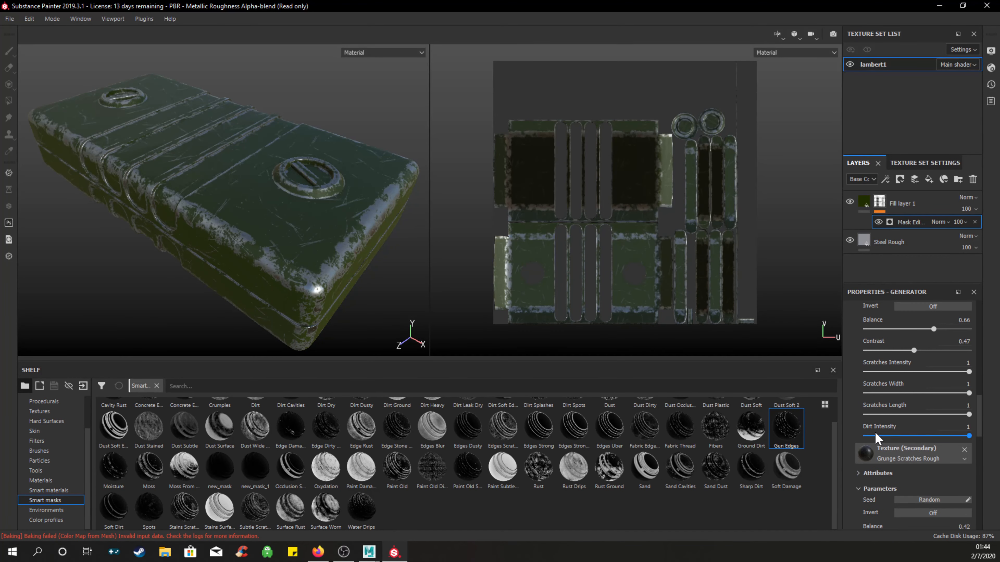
scroll(910, 451, "down", 2)
scroll(907, 427, "down", 4)
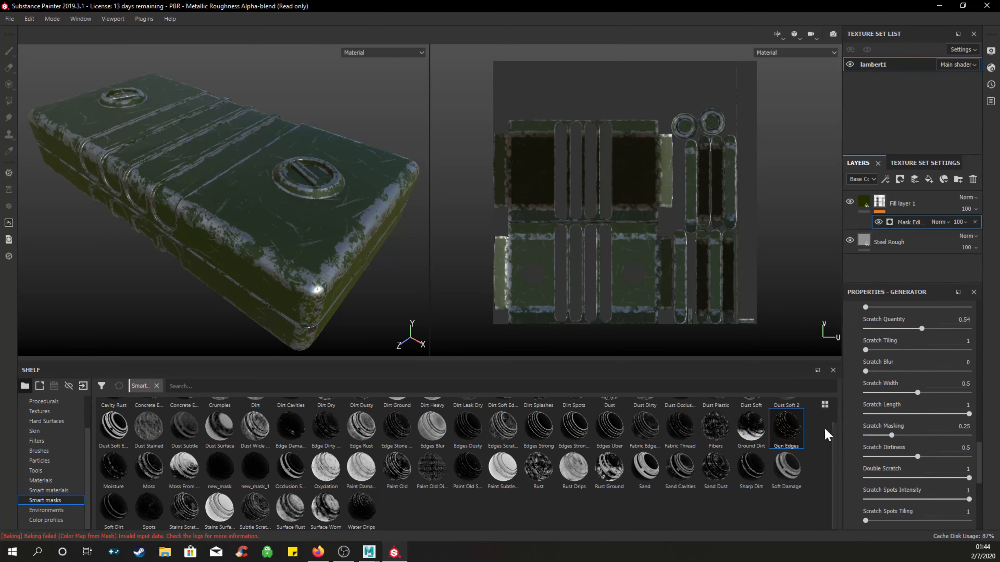
left_click_drag(257, 226, 303, 198, "alt")
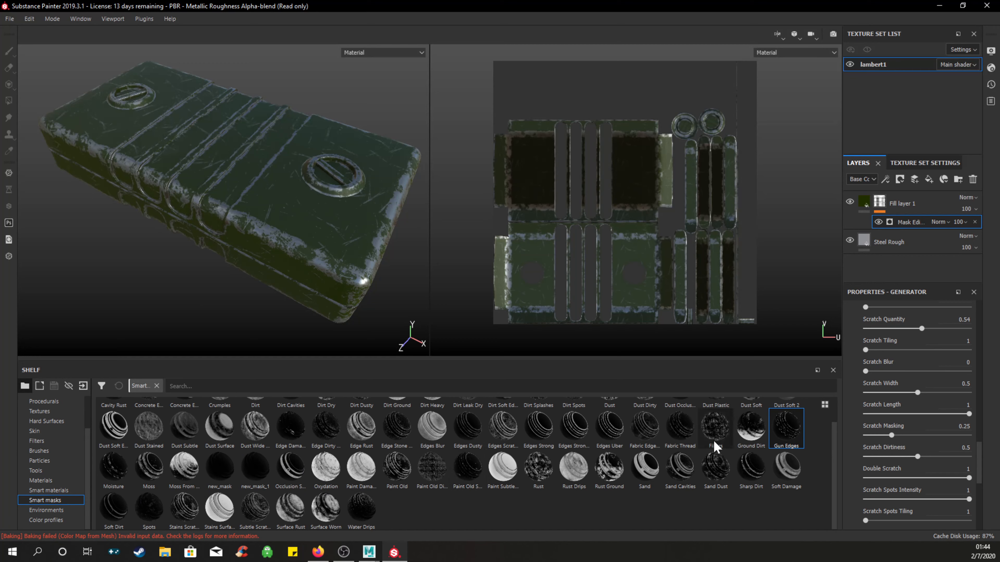
Add a paint effect above the Mask Editor on Fill layer 1's mask and paint out the worn metal along the top's long front edge.
right_click(904, 229)
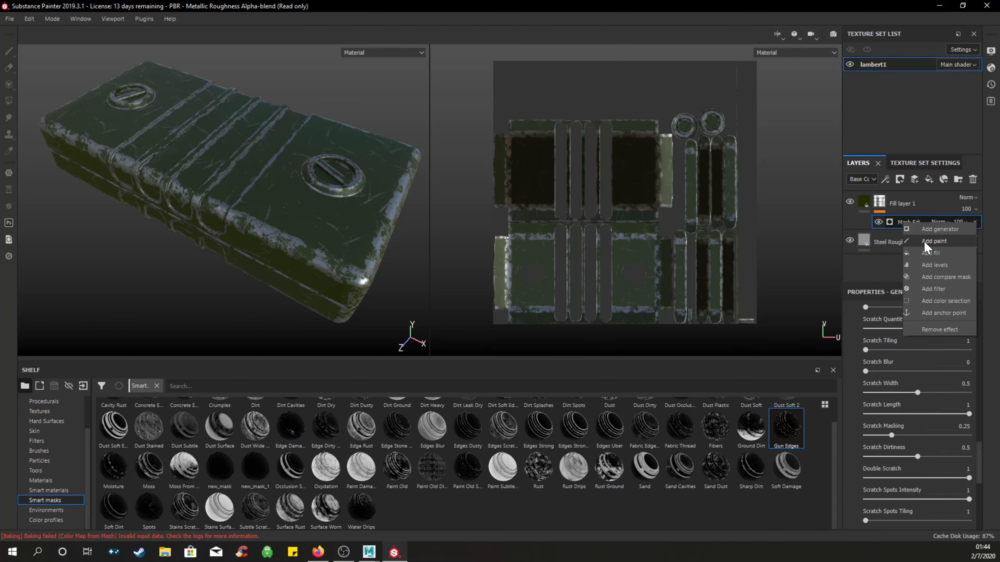
left_click(933, 242)
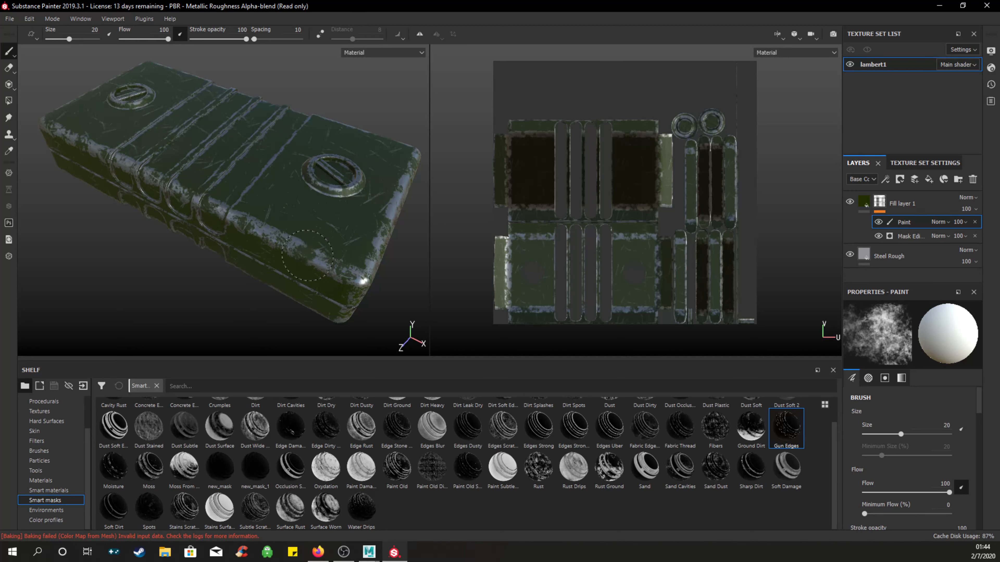
left_click_drag(291, 241, 305, 244)
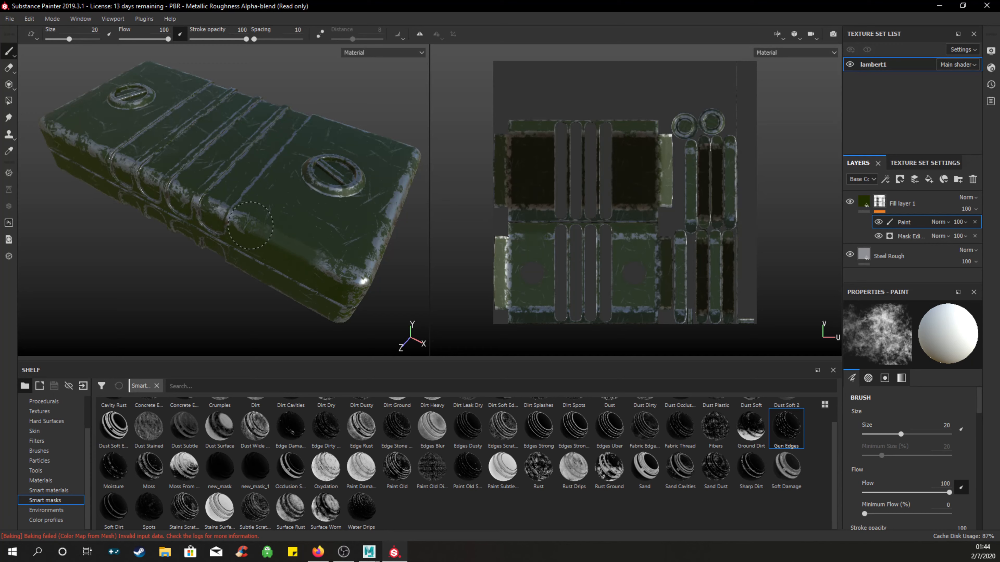
mouse_move(251, 225)
left_mouse_down()
mouse_move(244, 212)
mouse_move(238, 223)
left_mouse_up()
left_click_drag(312, 240, 360, 284)
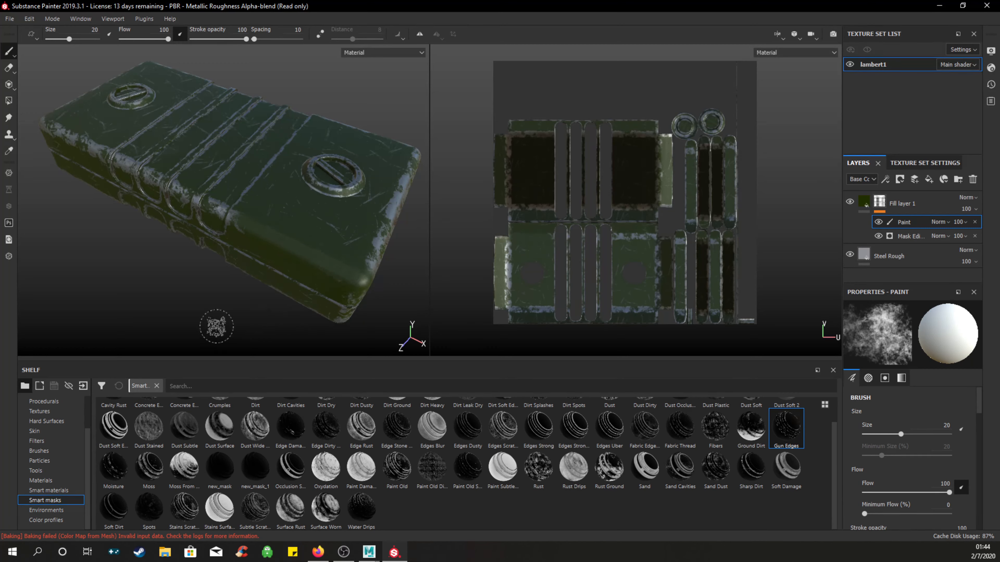
Paint the green back over the worn metal on the case's short end face and its surrounding edges.
mouse_move(293, 309)
left_mouse_down("alt")
mouse_move(239, 279)
mouse_move(303, 224)
left_mouse_up("alt")
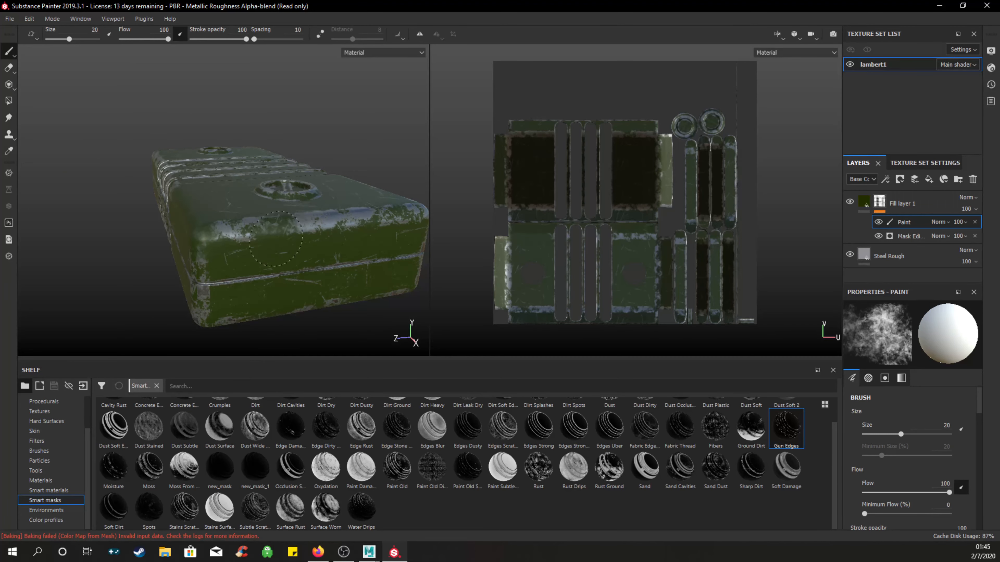
mouse_move(249, 241)
left_mouse_down()
mouse_move(230, 246)
mouse_move(256, 240)
left_mouse_up()
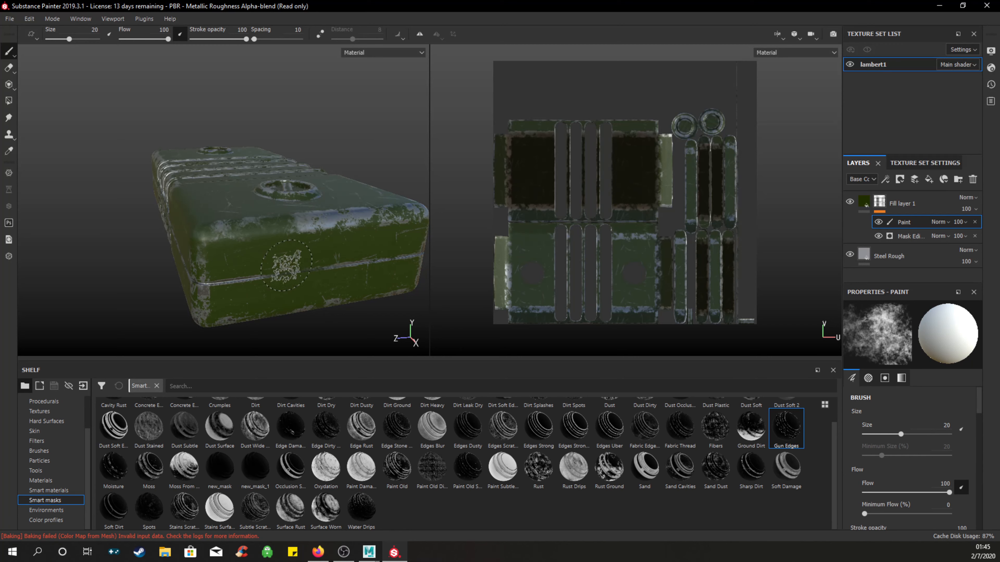
mouse_move(345, 248)
left_mouse_down("alt")
mouse_move(253, 266)
mouse_move(225, 205)
mouse_move(187, 224)
left_mouse_up("alt")
left_click(295, 264)
left_click(278, 270)
left_click(236, 223)
left_click(223, 240)
left_click(245, 255)
left_click(248, 266)
left_click_drag(280, 270, 218, 282)
left_click_drag(309, 252, 281, 277, "alt")
middle_click_drag(366, 232, 147, 254, "alt")
left_click_drag(314, 248, 238, 249, "alt")
mouse_move(332, 221)
left_mouse_down()
mouse_move(275, 205)
mouse_move(284, 207)
left_mouse_up()
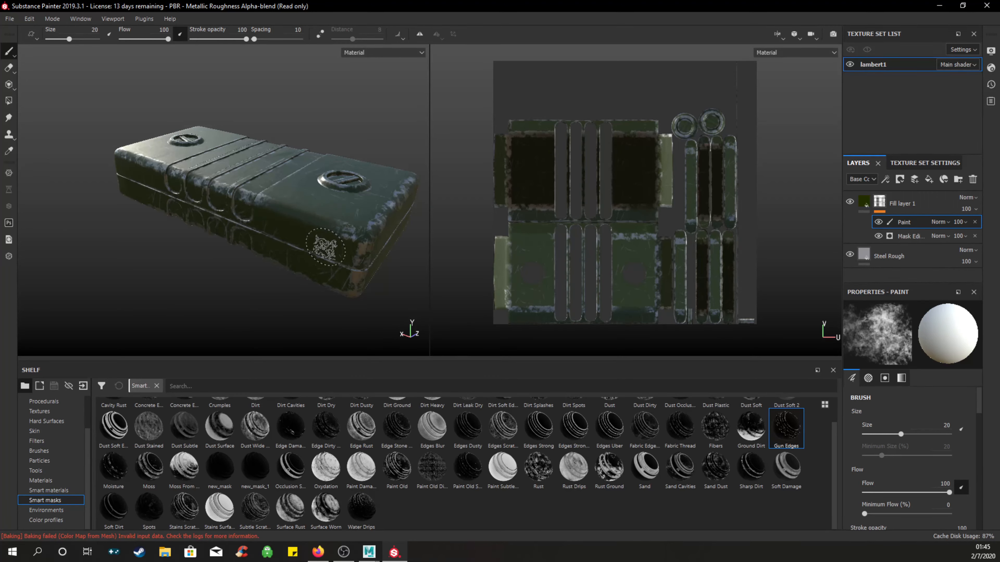
Compare the case with the mask's Paint effect hidden and shown.
left_click(878, 223)
left_click(878, 222)
left_click(878, 222)
left_click(877, 222)
Add a fill layer above Fill layer 1 and set its base color to dark reddish brown, RGB 0.018, 0.005, 0.000.
left_click(925, 203)
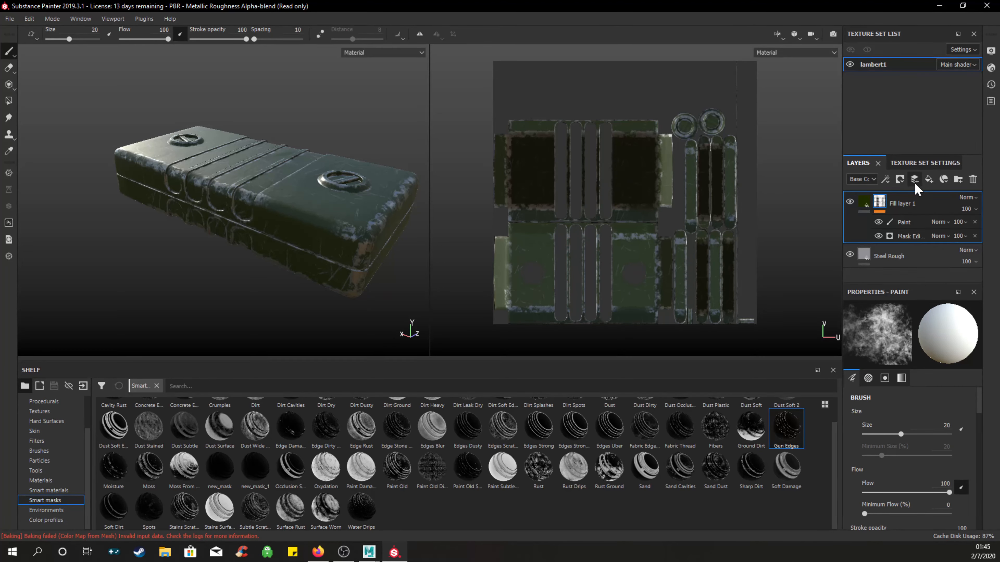
left_click(929, 181)
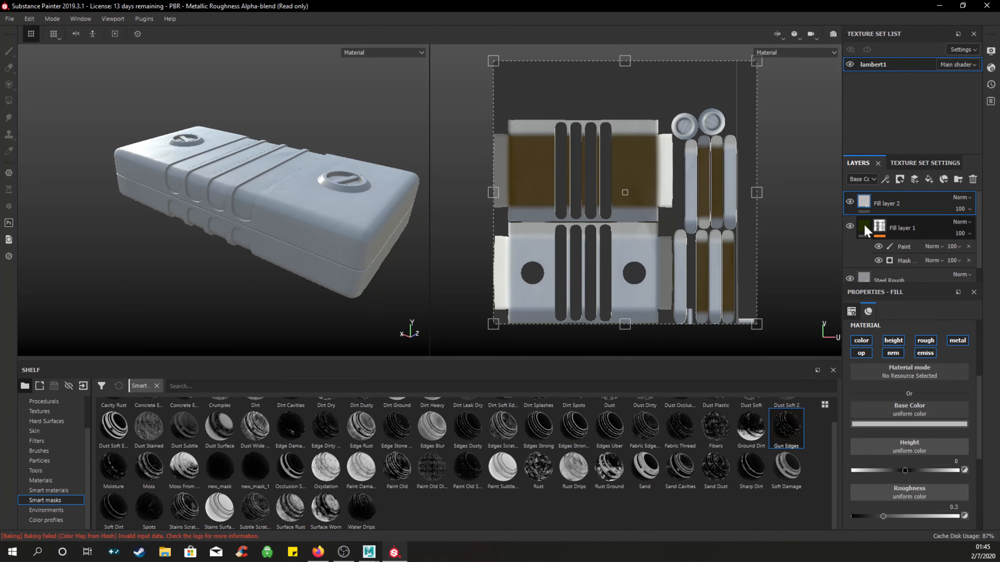
left_click(913, 425)
left_click_drag(903, 476, 973, 431)
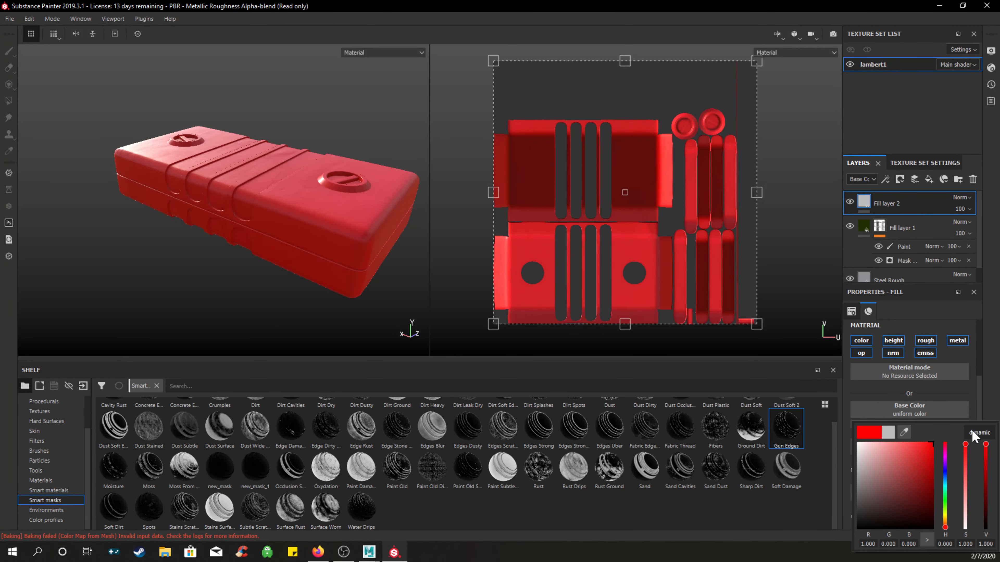
left_click_drag(945, 526, 989, 523)
left_click(985, 521)
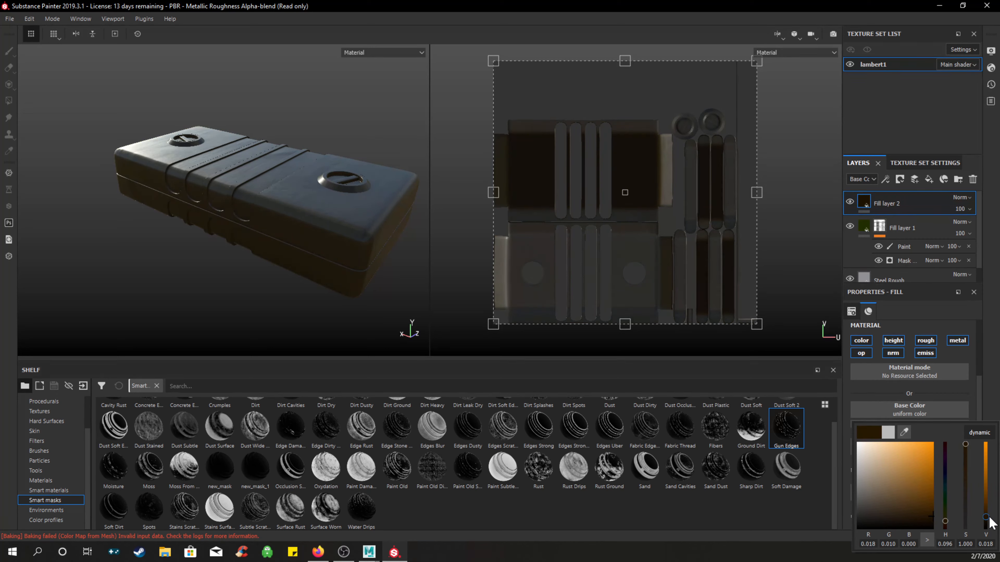
left_click(860, 406)
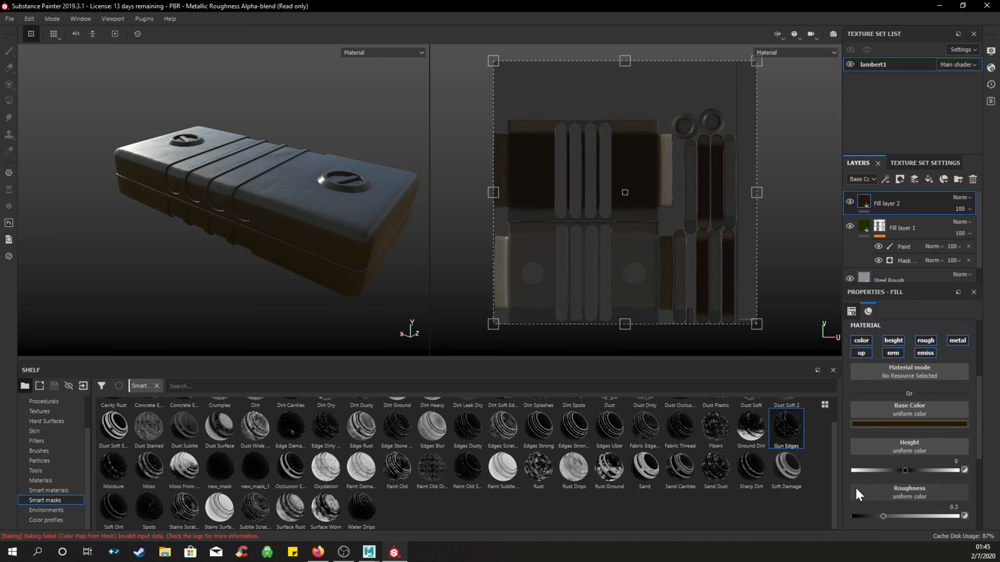
left_click(911, 424)
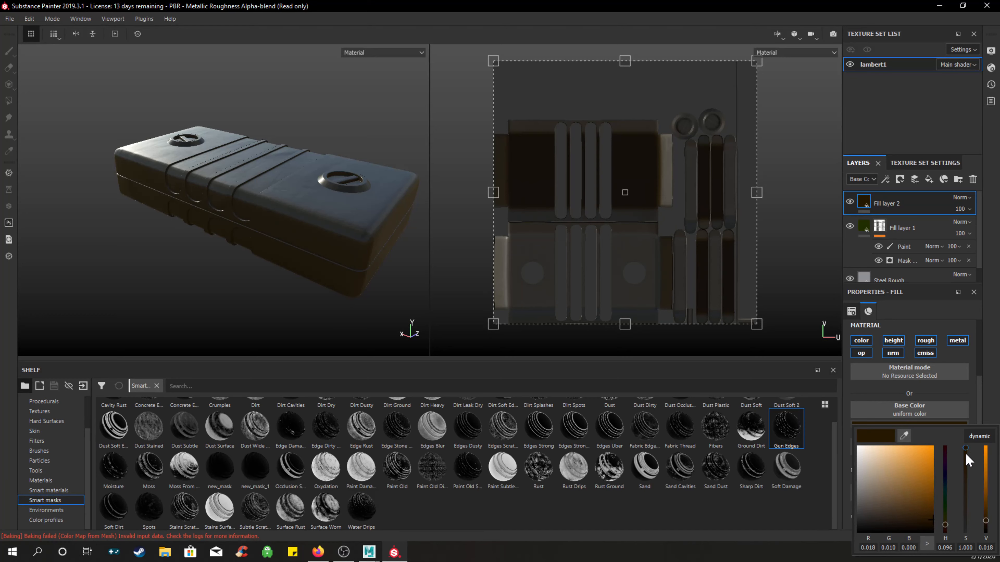
left_click_drag(948, 526, 947, 529)
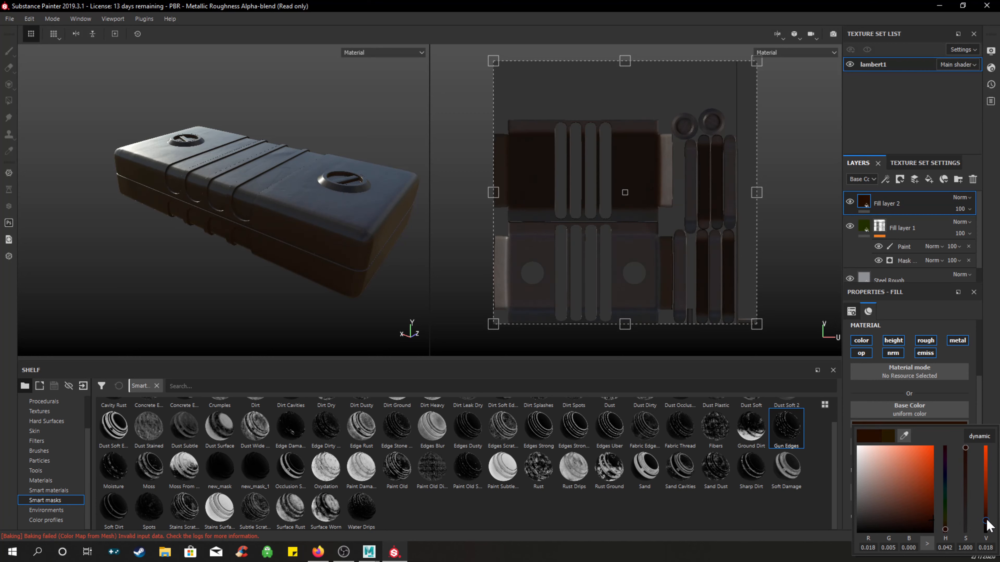
left_click(863, 390)
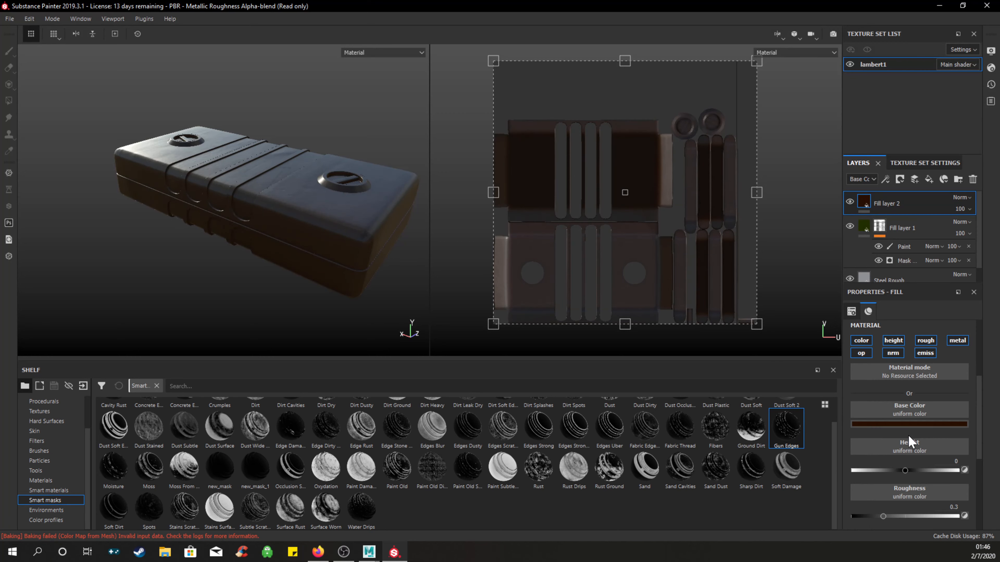
Set Fill layer 2's Metallic to 0.3478 and Roughness to 0.5894.
scroll(926, 457, "down", 1)
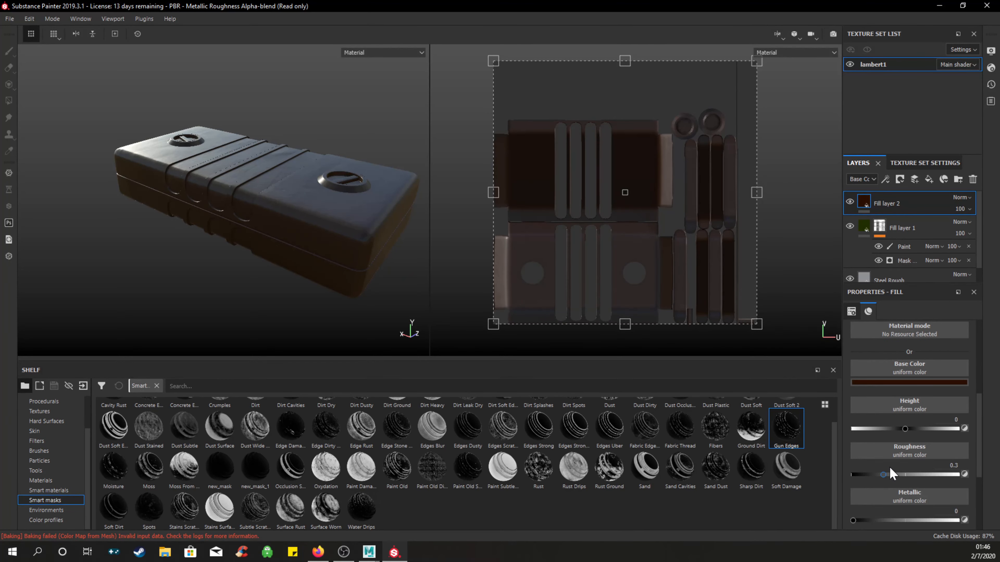
scroll(891, 474, "down", 1)
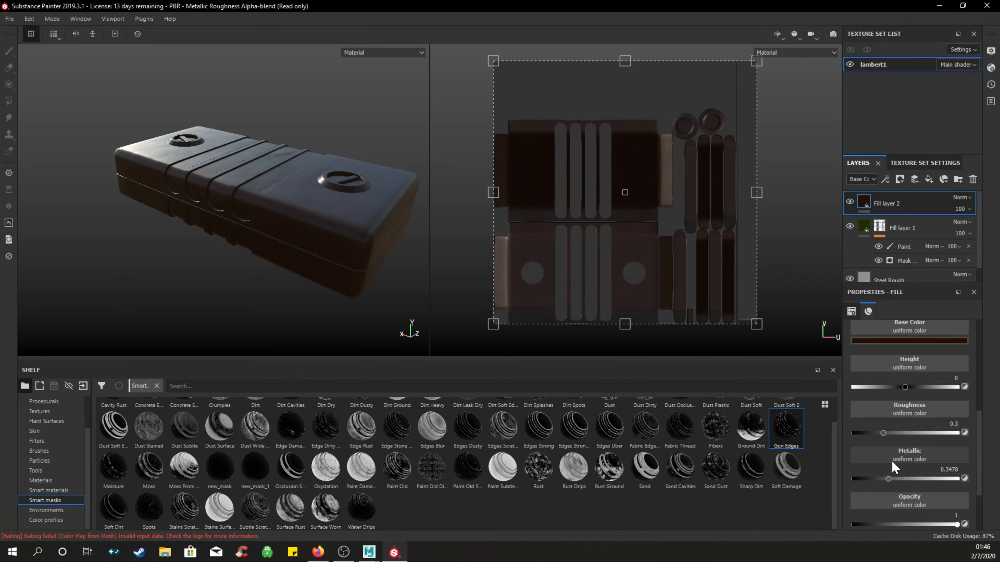
left_click_drag(886, 437, 914, 435)
left_click_drag(237, 205, 138, 192, "alt")
middle_click_drag(286, 231, 224, 188, "alt")
left_click_drag(224, 188, 303, 238, "alt")
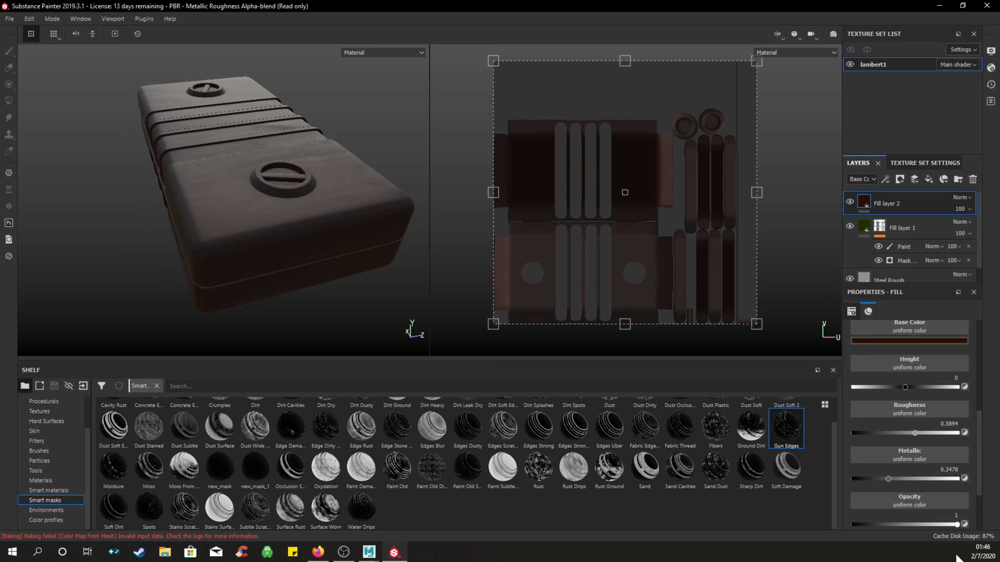
Assign the BnW Spots 2 procedural texture to Fill layer 2's Height channel.
scroll(919, 494, "down", 2)
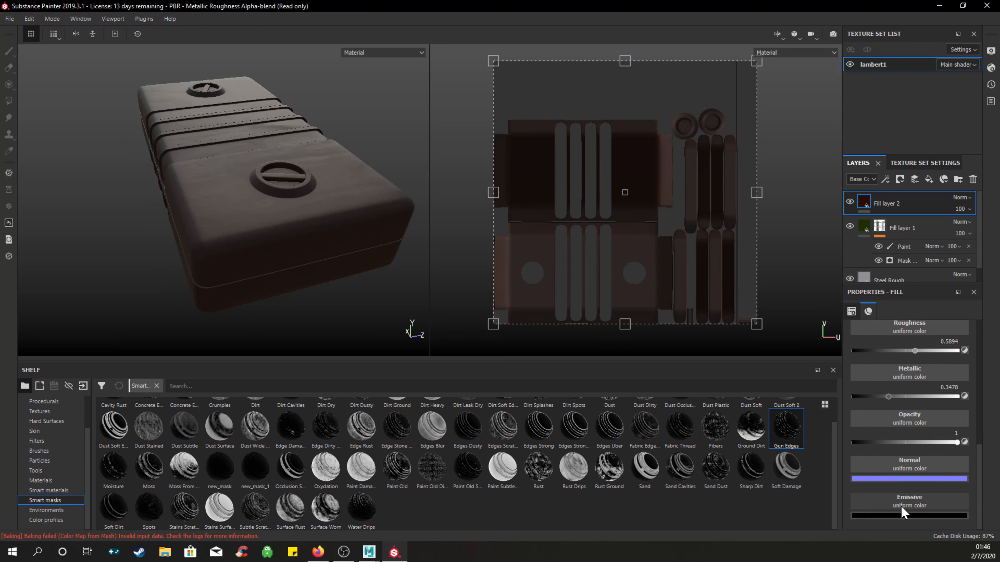
scroll(932, 421, "up", 1)
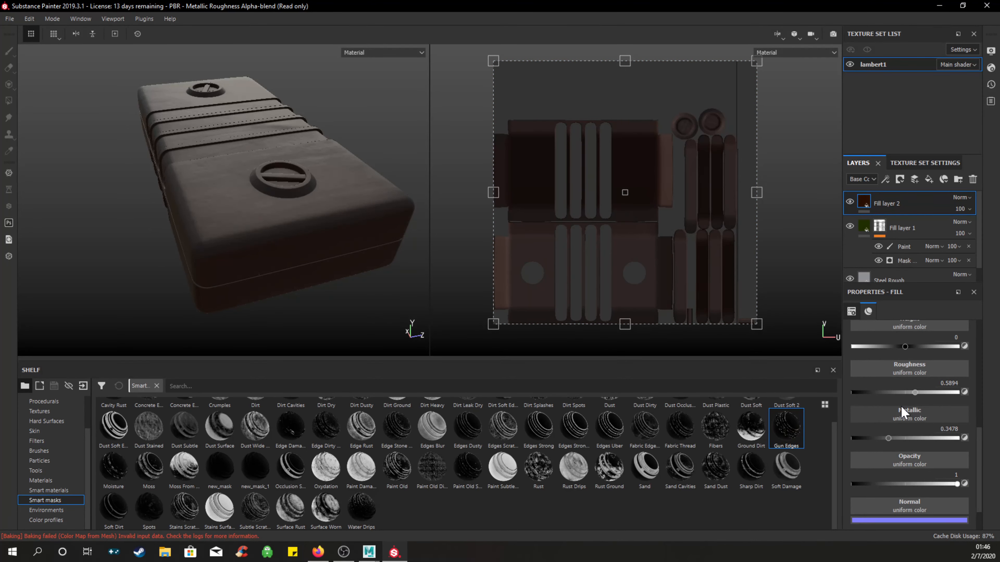
scroll(914, 410, "up", 1)
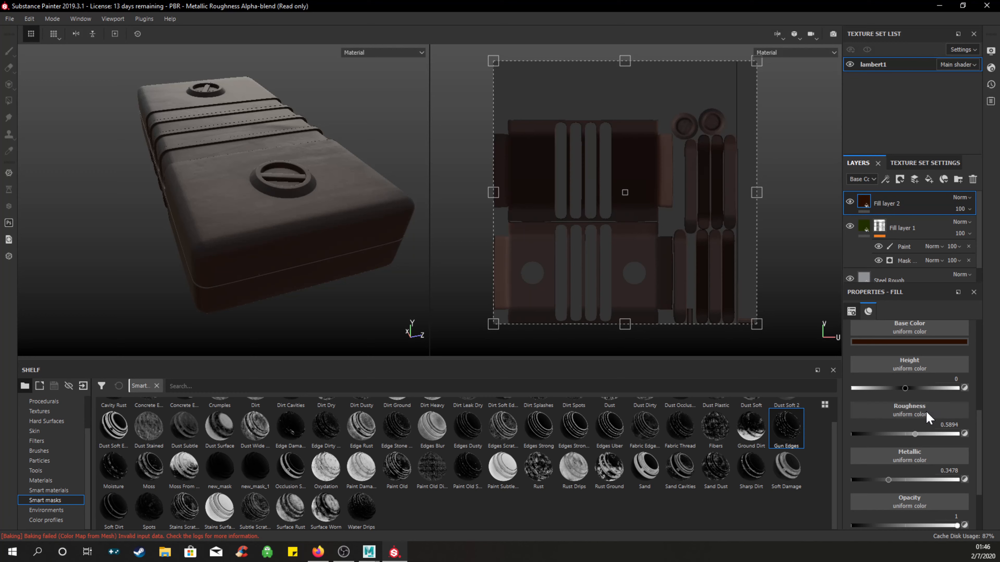
left_click(911, 368)
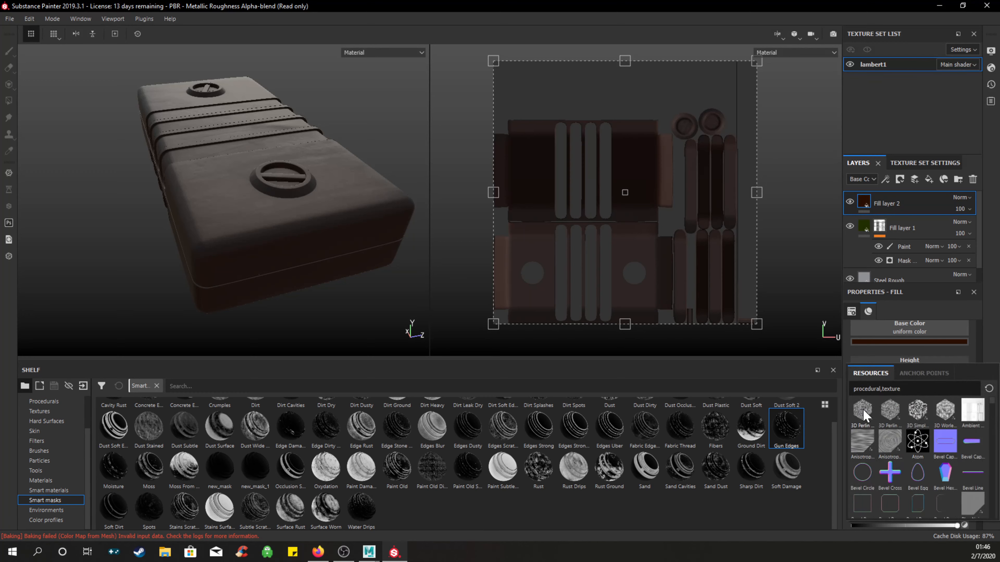
mouse_move(865, 414)
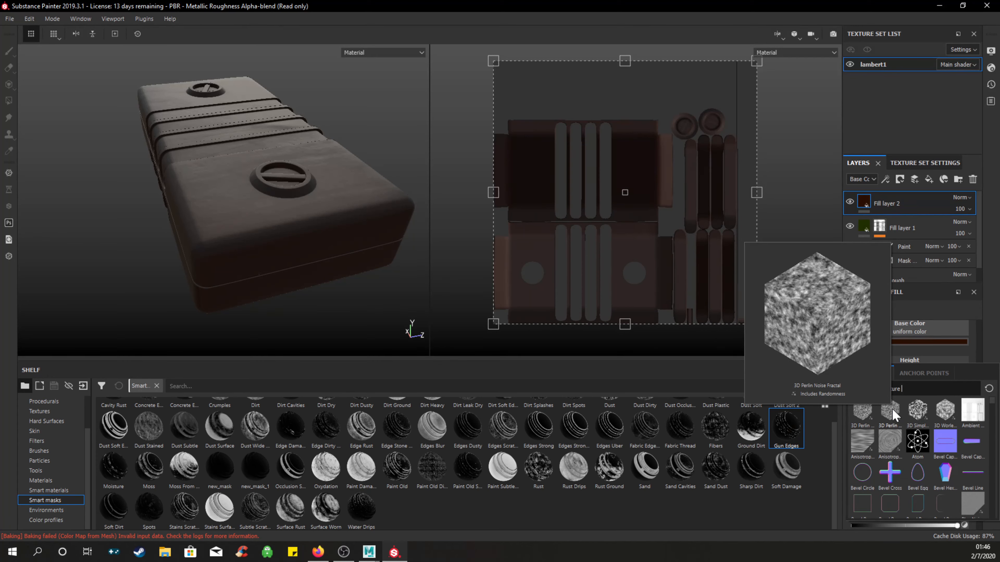
scroll(917, 441, "down", 3)
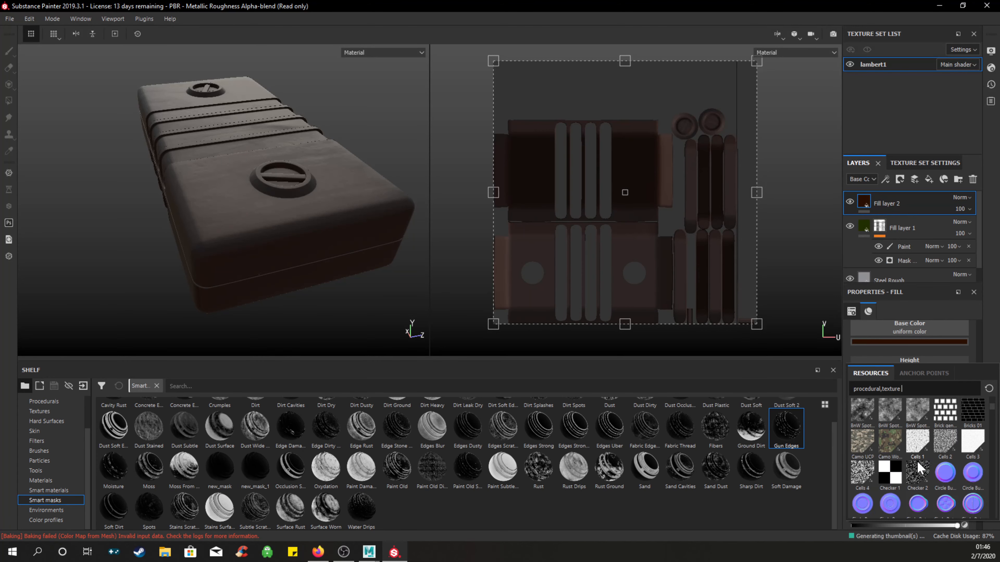
left_click(889, 413)
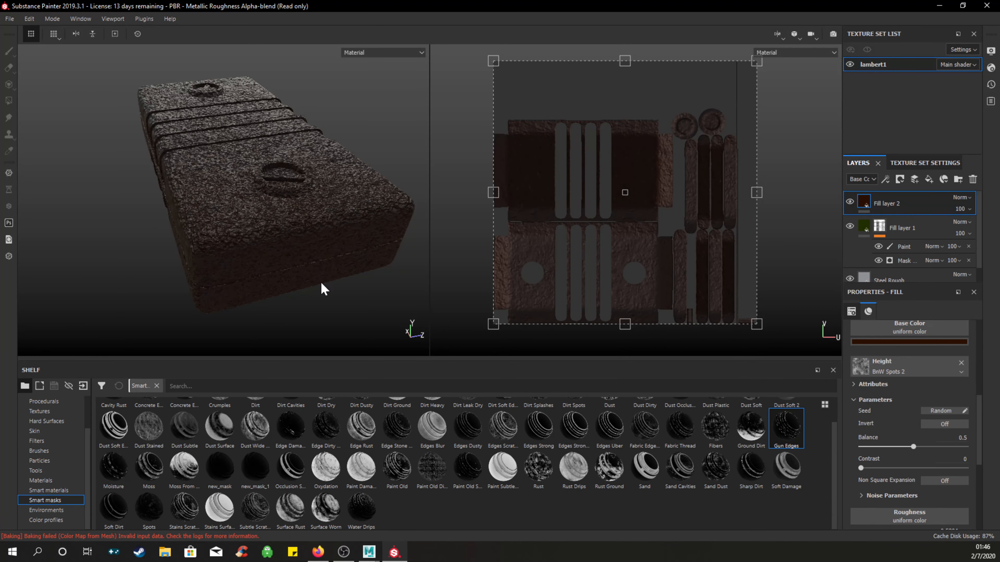
mouse_move(325, 288)
left_mouse_down("alt")
mouse_move(381, 275)
mouse_move(320, 317)
mouse_move(328, 273)
left_mouse_up("alt")
middle_click_drag(346, 258, 387, 215, "alt")
left_click_drag(387, 216, 350, 239, "alt")
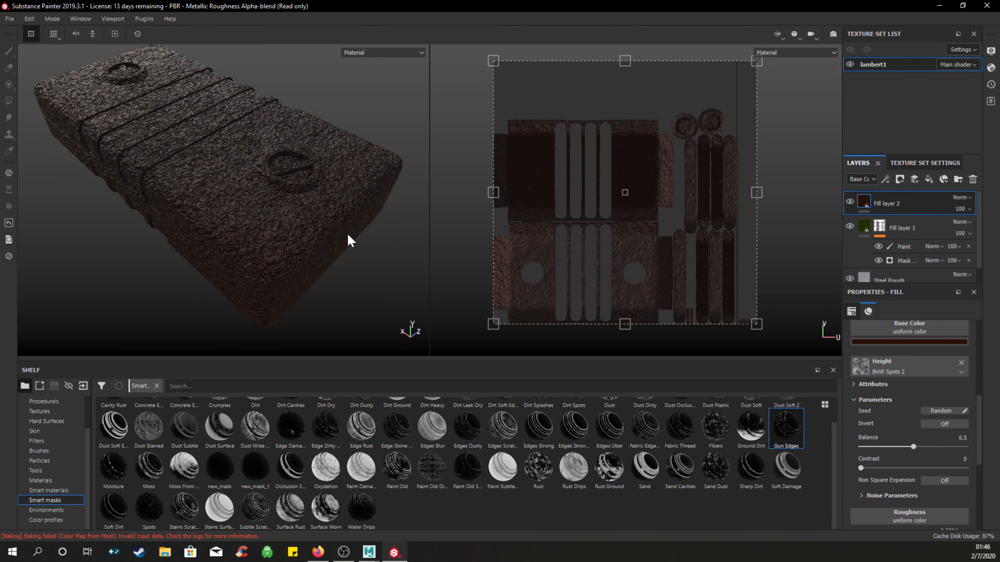
Give Fill layer 2 a black mask and add a Dripping Rust generator to that mask.
right_click(863, 205)
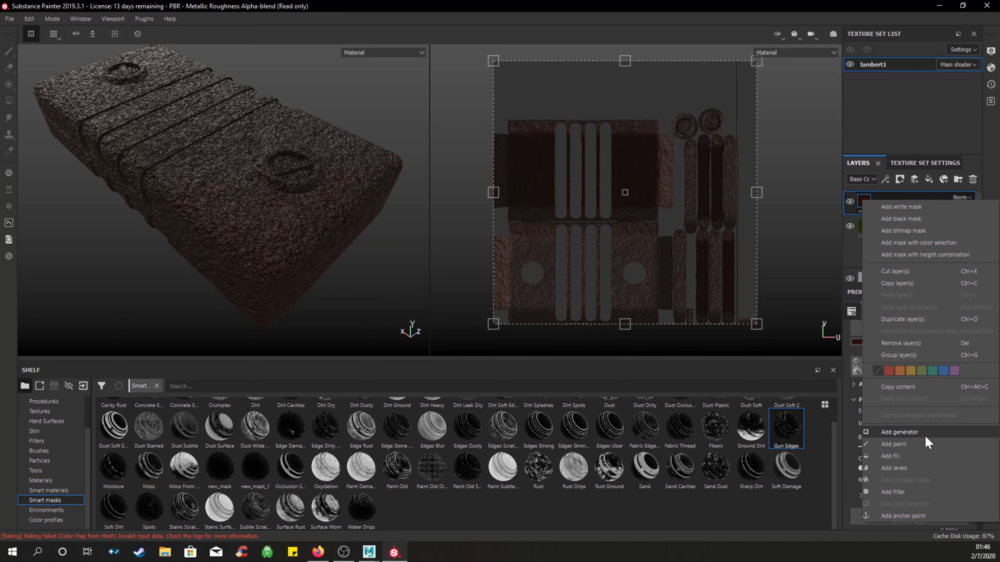
left_click(914, 219)
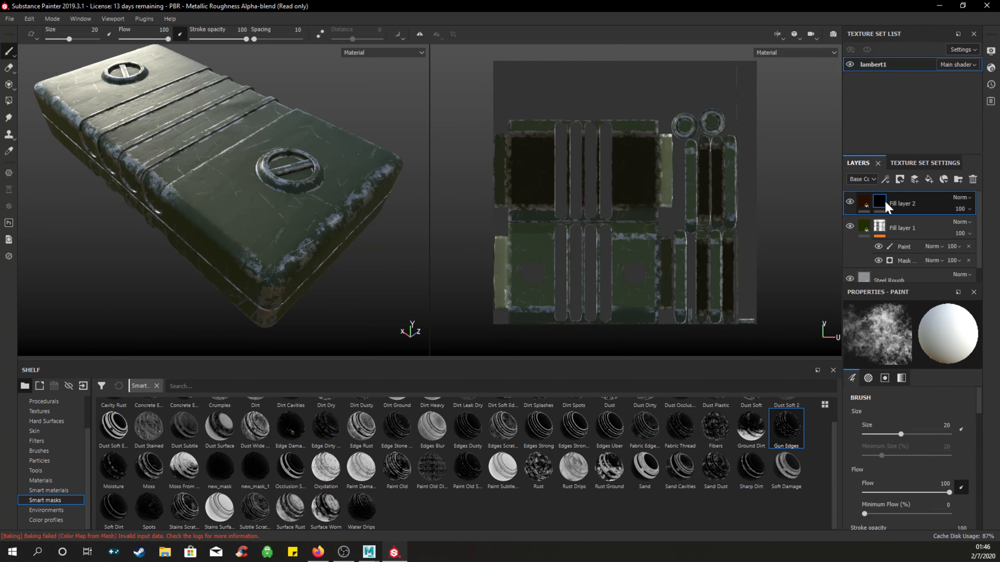
right_click(879, 207)
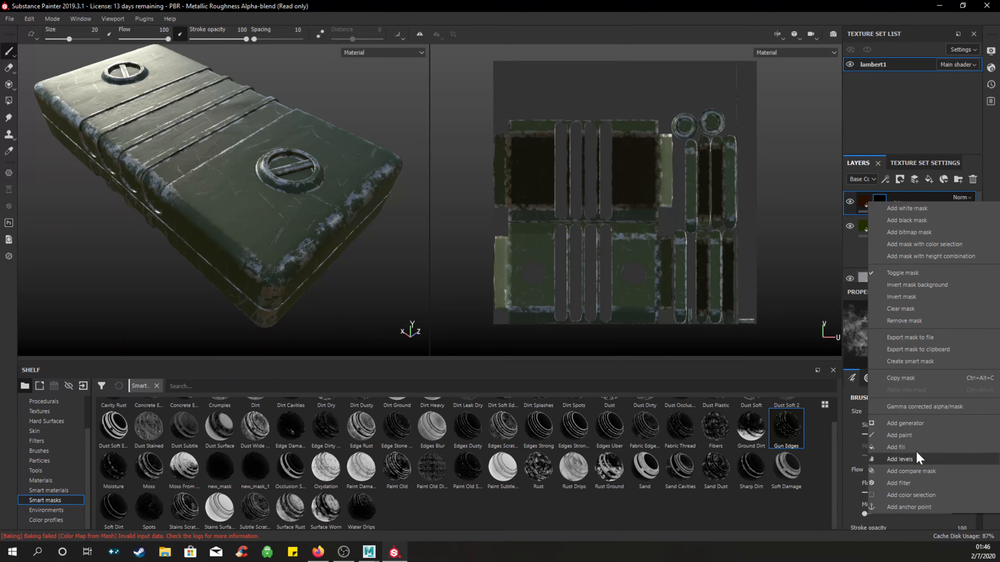
left_click(920, 424)
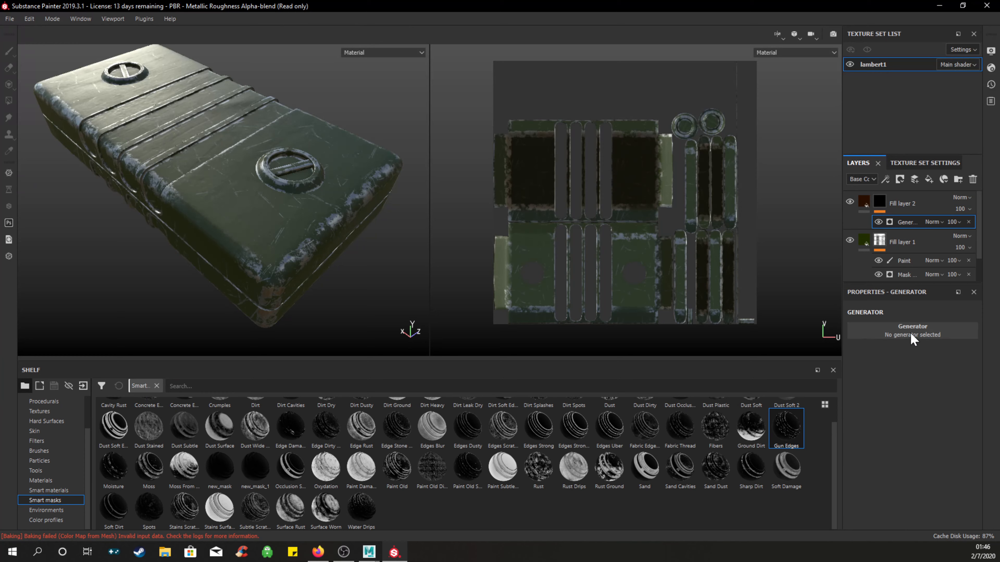
left_click(912, 329)
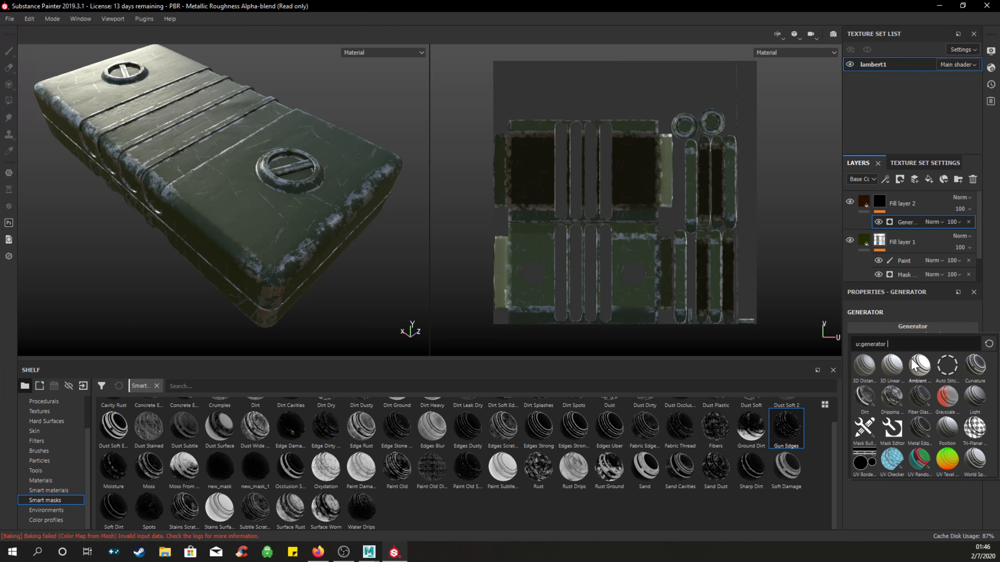
left_click(896, 399)
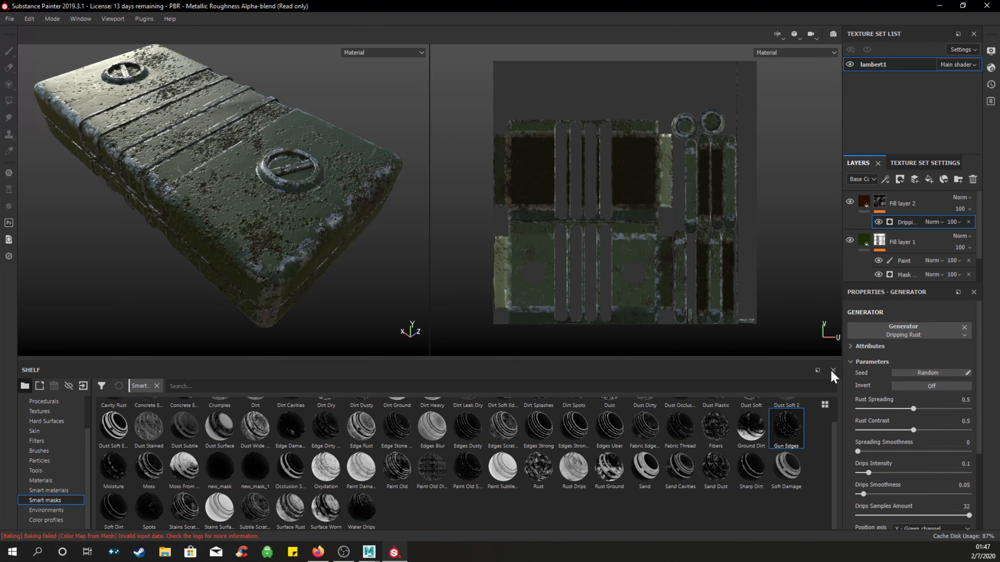
Inspect the rust spots on the case from several angles and up close.
mouse_move(234, 207)
left_mouse_down("alt")
mouse_move(244, 199)
mouse_move(232, 192)
left_mouse_up("alt")
scroll(311, 221, "down", 2)
scroll(311, 222, "up", 8)
middle_click_drag(170, 221, 232, 168, "alt")
left_click_drag(232, 168, 275, 165, "alt")
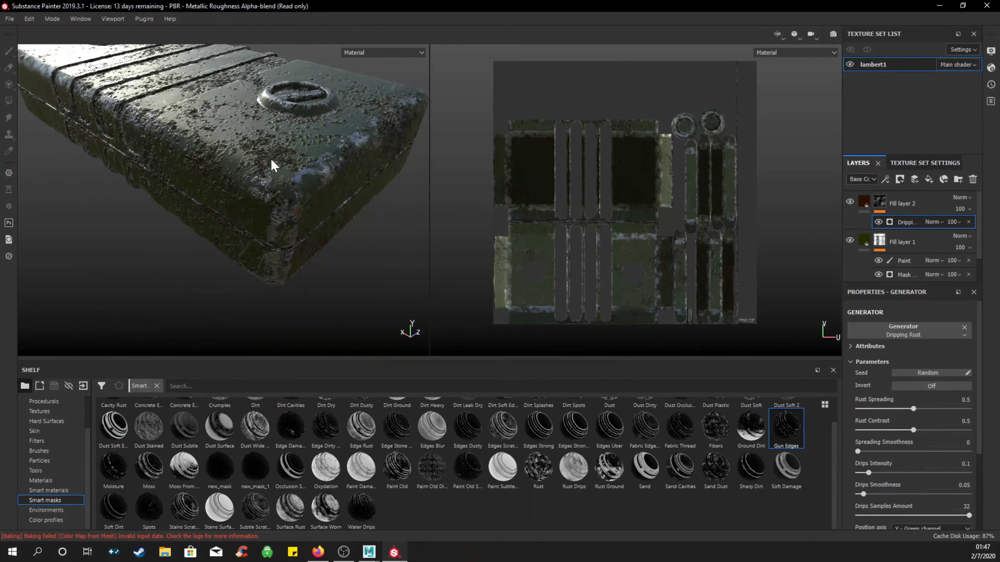
scroll(275, 165, "down", 3)
left_click_drag(178, 125, 404, 143, "alt")
middle_click_drag(327, 154, 318, 213, "alt")
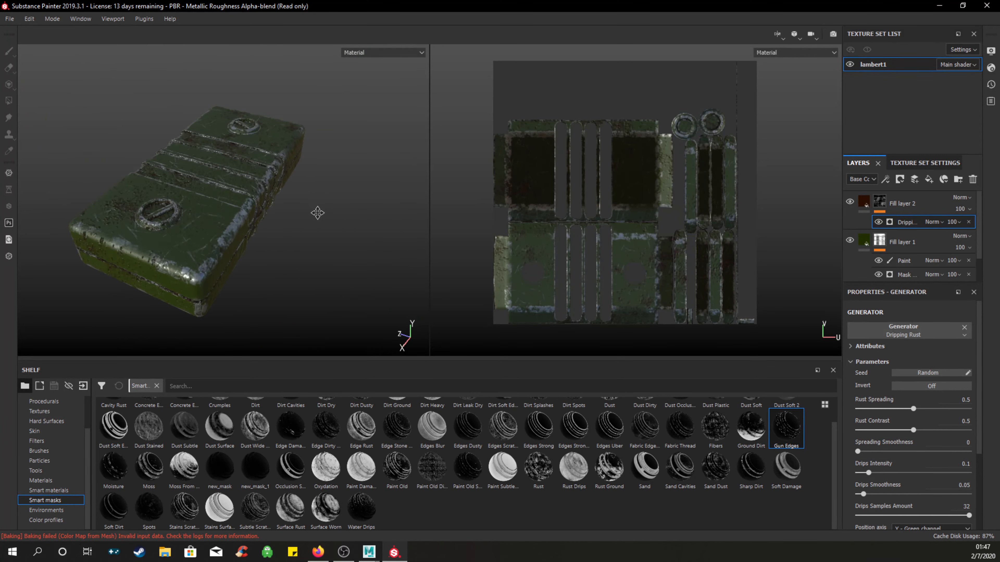
scroll(248, 210, "up", 10)
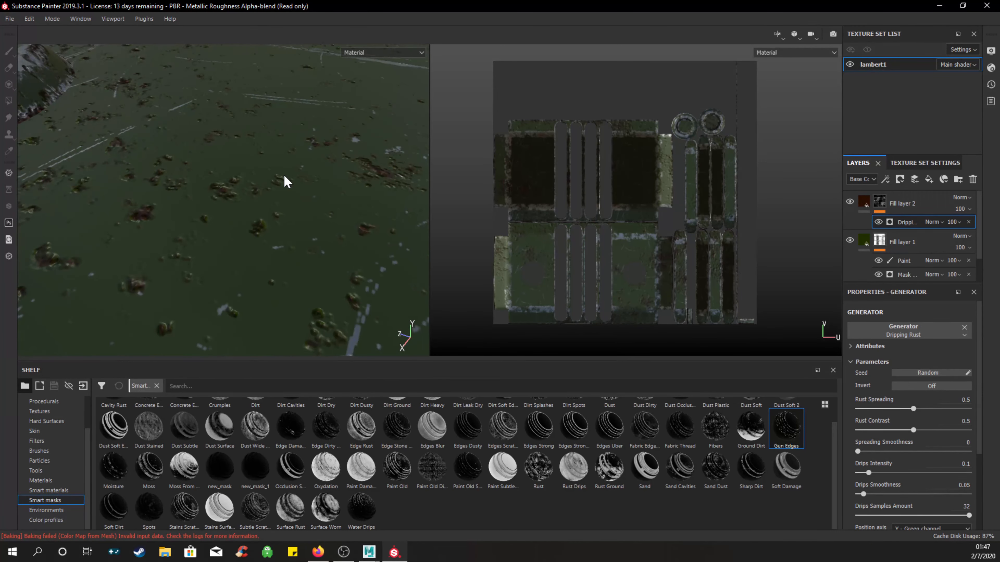
Add a paint effect above the Dripping Rust generator in Fill layer 2's mask.
left_click_drag(287, 182, 49, 181, "alt")
scroll(224, 179, "down", 8)
middle_click_drag(49, 180, 258, 167, "alt")
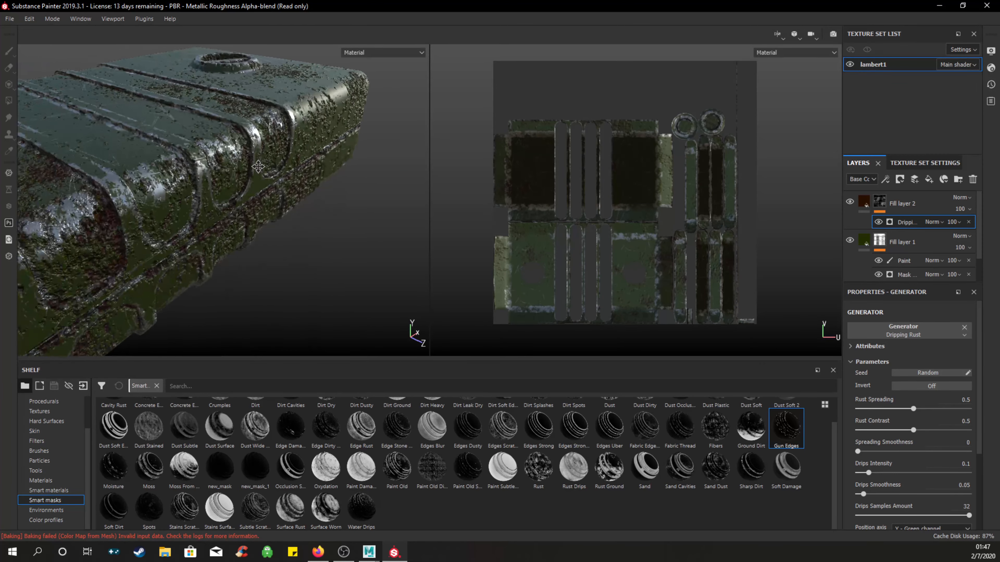
left_click_drag(259, 167, 277, 219, "alt")
mouse_move(277, 219)
middle_mouse_down("alt")
mouse_move(299, 197)
mouse_move(295, 211)
middle_mouse_up("alt")
right_click(900, 223)
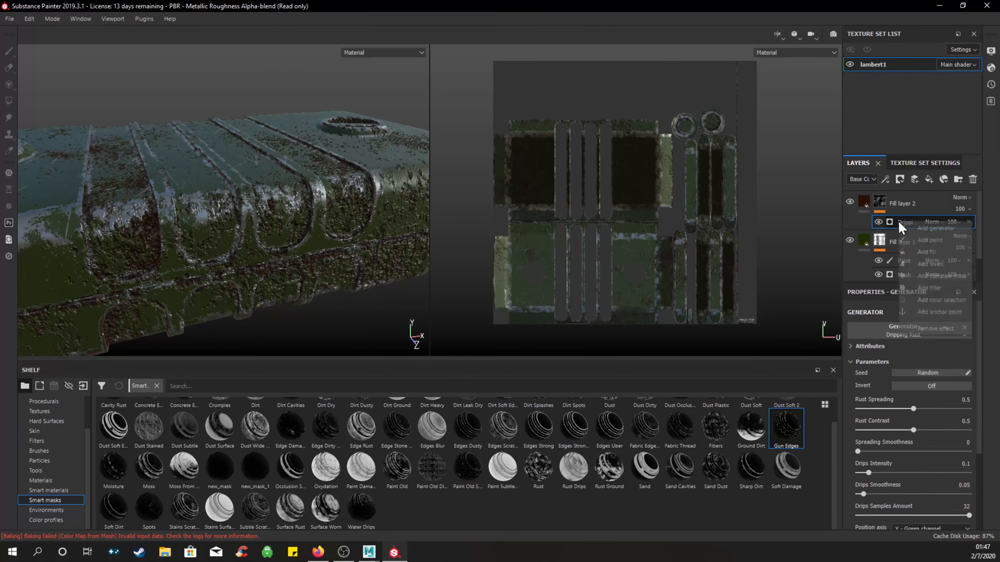
left_click(929, 239)
Try painting extra rust over the ribbed edge of the case, and undo the strokes.
mouse_move(203, 228)
left_mouse_down()
mouse_move(173, 228)
mouse_move(141, 248)
mouse_move(90, 241)
mouse_move(115, 219)
mouse_move(113, 148)
left_mouse_up()
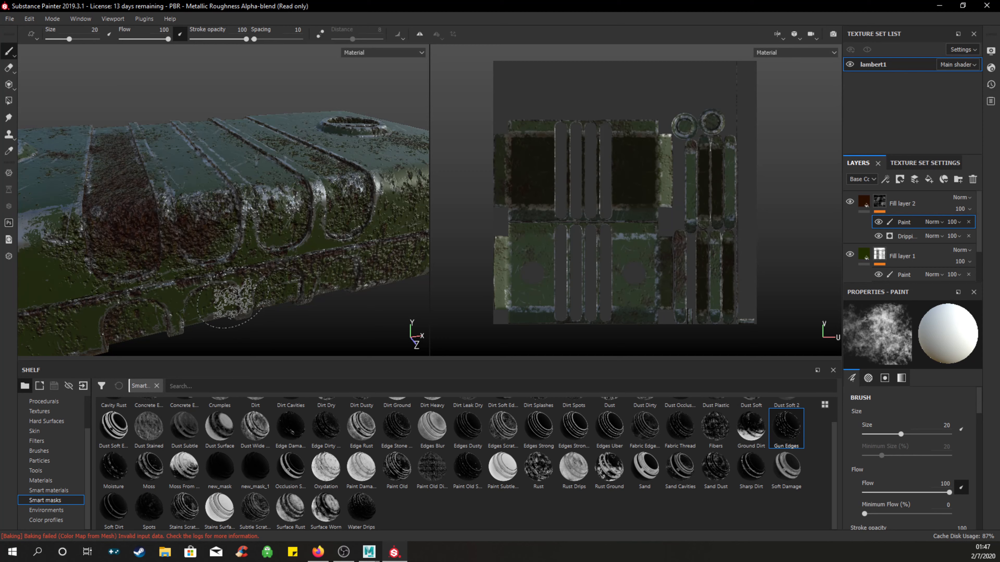
key("ctrl+z")
key("ctrl+z")
key("ctrl+z")
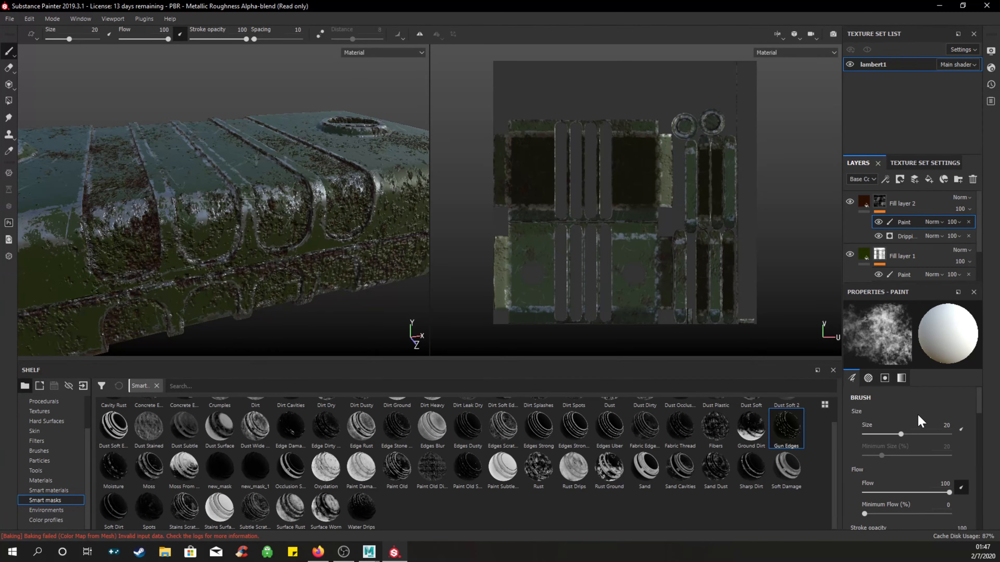
Set the brush grayscale to 0 and paint away rust on the panels between the ribs along the case's edge.
scroll(916, 414, "down", 15)
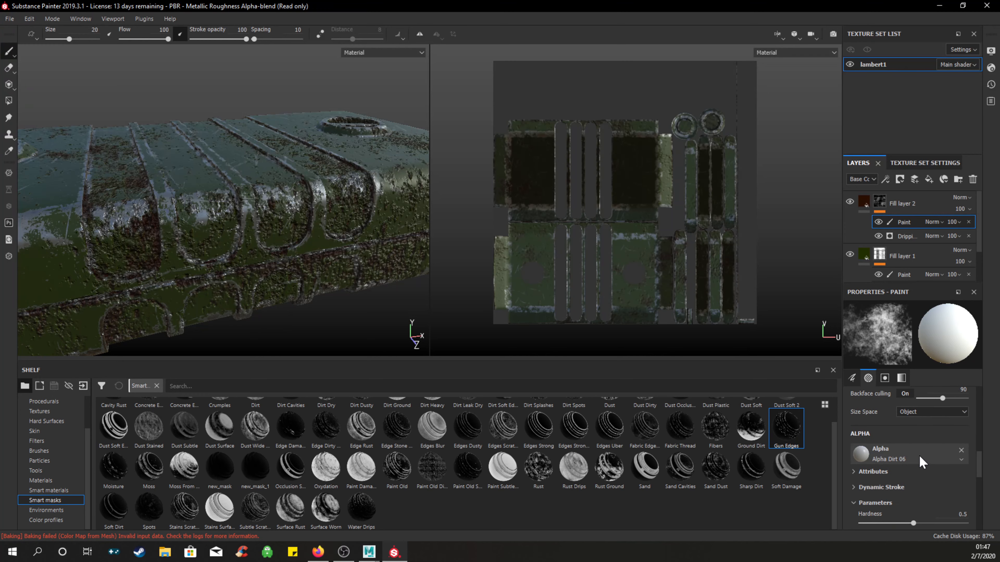
left_click_drag(956, 440, 863, 440)
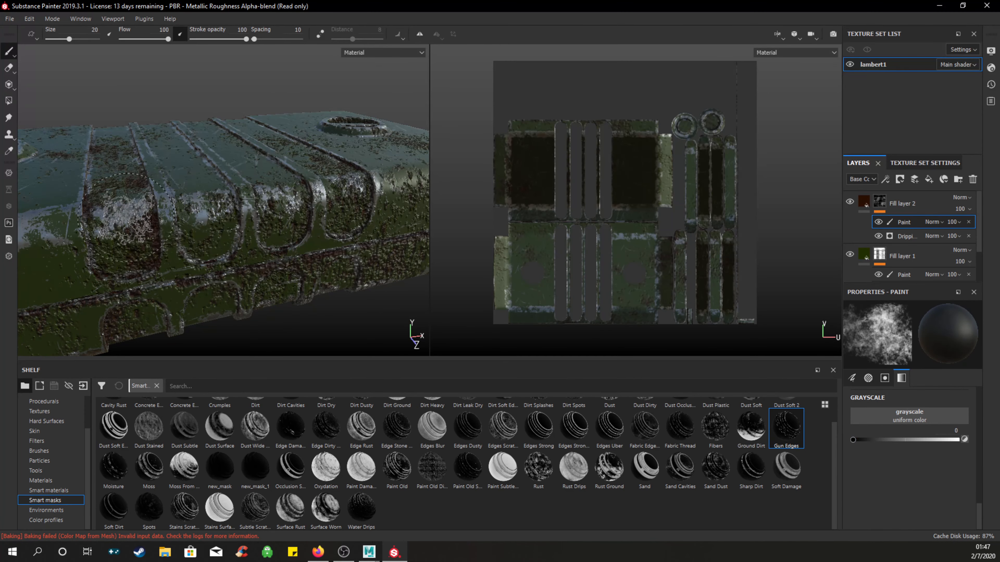
mouse_move(125, 219)
left_mouse_down()
mouse_move(131, 230)
mouse_move(119, 251)
left_mouse_up()
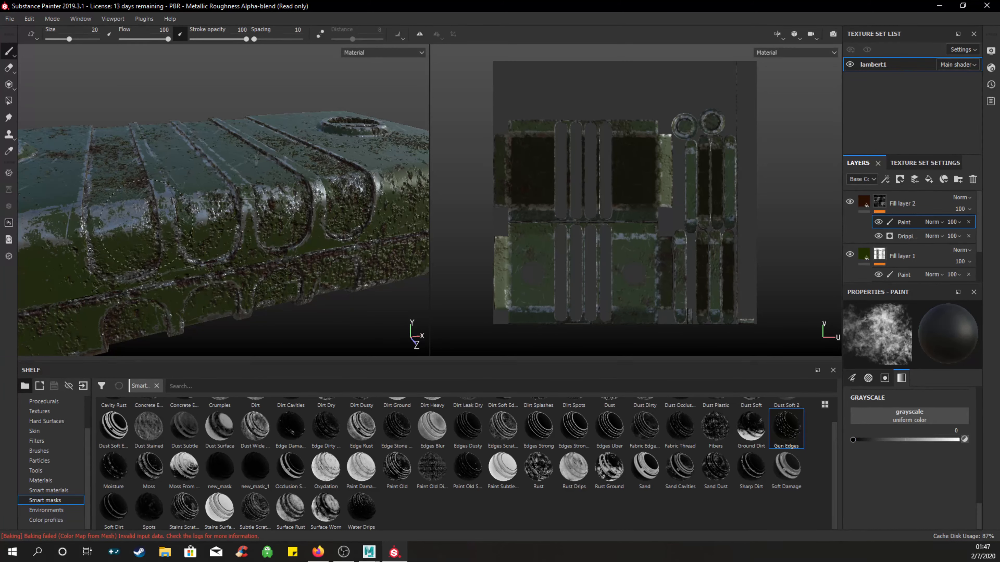
mouse_move(179, 224)
left_mouse_down()
mouse_move(307, 212)
mouse_move(354, 189)
mouse_move(346, 167)
left_mouse_up()
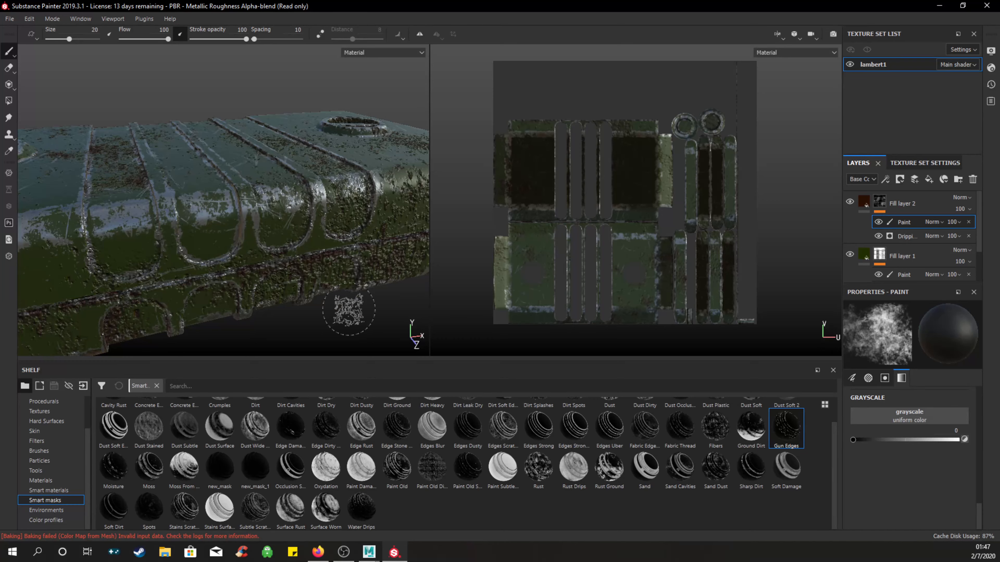
left_click_drag(418, 293, 350, 244, "alt")
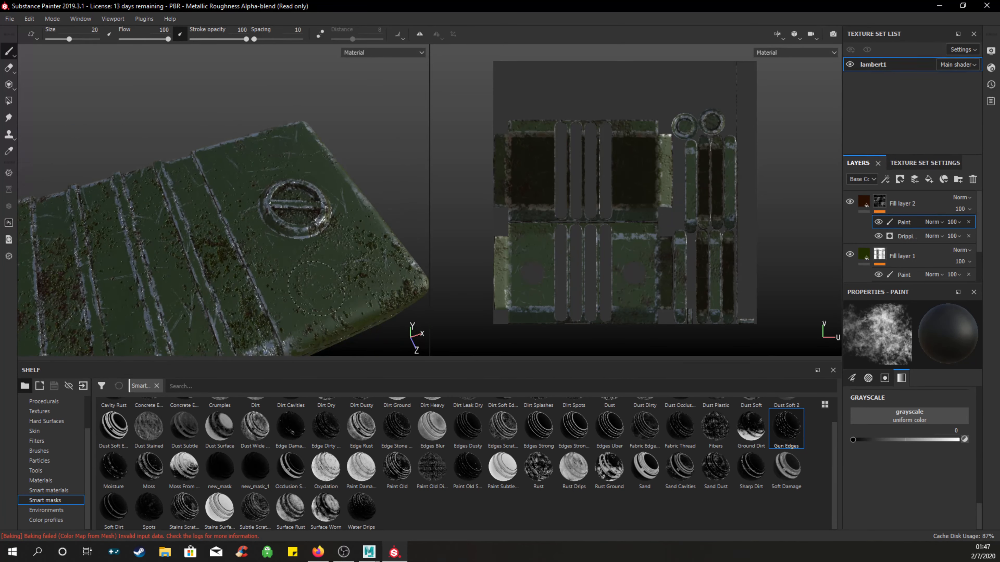
left_click_drag(347, 246, 541, 344, "alt")
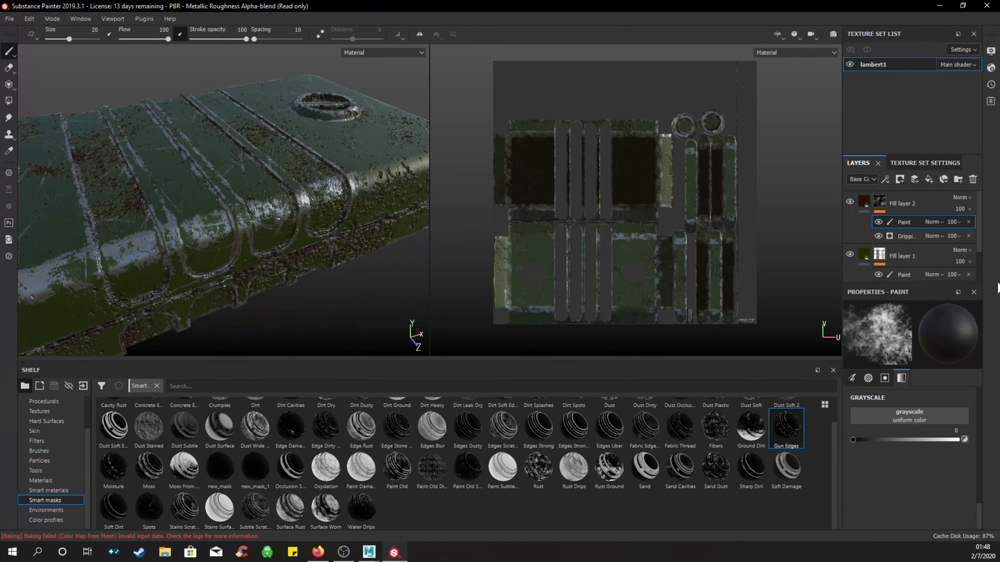
Try inverting the Dripping Rust generator and varying its Rust Spreading.
left_click(902, 236)
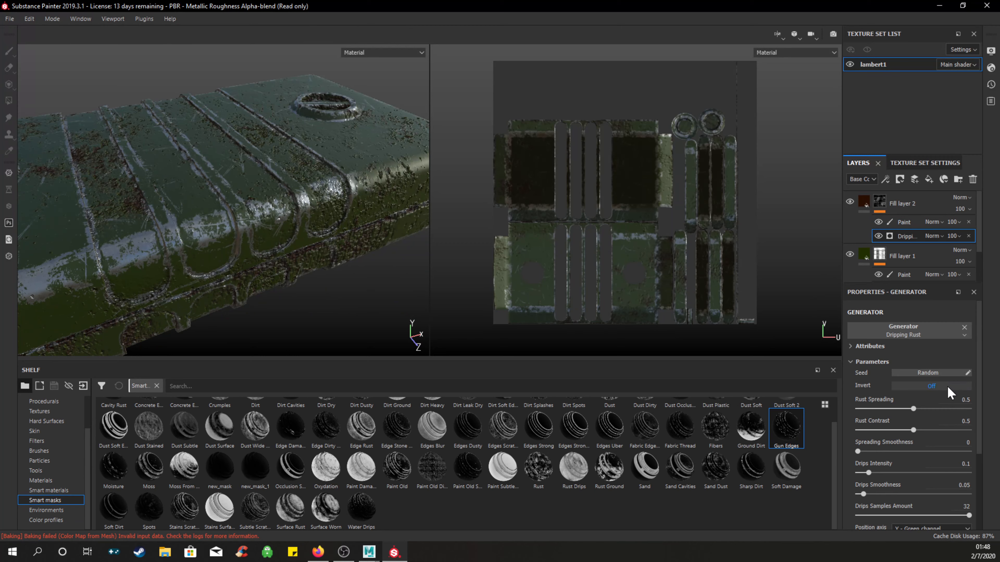
left_click(938, 388)
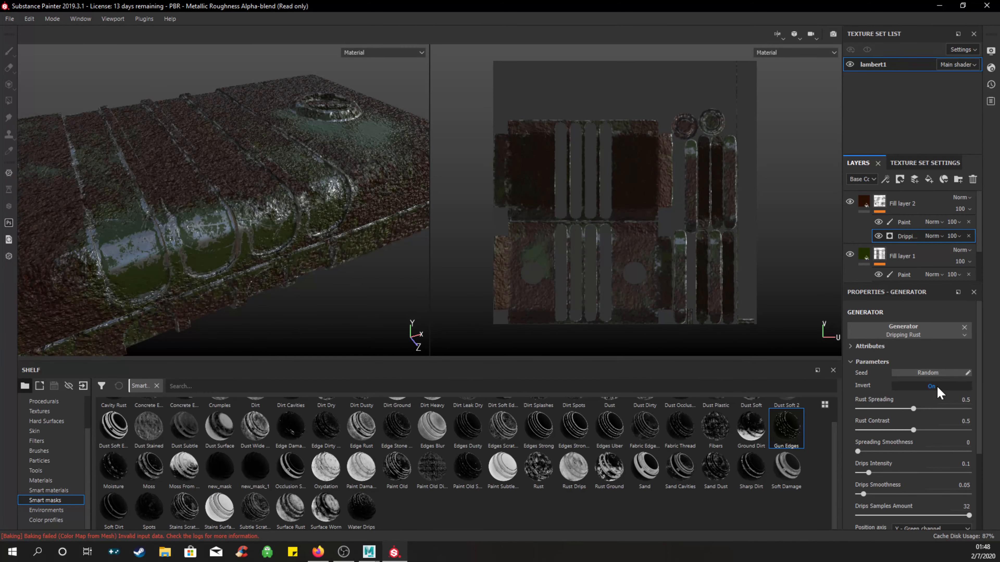
left_click(939, 390)
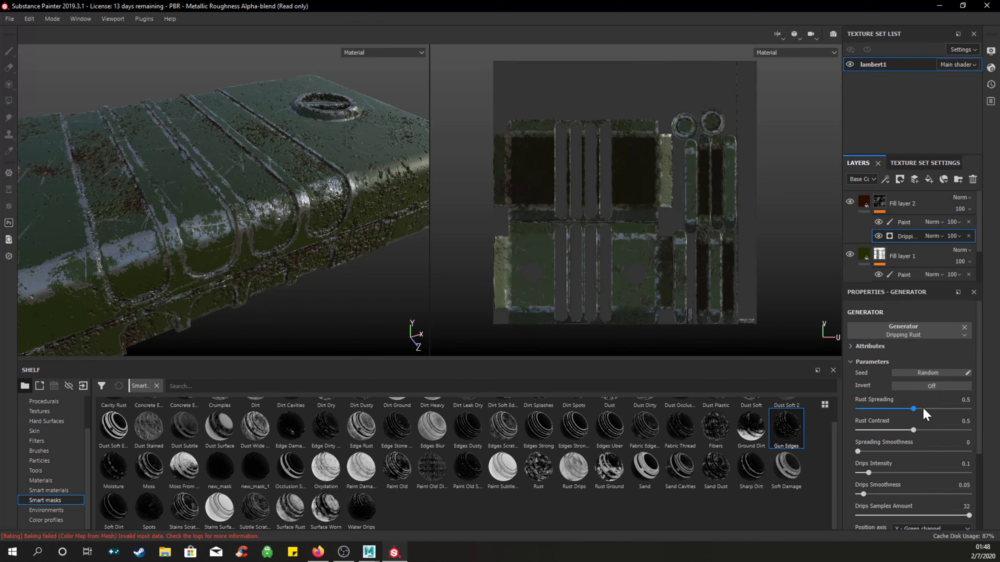
mouse_move(895, 410)
left_mouse_down()
mouse_move(873, 408)
mouse_move(949, 408)
mouse_move(911, 409)
left_mouse_up()
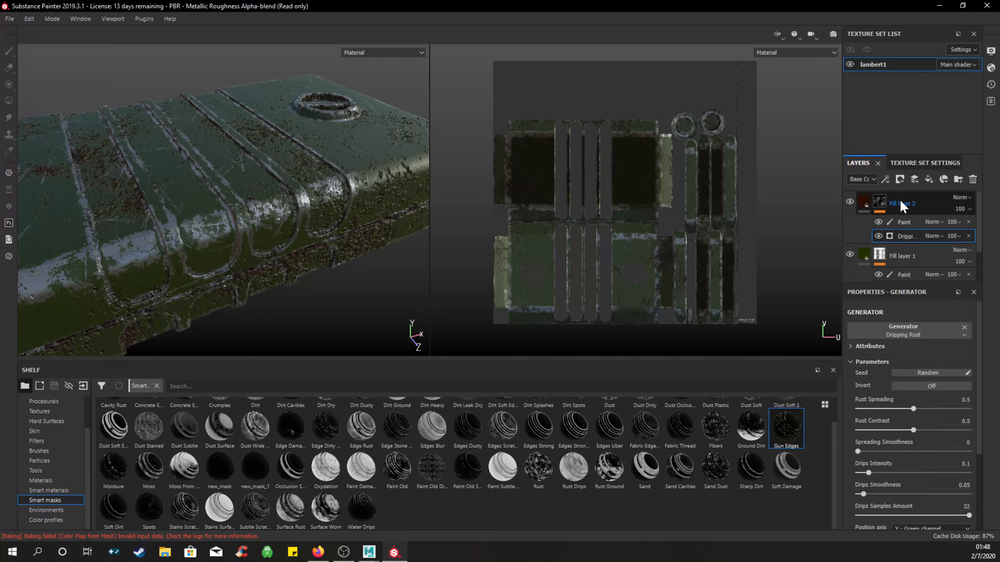
Add a new fill layer above Fill layer 2 and set its base color to a near-black brown (RGB 0.006, 0.002, 0.000).
left_click(903, 223)
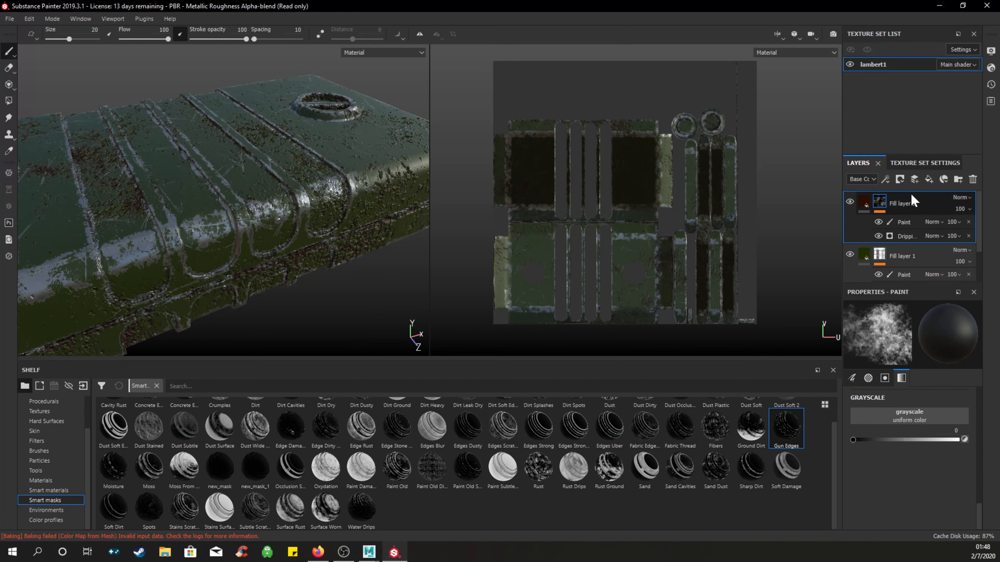
left_click(930, 180)
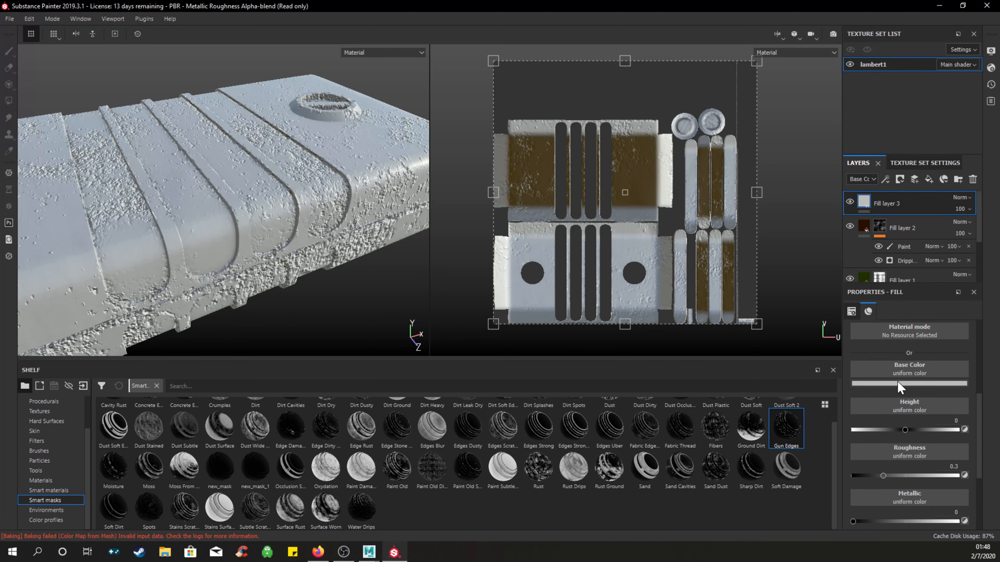
left_click(898, 383)
left_click_drag(905, 421, 965, 520)
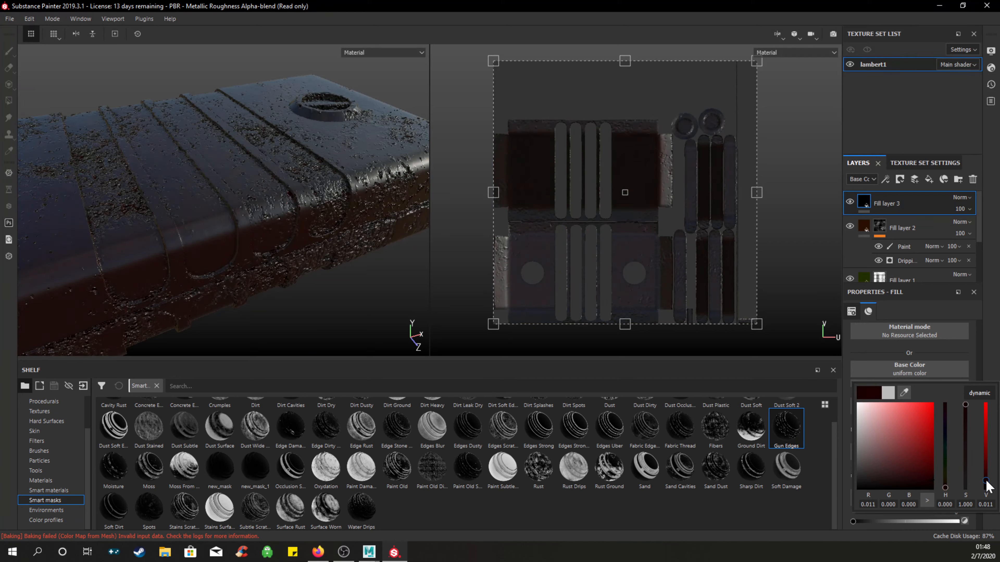
left_click_drag(947, 458, 947, 490)
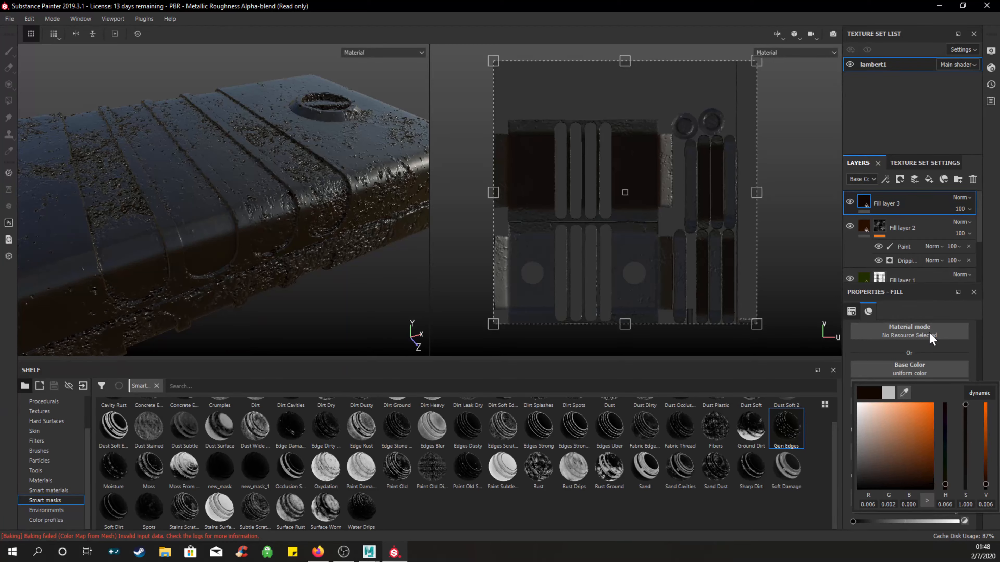
left_click(863, 356)
Set Fill layer 3's Roughness to 1 and turn off its height channel.
scroll(903, 445, "down", 2)
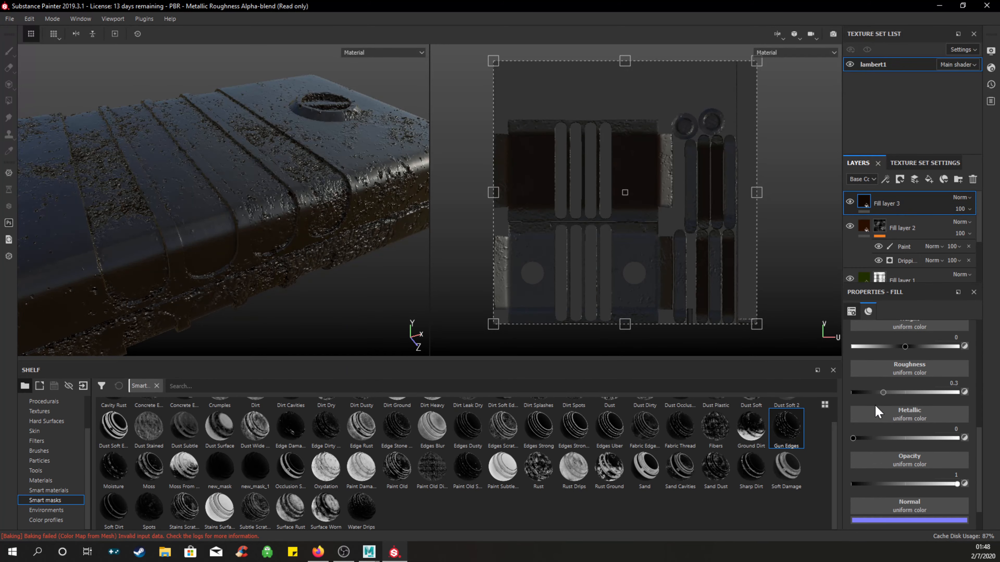
left_click_drag(856, 445, 851, 439)
left_click_drag(883, 393, 957, 393)
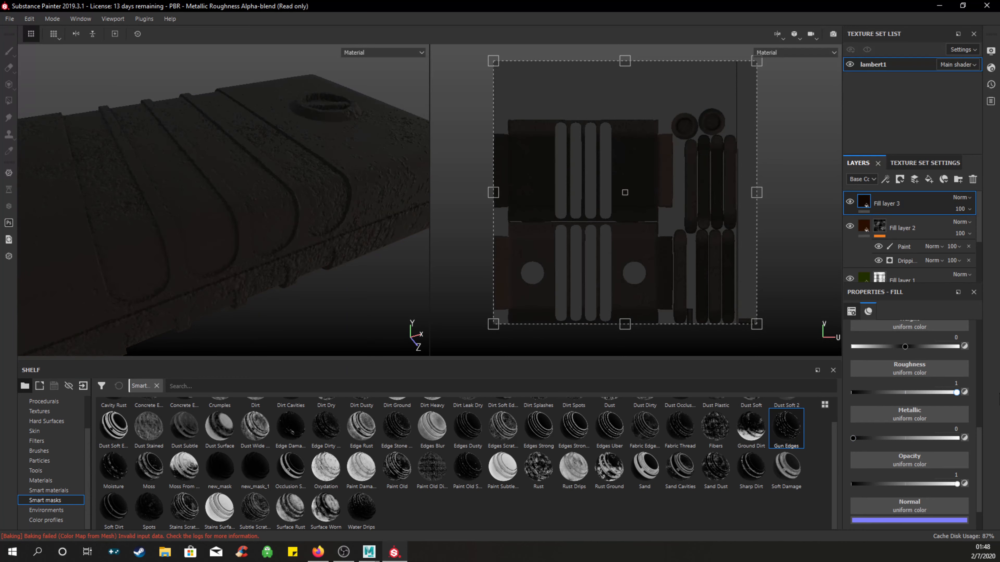
scroll(894, 450, "down", 2)
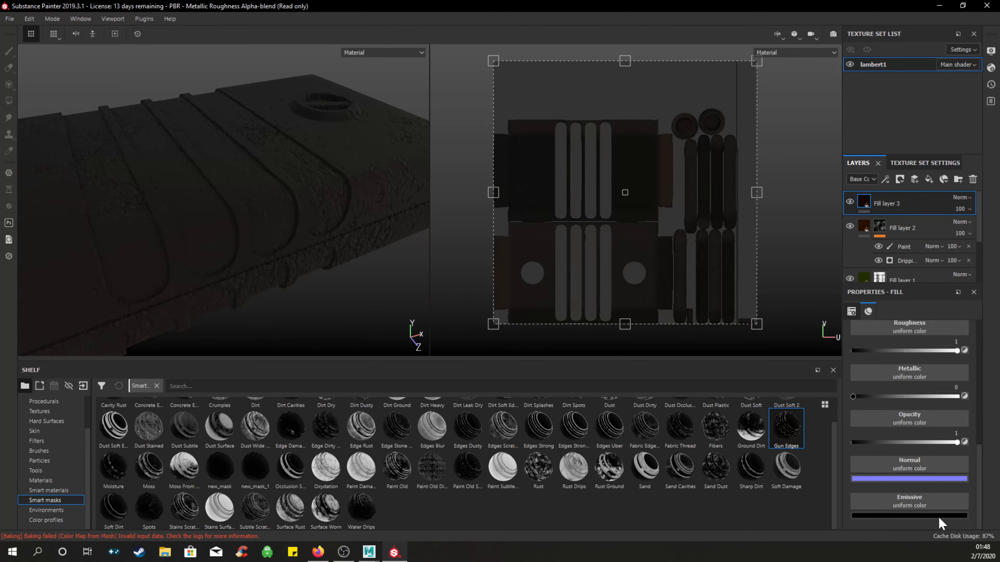
scroll(925, 488, "up", 5)
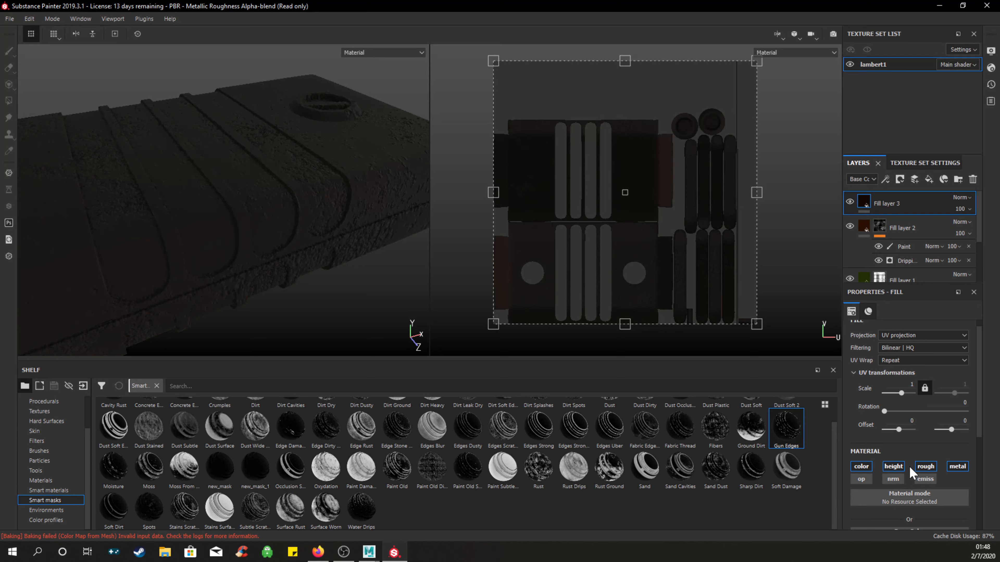
left_click(893, 467)
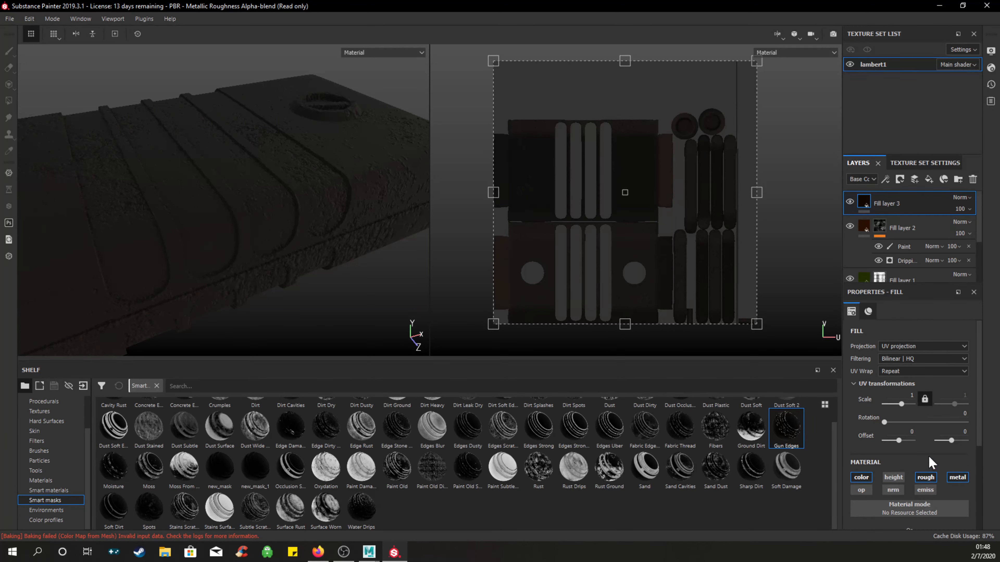
Choose the Dust Occlusion smart mask and apply it to Fill layer 3.
right_click(867, 201)
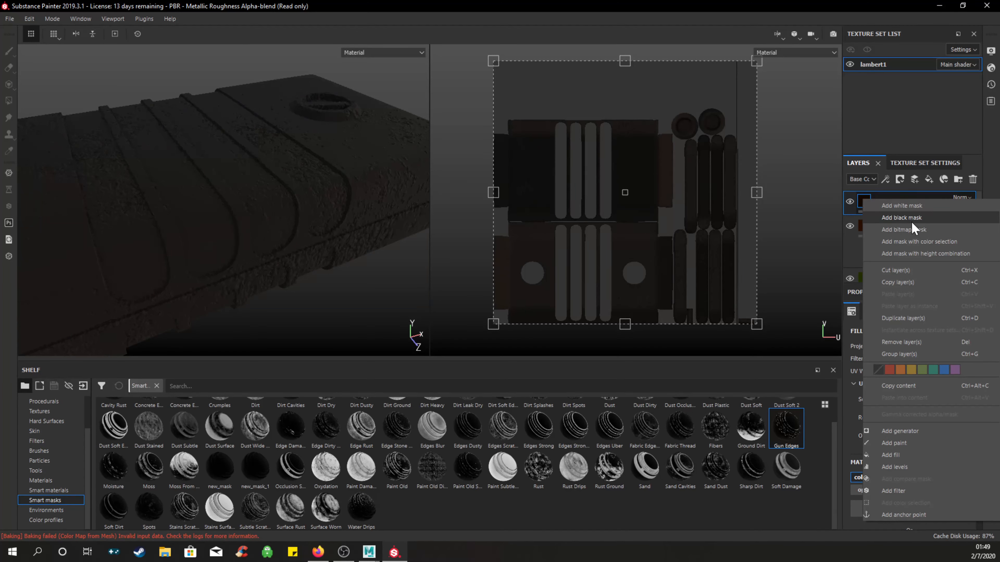
left_click(435, 524)
scroll(455, 487, "up", 1)
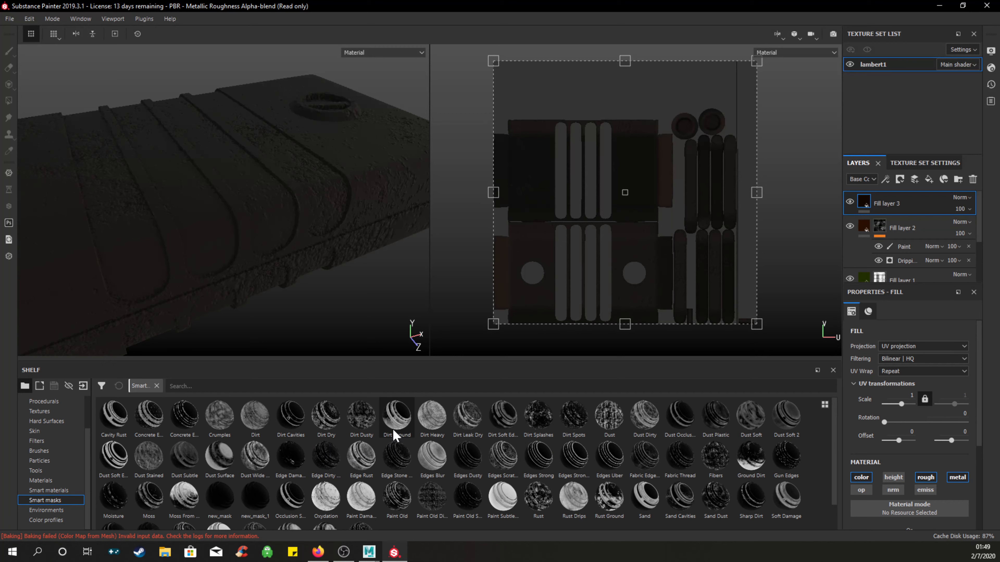
mouse_move(396, 435)
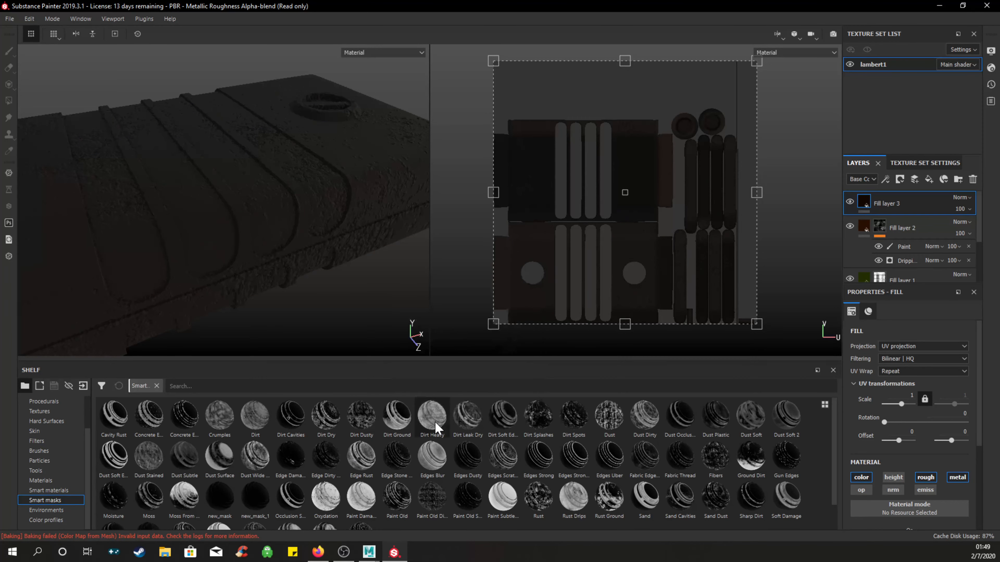
mouse_move(433, 426)
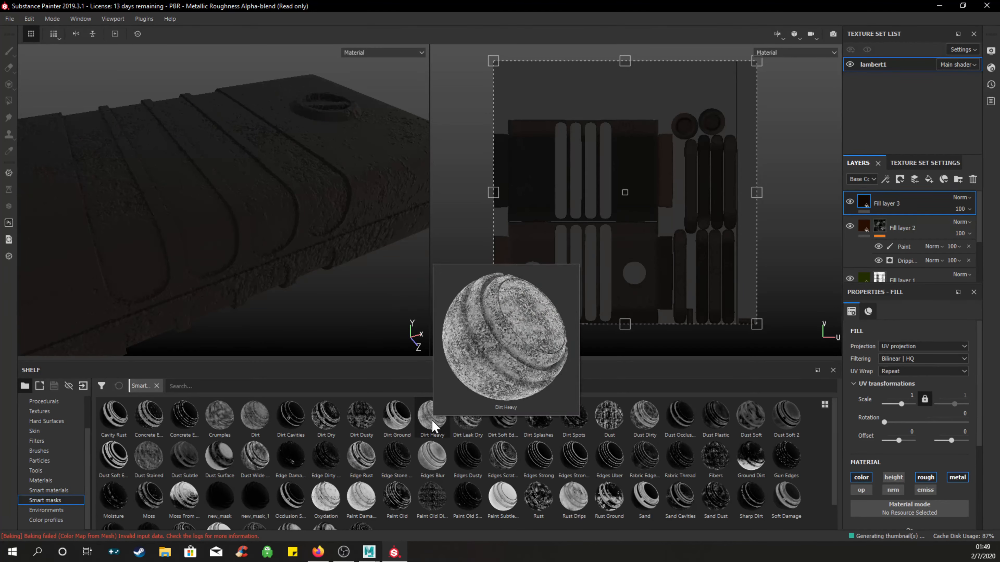
left_click(433, 426)
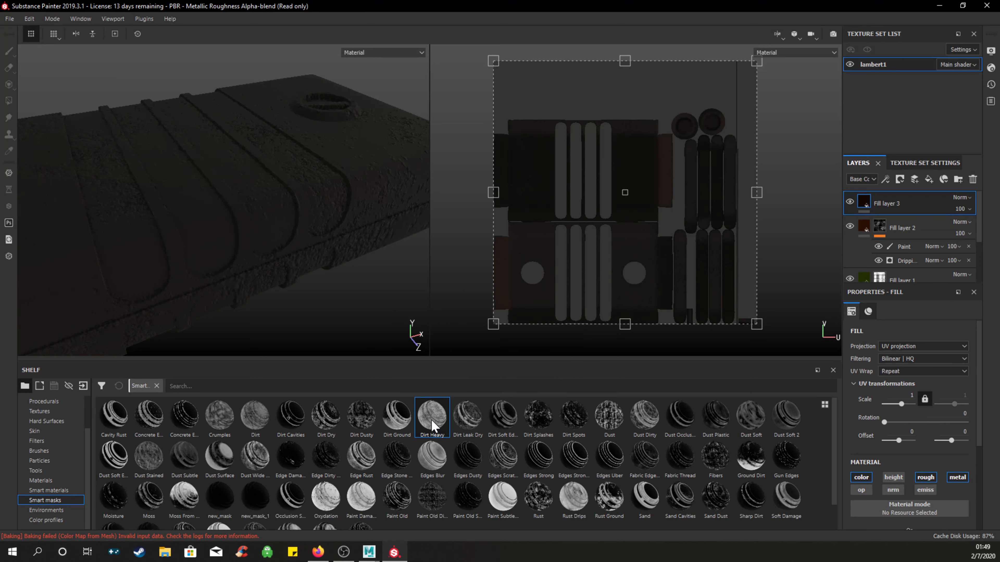
left_click(648, 417)
left_click_drag(648, 419, 695, 421)
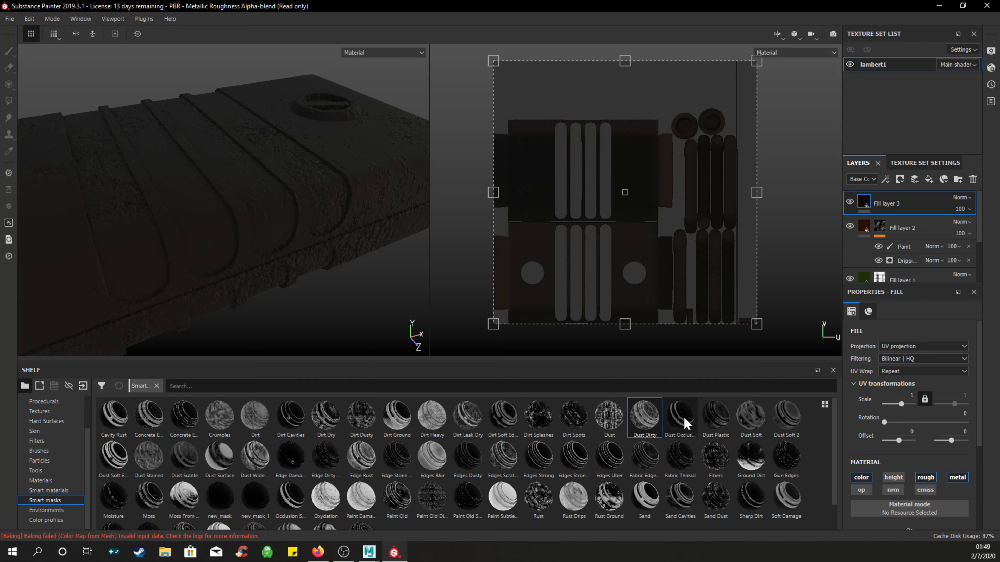
mouse_move(685, 424)
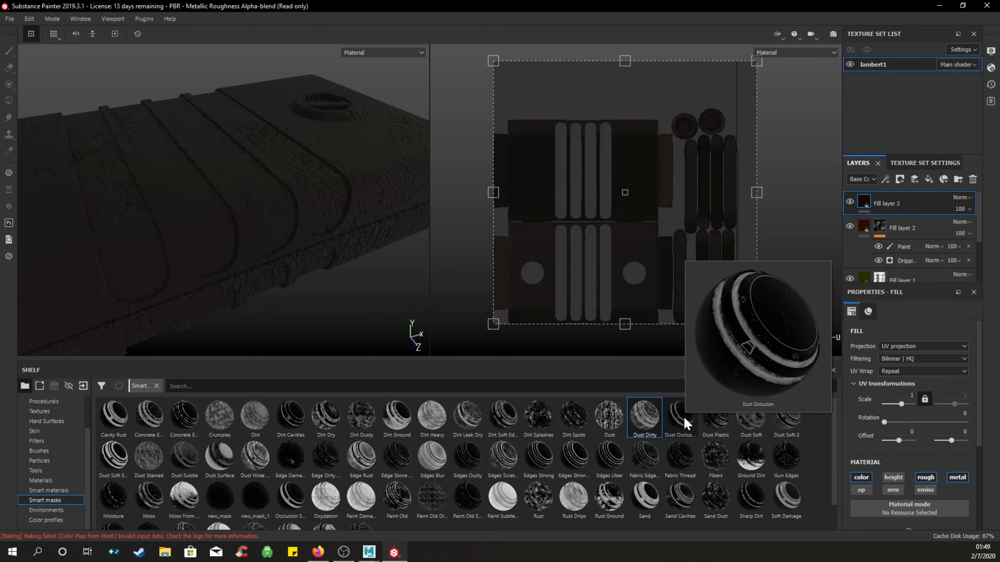
left_click_drag(685, 424, 900, 204)
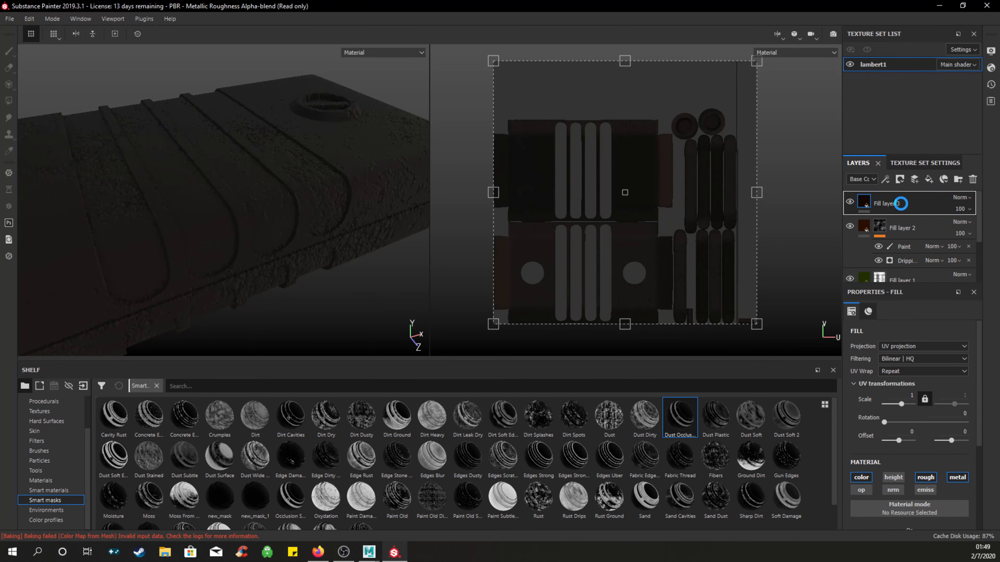
Raise the Dirt Level of Fill layer 3's Dirt generator to 0.64.
left_click_drag(350, 251, 380, 238, "alt")
scroll(357, 238, "up", 3)
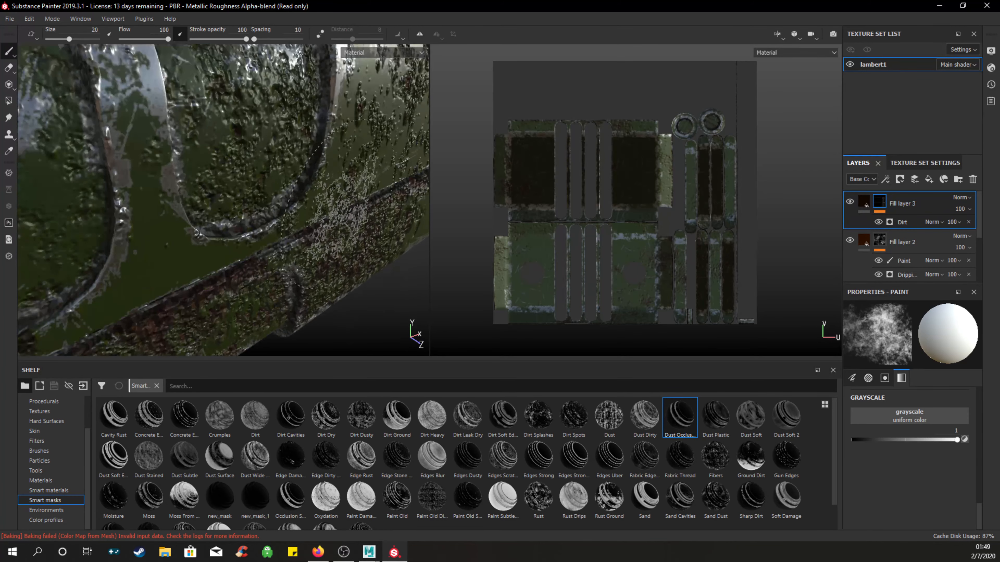
scroll(374, 227, "down", 2)
left_click_drag(374, 227, 333, 222, "alt")
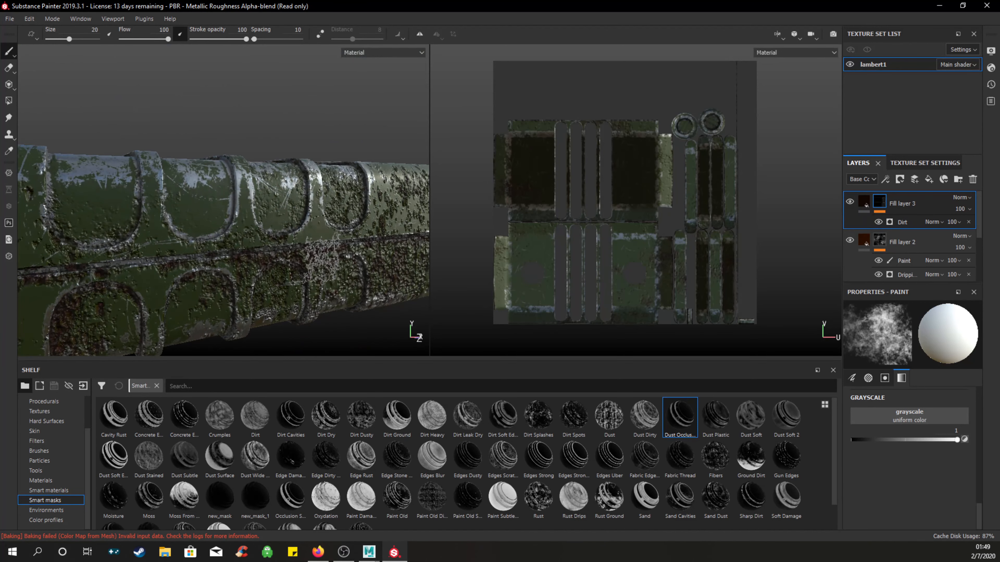
scroll(334, 233, "up", 2)
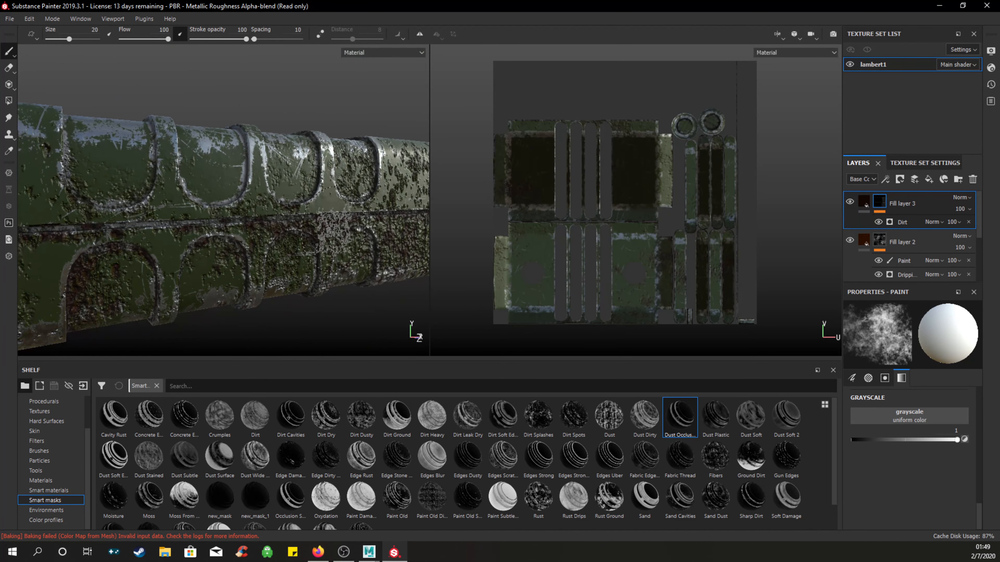
left_click(901, 222)
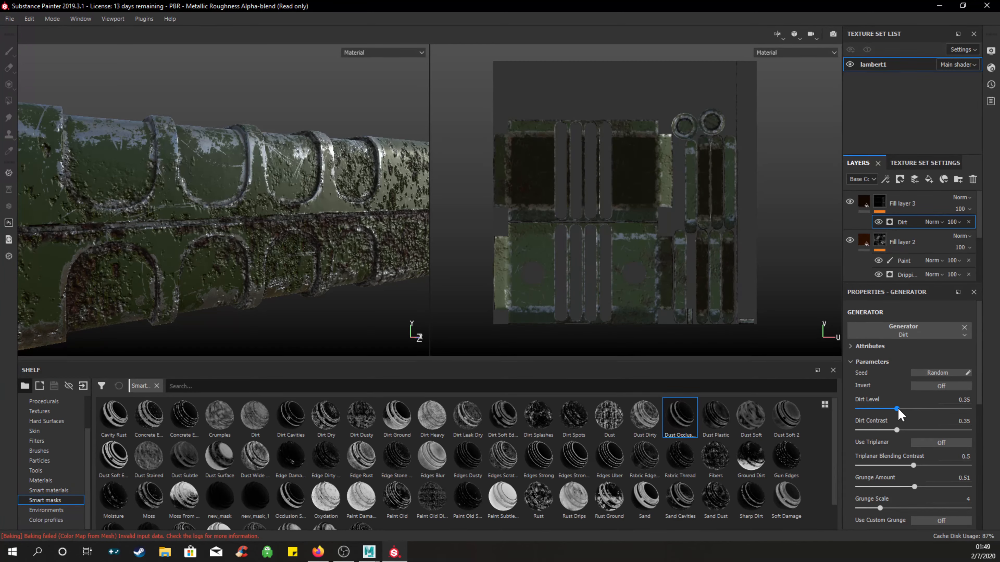
left_click_drag(900, 409, 920, 409)
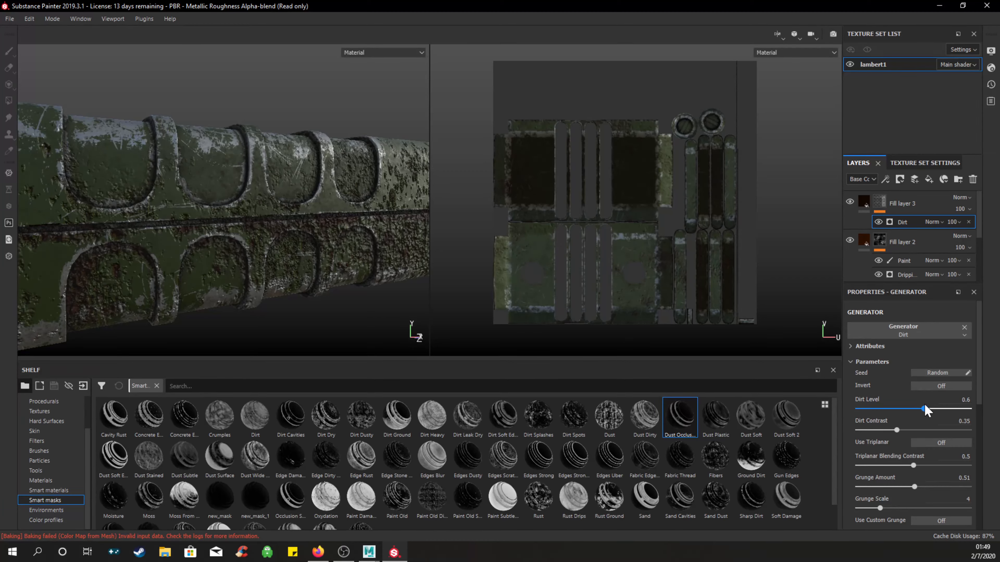
Compare the case with Fill layer 3 hidden and shown, and examine the dirt from several sides.
left_click_drag(147, 210, 208, 184, "alt")
scroll(210, 184, "down", 4)
middle_click_drag(212, 184, 297, 199, "alt")
left_click_drag(297, 199, 303, 215, "alt")
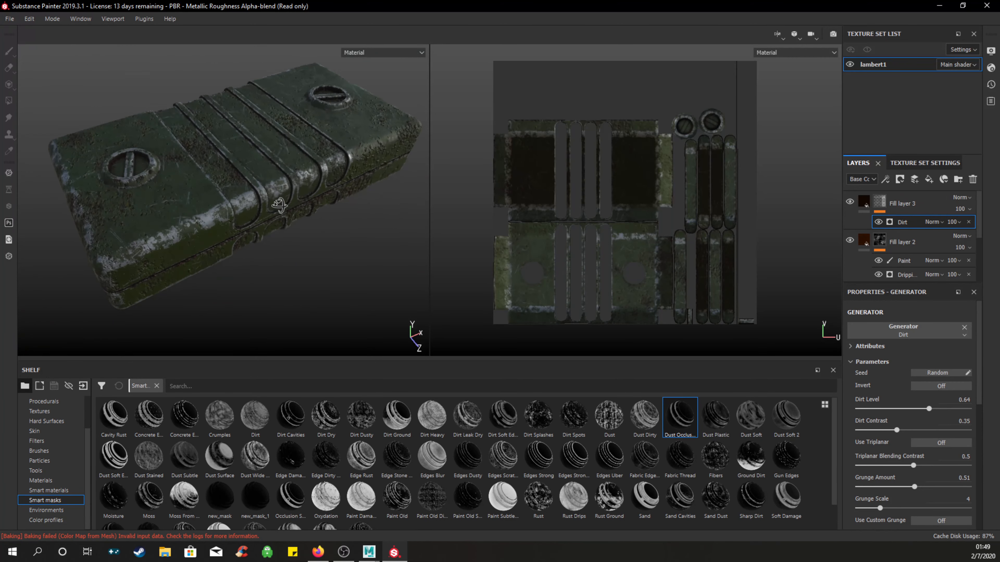
middle_click_drag(325, 193, 309, 214, "alt")
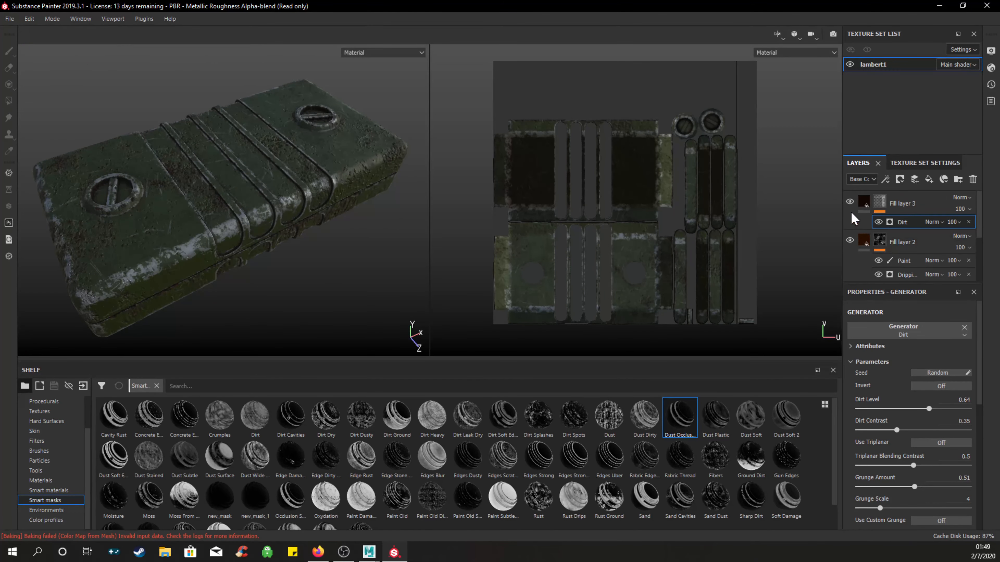
left_click(850, 202)
left_click(850, 202)
left_click(850, 202)
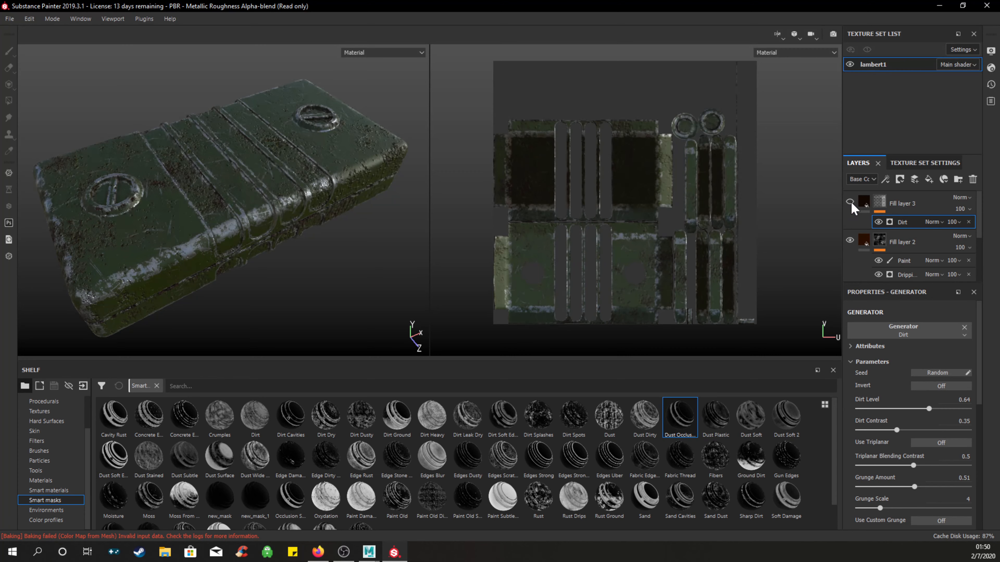
left_click(850, 202)
left_click(850, 202)
left_click(850, 202)
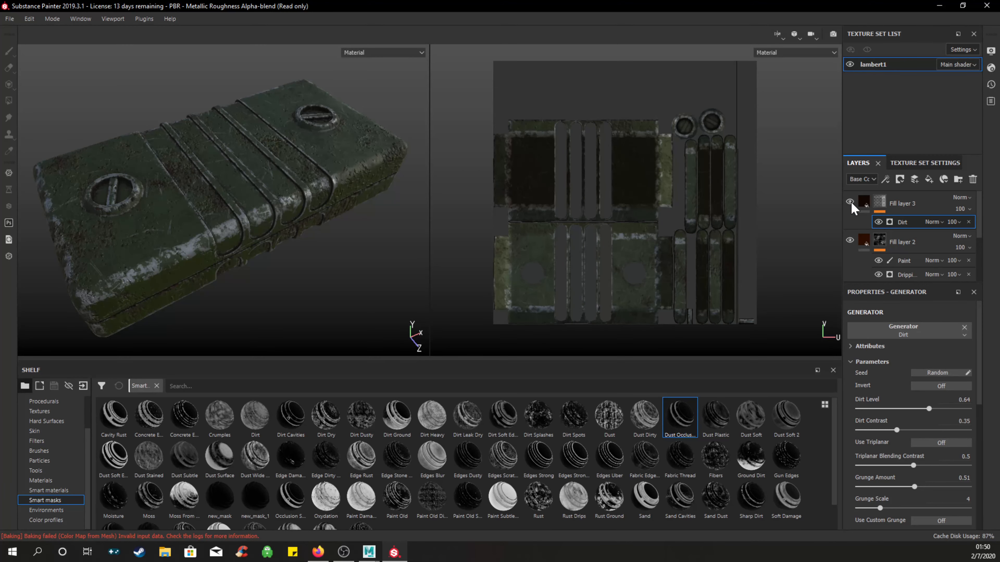
left_click_drag(264, 208, 249, 189, "alt")
middle_click_drag(334, 154, 321, 209, "alt")
scroll(275, 186, "down", 1)
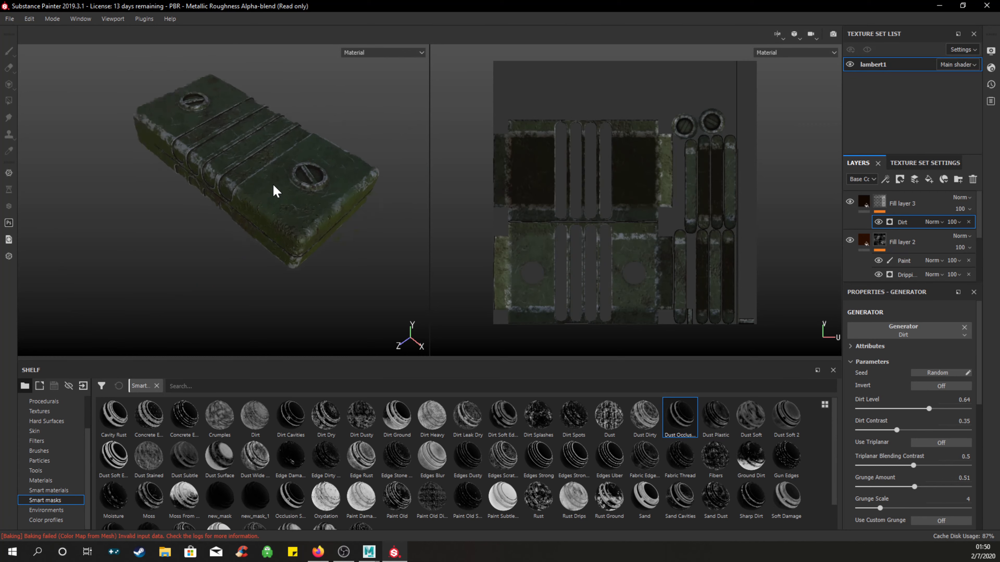
scroll(273, 185, "up", 2)
left_click_drag(293, 176, 254, 202, "alt")
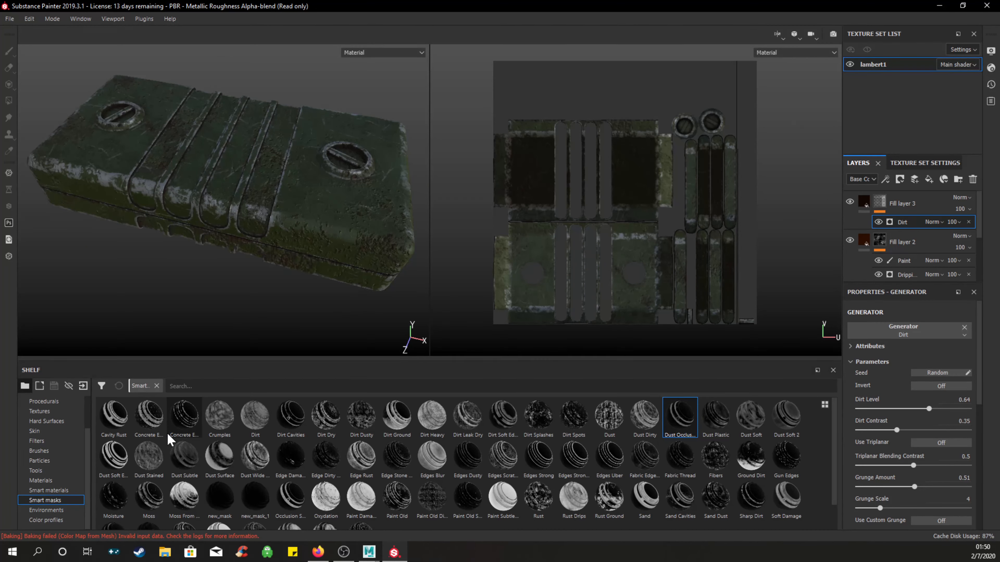
Add an empty paint layer above Fill layer 3 and display the Particles brushes.
left_click(938, 201)
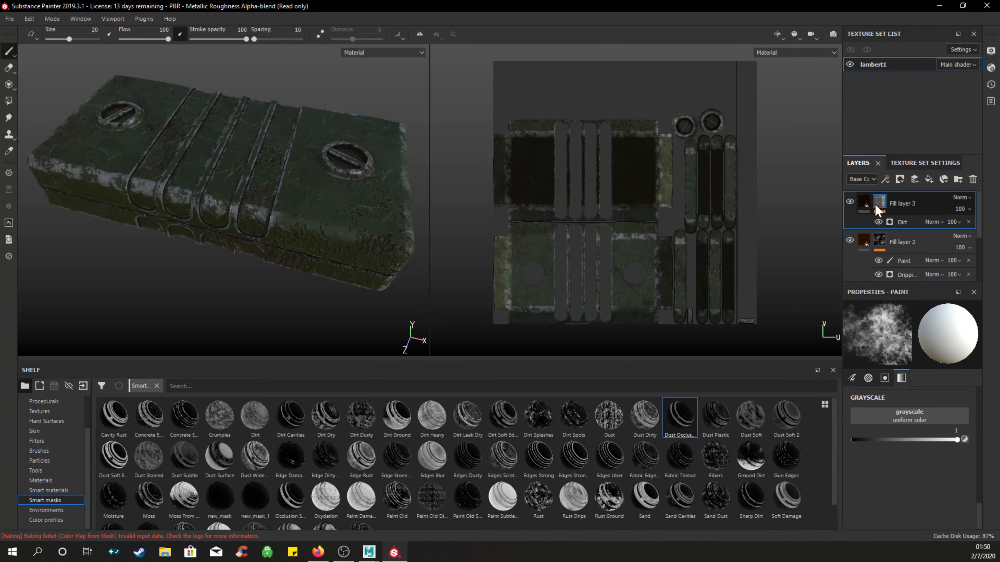
left_click(915, 179)
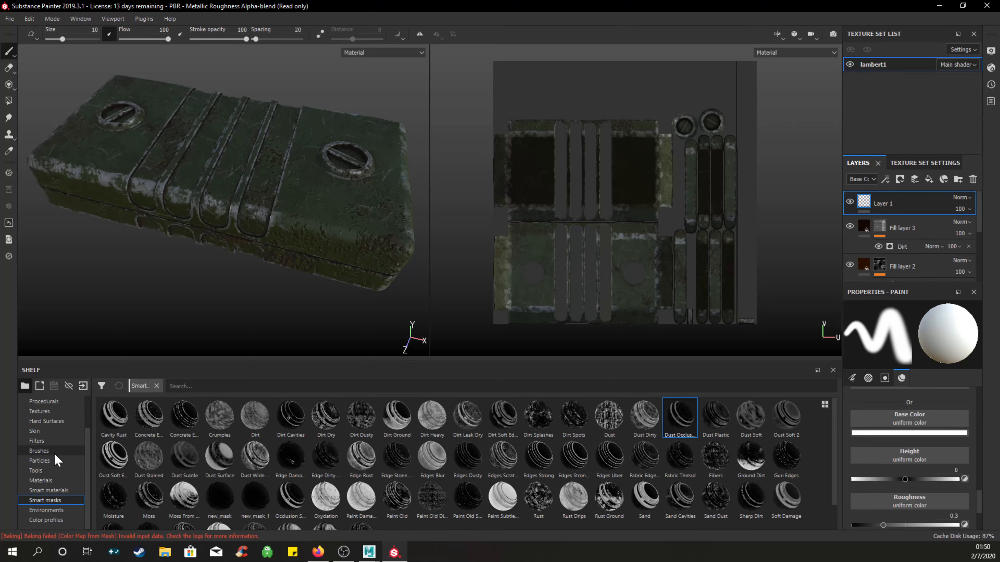
left_click(40, 461)
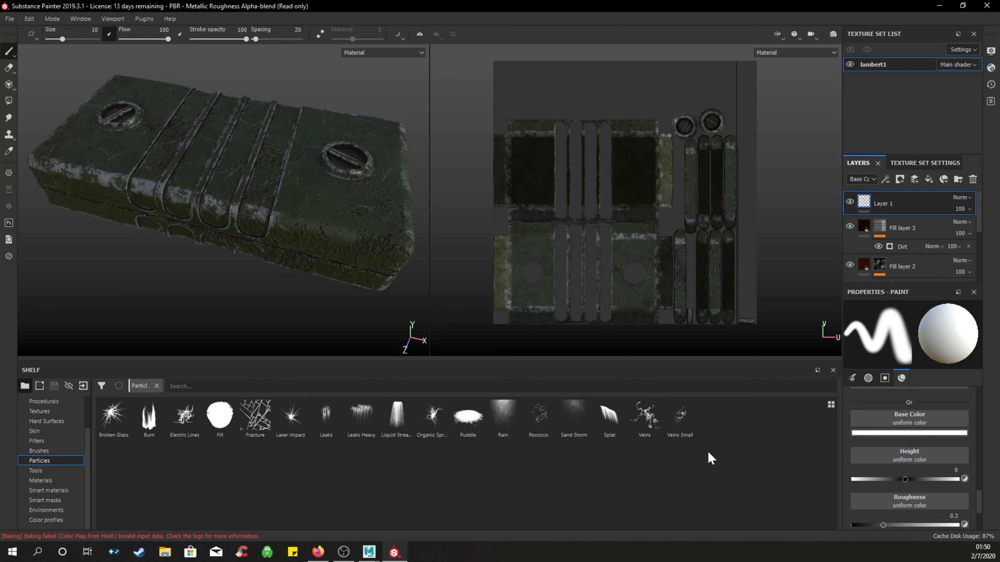
Set the brush material to a dark red base color with Roughness 0.
left_click(926, 434)
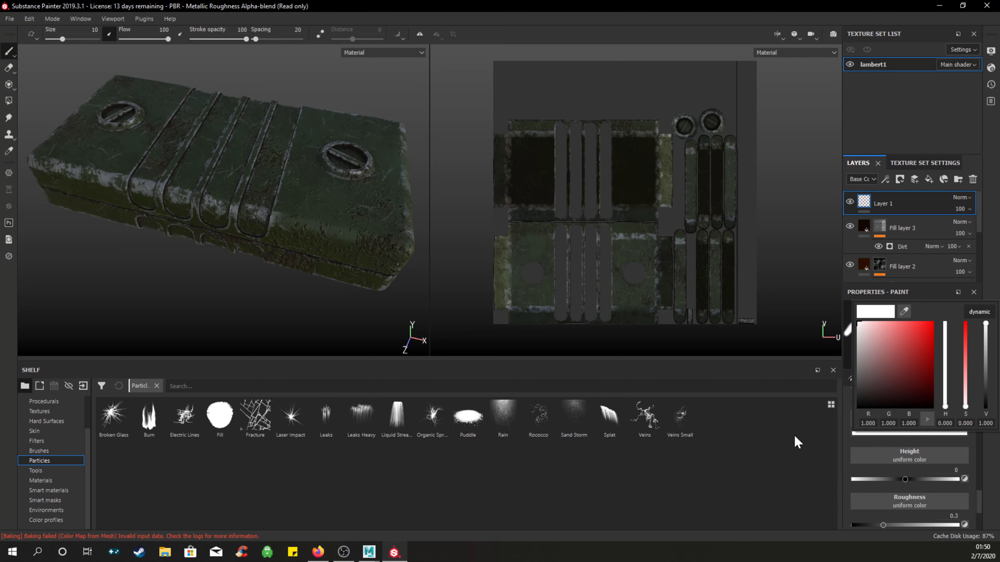
left_click(889, 445)
scroll(894, 441, "down", 1)
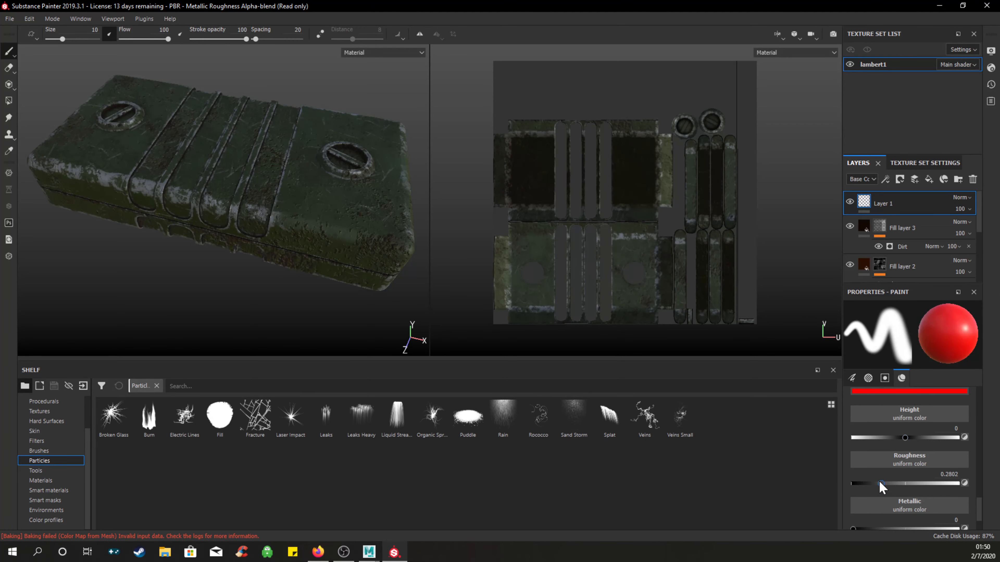
scroll(912, 472, "up", 2)
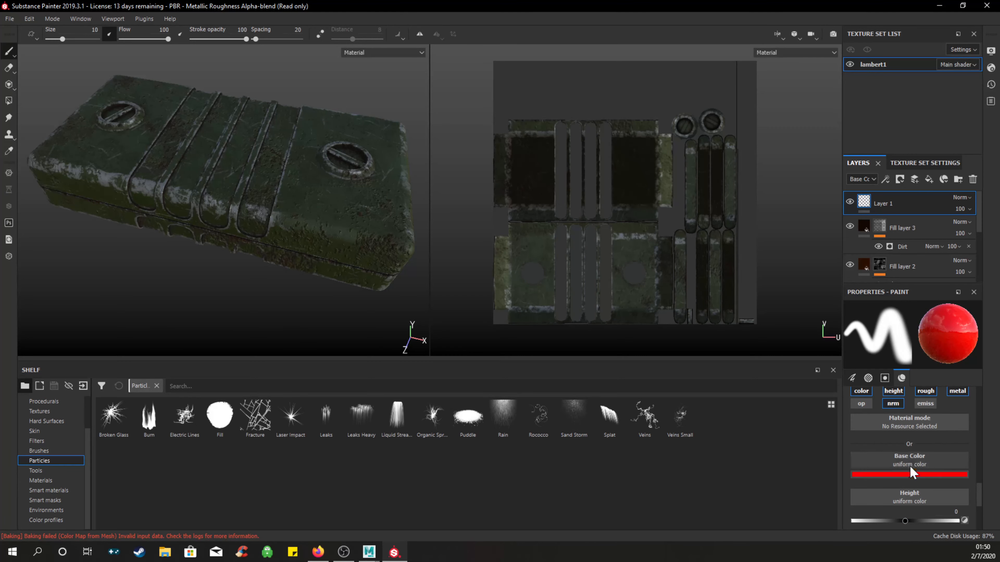
left_click(906, 475)
left_click(936, 426)
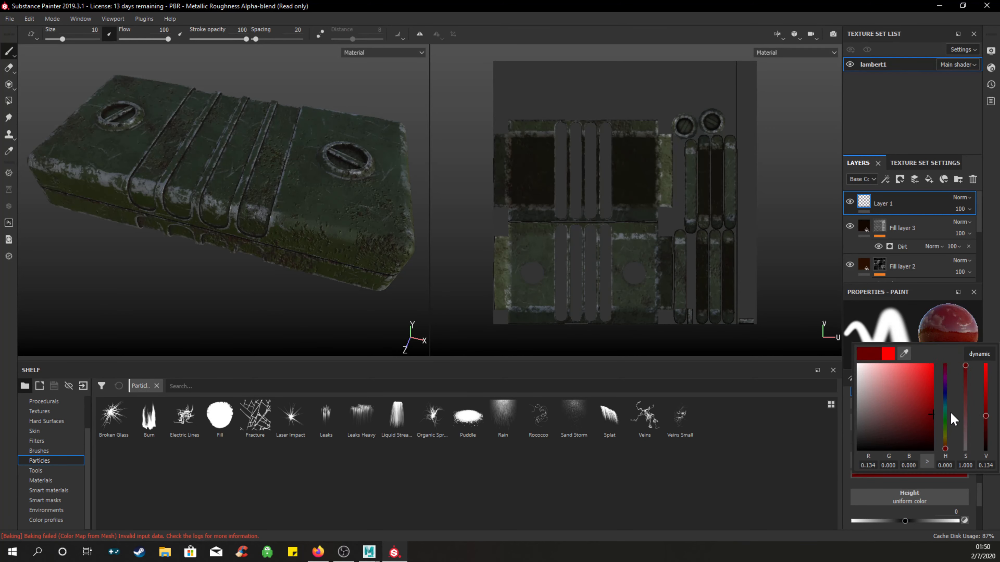
left_click(882, 481)
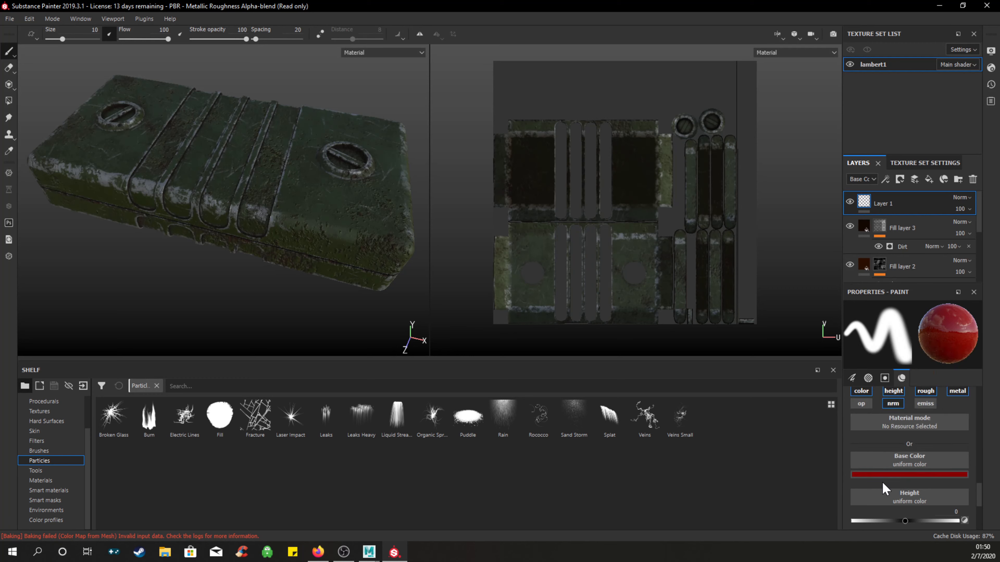
scroll(888, 492, "down", 3)
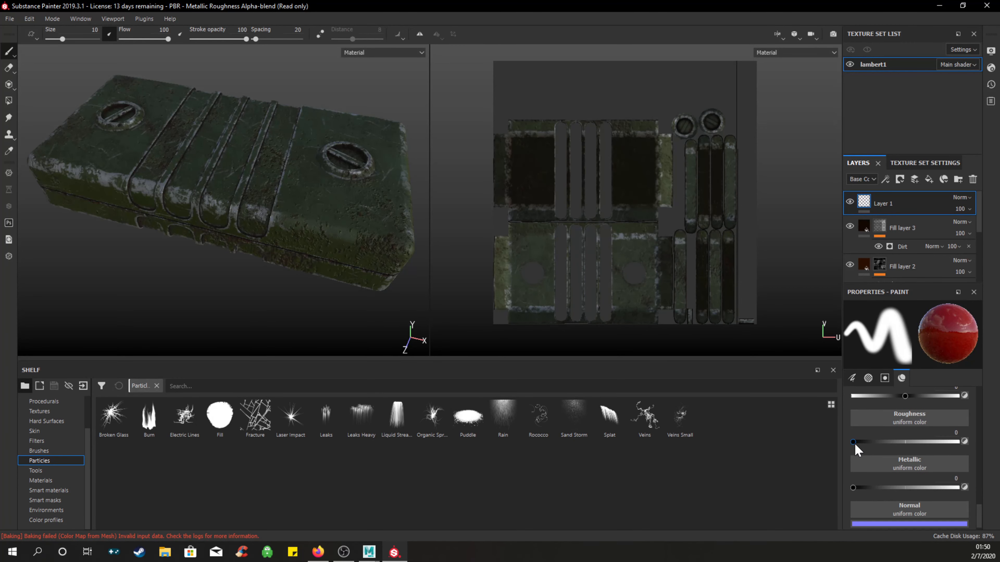
scroll(905, 483, "down", 1)
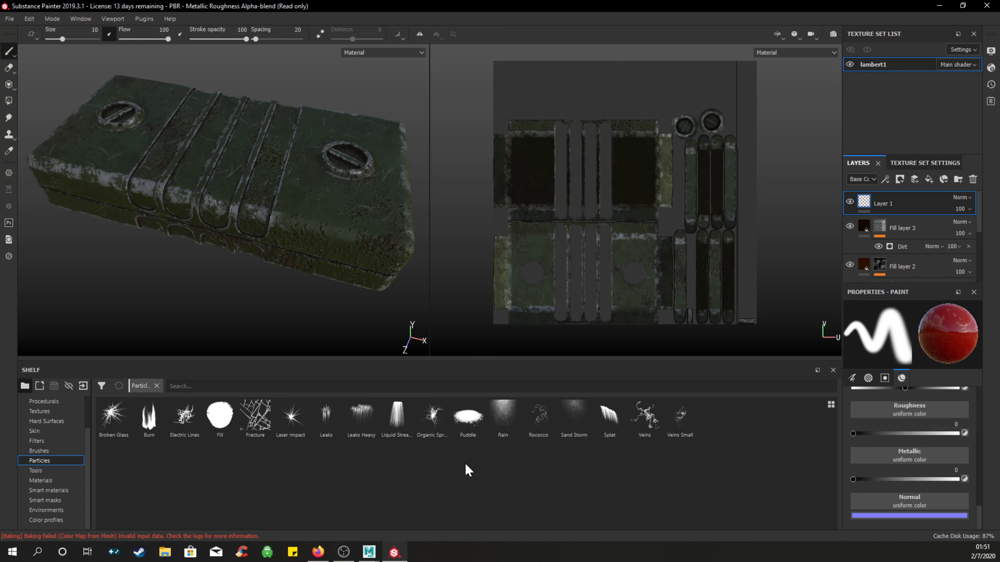
Try the Rain particle brush with the dark red material over the case and examine the streaks on its top and sides.
left_click(500, 418)
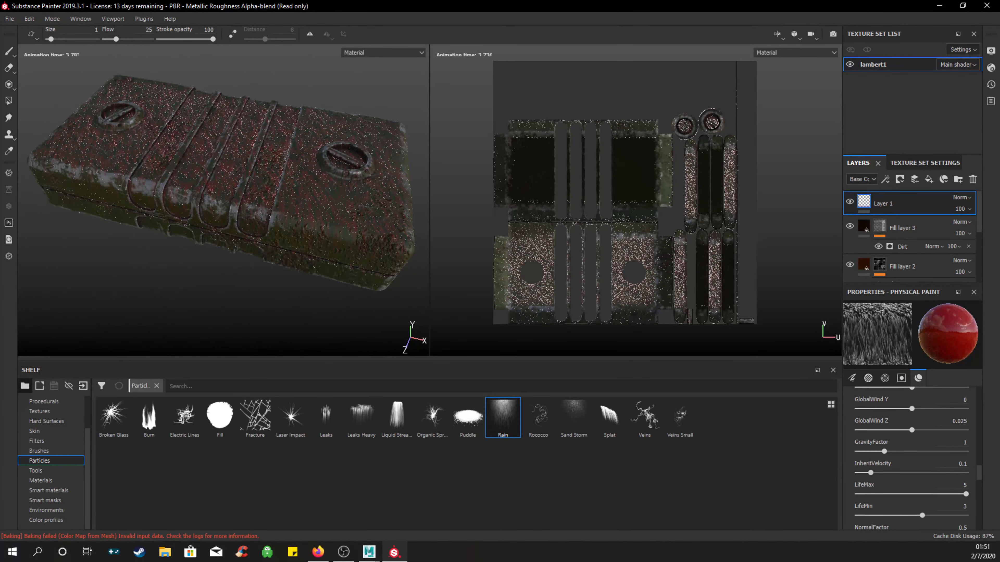
right_click(465, 258)
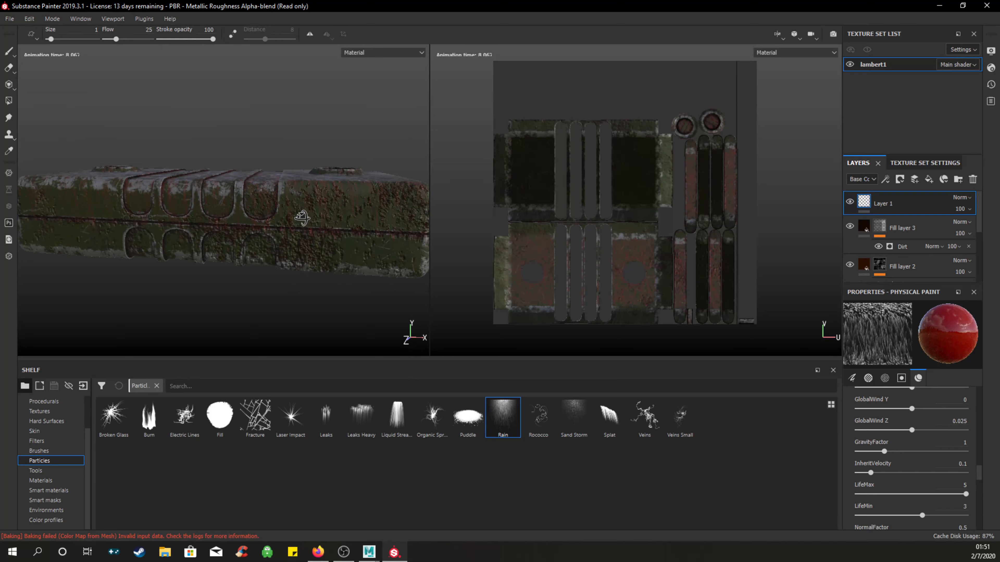
left_click_drag(302, 218, 297, 169, "alt")
scroll(256, 232, "up", 4)
scroll(218, 256, "down", 10)
middle_click_drag(297, 169, 308, 261, "alt")
scroll(310, 227, "up", 2)
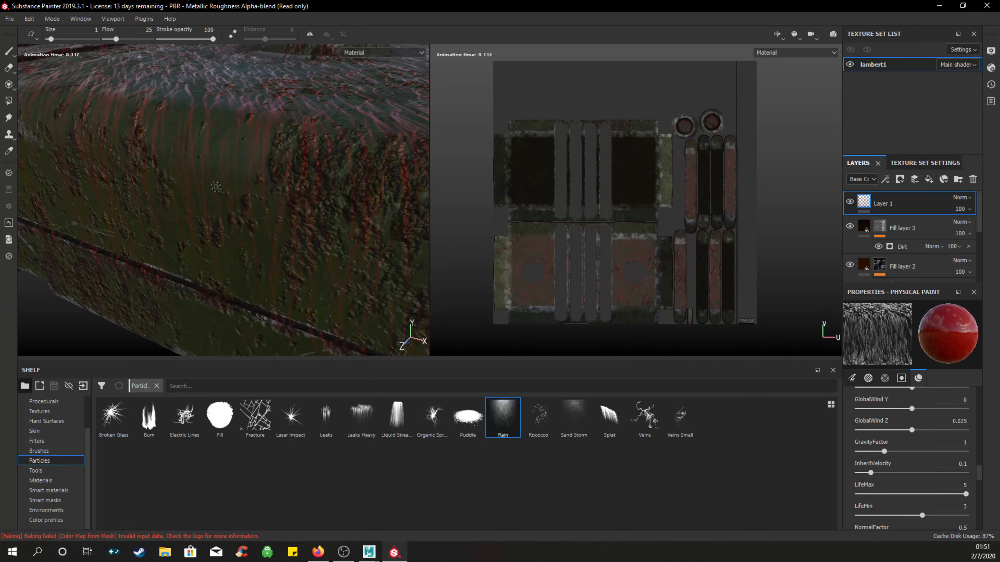
scroll(215, 187, "down", 6)
middle_click_drag(226, 125, 288, 188, "alt")
left_click_drag(289, 188, 279, 209, "alt")
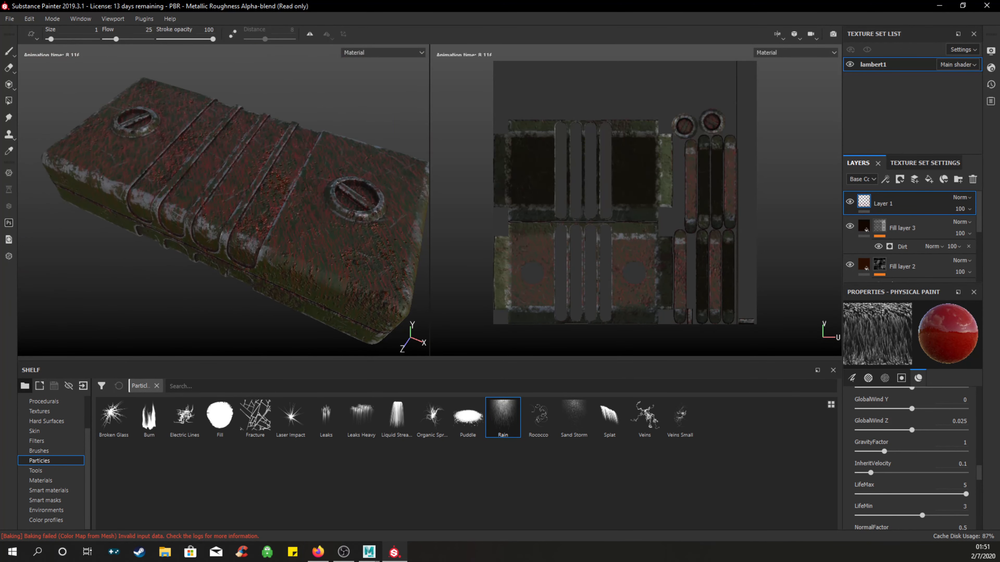
Set the particle brush's base color to black (RGB 0, 0, 0) and its Roughness to 1.
scroll(919, 418, "up", 10)
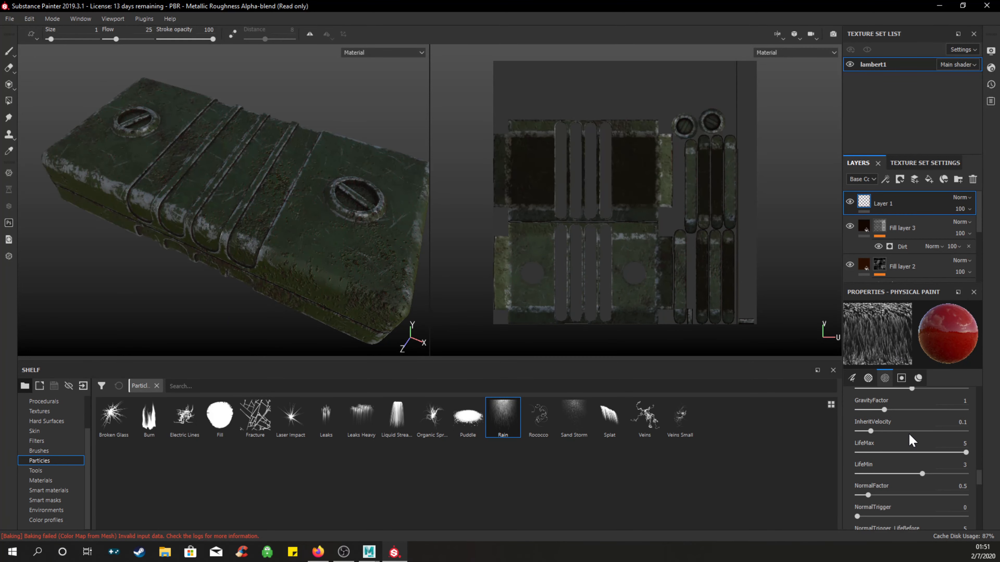
scroll(911, 449, "down", 3)
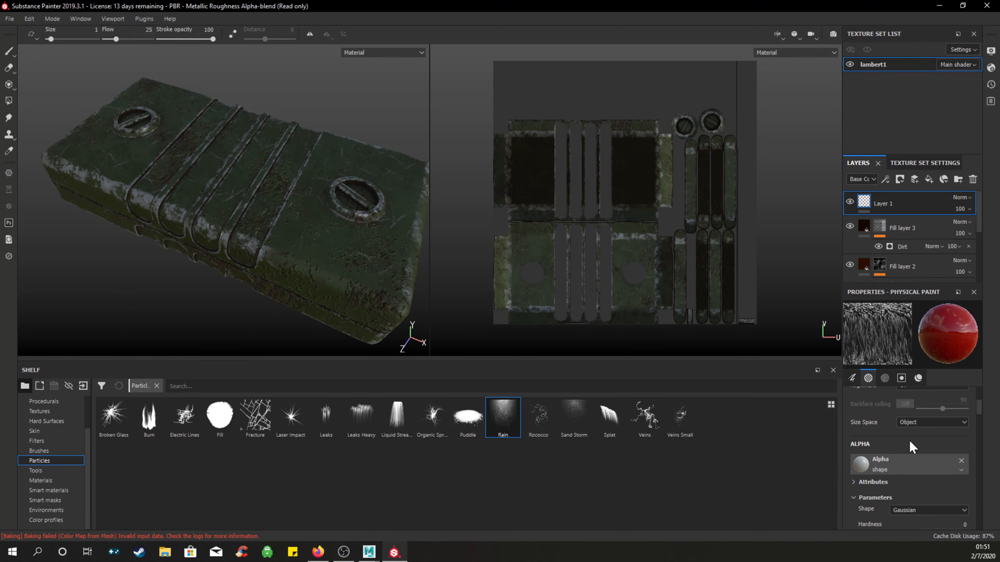
scroll(901, 465, "down", 10)
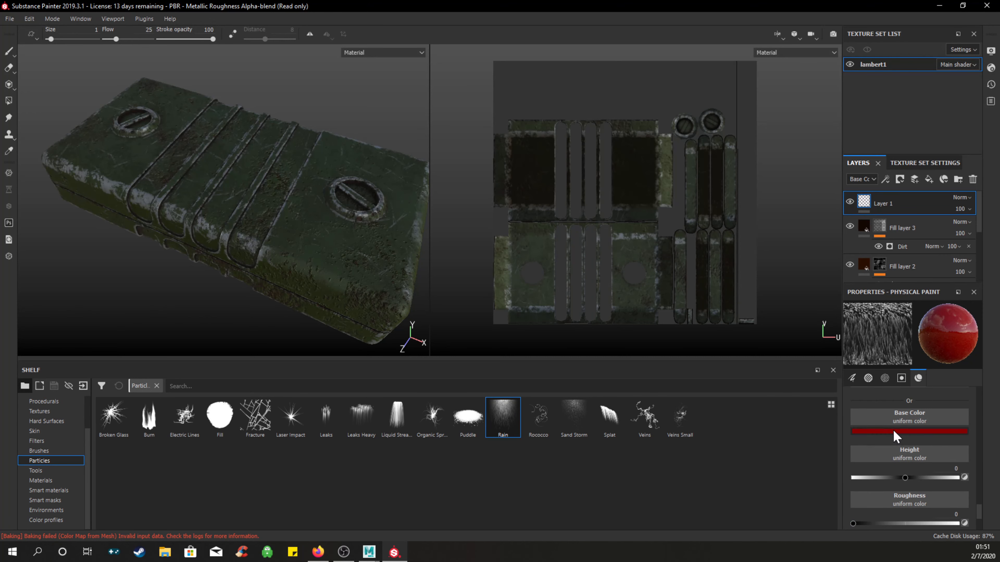
left_click(893, 429)
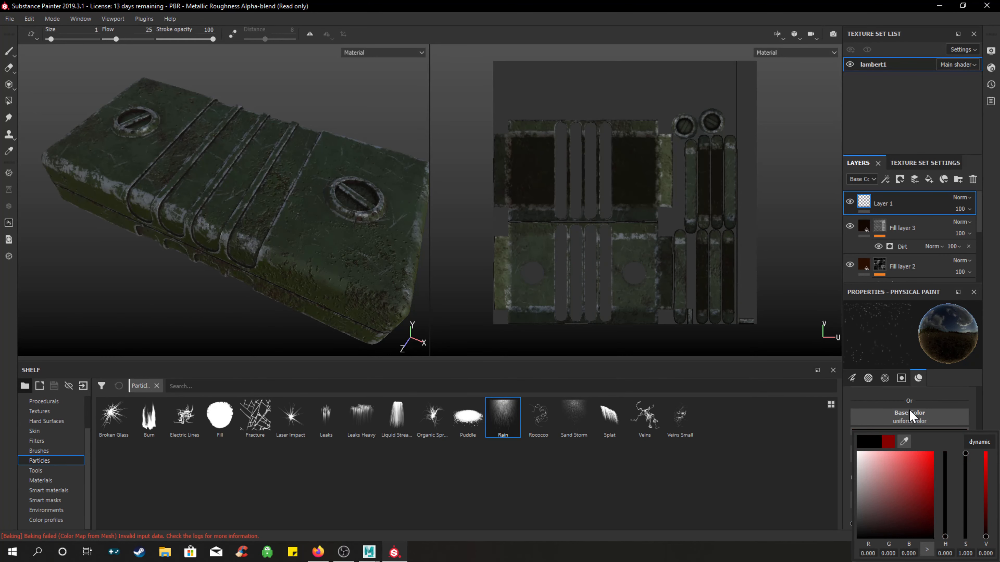
left_click(891, 402)
scroll(908, 502, "down", 2)
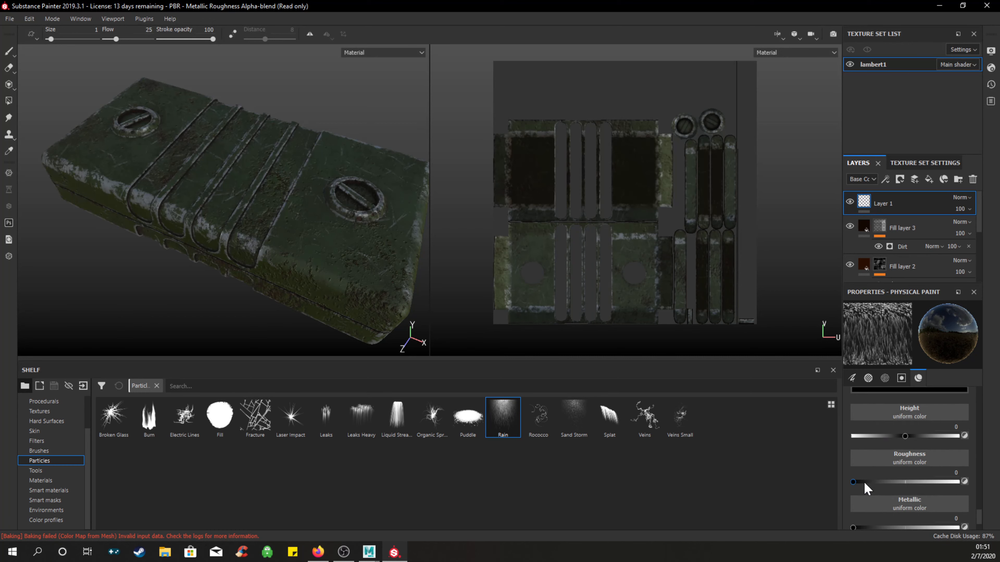
left_click_drag(864, 483, 958, 482)
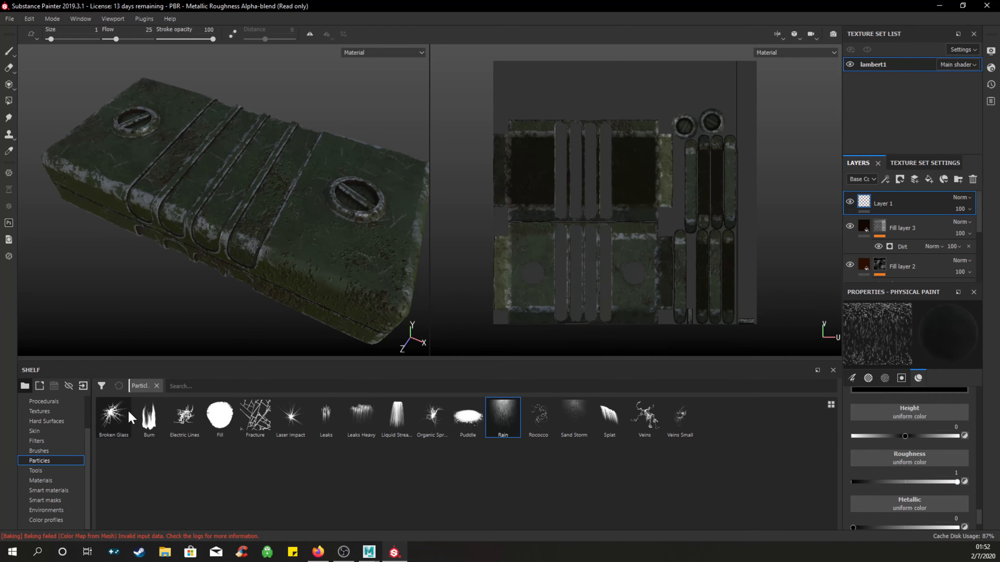
Paint black scorch marks across the top of the case with the Burn particle brush and examine them up close.
mouse_move(122, 425)
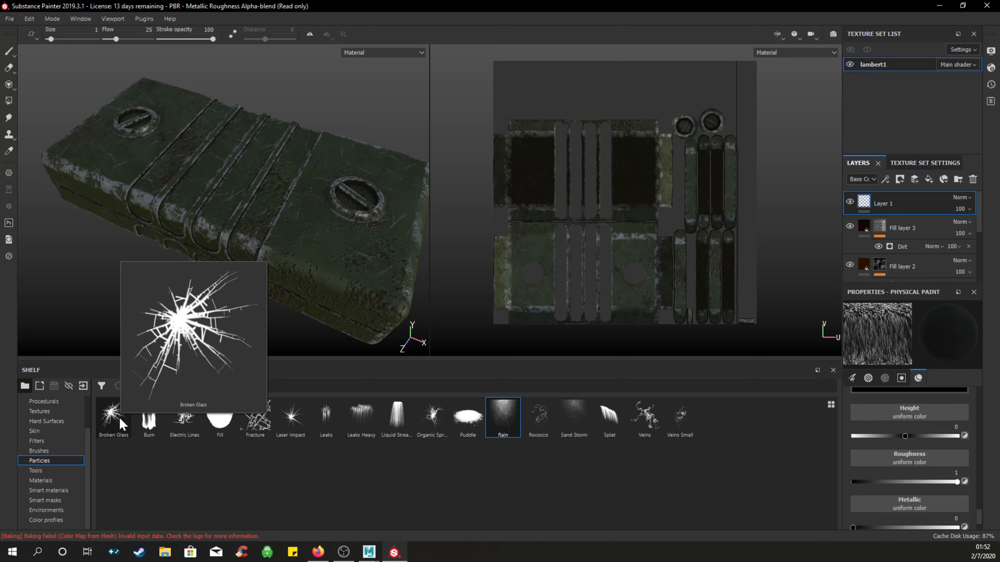
left_click(149, 429)
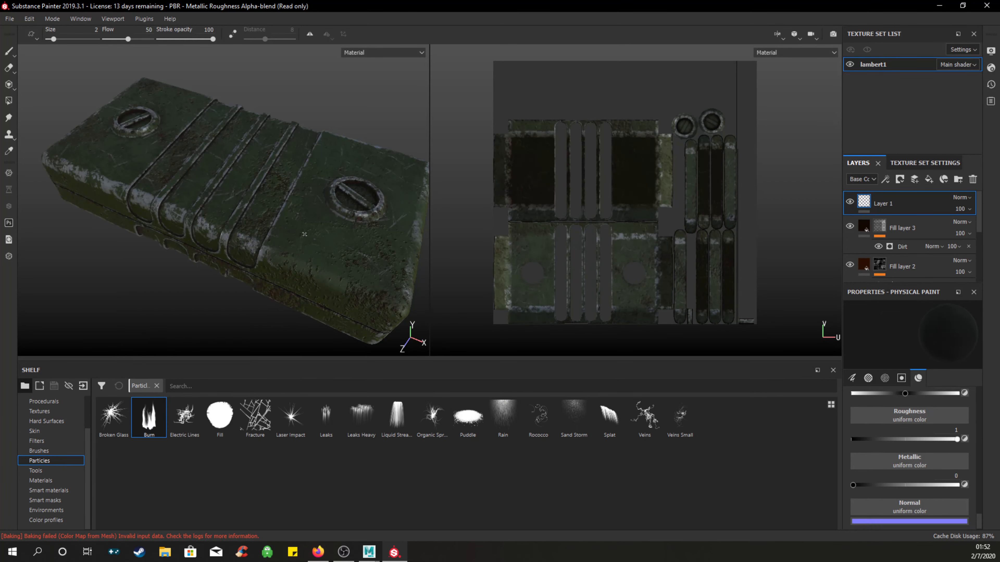
mouse_move(304, 234)
left_mouse_down()
mouse_move(320, 195)
mouse_move(318, 215)
mouse_move(390, 206)
mouse_move(361, 241)
mouse_move(326, 256)
mouse_move(335, 240)
mouse_move(368, 242)
mouse_move(390, 268)
mouse_move(284, 216)
mouse_move(330, 223)
mouse_move(332, 211)
mouse_move(330, 241)
mouse_move(311, 197)
mouse_move(226, 170)
mouse_move(186, 189)
mouse_move(181, 157)
mouse_move(150, 134)
mouse_move(136, 144)
left_mouse_up()
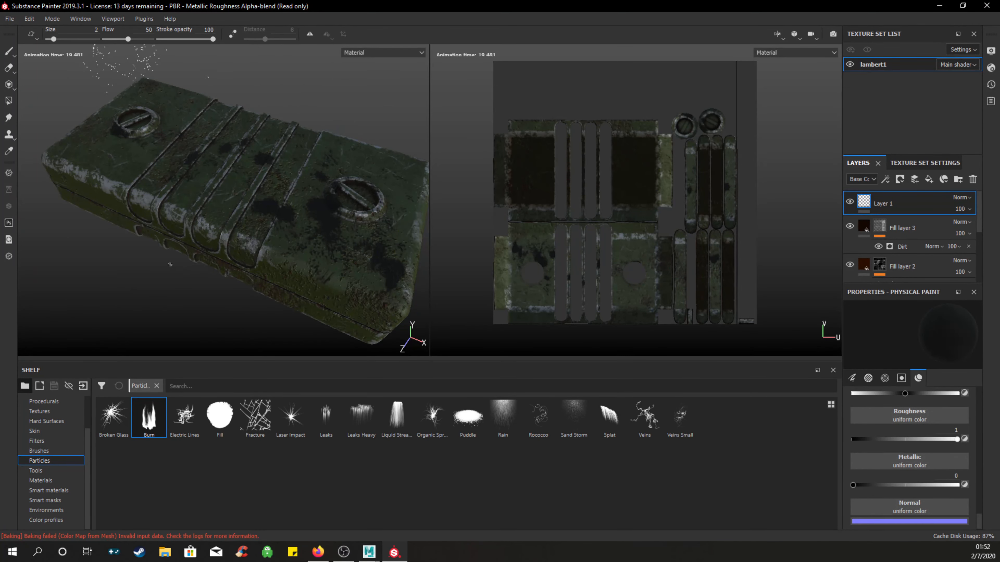
mouse_move(177, 264)
left_mouse_down("alt")
mouse_move(119, 252)
mouse_move(175, 252)
left_mouse_up("alt")
scroll(310, 236, "up", 5)
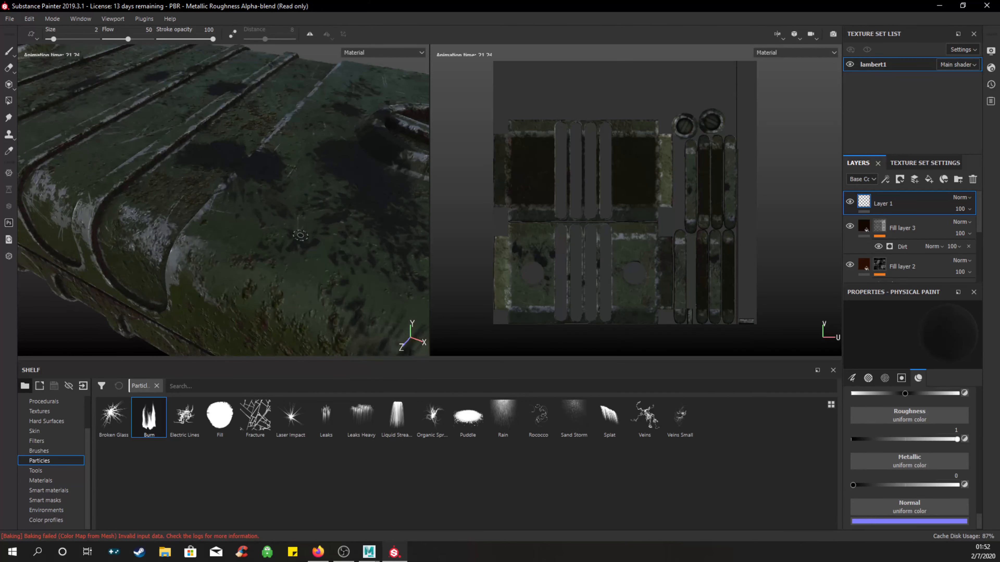
Examine the scorch marks up close around the round latch and along the case's top.
scroll(330, 216, "down", 5)
left_click_drag(330, 215, 271, 226, "alt")
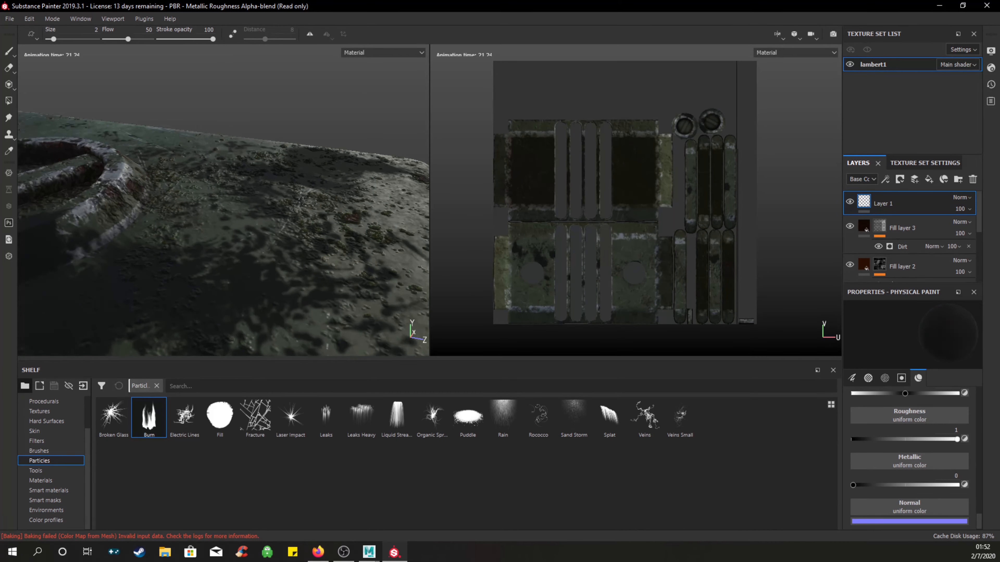
middle_click_drag(271, 225, 276, 173, "alt")
scroll(233, 209, "up", 3)
scroll(233, 220, "down", 7)
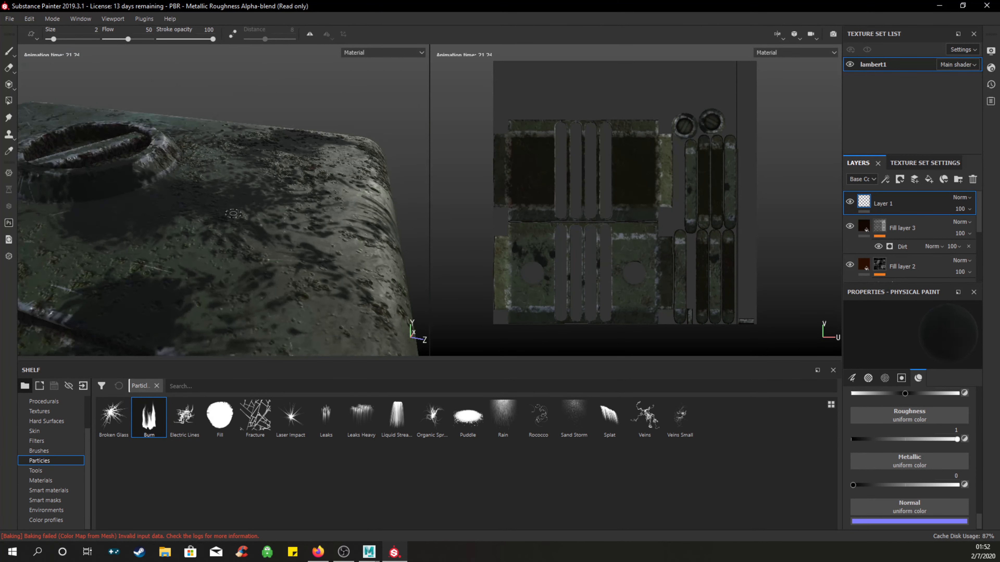
left_click_drag(233, 220, 269, 224, "alt")
Try the Fracture particle brush over the case's top, inspect the cracks up close, and undo them.
left_click(255, 423)
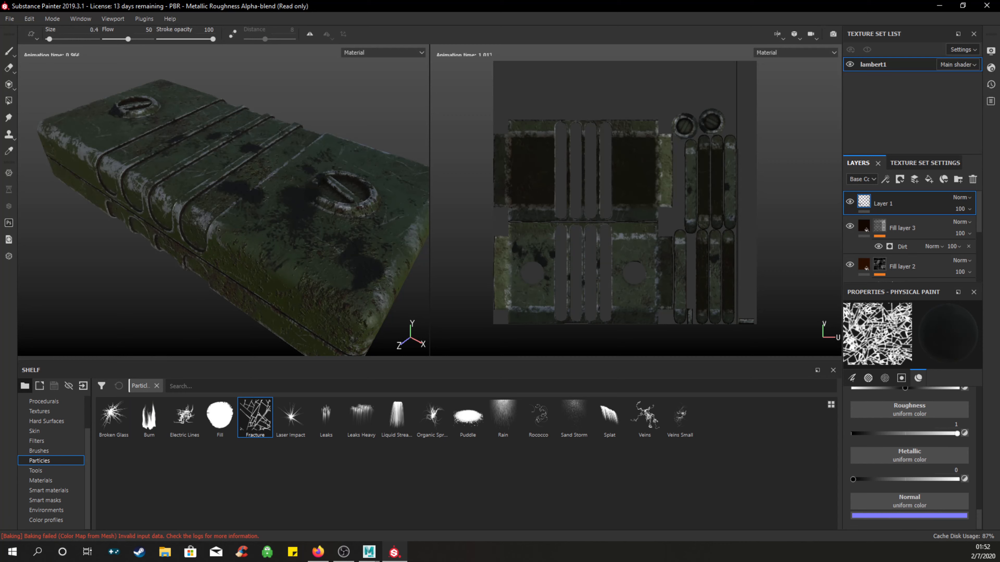
left_click_drag(271, 229, 298, 256, "alt")
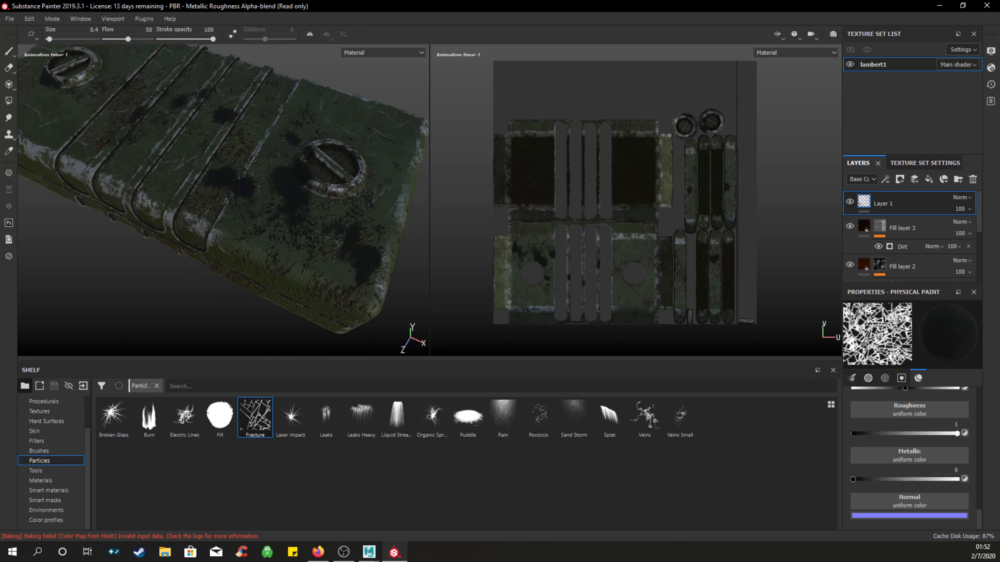
scroll(193, 155, "up", 6)
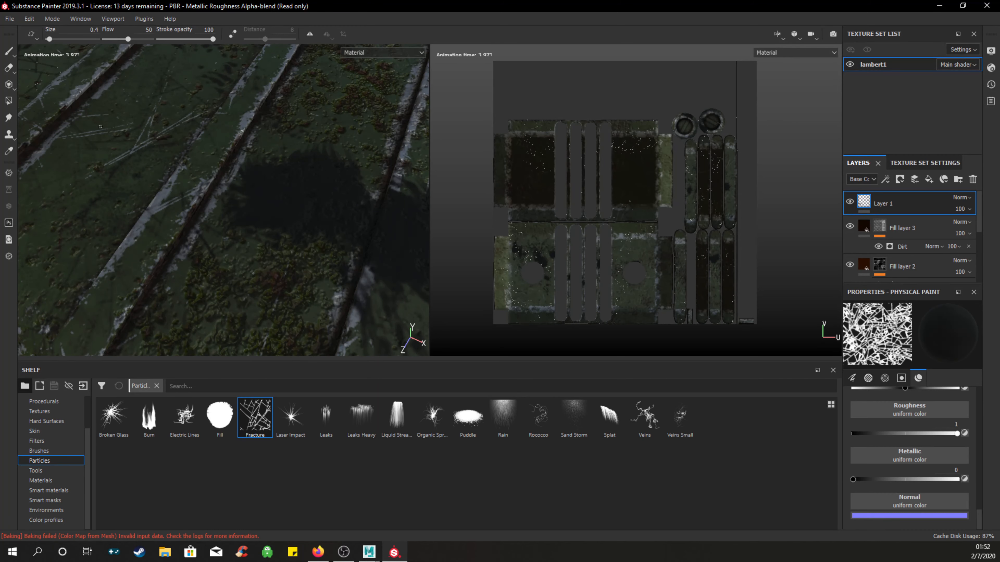
scroll(238, 180, "down", 8)
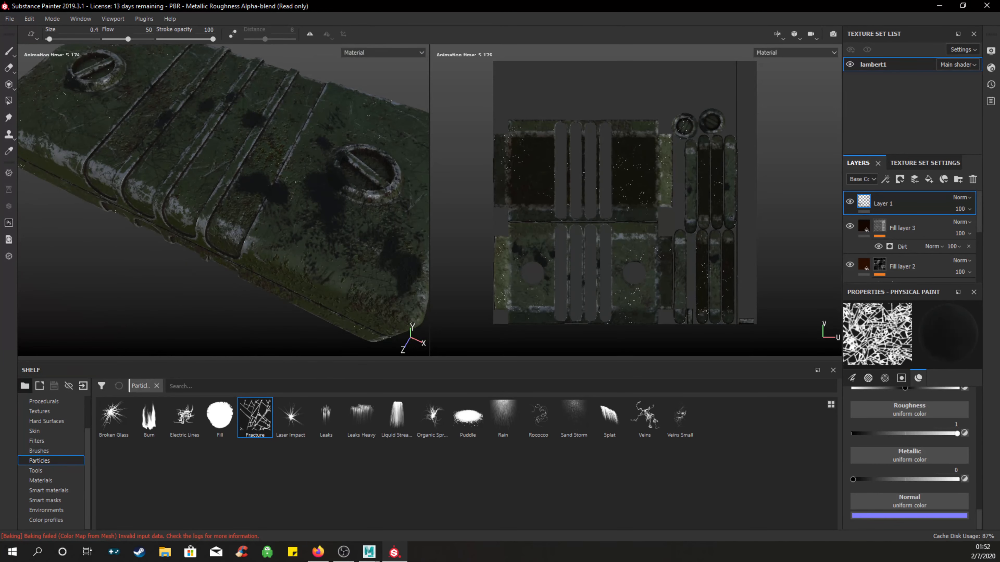
left_click_drag(237, 180, 270, 199, "alt")
scroll(289, 186, "up", 6)
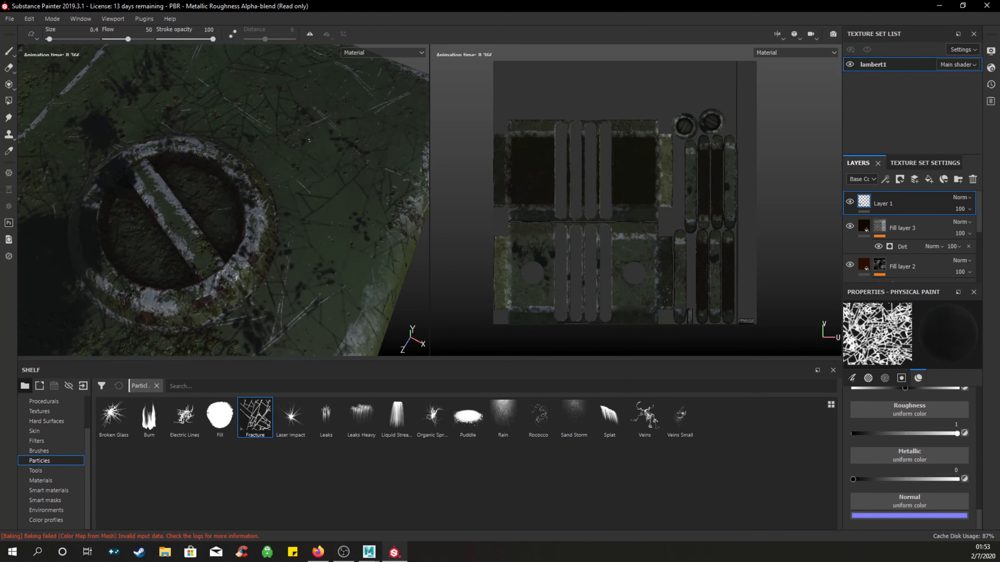
middle_click_drag(285, 132, 292, 243, "alt")
scroll(202, 222, "up", 5)
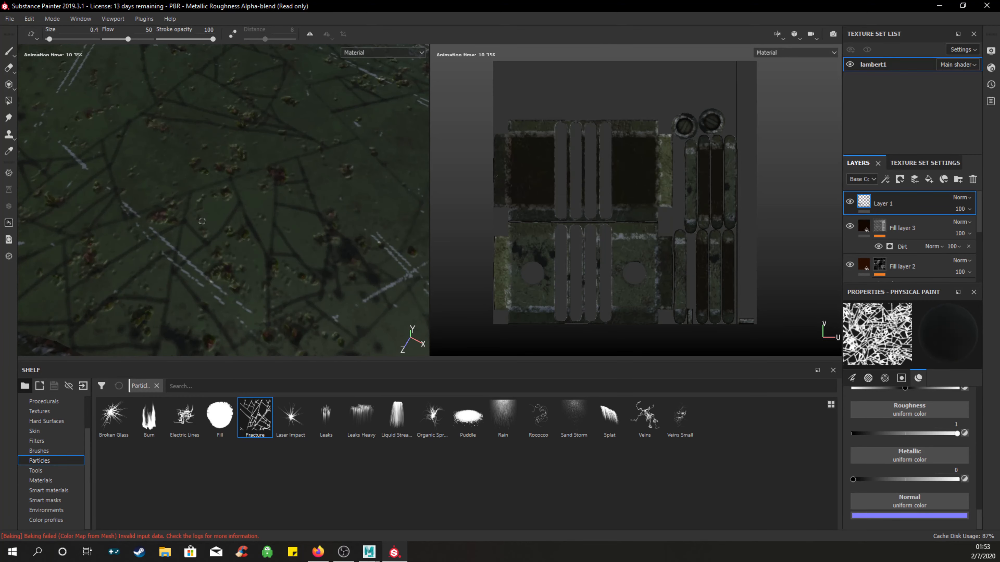
scroll(263, 165, "down", 8)
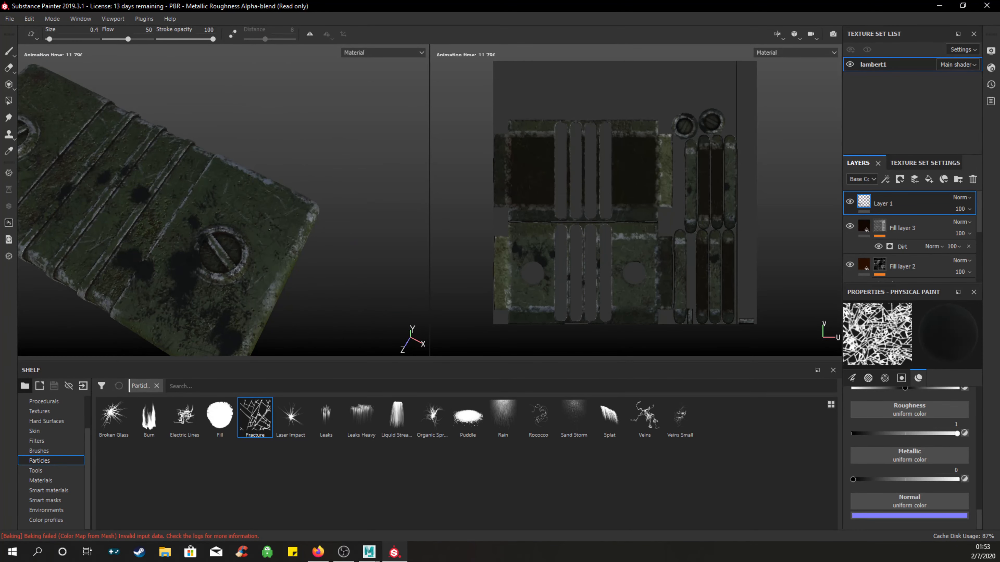
scroll(277, 241, "up", 3)
scroll(249, 196, "up", 5)
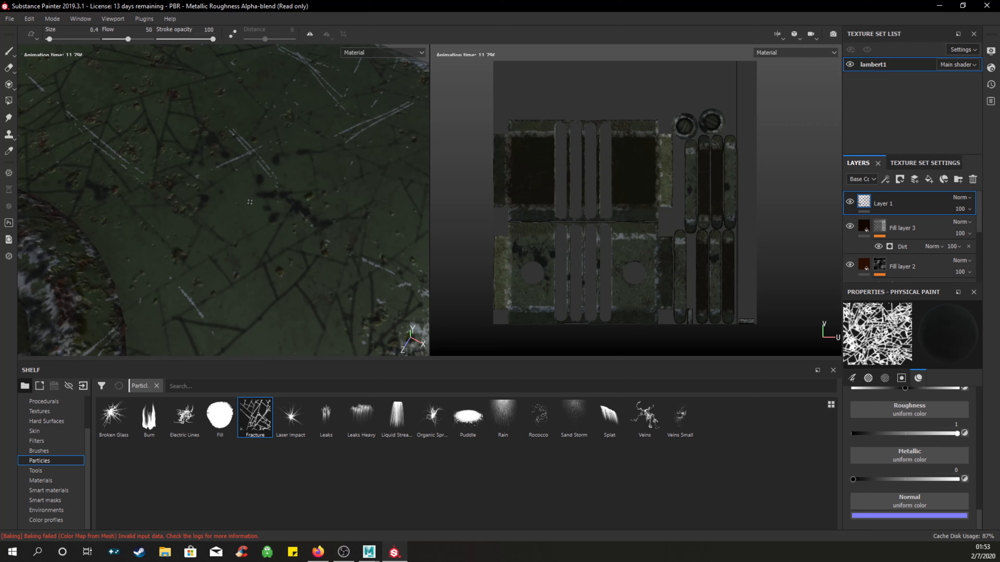
key("ctrl+z")
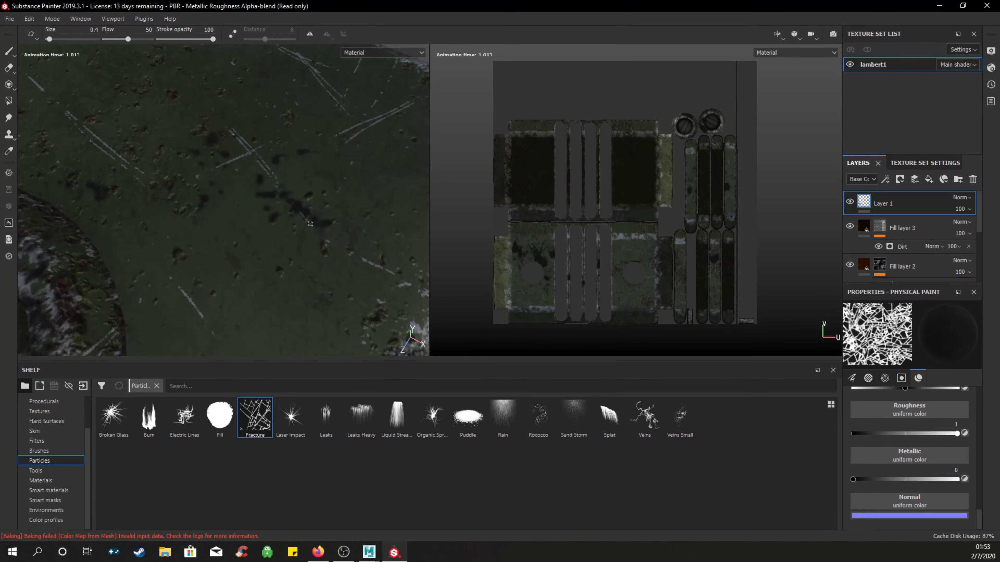
Add a new fill layer above Layer 1.
scroll(310, 224, "down", 10)
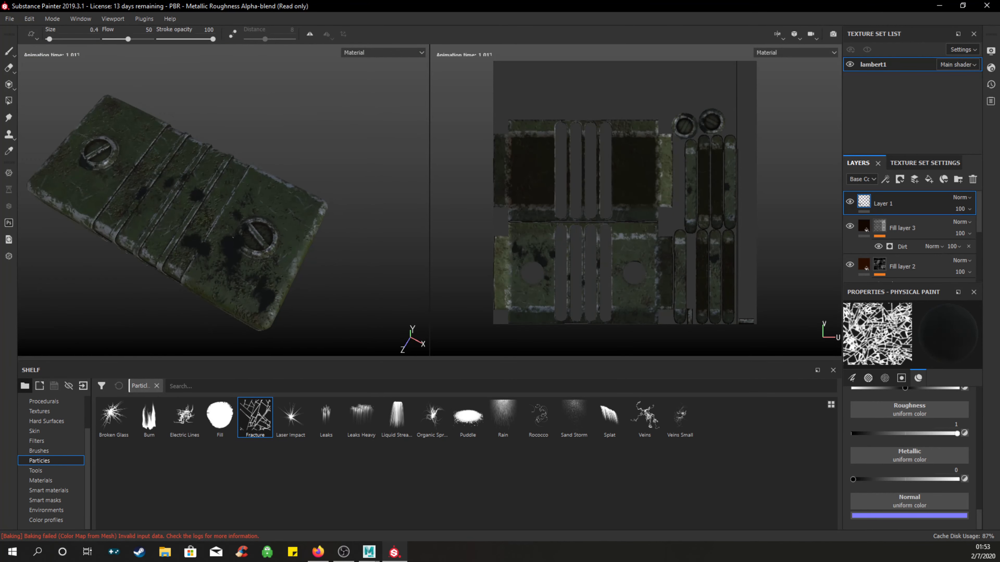
middle_click_drag(237, 237, 300, 214, "alt")
left_click_drag(301, 213, 282, 196, "alt")
mouse_move(282, 197)
middle_mouse_down("alt")
mouse_move(275, 226)
mouse_move(275, 207)
middle_mouse_up("alt")
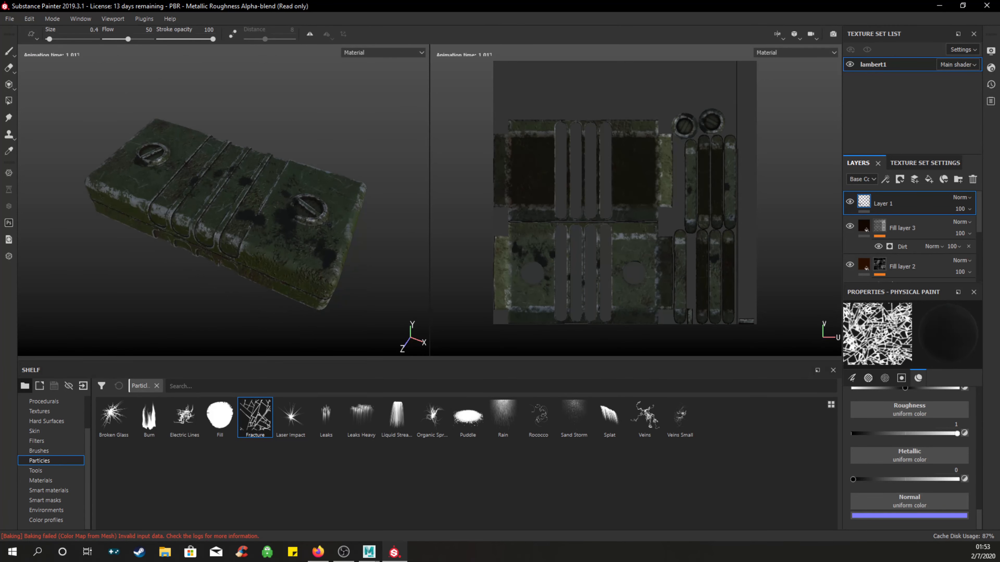
left_click_drag(264, 225, 261, 215, "alt")
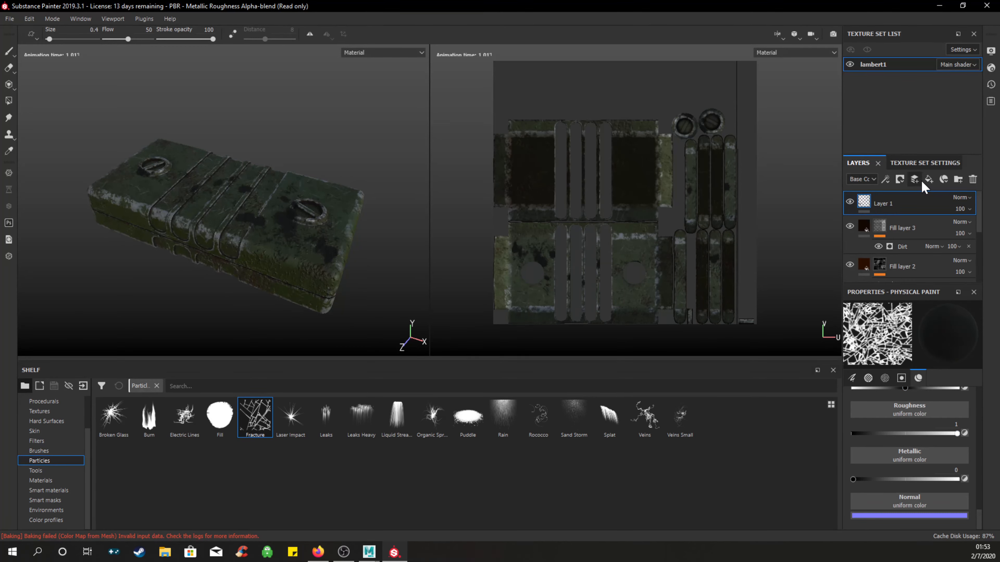
left_click_drag(490, 230, 447, 225, "alt")
left_click(928, 180)
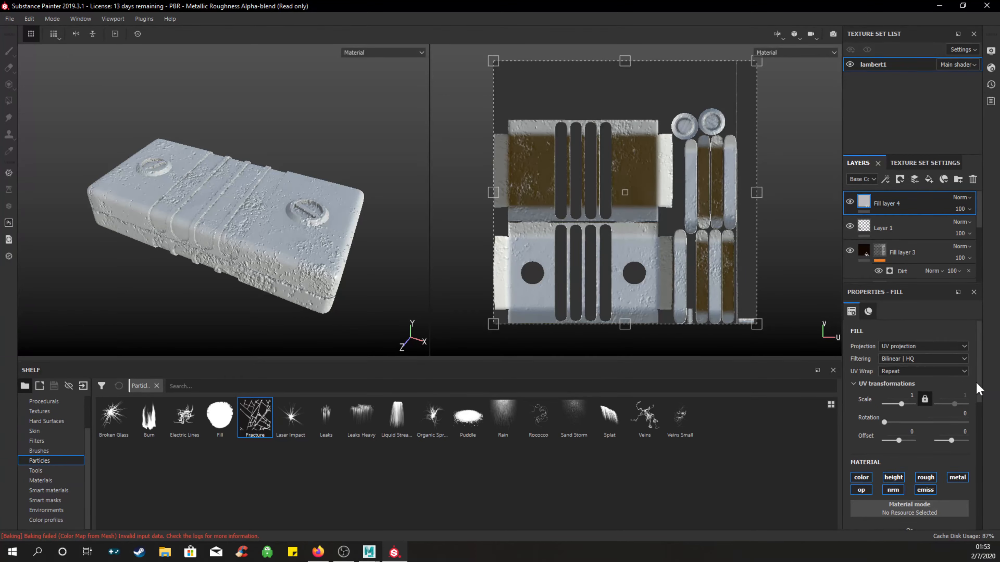
Turn off the opacity, normal, metallic and roughness channels in the new fill layer's material.
scroll(906, 409, "down", 5)
scroll(904, 404, "up", 3)
scroll(904, 405, "down", 3)
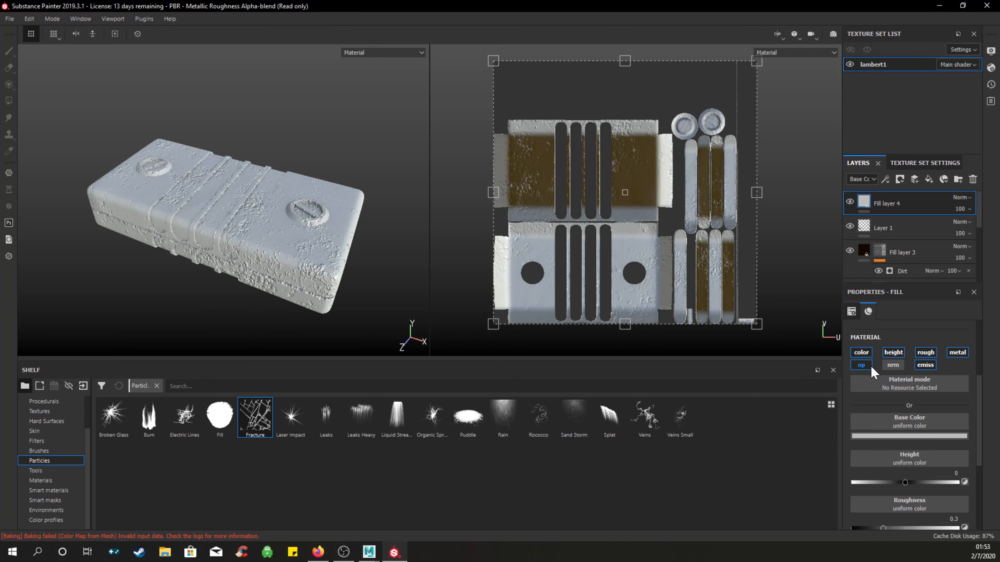
left_click(861, 365)
left_click(893, 365)
left_click(958, 352)
left_click(925, 353)
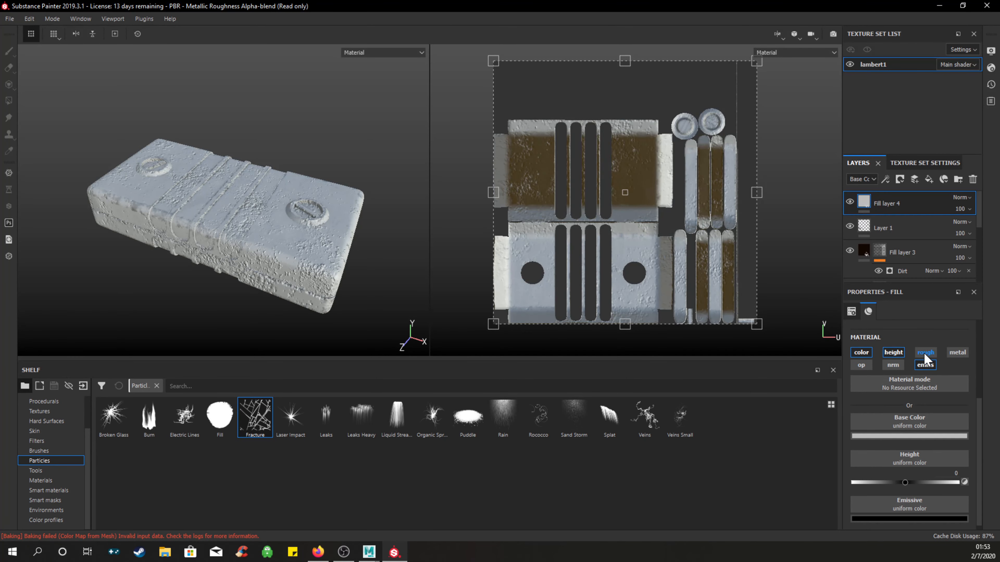
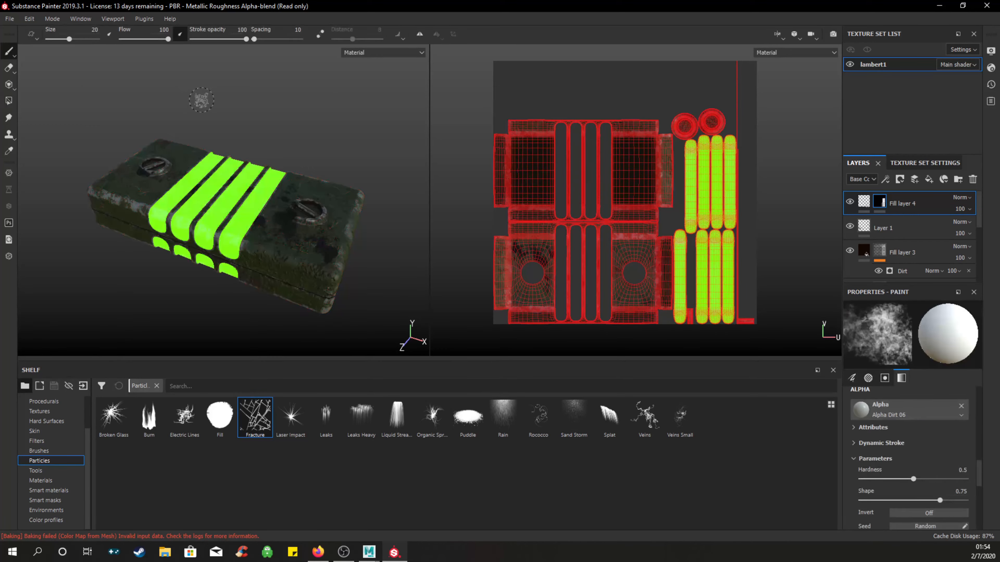
Raise the main shader's Emissive Intensity to 14.01 for the green stripes on the case.
mouse_move(389, 177)
left_mouse_down("alt")
mouse_move(312, 130)
mouse_move(443, 122)
mouse_move(354, 171)
mouse_move(260, 160)
left_mouse_up("alt")
middle_click_drag(361, 111, 365, 140, "alt")
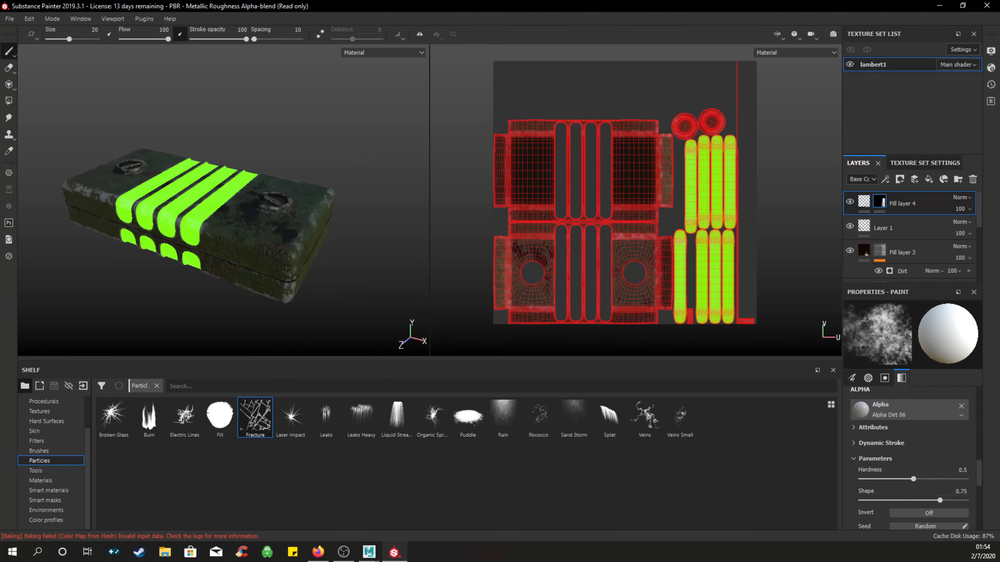
left_click(991, 68)
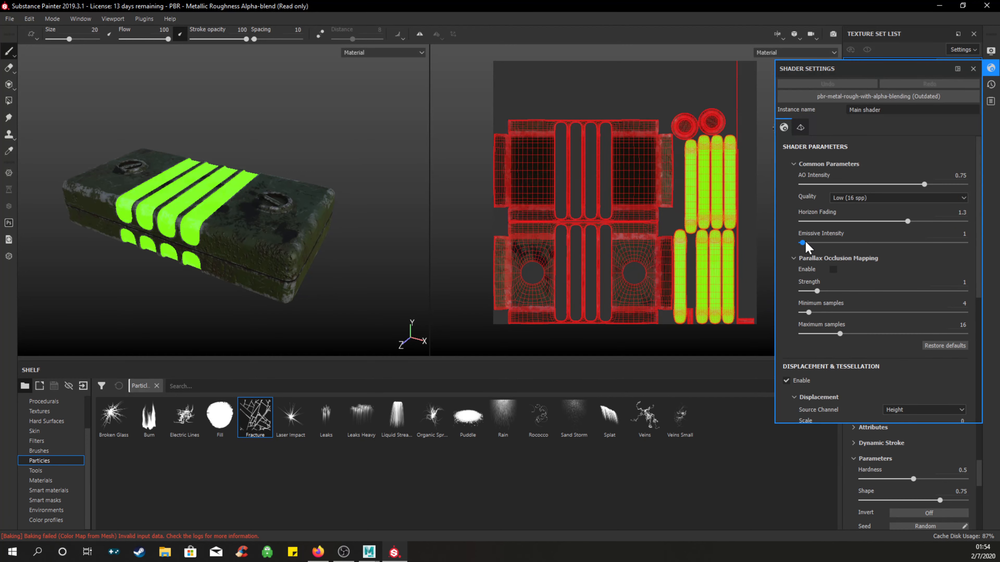
left_click_drag(805, 242, 840, 247)
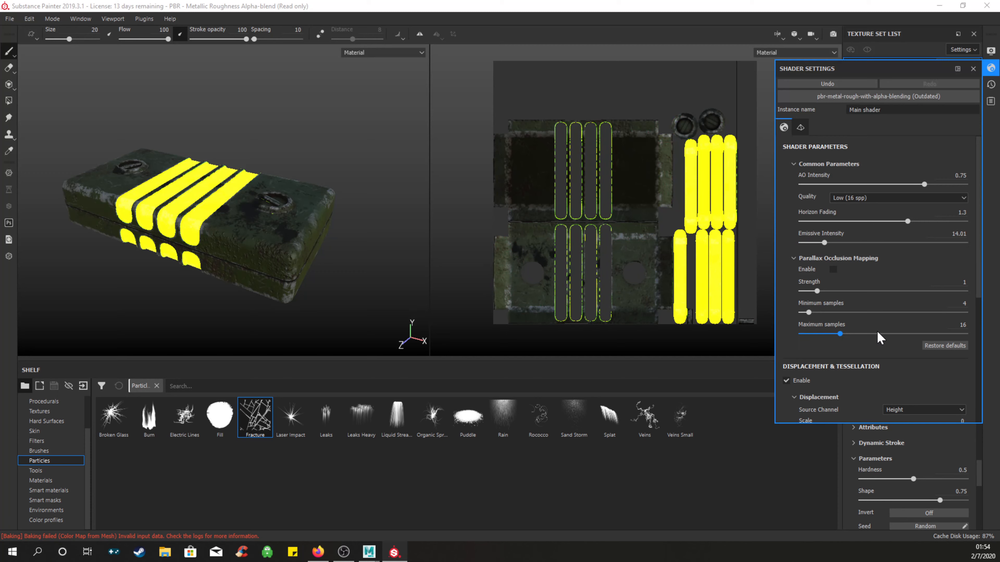
Activate post effects in the camera display settings and enable the Glare effect.
scroll(877, 334, "down", 5)
scroll(879, 333, "up", 3)
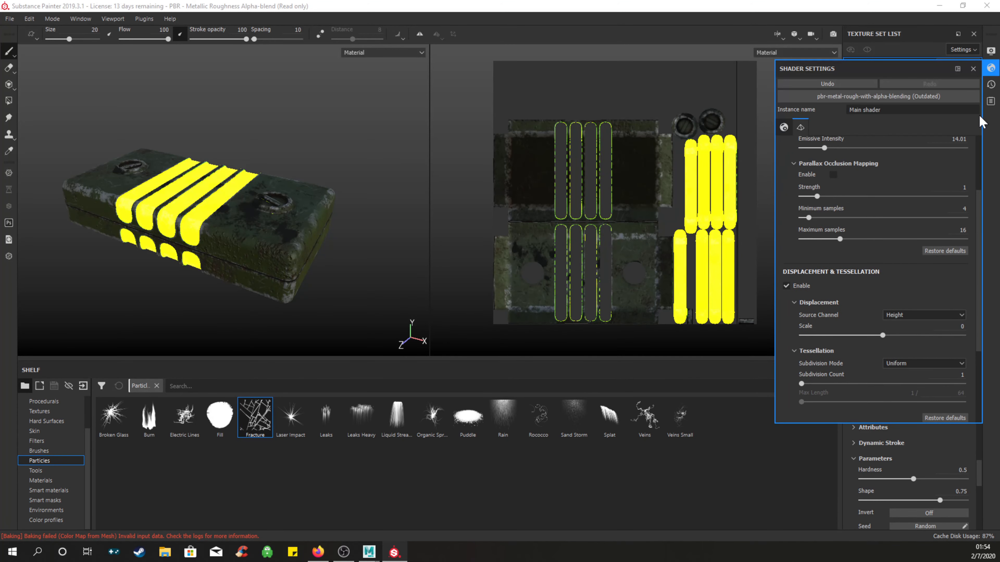
left_click(991, 84)
left_click(991, 51)
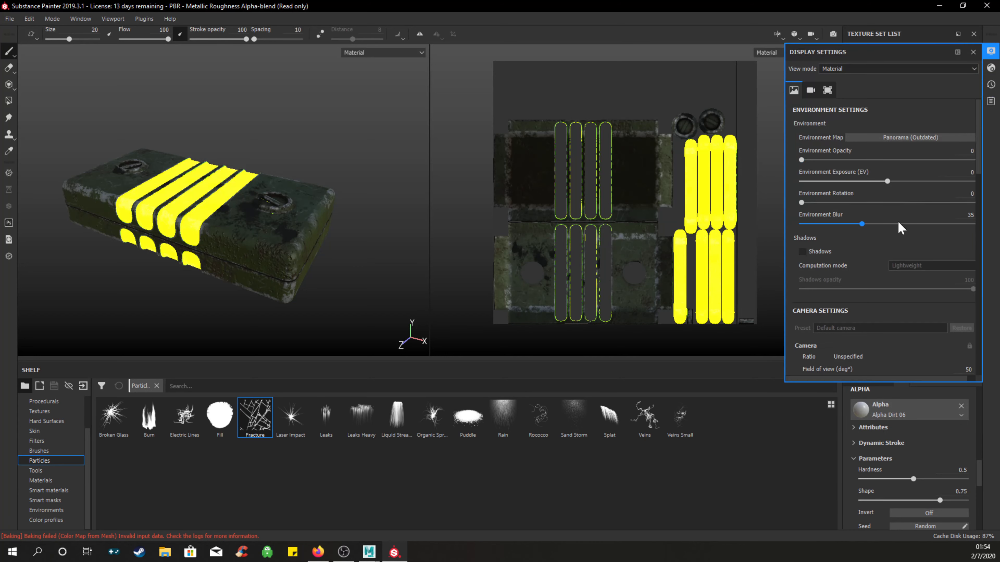
left_click(803, 252)
scroll(813, 327, "down", 5)
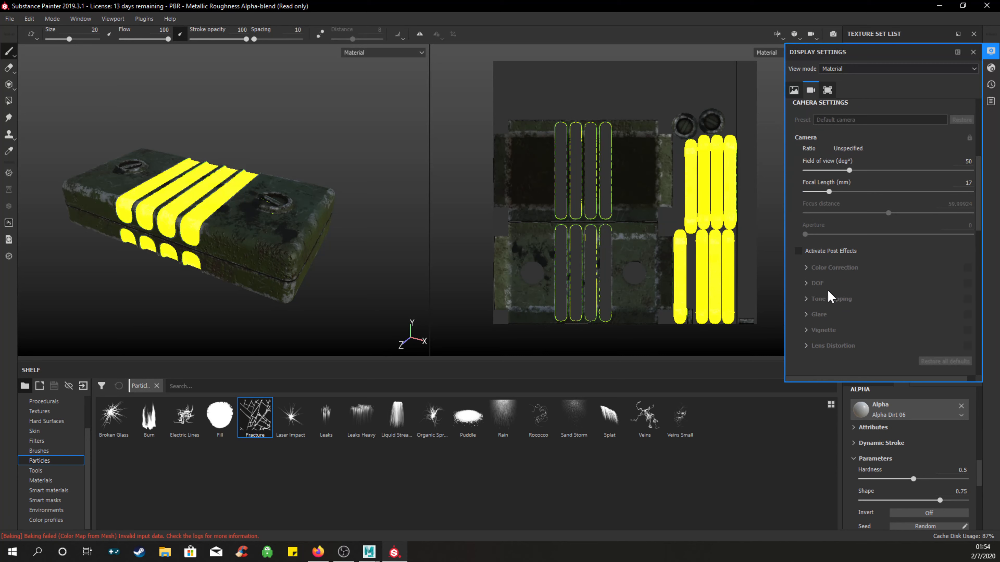
left_click(798, 251)
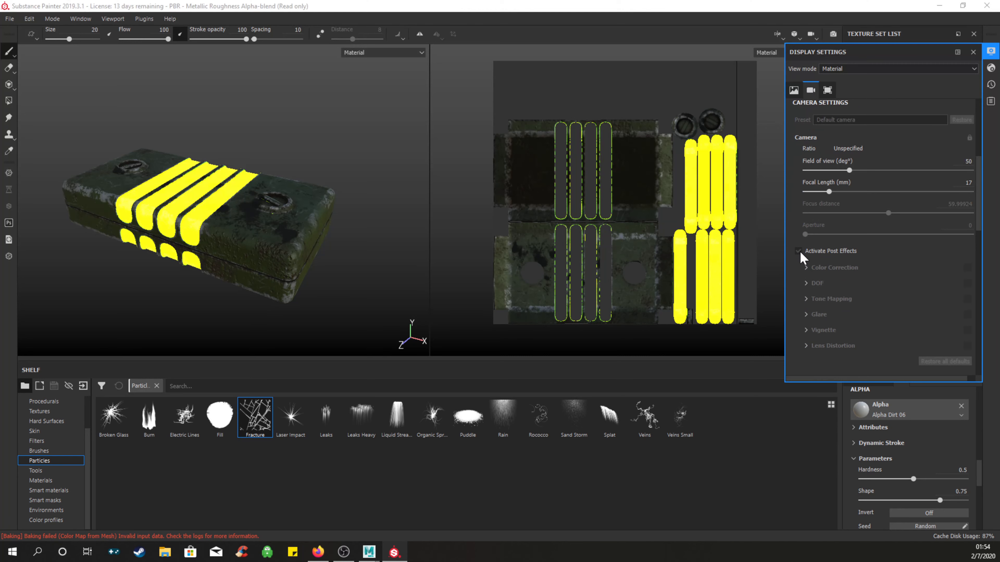
left_click(808, 314)
left_click(968, 315)
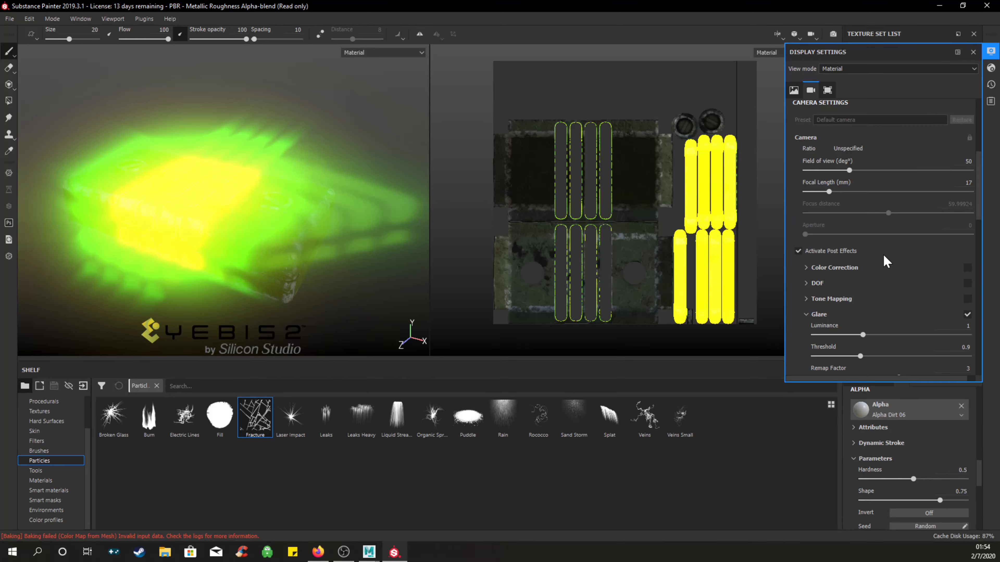
Set the main shader's Emissive Intensity to 4.46, comparing the stripes' glow against 3.82.
left_click(991, 68)
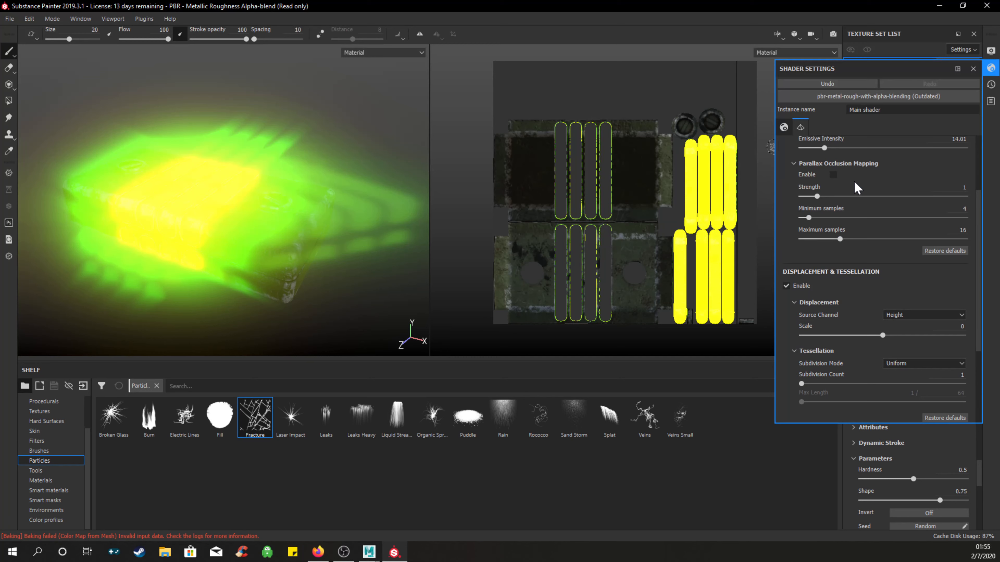
scroll(855, 188, "up", 1)
left_click_drag(824, 190, 808, 191)
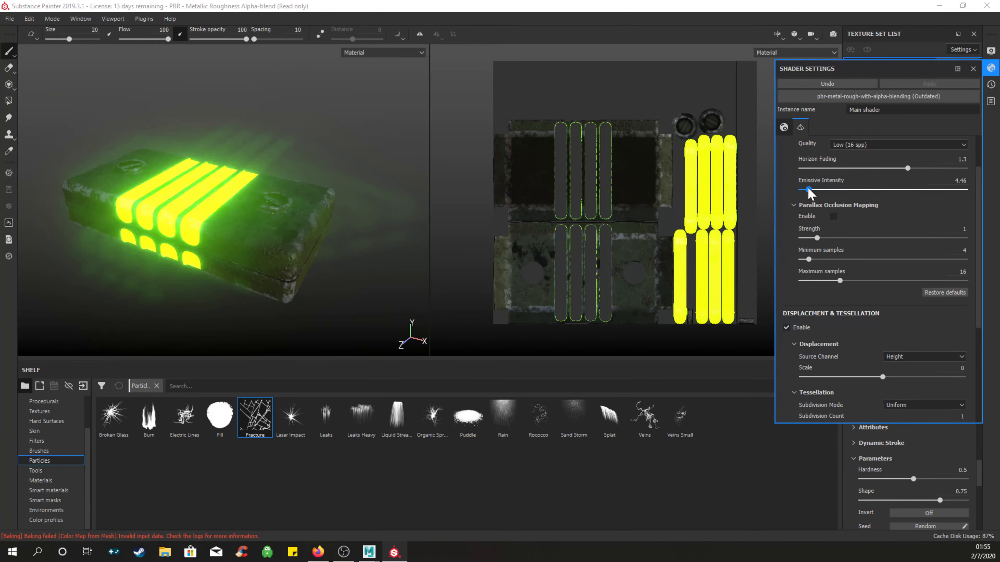
left_click_drag(221, 144, 267, 163, "alt")
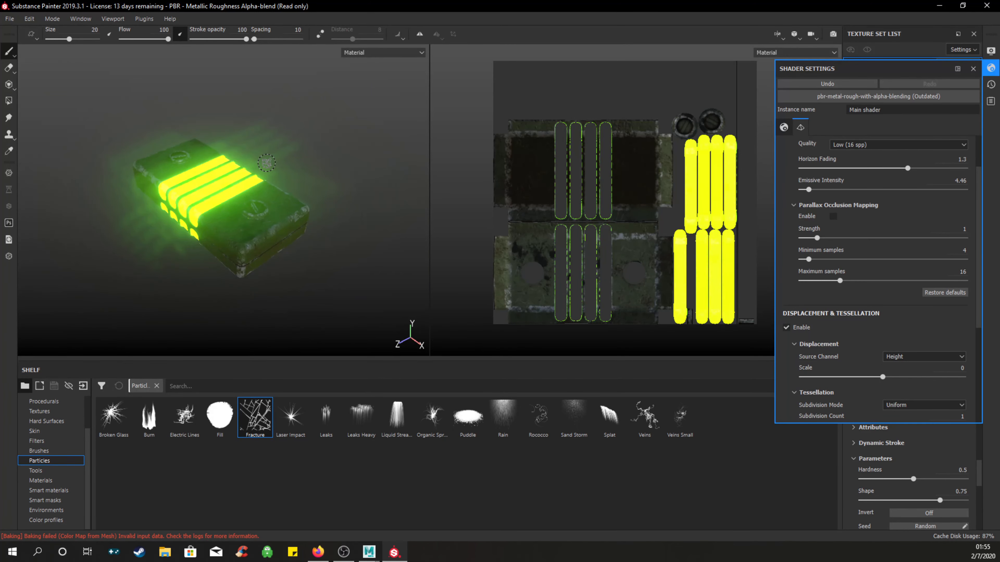
scroll(215, 202, "up", 3)
left_click_drag(215, 202, 288, 189, "alt")
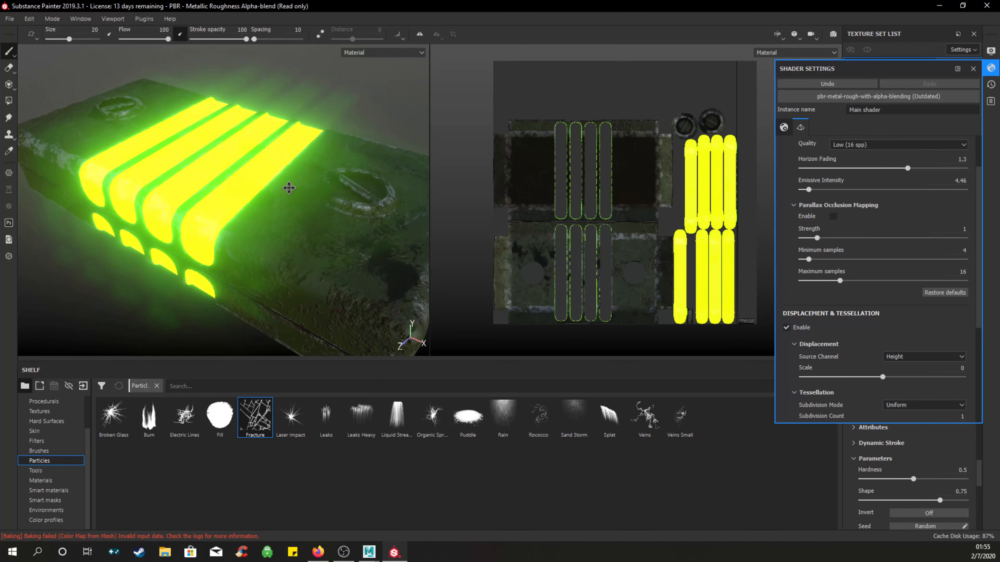
left_click_drag(808, 190, 807, 190)
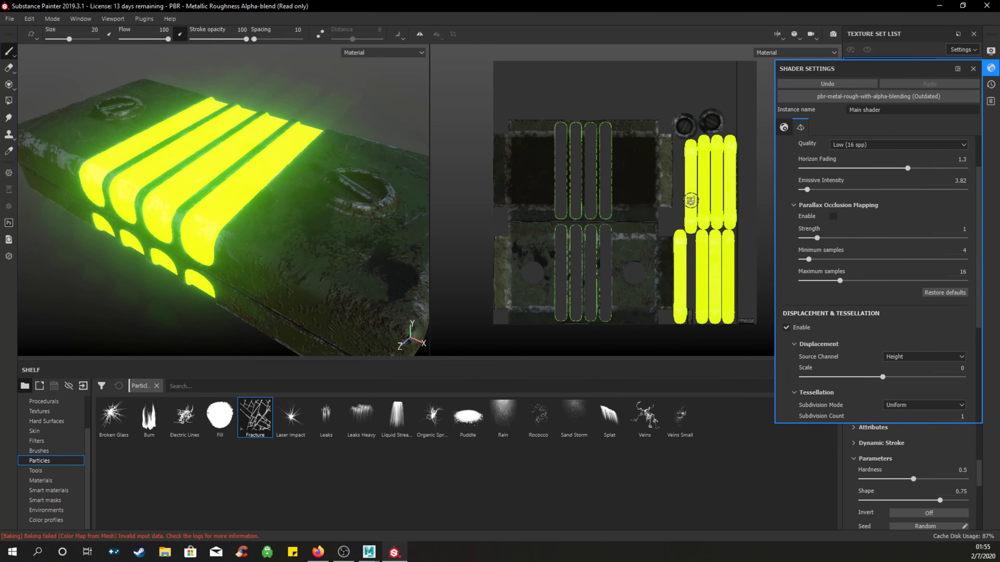
left_click_drag(810, 189, 809, 193)
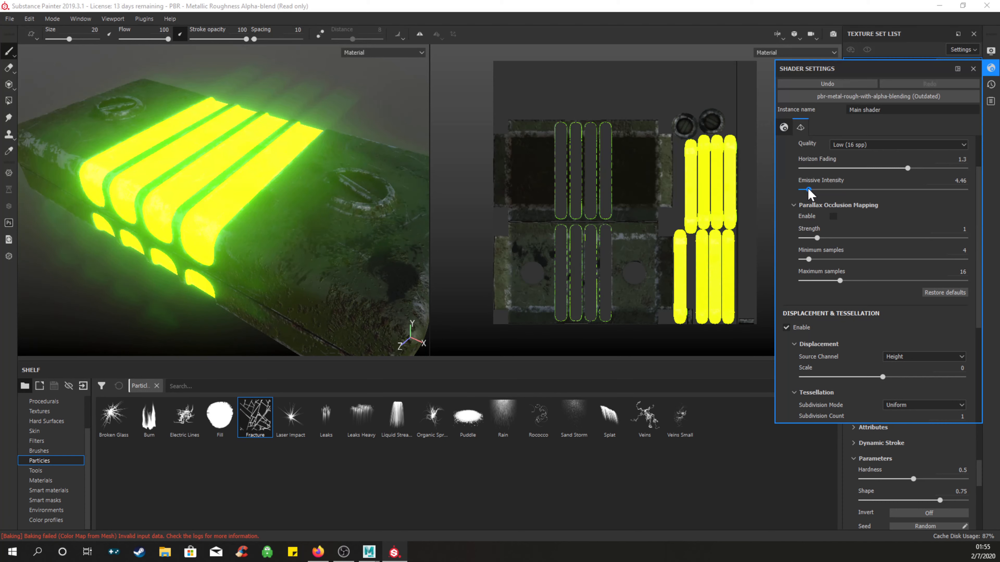
Set the Glare Luminance to 0.36, Threshold to 0.74 and Remap Factor to 2.48, and close the display settings.
left_click(991, 51)
scroll(873, 276, "down", 2)
left_click_drag(862, 294, 856, 315)
left_click_drag(901, 338, 888, 338)
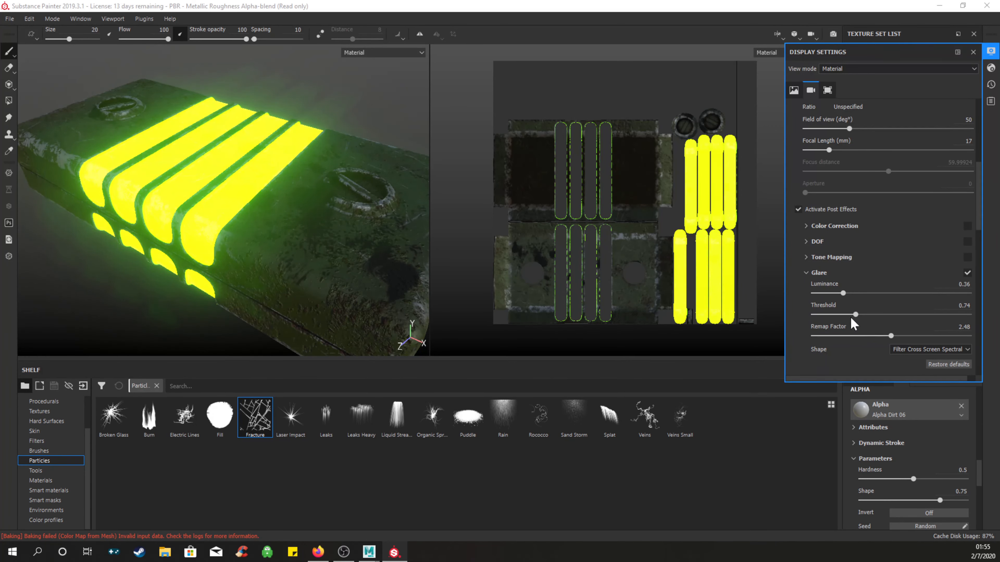
mouse_move(384, 117)
left_mouse_down("alt")
mouse_move(288, 128)
mouse_move(430, 92)
mouse_move(442, 53)
mouse_move(379, 114)
left_mouse_up("alt")
middle_click_drag(358, 167, 319, 138, "alt")
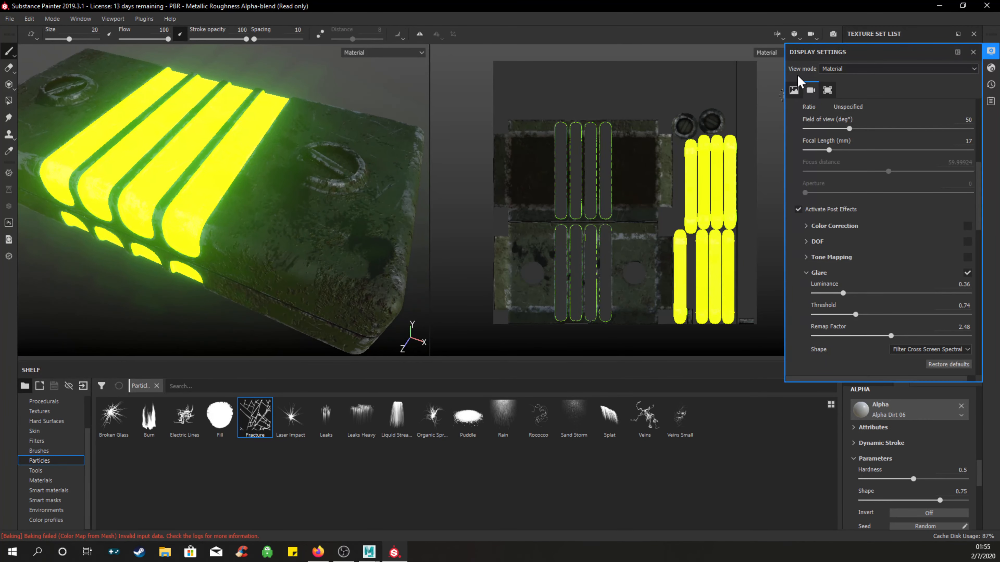
left_click(973, 52)
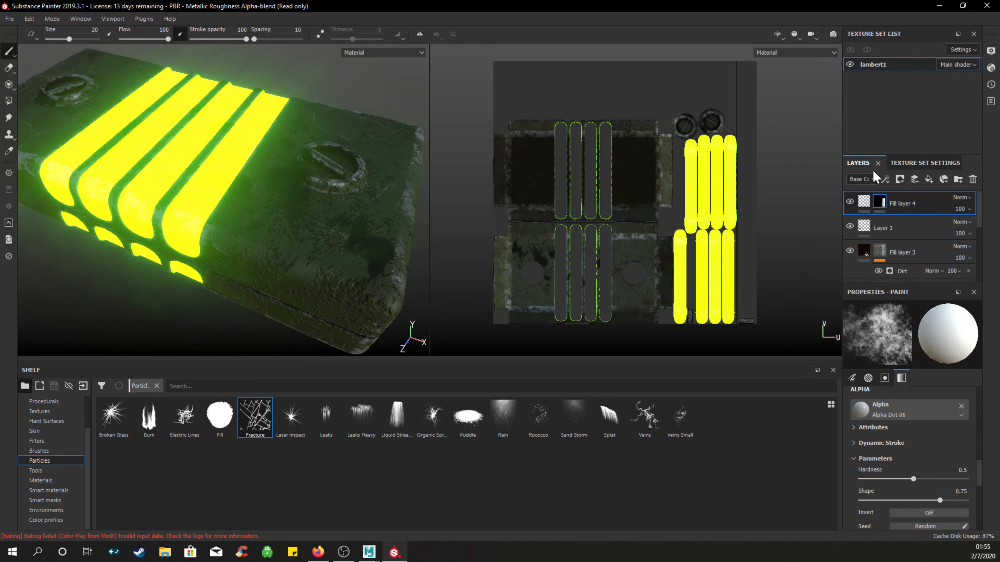
Change Fill layer 4's emissive color to a bright azure blue so the stripes on the case glow blue.
left_click(868, 202)
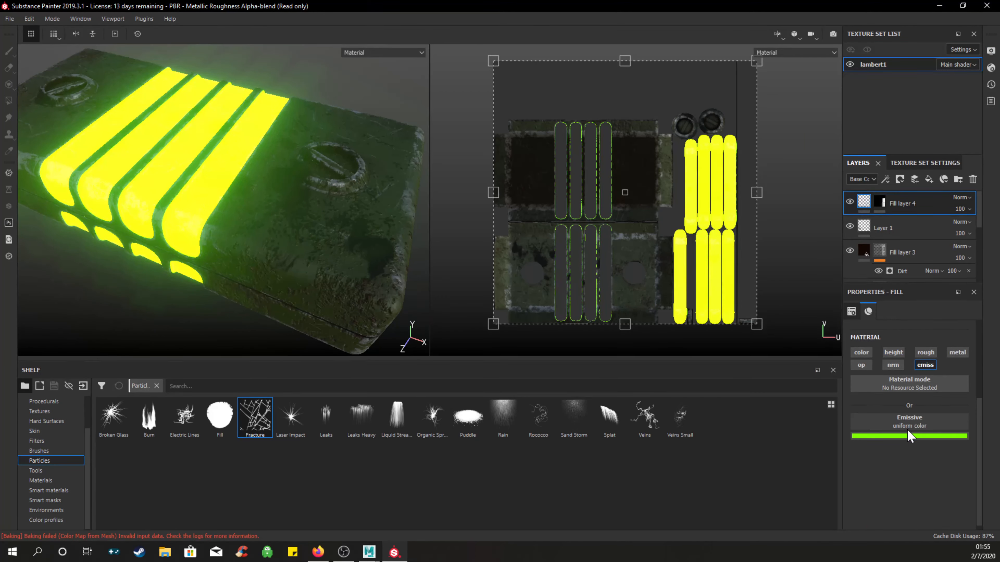
left_click(908, 437)
mouse_move(915, 358)
left_mouse_down()
mouse_move(933, 355)
mouse_move(945, 377)
mouse_move(946, 354)
mouse_move(929, 328)
mouse_move(976, 296)
left_mouse_up()
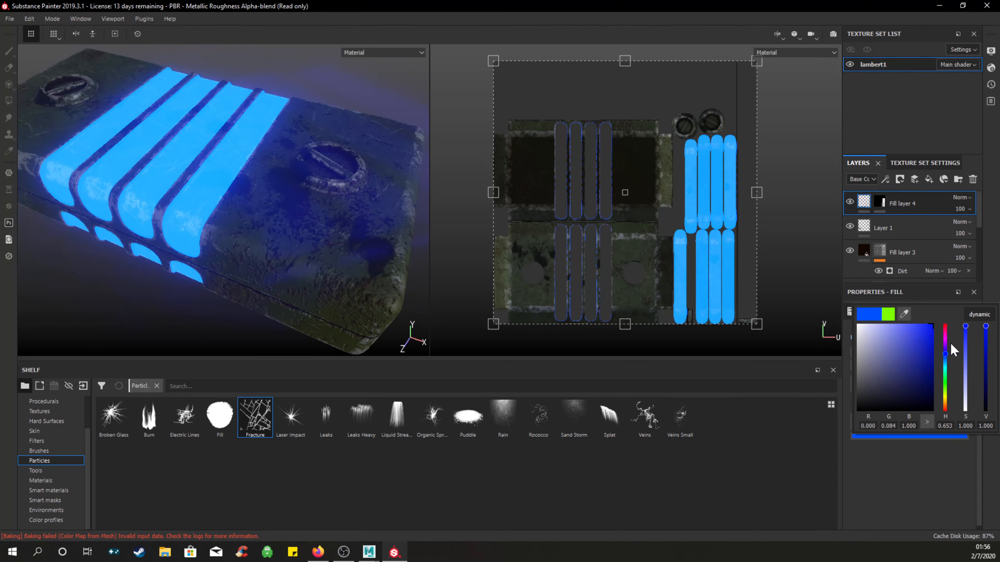
mouse_move(947, 343)
left_mouse_down()
mouse_move(946, 324)
mouse_move(946, 367)
mouse_move(945, 357)
left_mouse_up()
left_click(117, 199)
left_click_drag(174, 242, 242, 221, "alt")
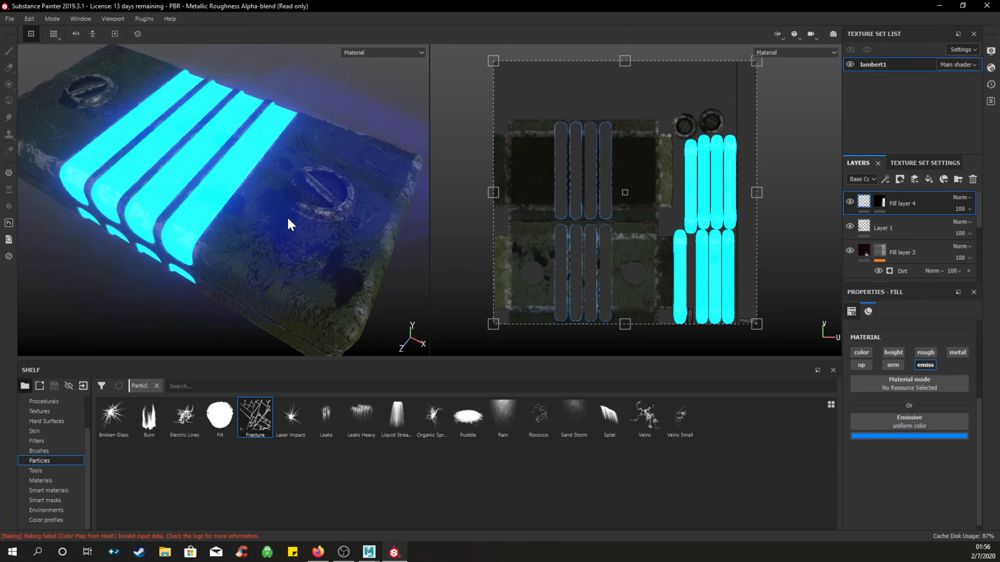
Add the Bronze Armor smart material to the layer stack and place it between Fill layer 2 and Fill layer 1.
scroll(288, 219, "up", 5)
middle_click_drag(345, 200, 262, 221, "alt")
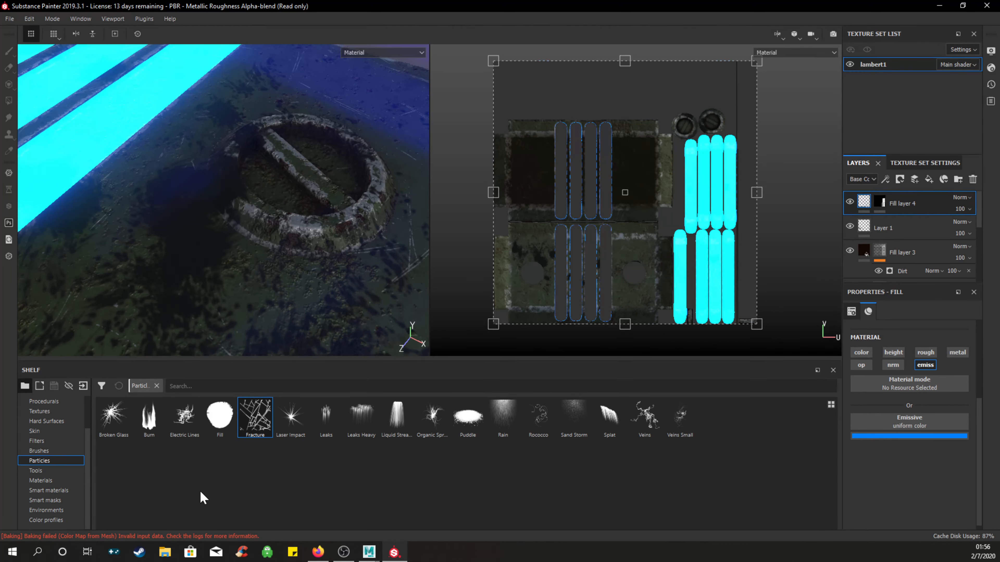
left_click(54, 491)
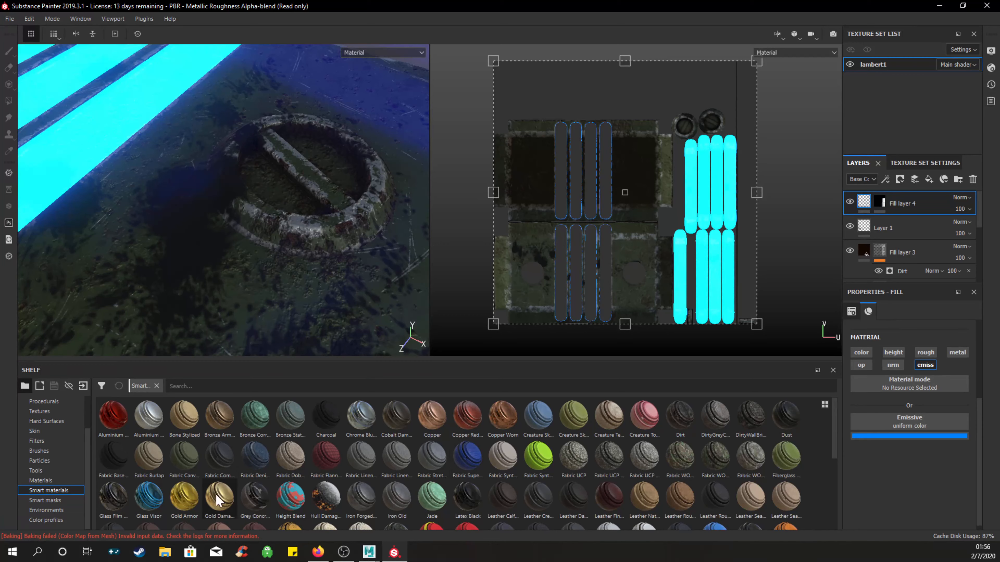
scroll(252, 494, "down", 3)
scroll(256, 477, "up", 3)
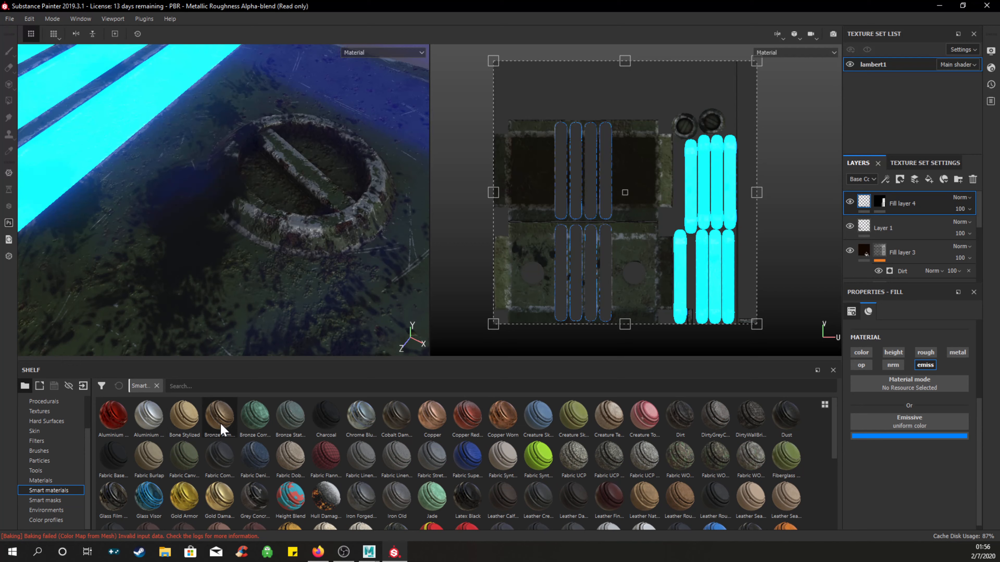
mouse_move(222, 429)
left_click_drag(222, 427, 911, 192)
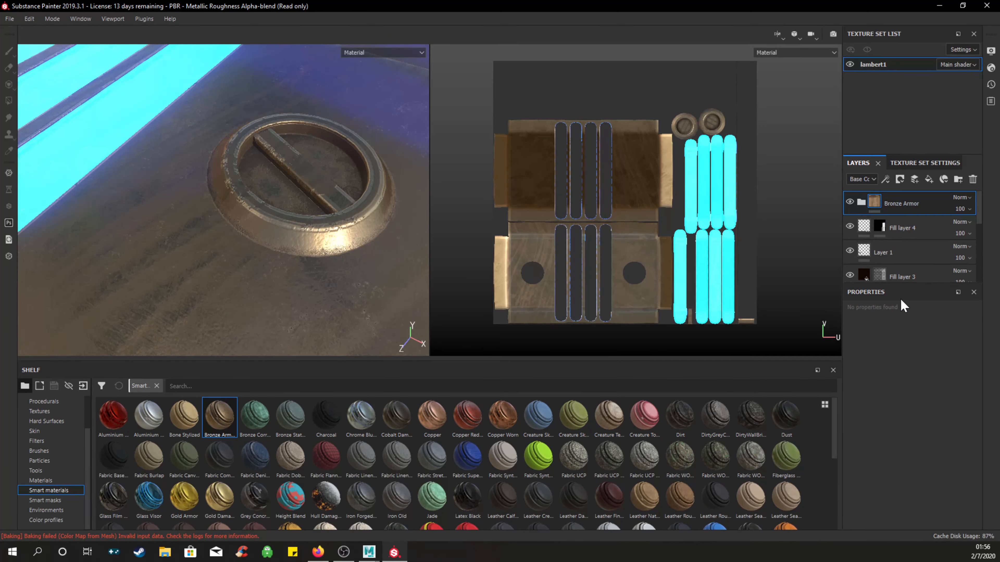
left_click_drag(921, 282, 915, 475)
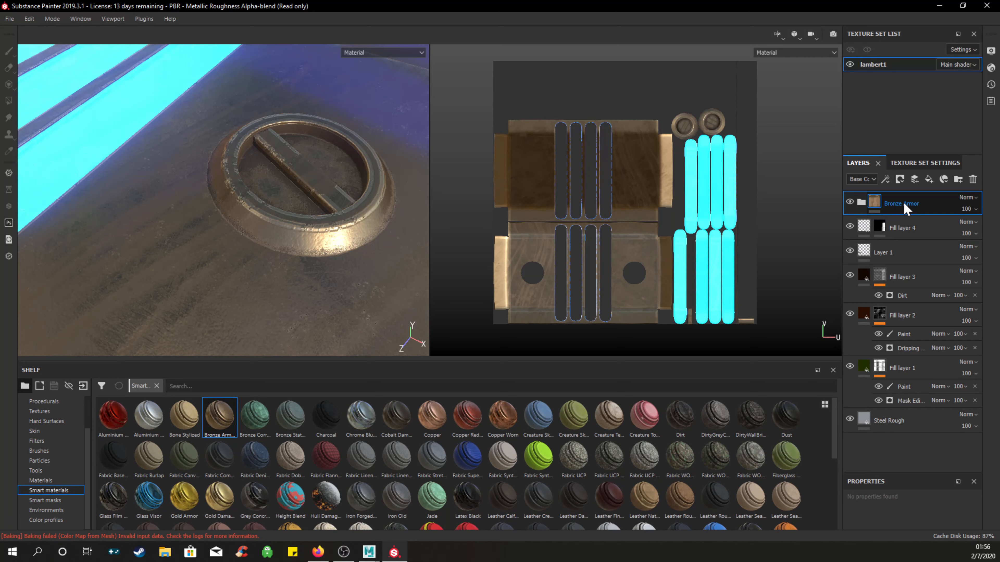
left_click_drag(906, 208, 887, 353)
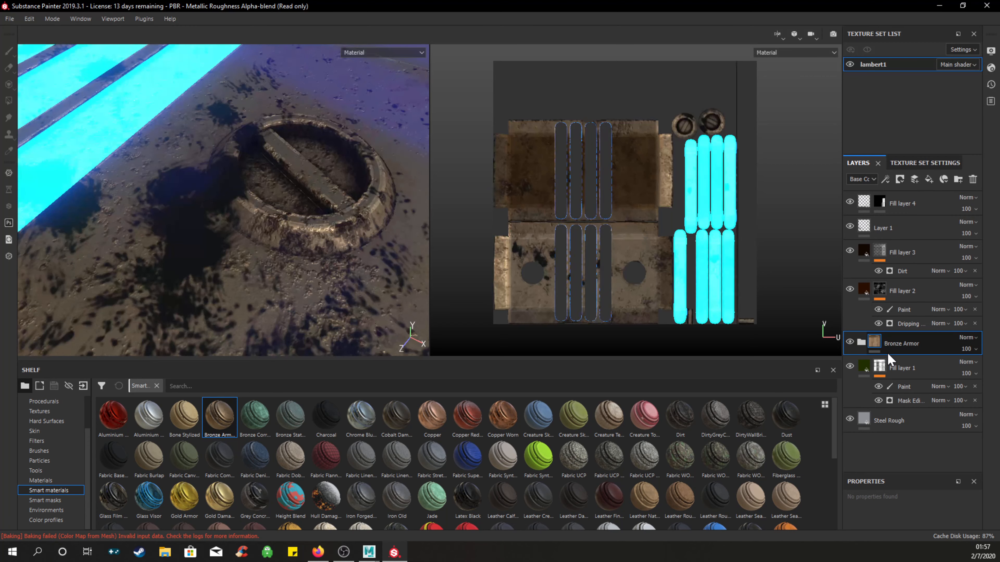
Add a black mask to the Bronze Armor folder and polygon-fill the round latches on the case in white.
right_click(875, 342)
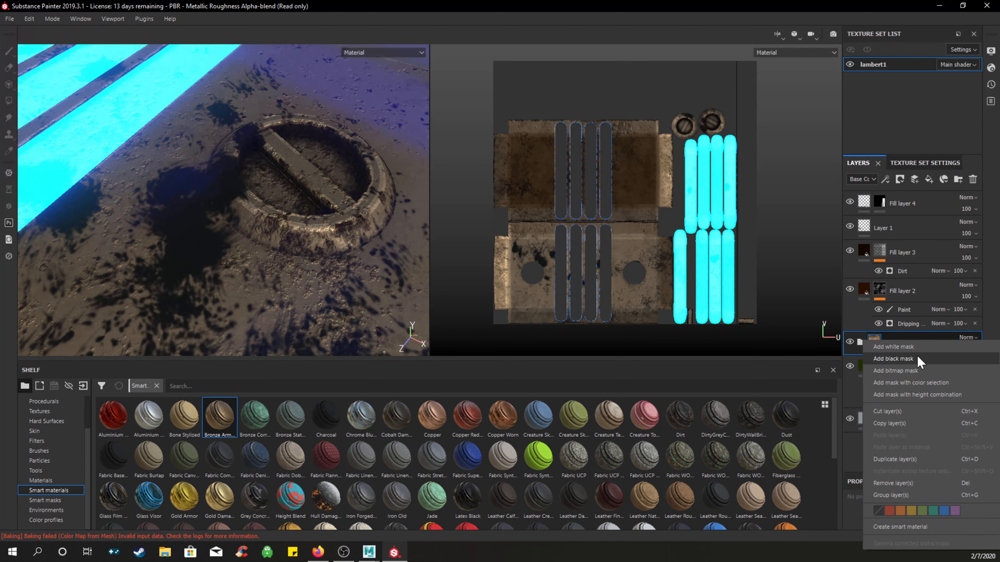
left_click(893, 359)
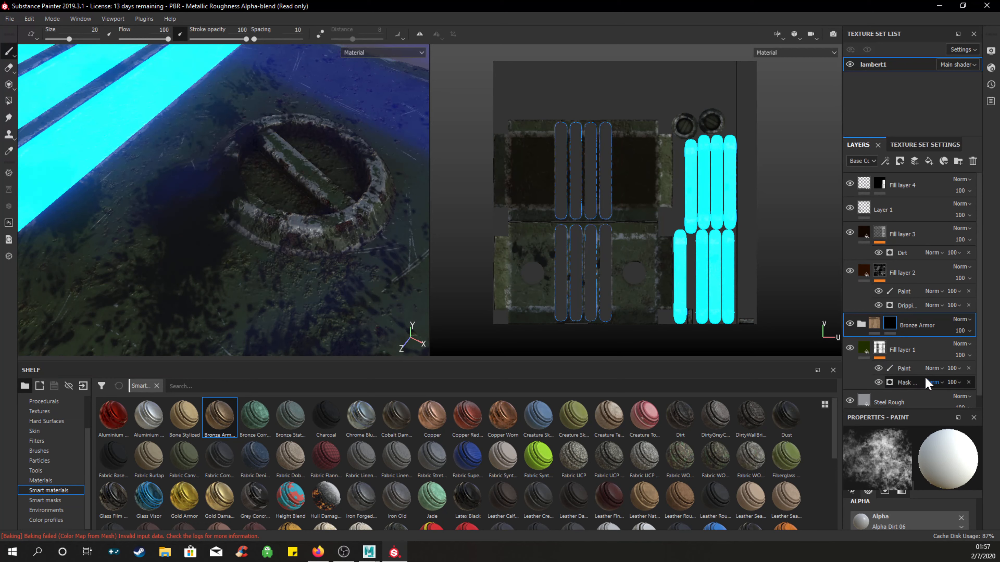
scroll(926, 384, "down", 1)
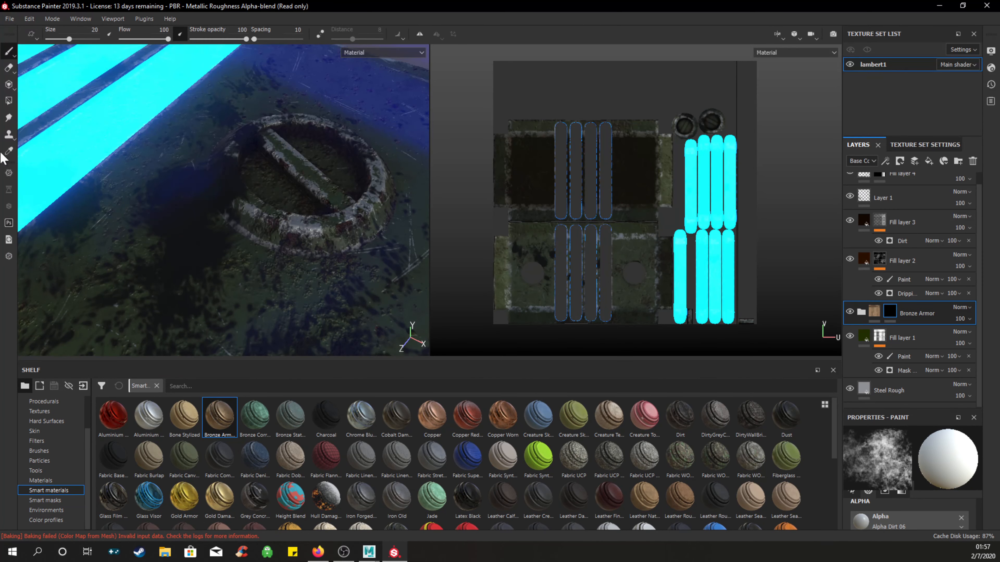
left_click(9, 101)
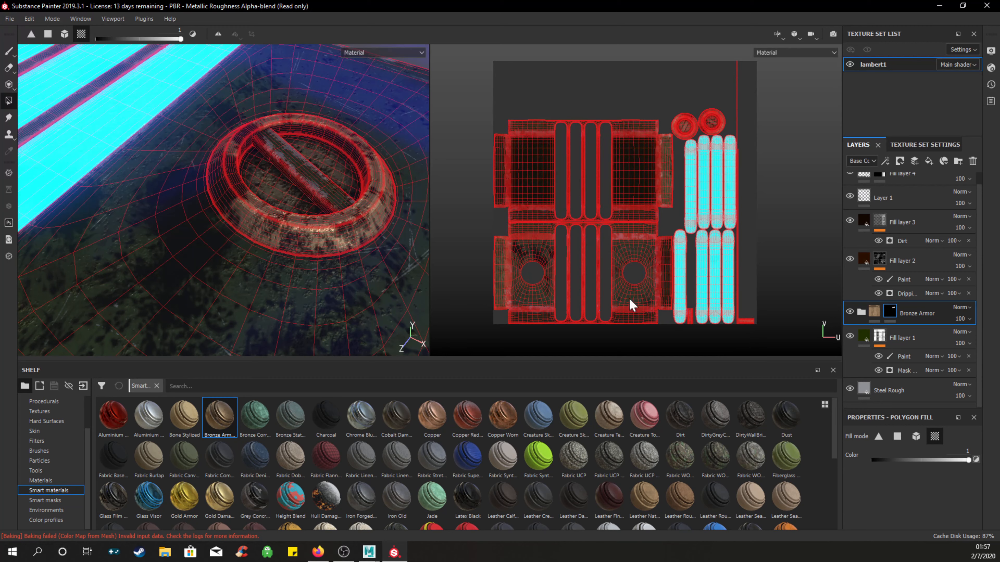
left_click(7, 52)
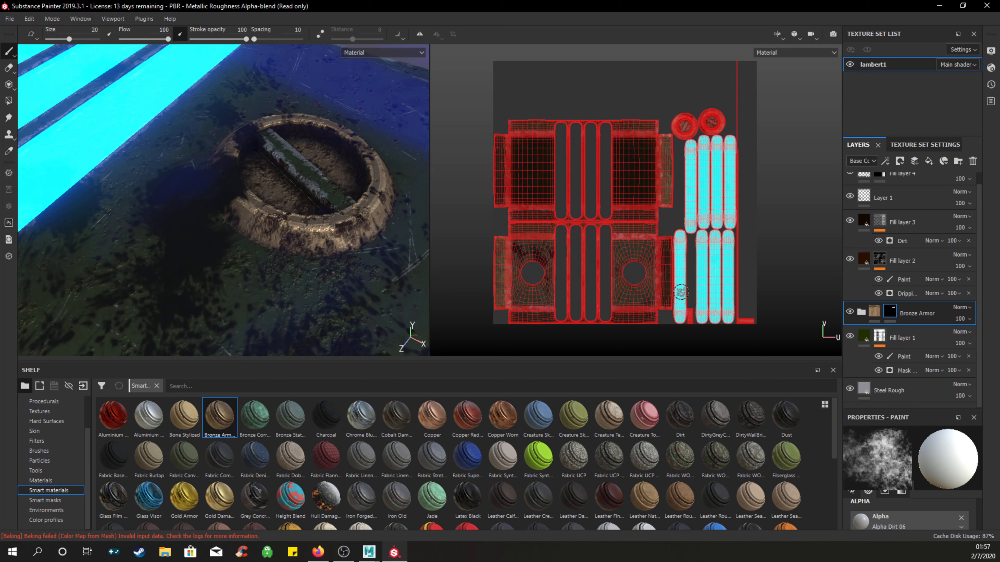
left_click(10, 101)
left_click(330, 201)
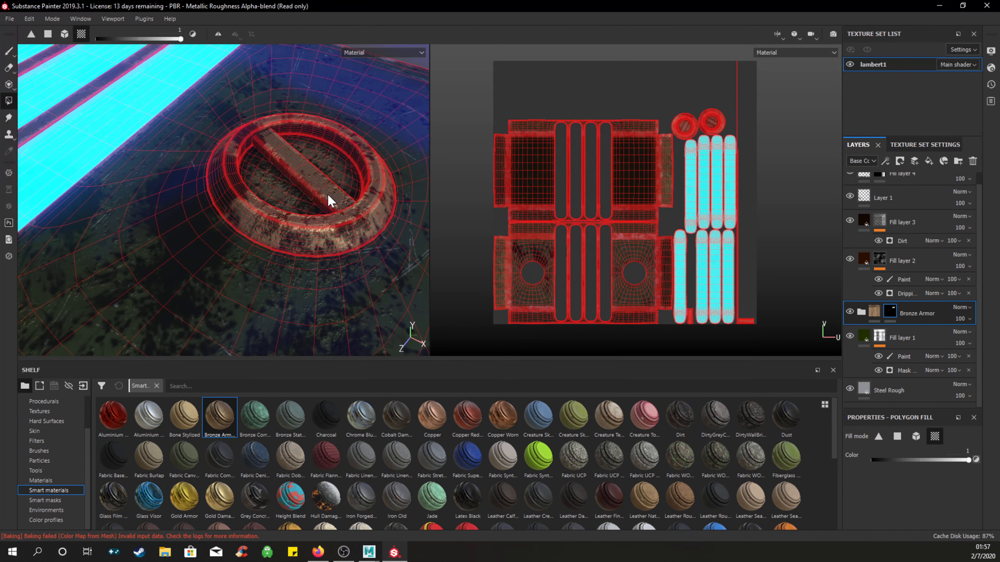
left_click_drag(185, 172, 229, 150, "alt")
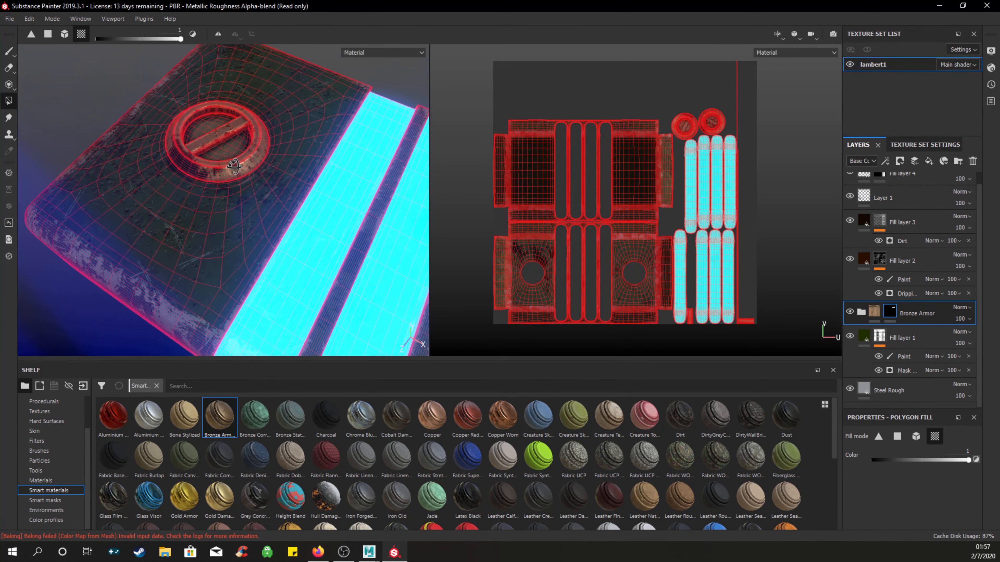
Examine the bronze latches and the rest of the case from several angles with the mesh wireframe hidden.
left_click(9, 51)
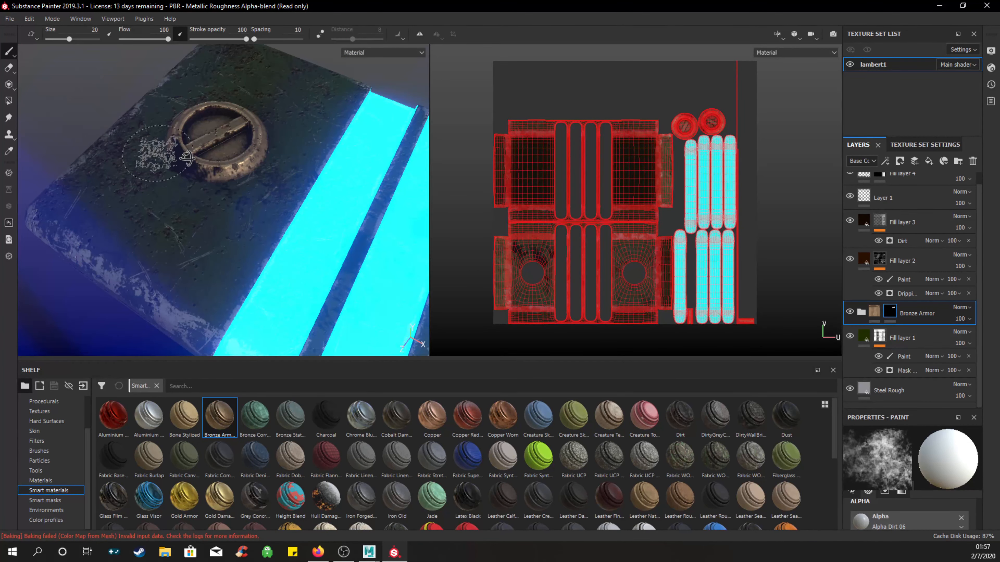
left_click_drag(165, 153, 229, 149, "alt")
scroll(341, 147, "up", 3)
scroll(341, 147, "down", 5)
middle_click_drag(341, 146, 179, 134, "alt")
left_click_drag(180, 134, 277, 159, "alt")
middle_click_drag(292, 173, 281, 138, "alt")
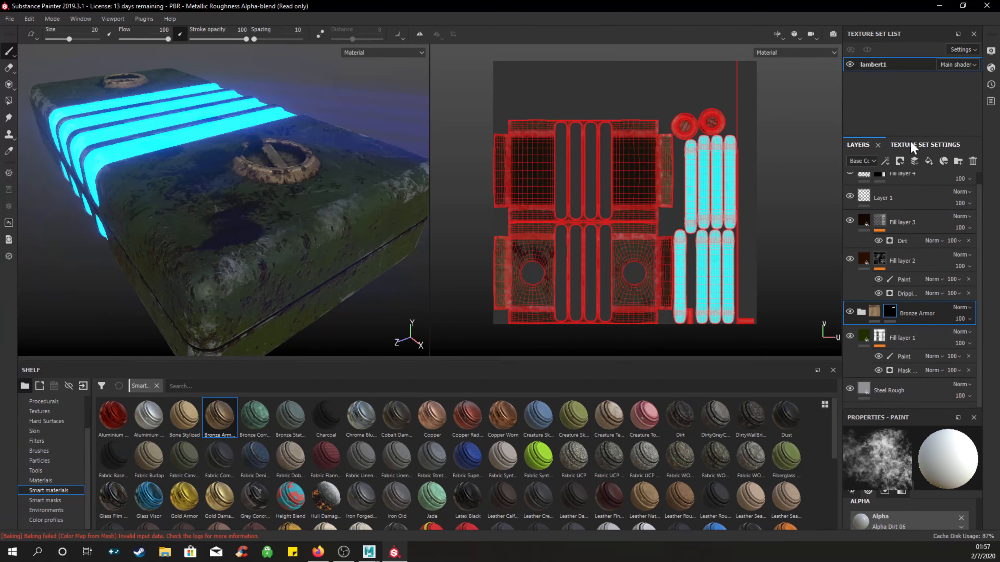
Add a new paint layer and place it between Fill layer 2 and the Bronze Armor folder.
scroll(890, 179, "up", 1)
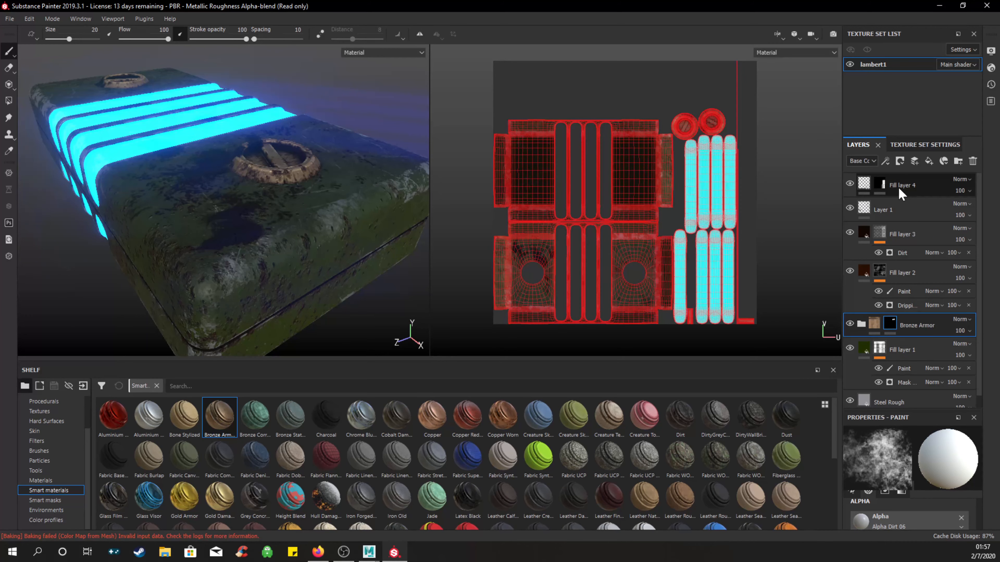
left_click(885, 182)
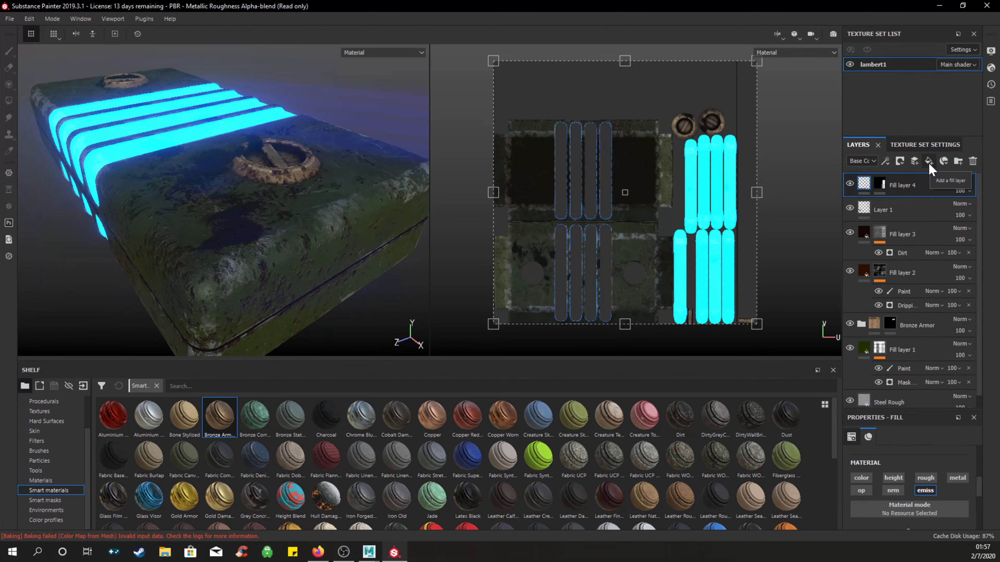
left_click(914, 162)
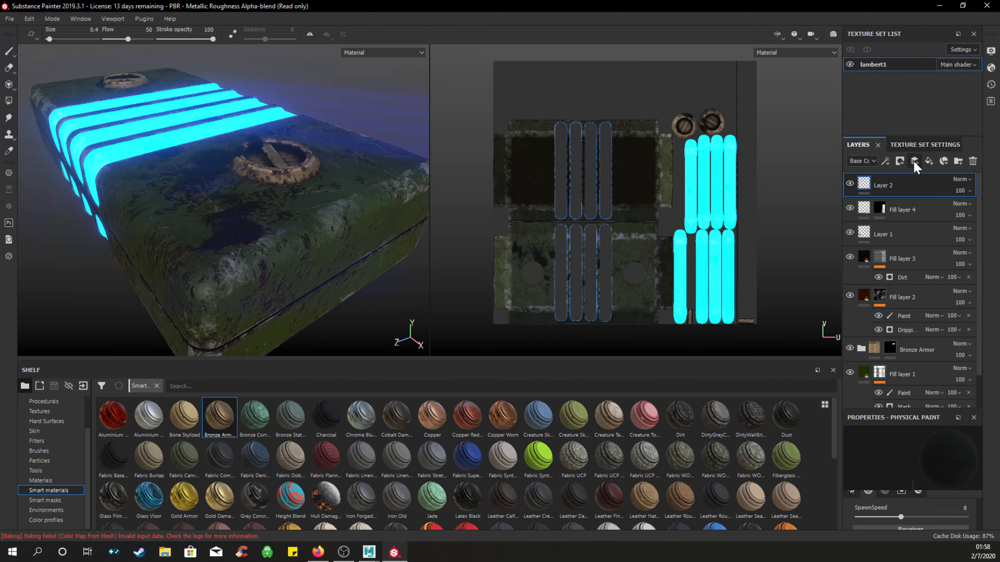
scroll(920, 231, "down", 2)
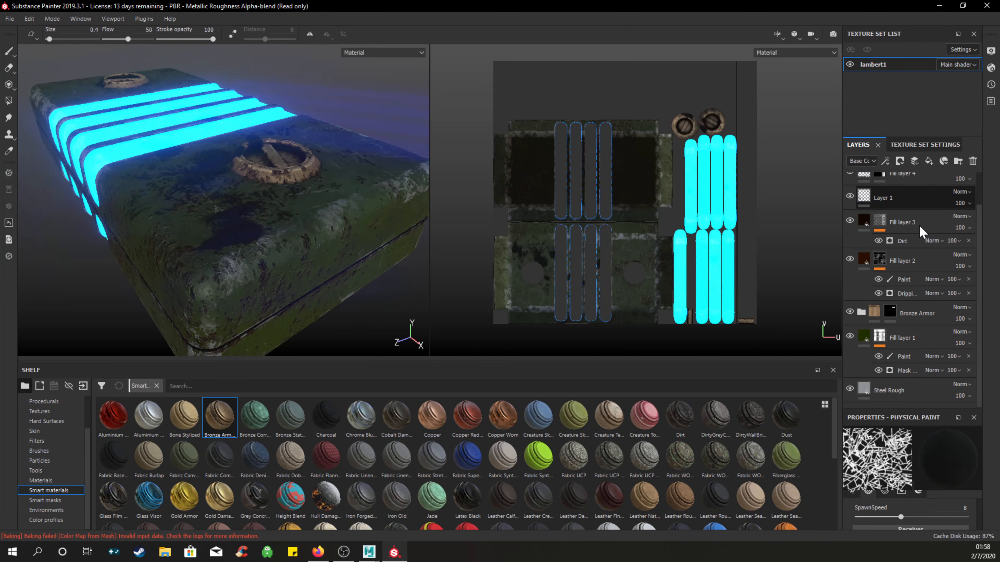
scroll(920, 231, "up", 2)
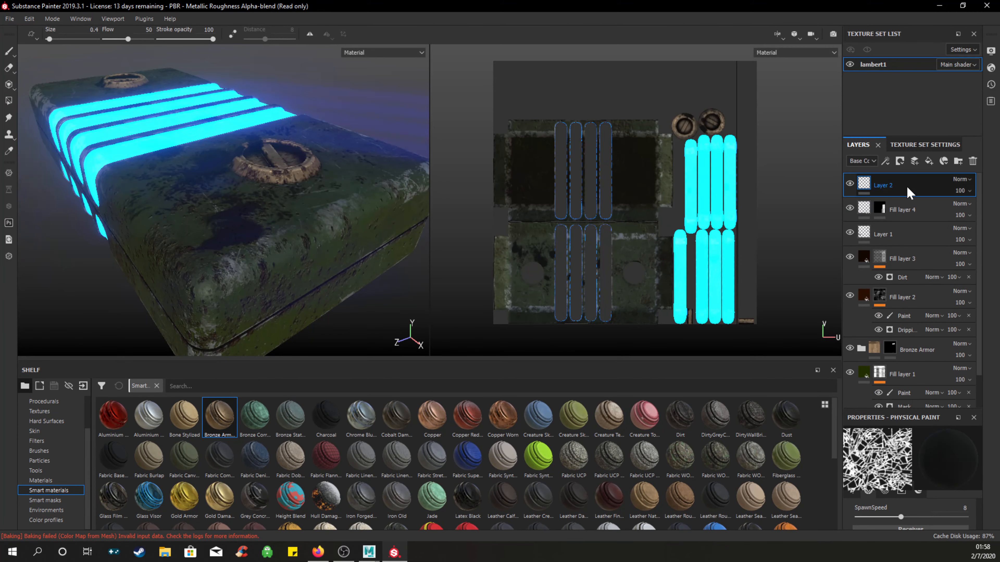
left_click_drag(906, 185, 899, 339)
scroll(907, 338, "down", 1)
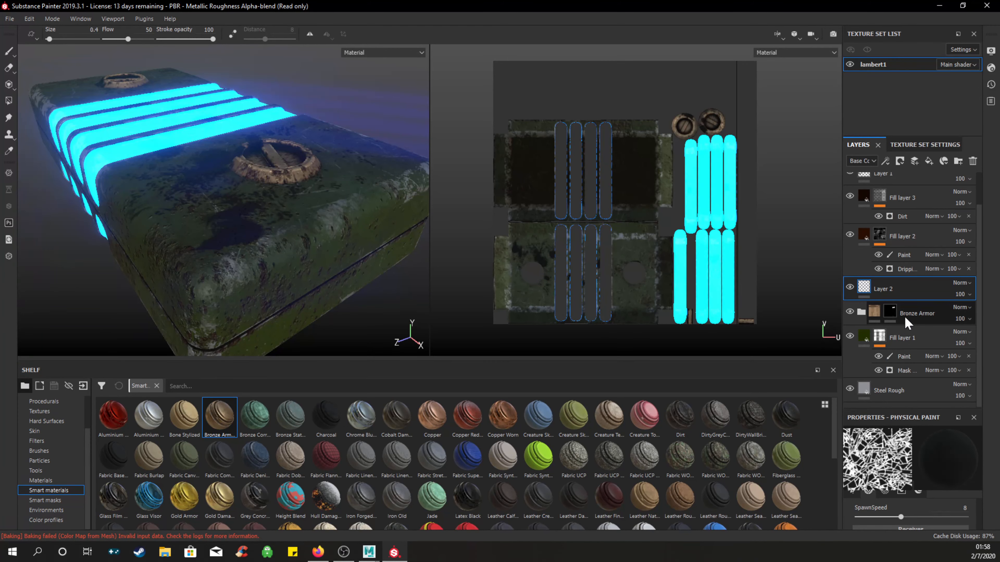
Choose the Basic Hard brush for painting on Layer 2, with the long side of the case in view.
left_click_drag(205, 187, 275, 185, "alt")
middle_click_drag(276, 185, 319, 131, "alt")
left_click_drag(318, 131, 232, 184, "alt")
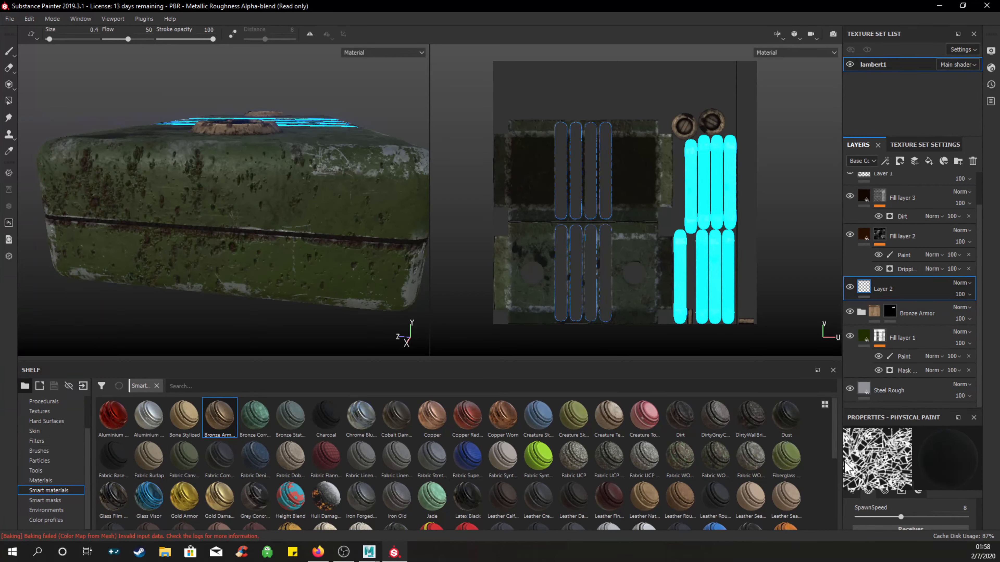
left_click(60, 451)
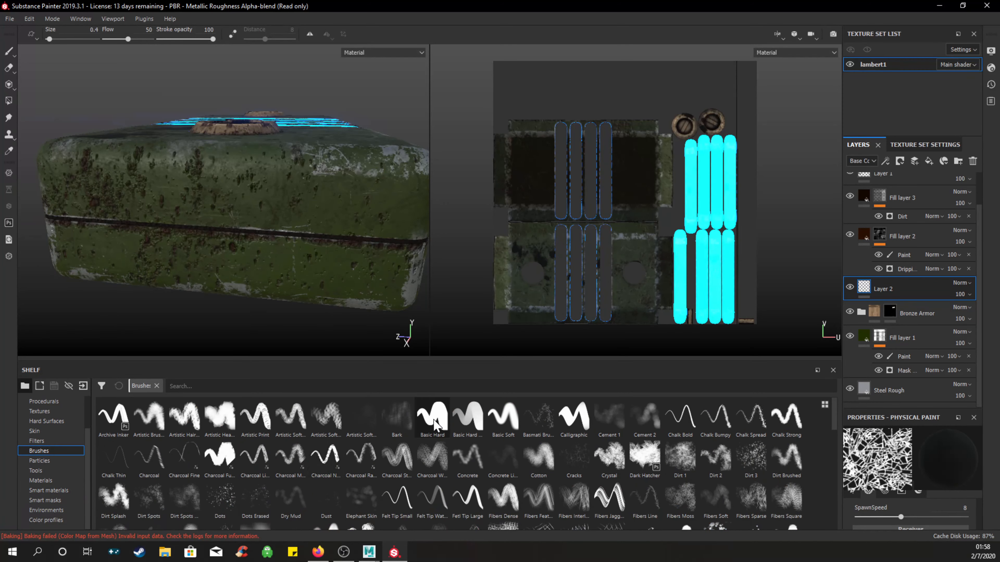
left_click(439, 425)
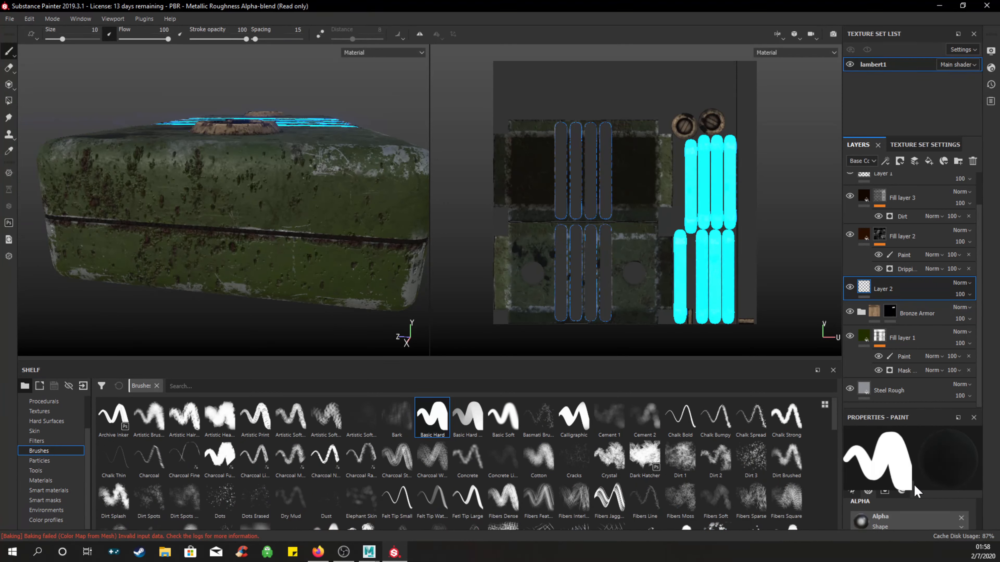
Turn off the brush's normal and metallic channels, leaving color, height and roughness active.
scroll(914, 496, "down", 2)
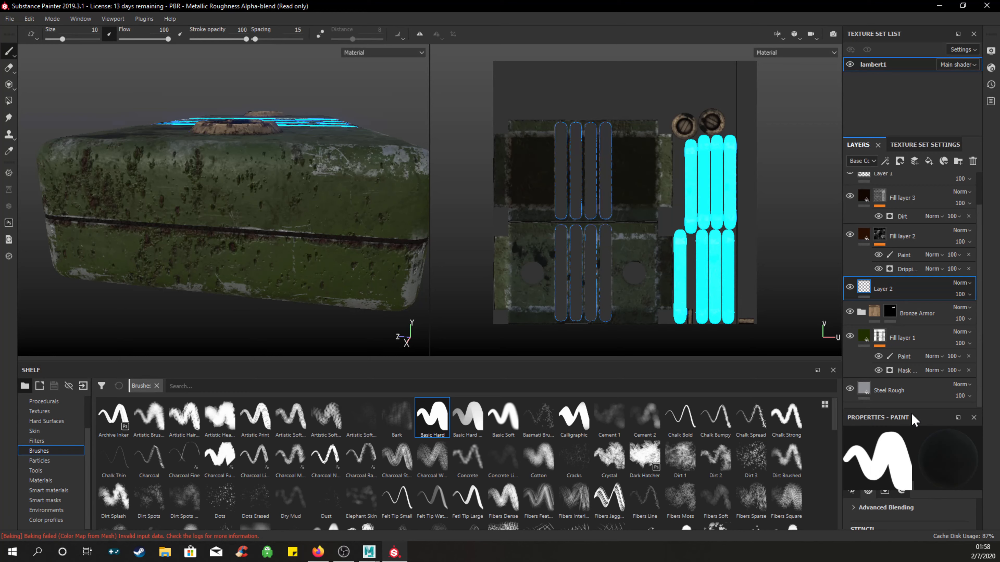
left_click_drag(915, 409, 933, 306)
scroll(935, 475, "down", 2)
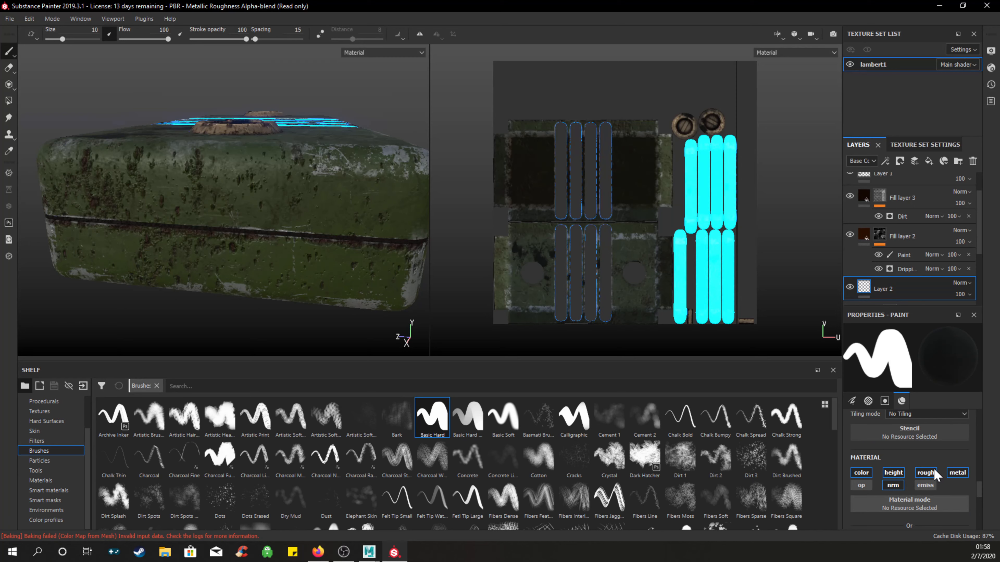
scroll(935, 469, "down", 2)
scroll(930, 459, "up", 2)
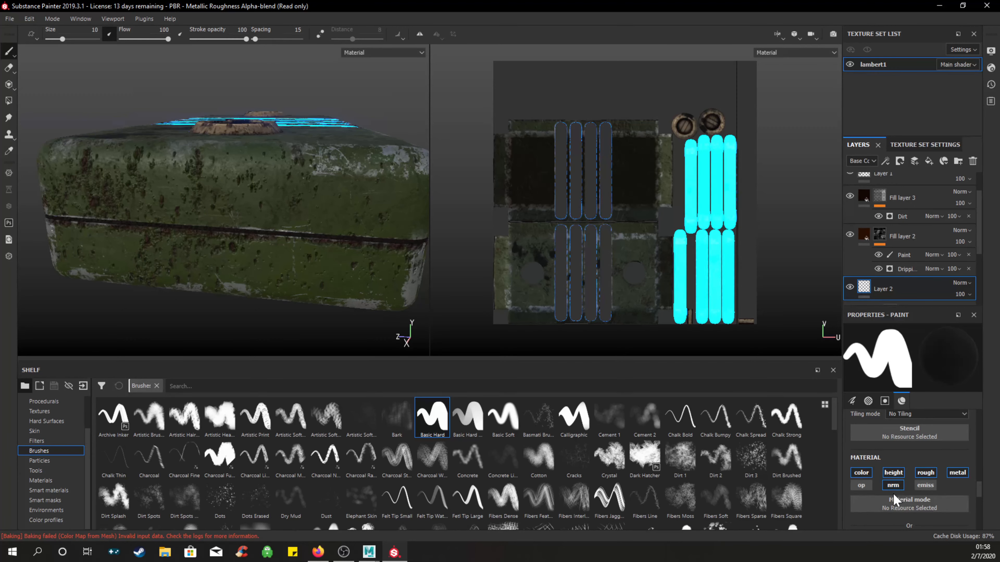
left_click(892, 487)
left_click(958, 473)
left_click(892, 475)
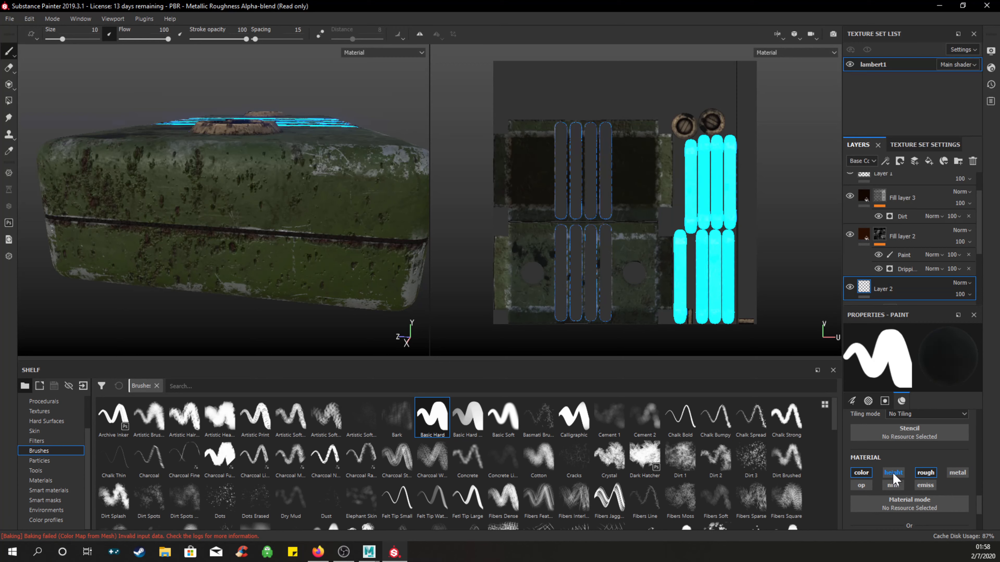
Set the brush's base color to yellow with roughness 0.5121, and assign the Font Black alpha found by searching the shelf for FONT.
scroll(915, 486, "down", 5)
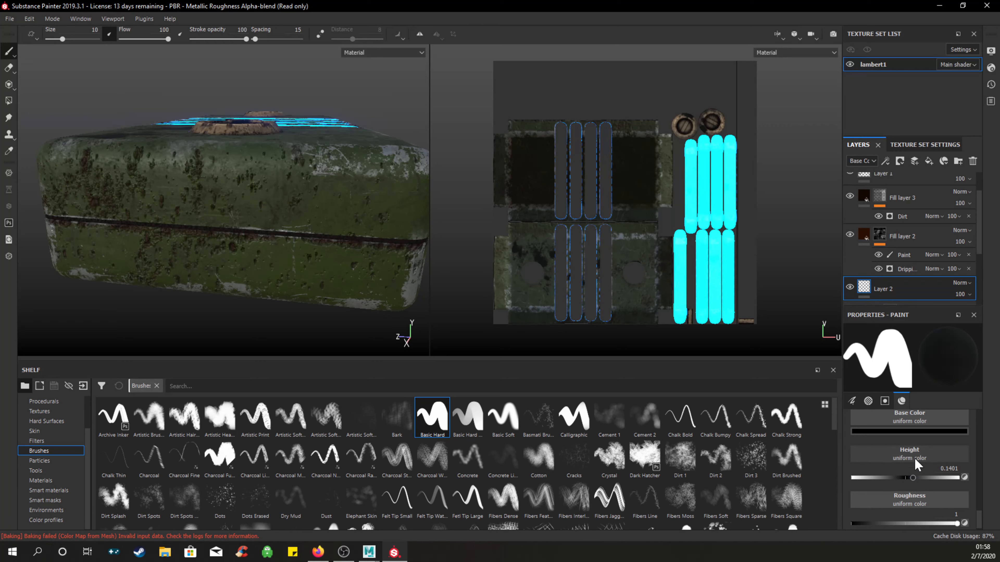
scroll(907, 454, "up", 2)
left_click(896, 472)
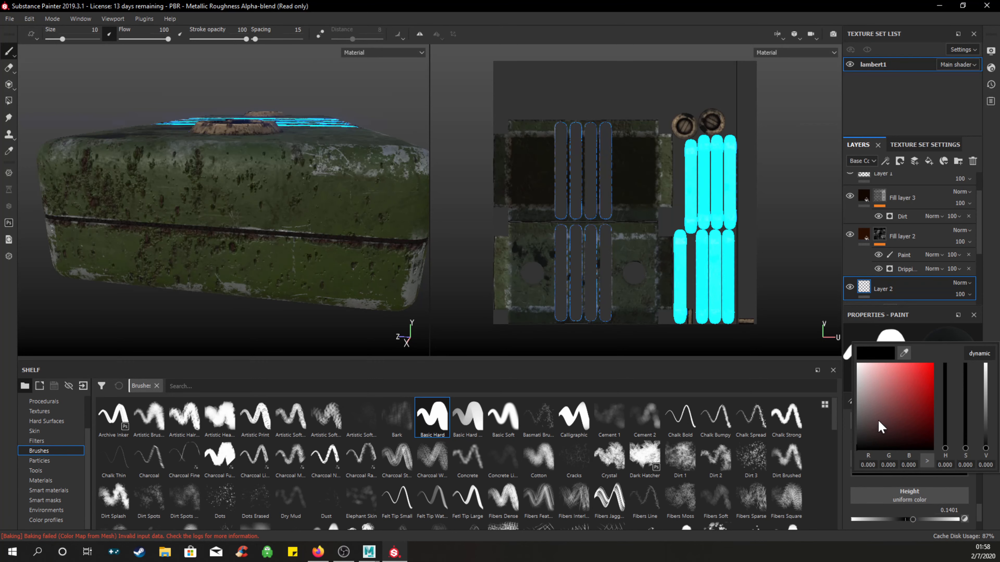
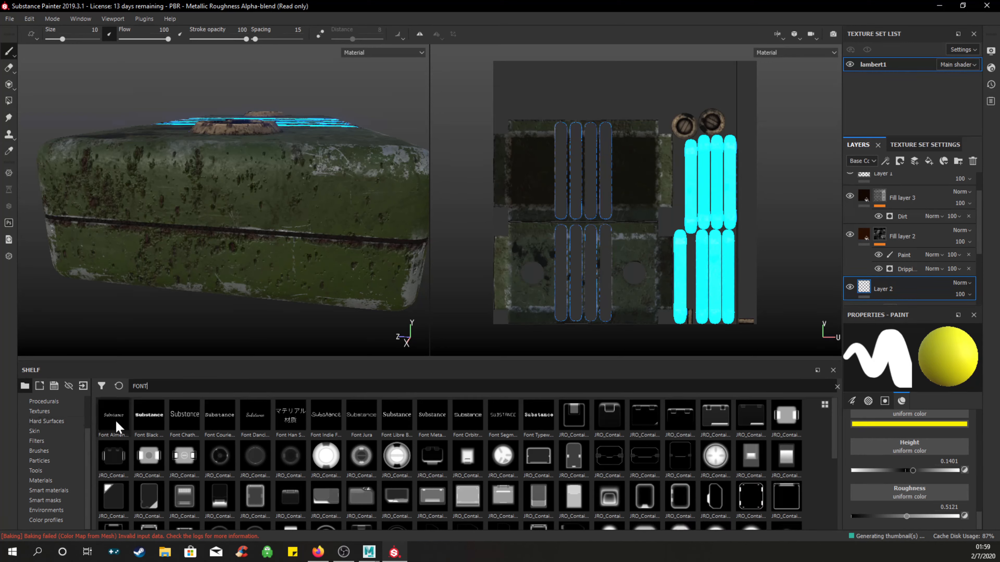
left_click(155, 413)
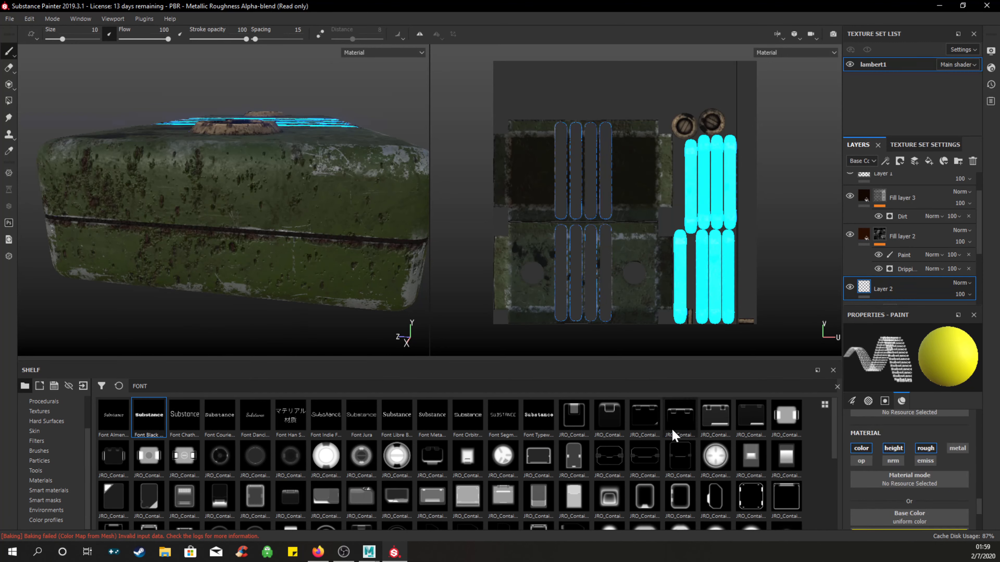
Set the text of the Font Black Ops One alpha to NAVY USE ONLY.
scroll(931, 483, "down", 3)
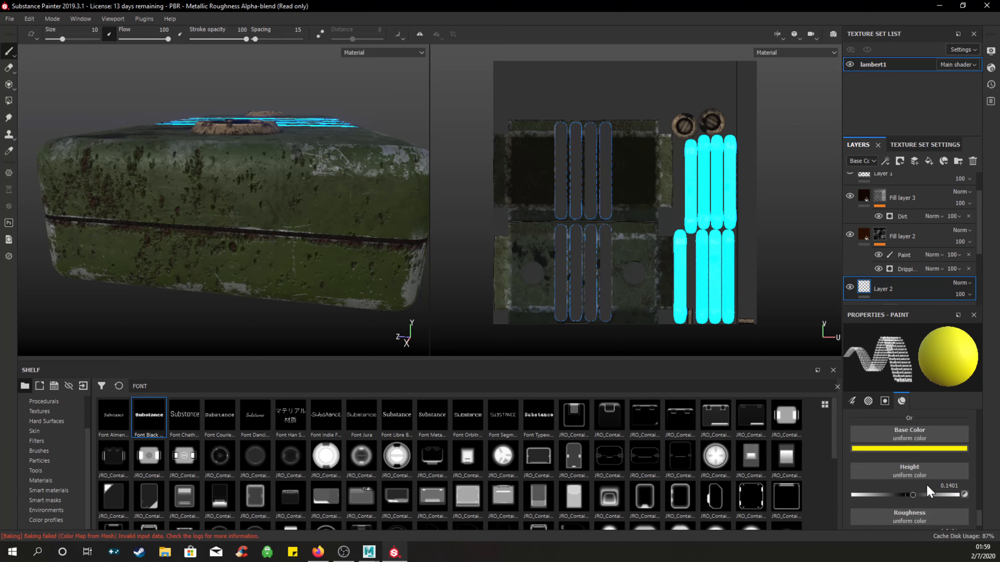
scroll(928, 491, "down", 6)
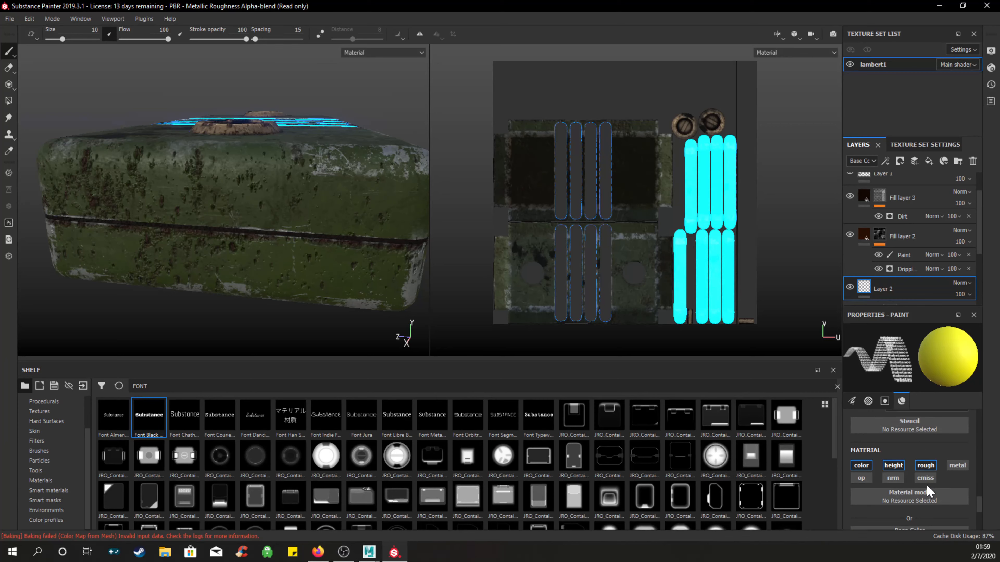
scroll(927, 491, "up", 4)
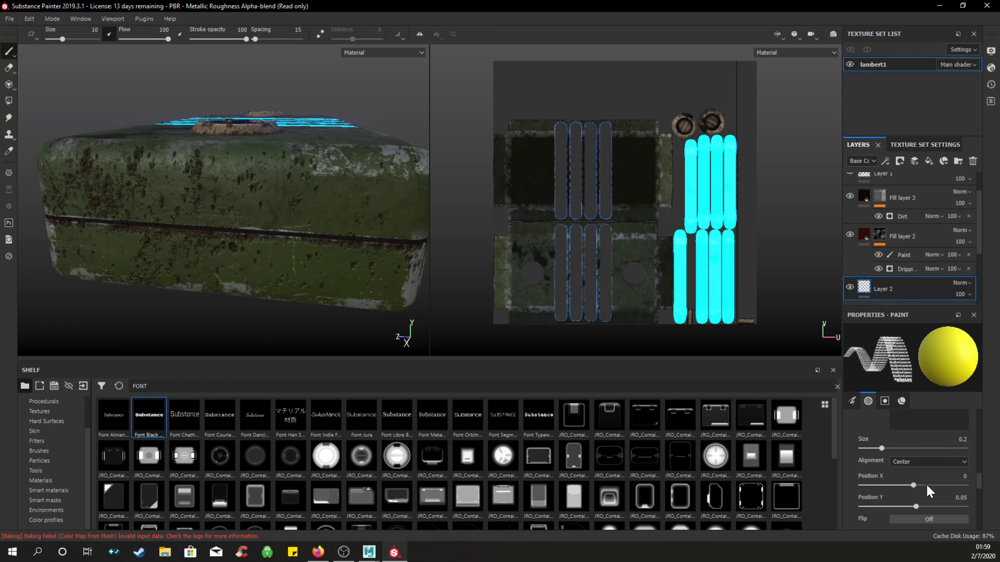
scroll(928, 491, "up", 1)
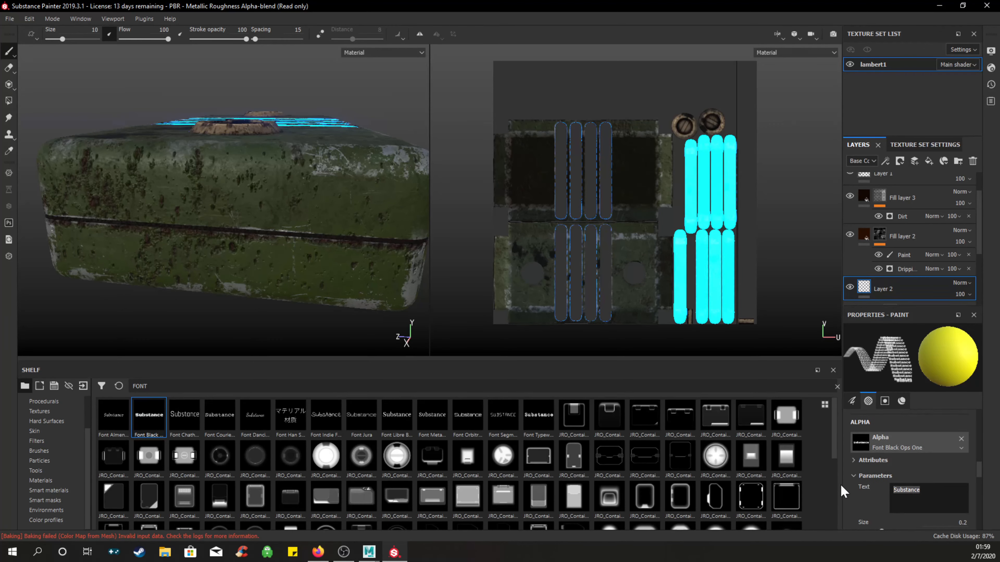
type("mI")
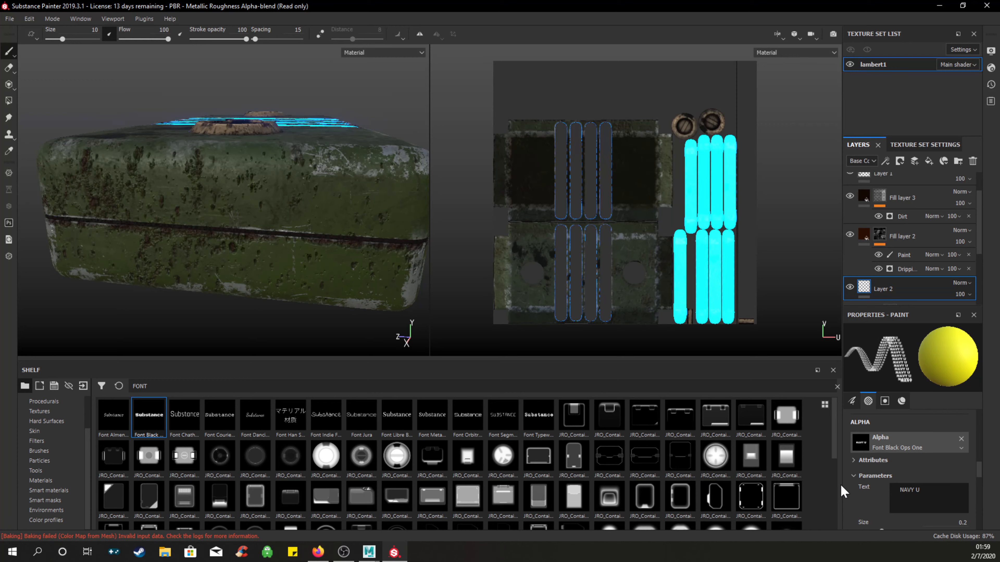
type("SE ONLY")
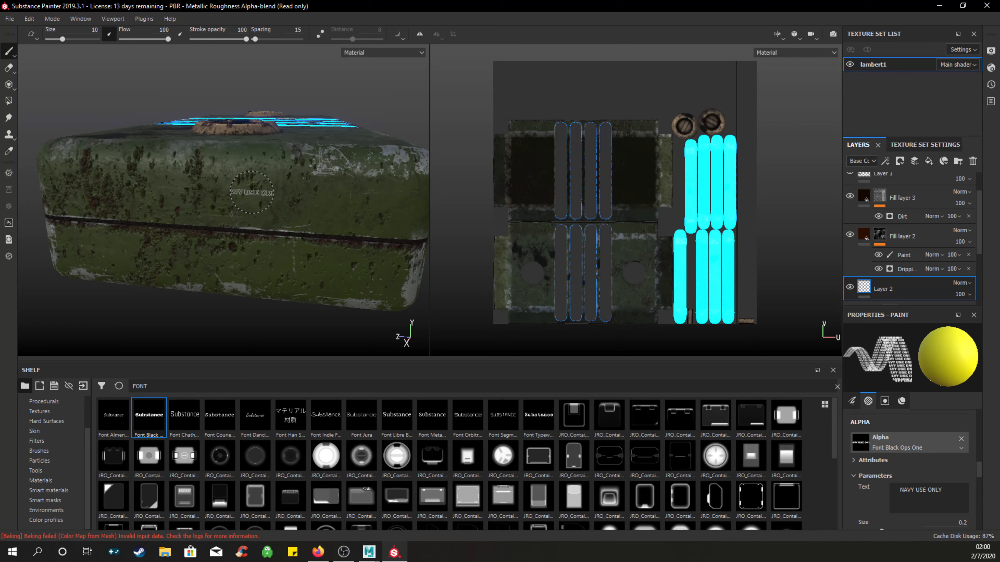
Enlarge the brush to 69.8, set the alpha's text size to 0.13, and stamp NAVY USE ONLY on the upper half of the case's side.
right_click_drag(252, 192, 378, 192, "ctrl")
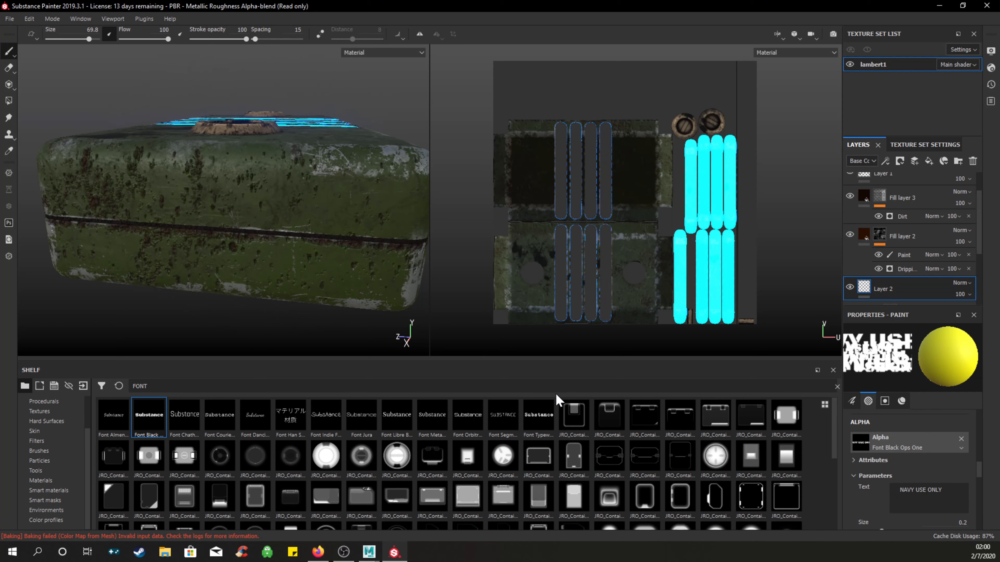
scroll(849, 444, "down", 5)
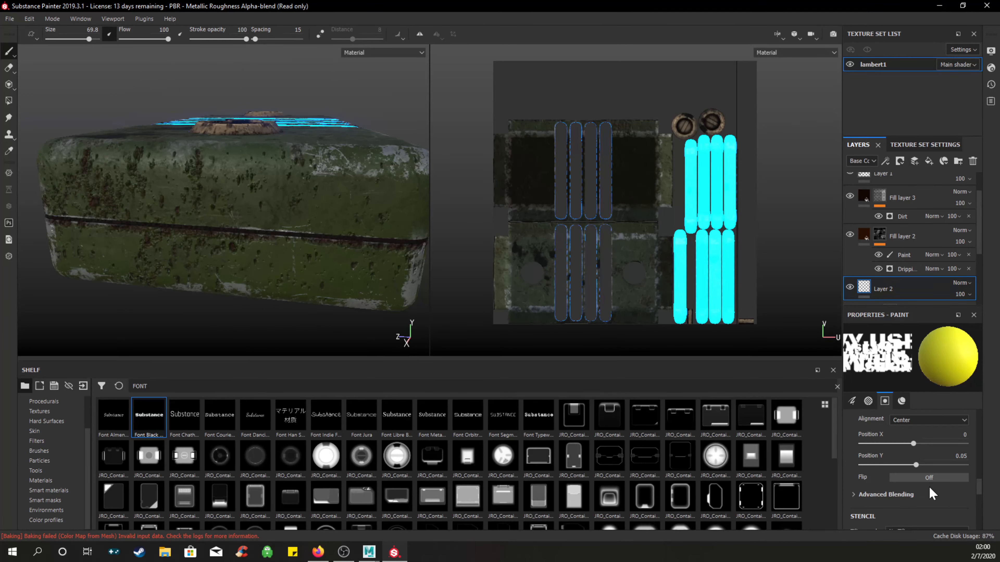
scroll(930, 489, "down", 1)
scroll(930, 488, "up", 4)
scroll(930, 488, "down", 2)
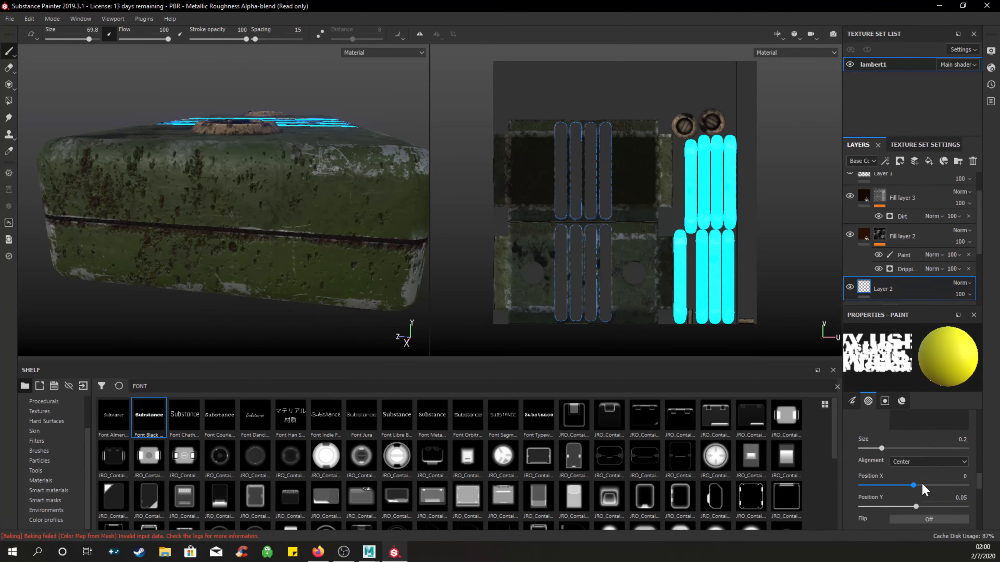
left_click_drag(886, 448, 875, 449)
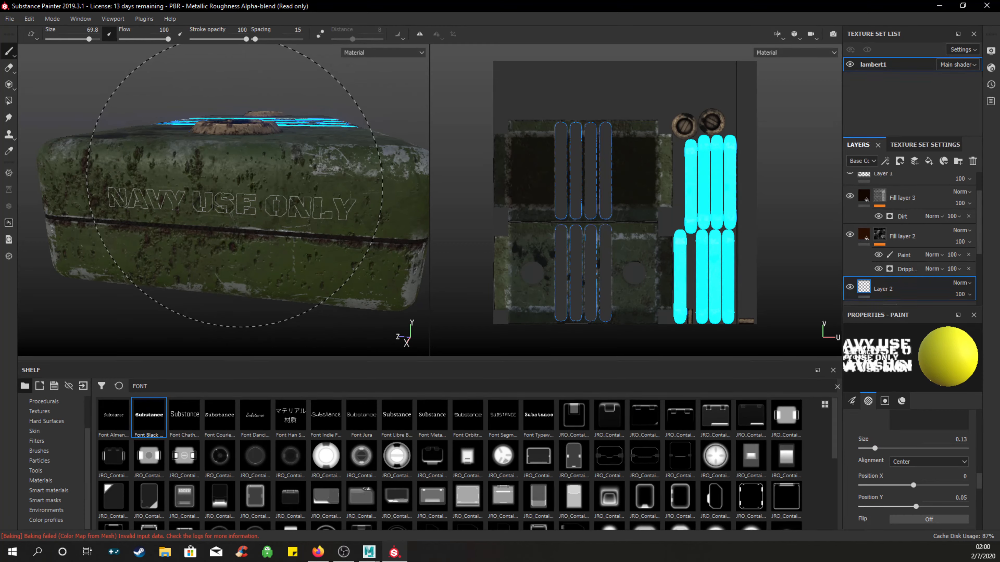
left_click(234, 185)
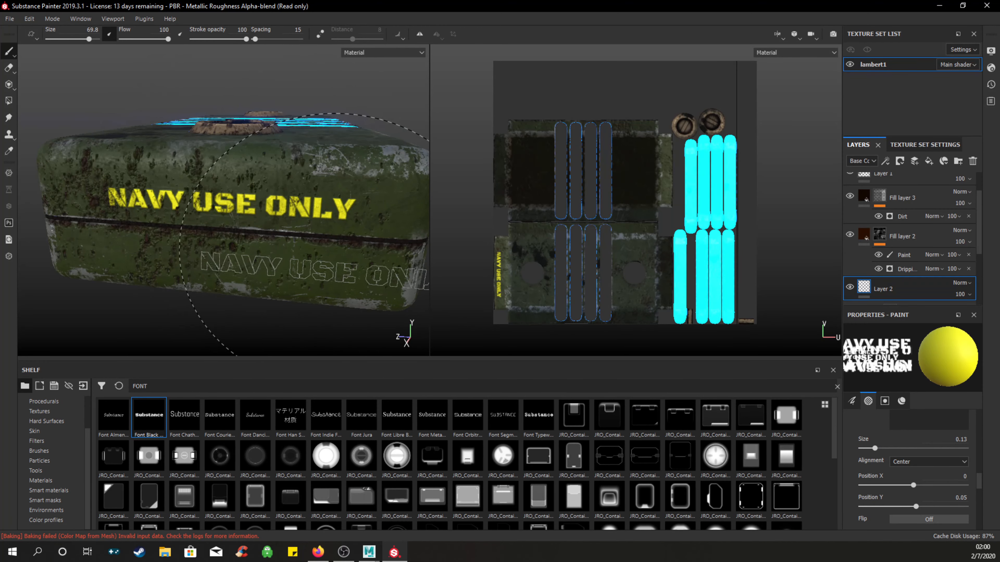
Change the alpha text to MIL-14972 and stamp it on the lower half of the same side, beneath NAVY USE ONLY.
mouse_move(317, 252)
left_mouse_down("alt")
mouse_move(420, 239)
mouse_move(218, 255)
mouse_move(315, 295)
mouse_move(390, 268)
left_mouse_up("alt")
middle_click_drag(206, 274, 305, 236, "alt")
mouse_move(305, 236)
left_mouse_down("alt")
mouse_move(220, 252)
mouse_move(268, 276)
left_mouse_up("alt")
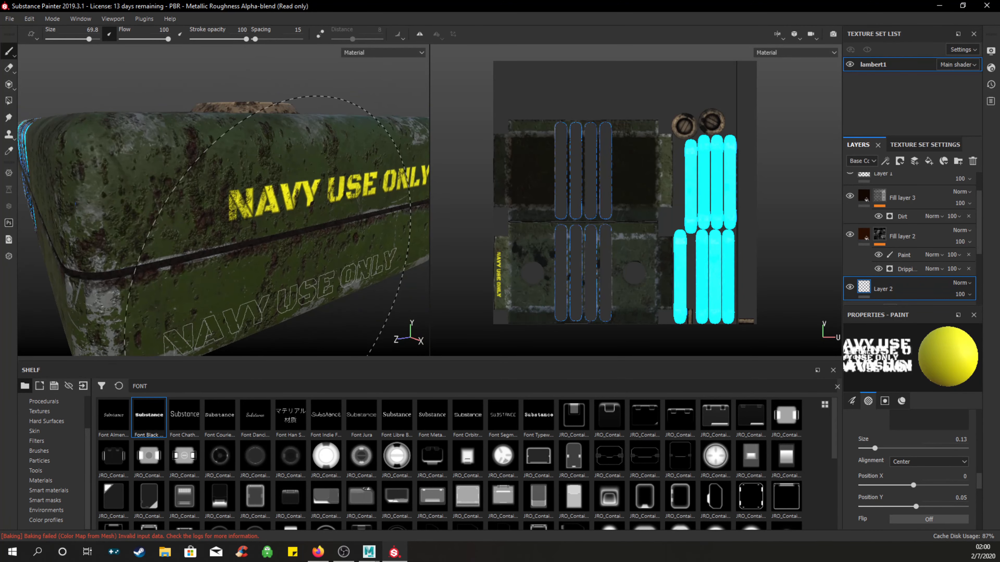
middle_click_drag(301, 278, 252, 248, "alt")
scroll(904, 459, "up", 2)
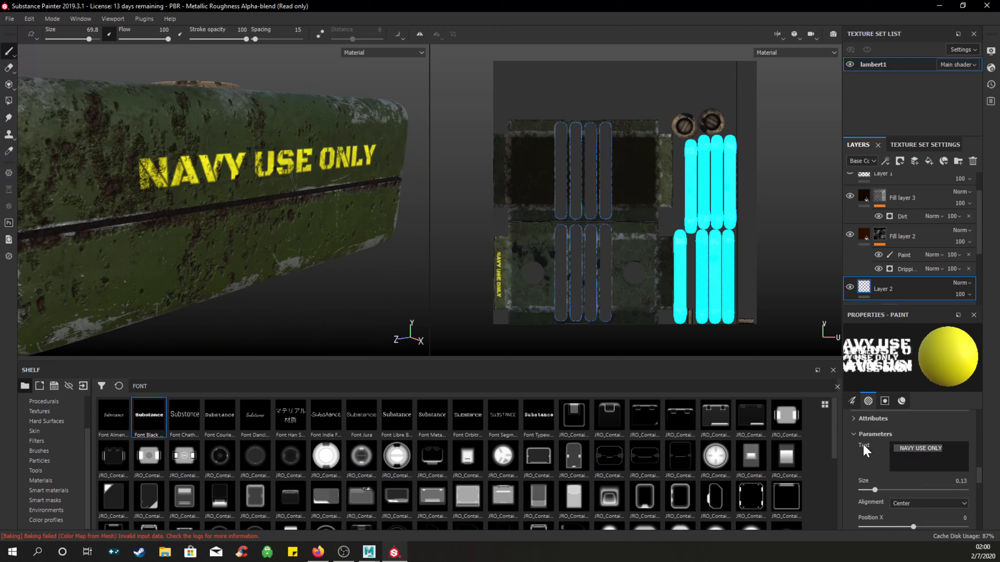
type("MIL")
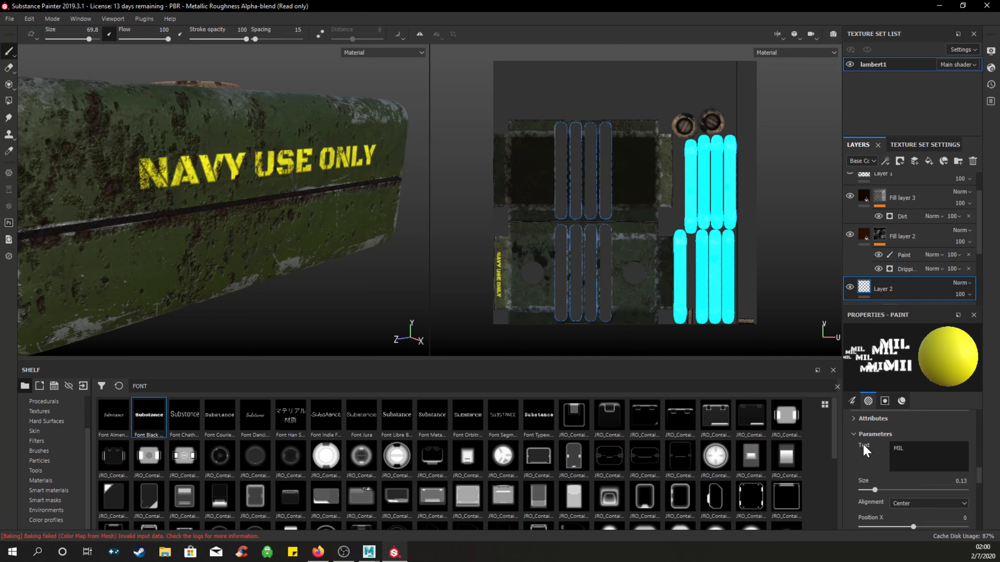
type("-")
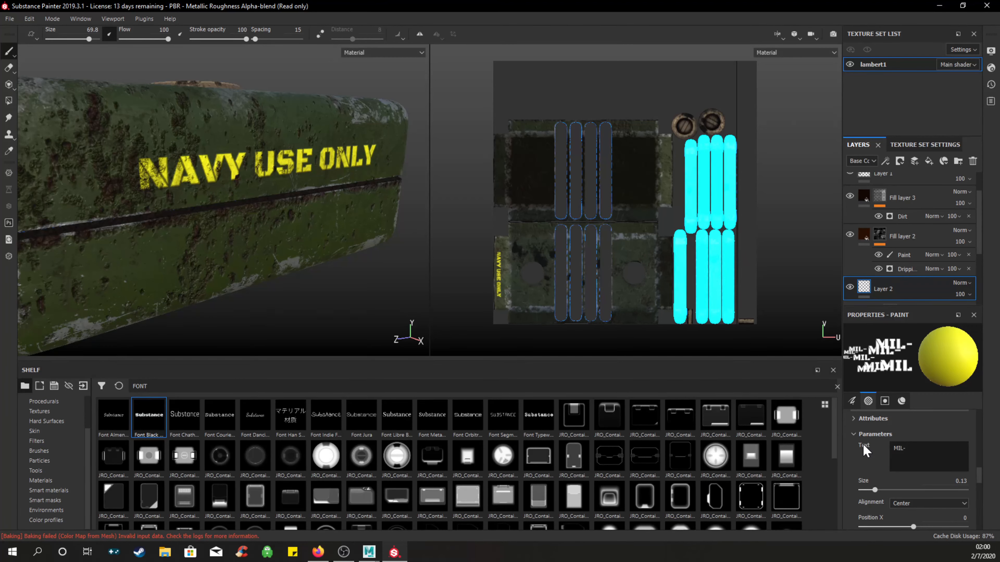
type("1")
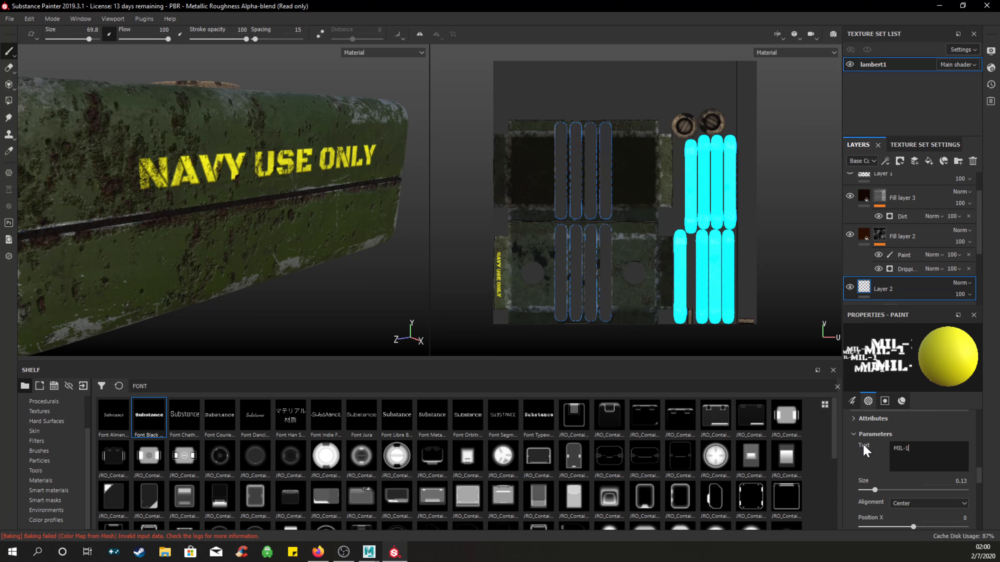
type("49")
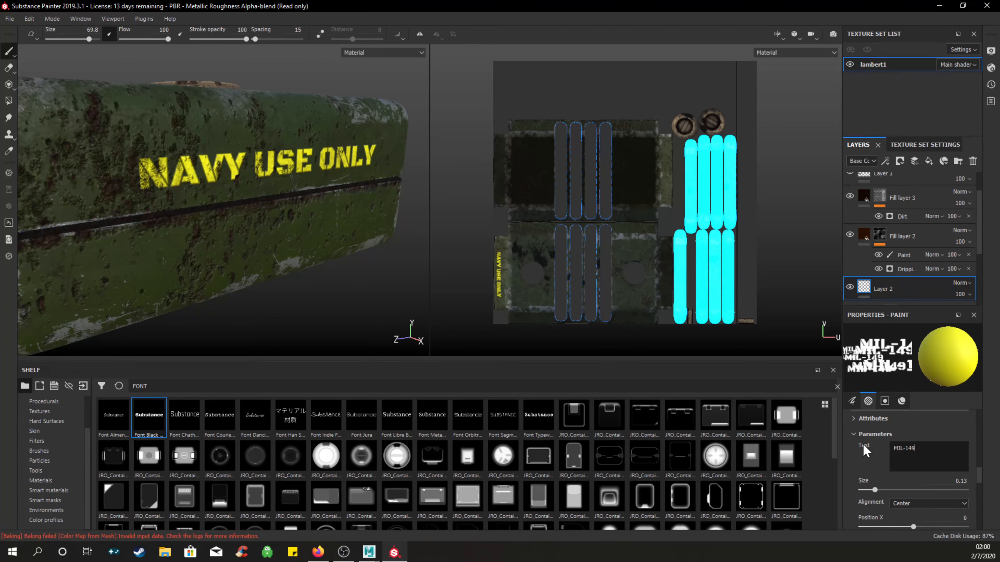
type("72")
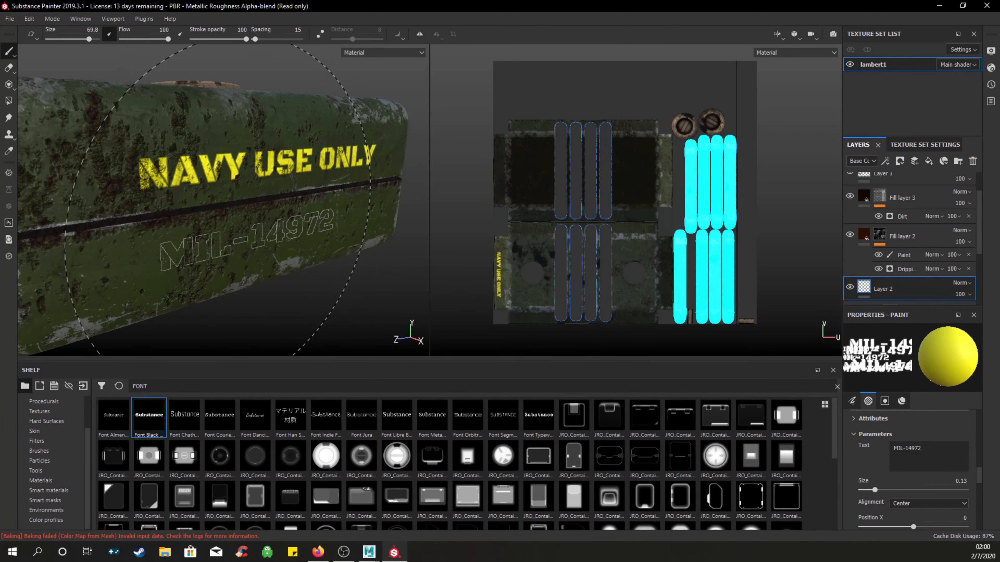
left_click(260, 242)
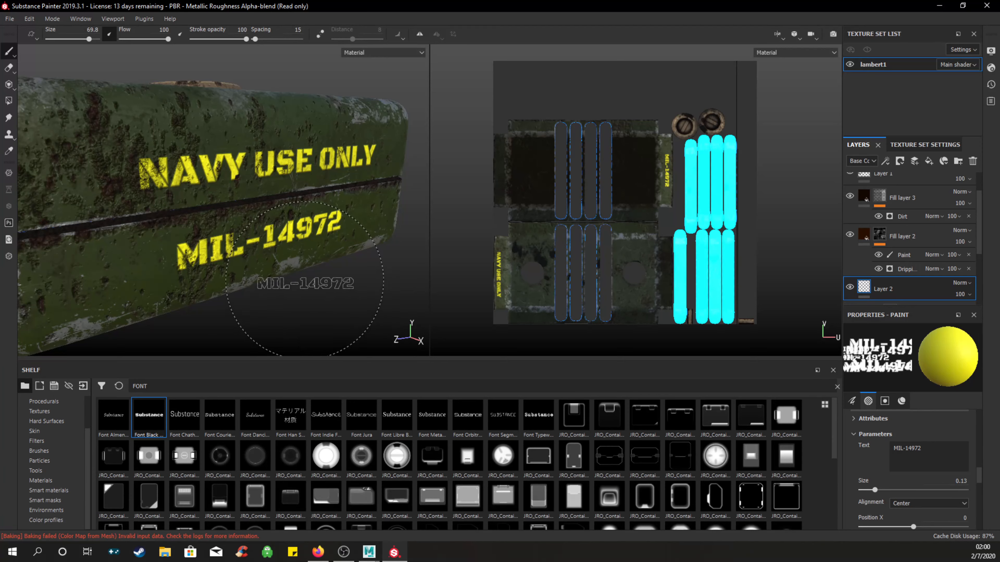
Stamp MIL-14972 on the lower half of the opposite side of the case.
mouse_move(304, 285)
left_mouse_down("alt")
mouse_move(335, 283)
mouse_move(264, 280)
left_mouse_up("alt")
scroll(263, 280, "up", 3)
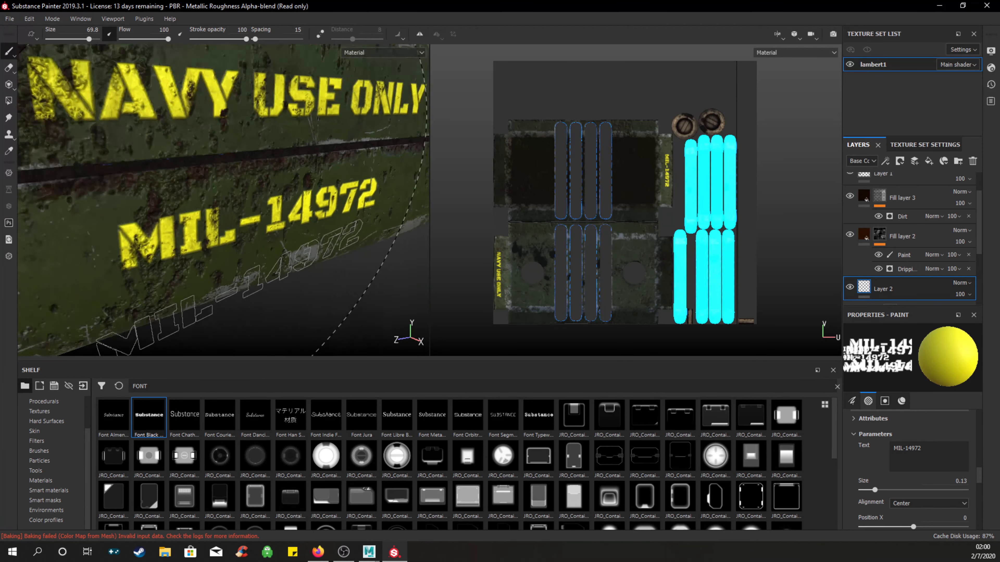
scroll(260, 277, "down", 7)
middle_click_drag(195, 252, 349, 219, "alt")
scroll(324, 236, "up", 5)
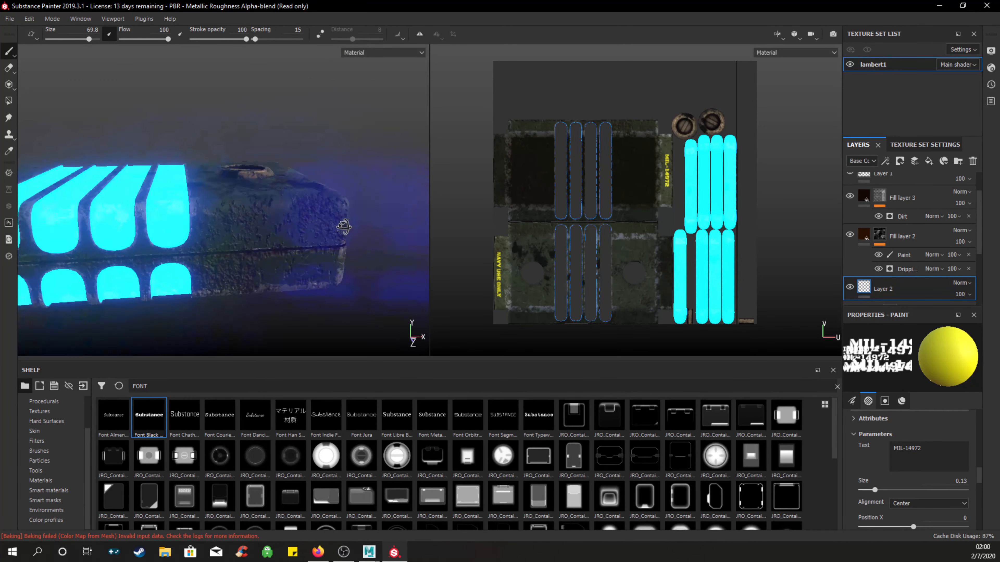
mouse_move(208, 254)
left_mouse_down("alt")
mouse_move(374, 205)
mouse_move(447, 201)
mouse_move(325, 232)
mouse_move(317, 246)
mouse_move(268, 232)
mouse_move(201, 267)
left_mouse_up("alt")
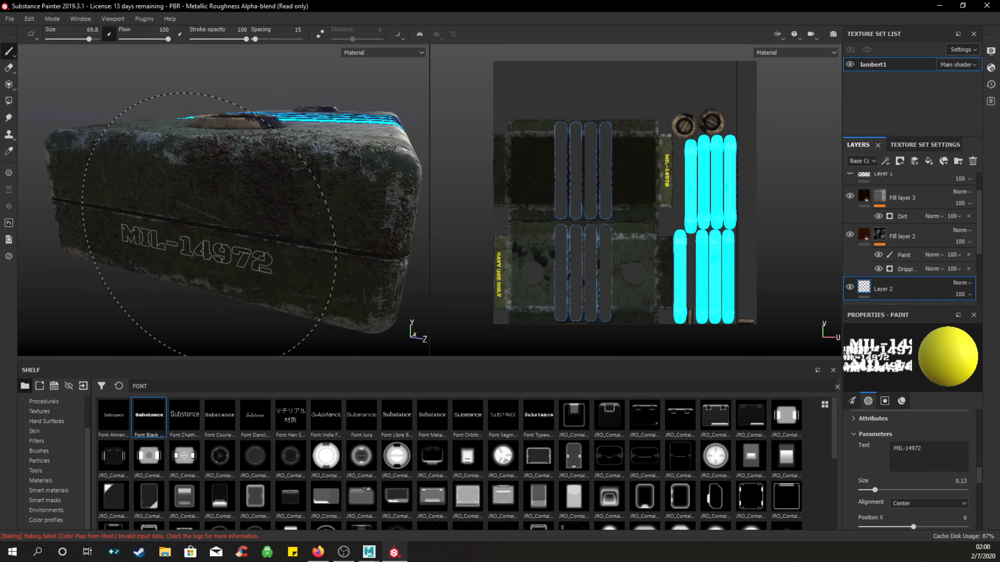
left_click(207, 242)
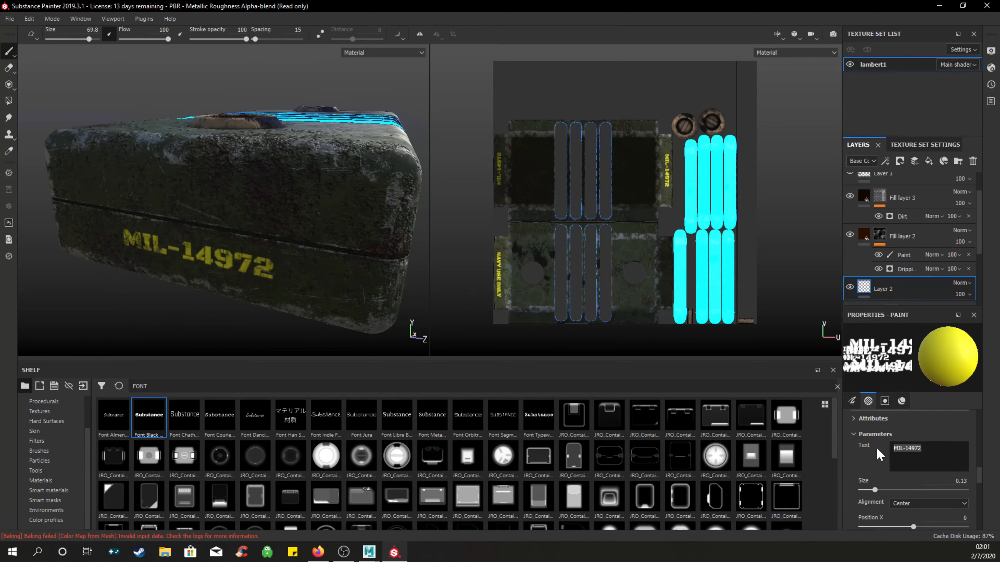
Change the alpha text to NAVY USE ONLY and stamp it above MIL-14972 on the opposite side of the case.
type("NA")
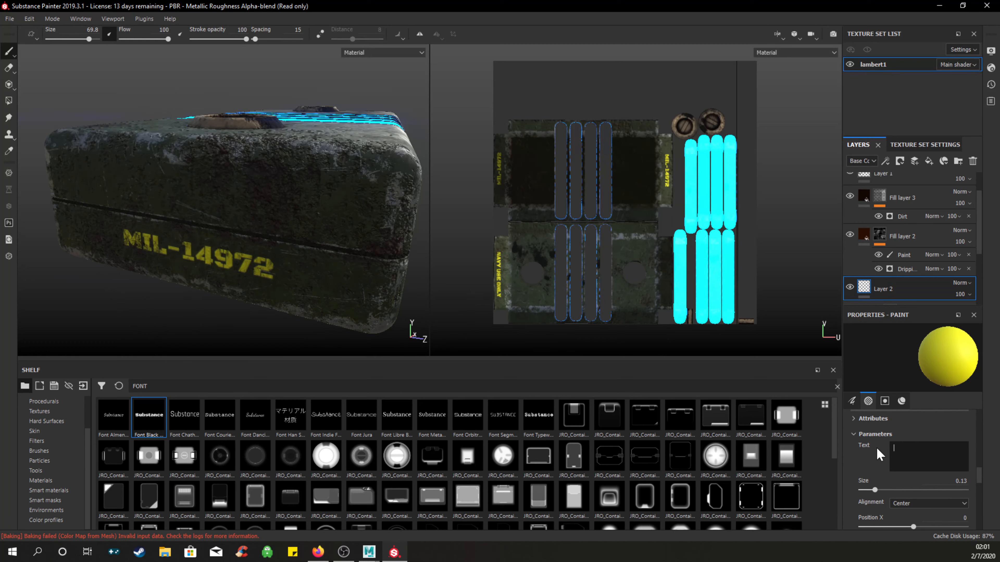
type("VY USE ONLY")
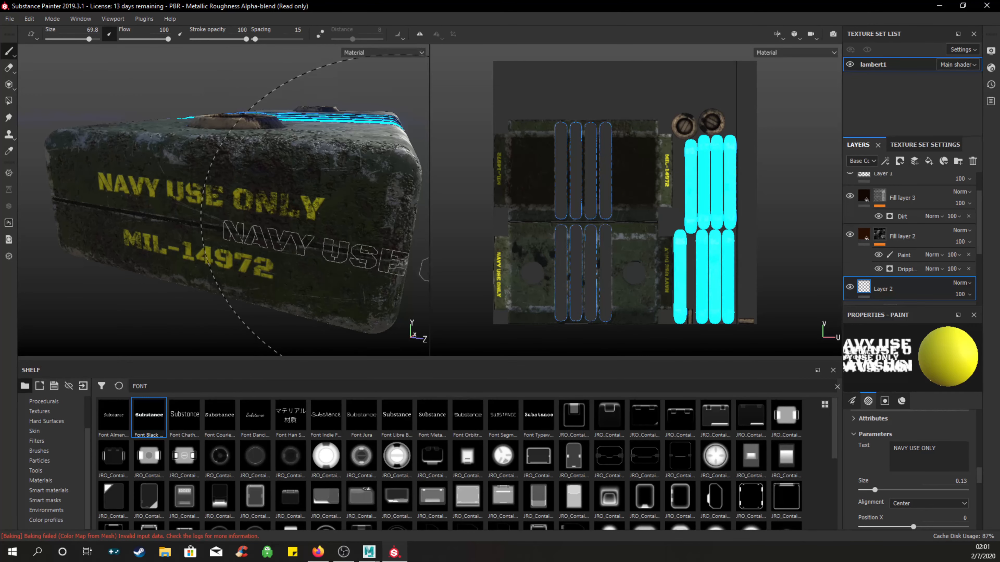
left_click_drag(331, 251, 387, 224, "alt")
scroll(296, 225, "up", 5)
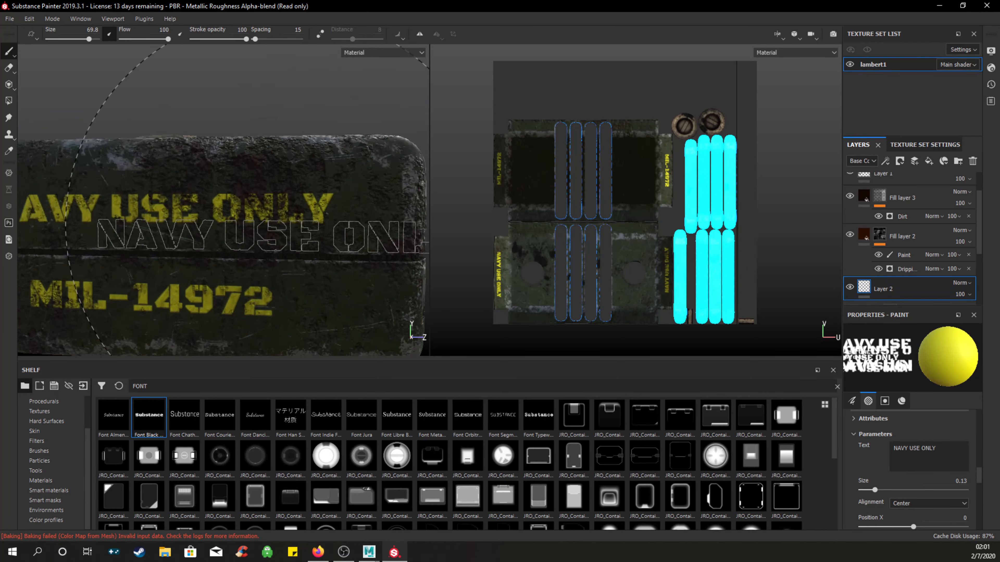
mouse_move(217, 223)
left_mouse_down("alt")
mouse_move(235, 223)
mouse_move(167, 190)
mouse_move(261, 223)
mouse_move(260, 207)
mouse_move(314, 185)
mouse_move(214, 190)
mouse_move(360, 183)
mouse_move(284, 197)
mouse_move(223, 230)
mouse_move(166, 197)
mouse_move(187, 178)
mouse_move(41, 208)
mouse_move(46, 147)
mouse_move(91, 231)
mouse_move(137, 245)
left_mouse_up("alt")
With the case's top beside the round latch in view, search the shelf's alphas for JRO and choose the red Explosive Ammo tag as brush alpha.
scroll(261, 207, "down", 4)
scroll(142, 242, "down", 5)
left_click_drag(169, 197, 276, 260, "alt")
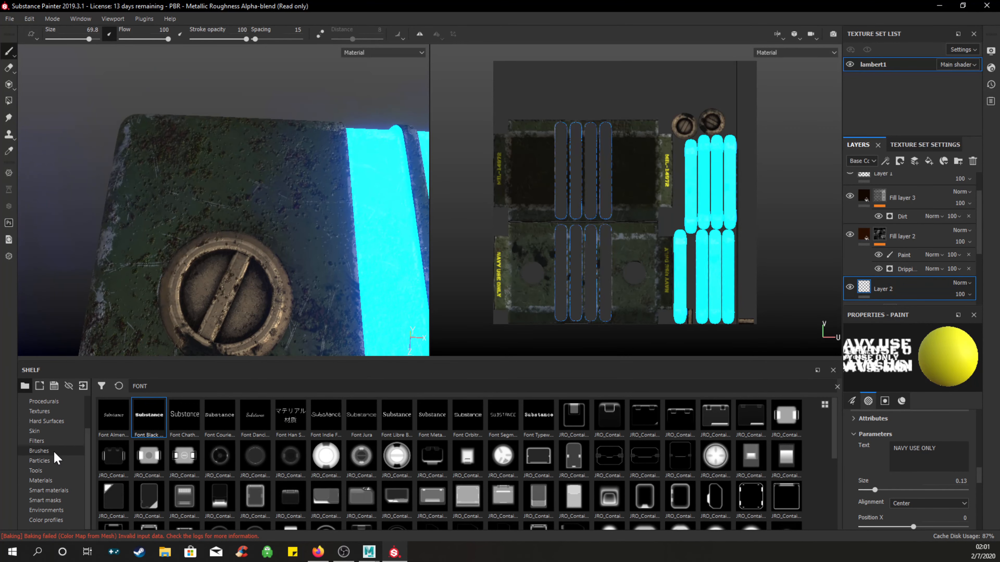
scroll(56, 437, "up", 2)
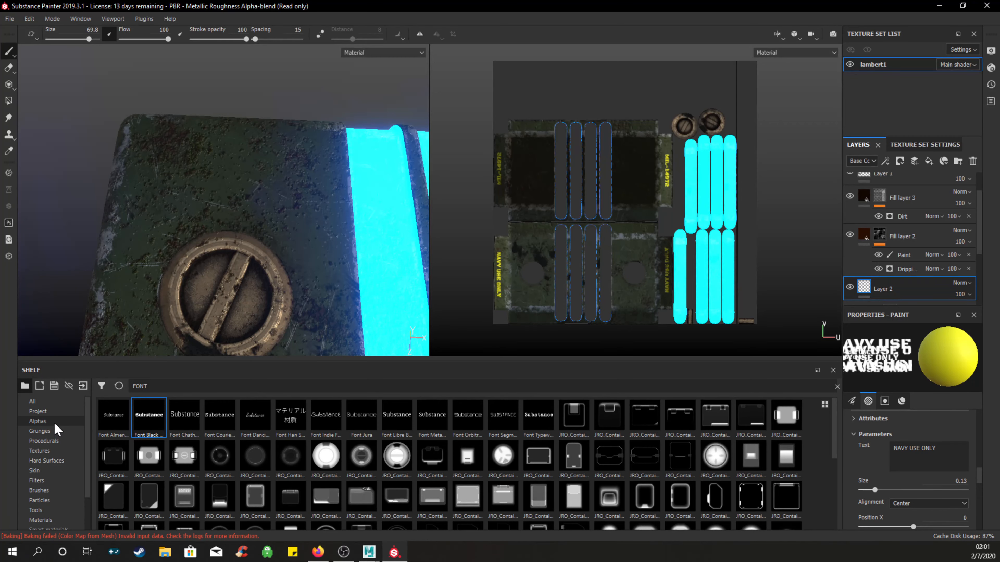
left_click(38, 421)
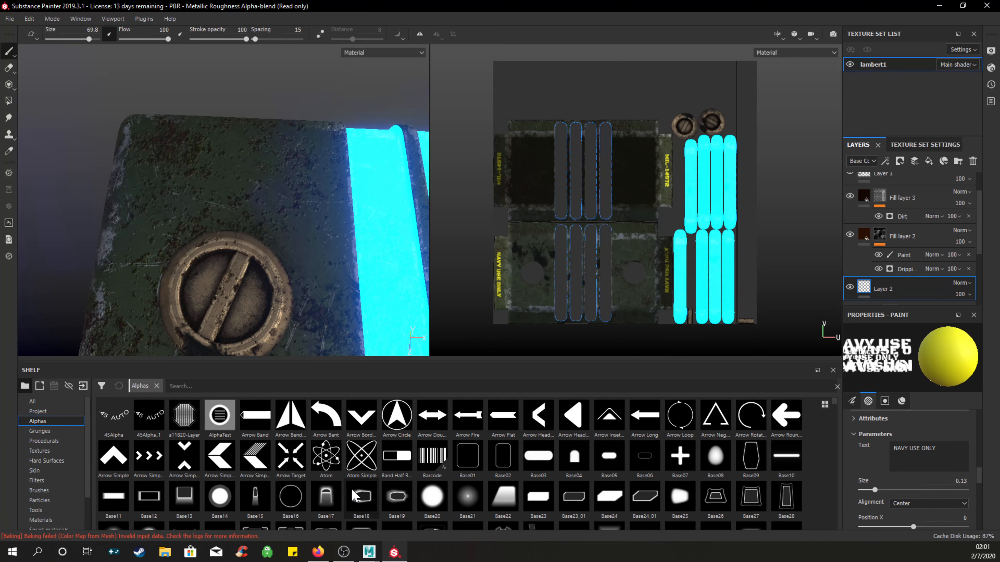
scroll(417, 465, "down", 10)
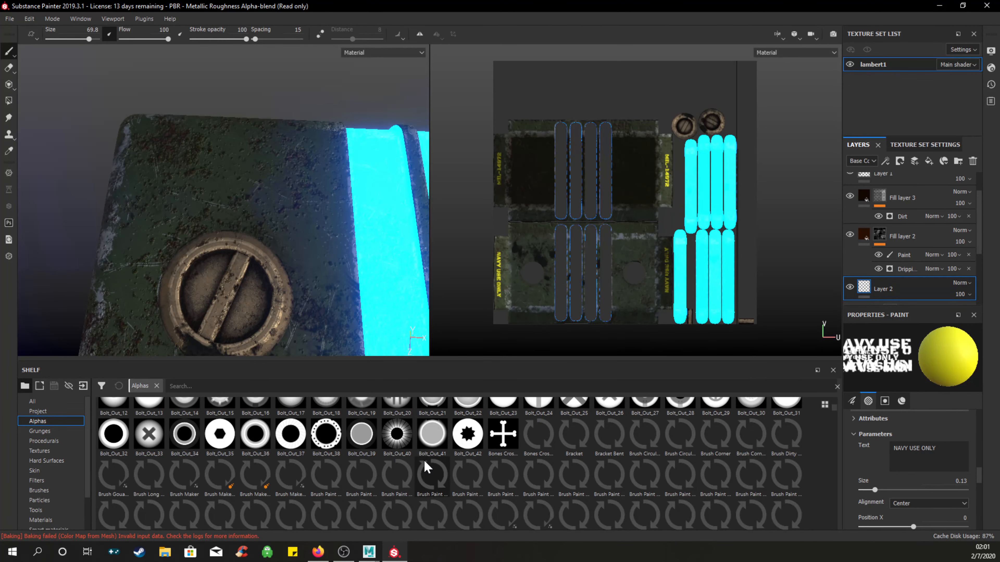
scroll(417, 463, "down", 5)
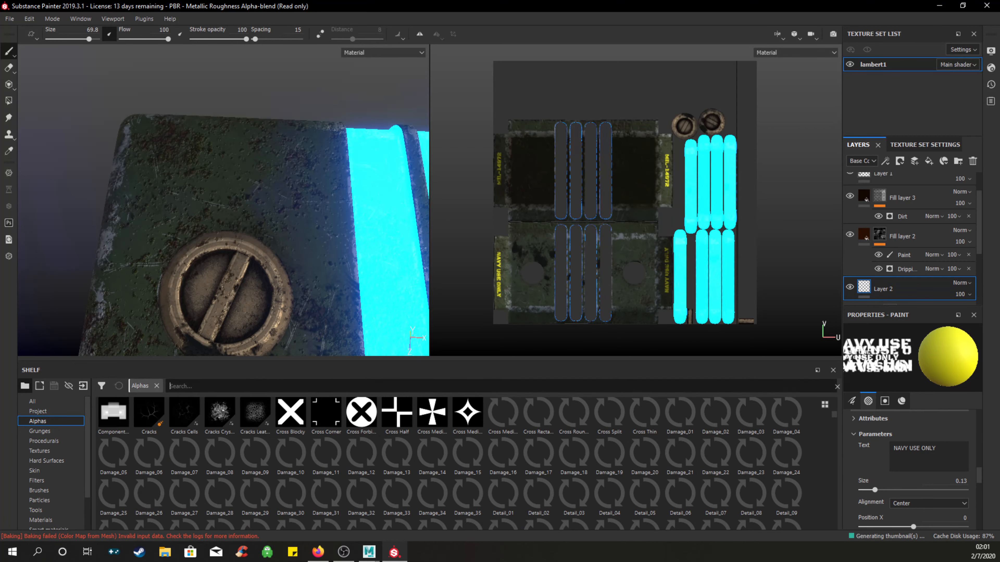
type("J")
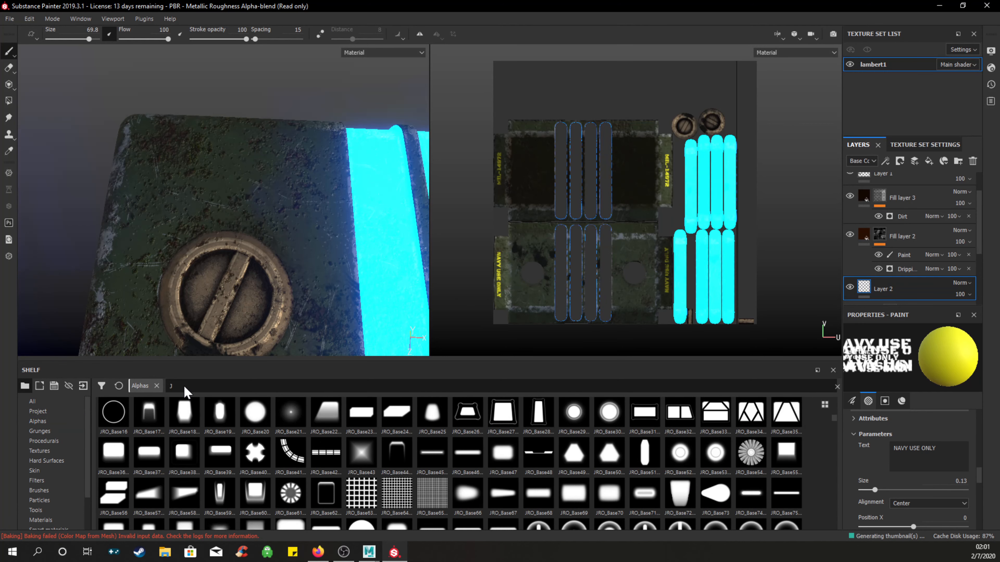
type("RO")
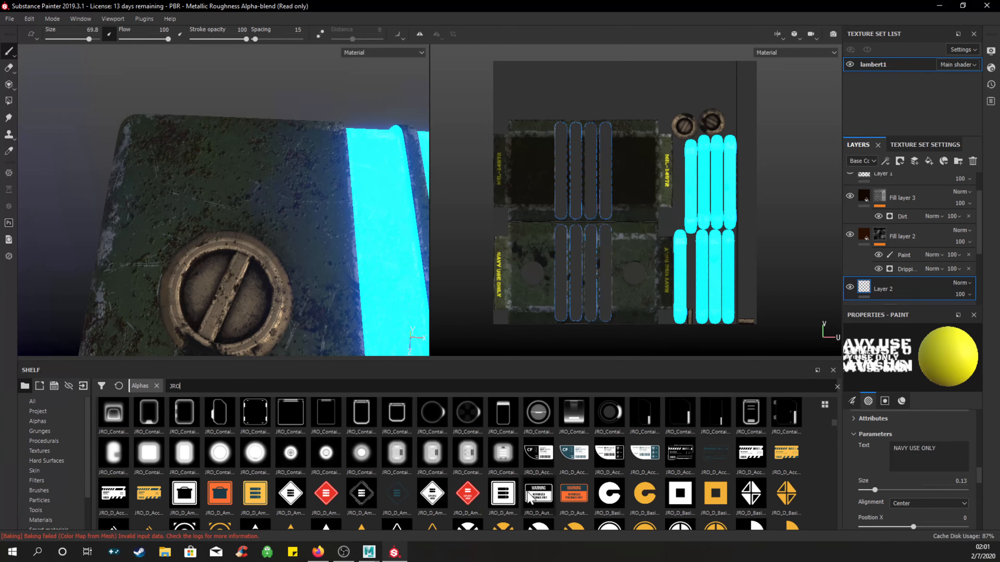
mouse_move(468, 497)
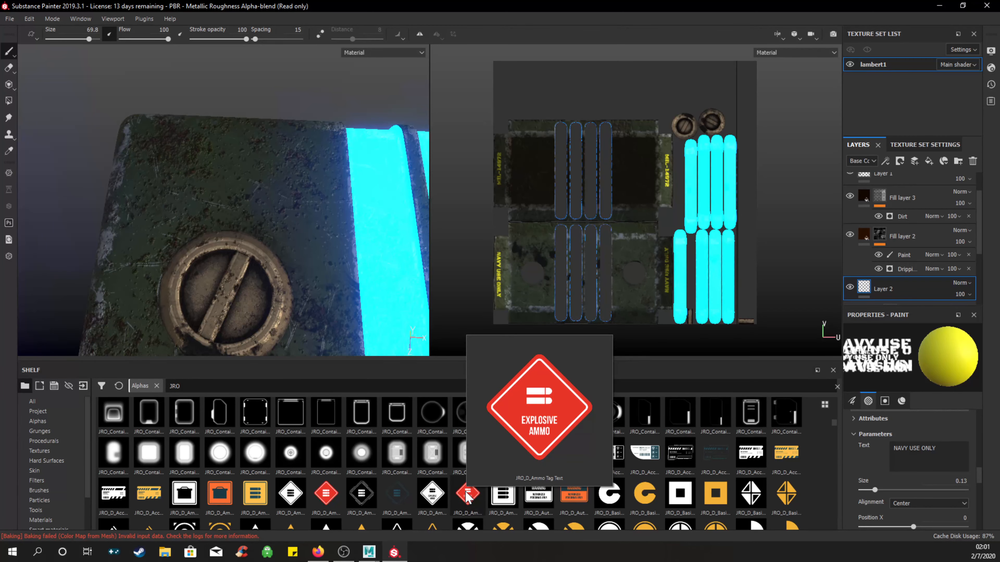
left_click(467, 497)
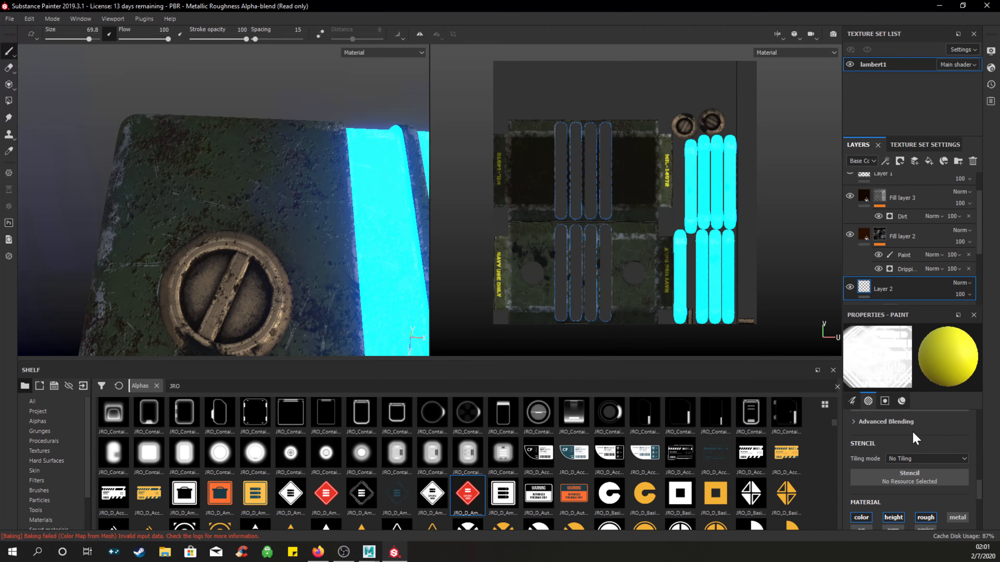
Try stamping the Explosive Ammo tag in yellow over the round latch on the case's top, and undo it.
scroll(915, 438, "down", 5)
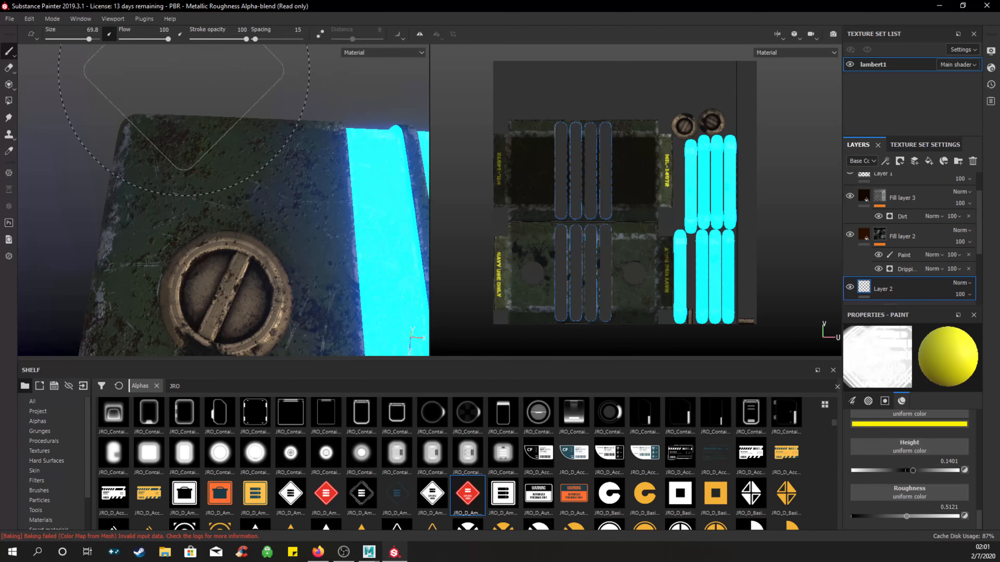
left_click(236, 222)
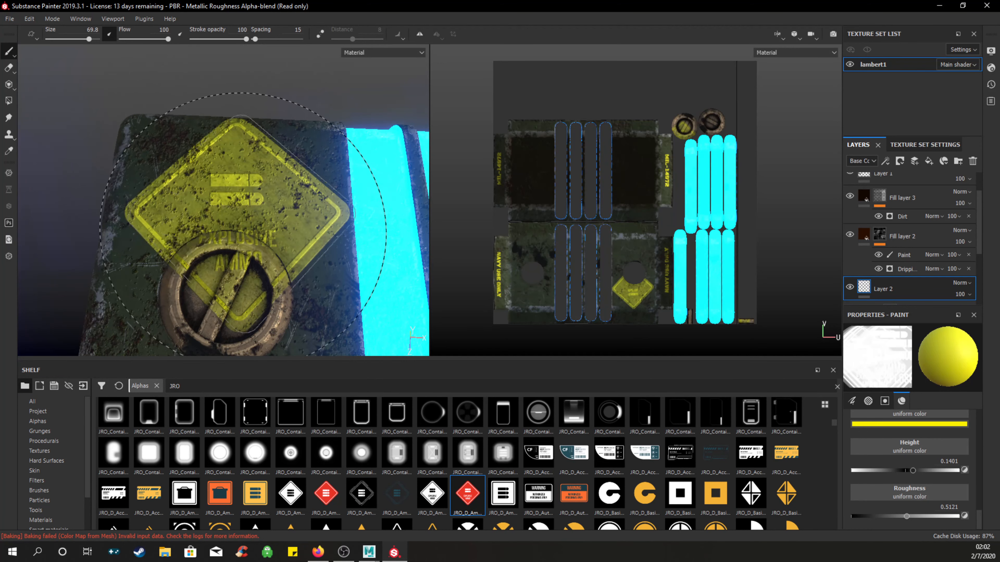
key("ctrl+z")
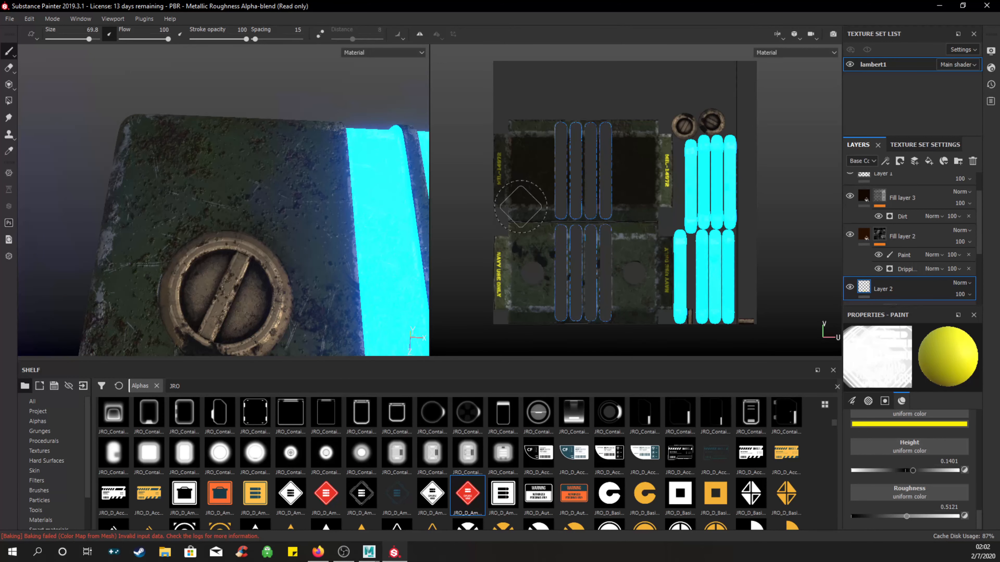
Choose the white JRO Access Card Warning decal as brush alpha and shrink the brush to size 11.3.
scroll(939, 478, "up", 2)
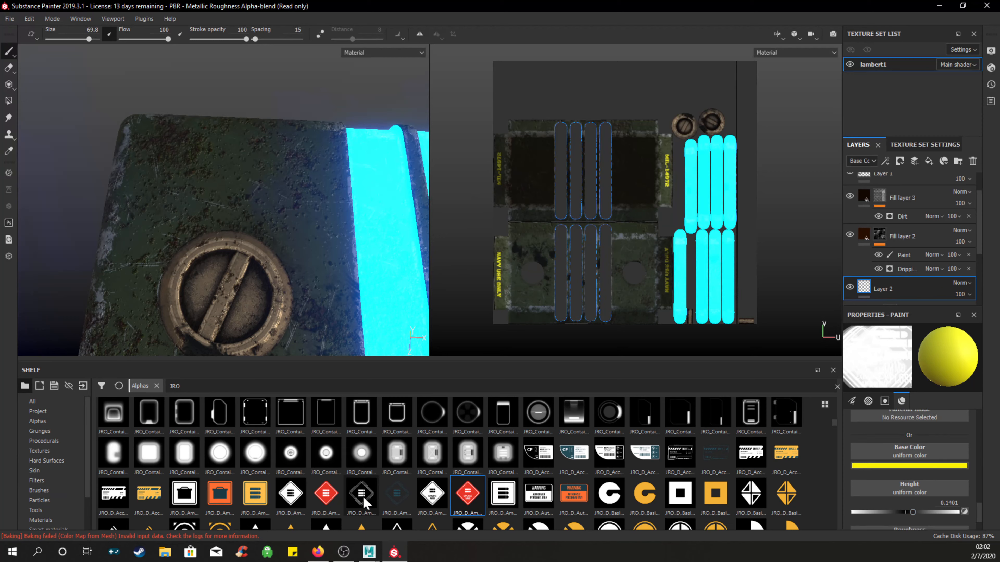
mouse_move(365, 503)
mouse_move(329, 501)
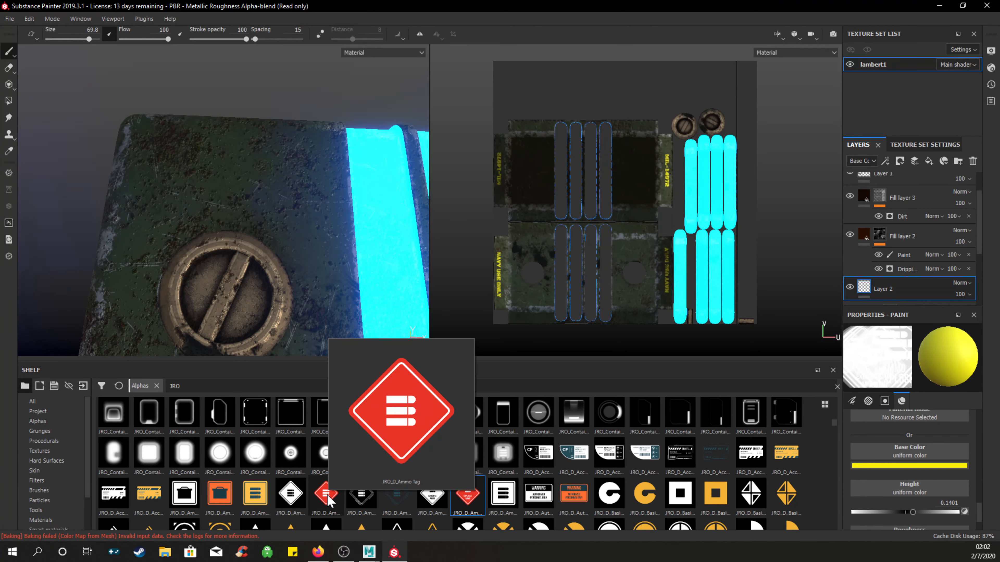
mouse_move(299, 500)
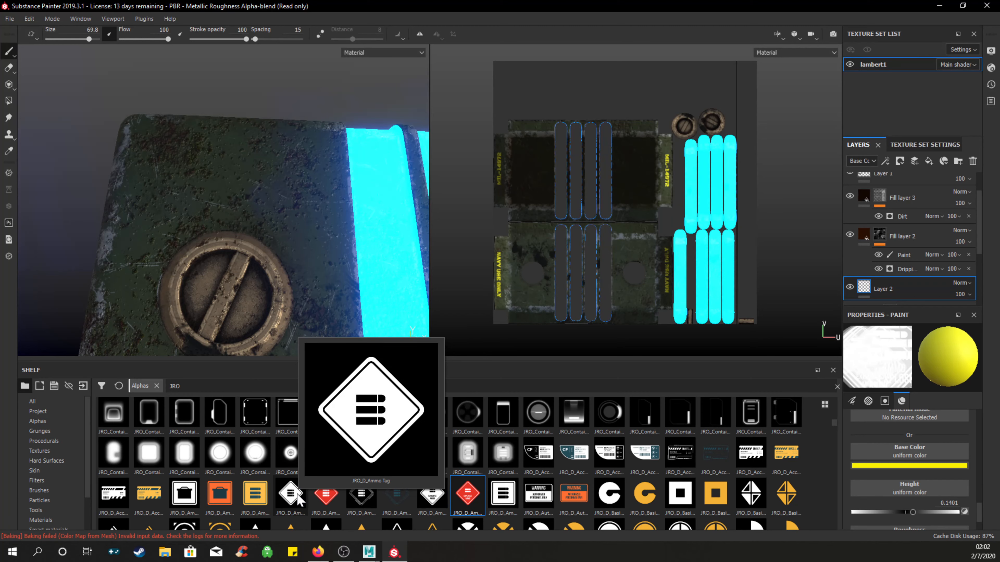
mouse_move(131, 503)
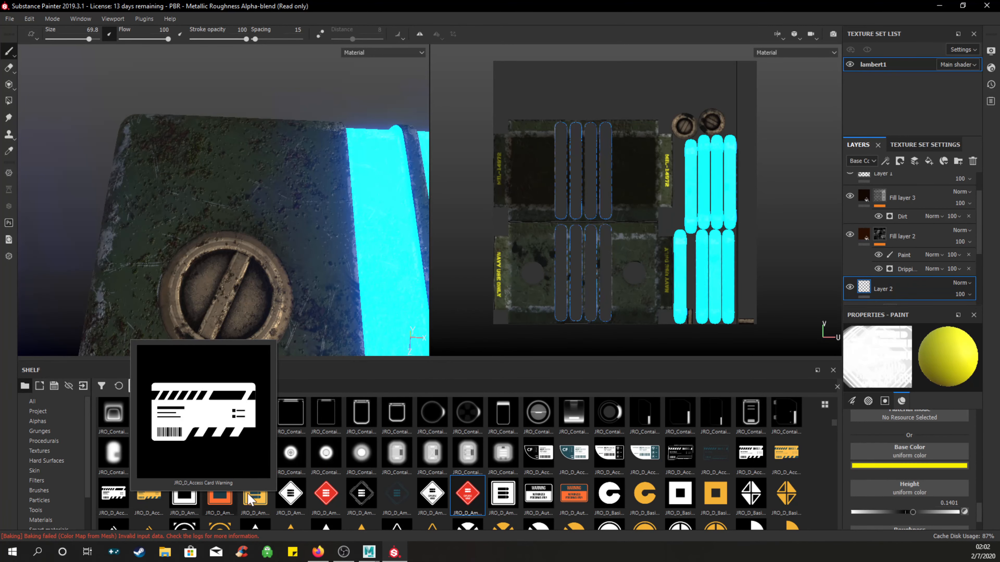
left_click(113, 494)
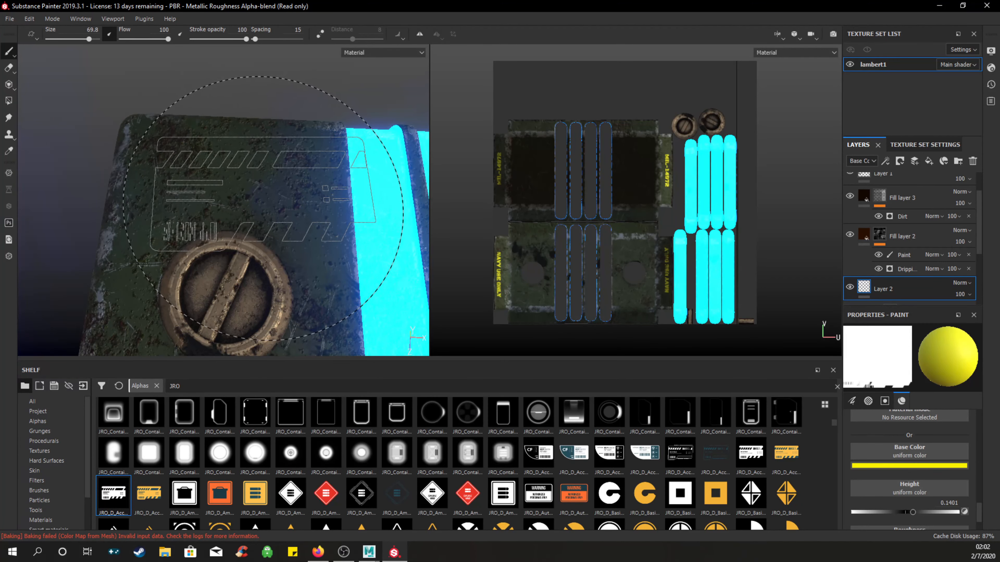
key("bracketleft")
key("bracketleft")
key("bracketleft")
key("bracketleft")
key("bracketleft")
key("bracketleft")
key("bracketleft")
key("bracketleft")
key("bracketleft")
key("bracketleft")
key("bracketleft")
key("bracketleft")
key("bracketleft")
key("bracketleft")
key("bracketleft")
key("bracketleft")
key("bracketleft")
key("bracketleft")
key("bracketleft")
key("bracketleft")
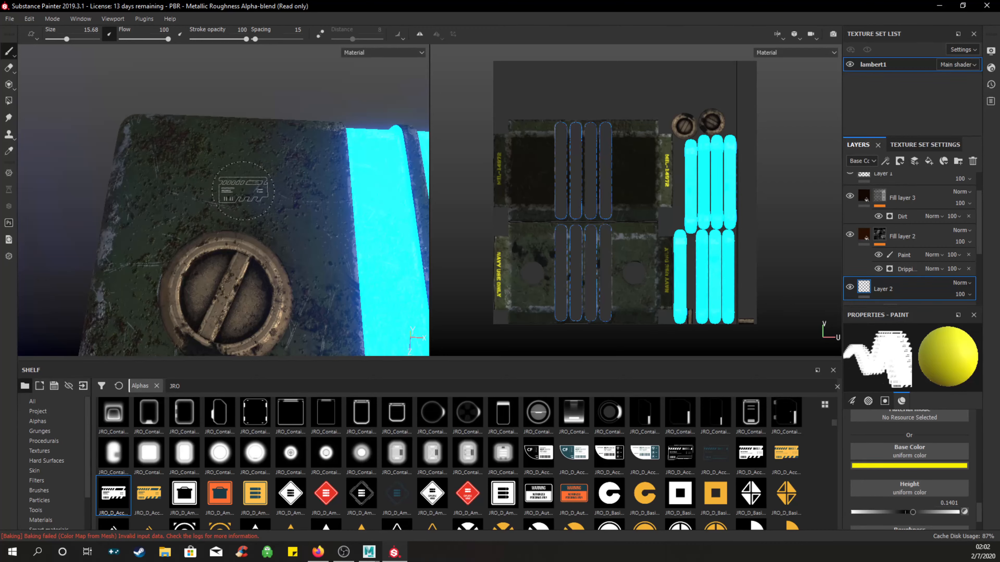
key("bracketleft")
key("bracketleft")
key("bracketleft")
key("bracketleft")
Bring the case's long side below the other round latch into view and enlarge the brush to size 26.6.
left_click_drag(295, 212, 232, 220, "alt")
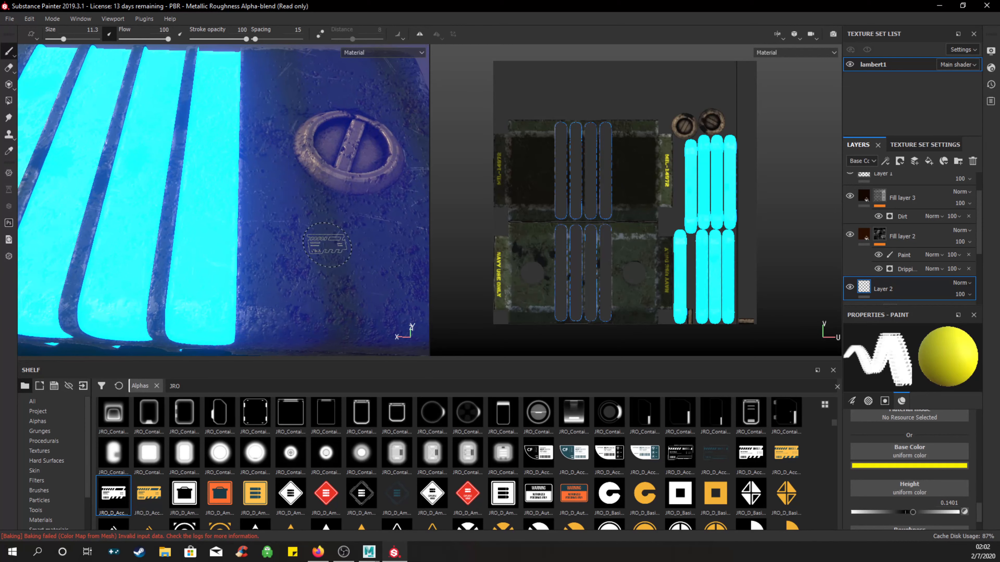
left_click_drag(327, 245, 188, 200, "alt")
left_click_drag(264, 223, 236, 222, "alt")
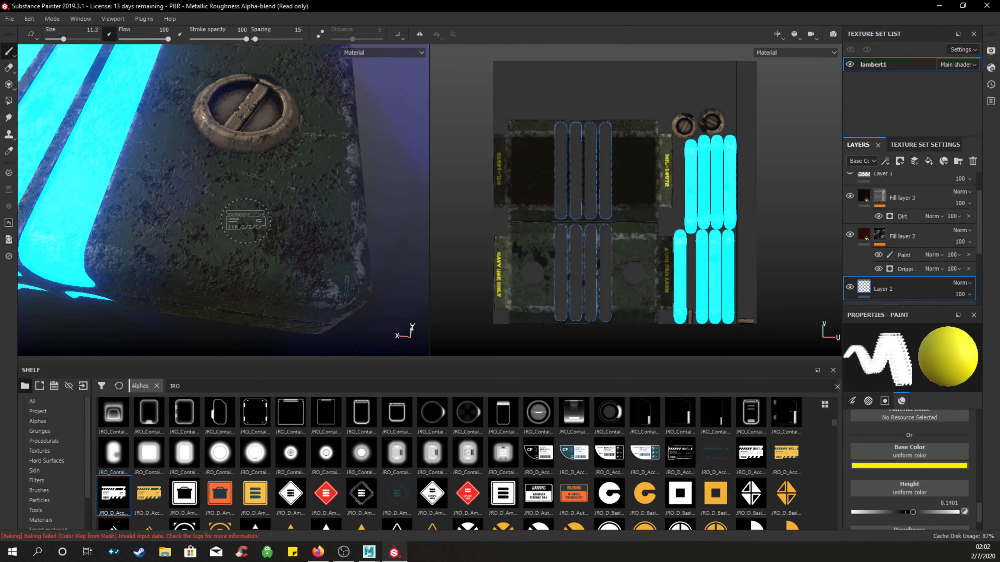
right_click_drag(227, 224, 244, 227, "ctrl")
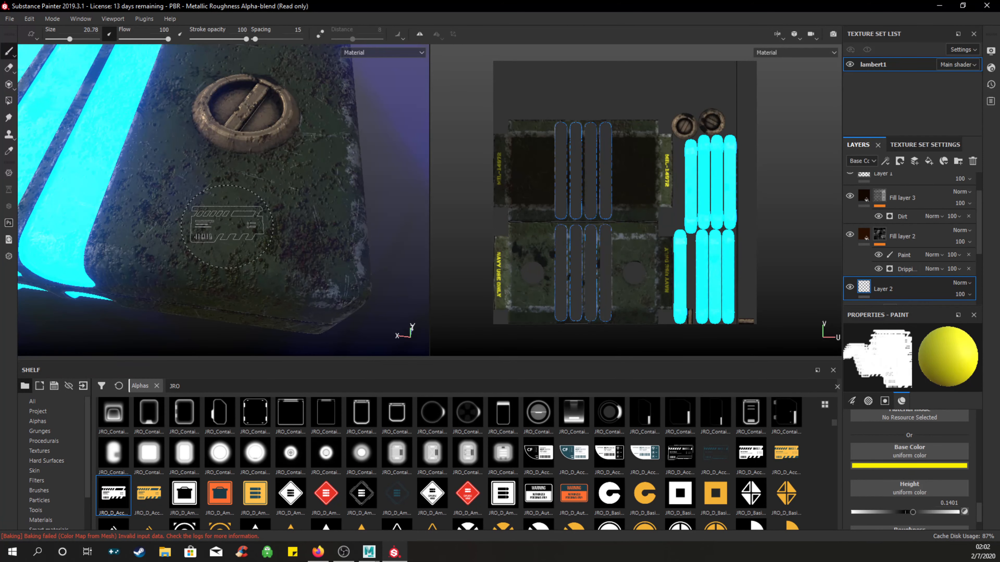
left_click_drag(227, 225, 249, 223, "alt")
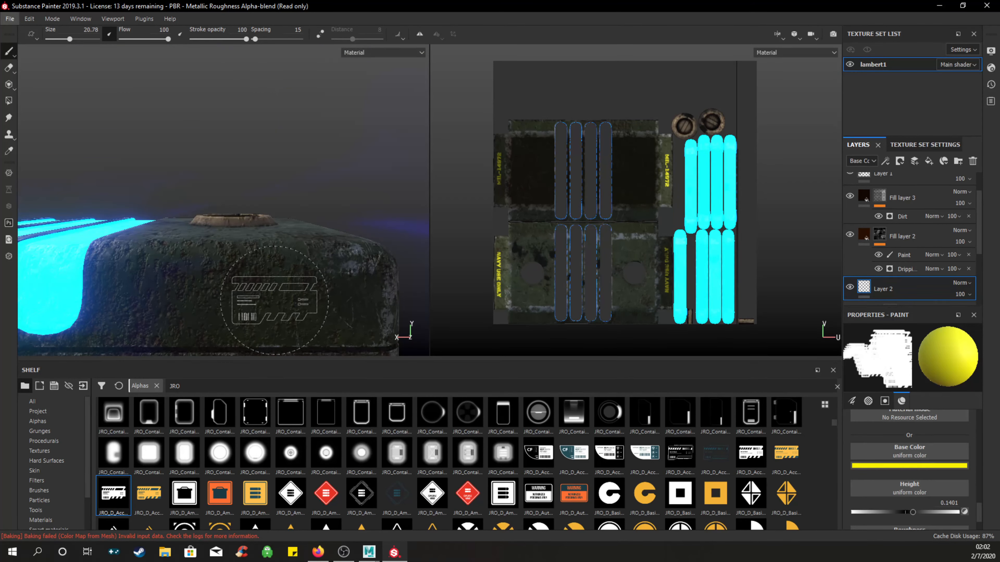
mouse_move(275, 299)
right_mouse_down("ctrl")
mouse_move(263, 287)
mouse_move(254, 294)
right_mouse_up("ctrl")
Try stamping the Access Card Warning decal in yellow on the case's long side, and undo it.
left_click(254, 293)
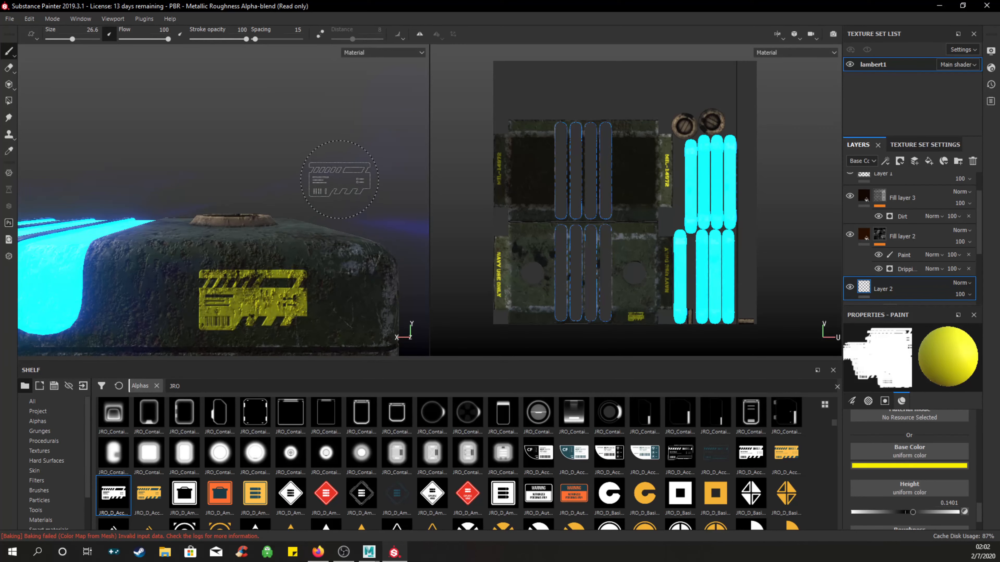
left_click_drag(340, 191, 344, 178, "alt")
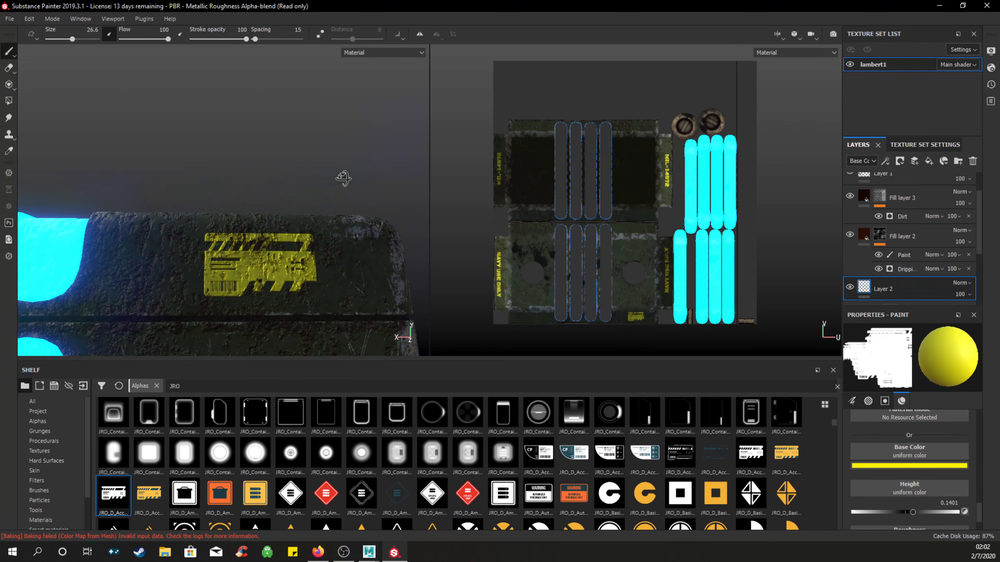
key("ctrl+z")
Set the paint's base color to white and stamp the Access Card Warning decal on the case's long side beside the glowing stripes.
scroll(912, 464, "down", 2)
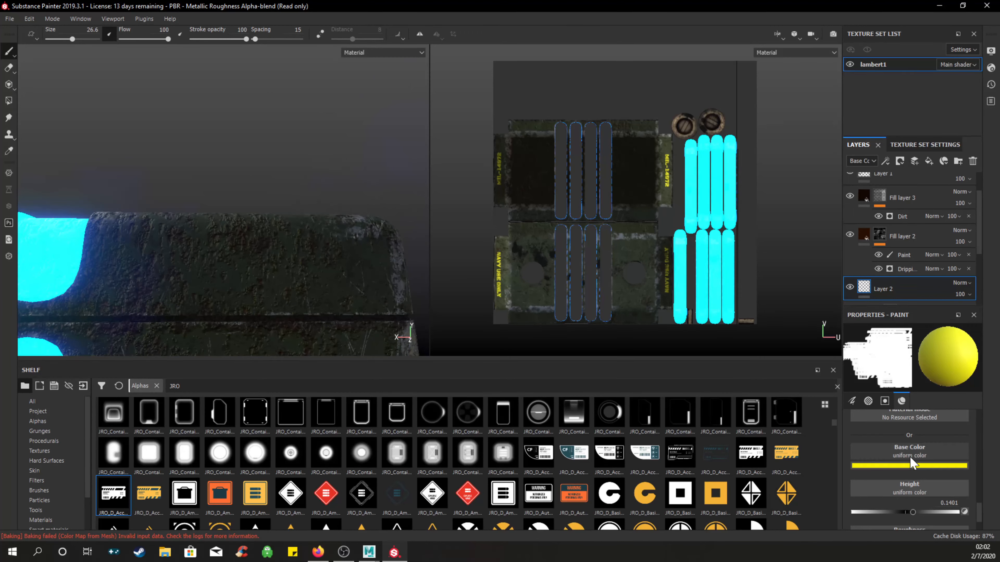
left_click(906, 428)
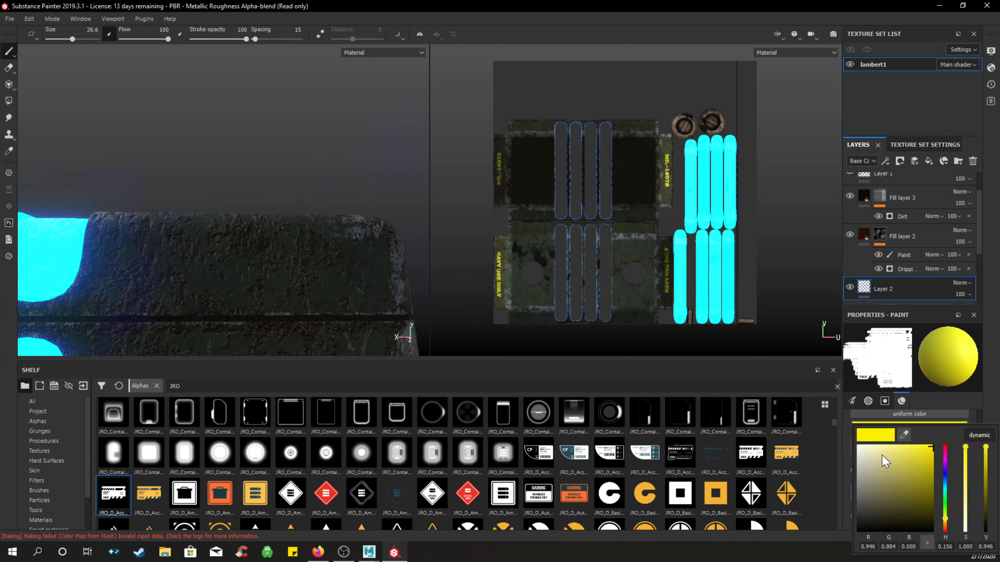
left_click_drag(886, 462, 811, 431)
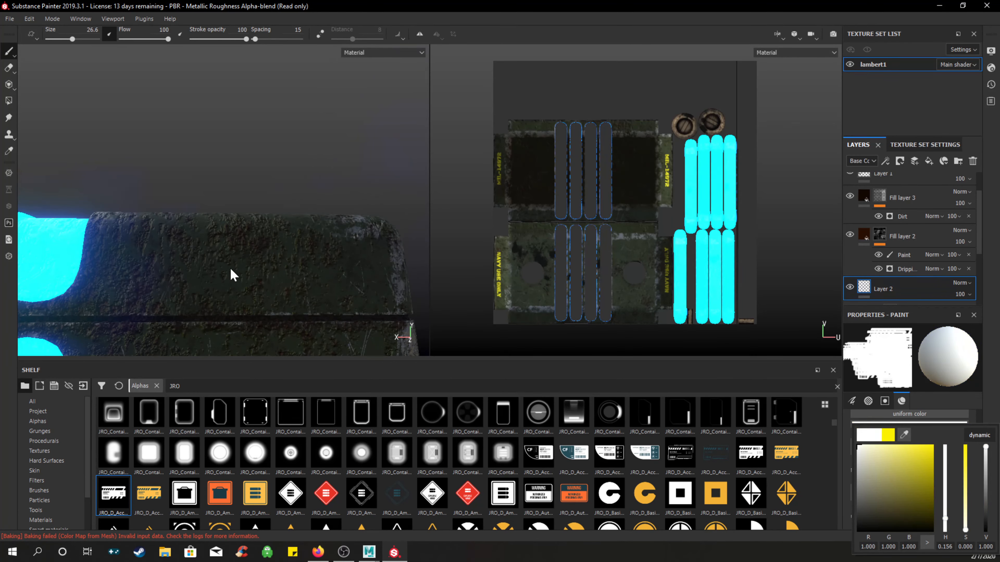
left_click(317, 166)
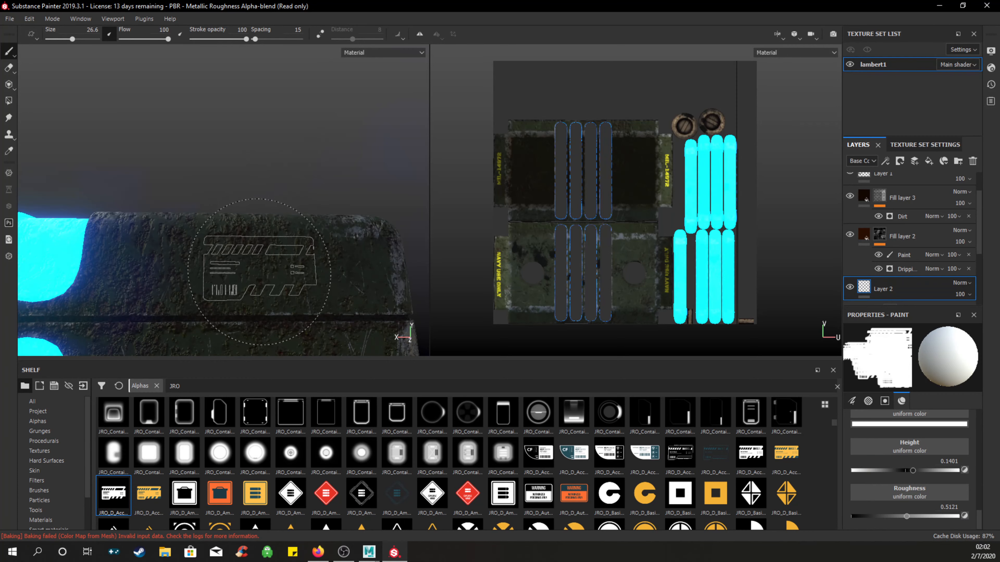
left_click(259, 272)
mouse_move(343, 165)
left_mouse_down("alt")
mouse_move(331, 188)
mouse_move(274, 192)
mouse_move(274, 207)
mouse_move(310, 220)
left_mouse_up("alt")
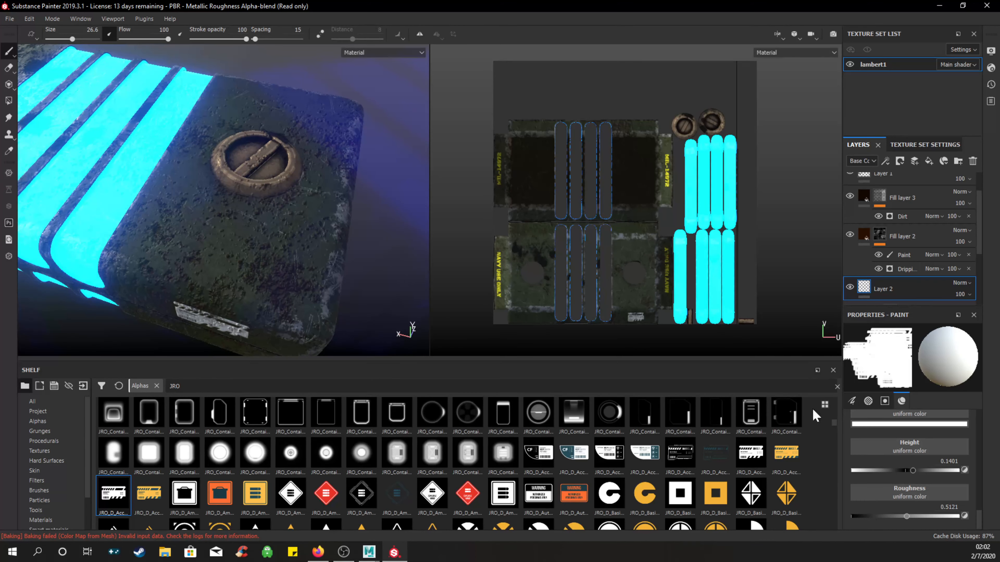
Choose the white gas-mask skull from the JRO alphas as brush alpha and set the paint's base color to red.
scroll(405, 480, "down", 3)
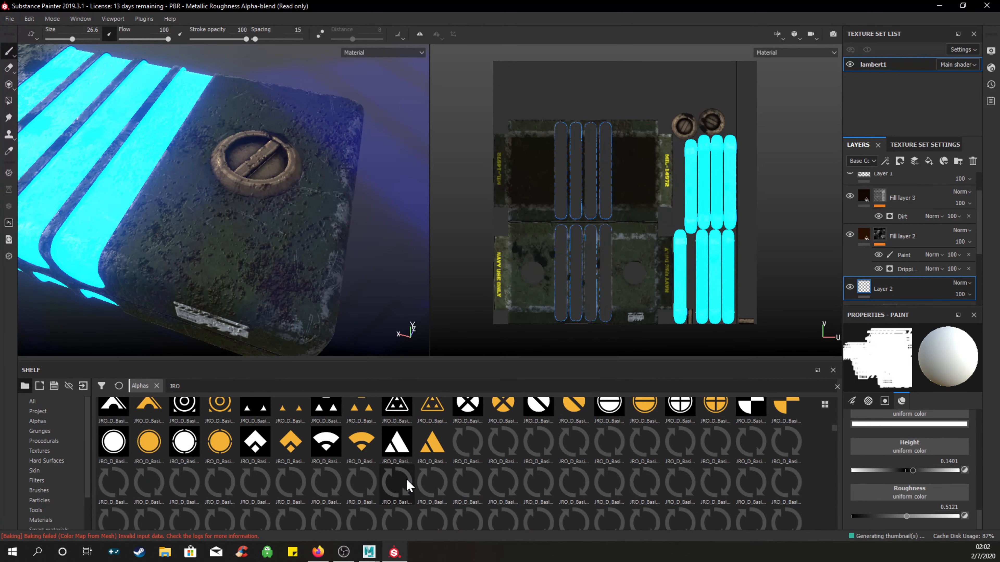
scroll(351, 475, "down", 2)
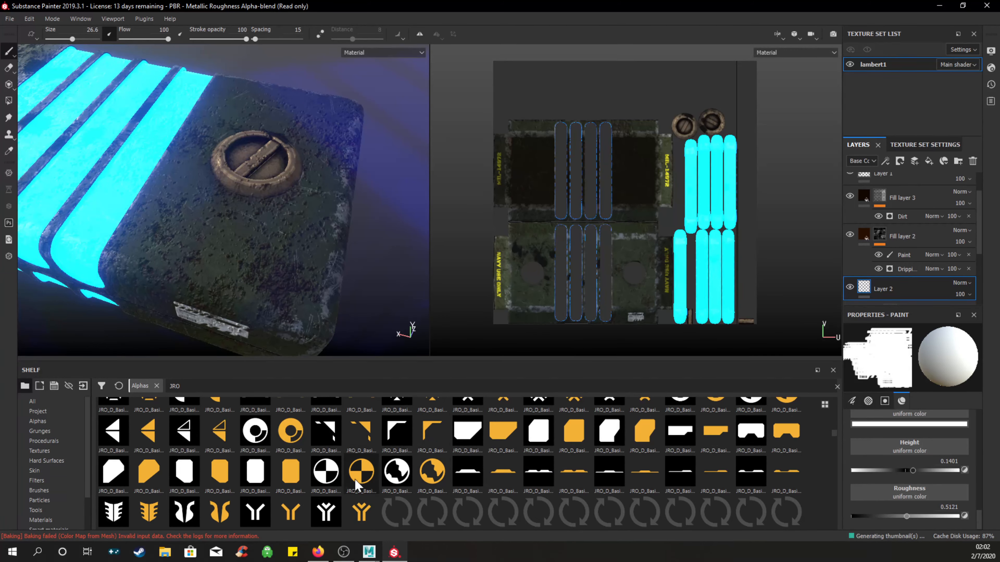
scroll(360, 479, "down", 3)
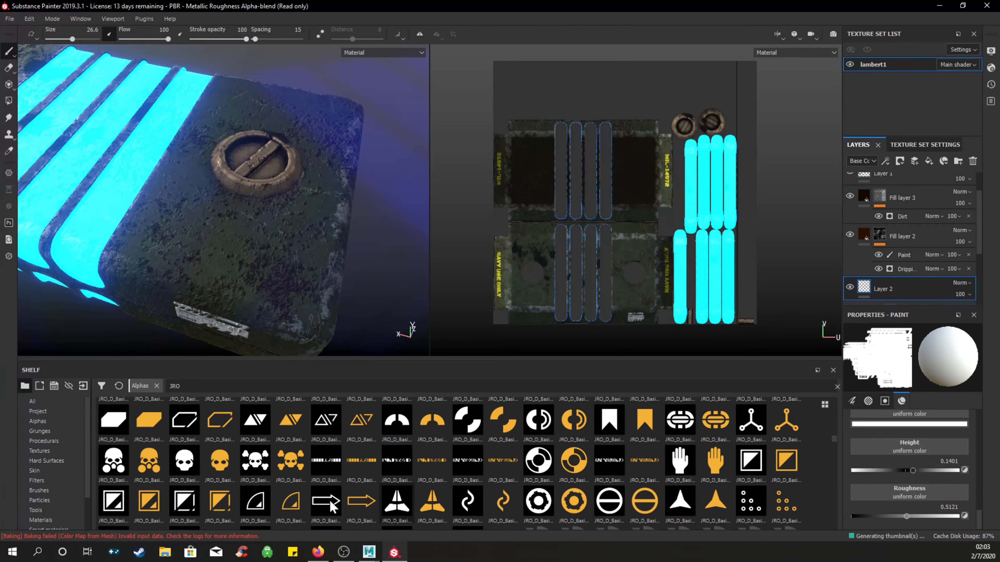
left_click(112, 465)
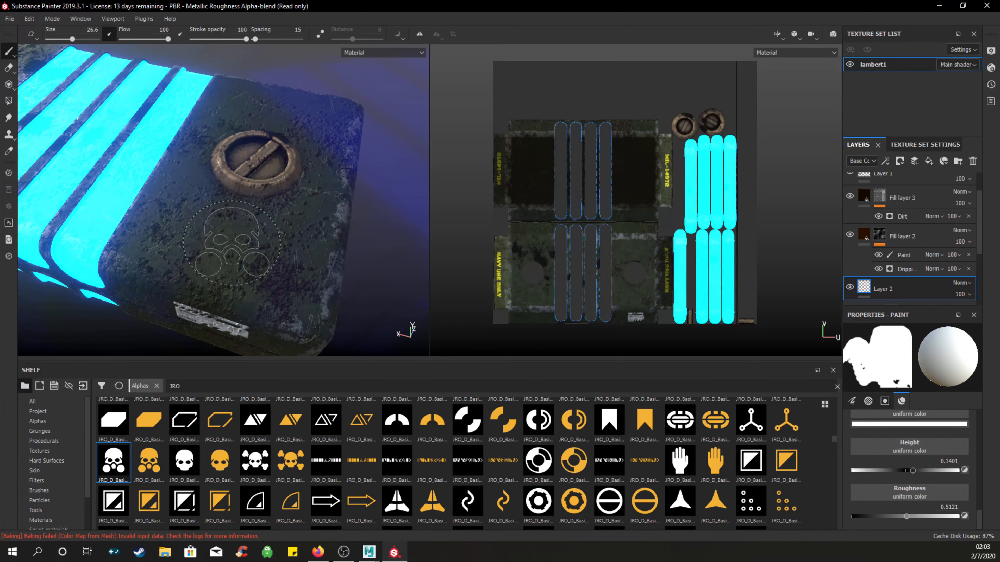
left_click(916, 424)
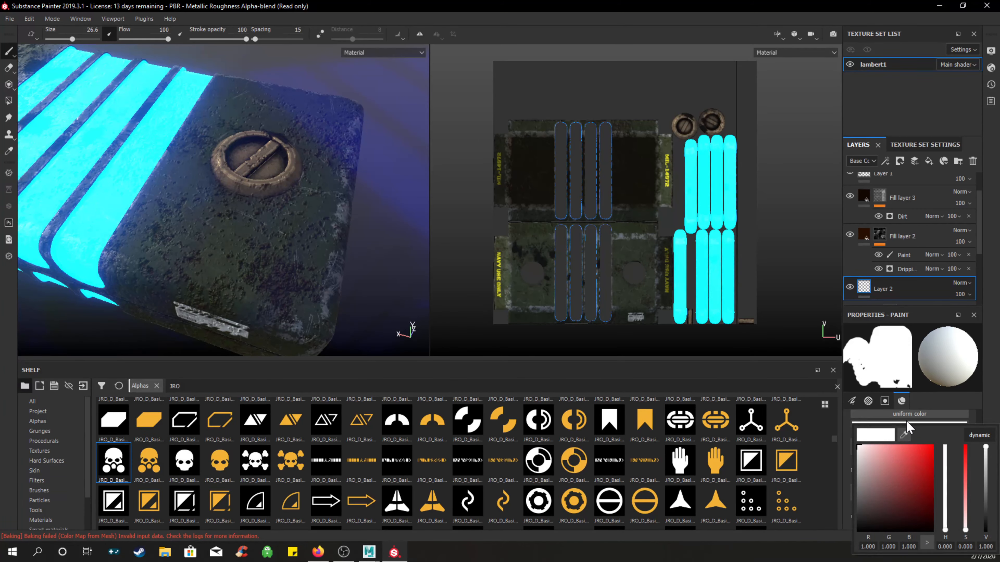
left_click_drag(905, 464, 961, 428)
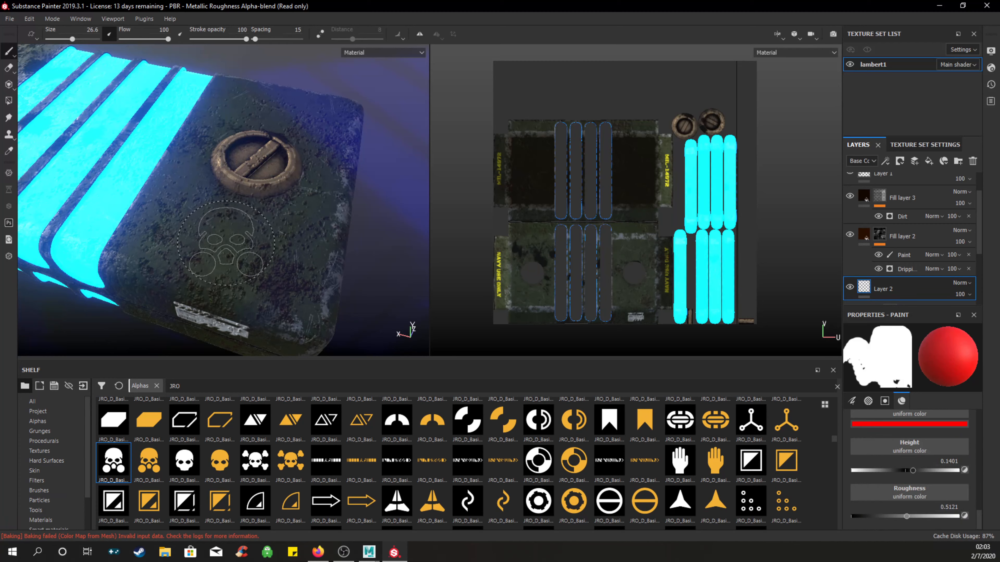
Stamp a red gas-mask skull below each of the two round latches on the case's top.
left_click_drag(286, 209, 305, 244, "alt")
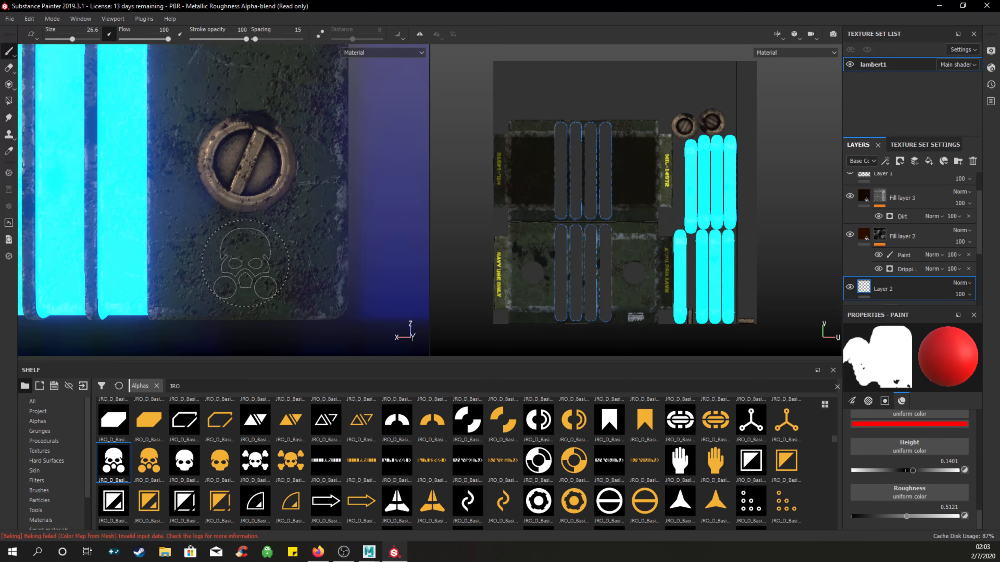
left_click(244, 262)
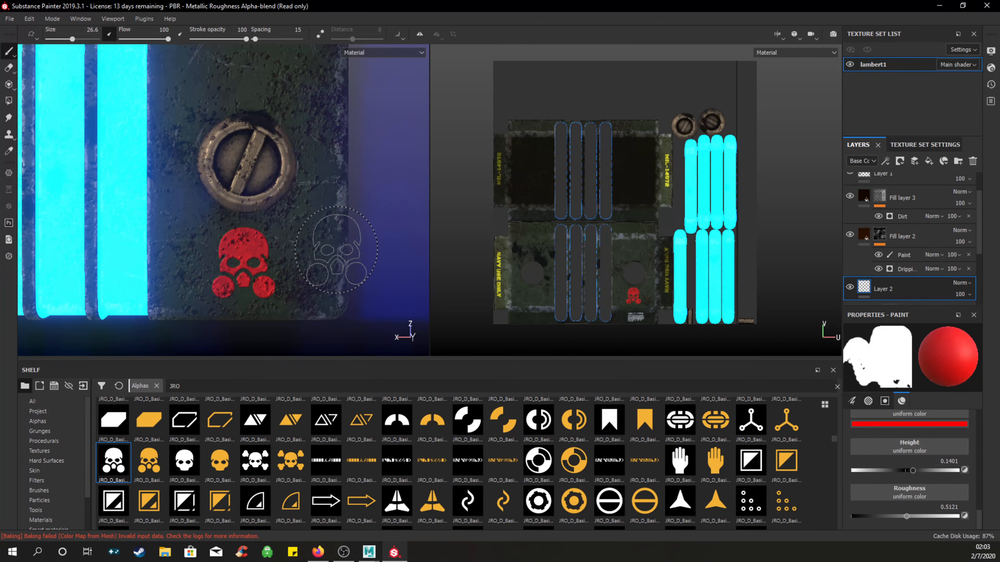
left_click_drag(165, 215, 405, 199, "alt")
middle_click_drag(161, 221, 360, 225, "alt")
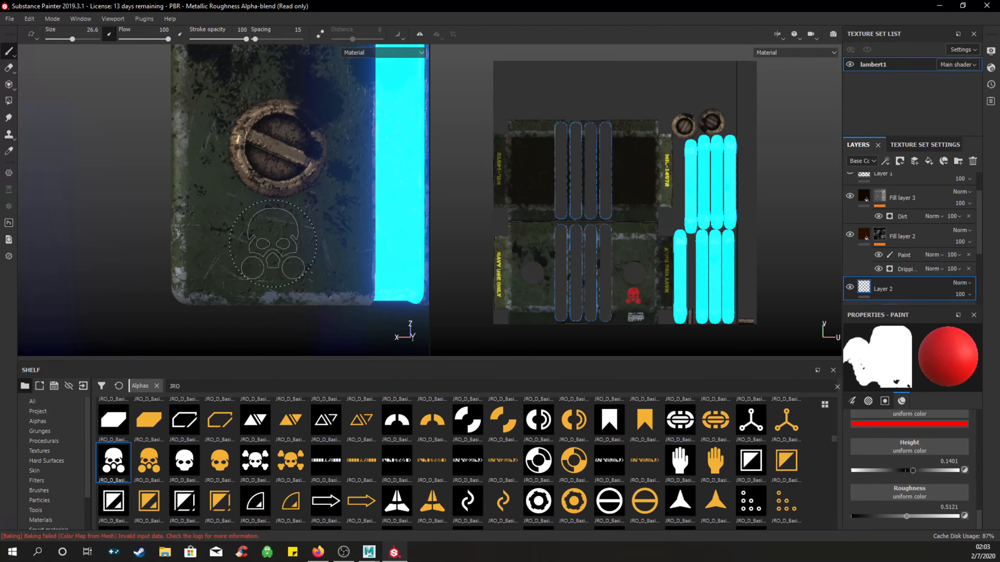
left_click(272, 244)
Examine the whole case from several angles to check the skulls, warning decal and lettering.
scroll(273, 243, "down", 6)
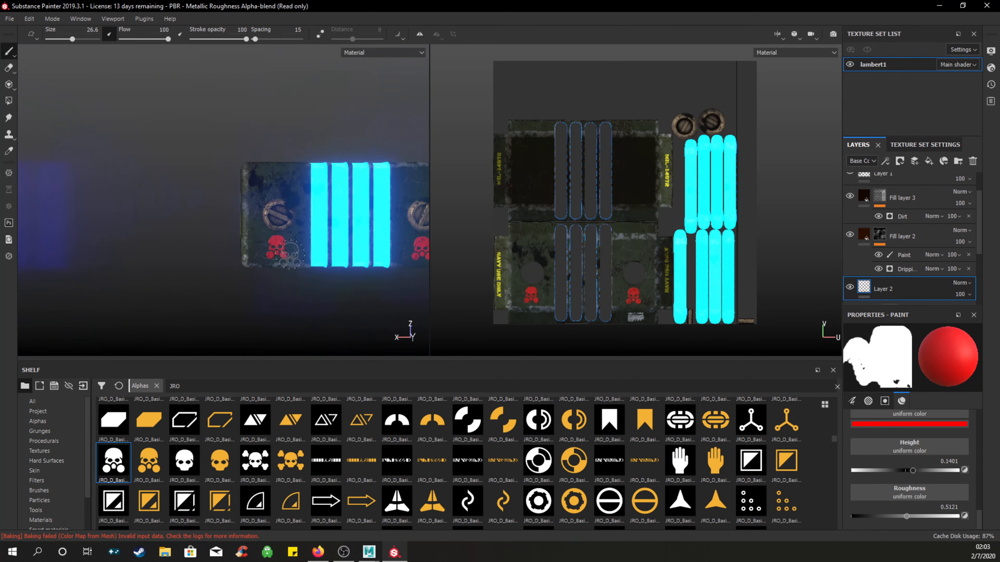
left_click_drag(274, 243, 288, 211, "alt")
middle_click_drag(287, 211, 317, 192, "alt")
scroll(317, 192, "up", 6)
left_click_drag(317, 192, 252, 213, "alt")
mouse_move(252, 213)
middle_mouse_down("alt")
mouse_move(290, 233)
mouse_move(232, 231)
middle_mouse_up("alt")
scroll(290, 232, "down", 3)
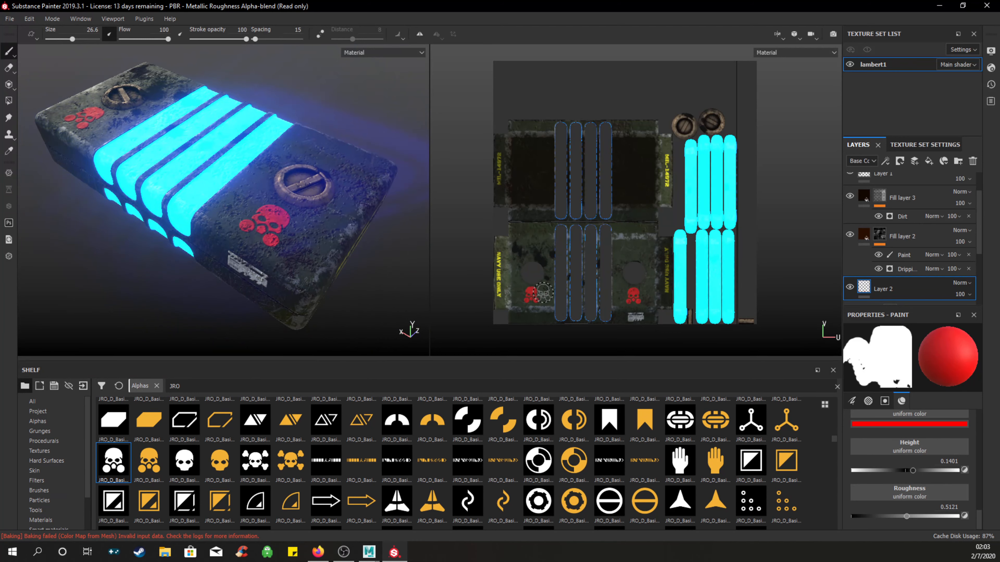
mouse_move(353, 227)
left_mouse_down("alt")
mouse_move(359, 192)
mouse_move(311, 201)
mouse_move(350, 193)
left_mouse_up("alt")
left_click_drag(391, 254, 394, 277, "alt")
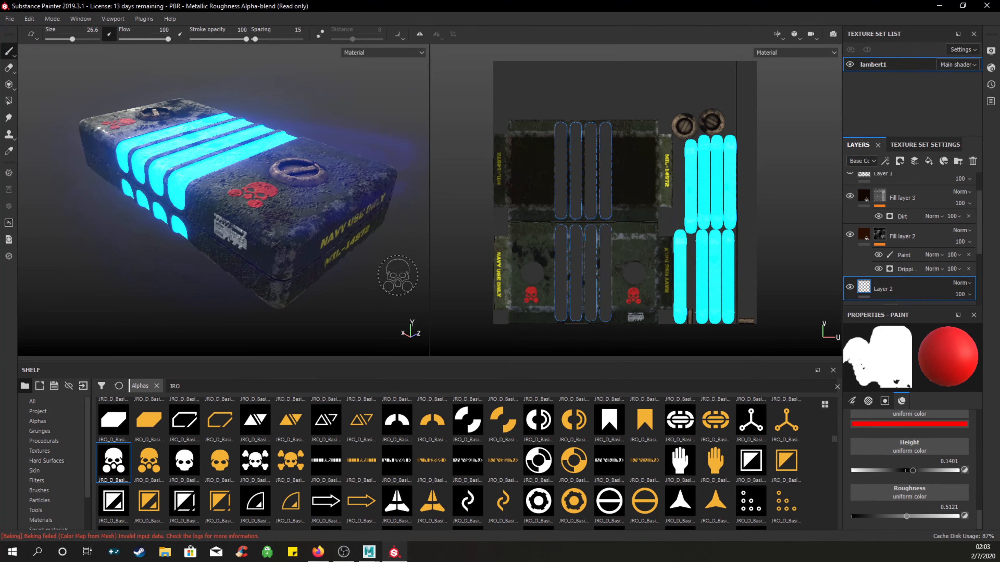
middle_click_drag(399, 304, 396, 279, "alt")
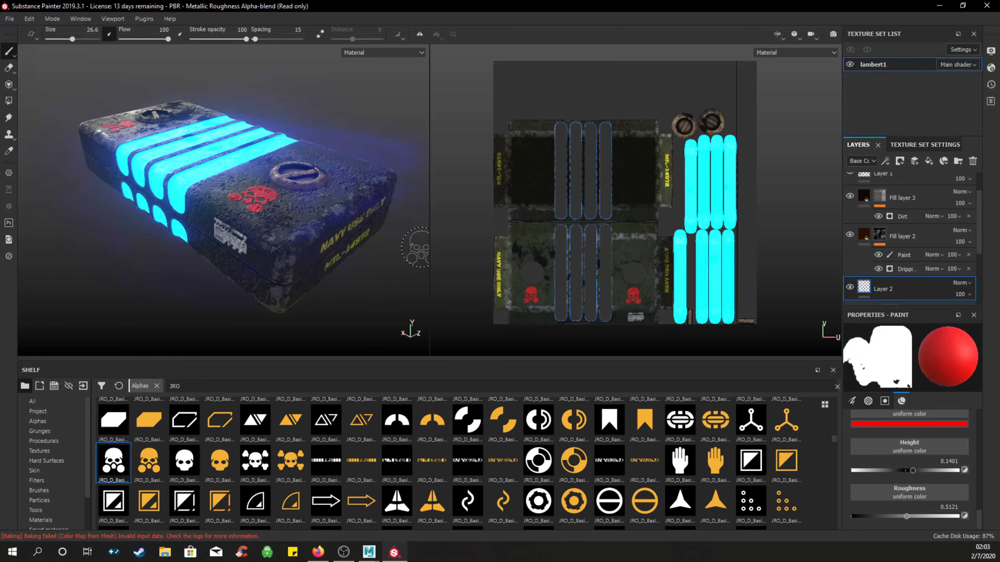